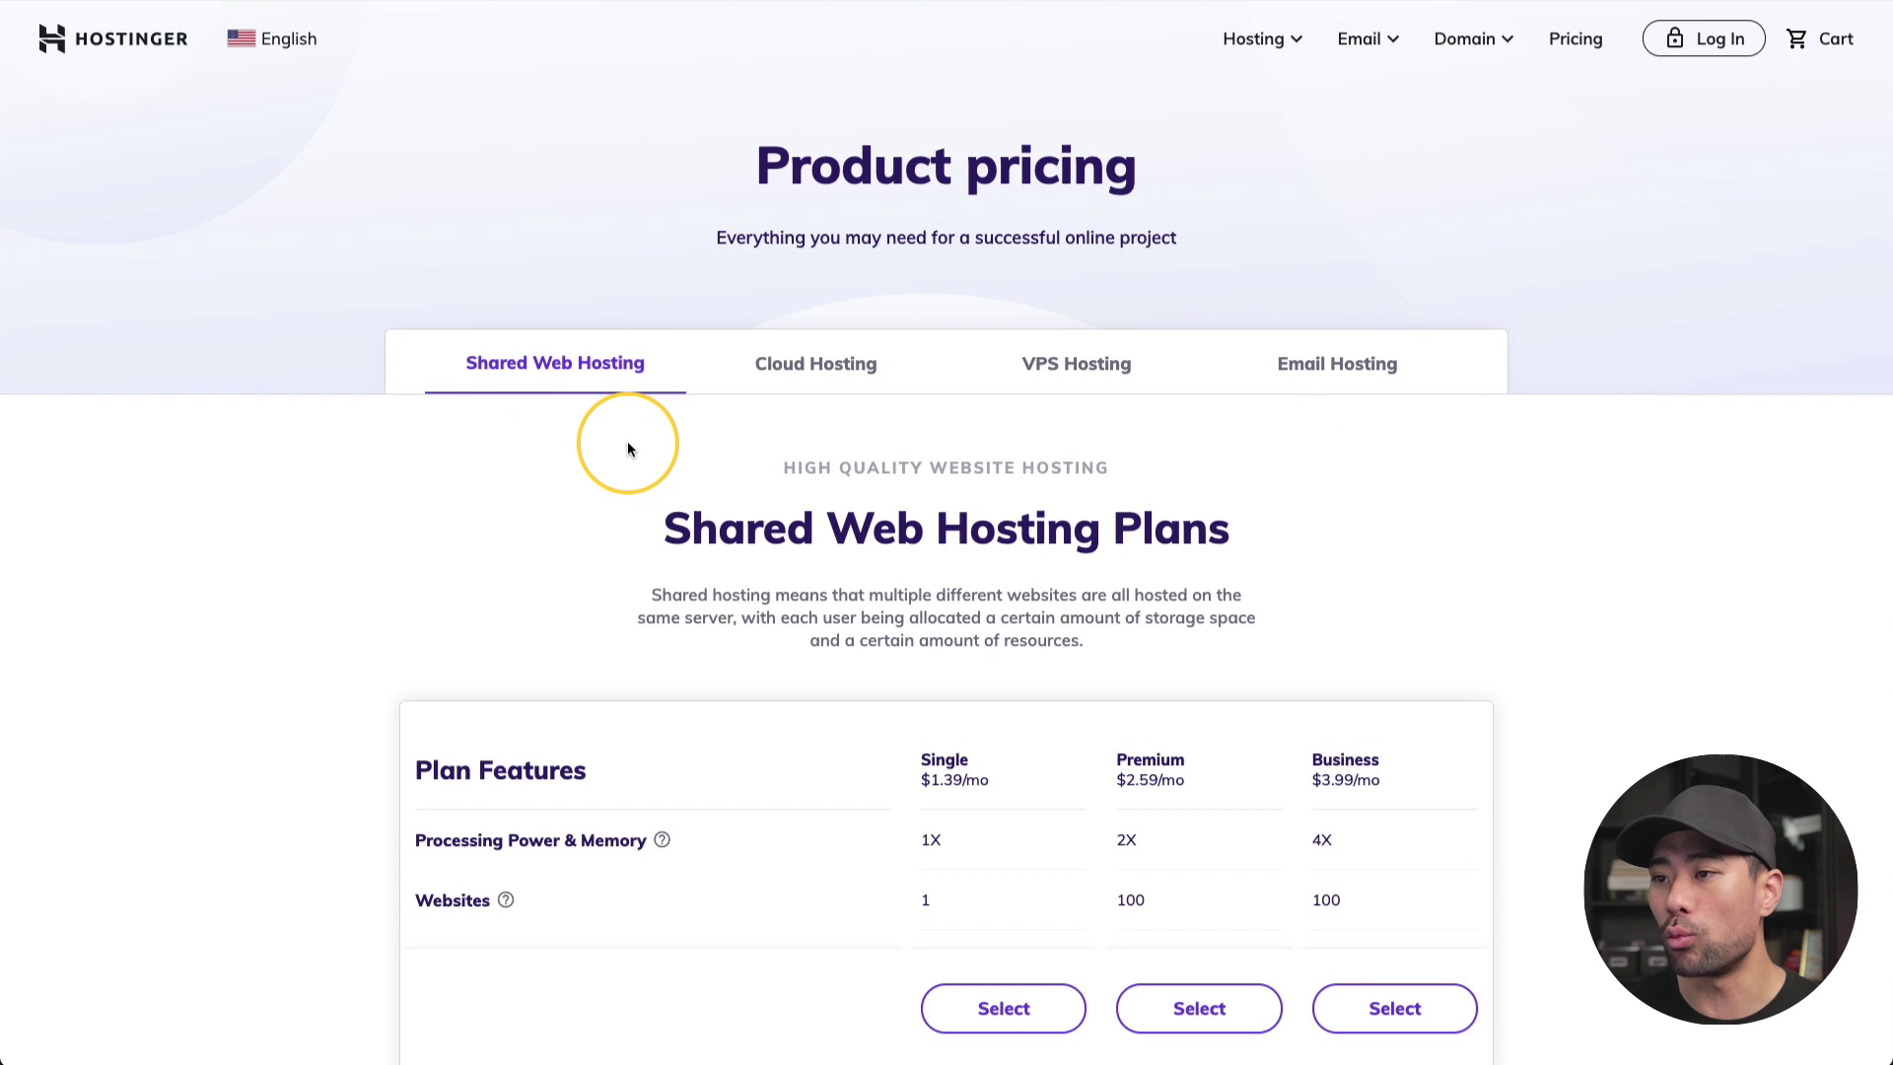
# Compare the features of the Single, Premium and Business shared web hosting plans
pyautogui.scroll(-3, 627, 448)
pyautogui.scroll(-1, 627, 449)
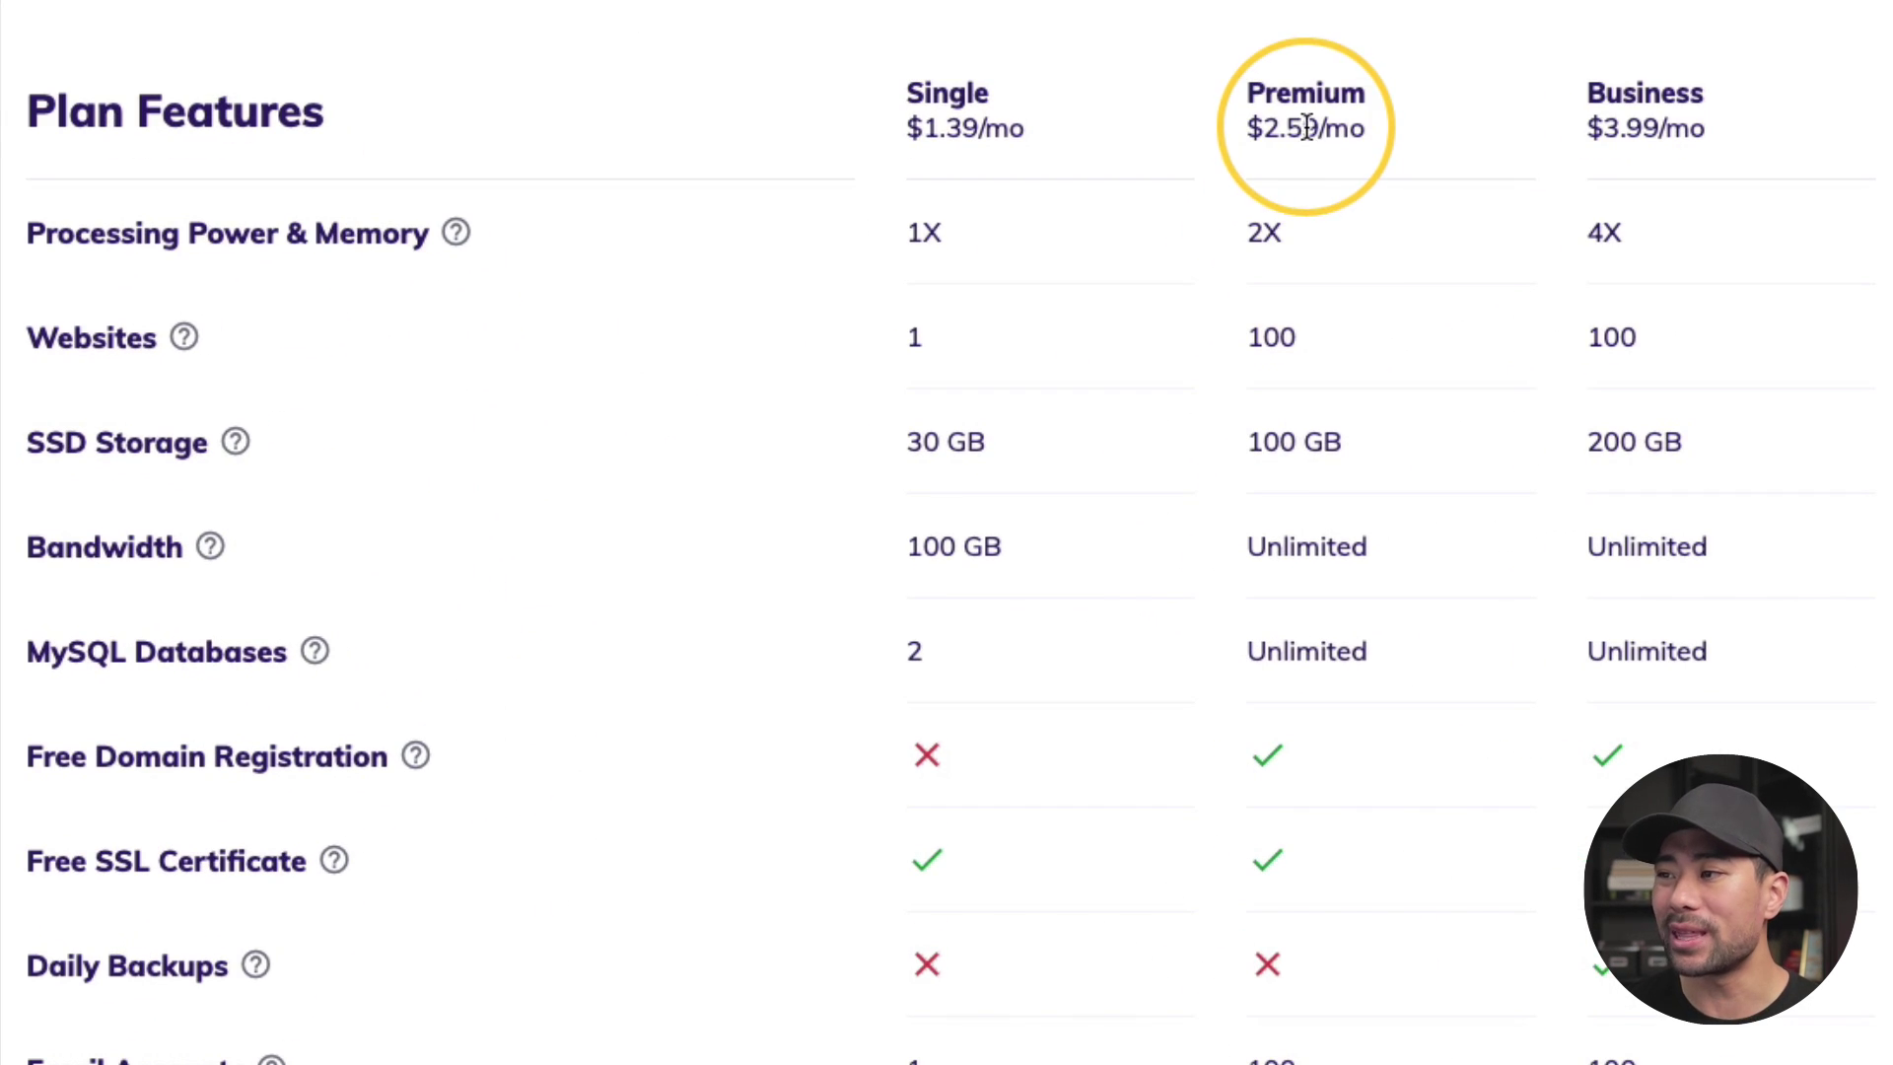
pyautogui.scroll(-1, 1294, 299)
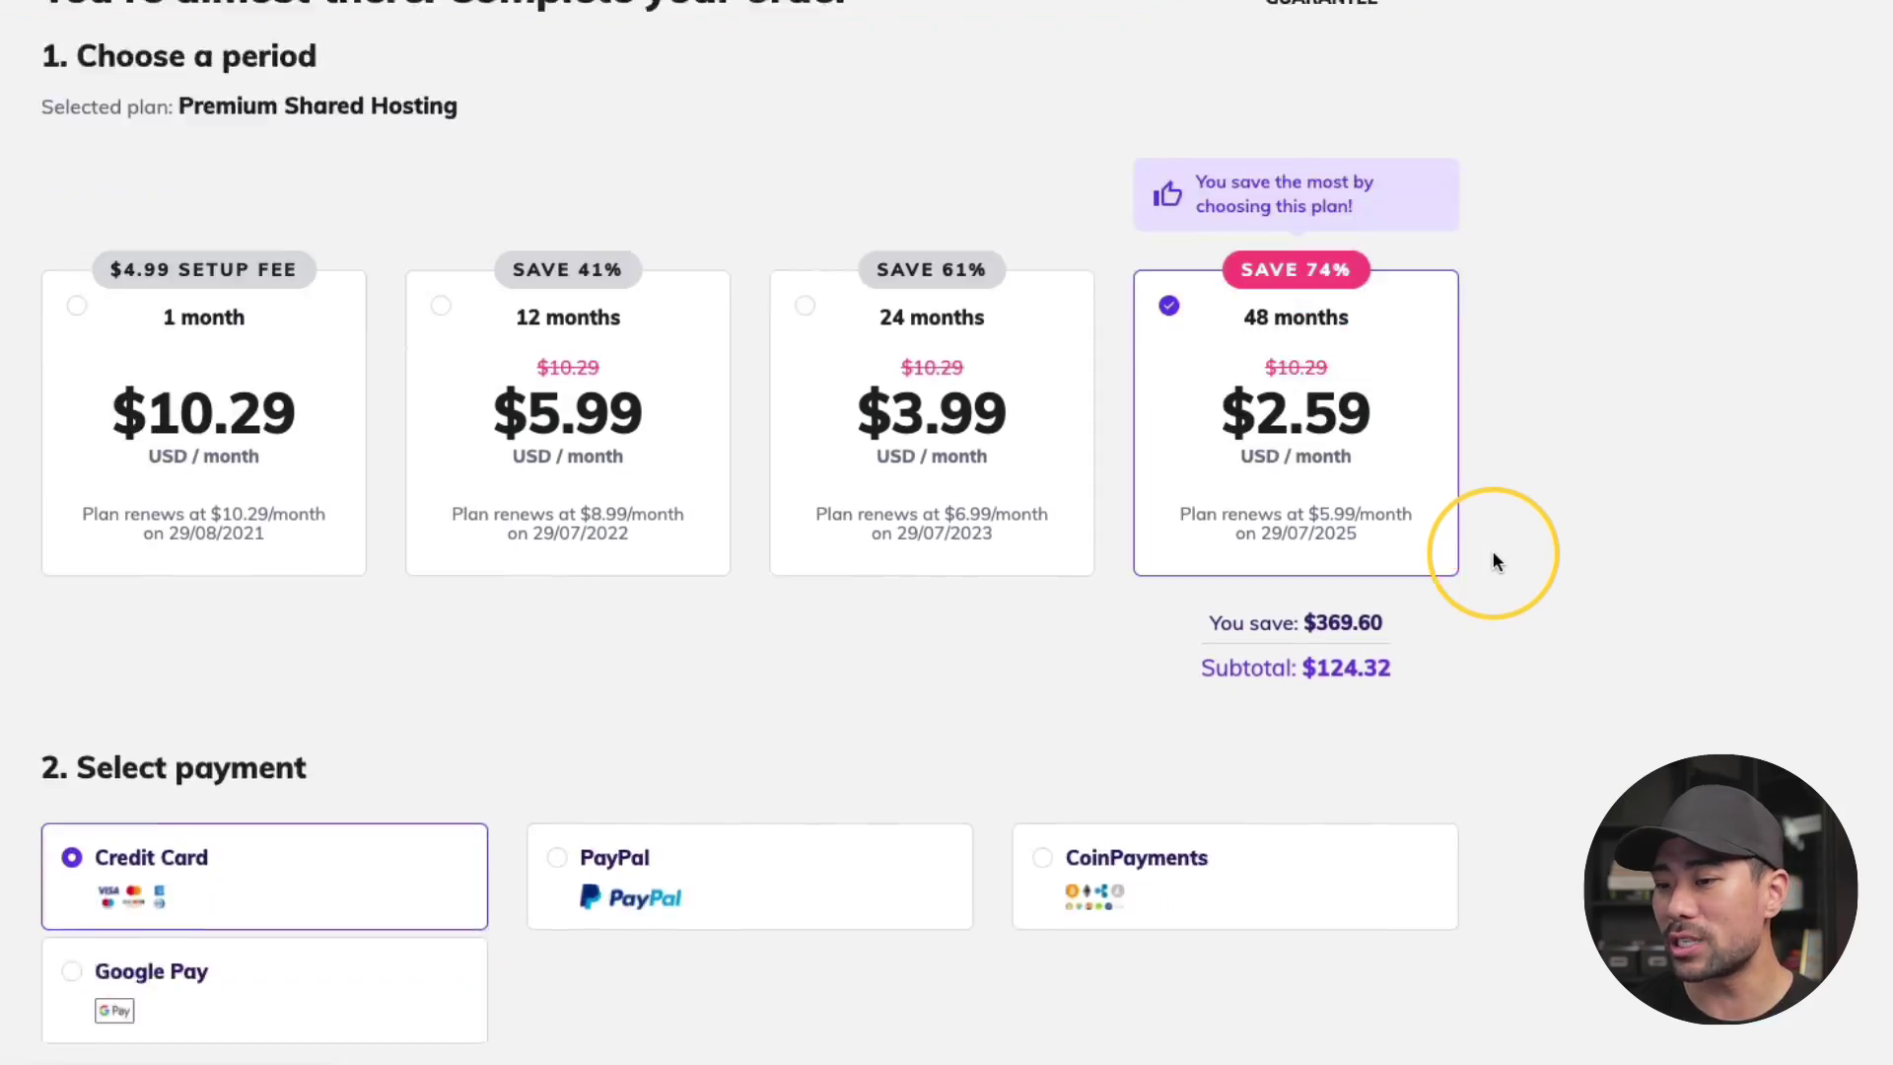
# Apply the coupon code AURELIUS to the Premium Shared Hosting order and choose the 12-month period
pyautogui.scroll(-9, 1493, 560)
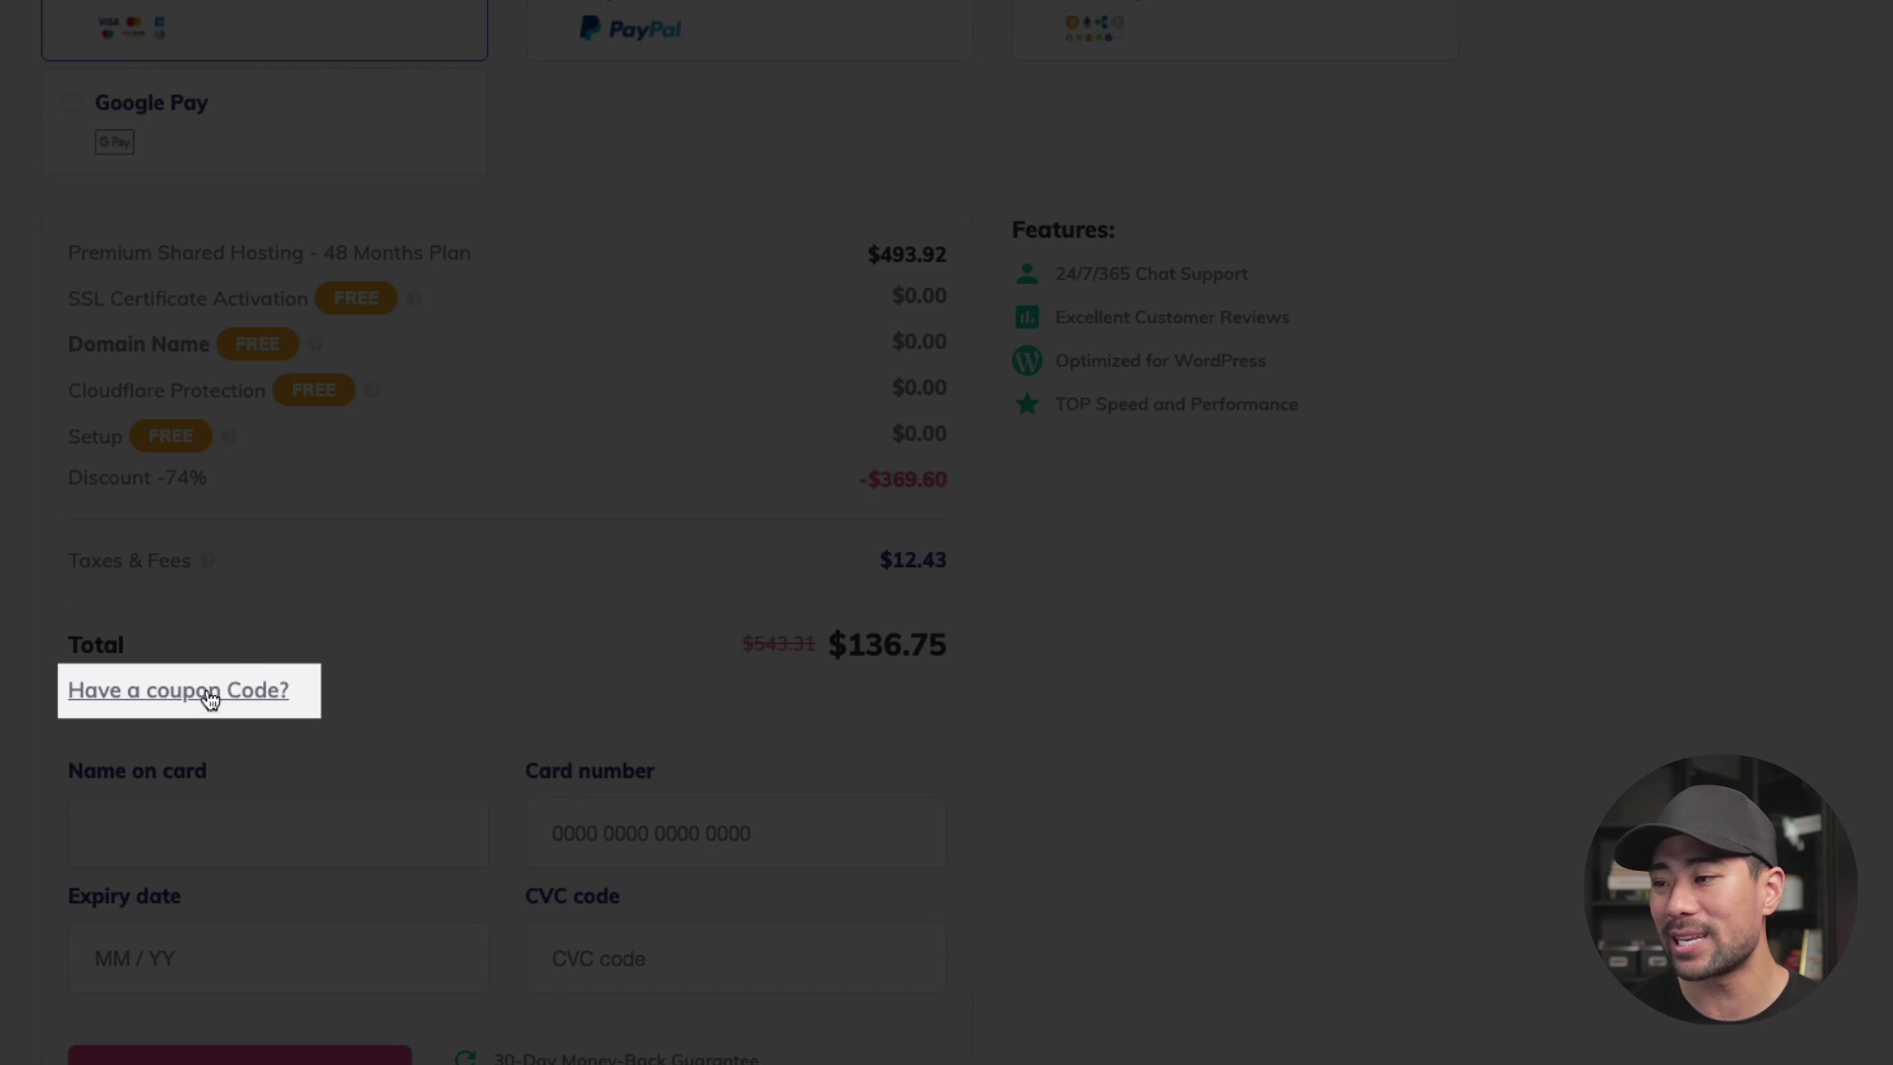
pyautogui.click(210, 692)
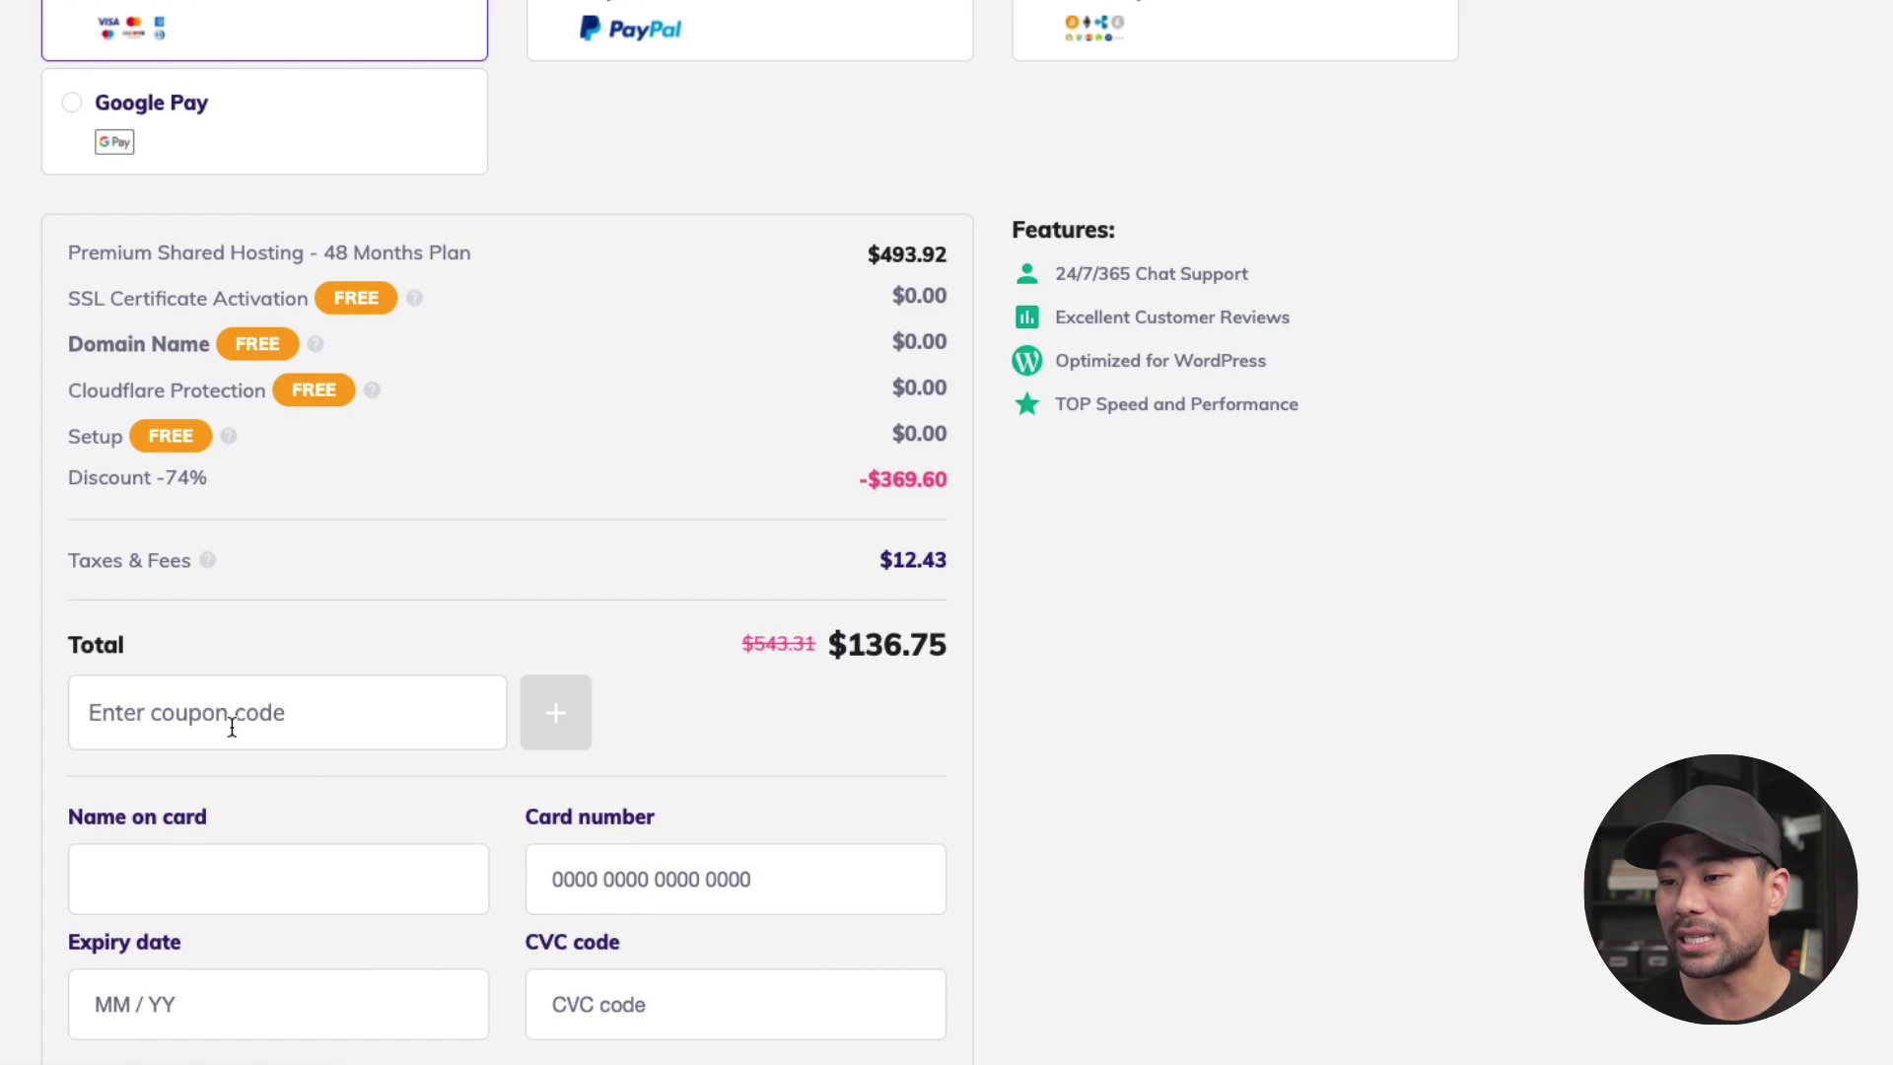
pyautogui.write('AURELIUS')
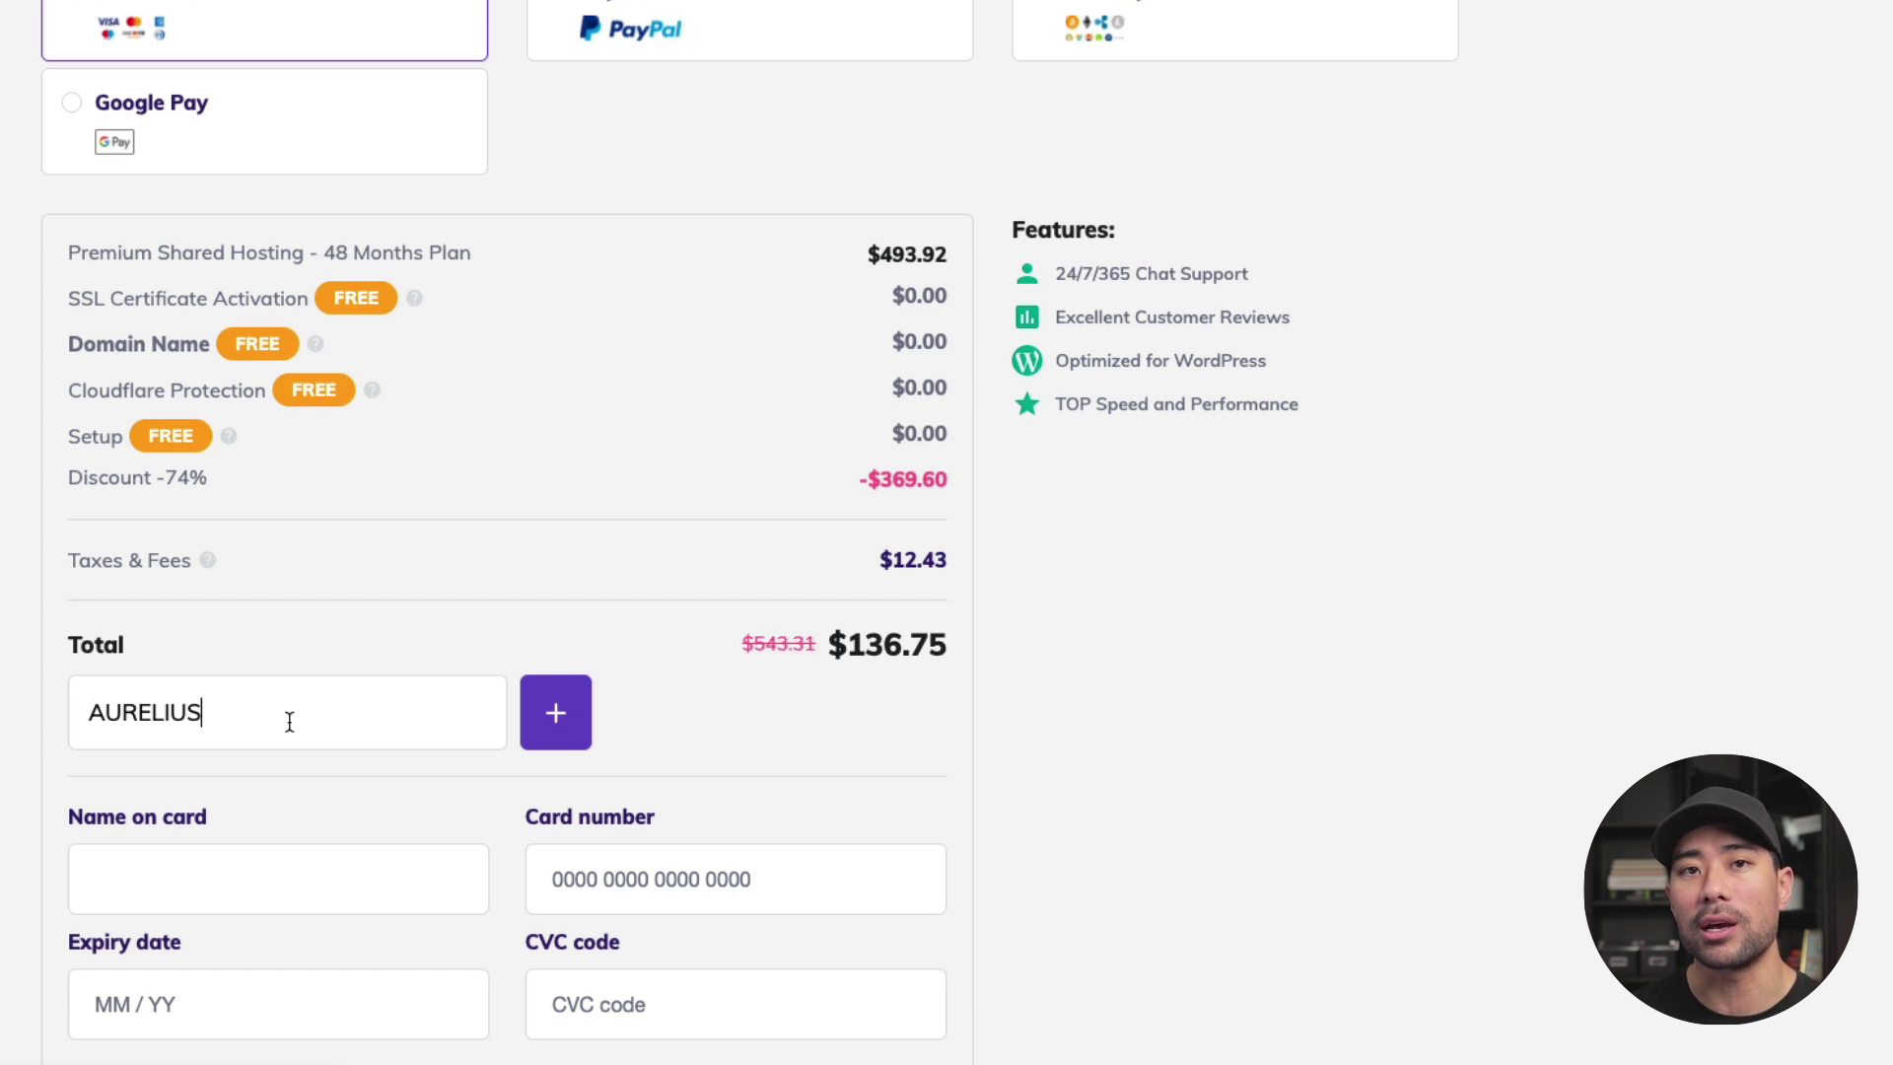
pyautogui.click(549, 724)
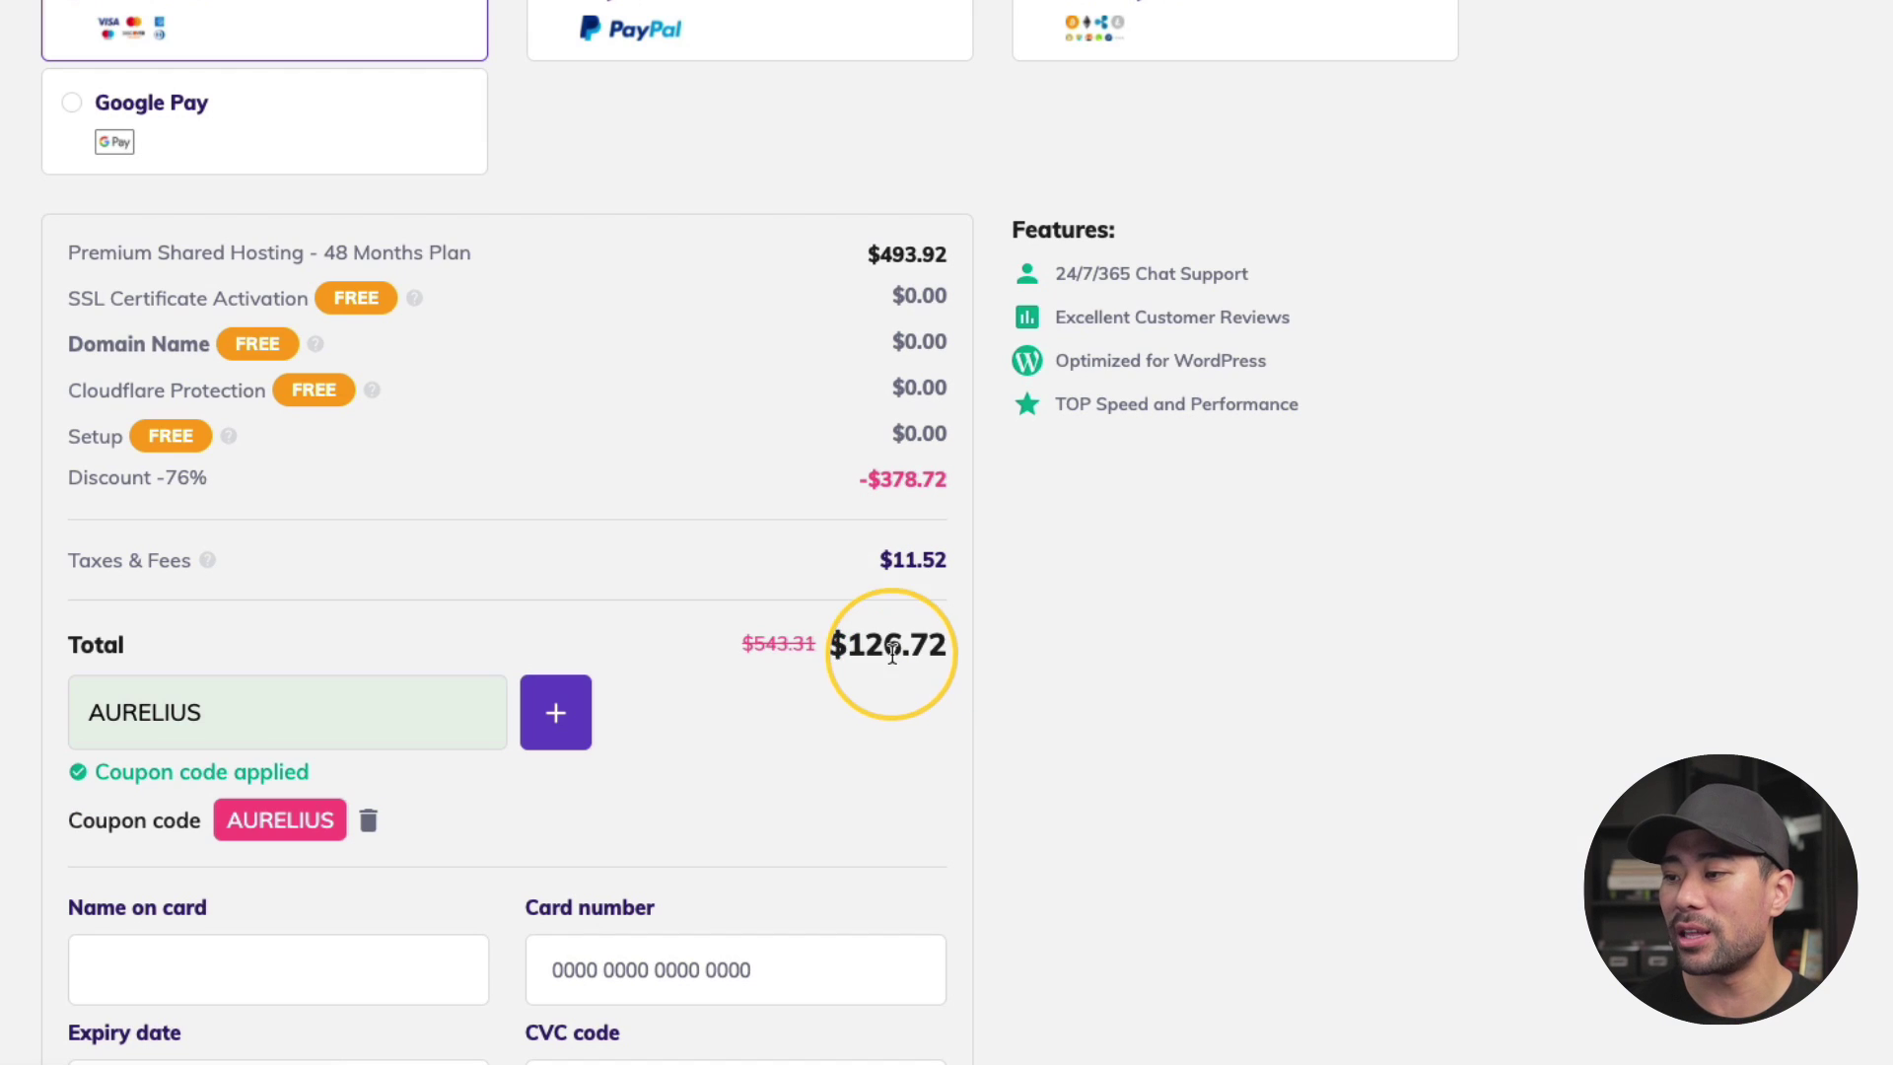
pyautogui.scroll(7, 979, 659)
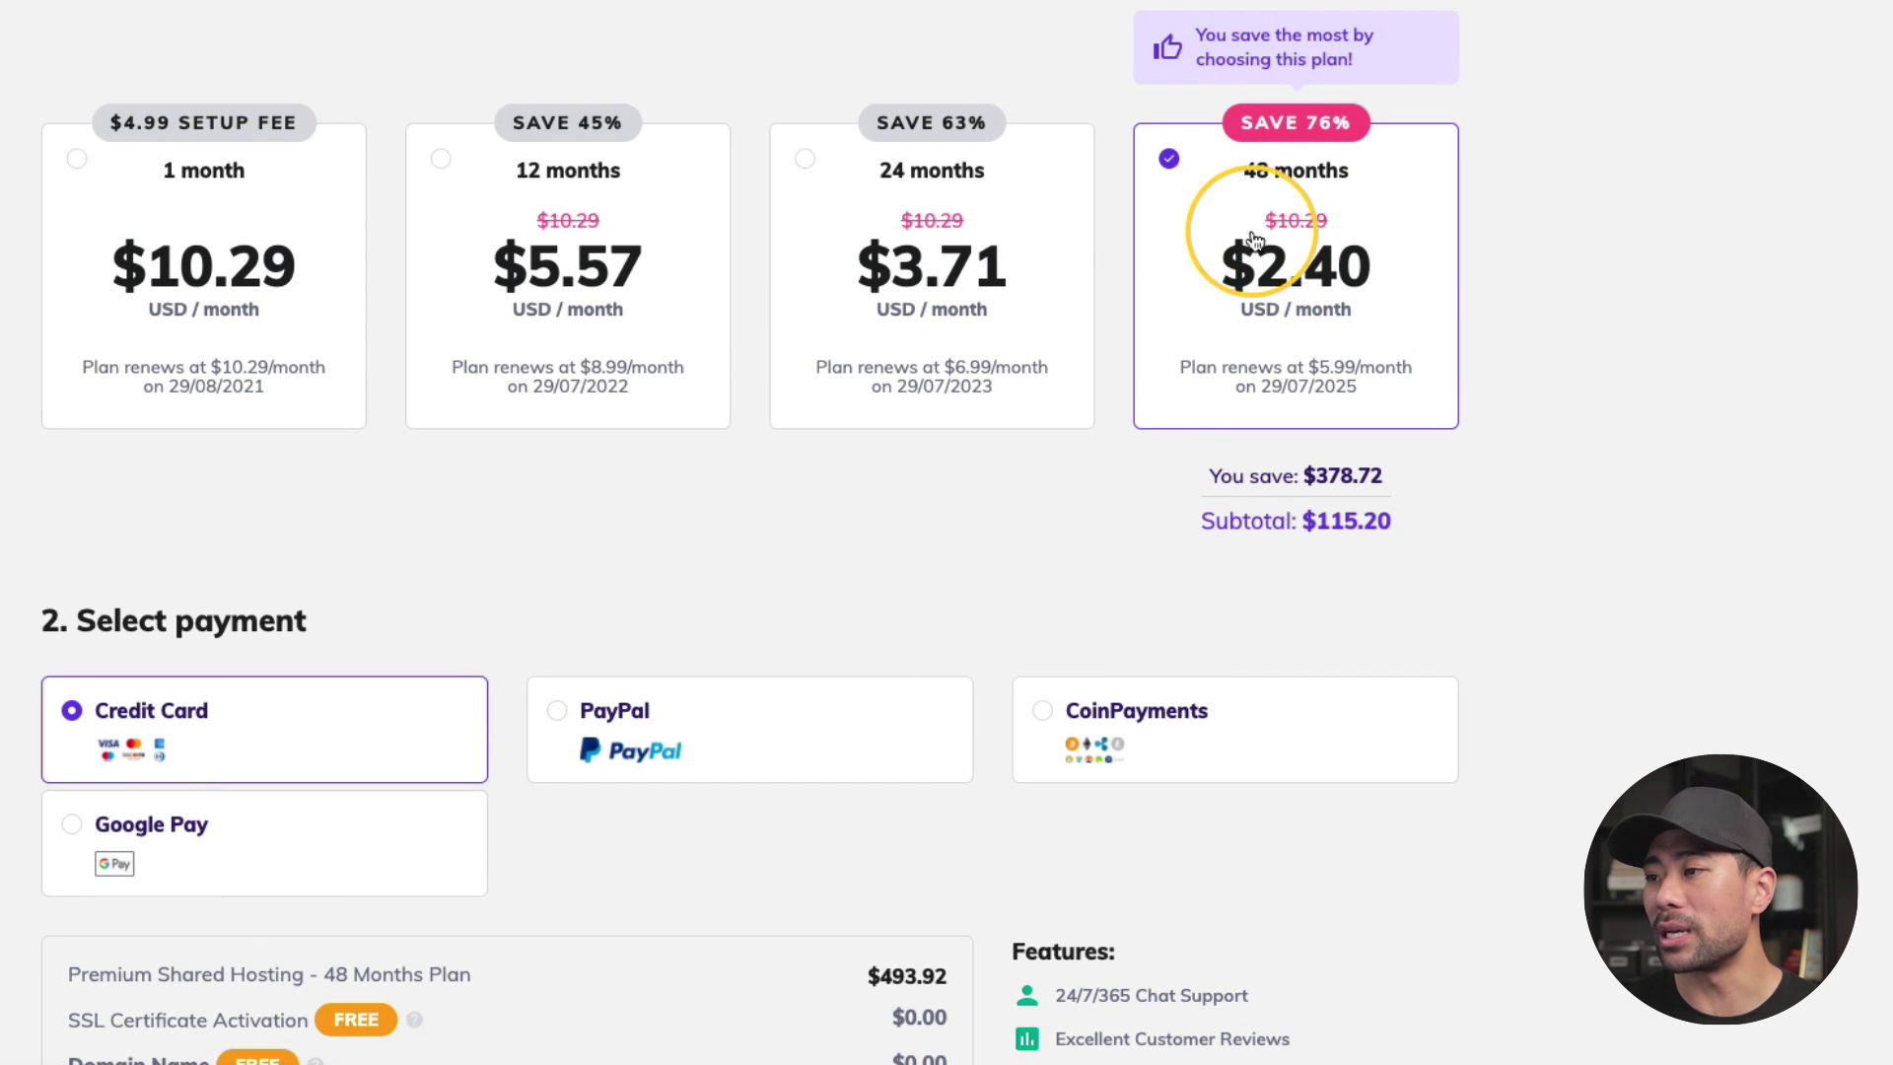
pyautogui.click(440, 165)
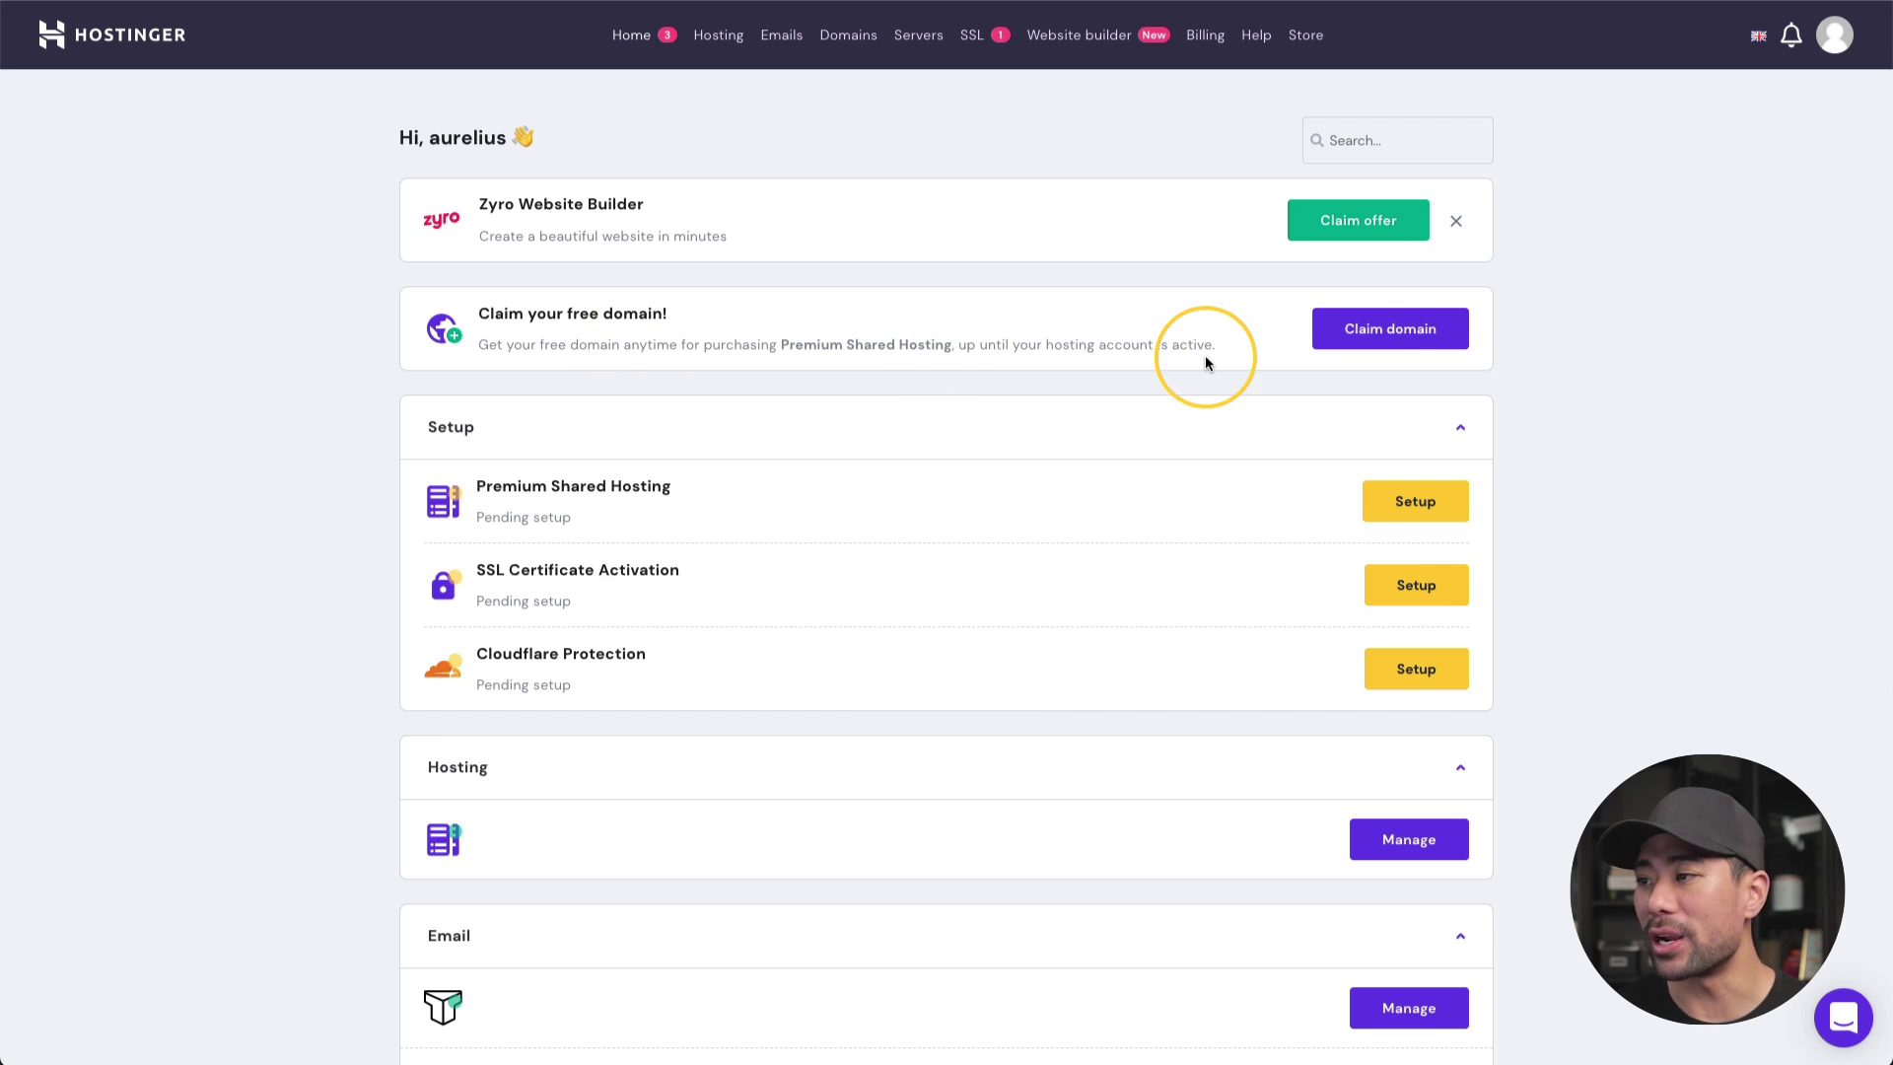
# Claim aureliusteaches with the .com extension as the free domain included with the hosting plan
pyautogui.click(1399, 340)
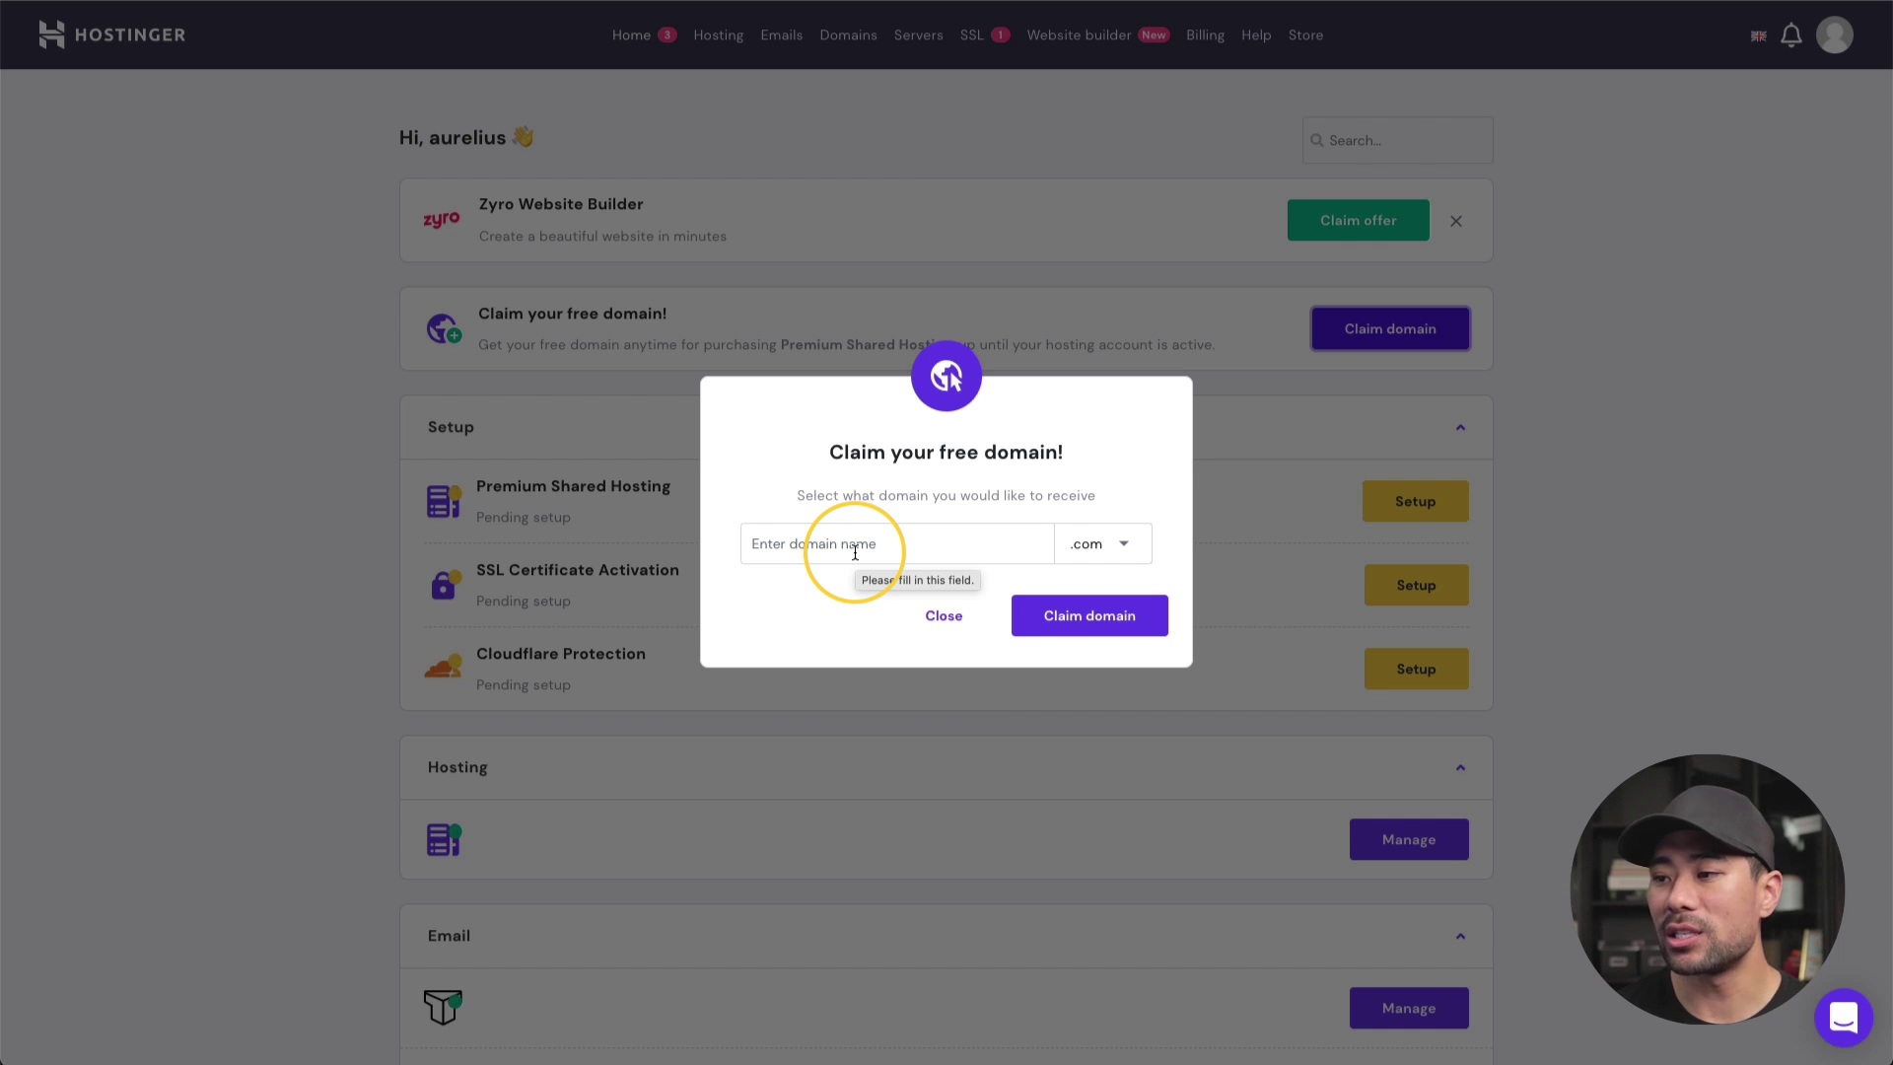
pyautogui.click(1114, 545)
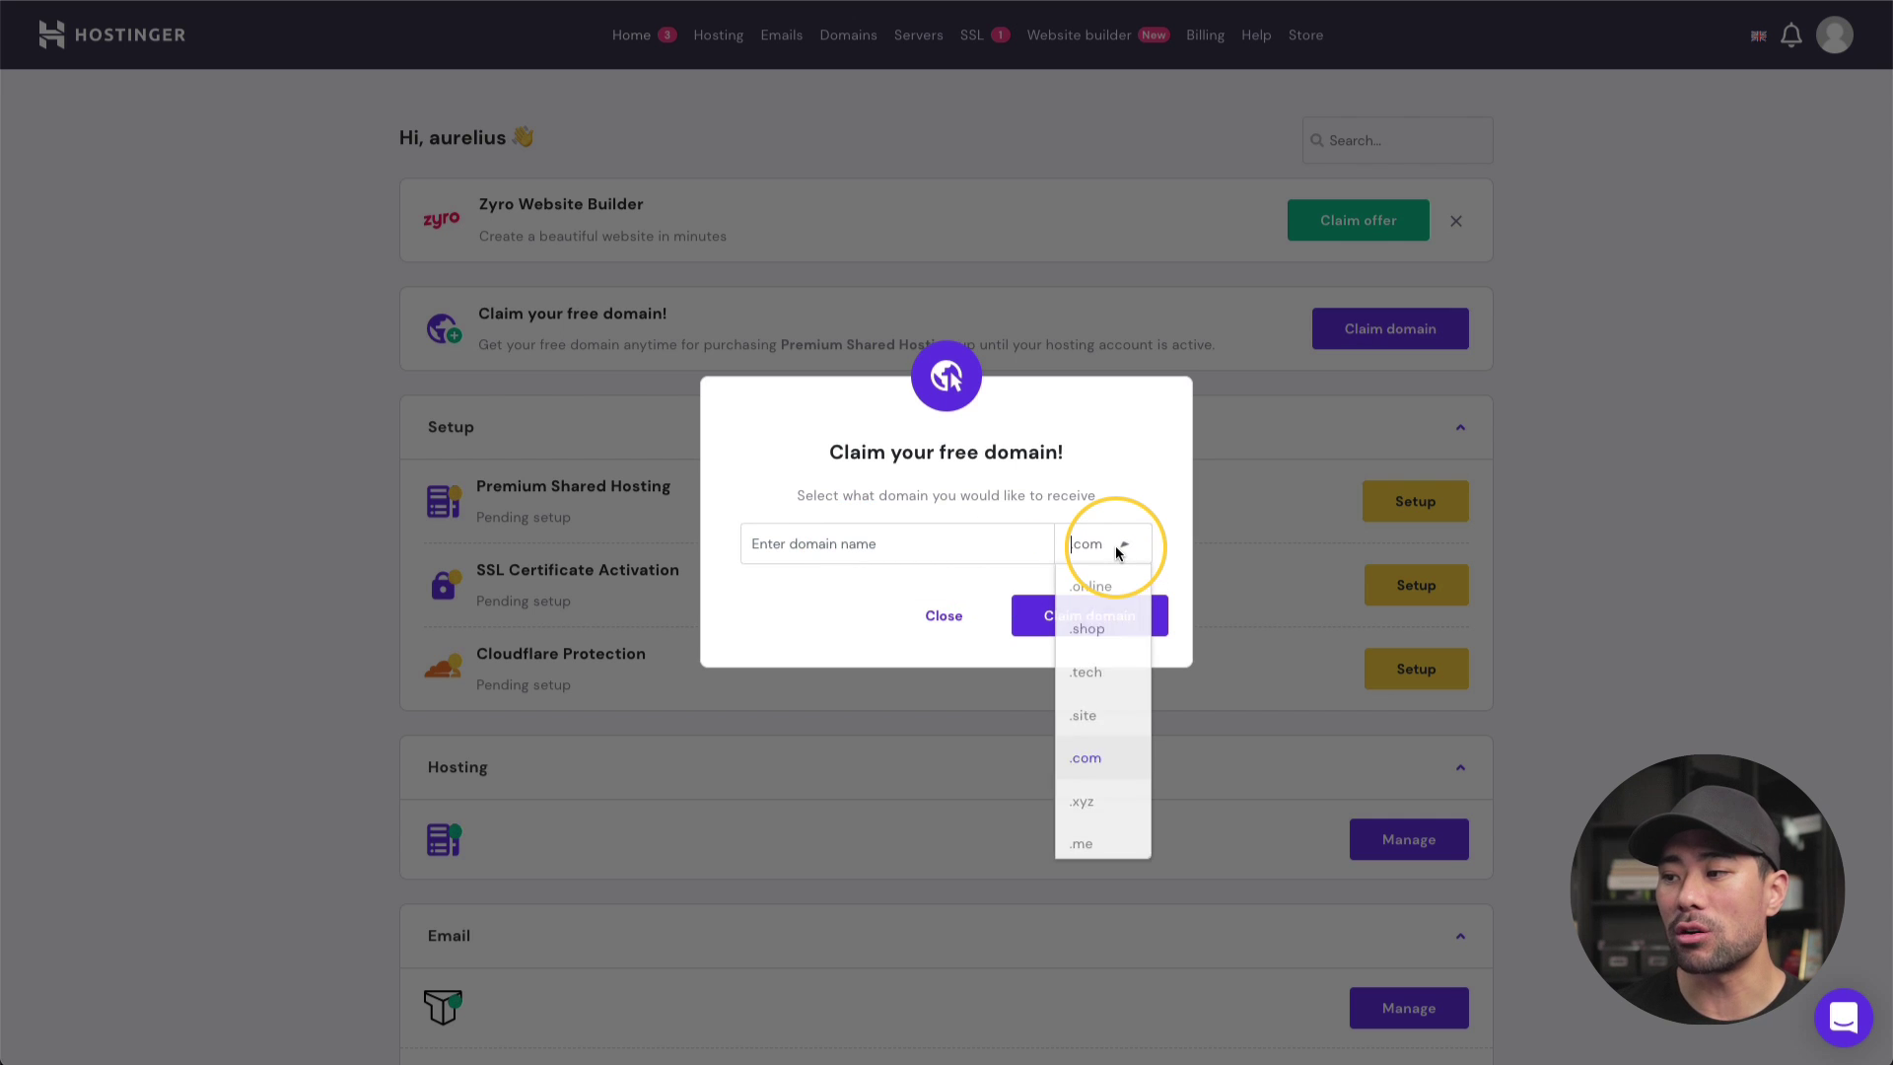
pyautogui.scroll(-5, 1104, 646)
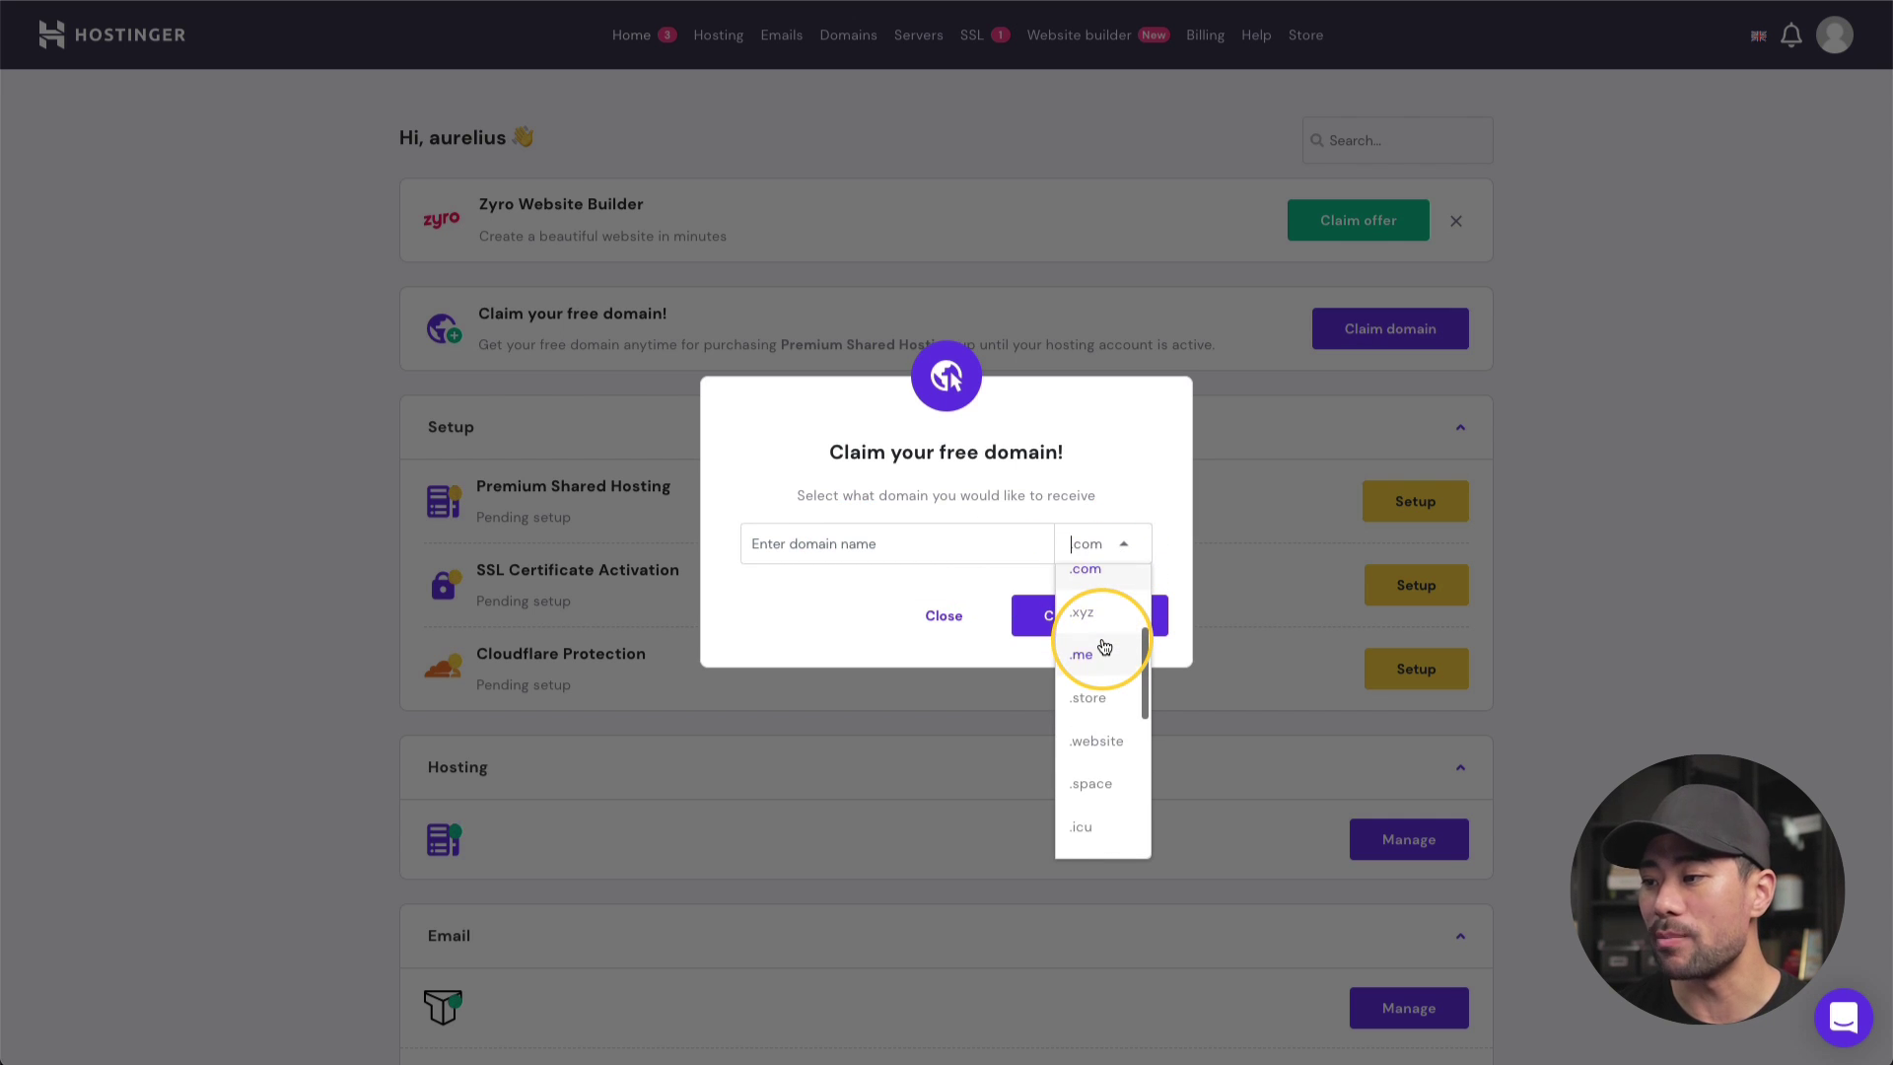
pyautogui.scroll(5, 1104, 645)
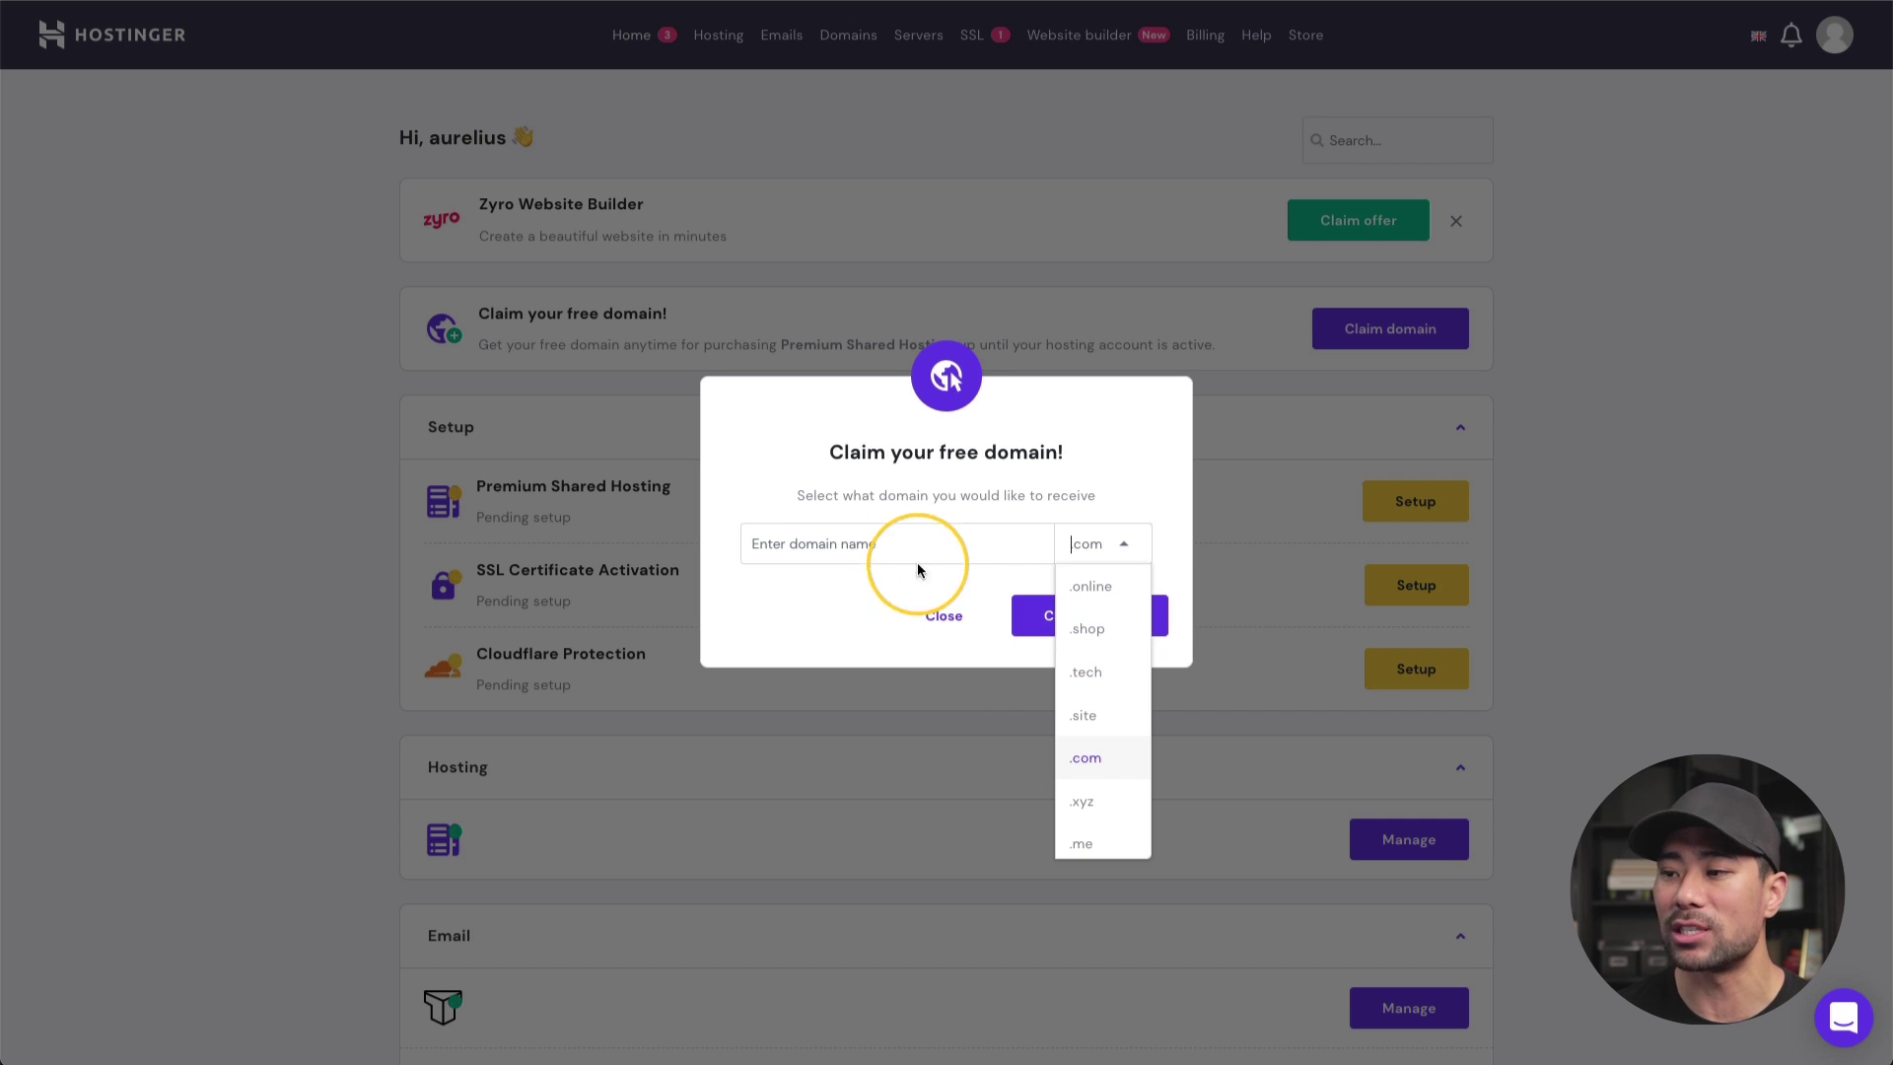
pyautogui.click(892, 538)
pyautogui.write('aurel')
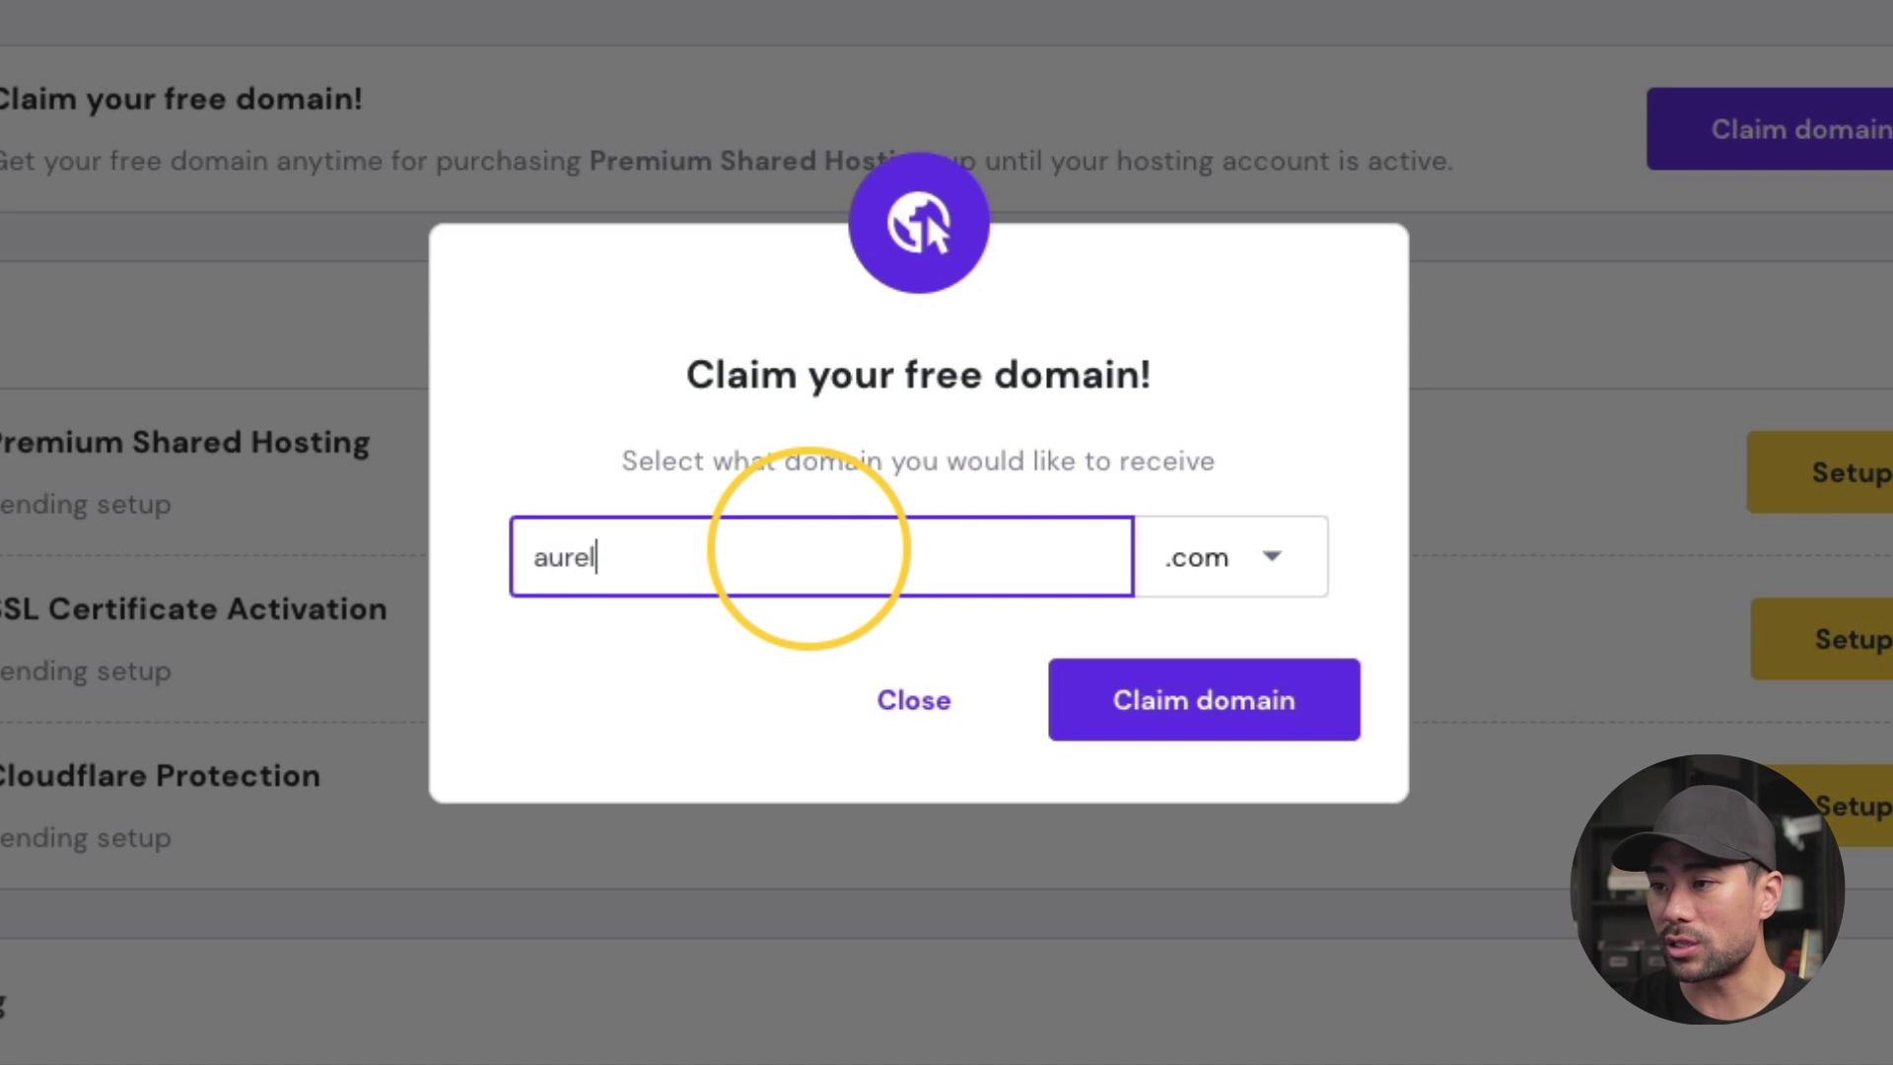
pyautogui.write('iusteaches')
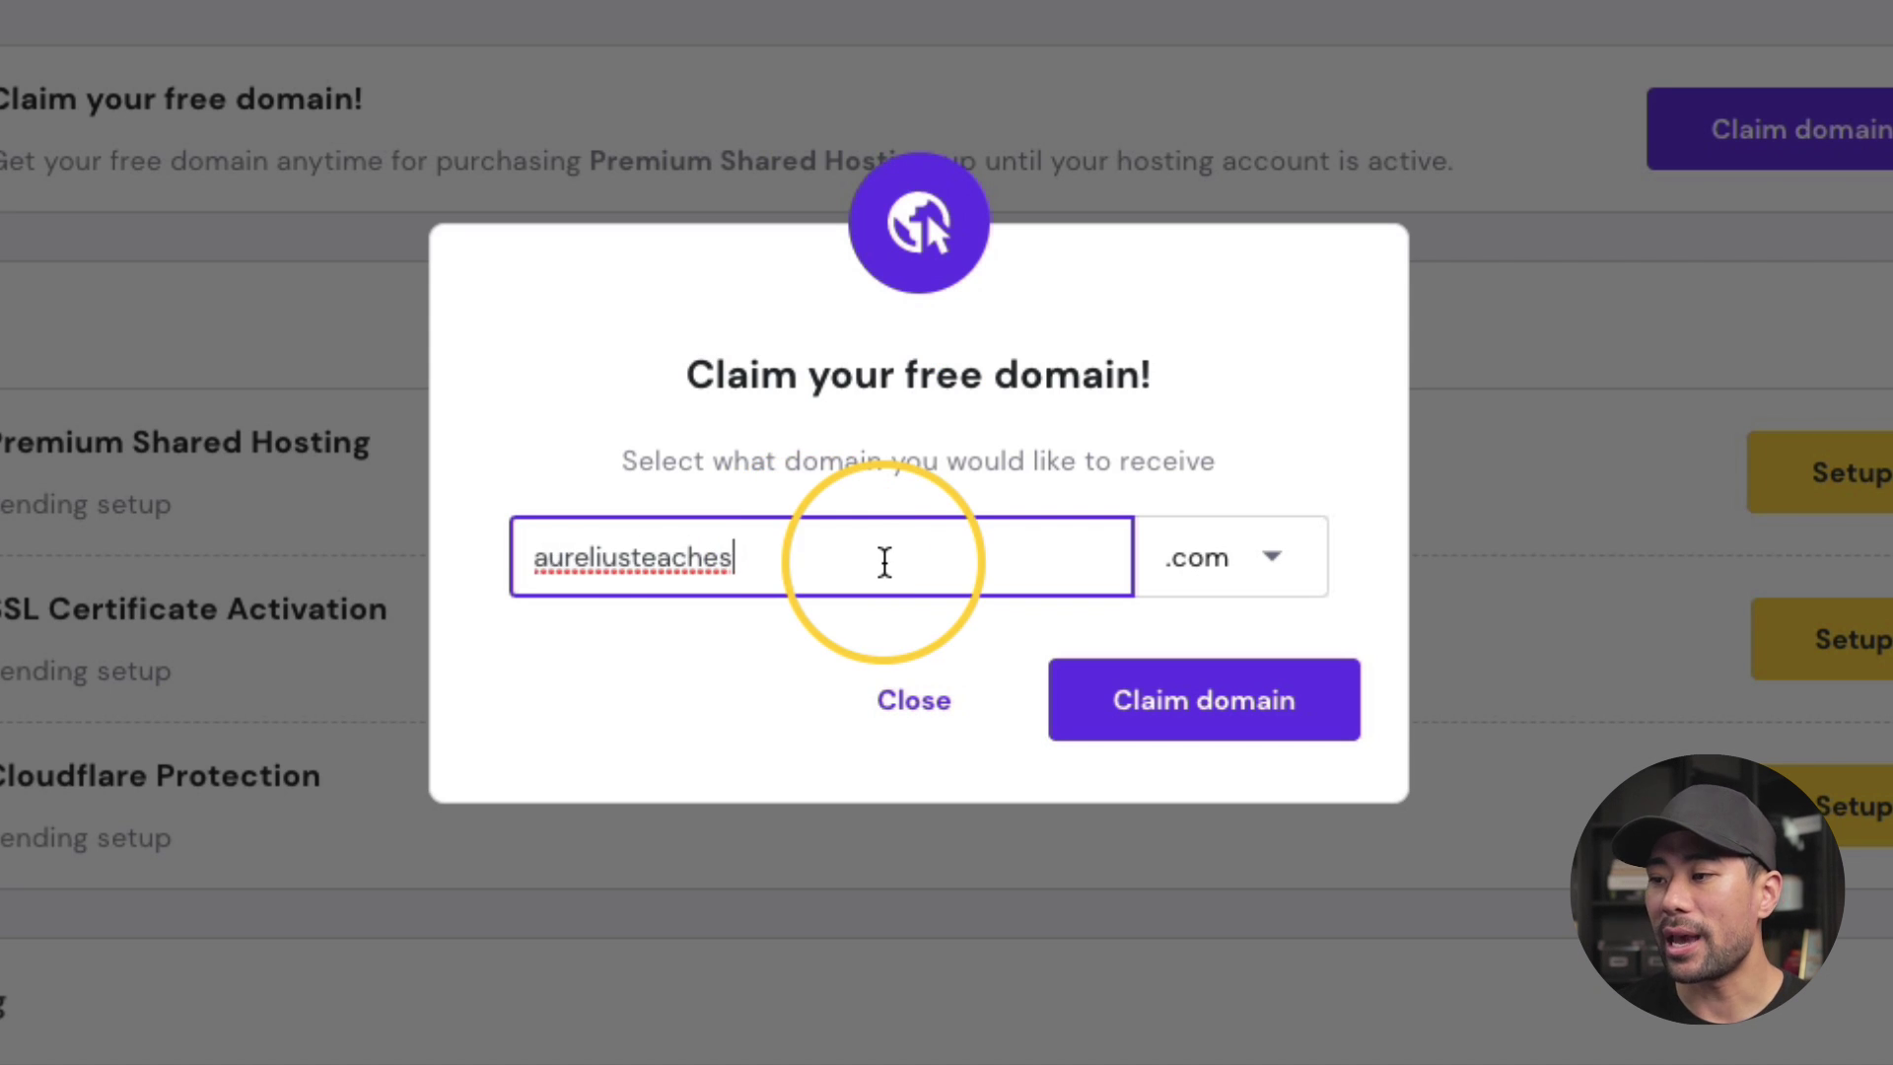
pyautogui.click(1150, 716)
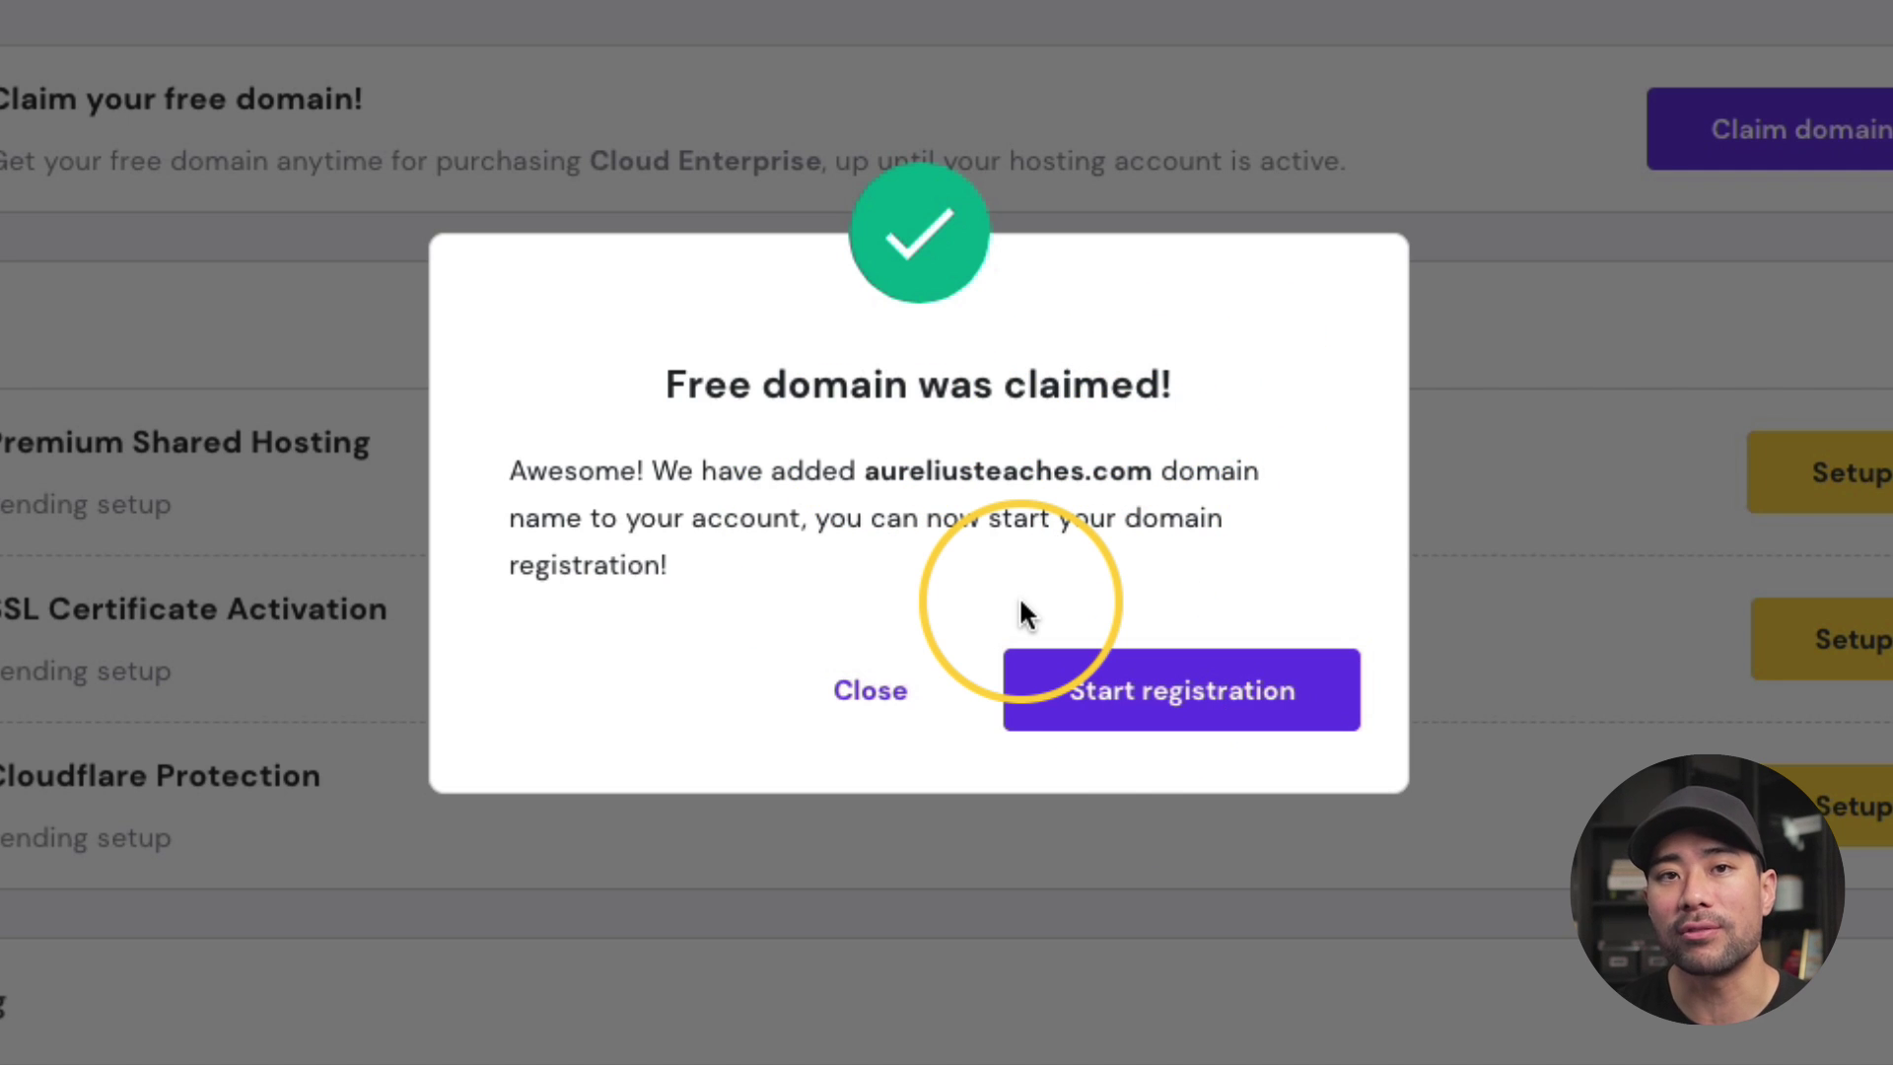
# Register the claimed domain for a Company / Organization in Australia and submit the contact details
pyautogui.click(1124, 705)
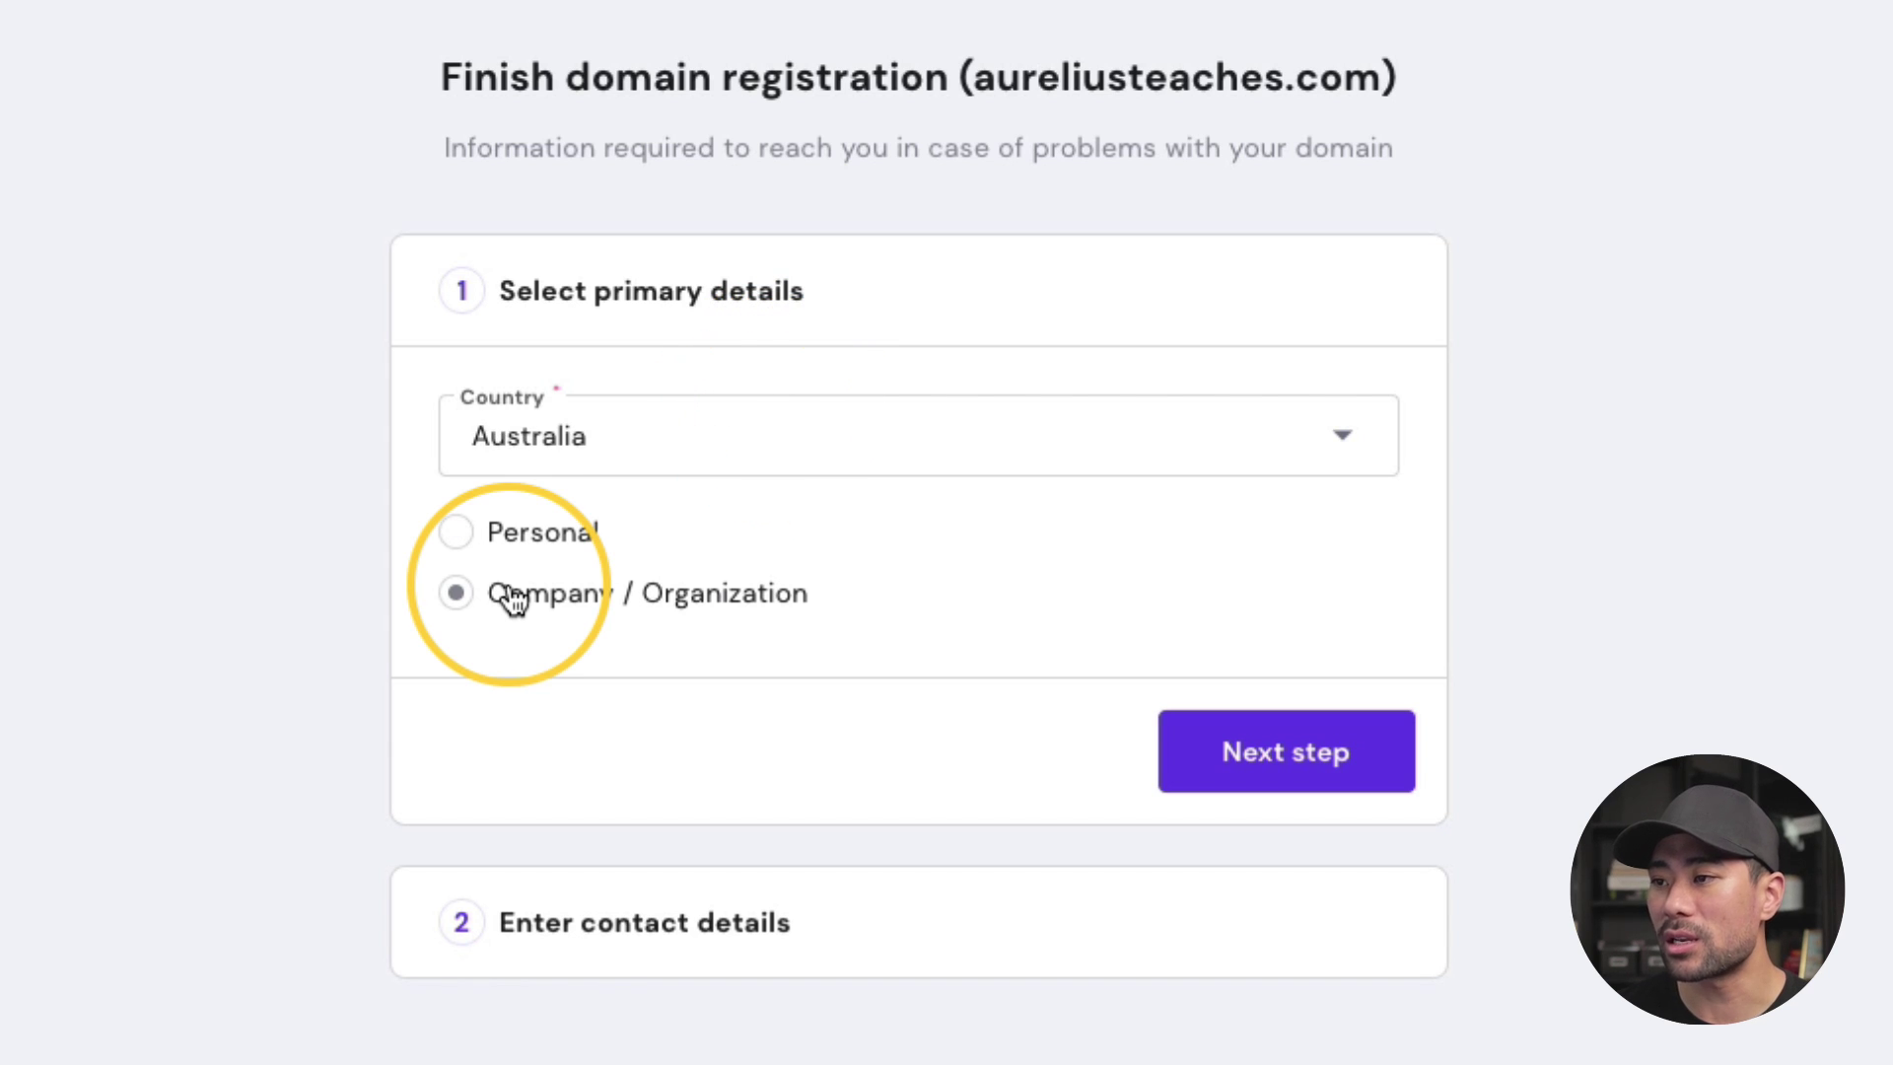
pyautogui.click(1327, 787)
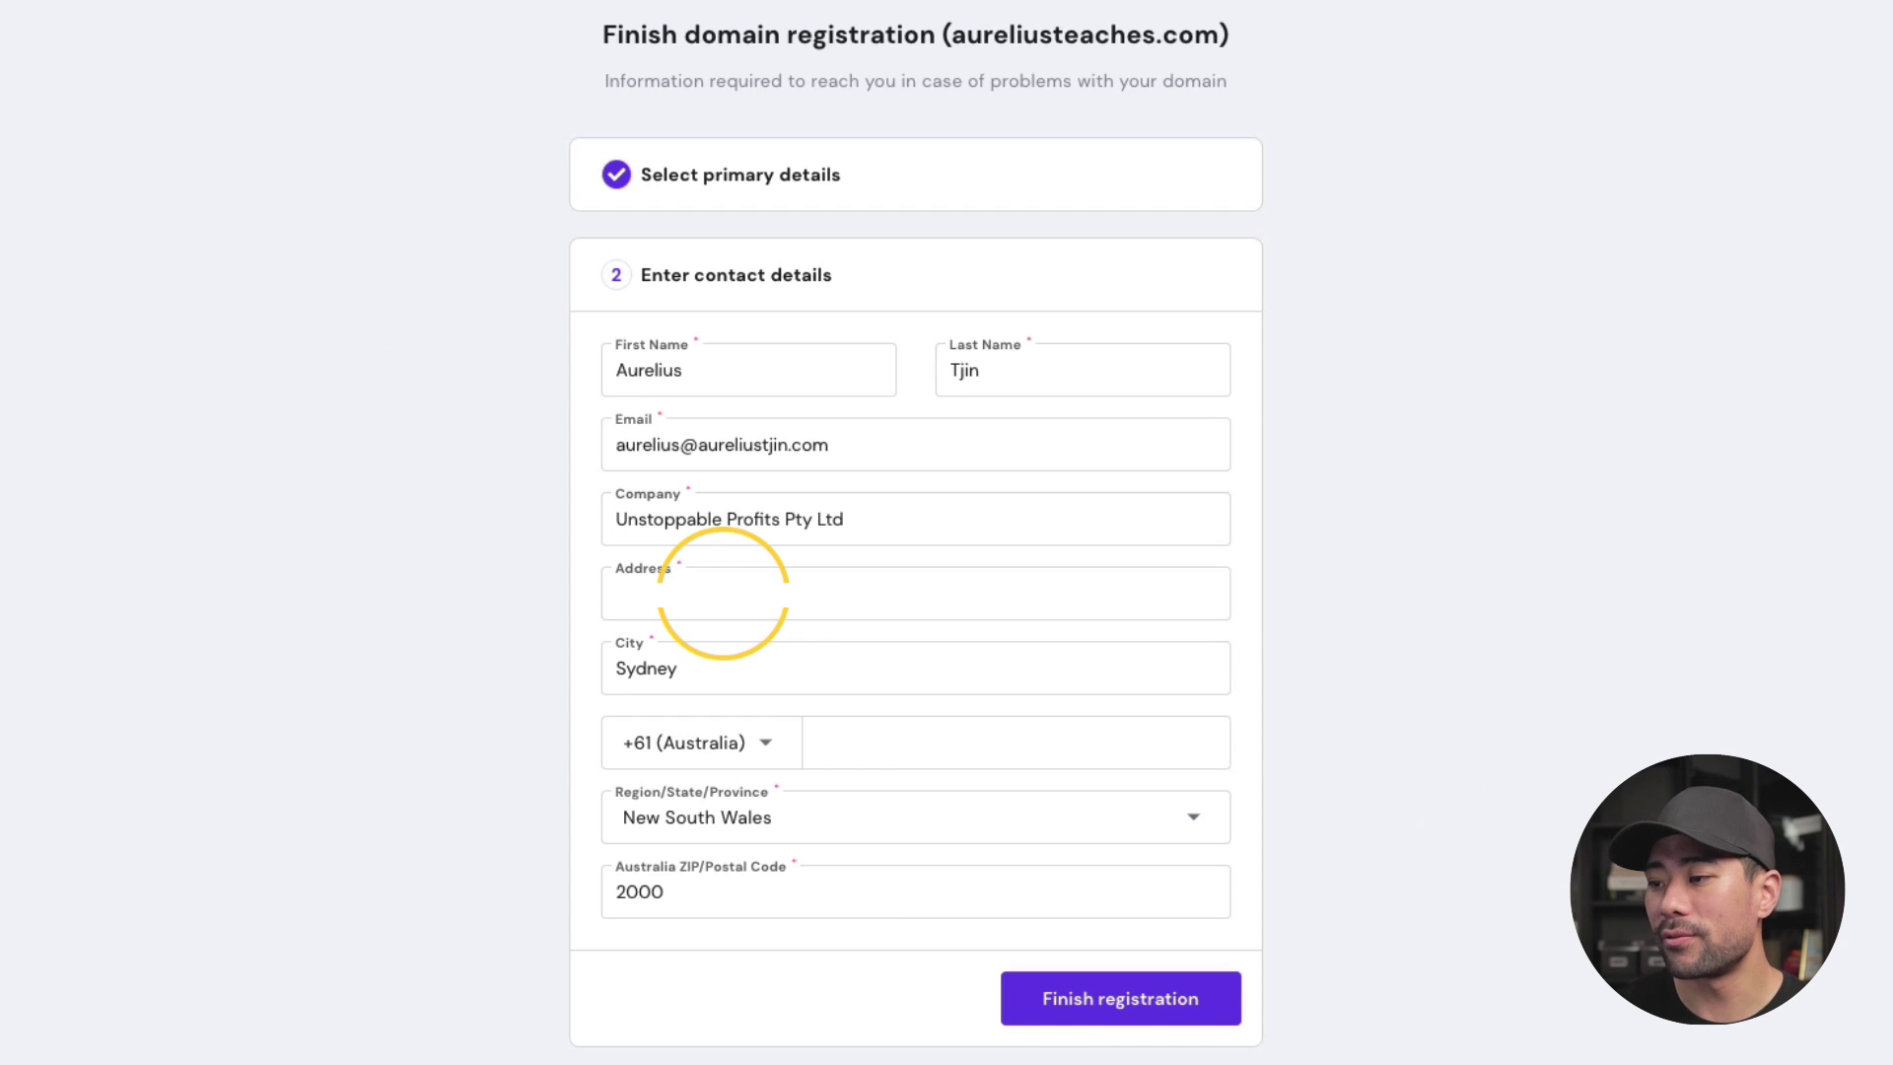
pyautogui.click(1049, 1001)
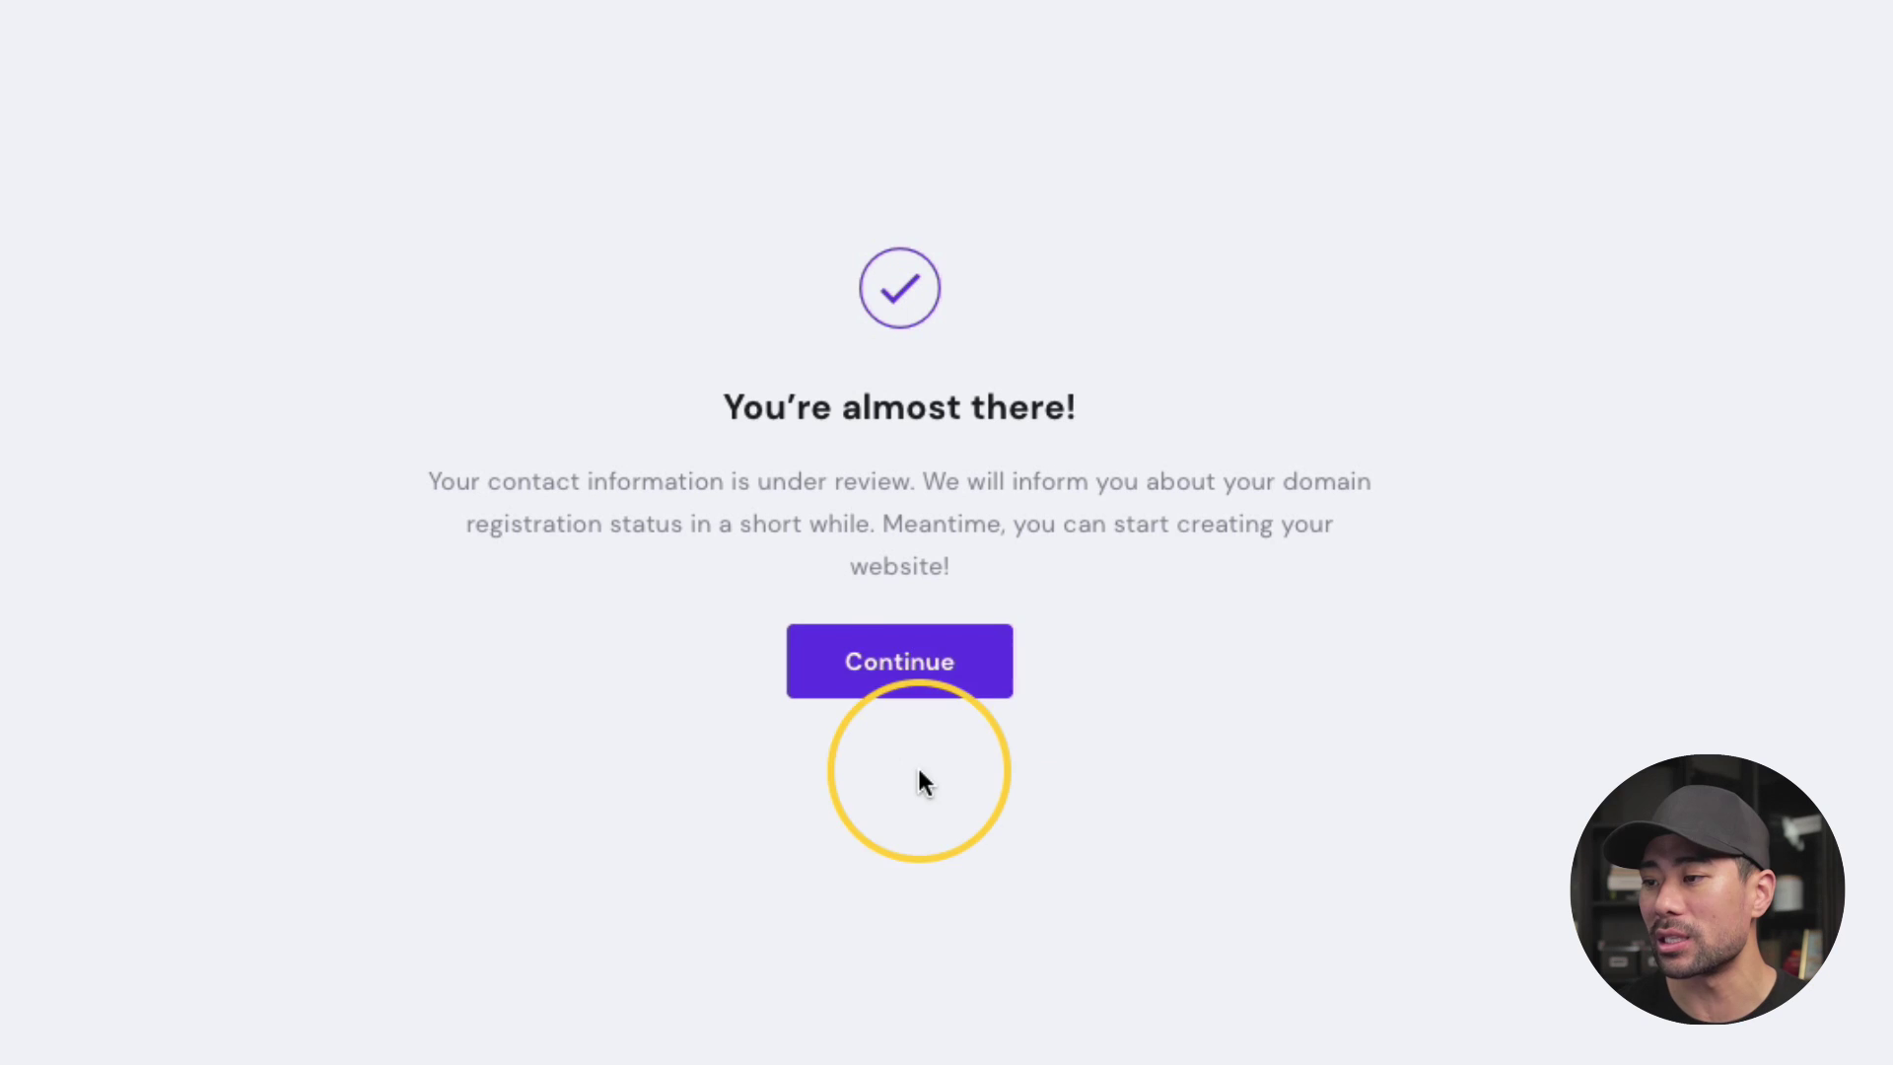
pyautogui.click(936, 688)
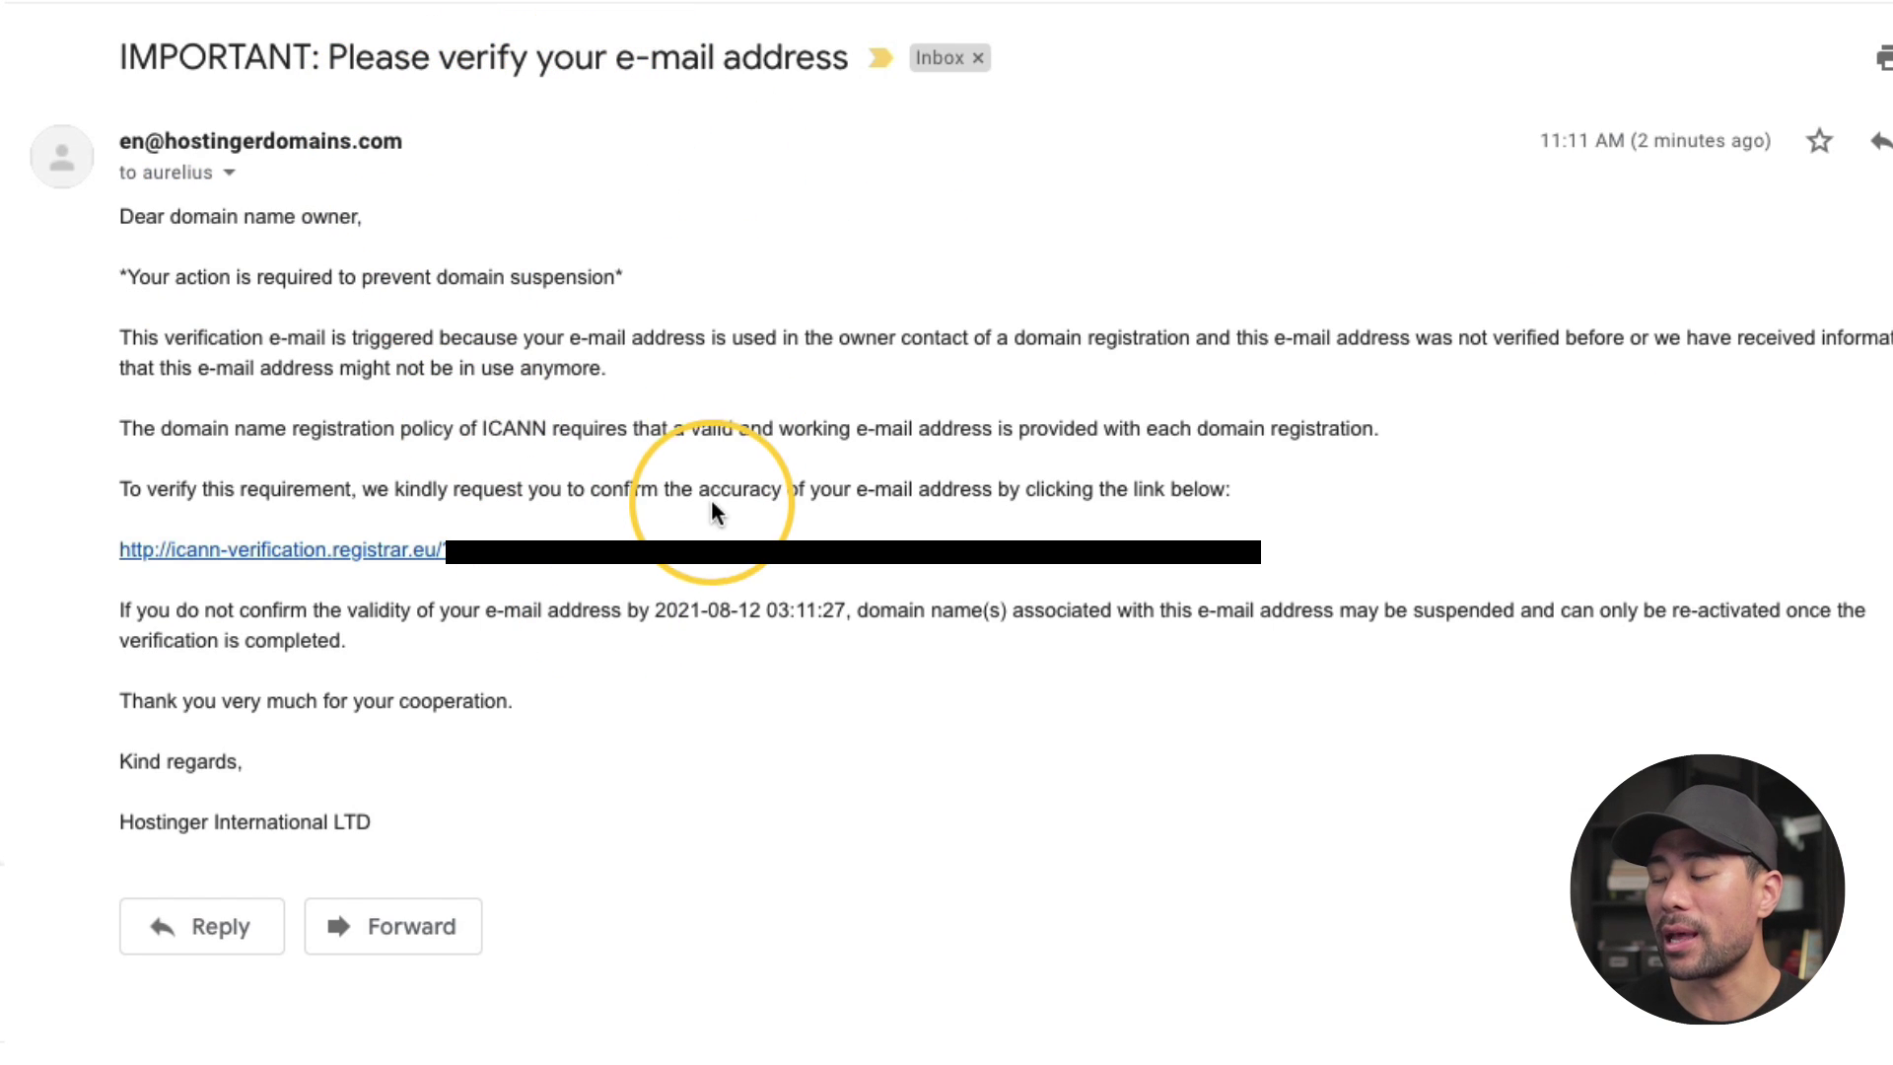
# Verify the domain owner's e-mail address through the link in the Hostinger verification message
pyautogui.click(589, 570)
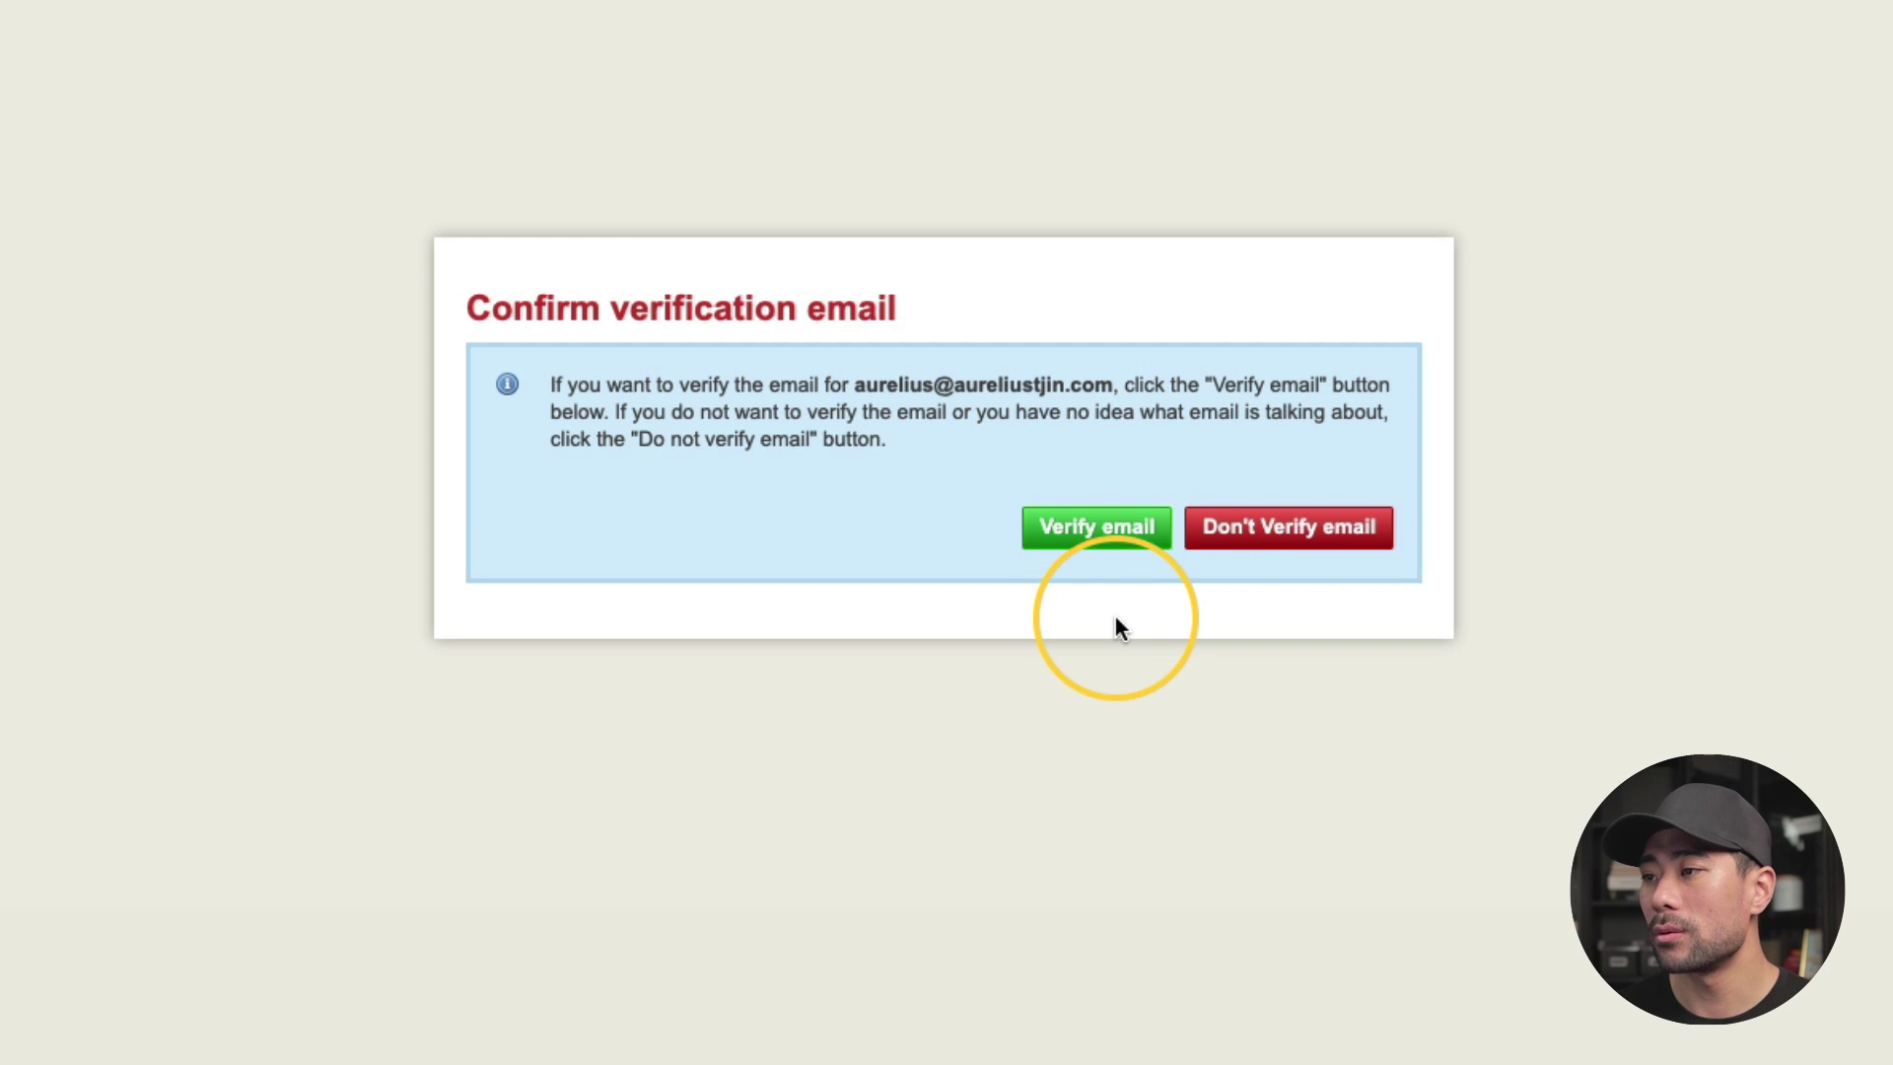
pyautogui.click(1105, 547)
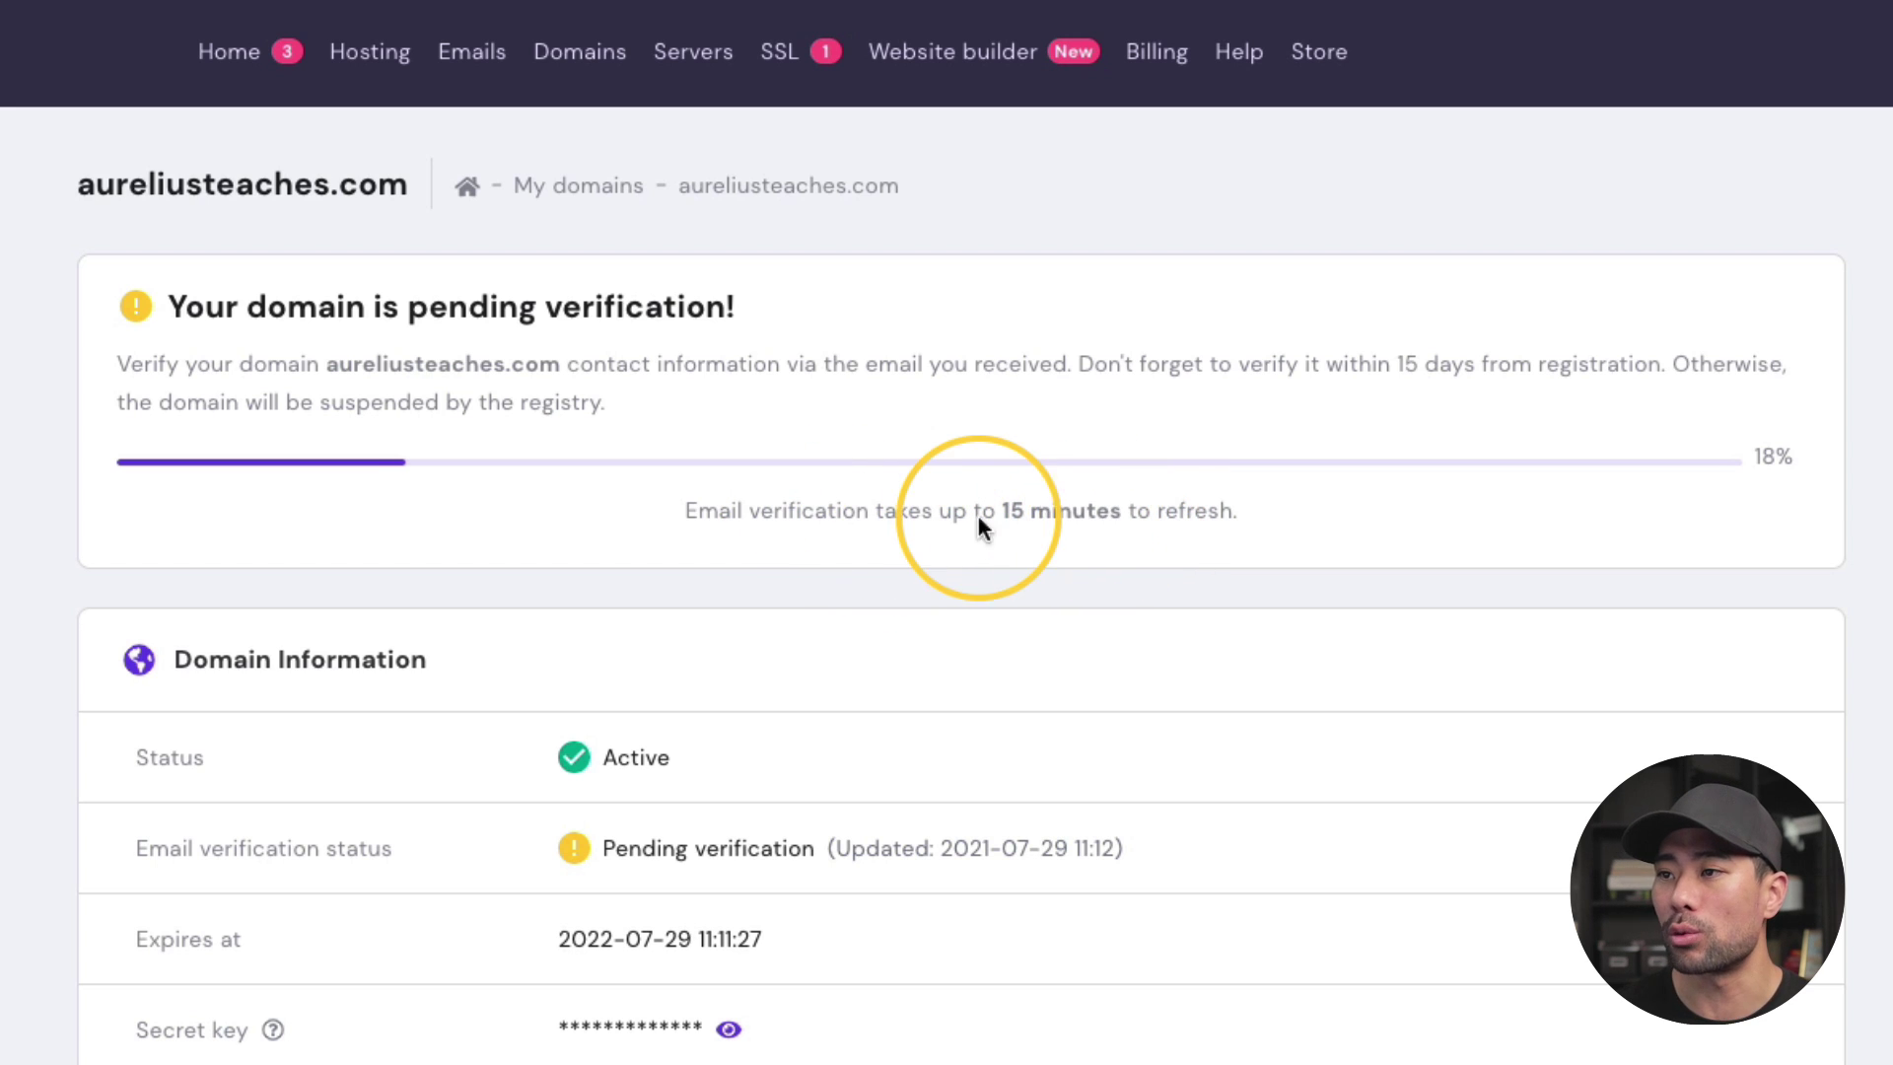
# Start the guided setup of the pending Premium Shared Hosting plan
pyautogui.click(365, 59)
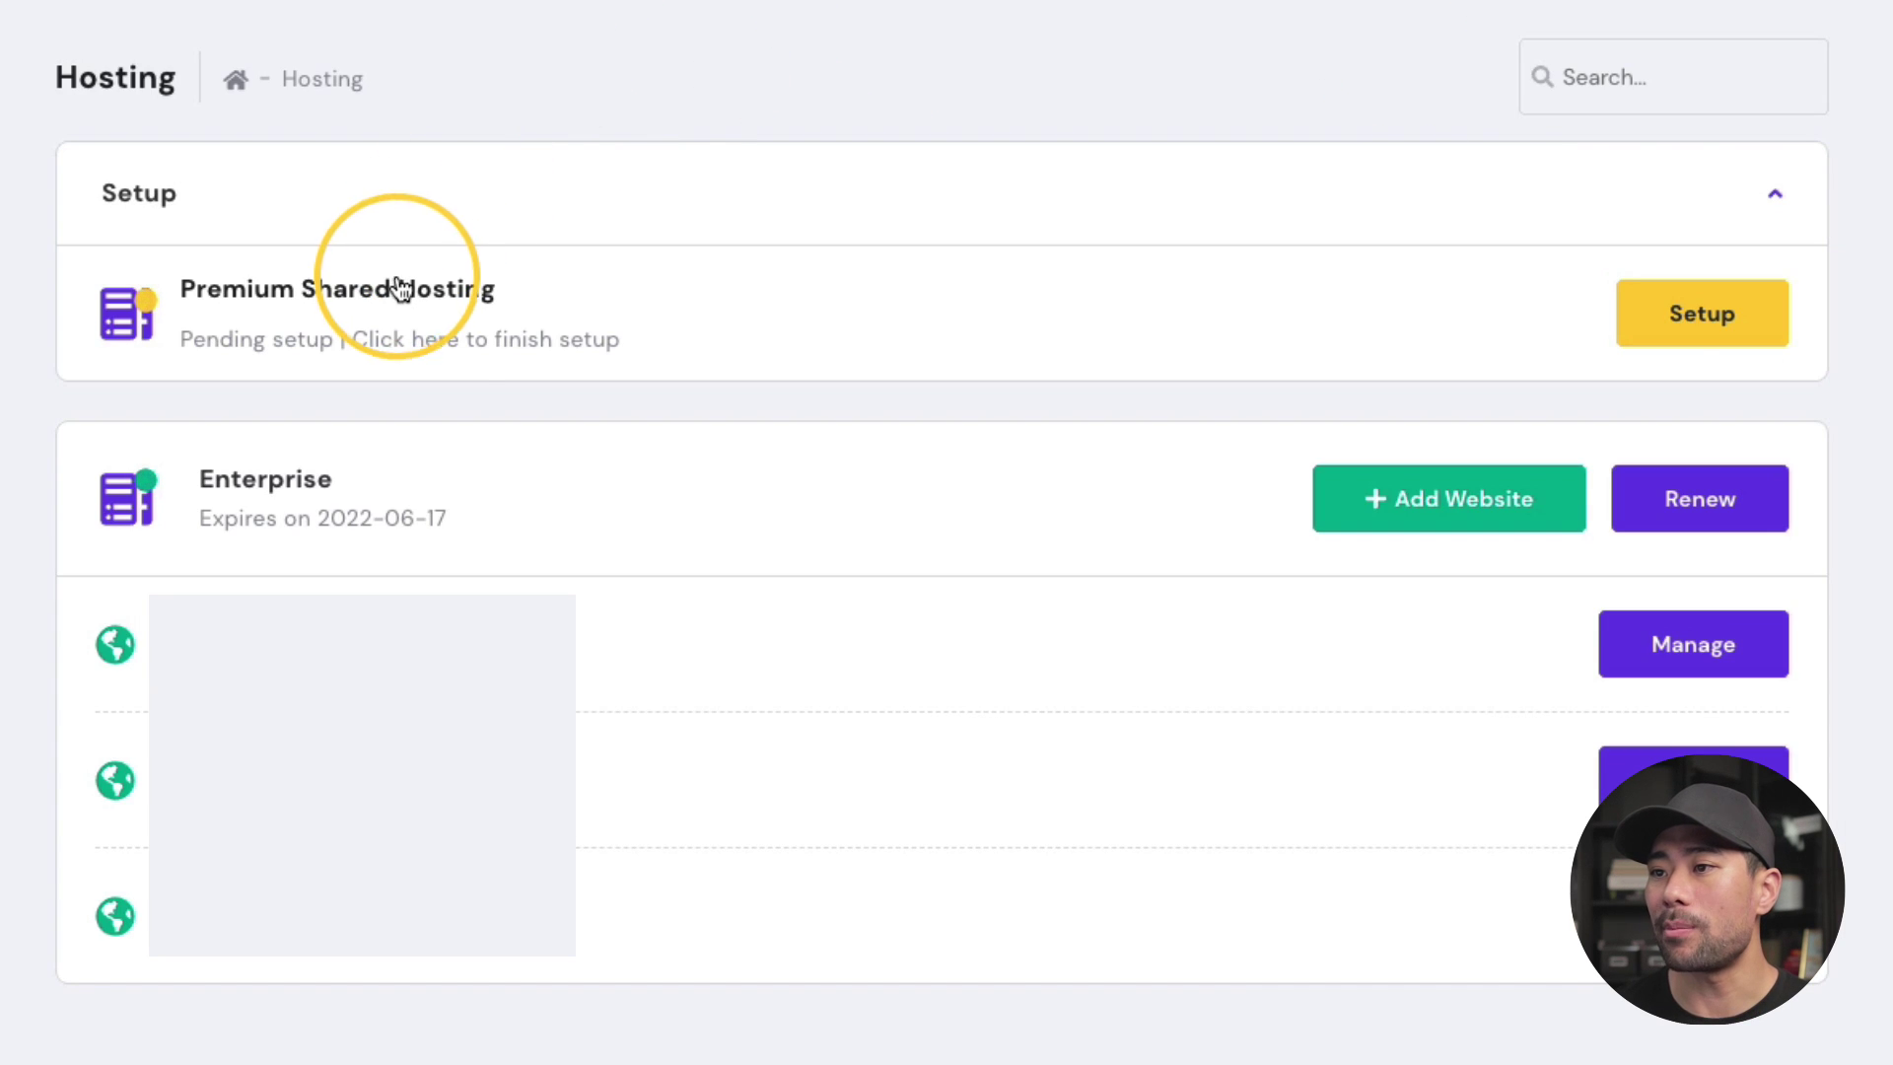
pyautogui.click(1735, 316)
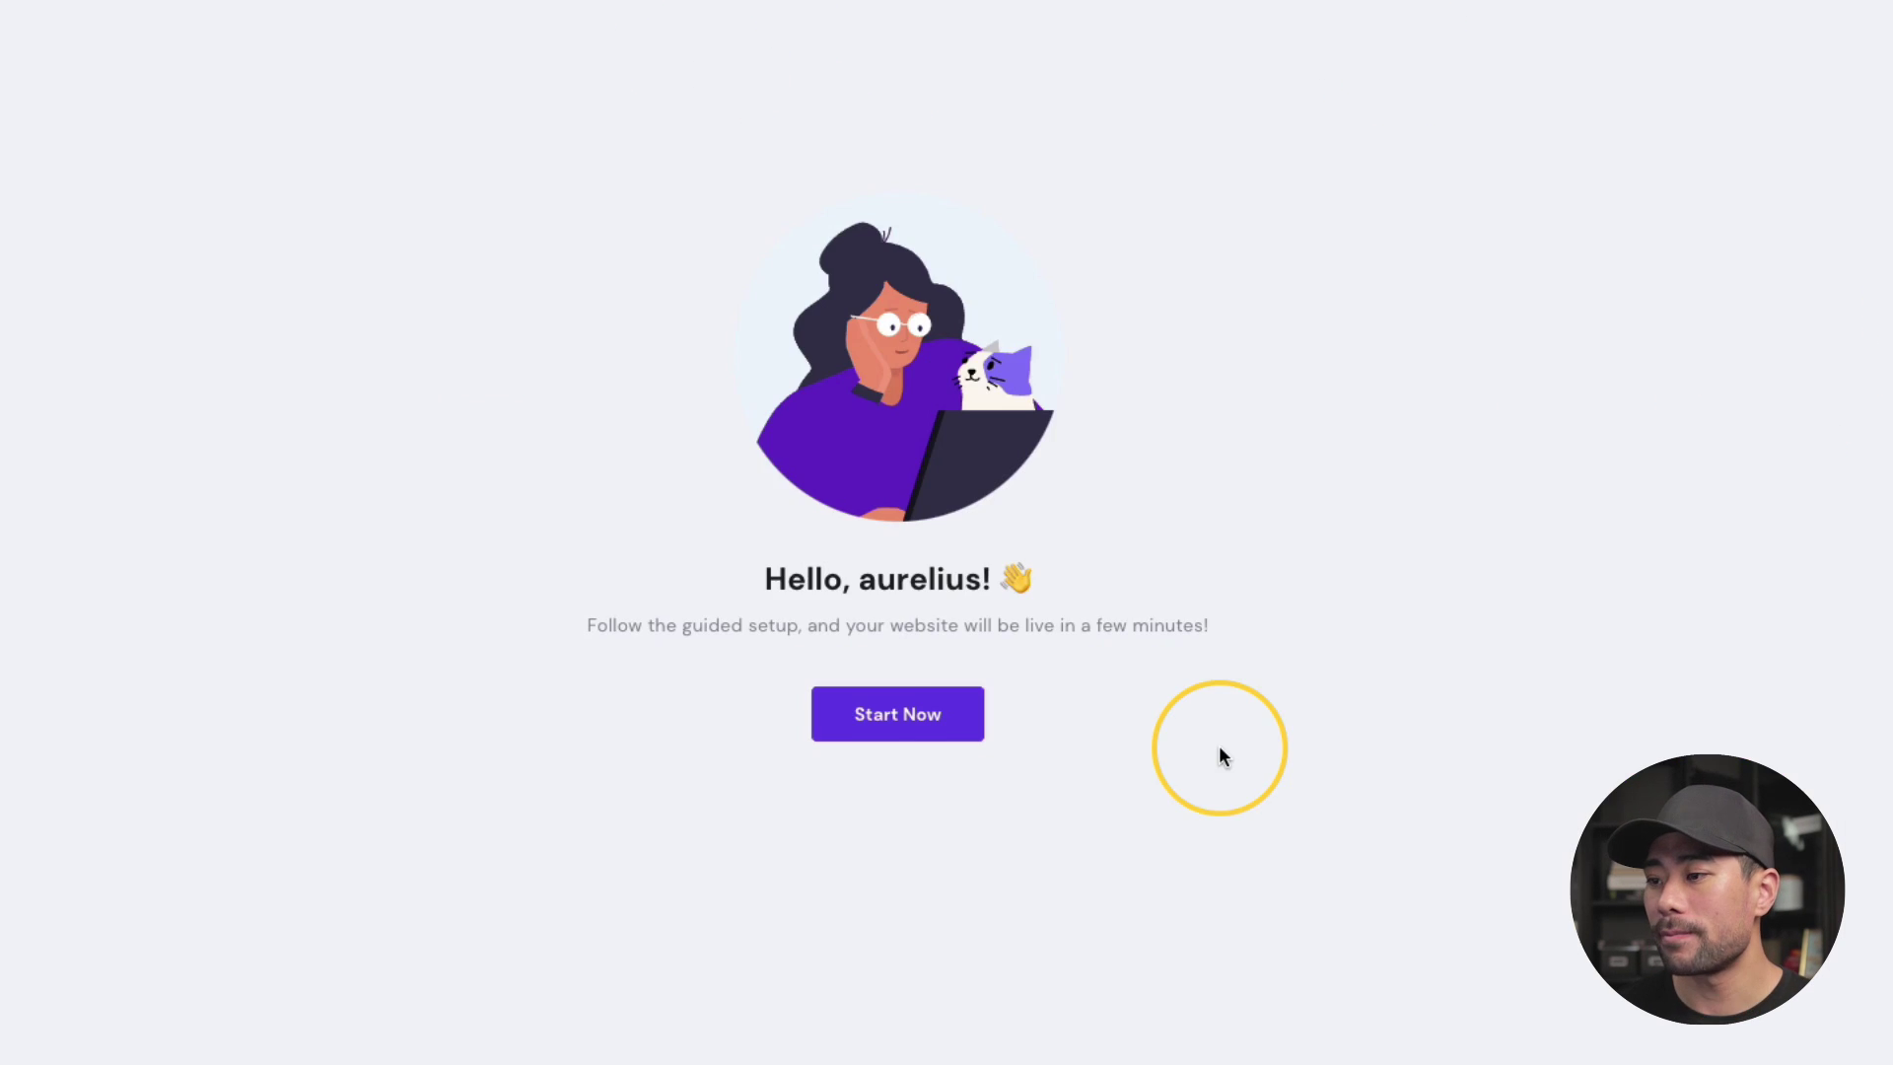
pyautogui.click(921, 725)
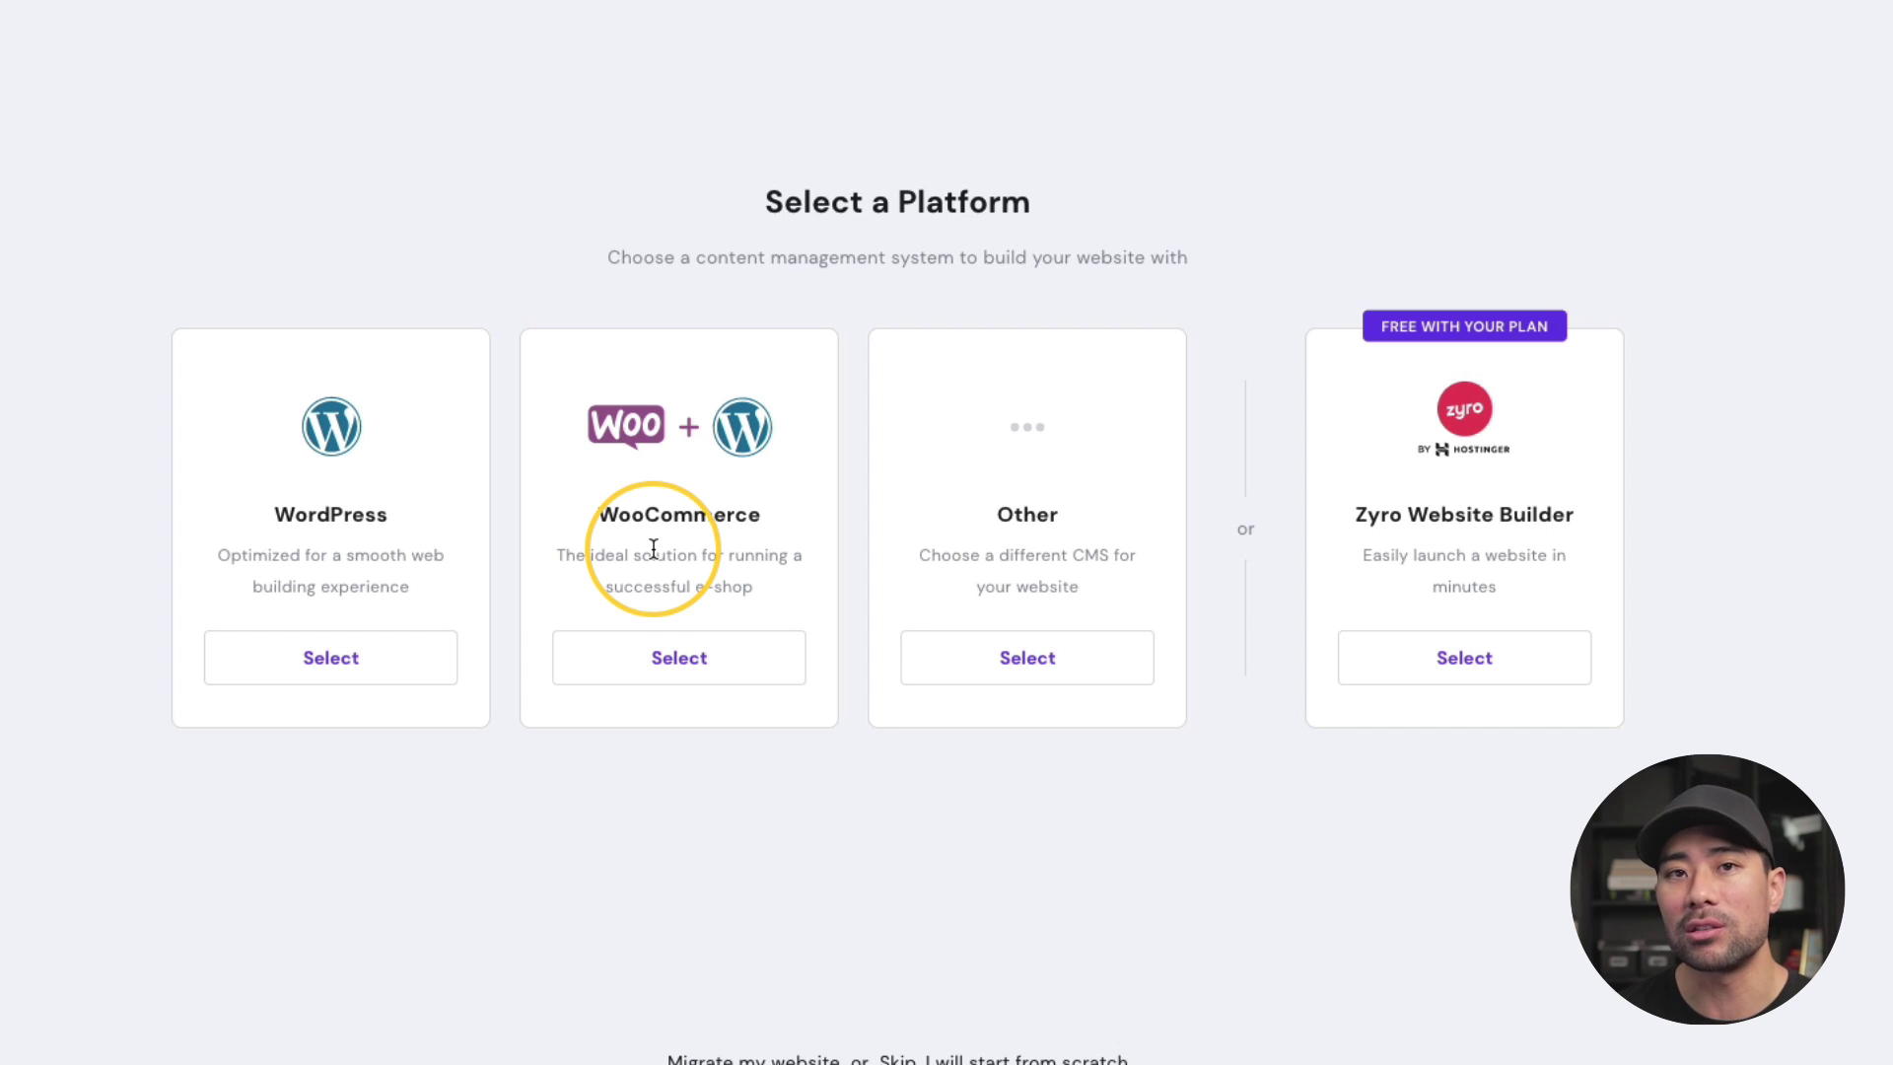
# Set up the website on WooCommerce with a WordPress admin account and the Simply Natural layout
pyautogui.click(653, 666)
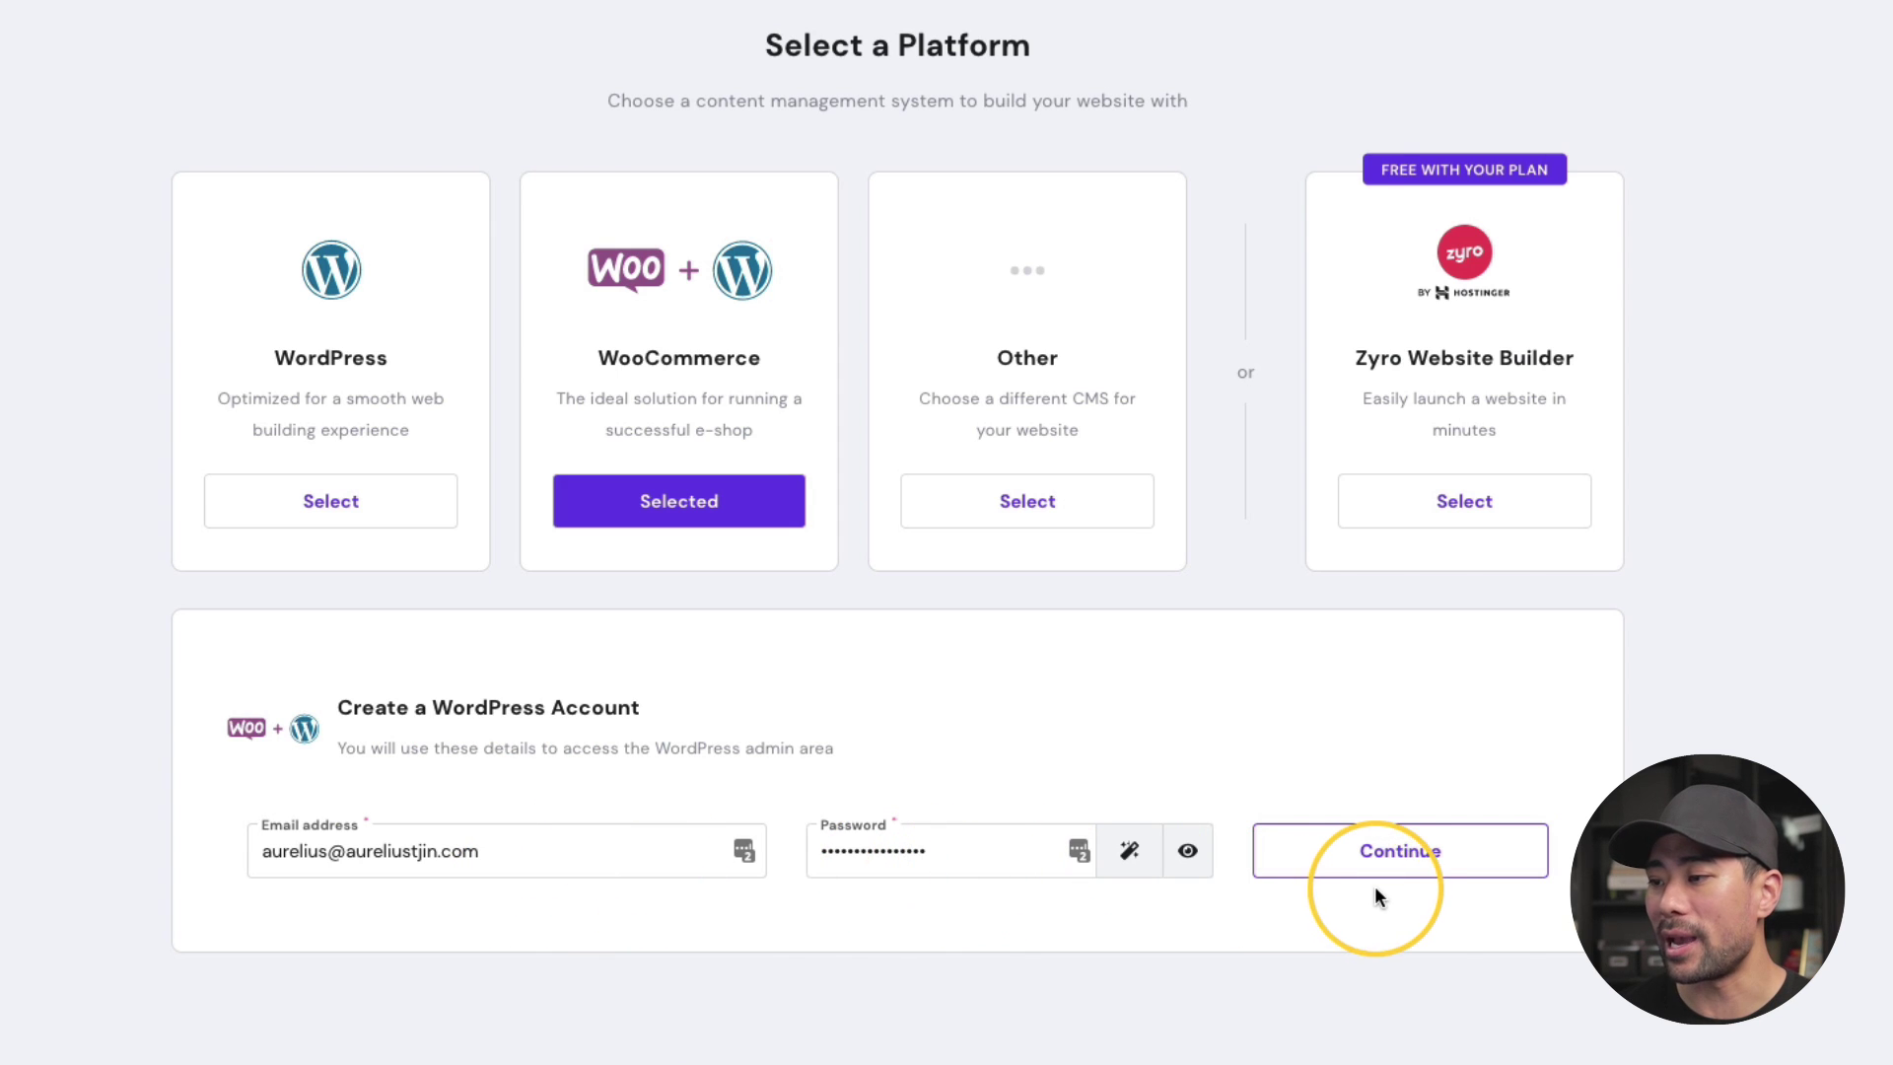
pyautogui.click(1391, 881)
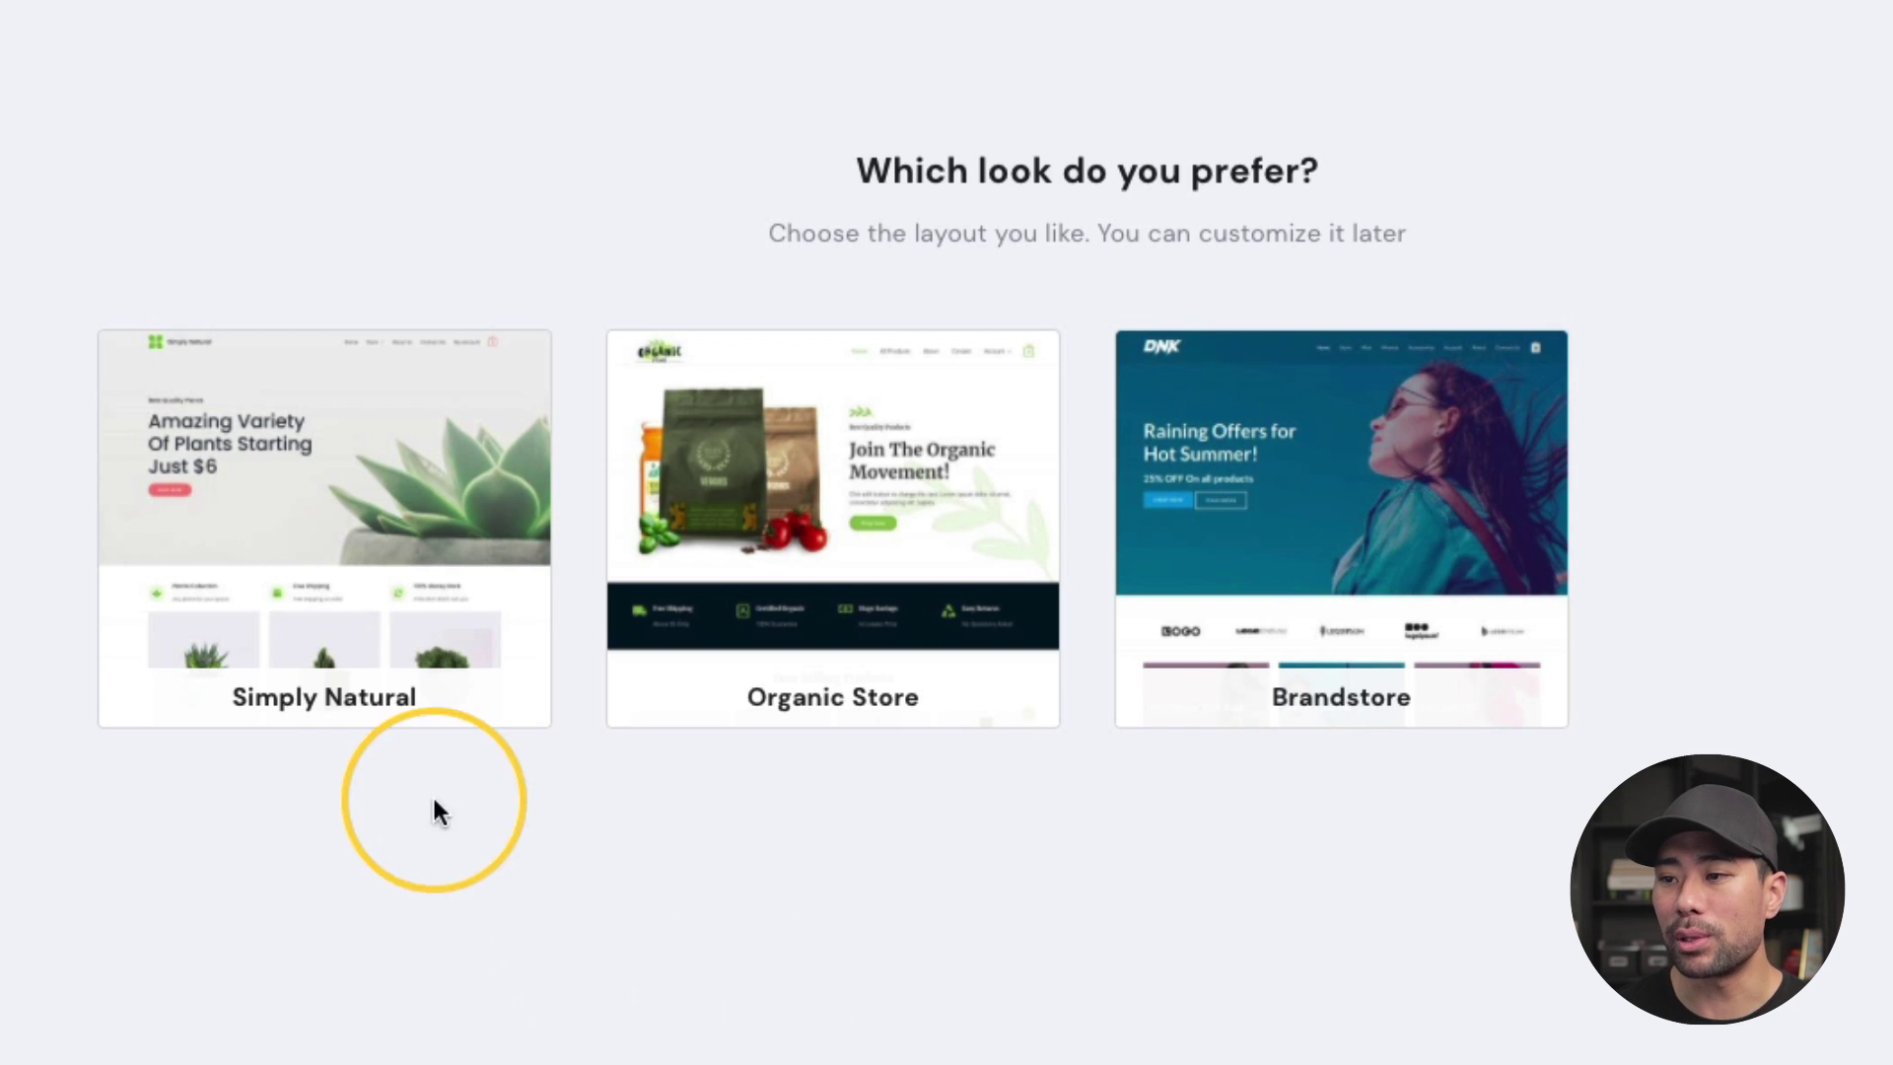
pyautogui.moveTo(351, 634)
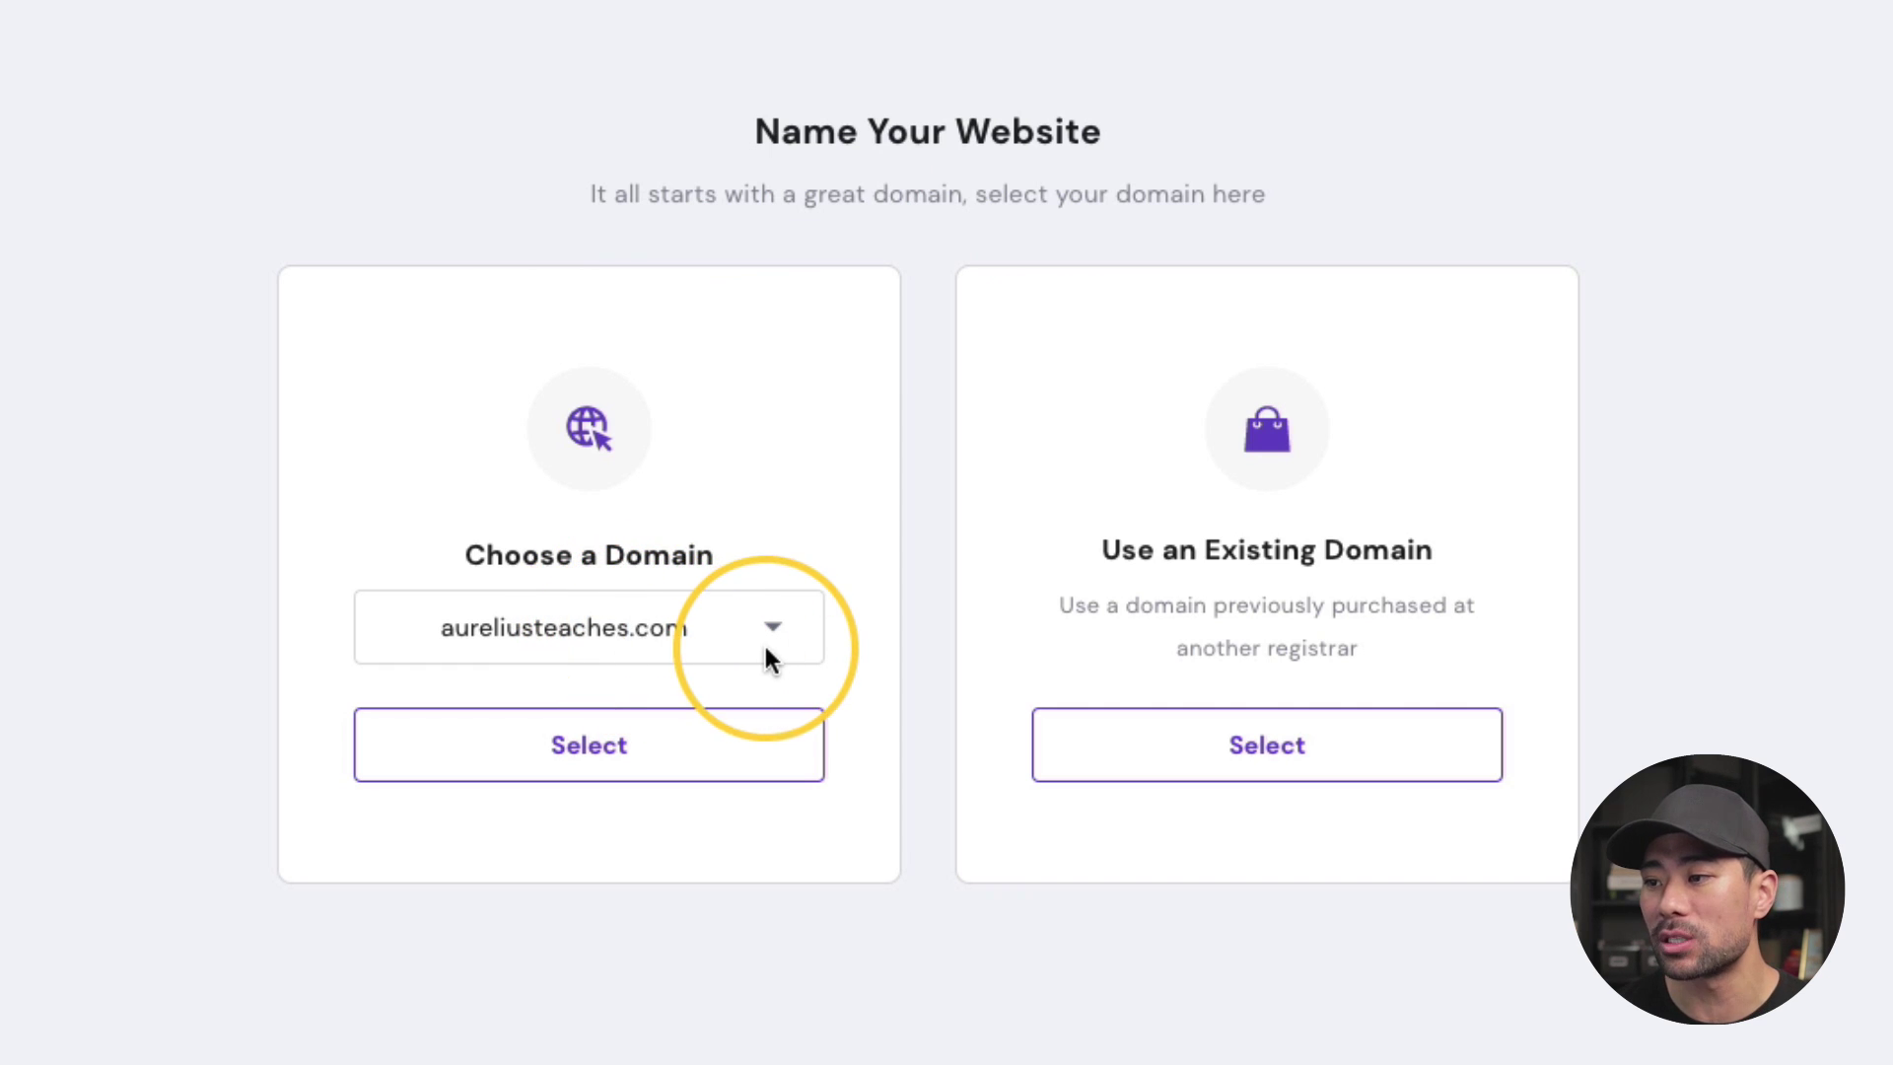
pyautogui.click(696, 639)
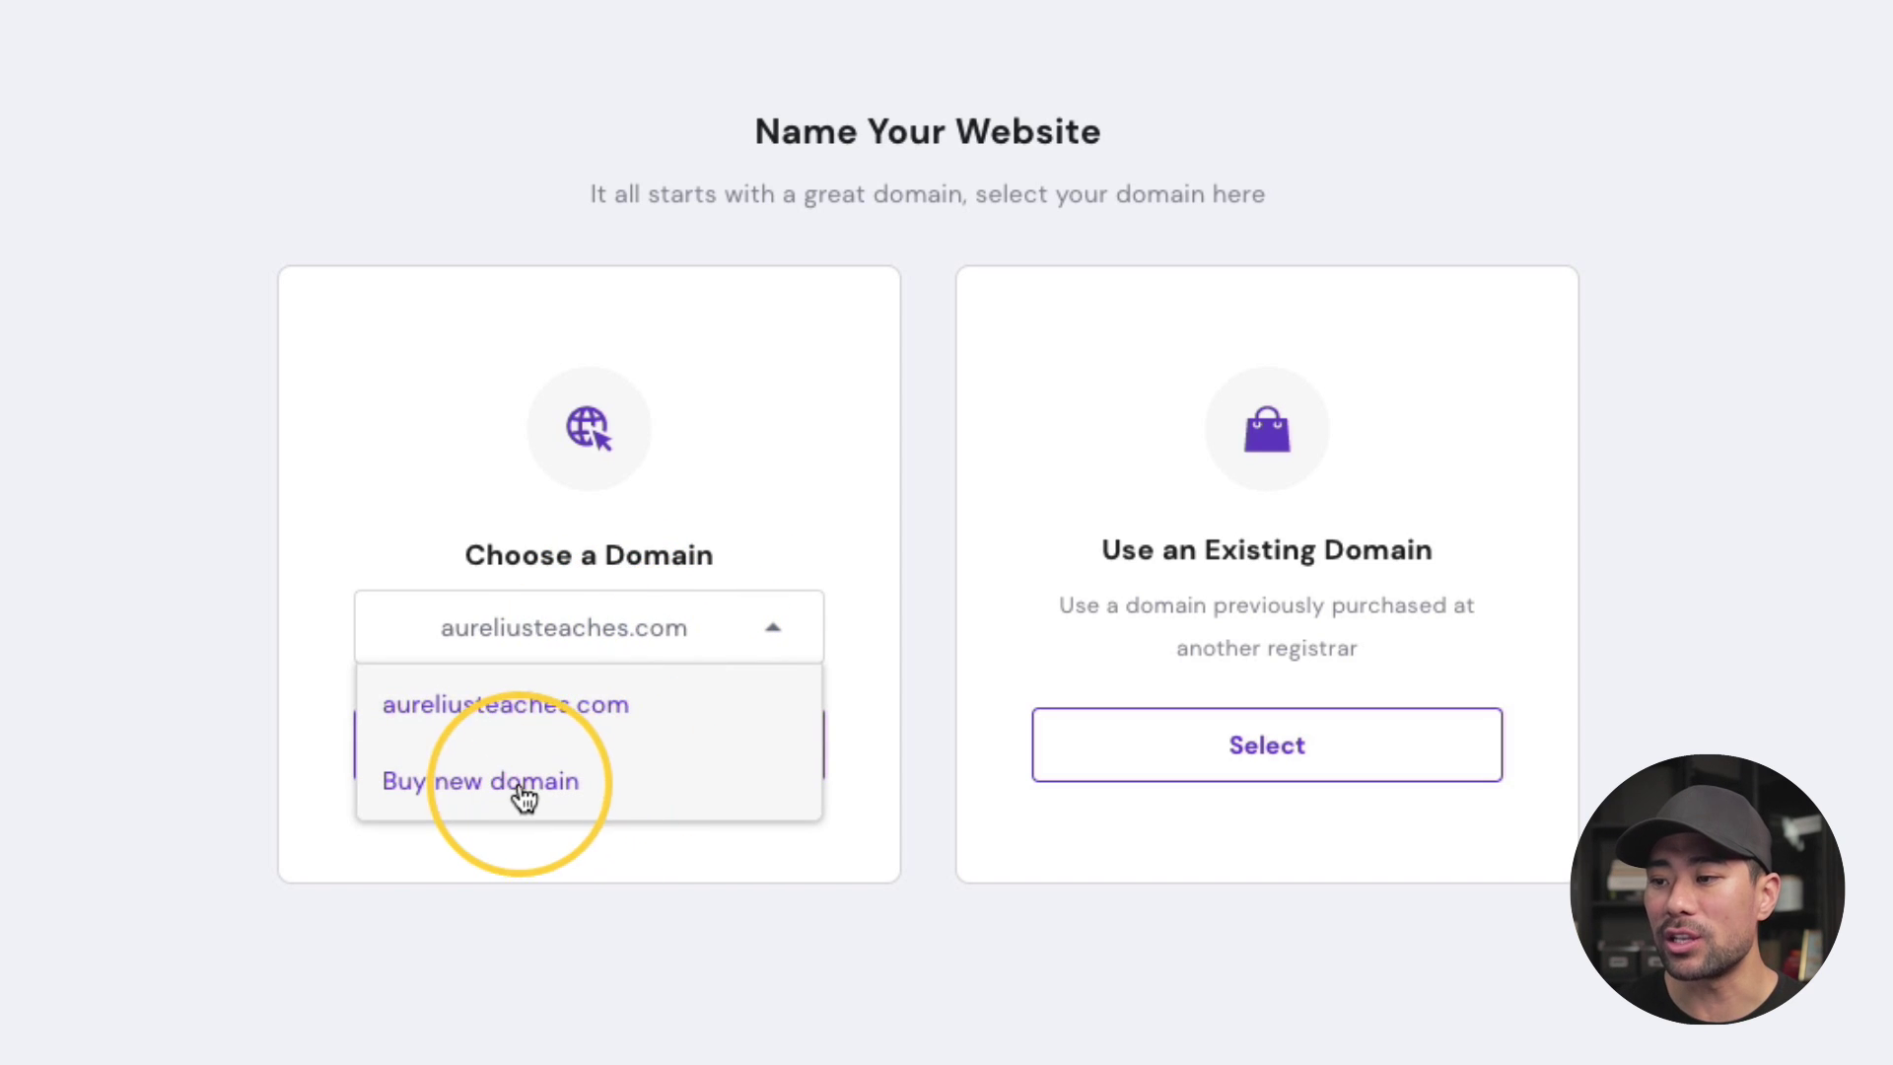
pyautogui.click(560, 831)
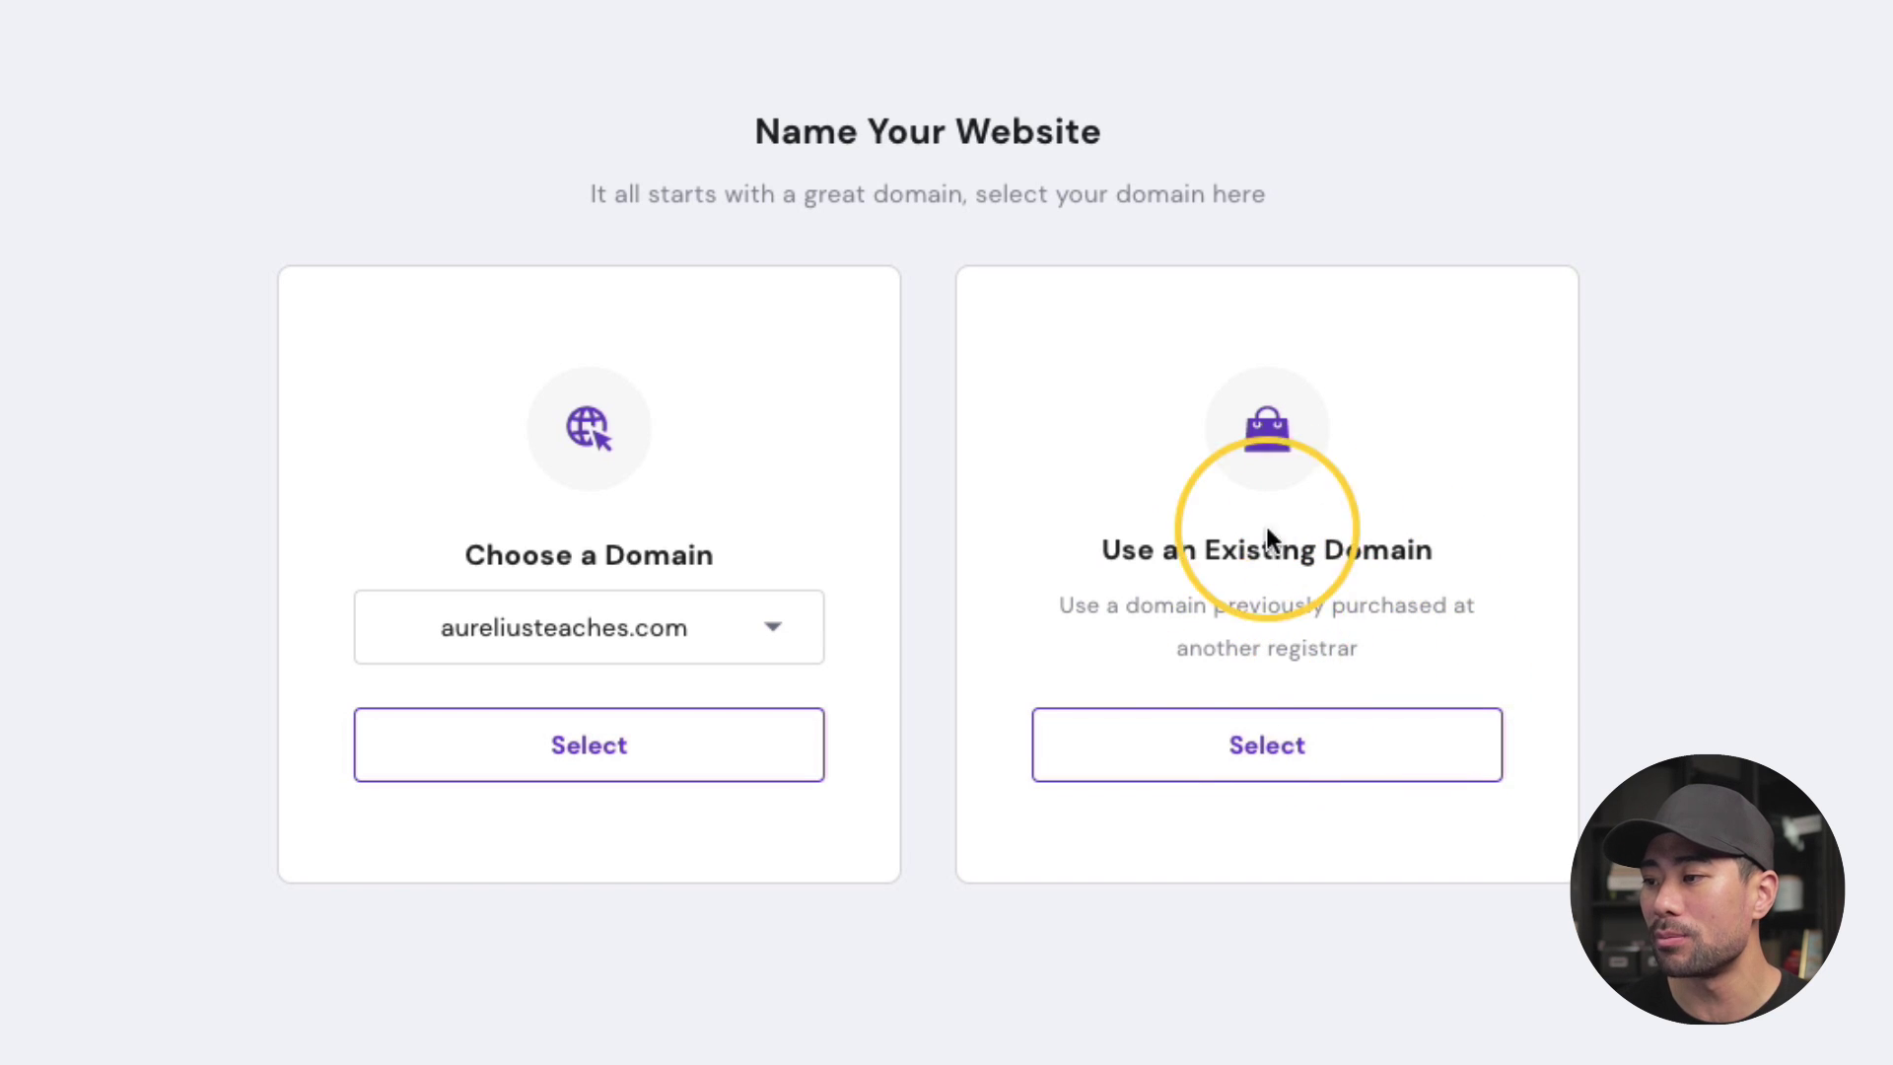
pyautogui.click(1255, 757)
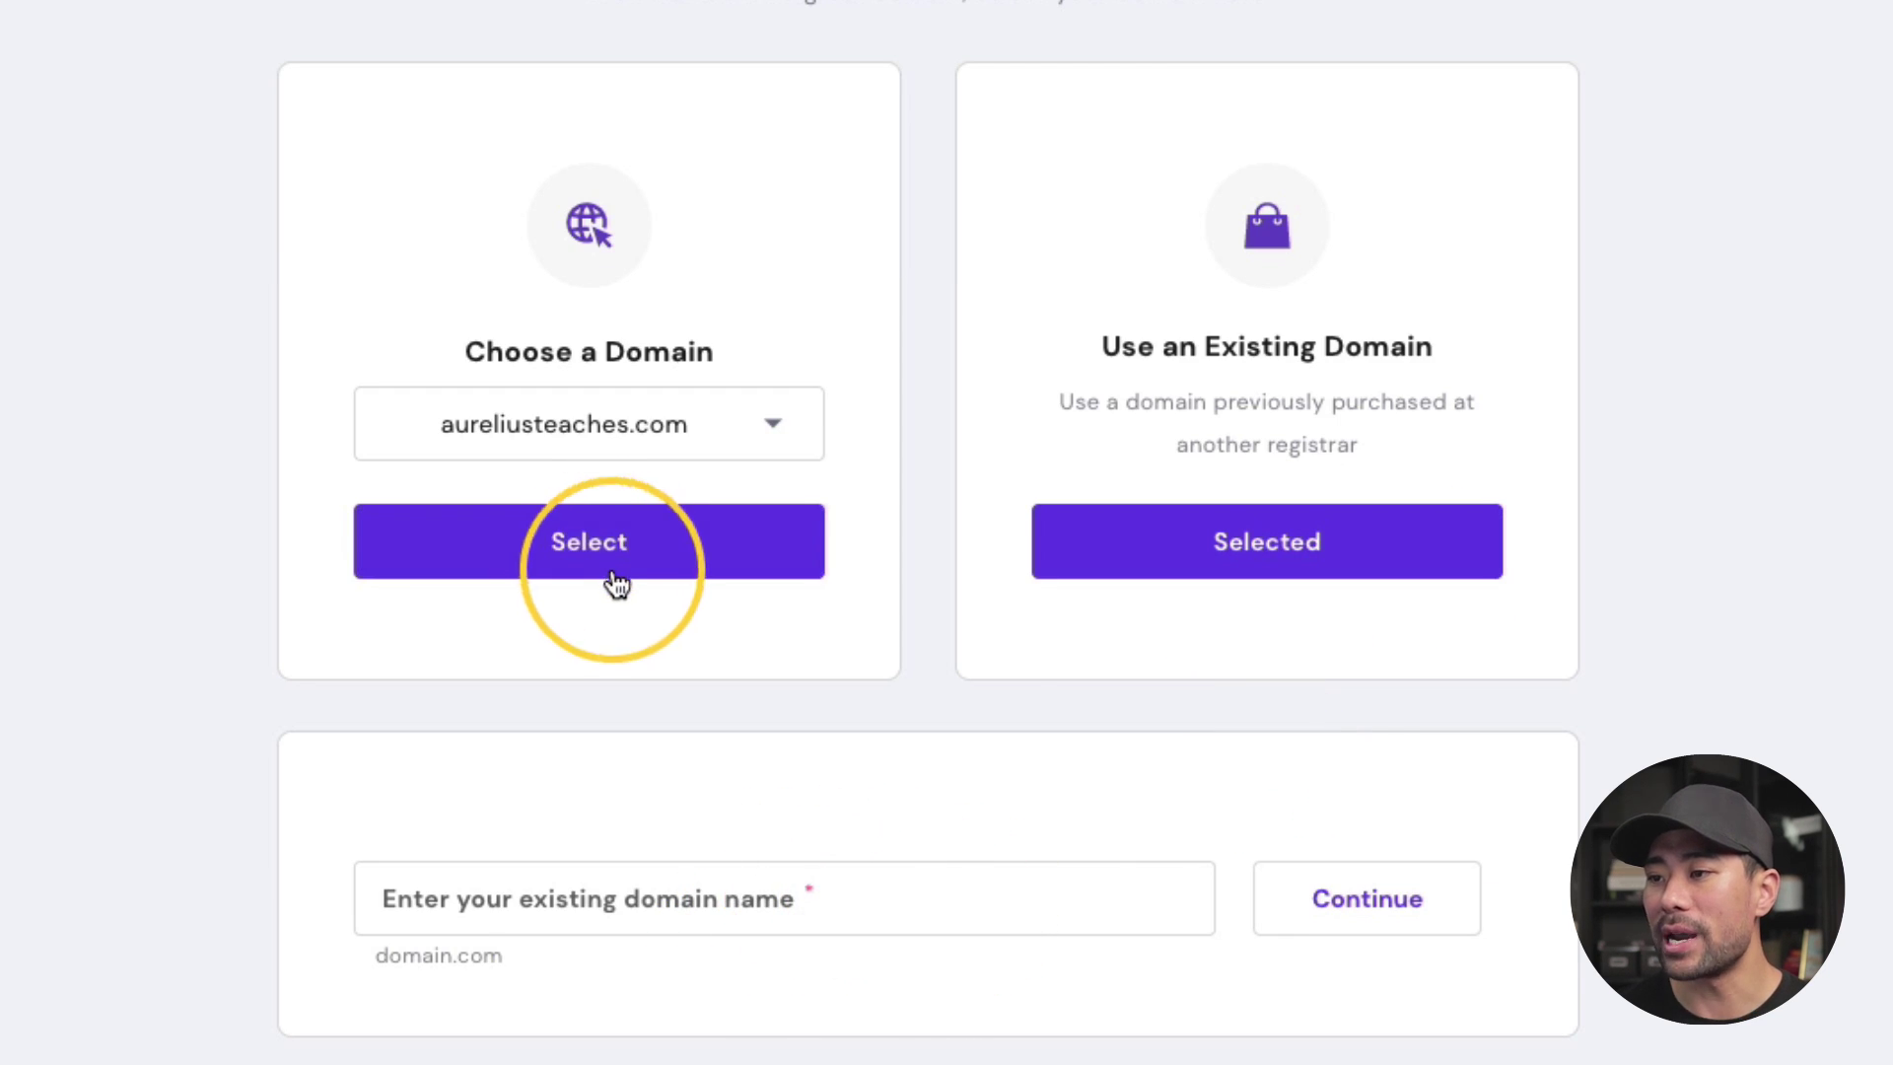
# Assign the domain aureliusteaches.com to the website and finish the hosting setup
pyautogui.click(592, 553)
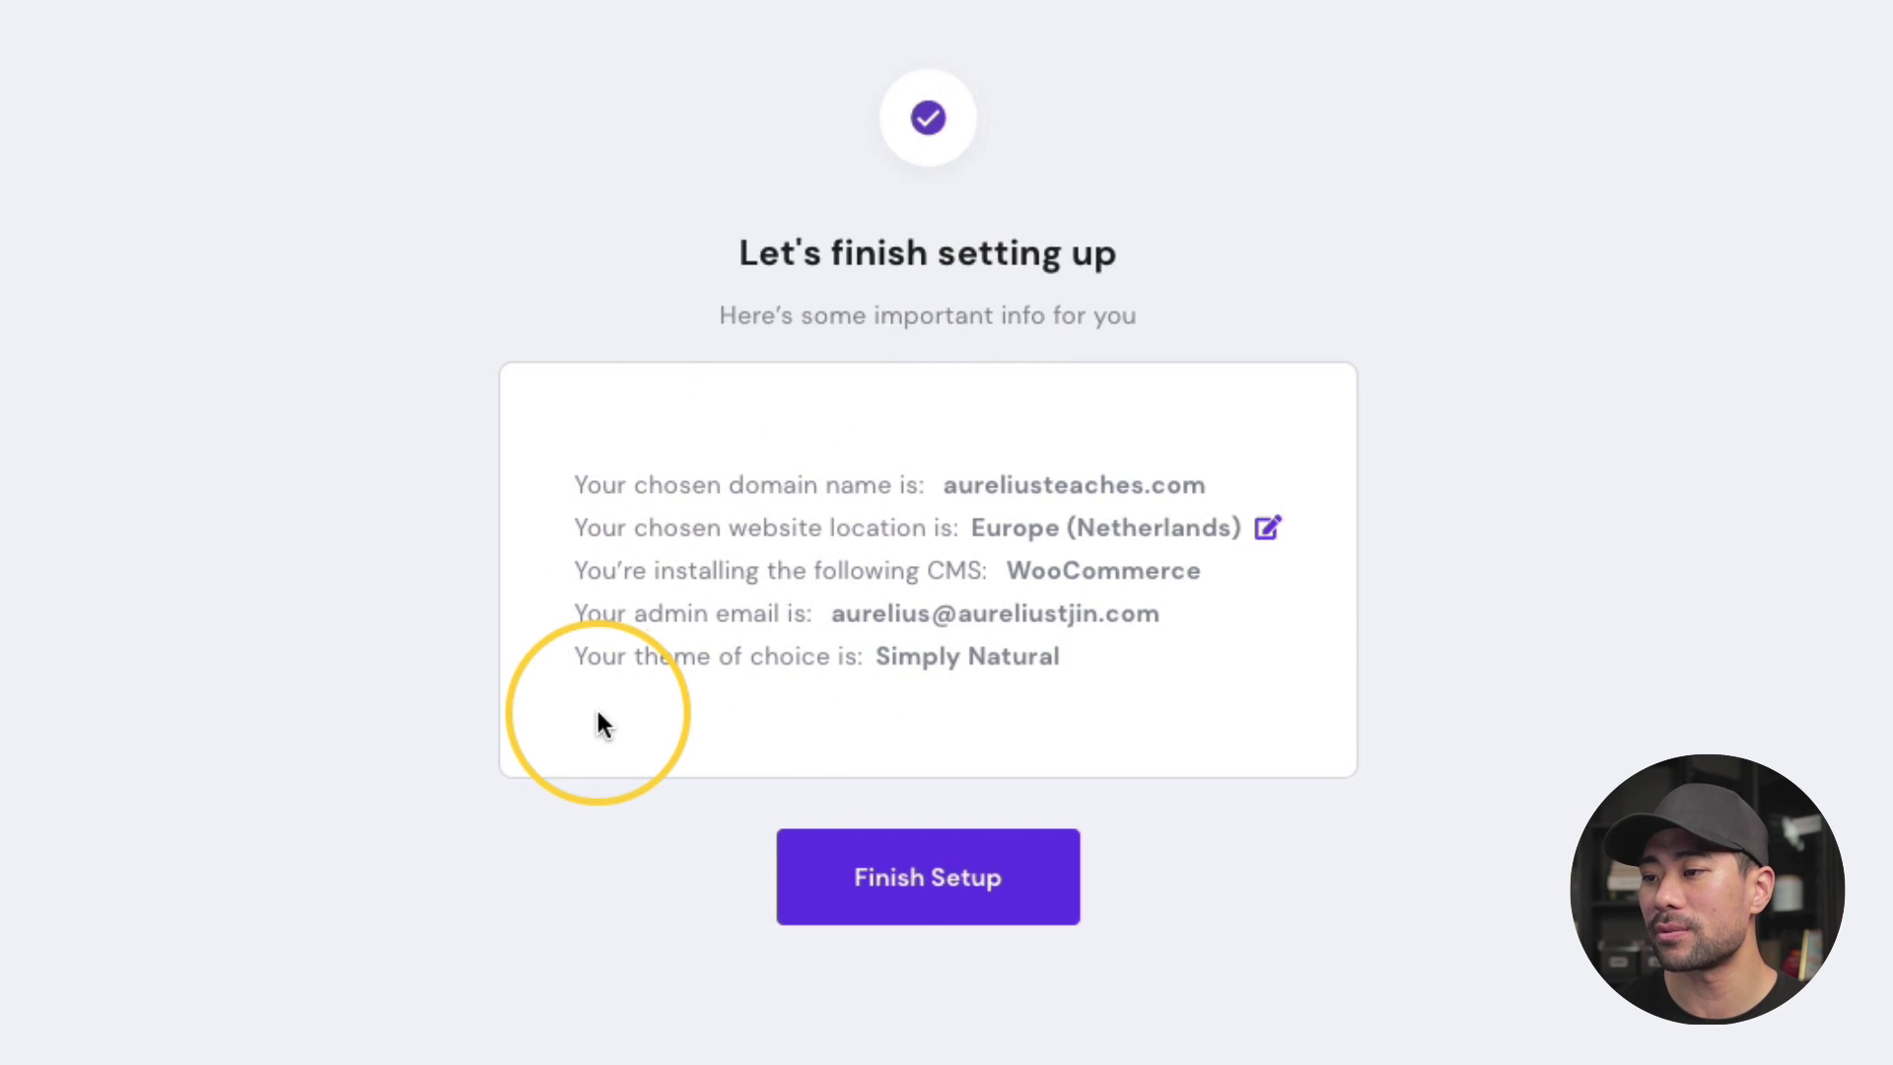
pyautogui.click(948, 907)
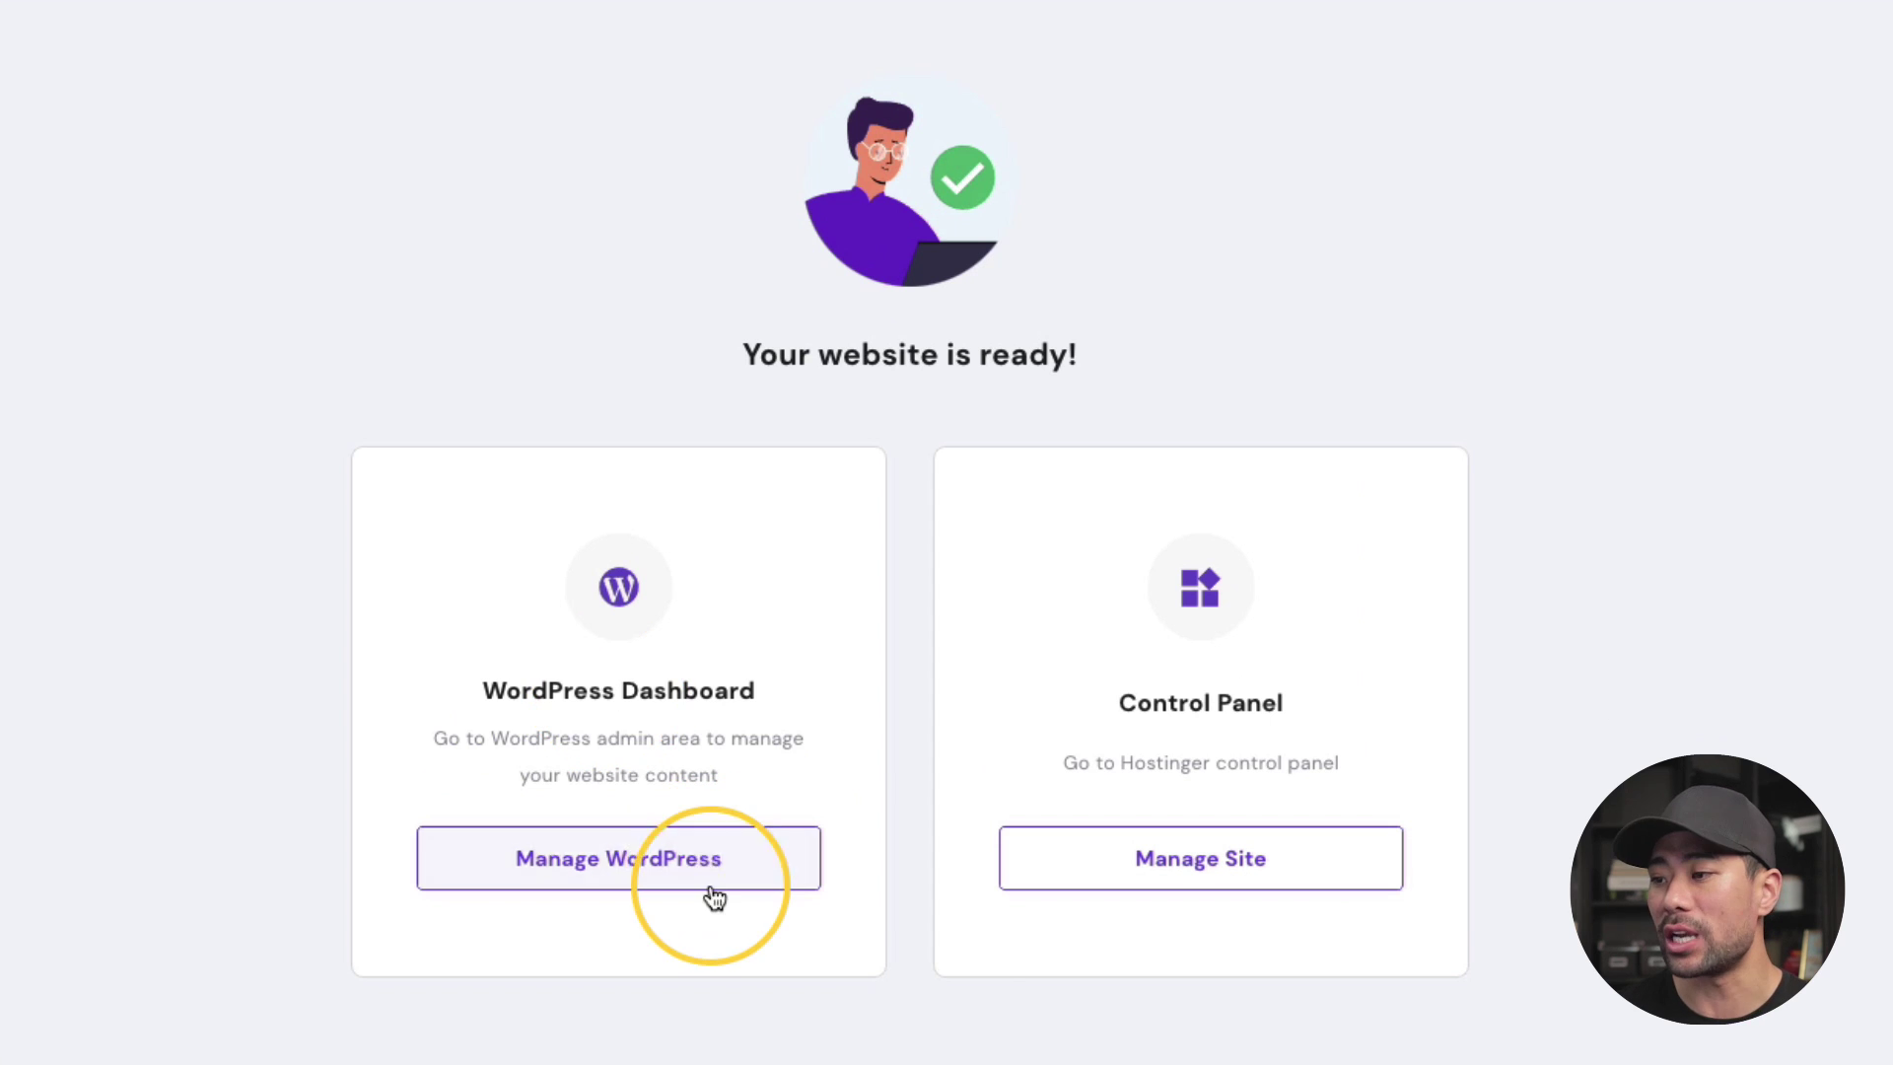
# Go to the WordPress dashboard of the new website and open its public site in a separate tab
pyautogui.click(621, 880)
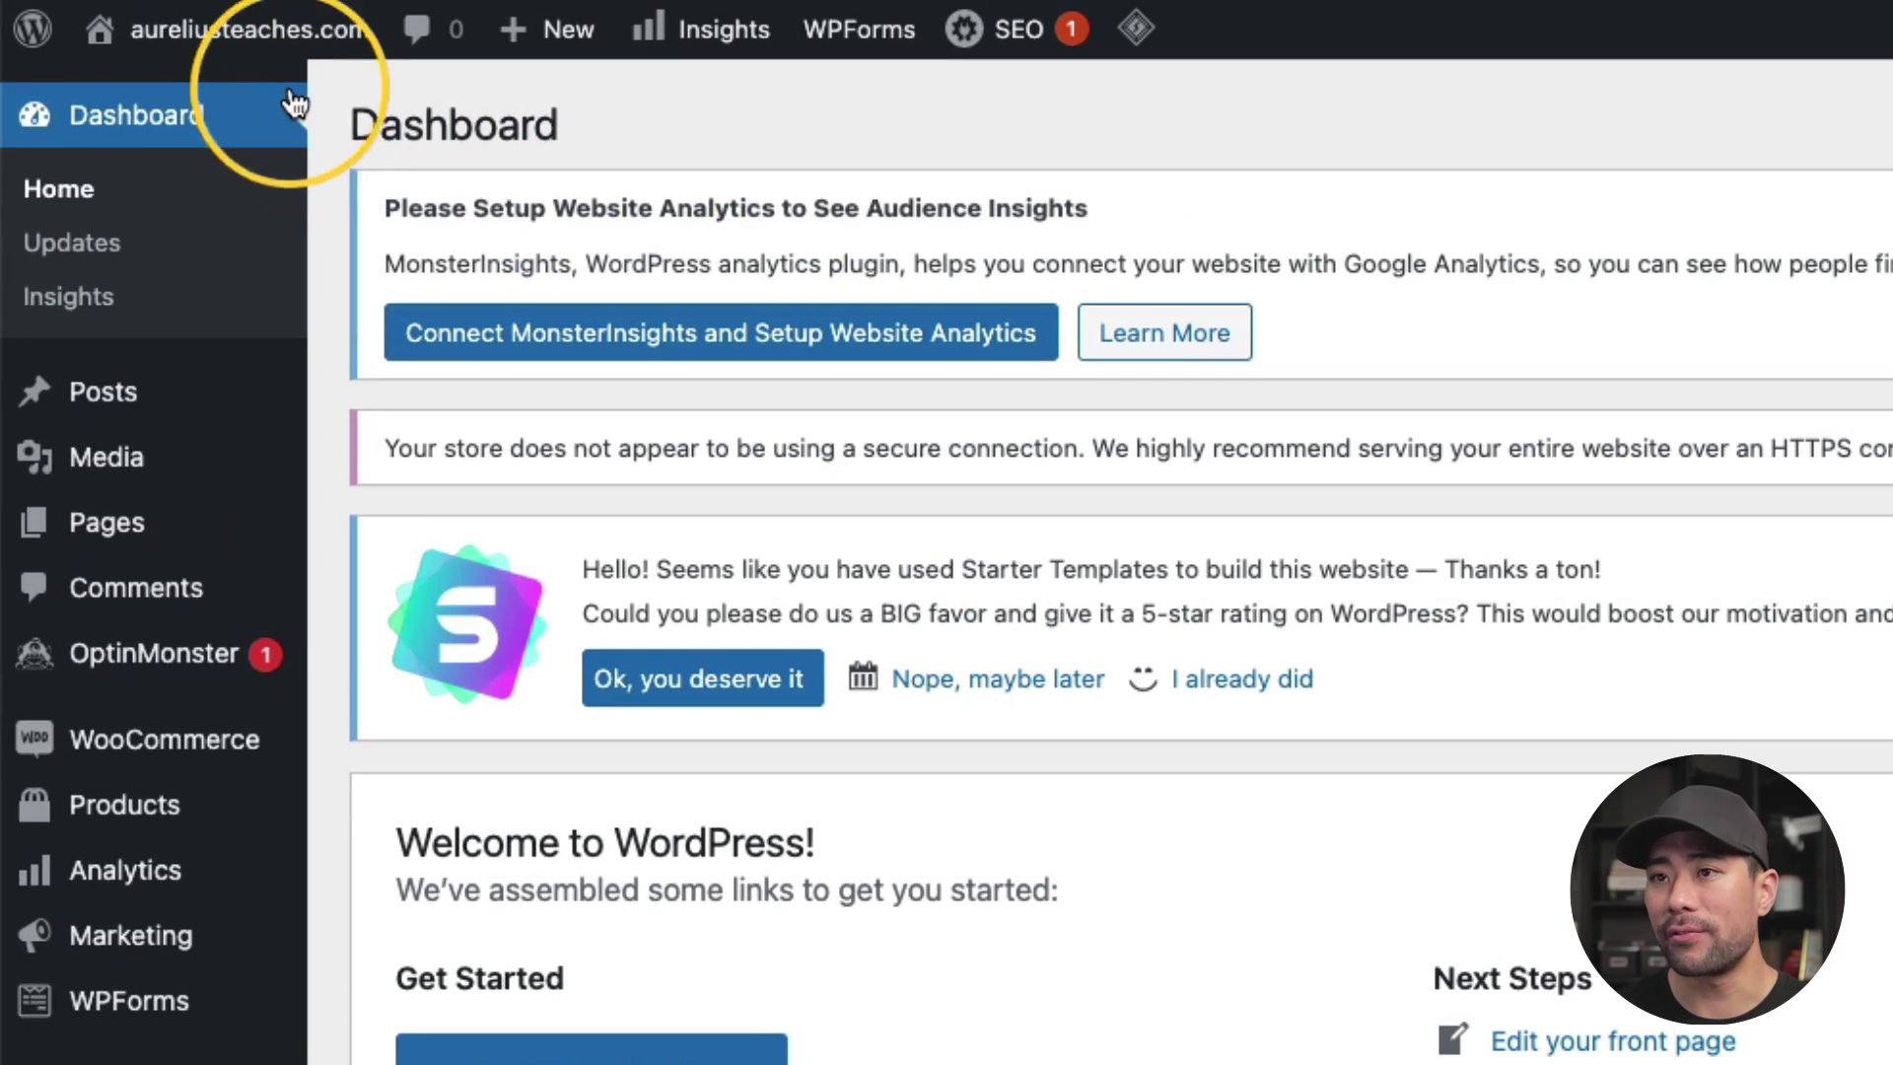
pyautogui.moveTo(143, 19)
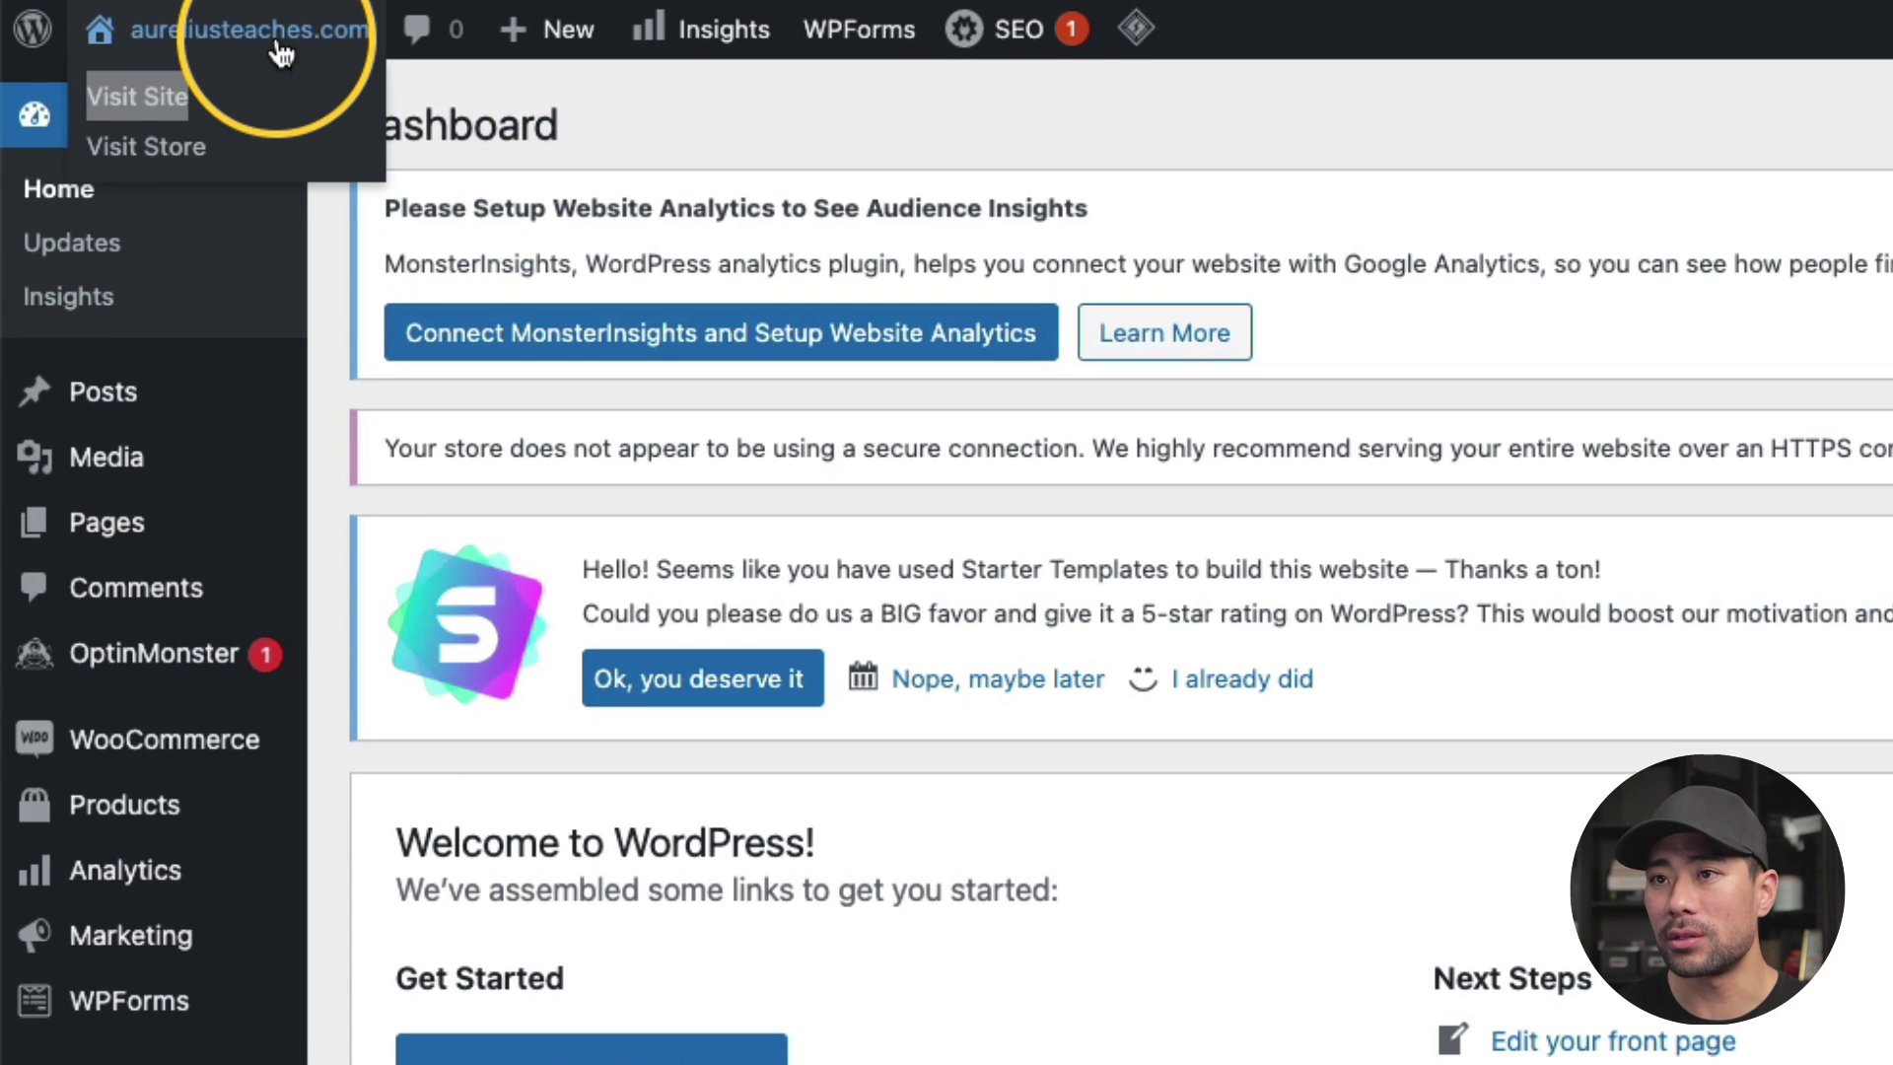
pyautogui.rightClick(148, 95)
pyautogui.click(188, 118)
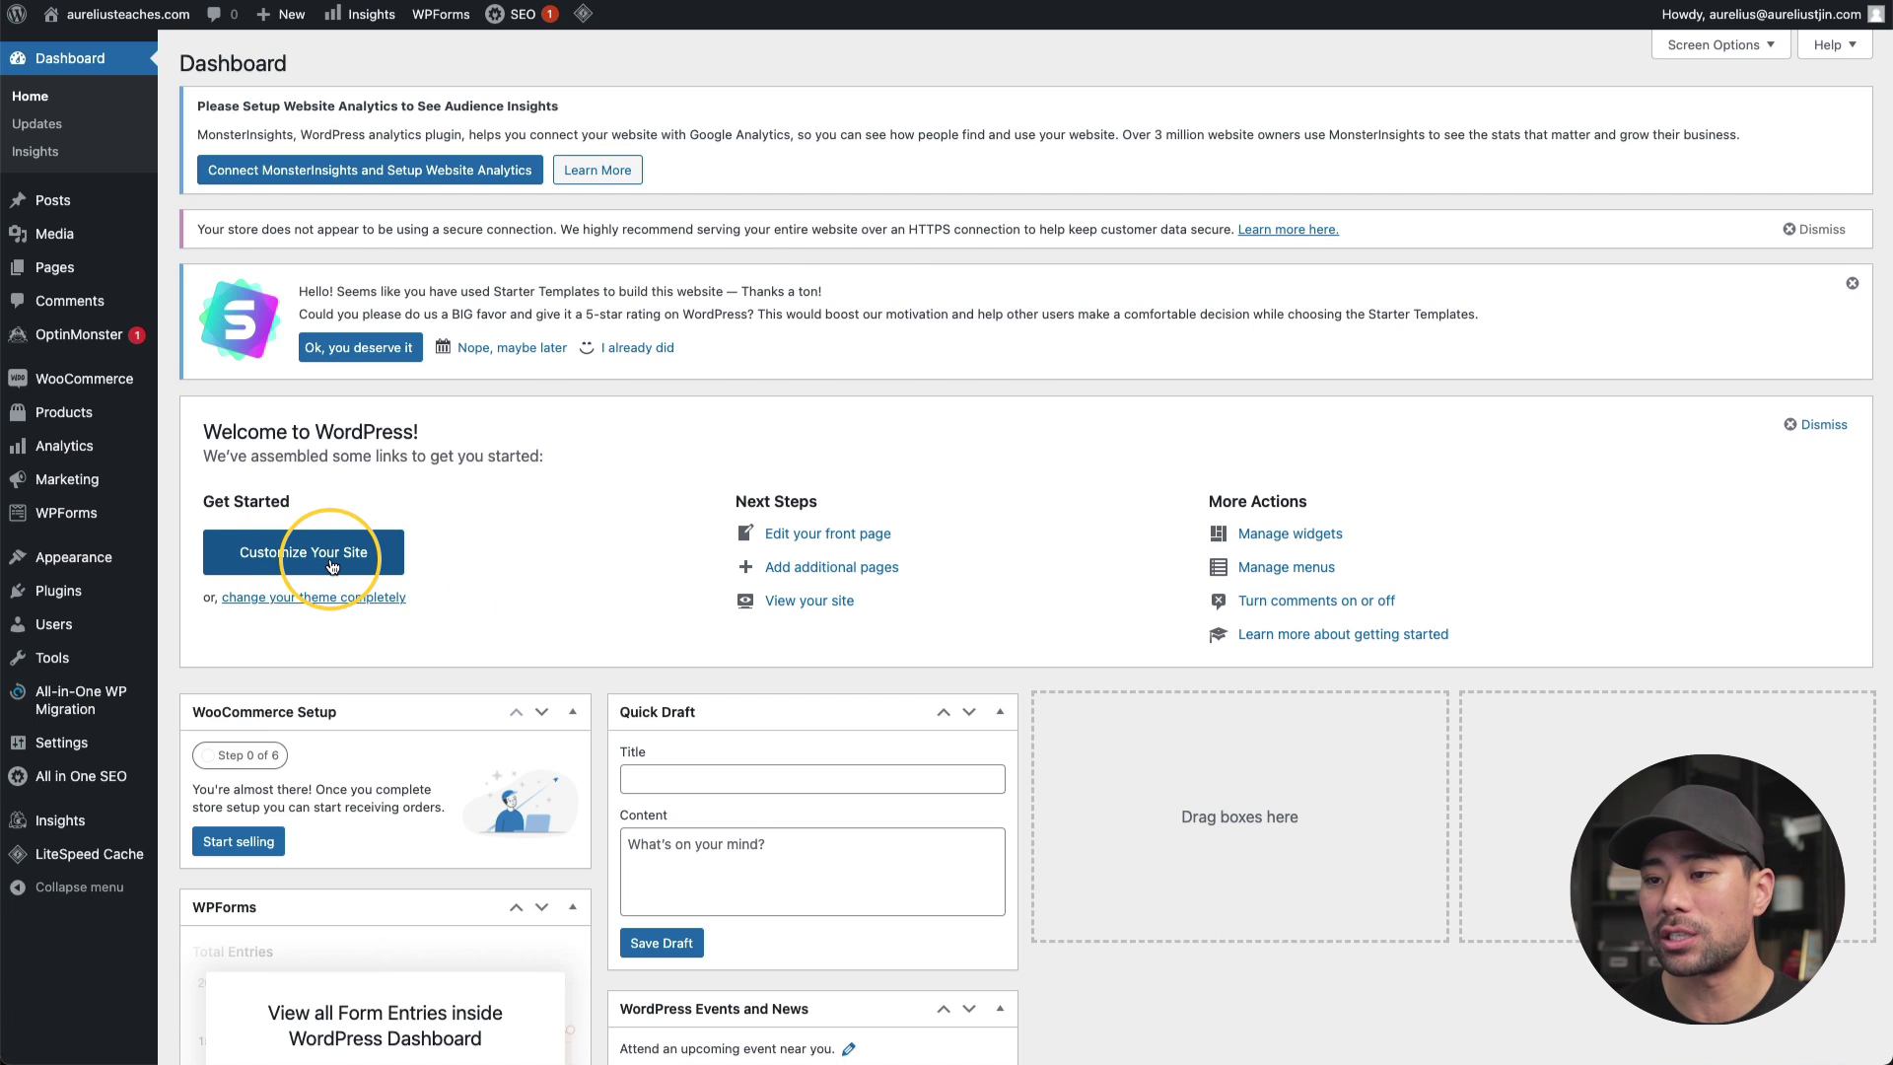
# Open the site customizer, remove the header logo, and set the site title to Aurelius Teaches
pyautogui.click(333, 566)
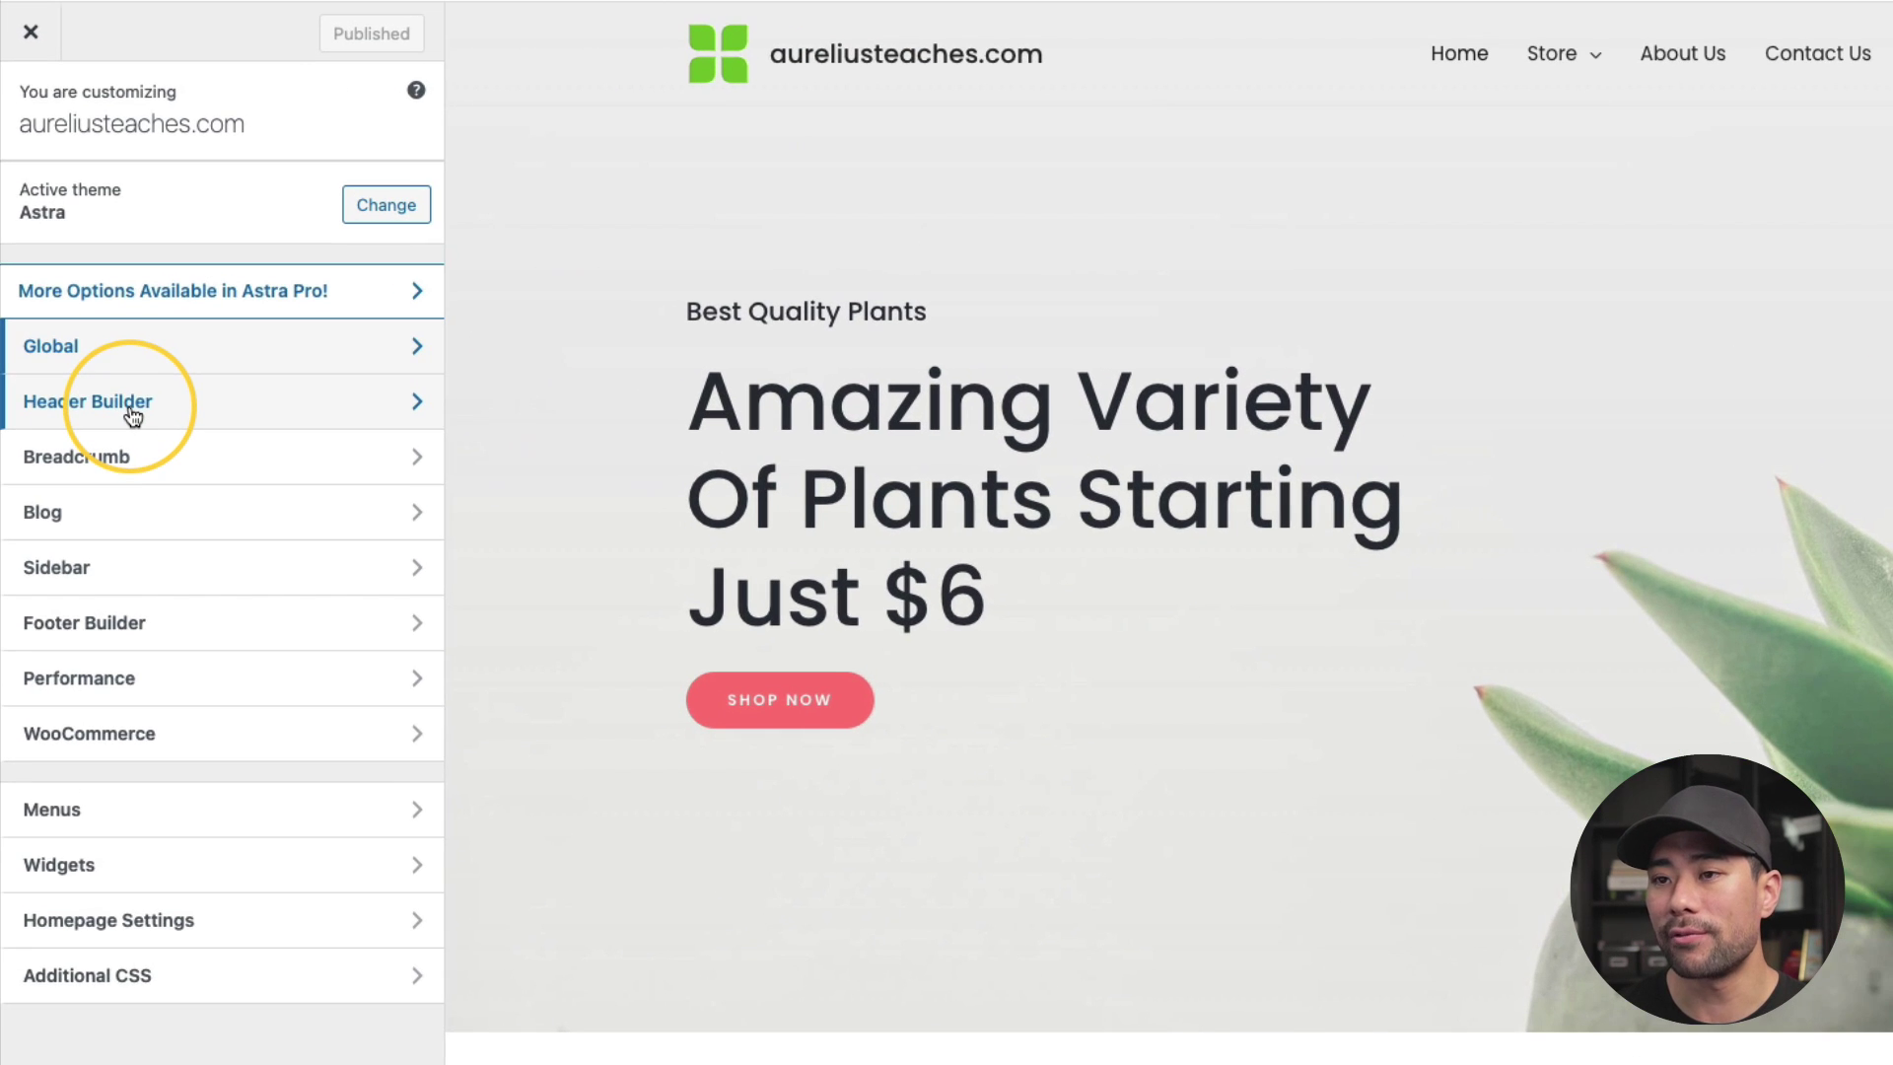
pyautogui.click(131, 410)
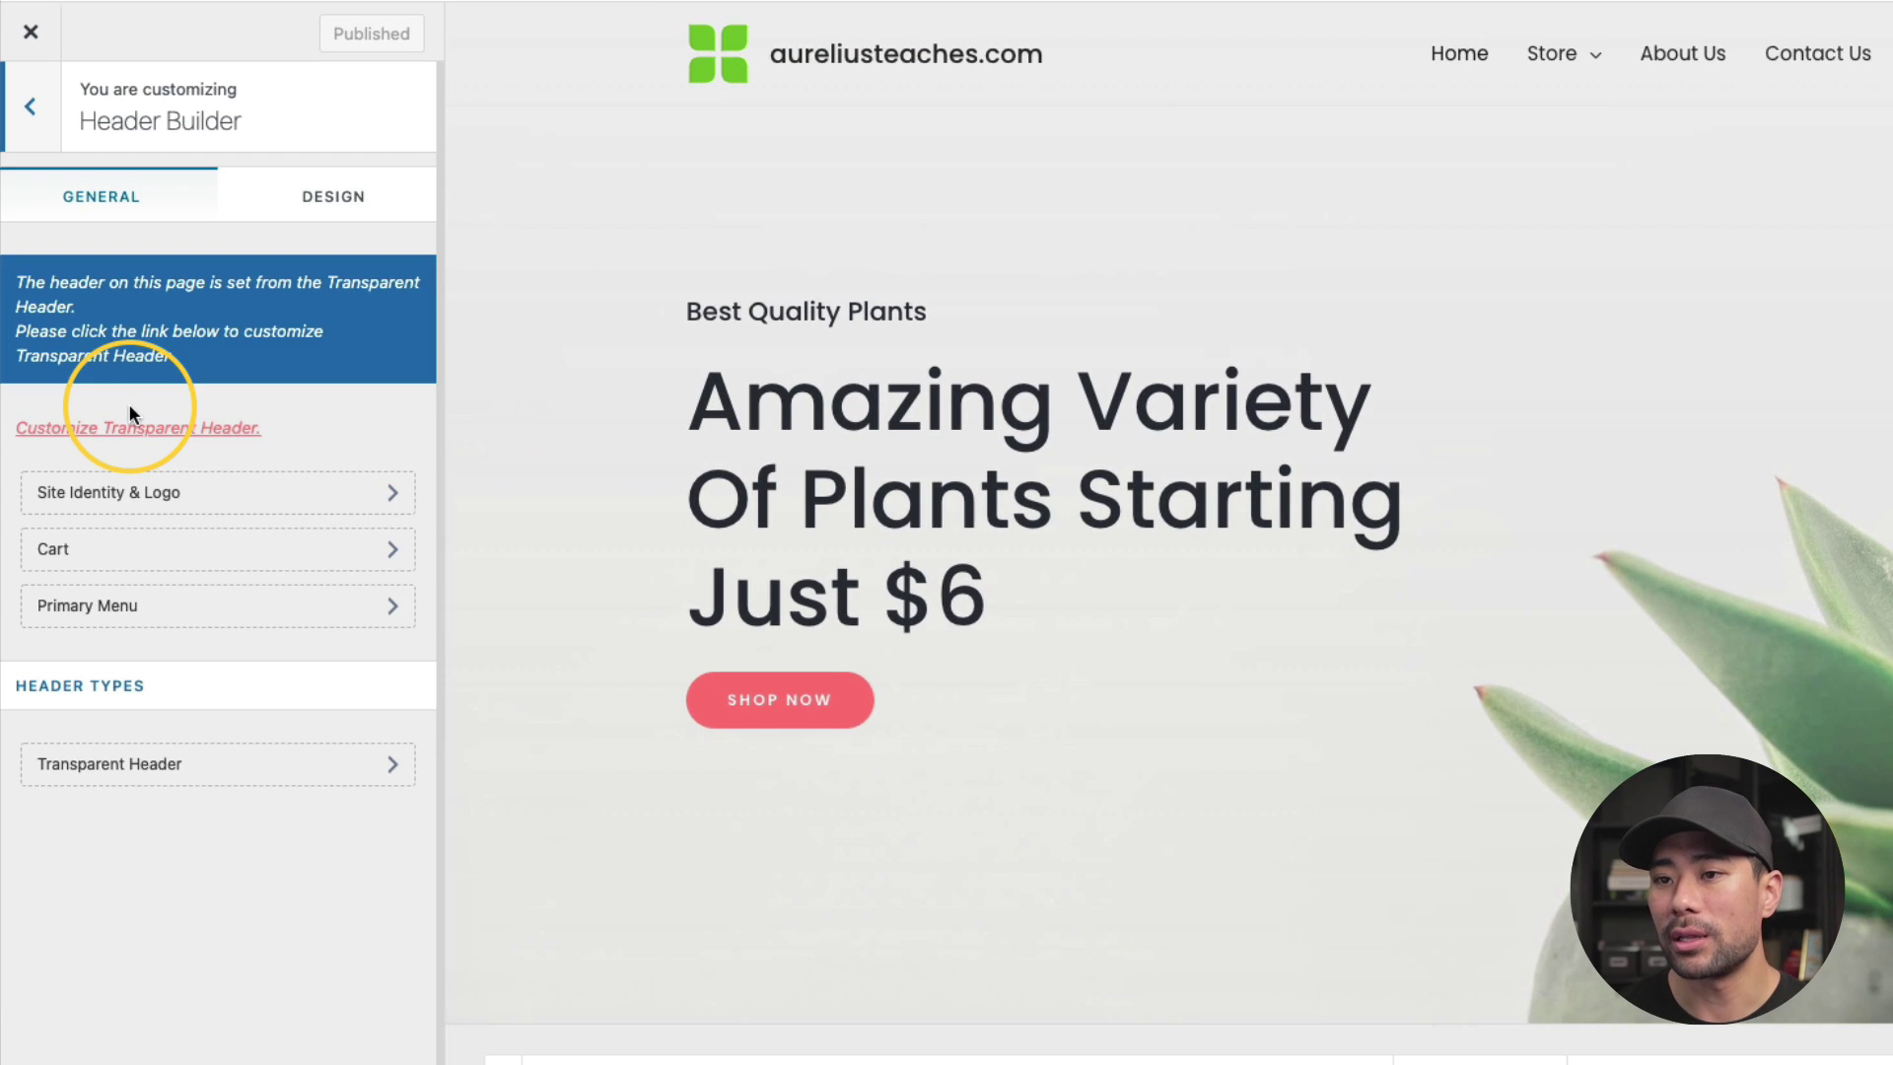
pyautogui.click(162, 498)
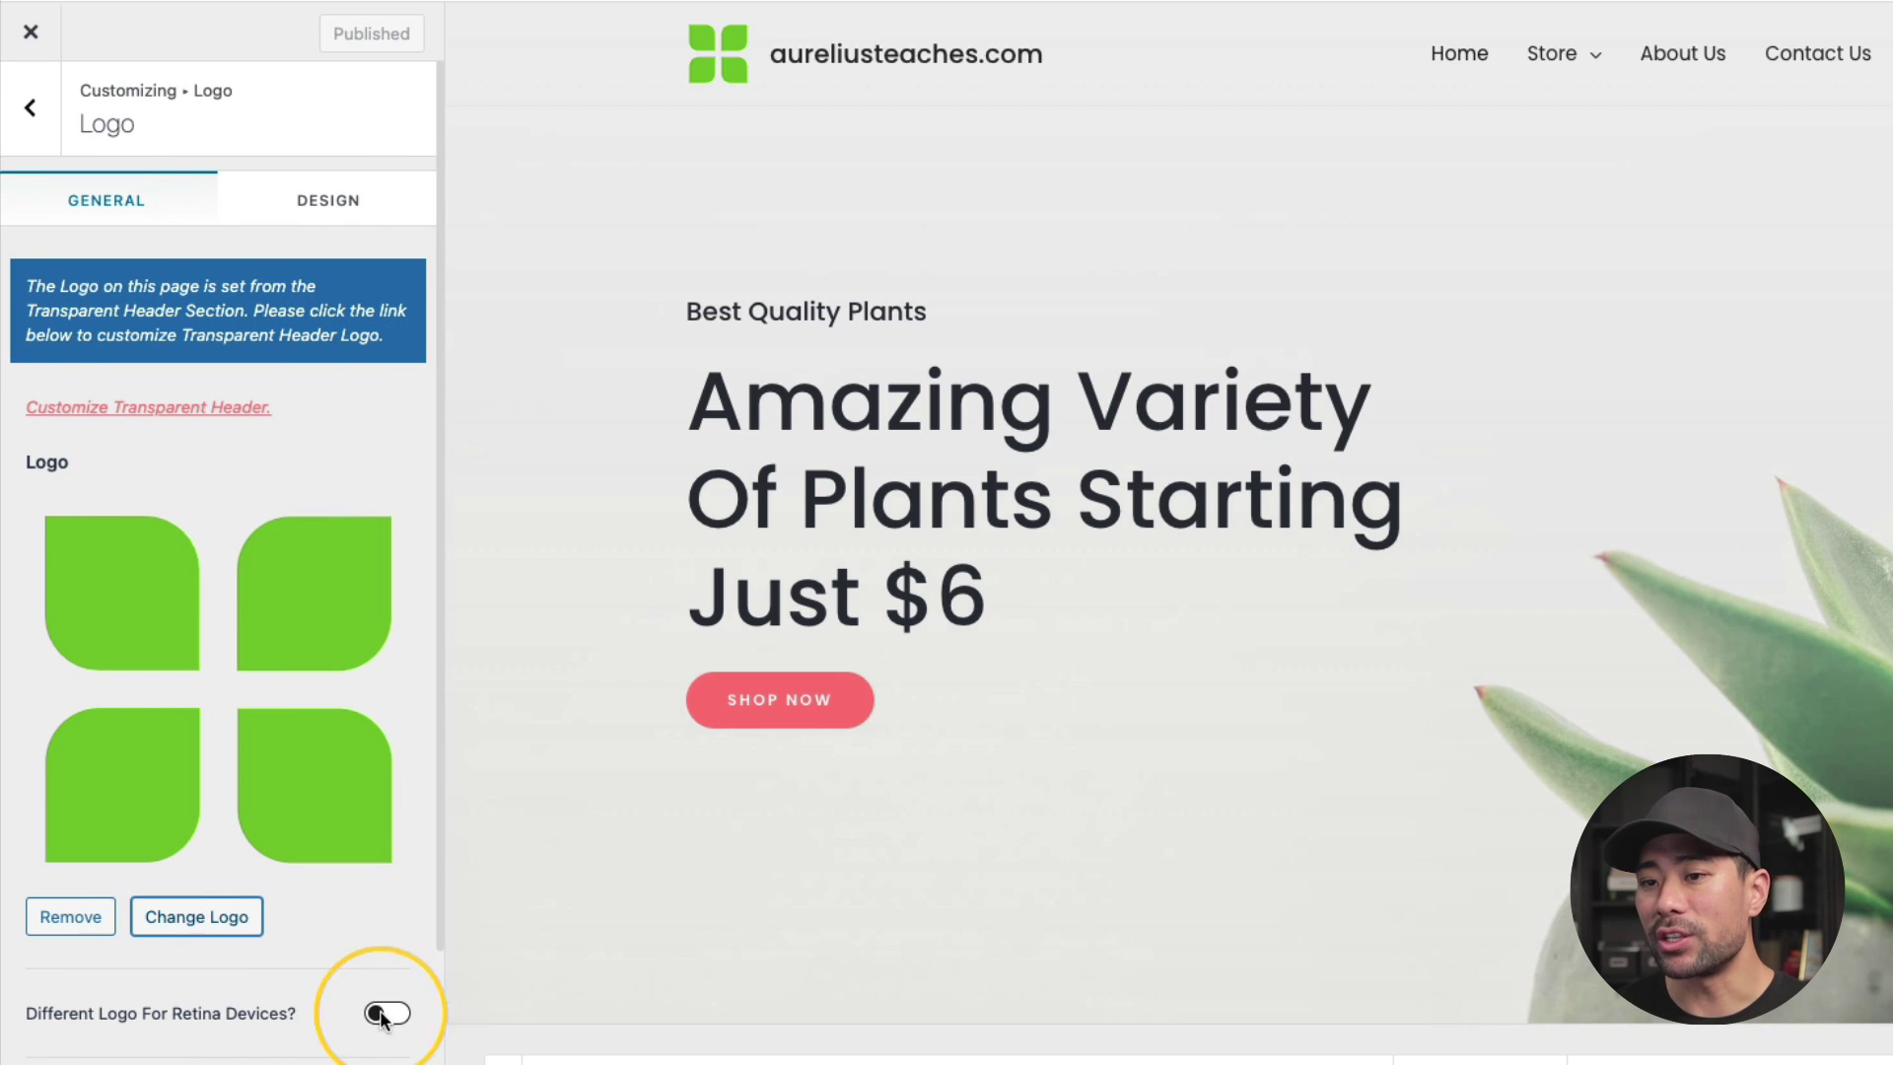
pyautogui.click(69, 922)
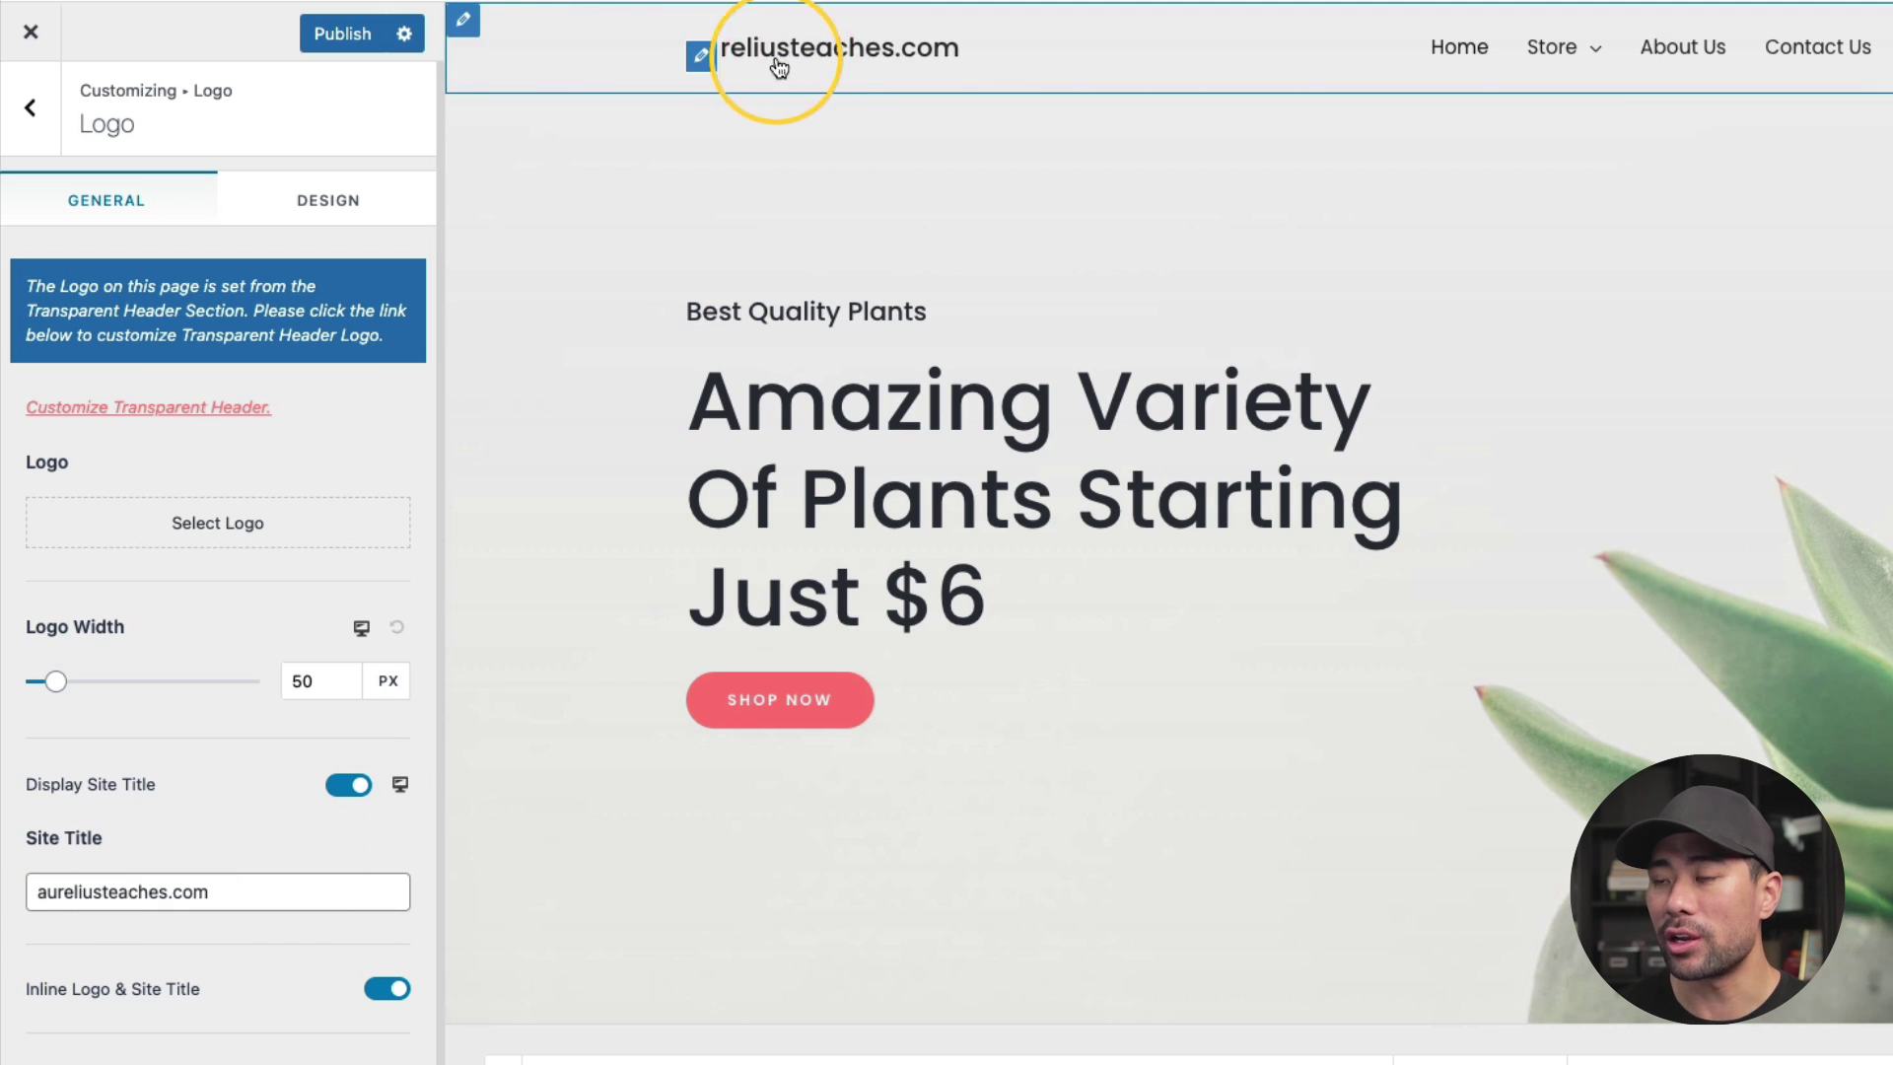
pyautogui.tripleClick(177, 880)
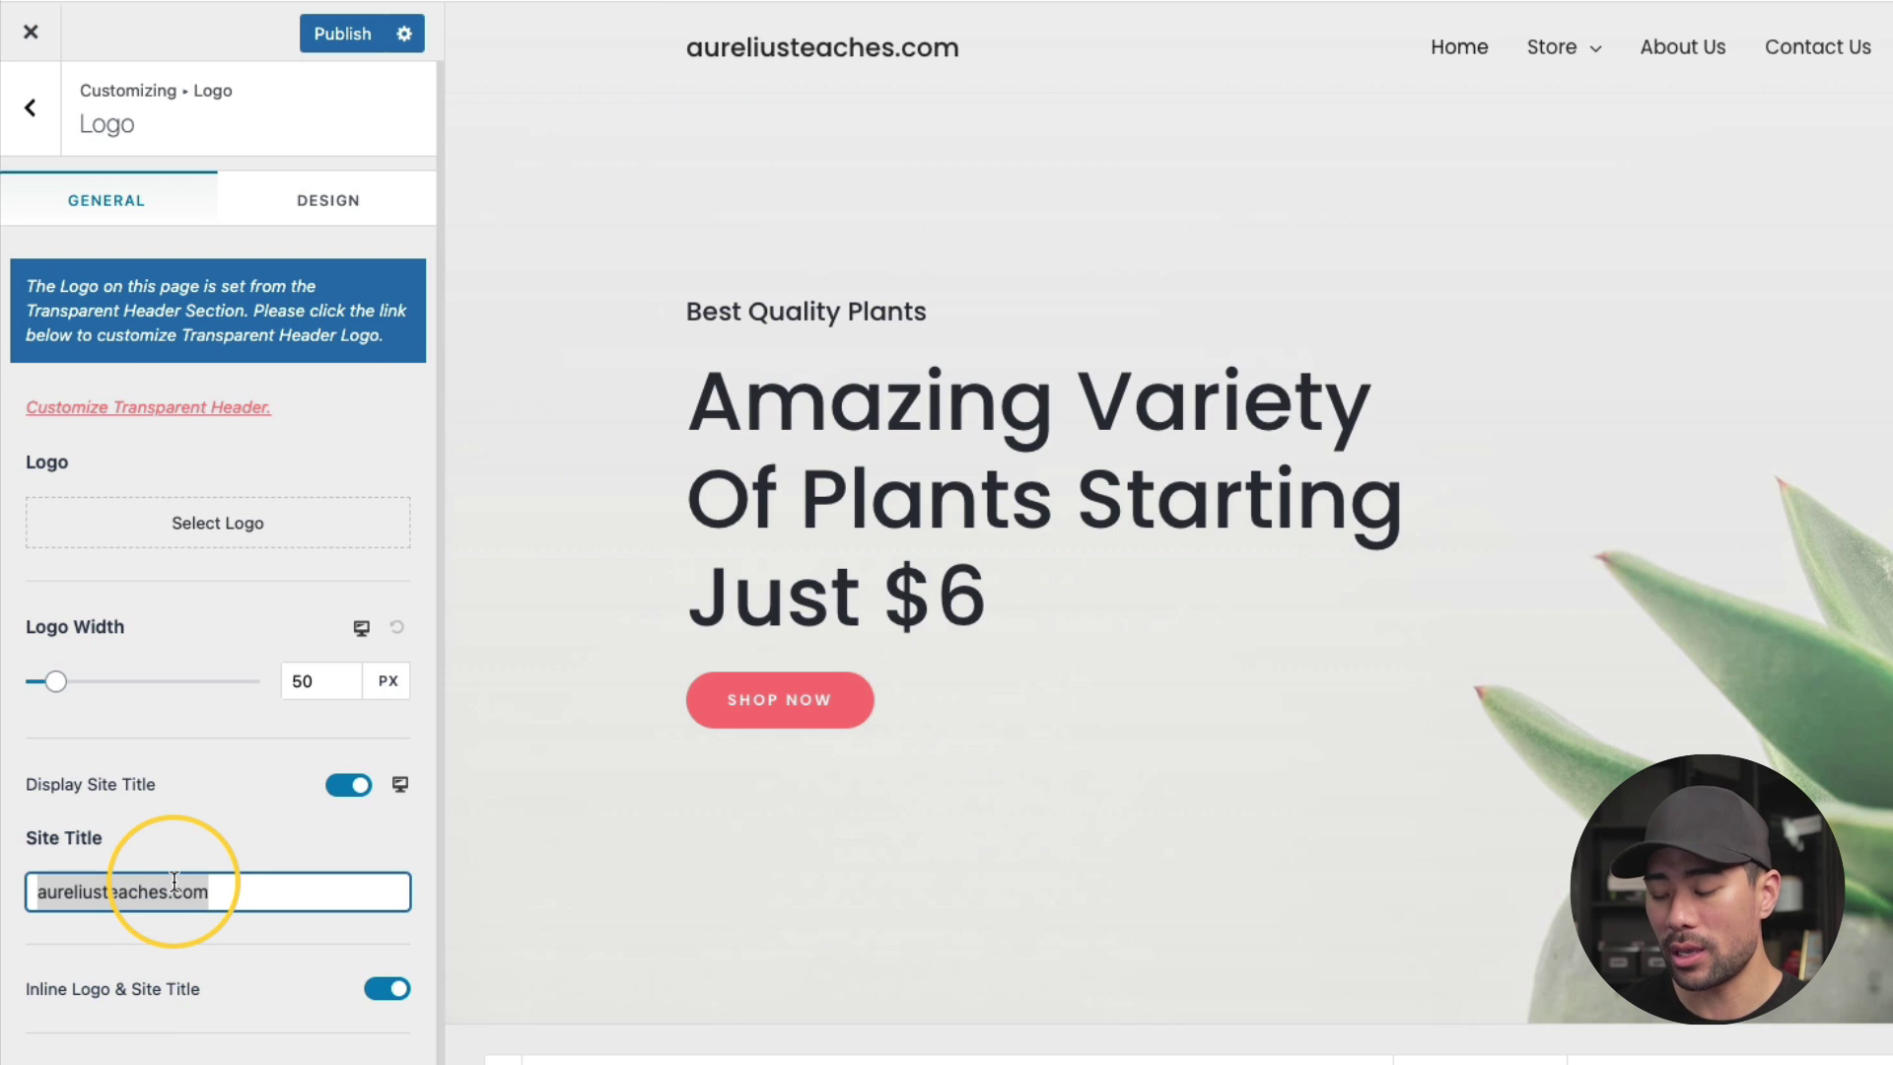
pyautogui.write('A')
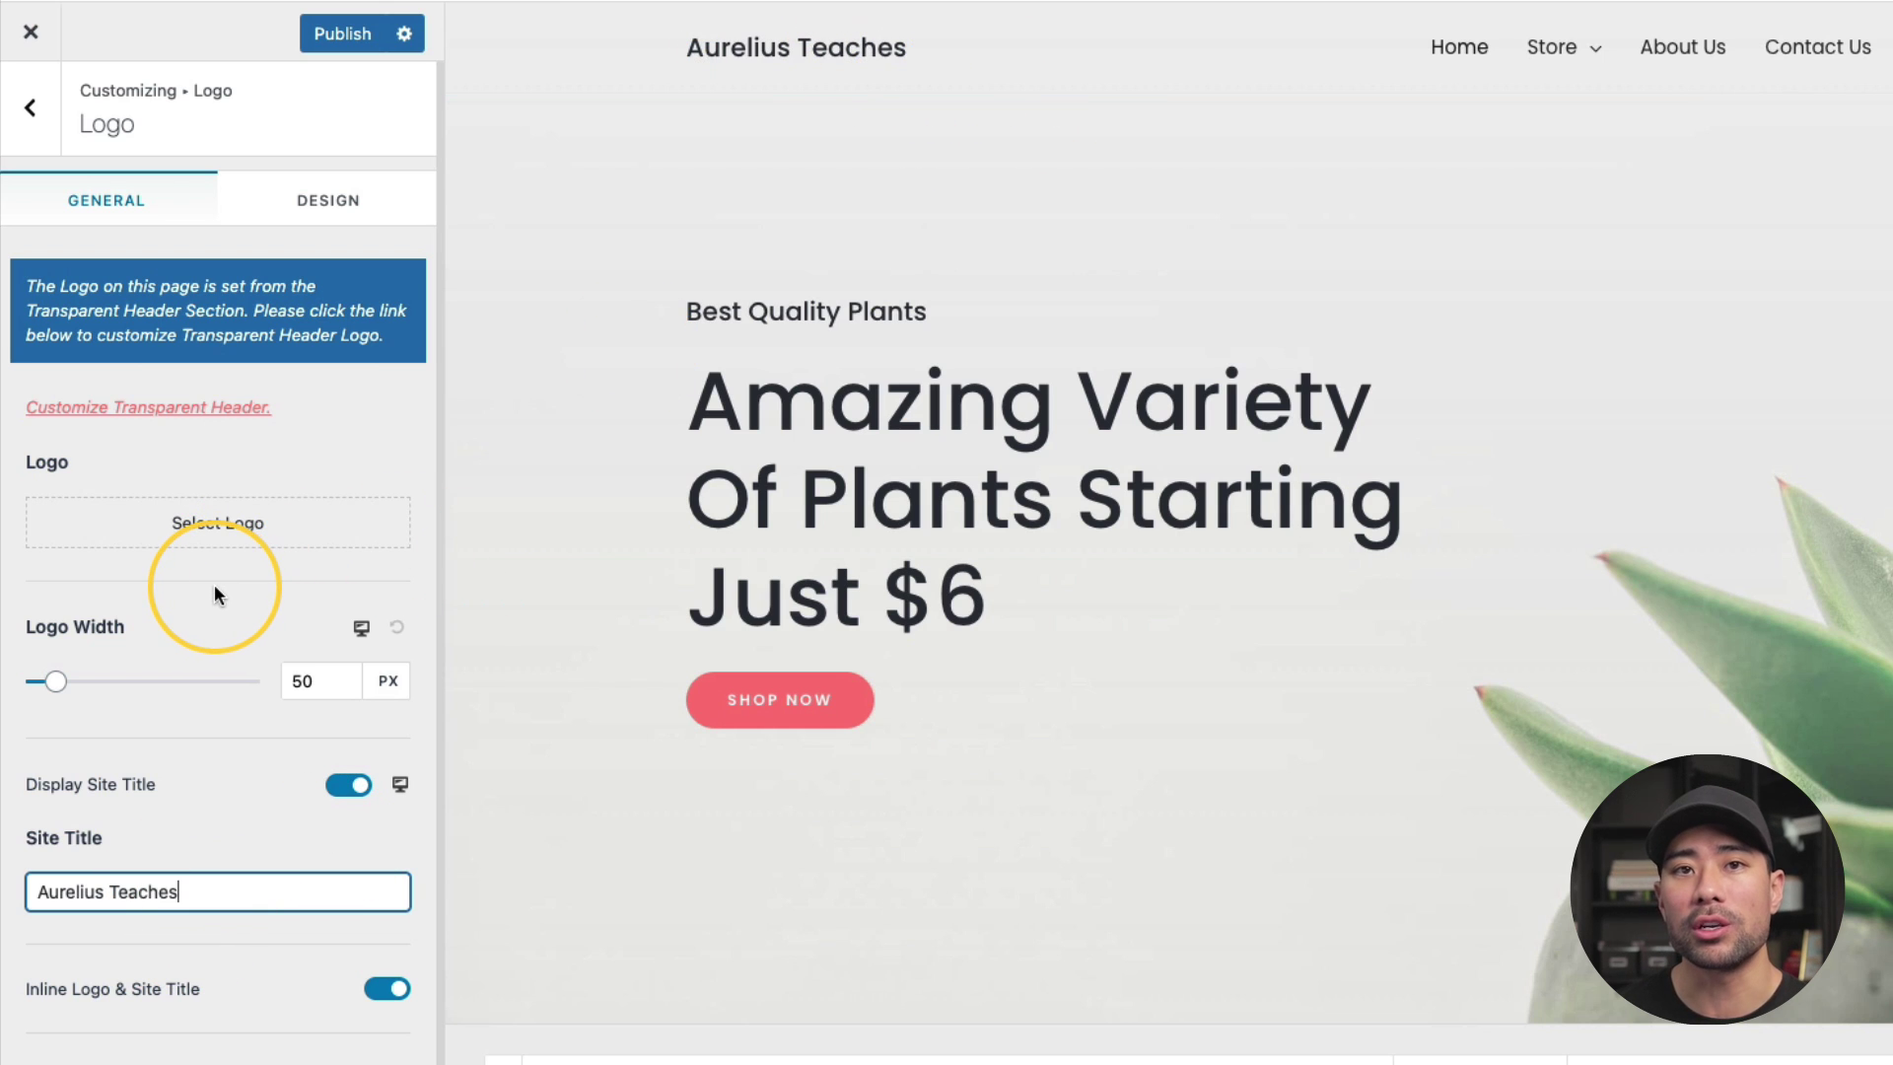
pyautogui.click(219, 534)
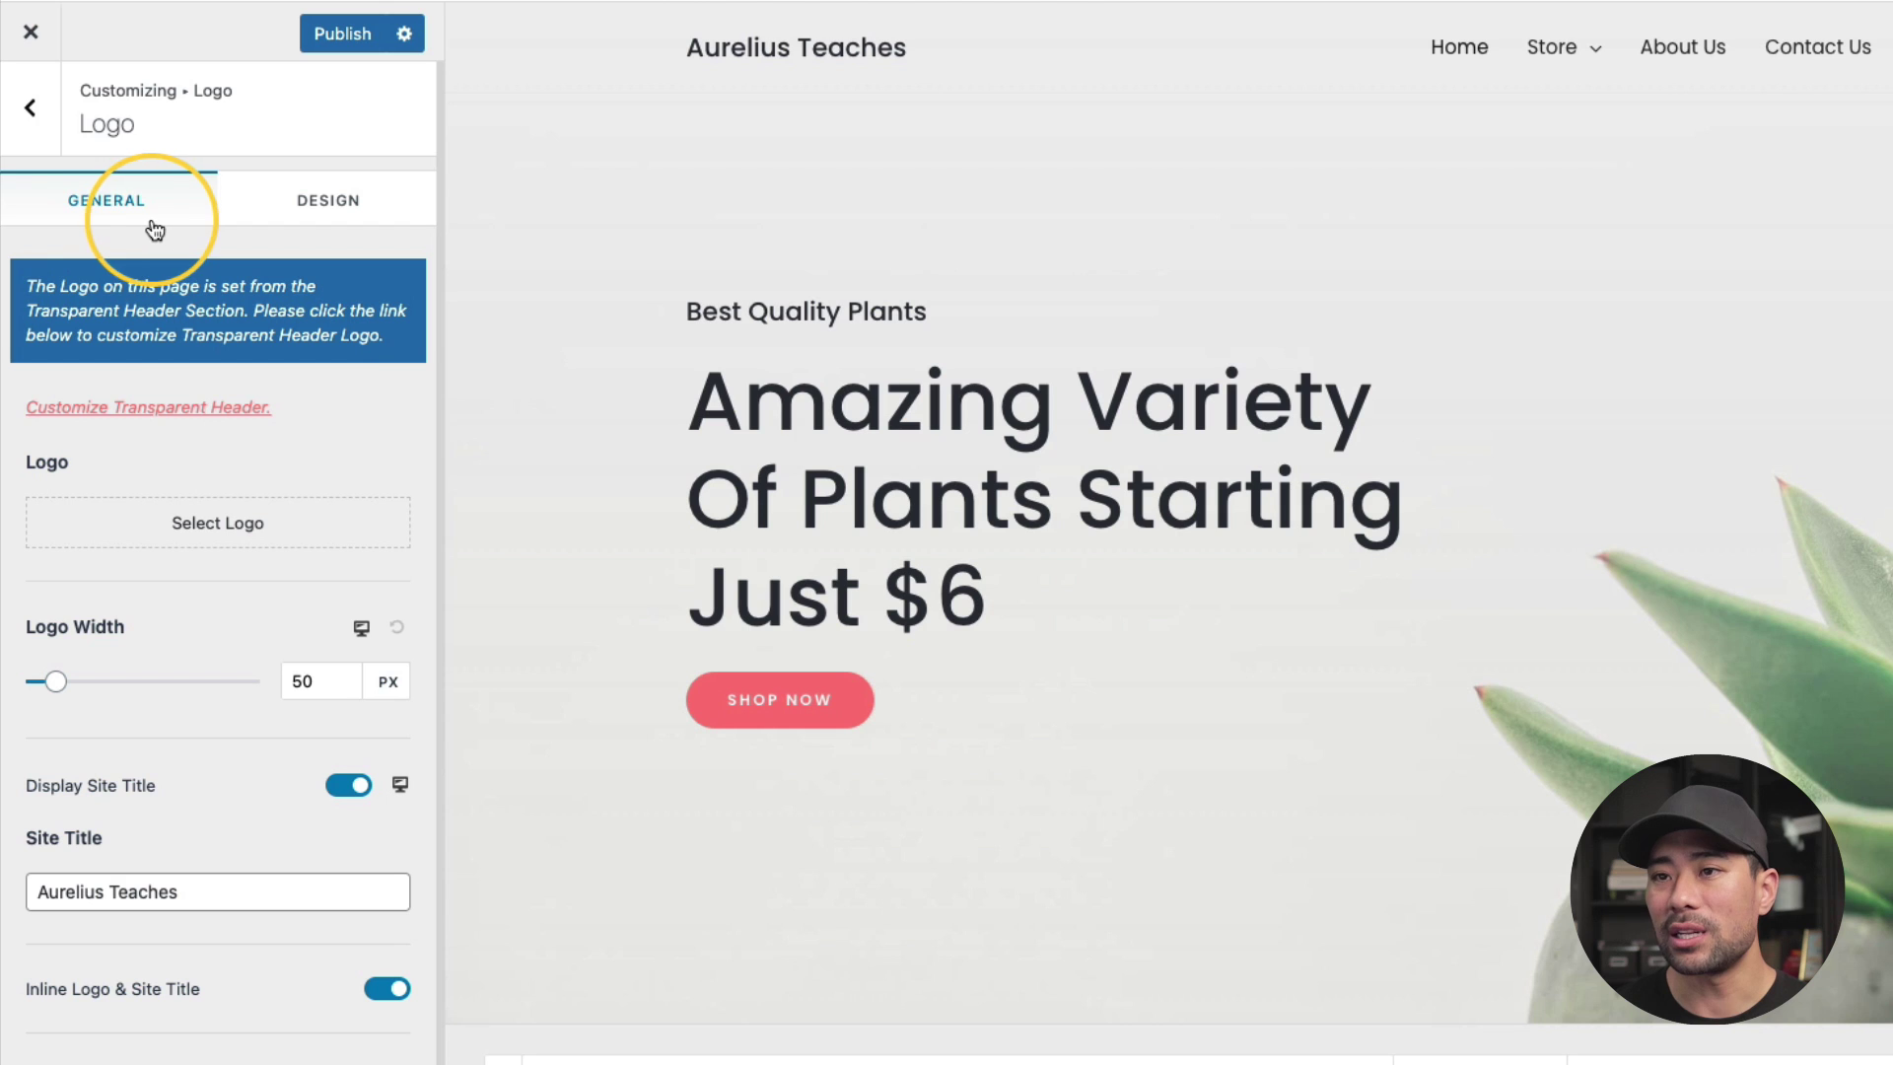
# Change the site's global link color to the blue #249de2
pyautogui.click(33, 127)
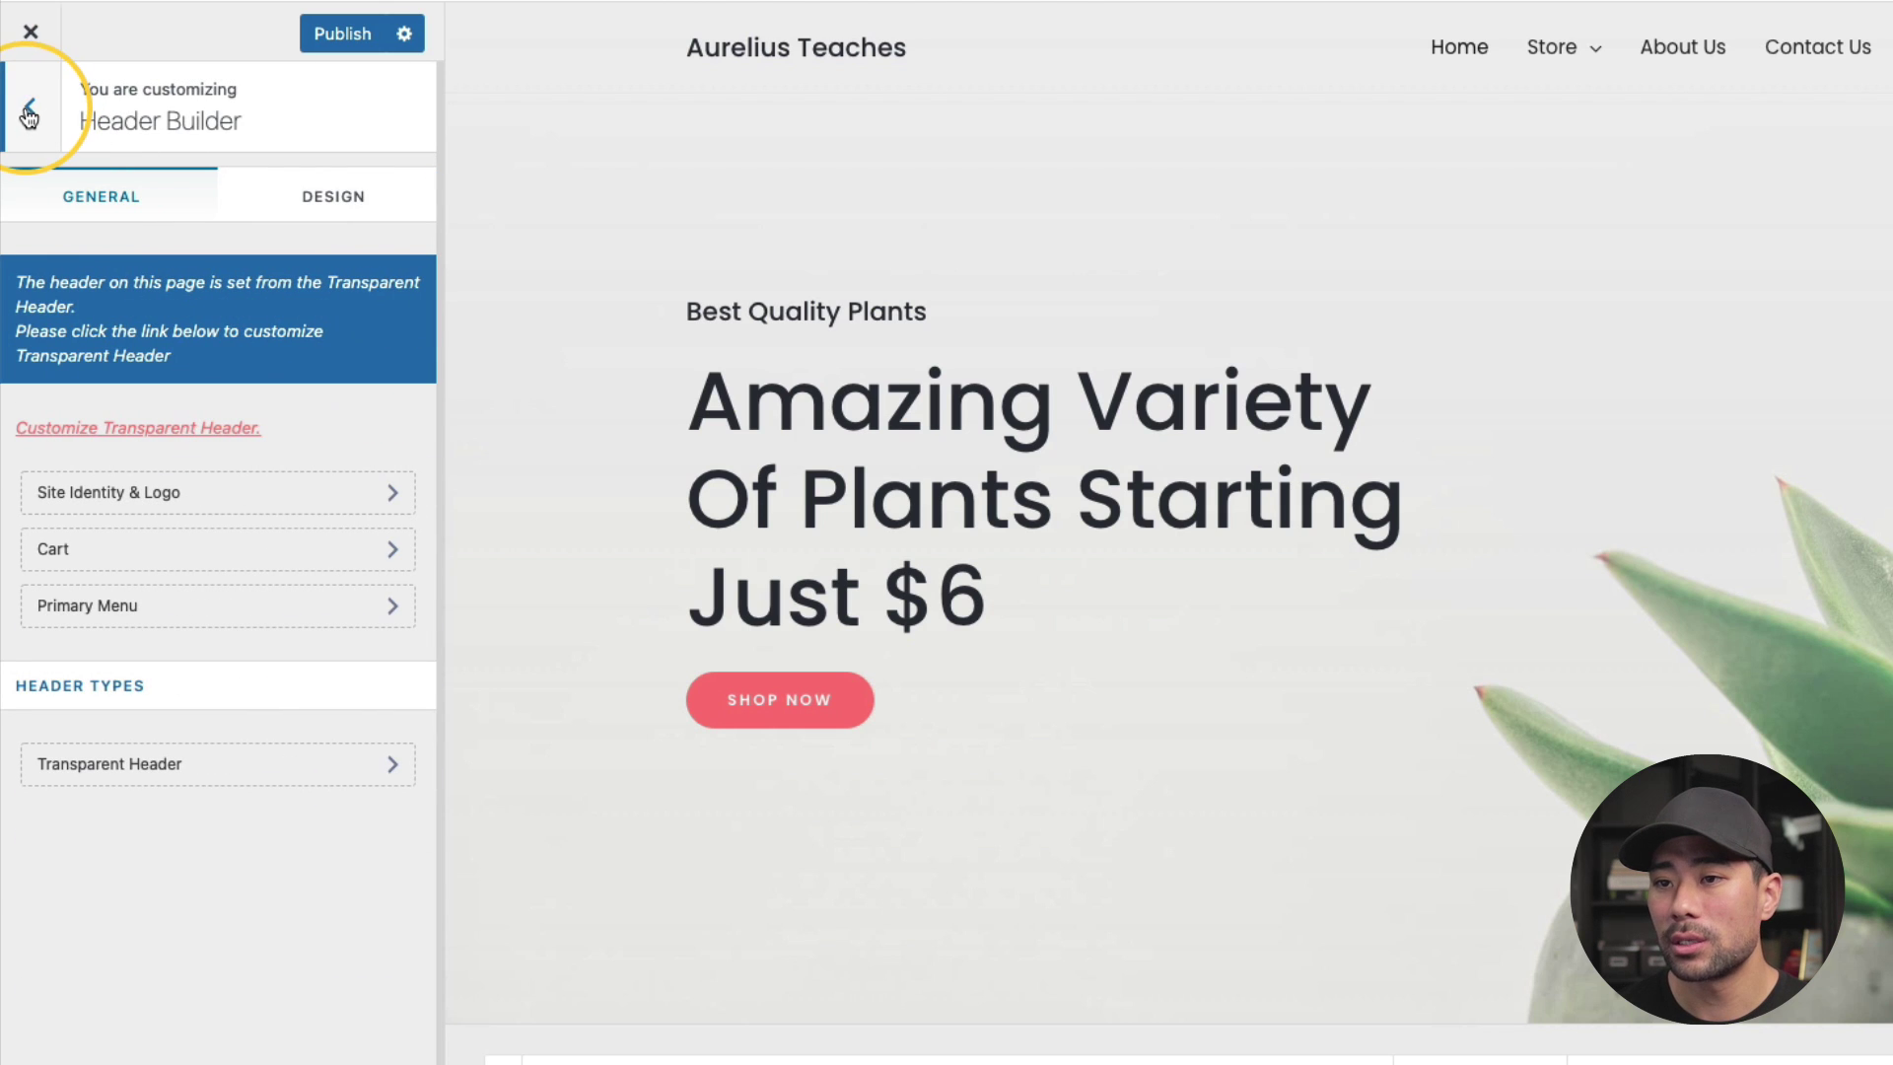
pyautogui.click(27, 118)
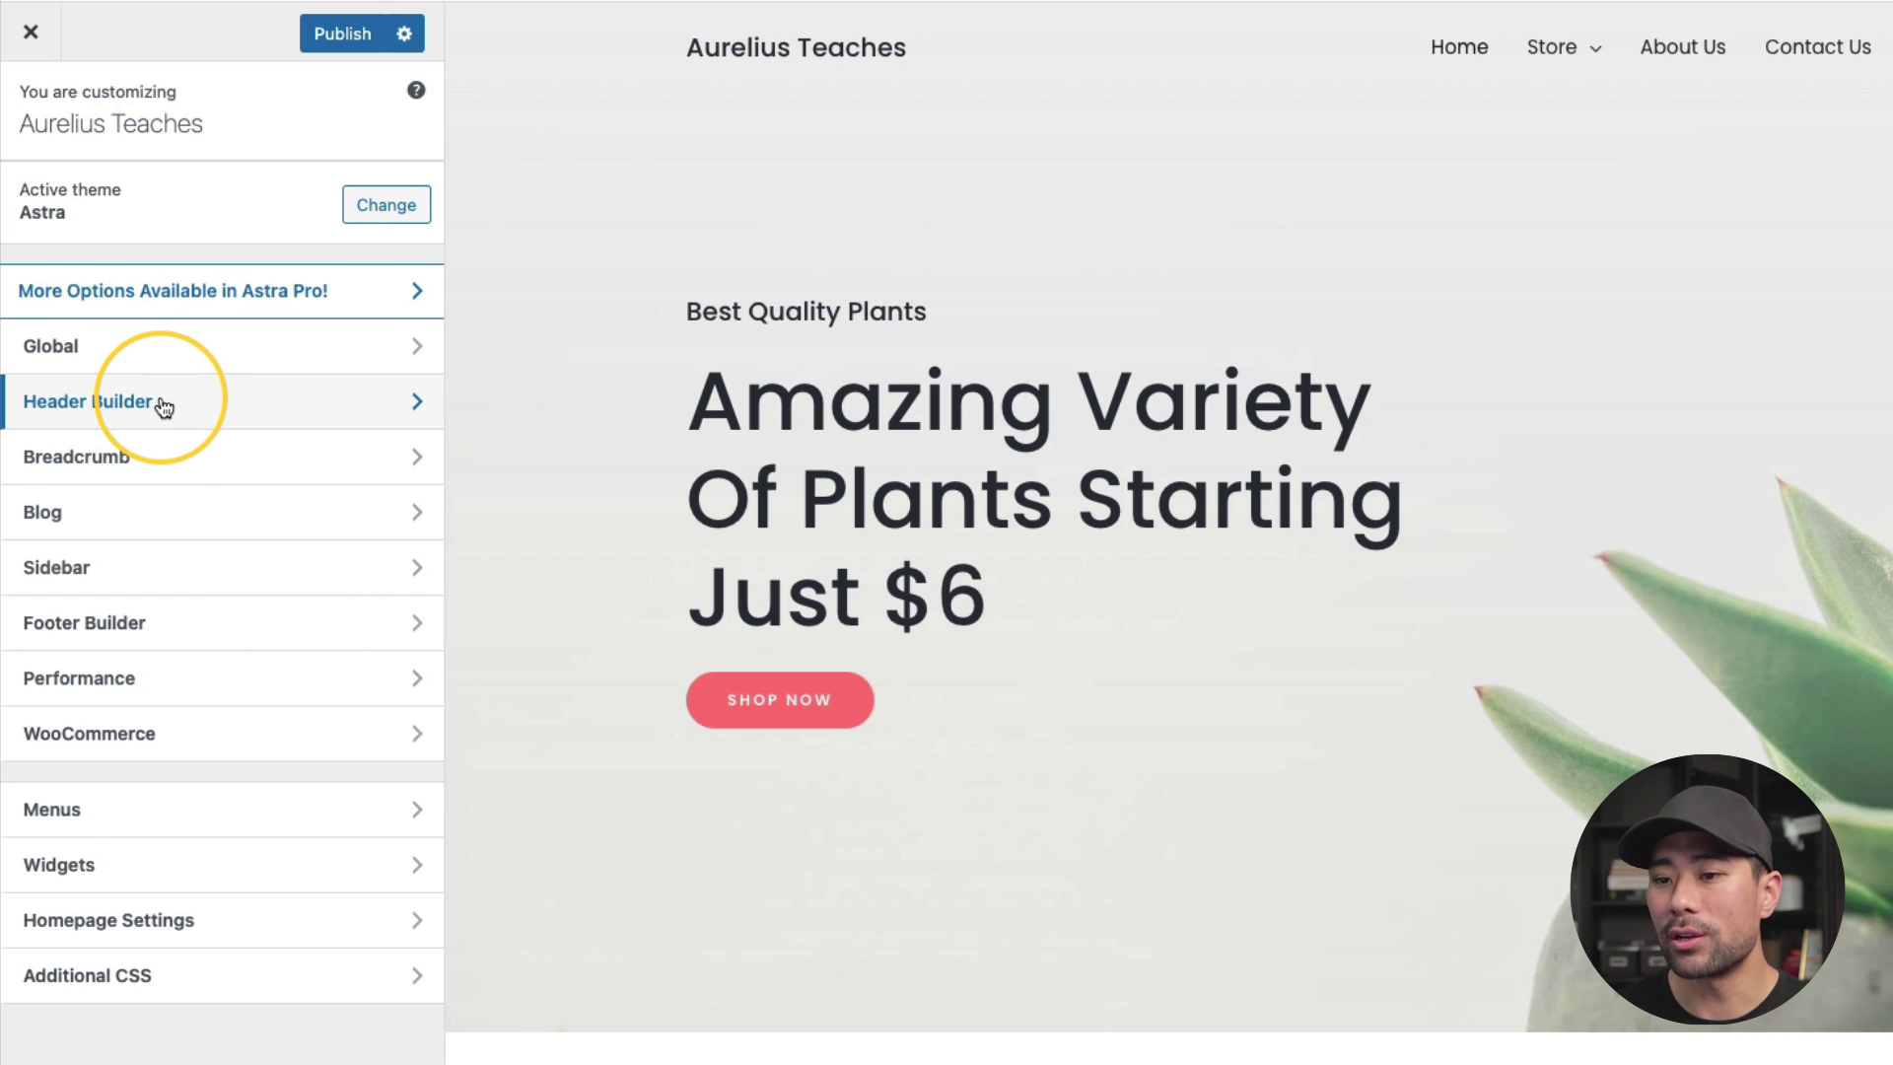
pyautogui.click(135, 359)
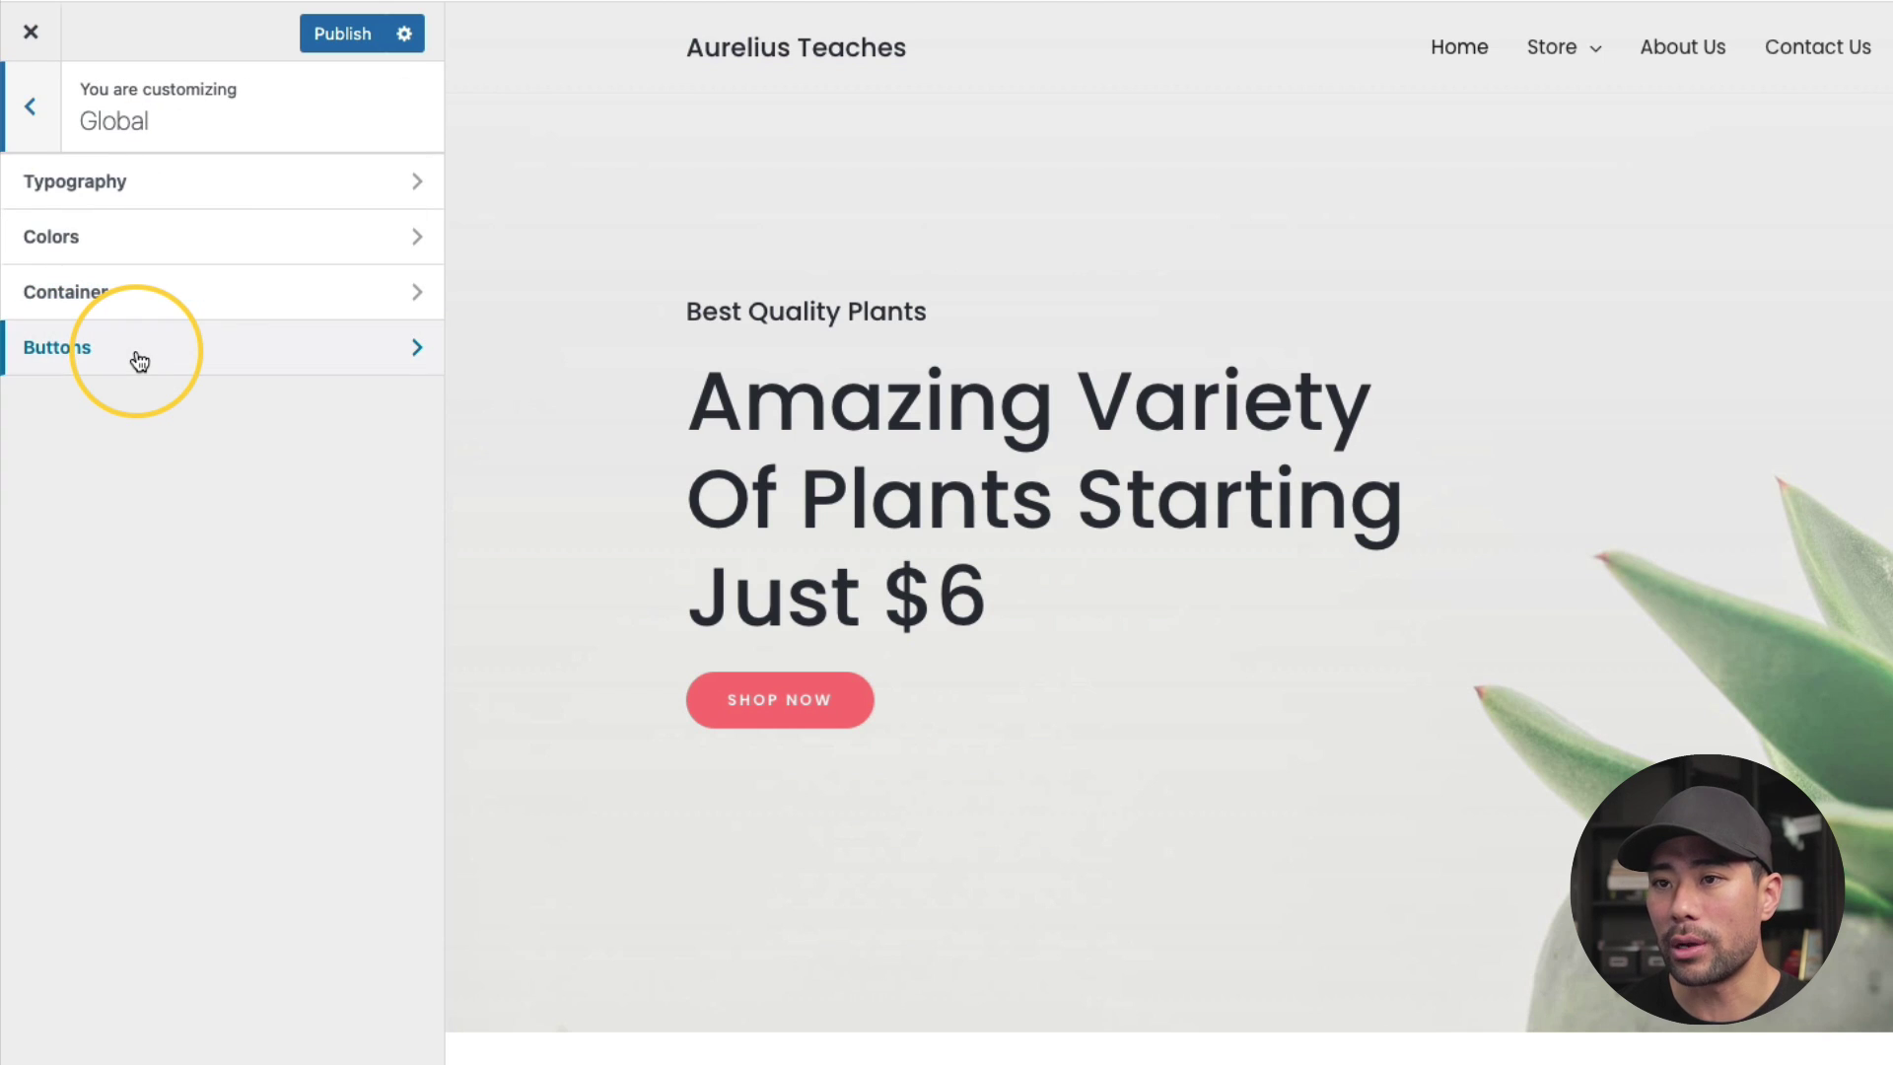
pyautogui.click(98, 238)
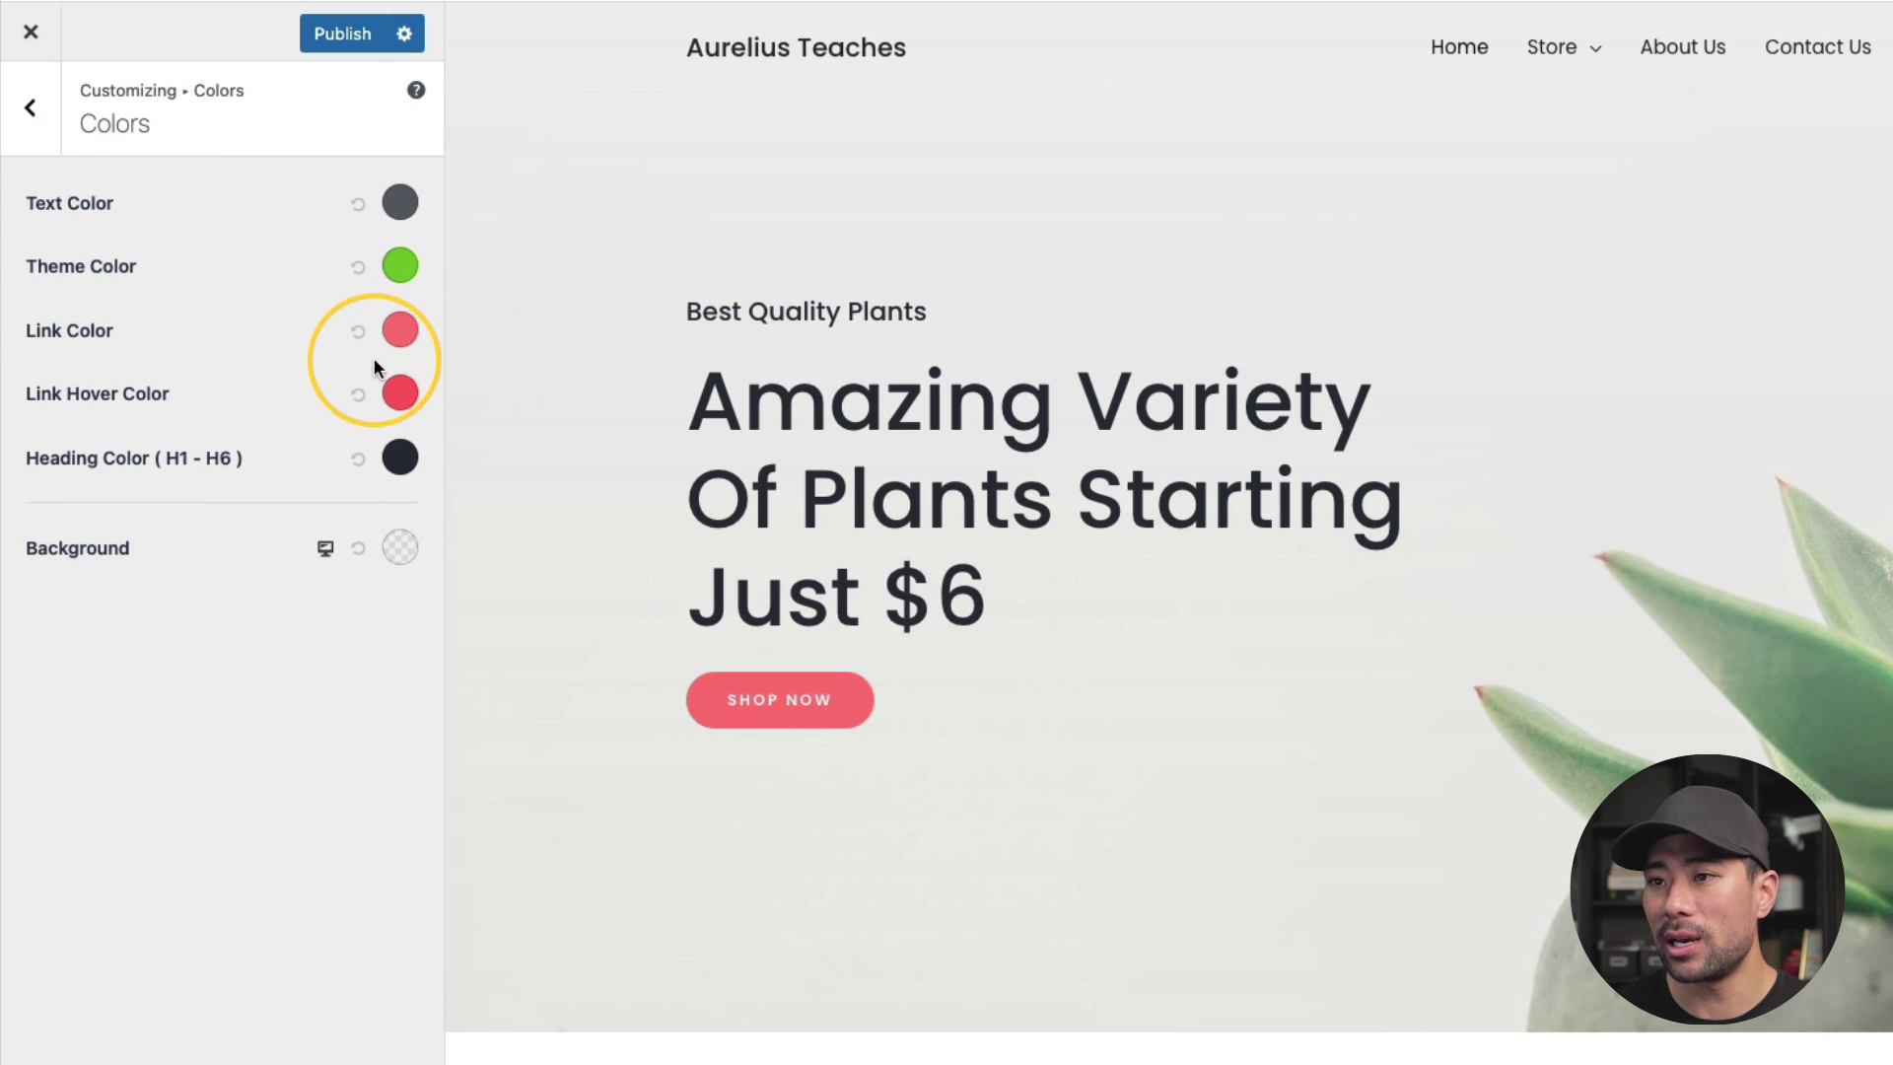
pyautogui.click(400, 335)
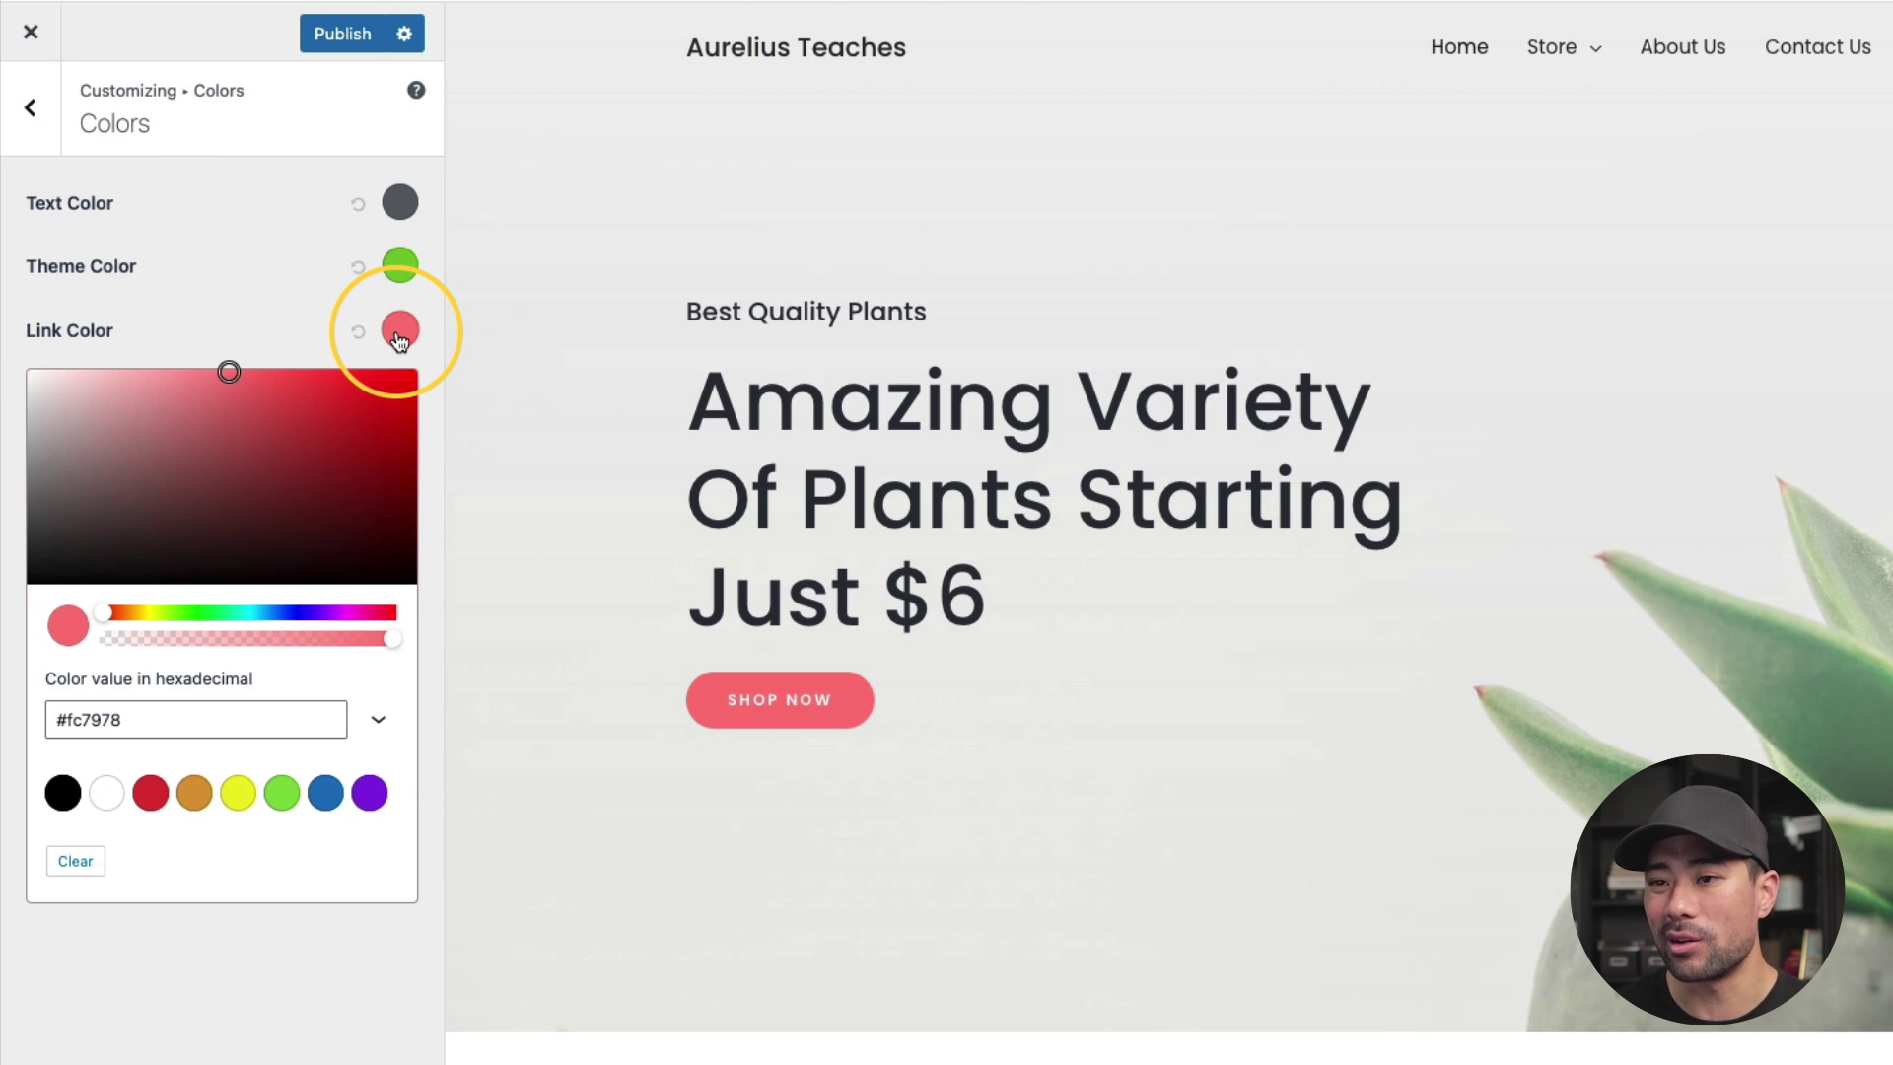
pyautogui.click(263, 614)
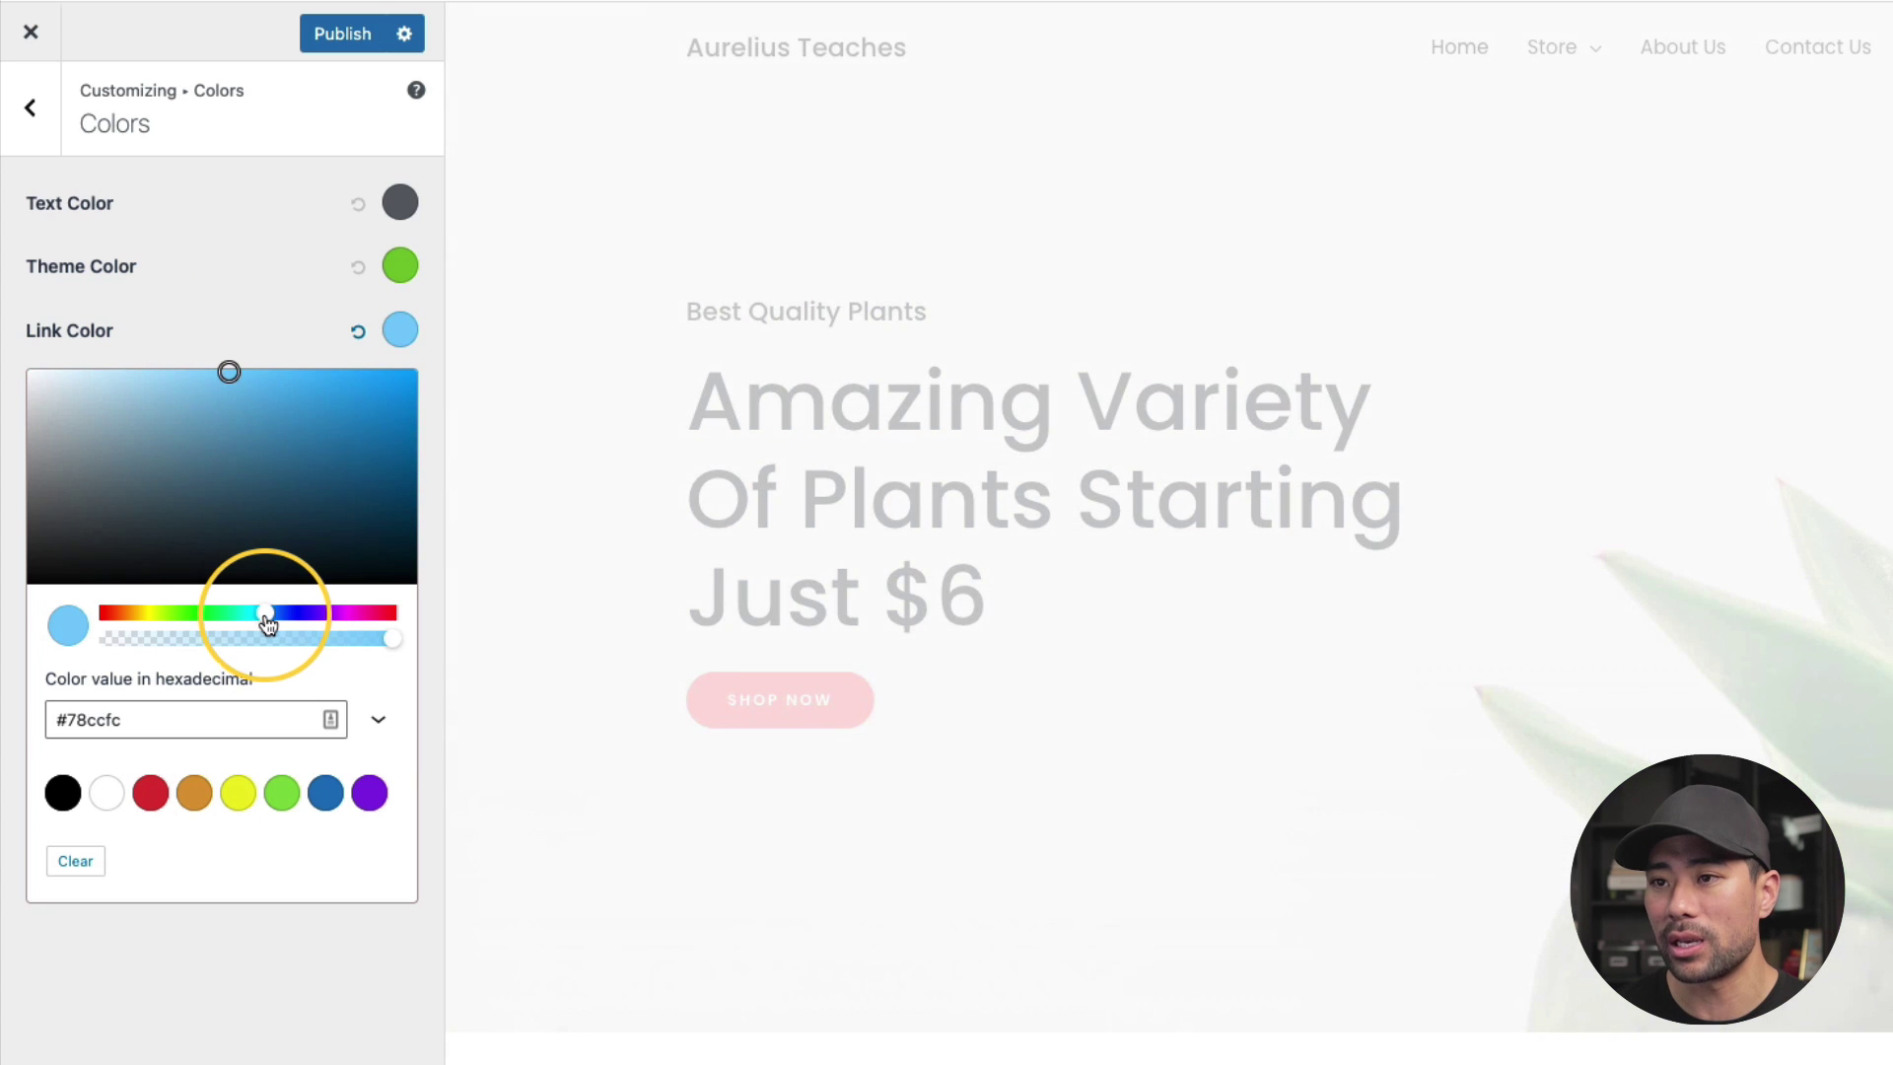
pyautogui.moveTo(339, 488); pyautogui.dragTo(355, 400)
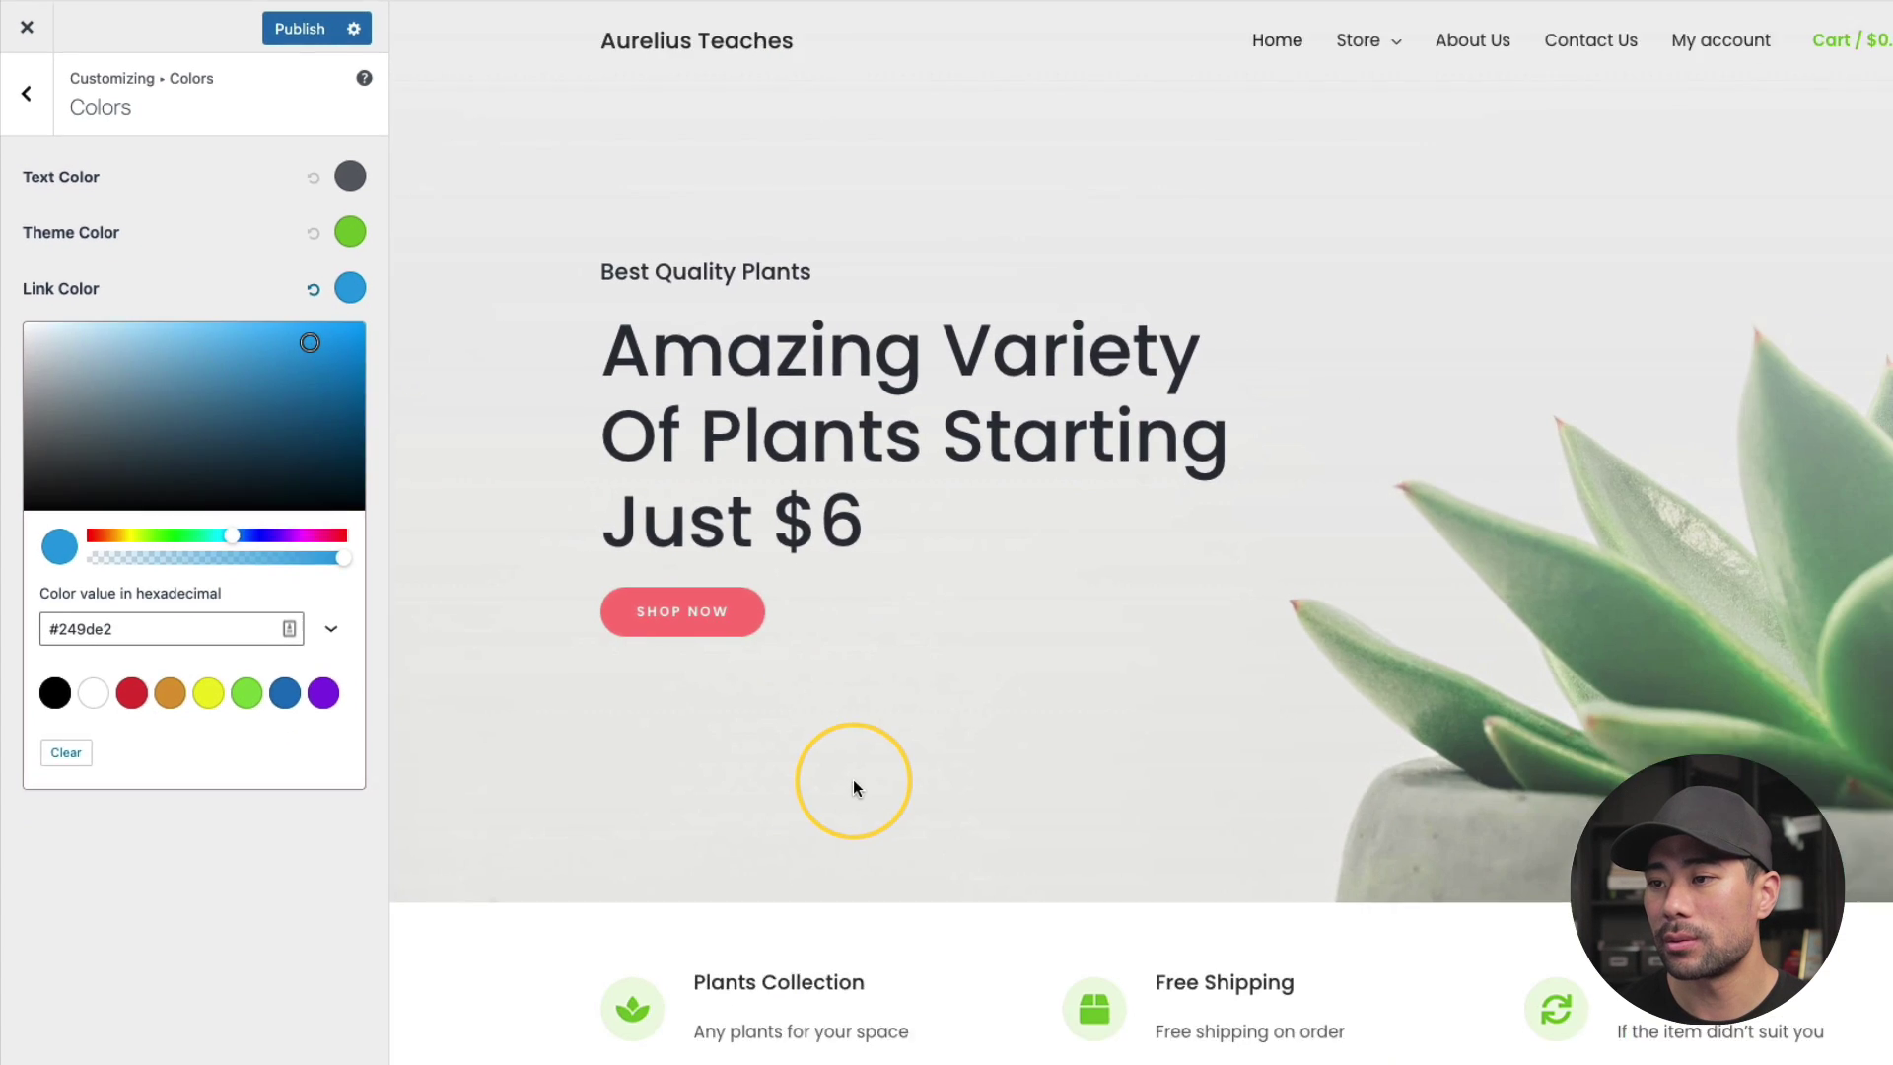
# Check the collection links in the preview and set the global link hover color to a blue-violet shade
pyautogui.scroll(-6, 981, 897)
pyautogui.scroll(-3, 747, 688)
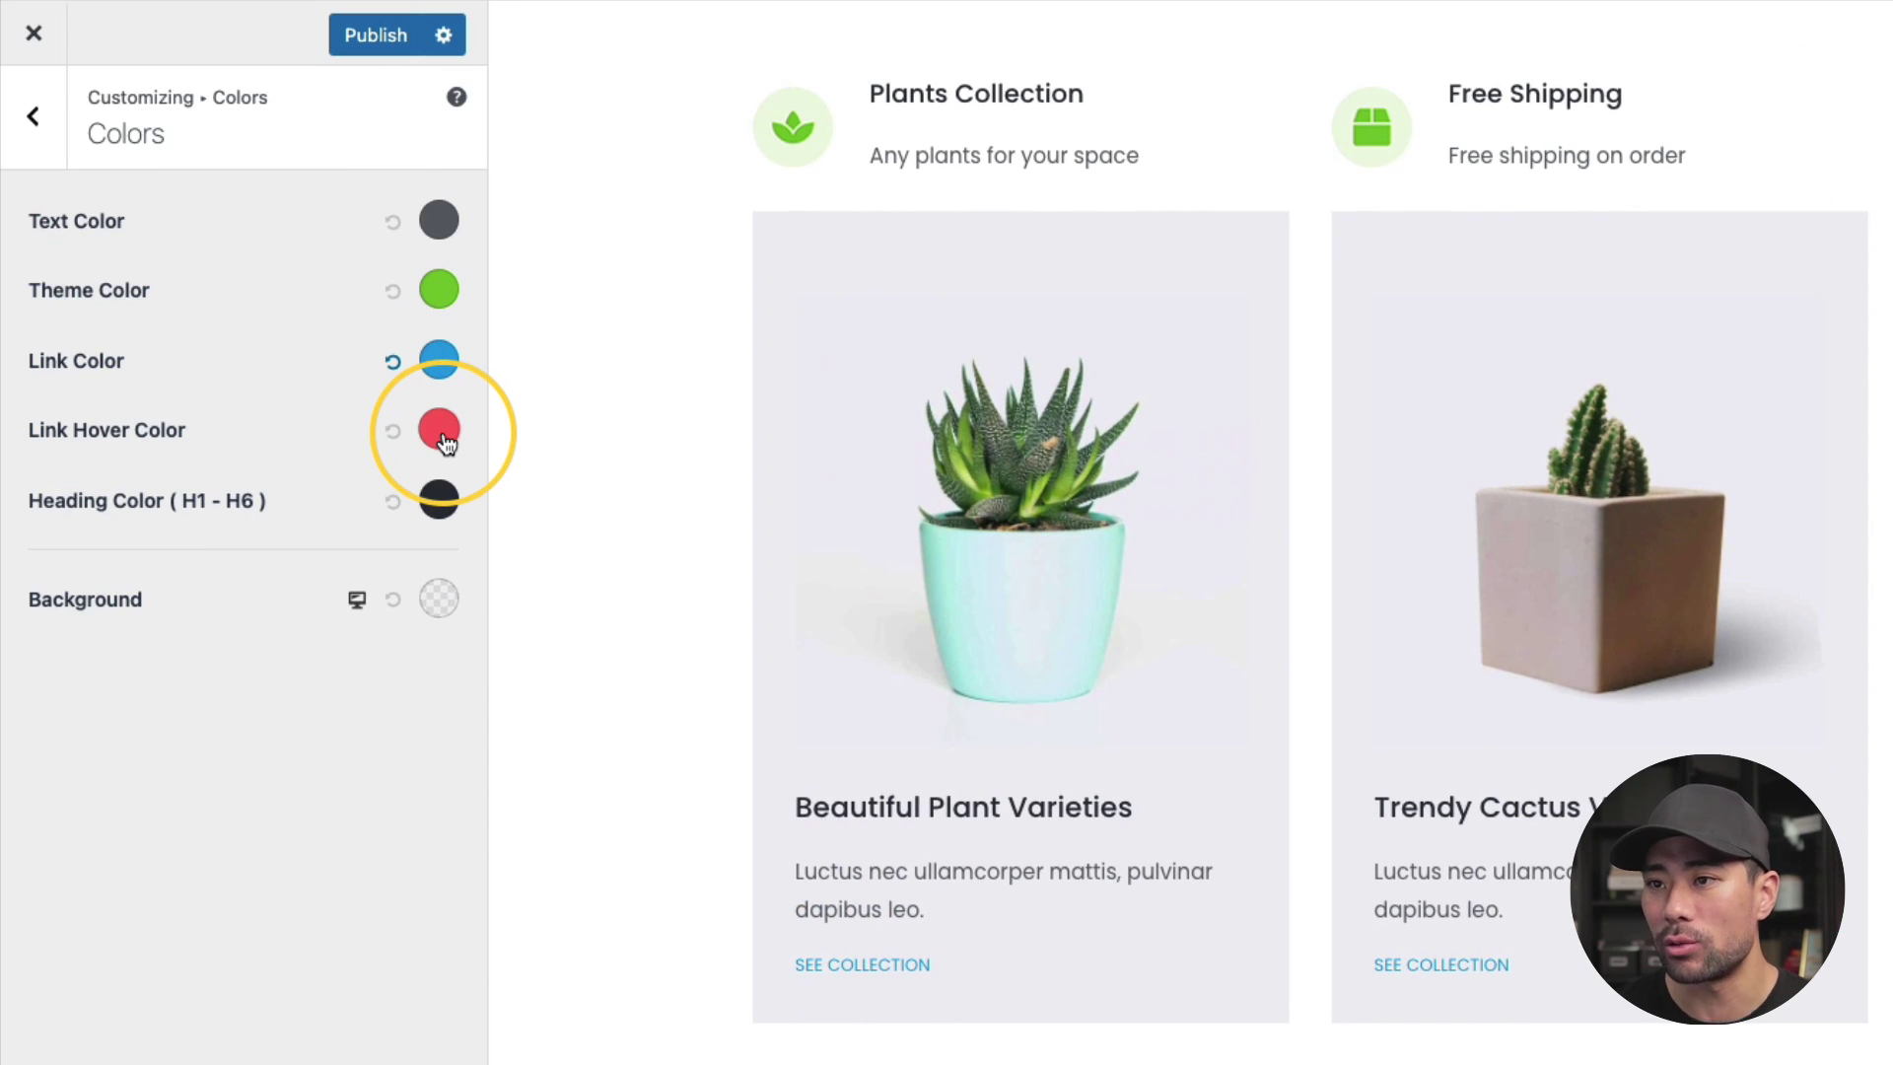
pyautogui.click(439, 430)
pyautogui.click(306, 740)
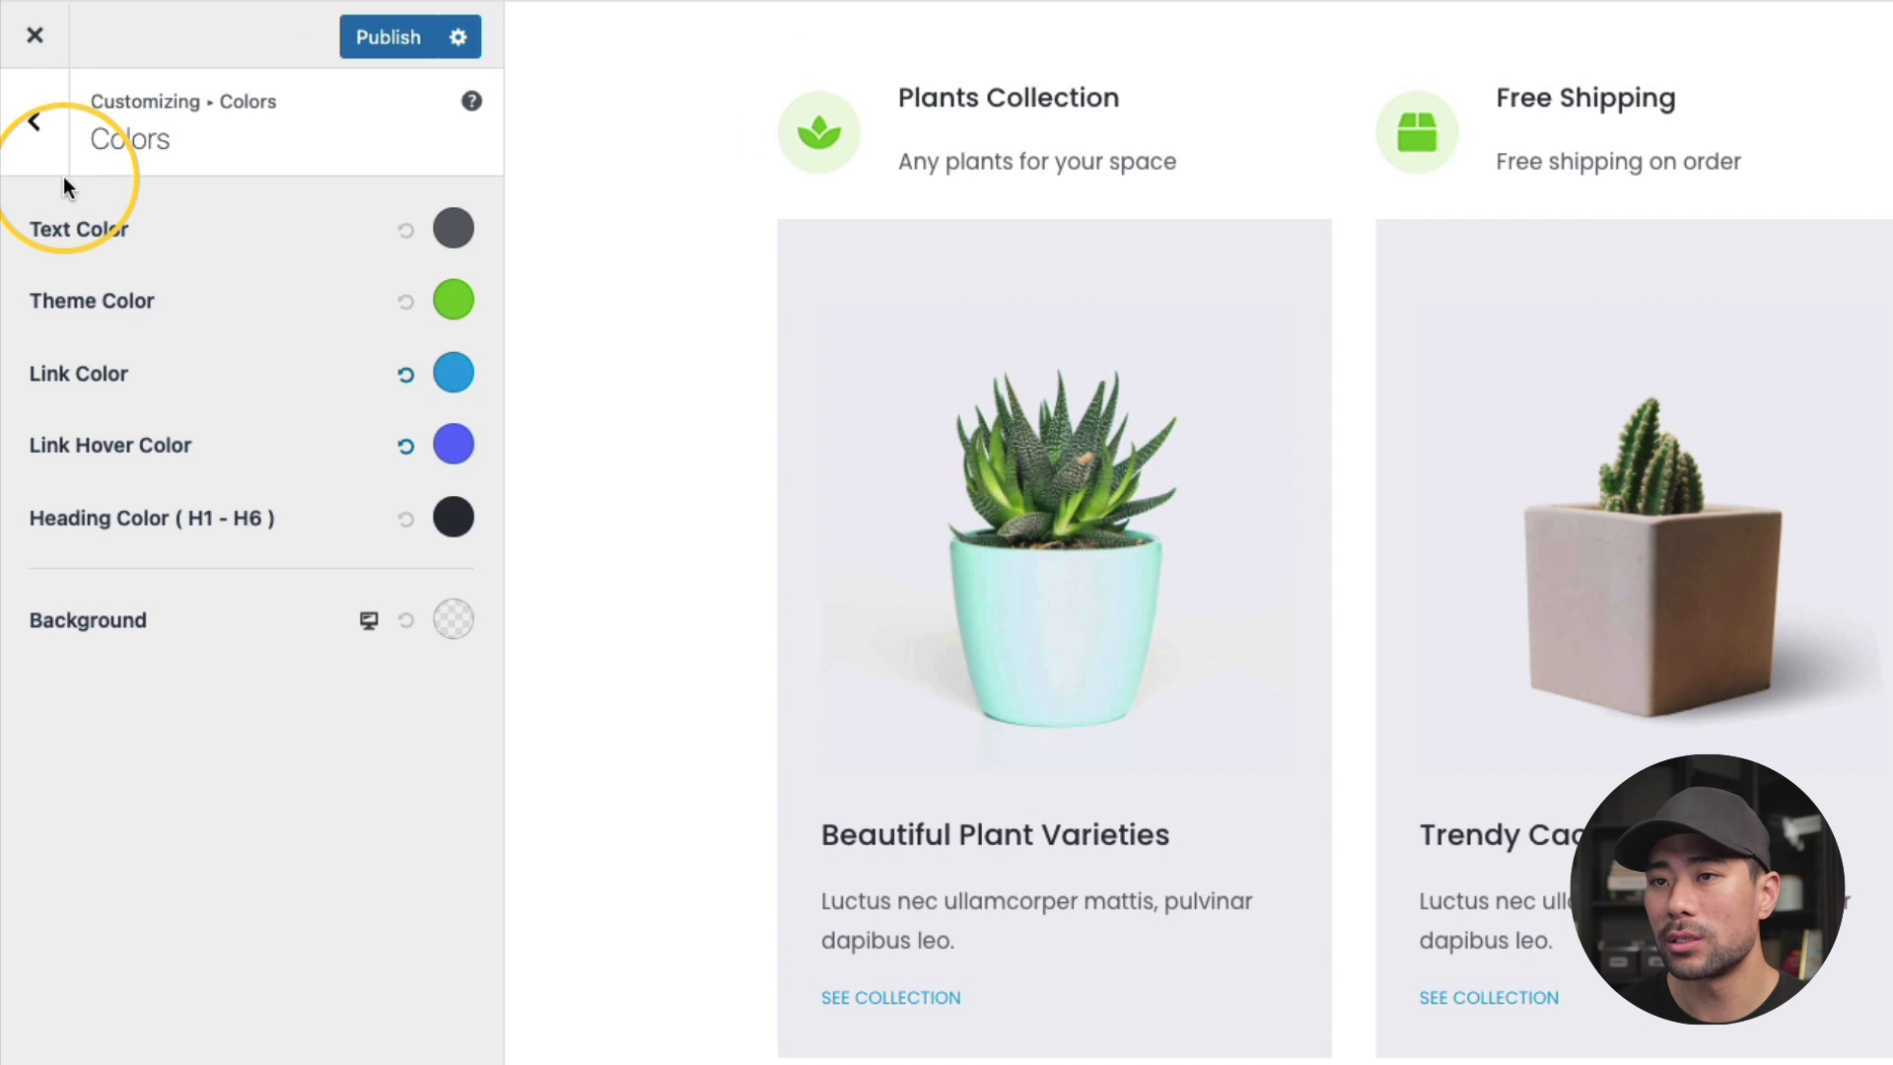
# Set the global button background color to #1e73be and its hover background color to the darker blue #0b4a81
pyautogui.click(36, 124)
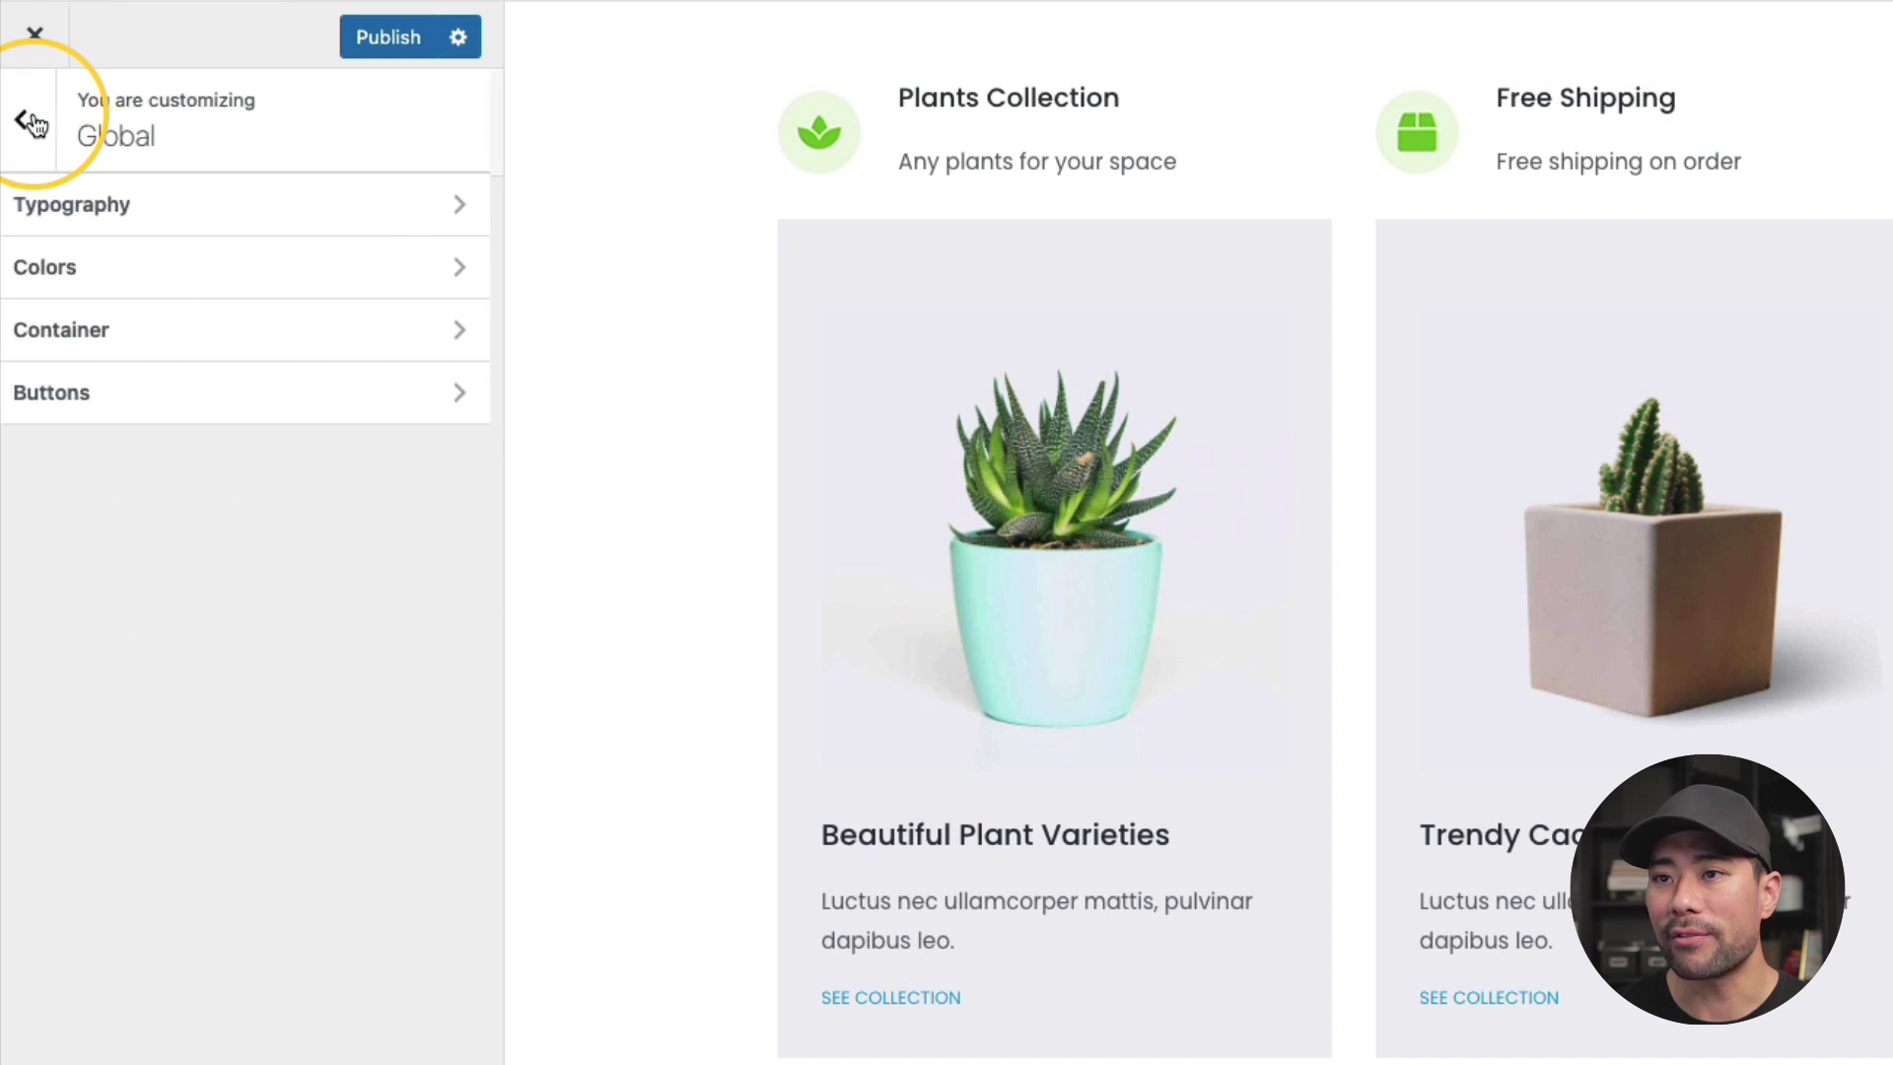
pyautogui.click(136, 399)
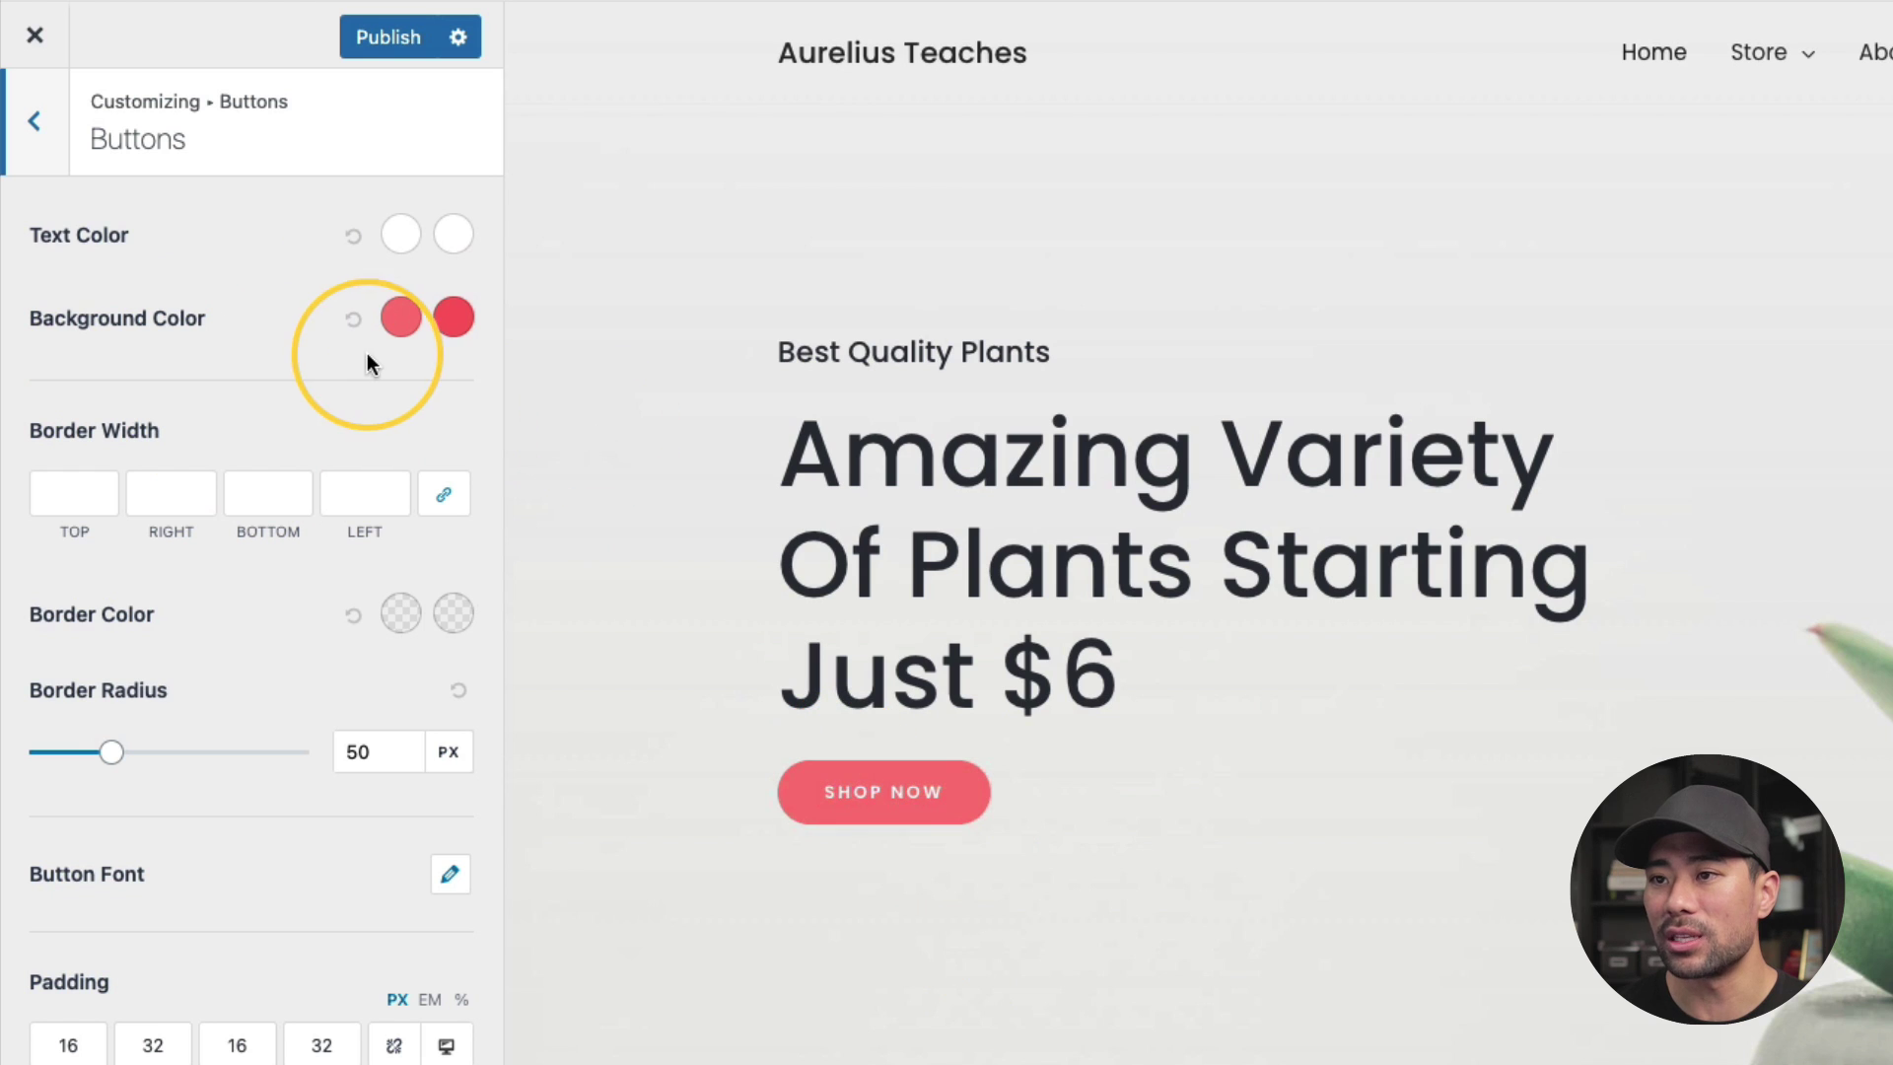
pyautogui.click(401, 325)
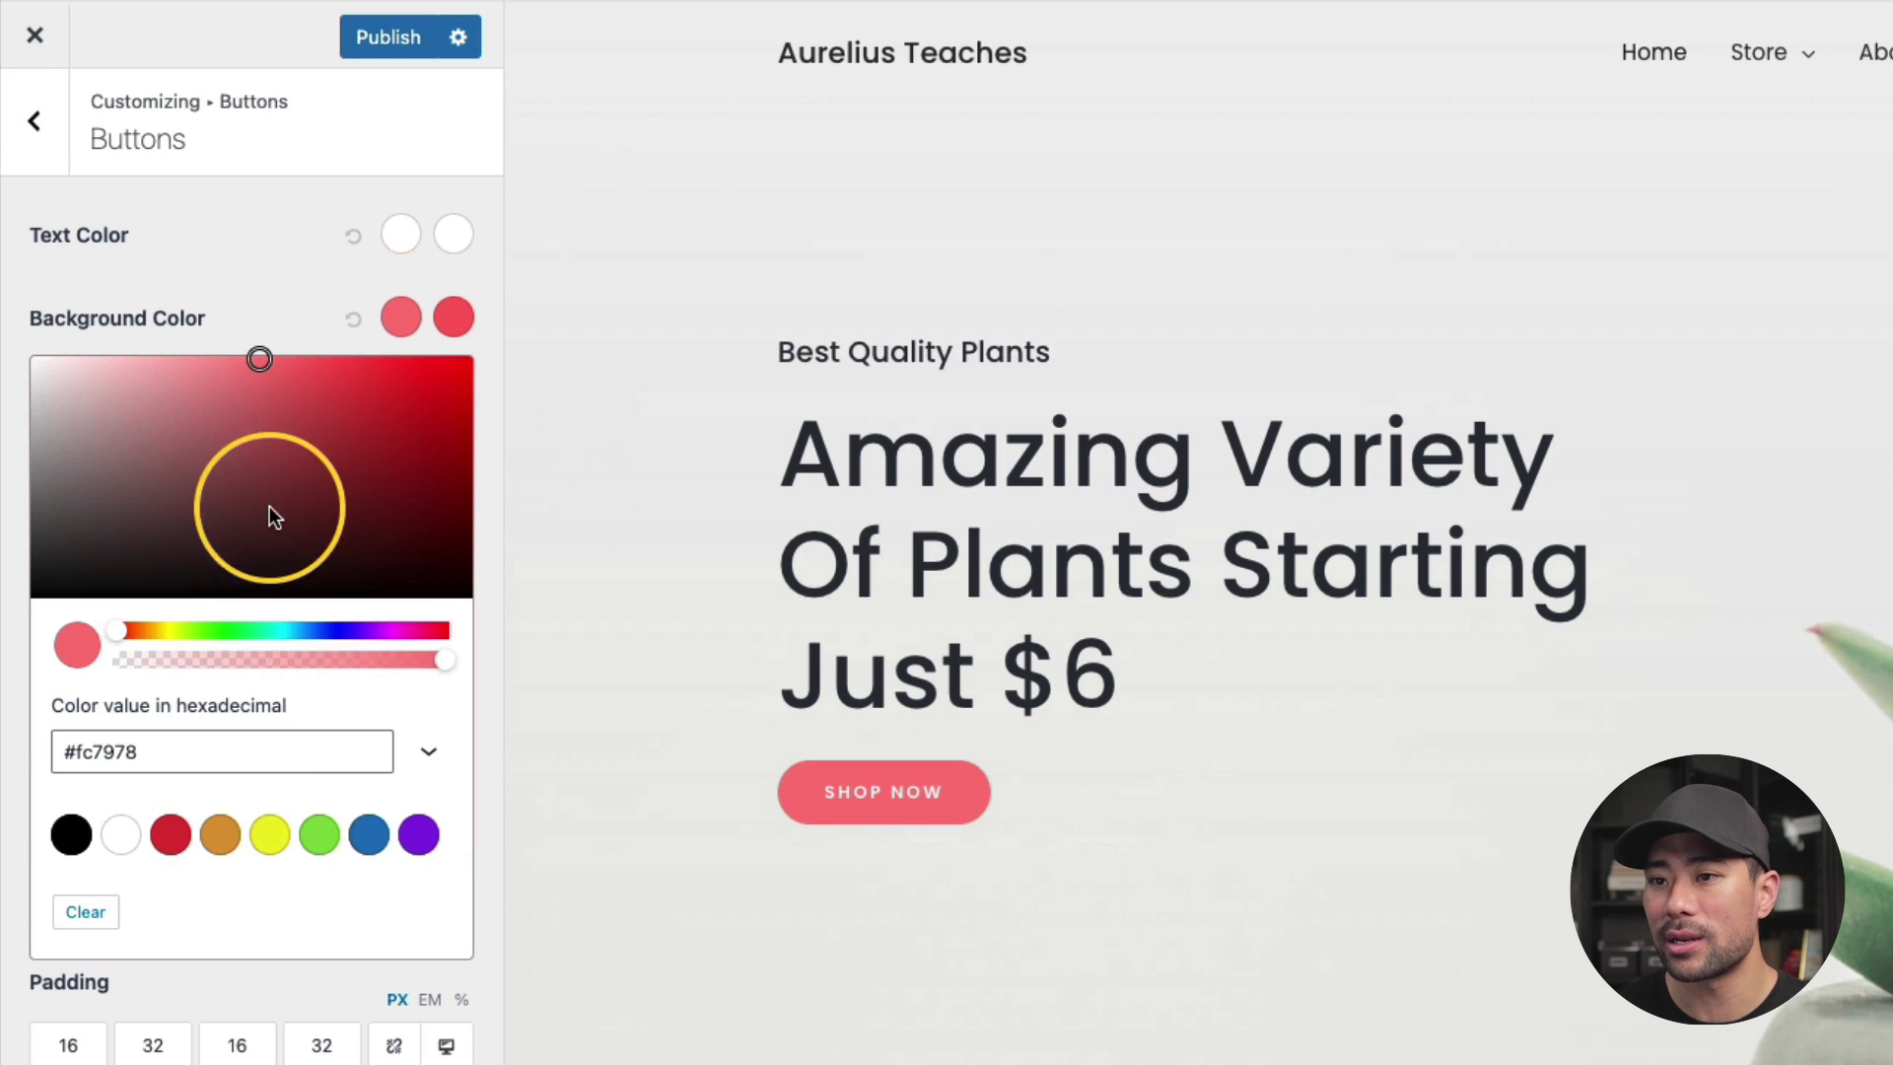
pyautogui.click(367, 836)
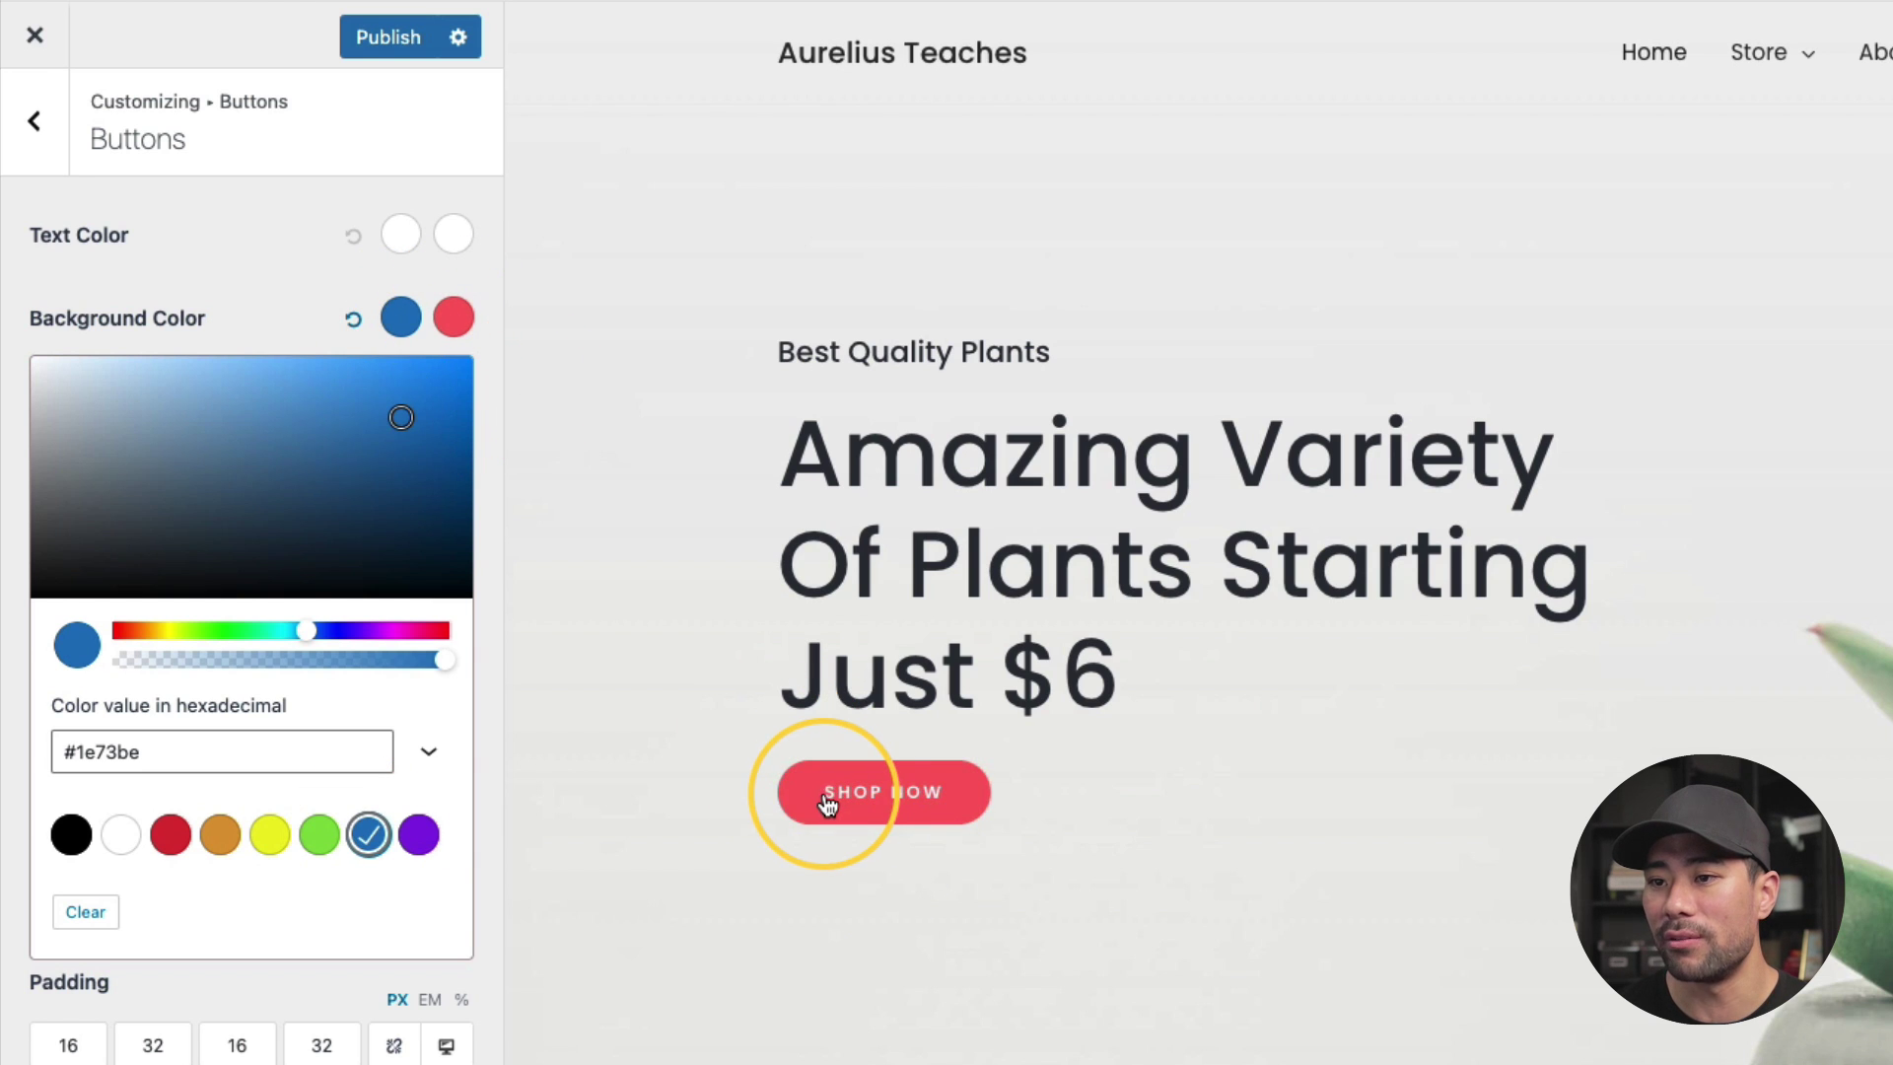
pyautogui.click(455, 319)
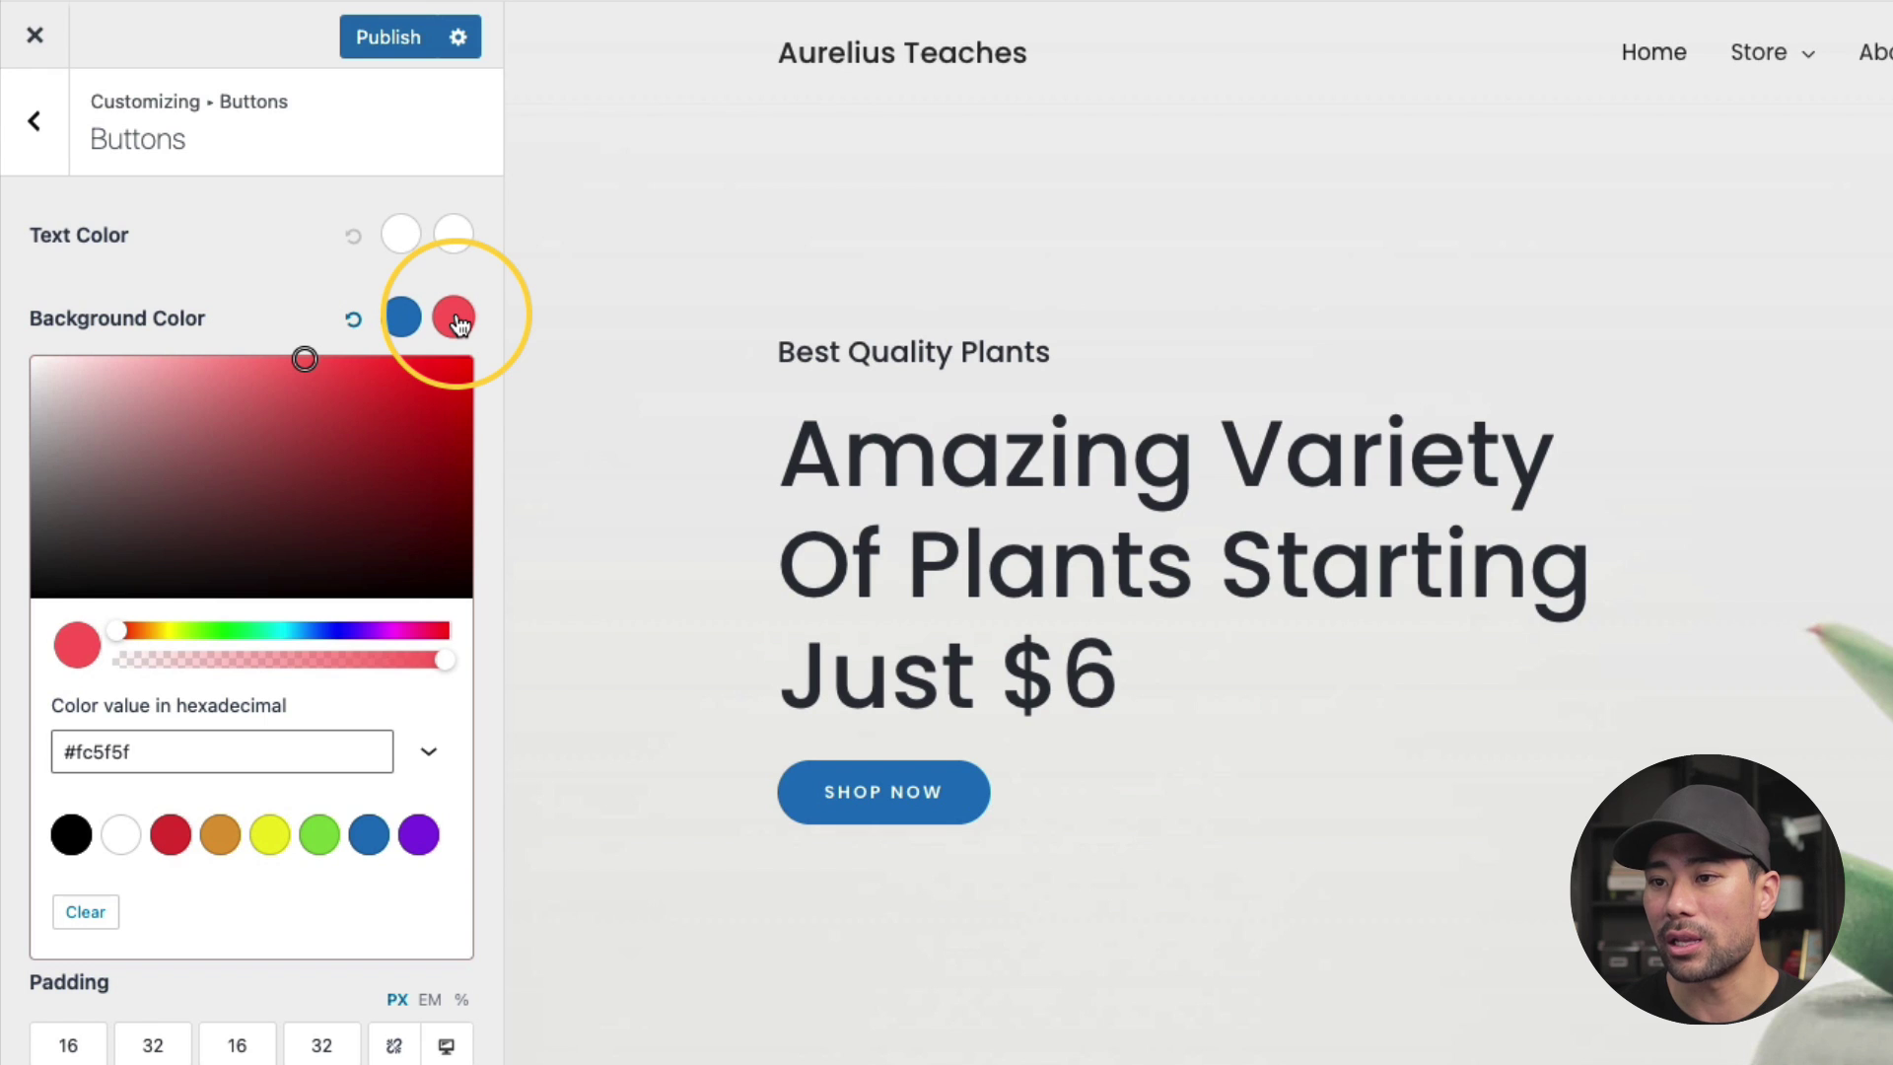
pyautogui.click(365, 840)
pyautogui.moveTo(428, 434); pyautogui.dragTo(433, 482)
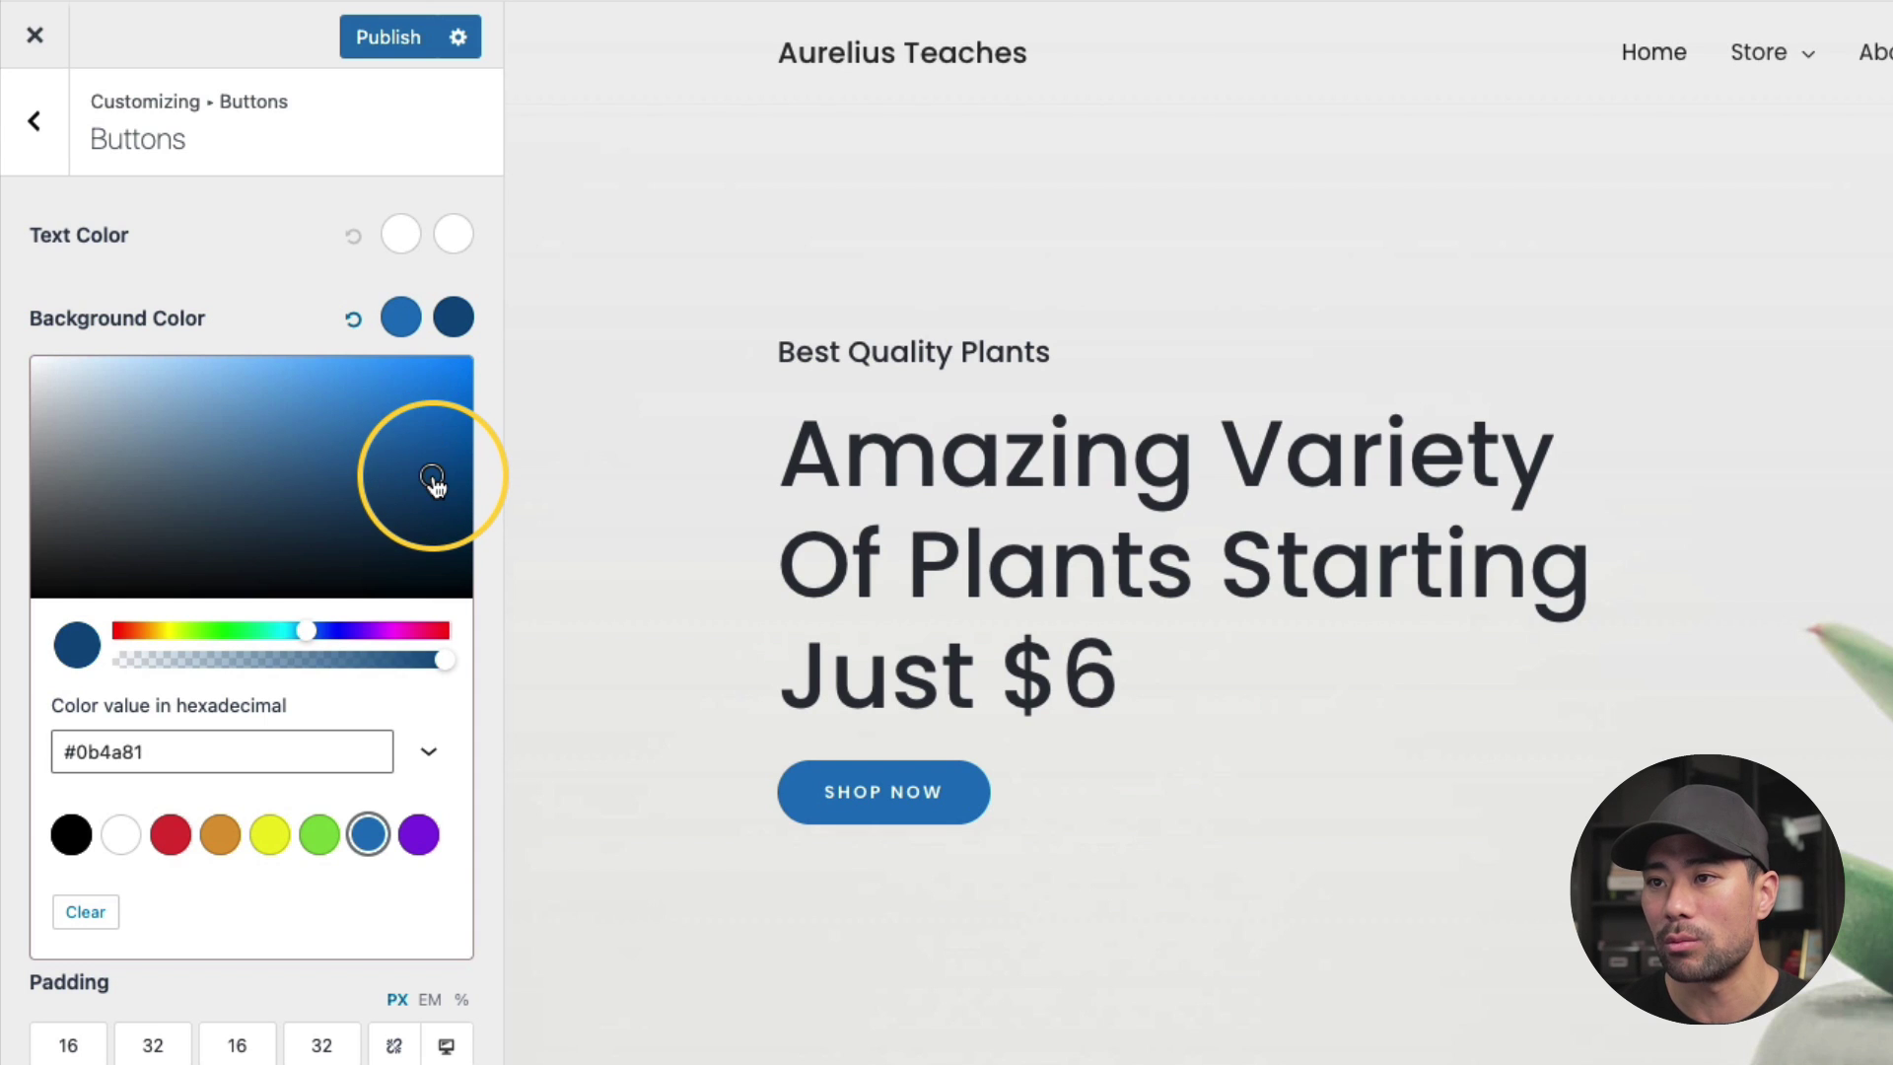
pyautogui.click(762, 881)
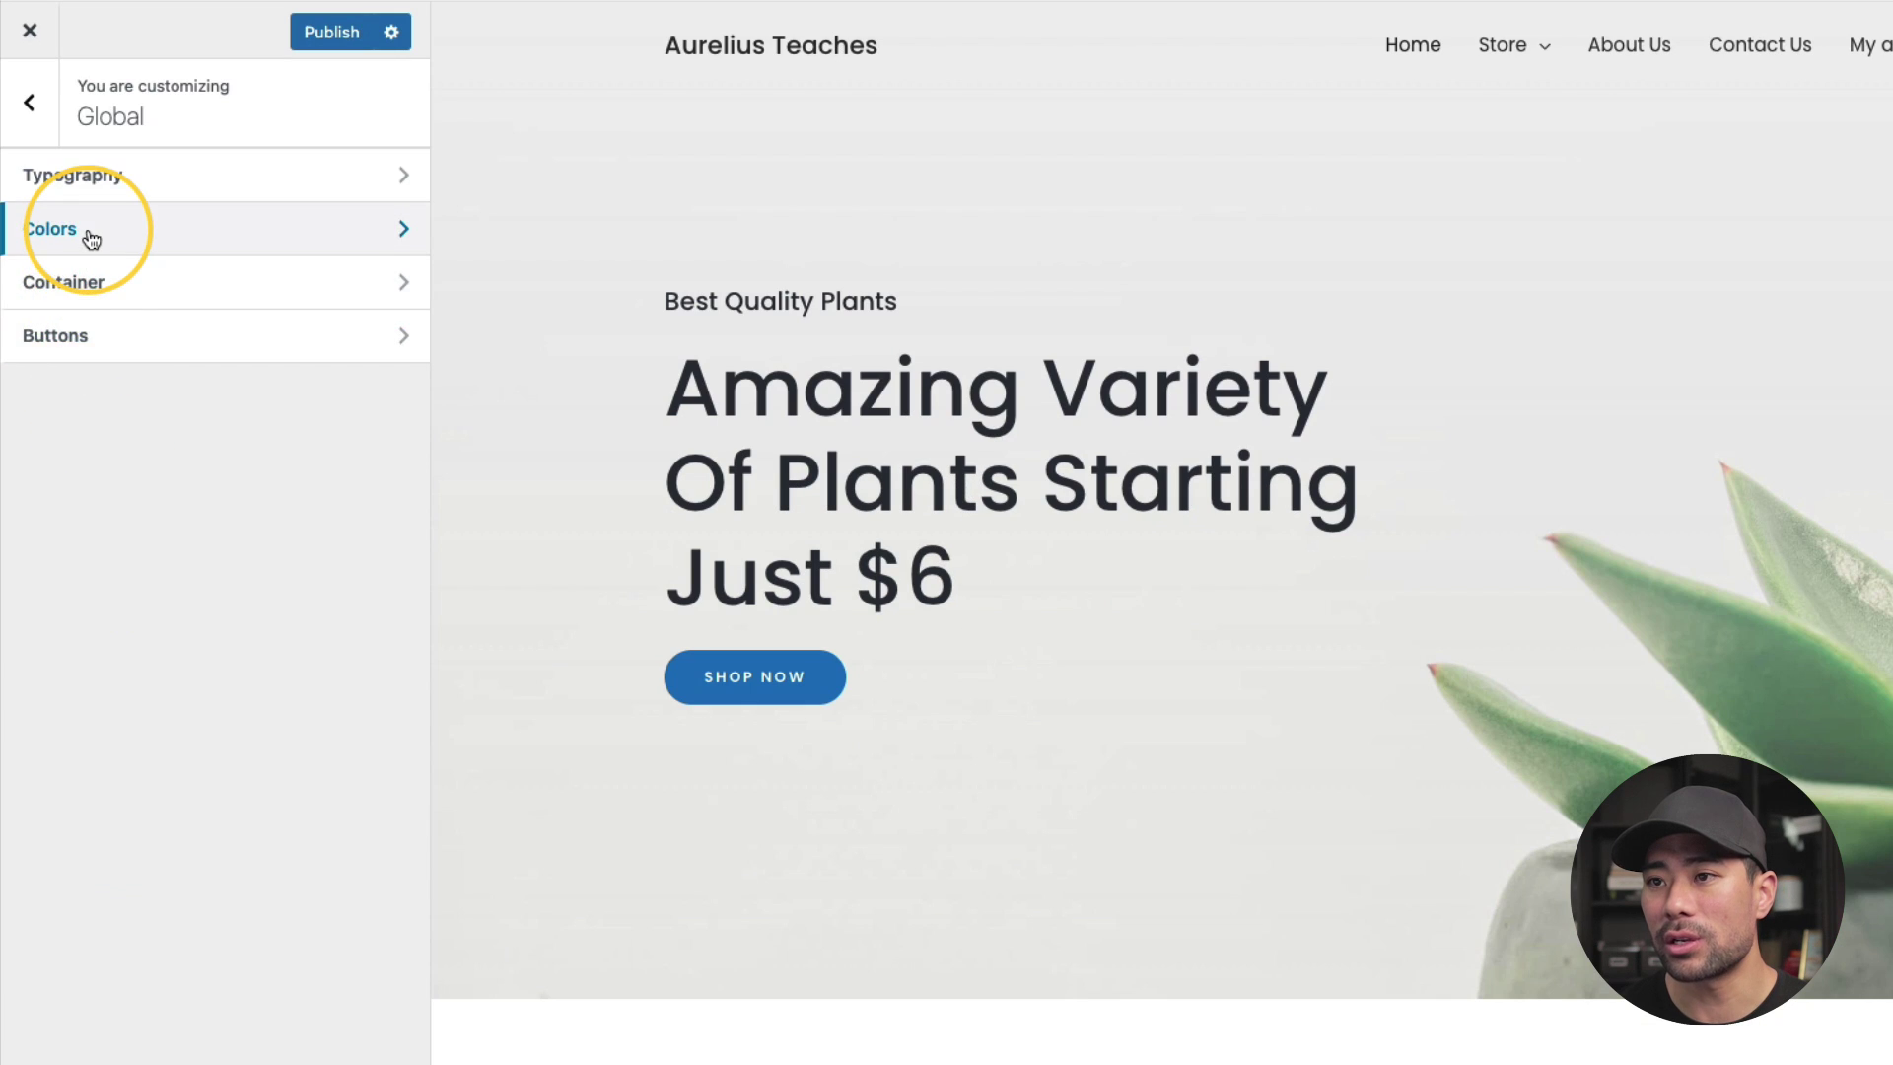
# Look over the homepage sections in the preview and set the global theme color to the red preset
pyautogui.click(103, 268)
pyautogui.scroll(-3, 1378, 1030)
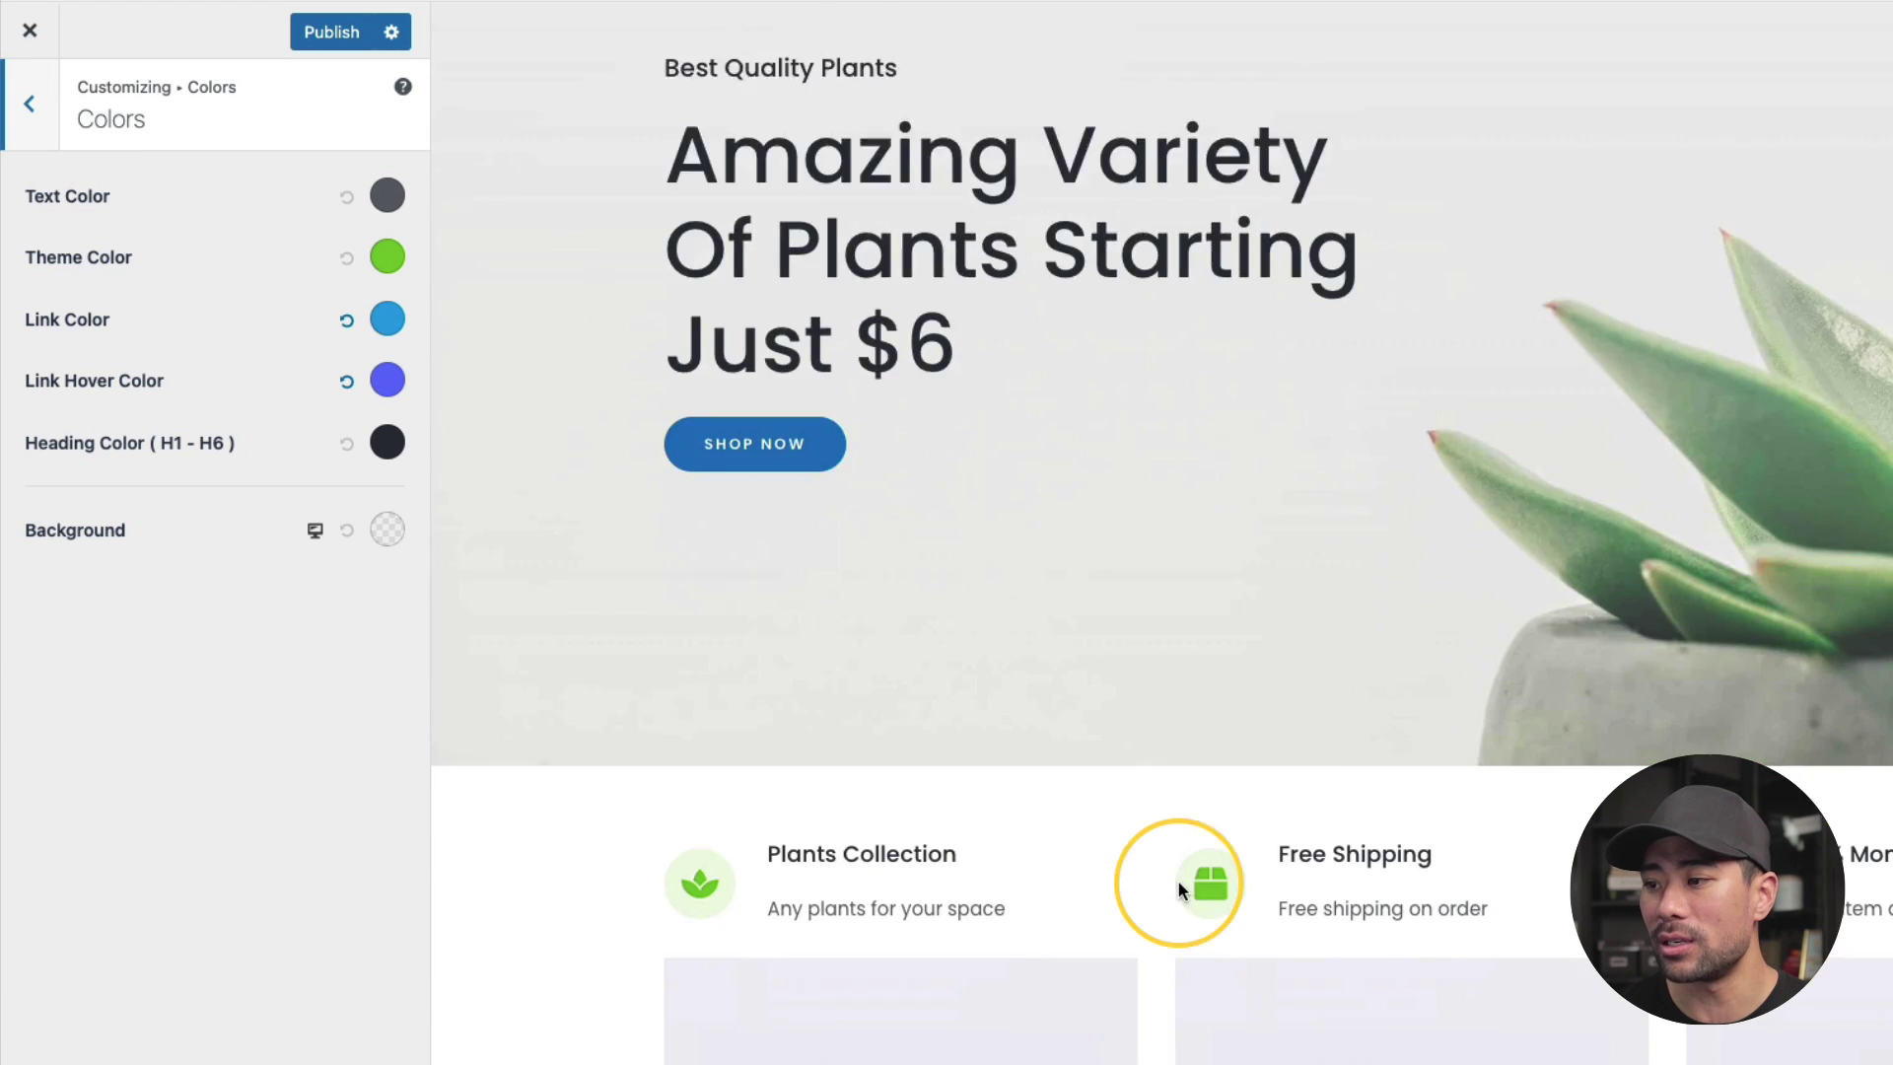
pyautogui.scroll(-10, 1177, 880)
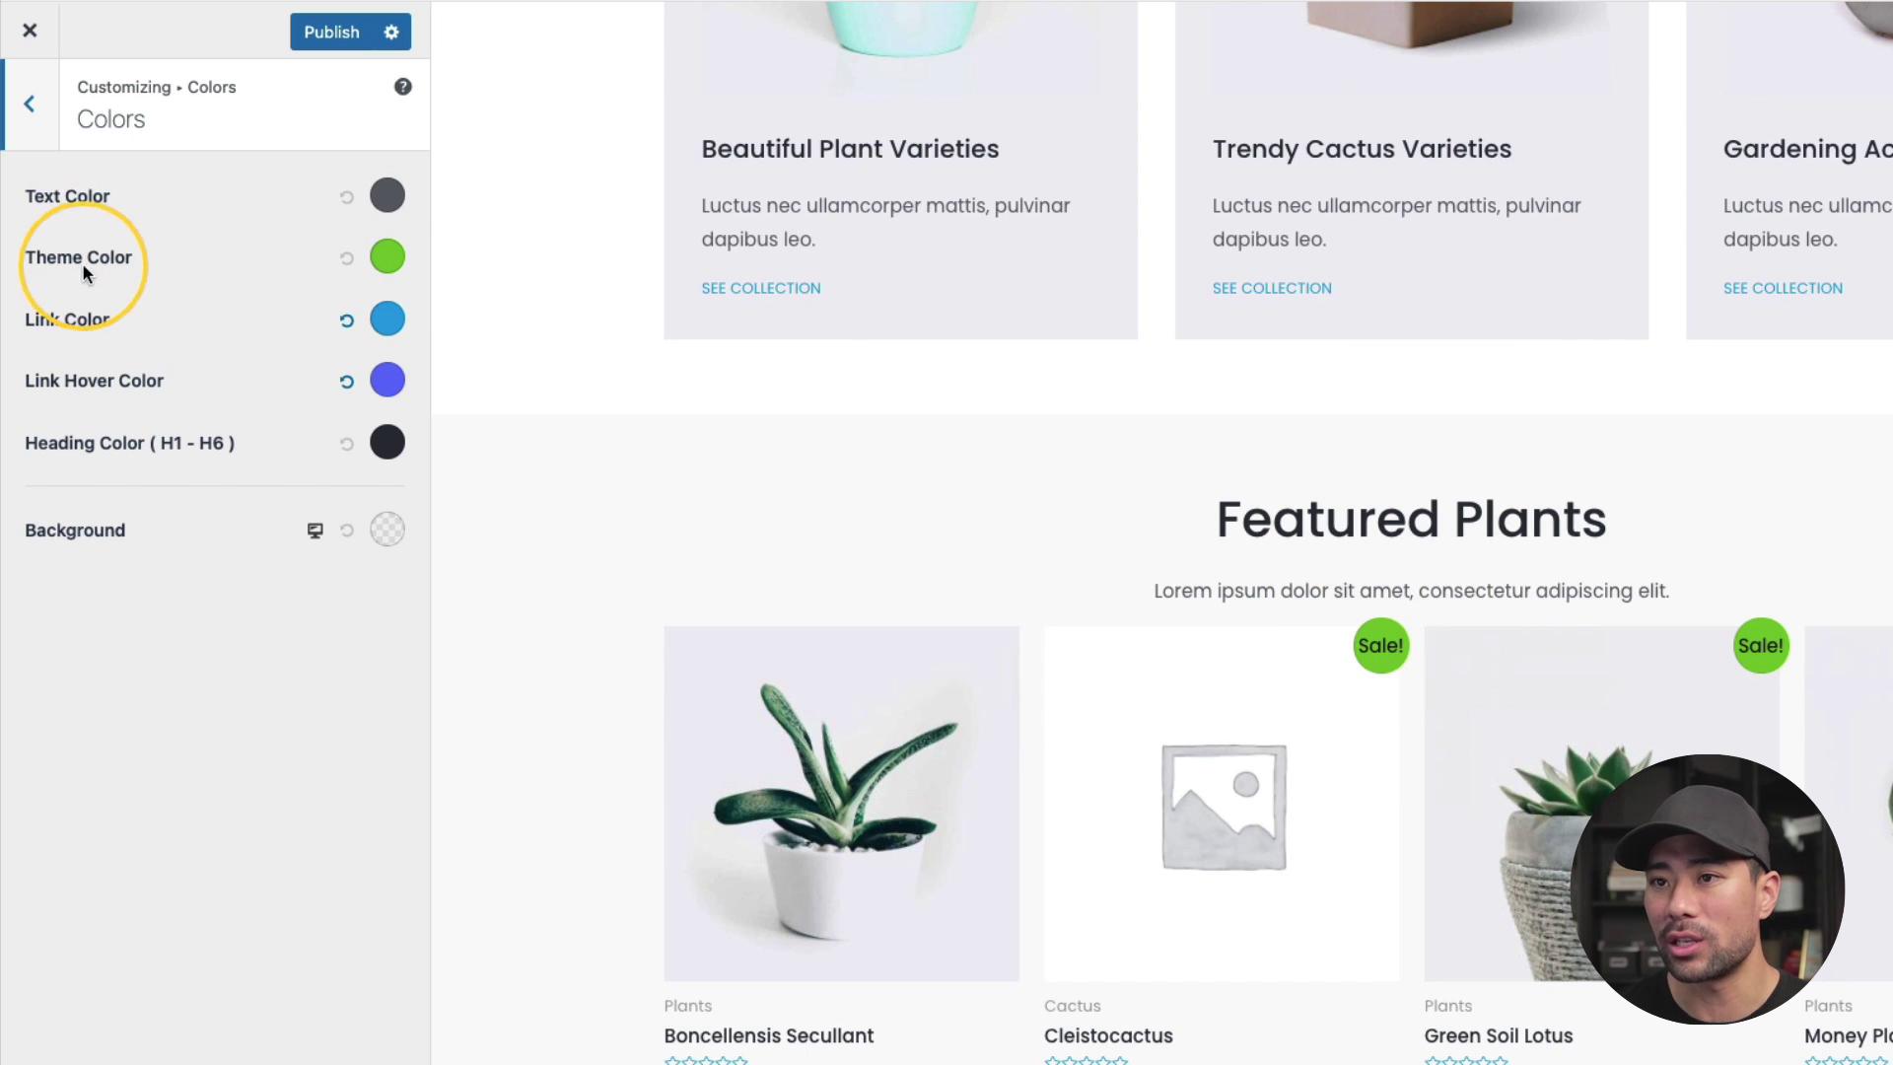
pyautogui.click(387, 257)
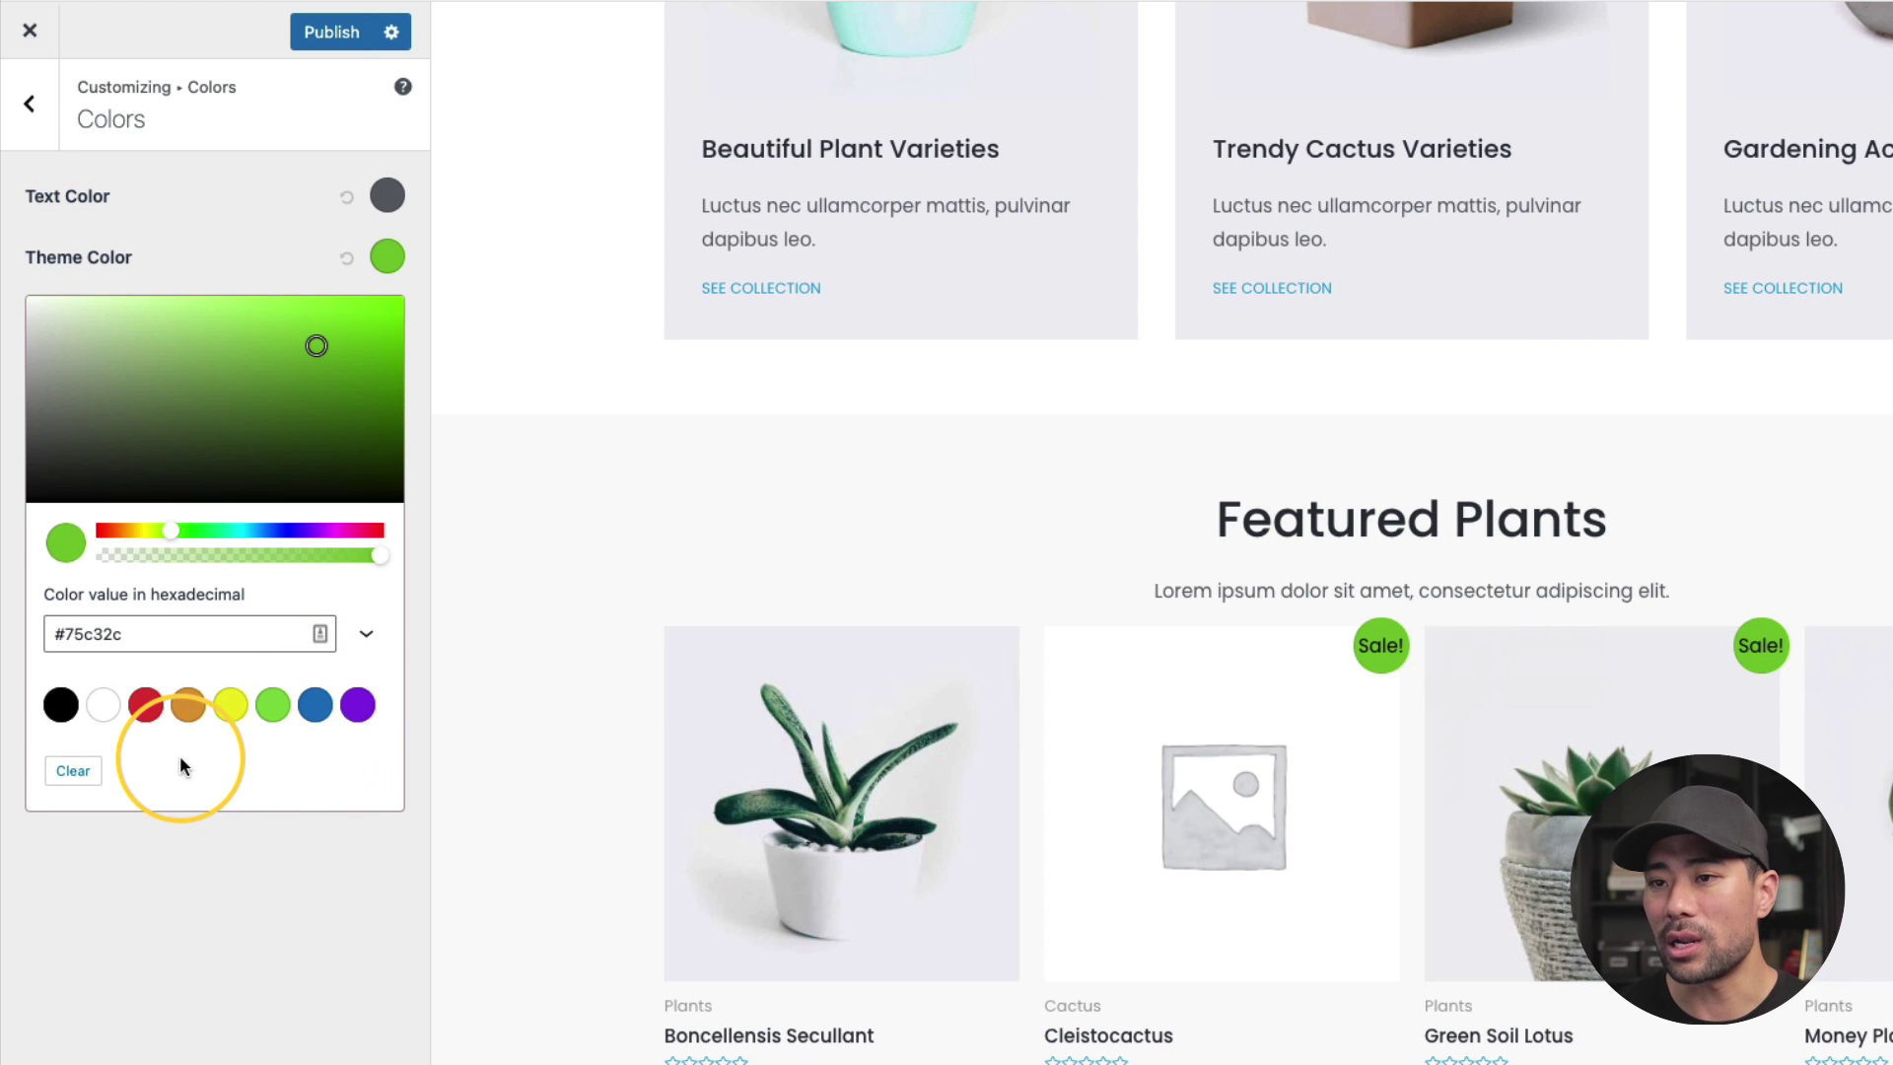
pyautogui.click(146, 706)
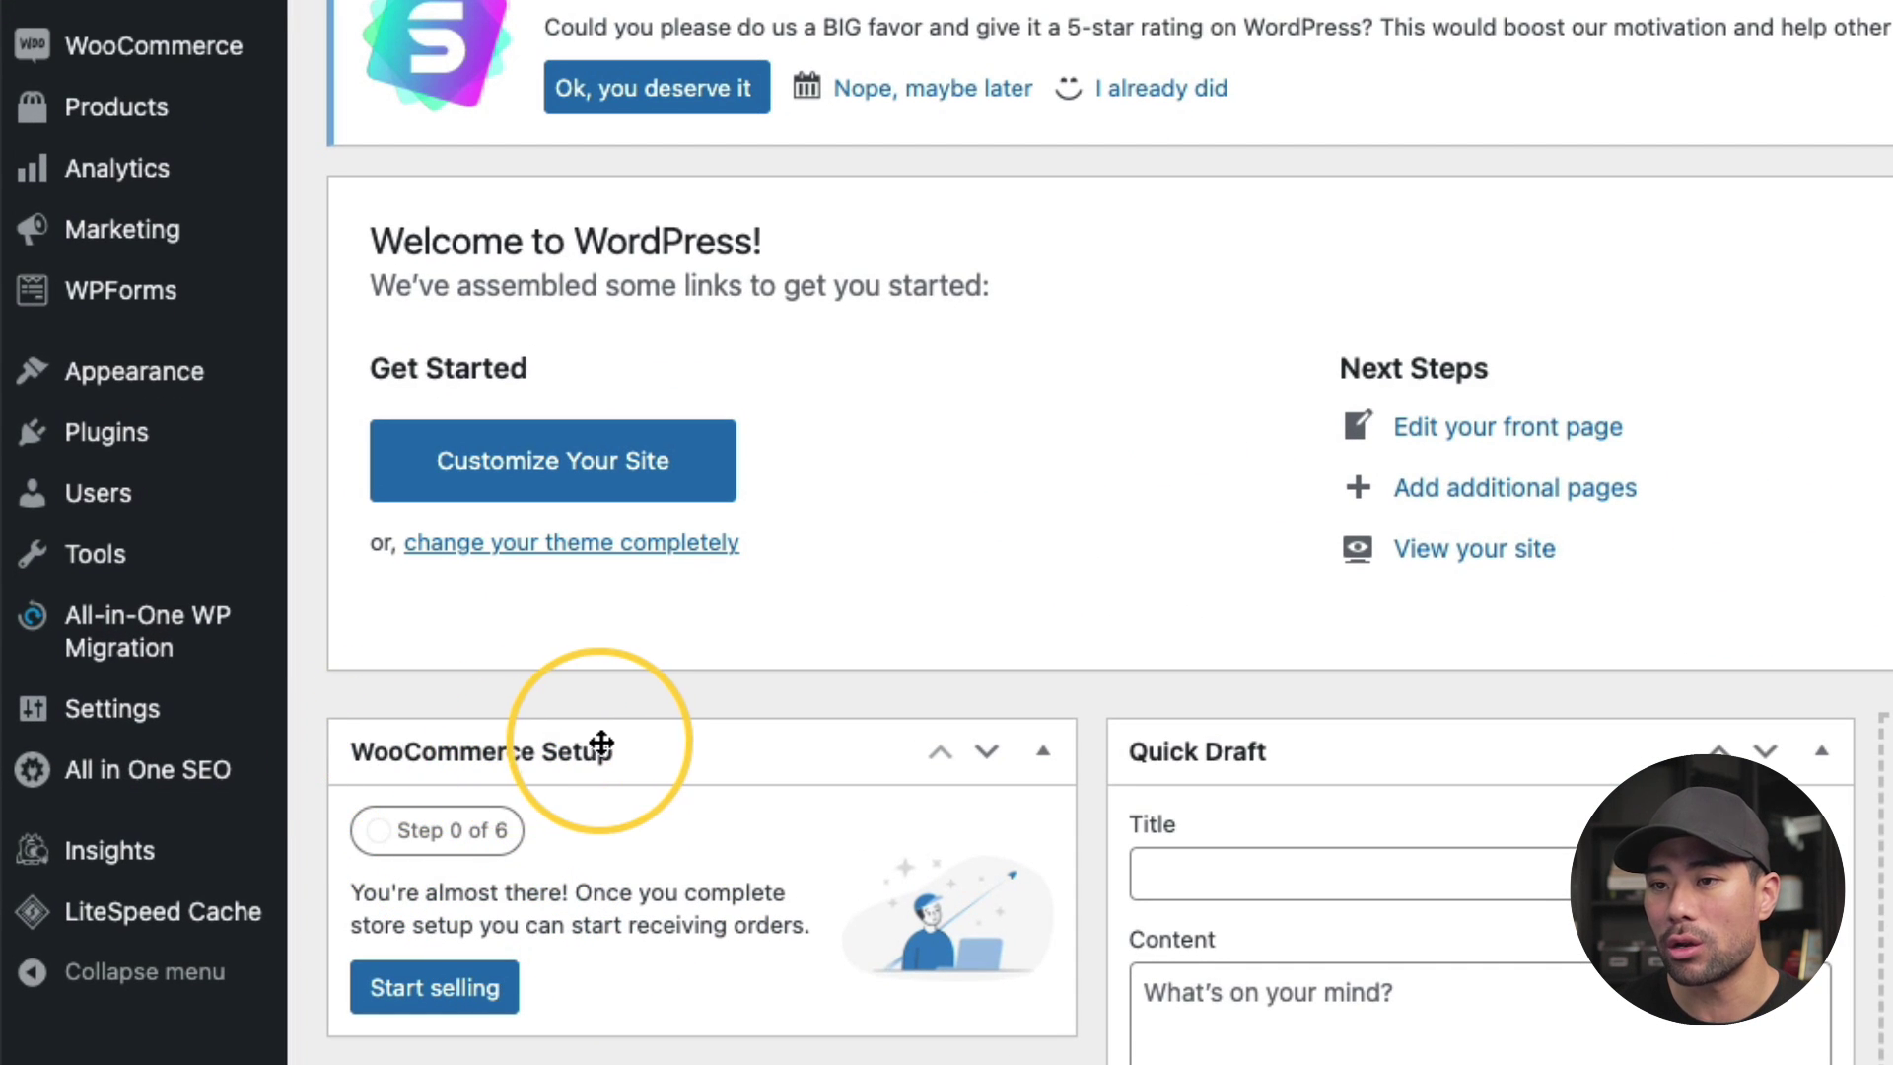
# Search the WordPress plugin directory for woocommerce
pyautogui.moveTo(148, 47)
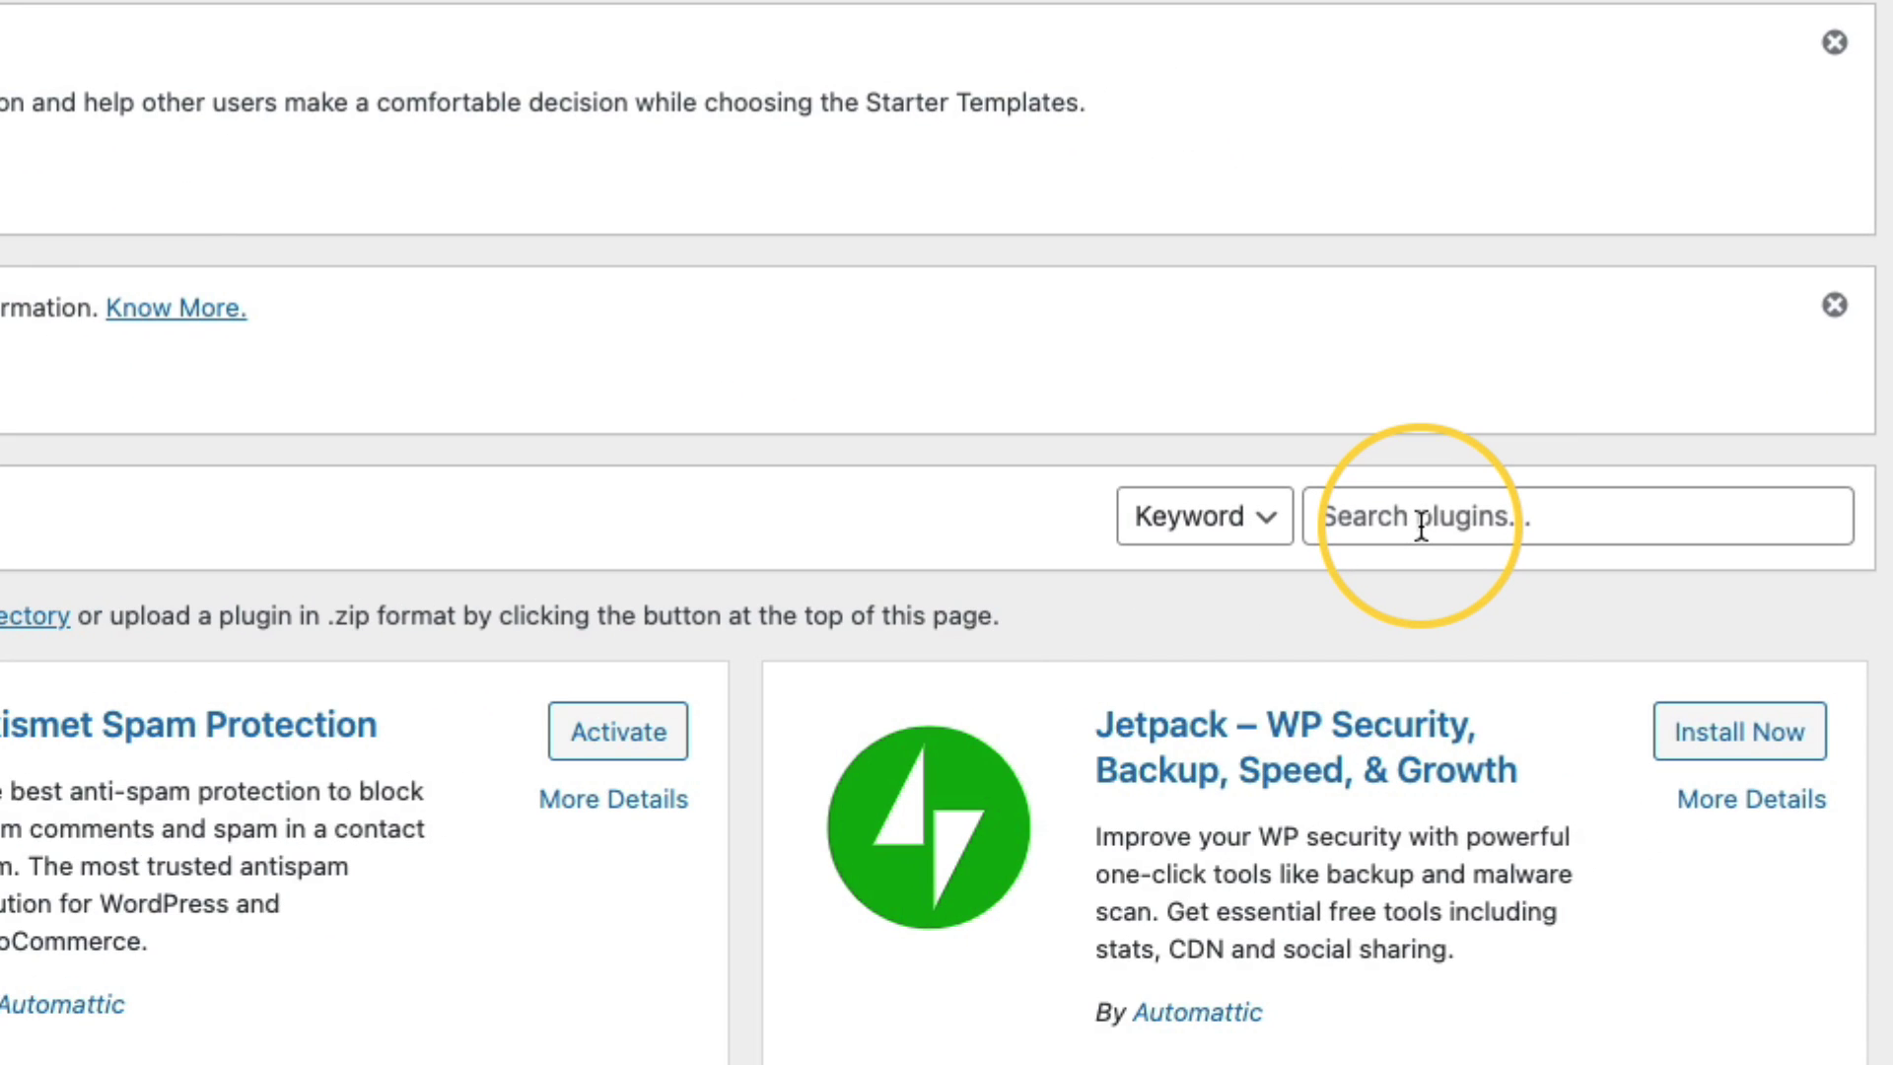
pyautogui.click(1421, 527)
pyautogui.write('woocommerce')
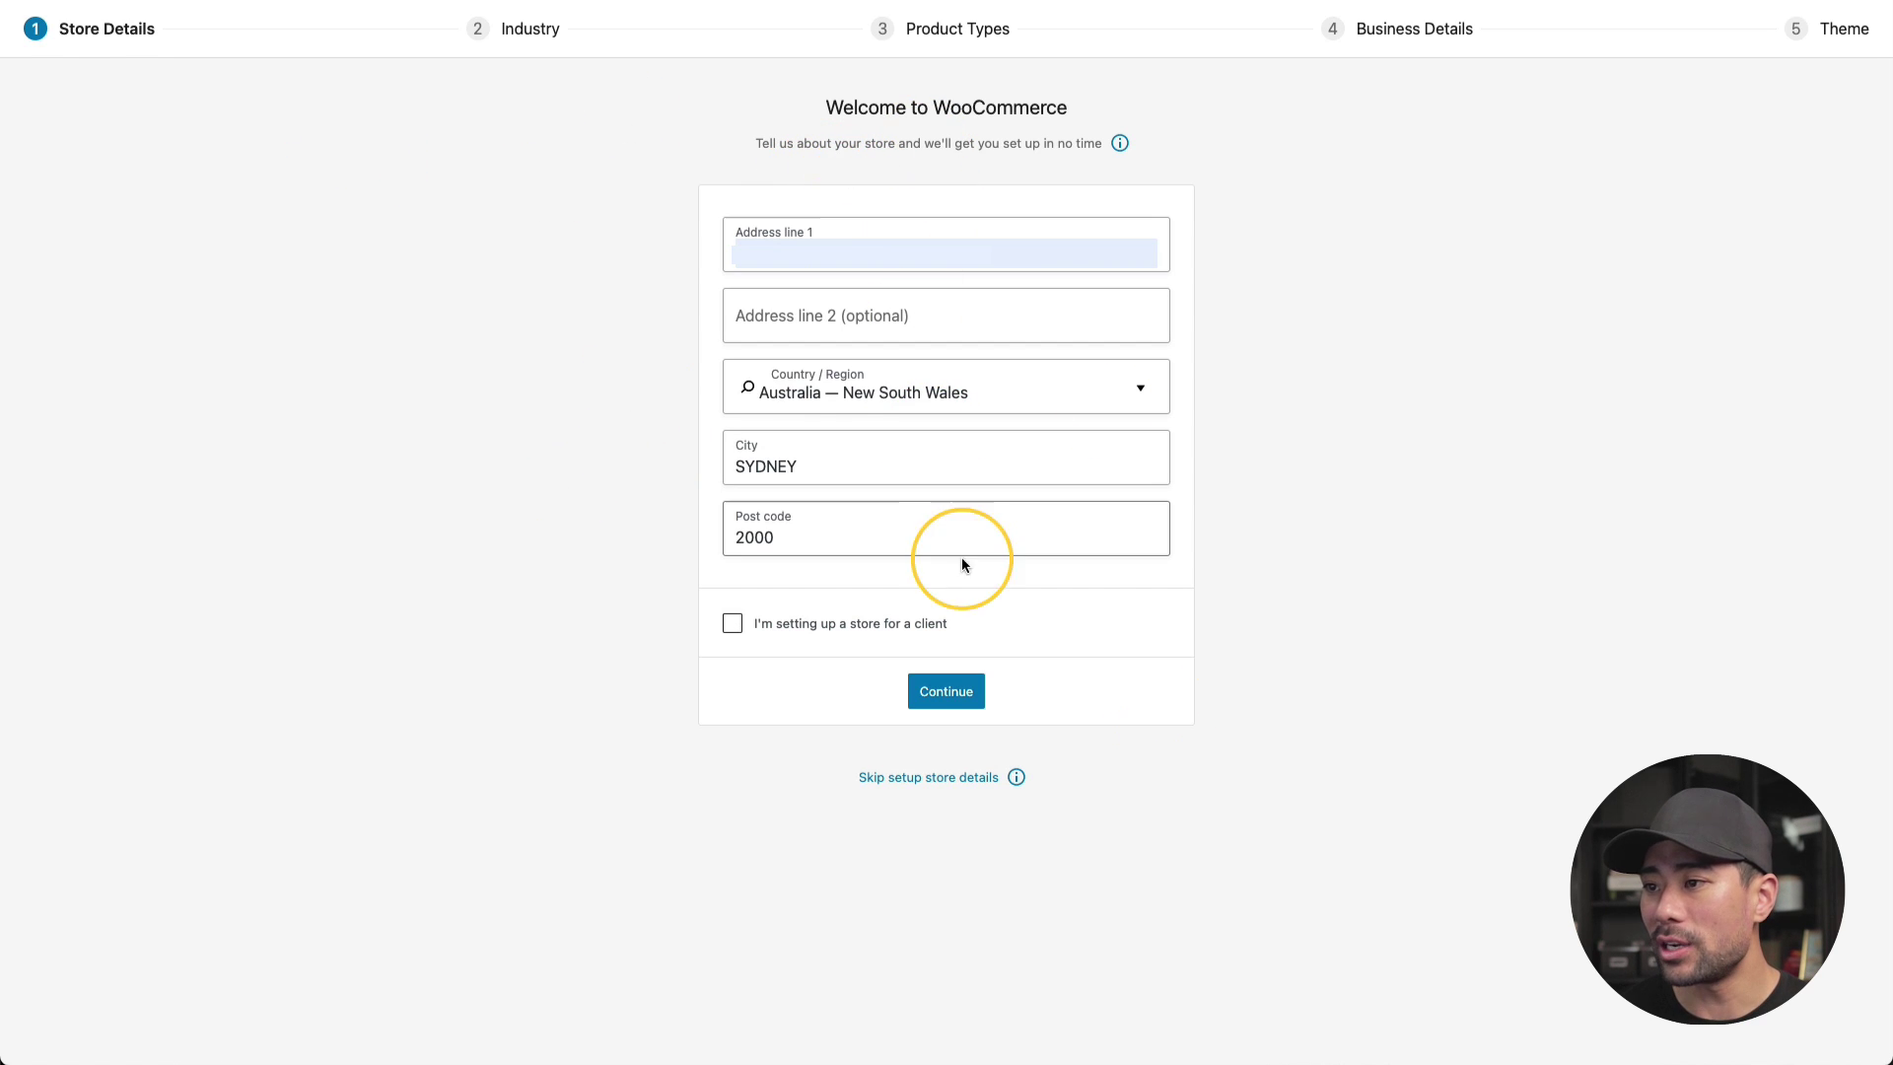
# Submit the WooCommerce store details and choose Education and learning as the store's industry
pyautogui.click(943, 689)
pyautogui.click(1050, 574)
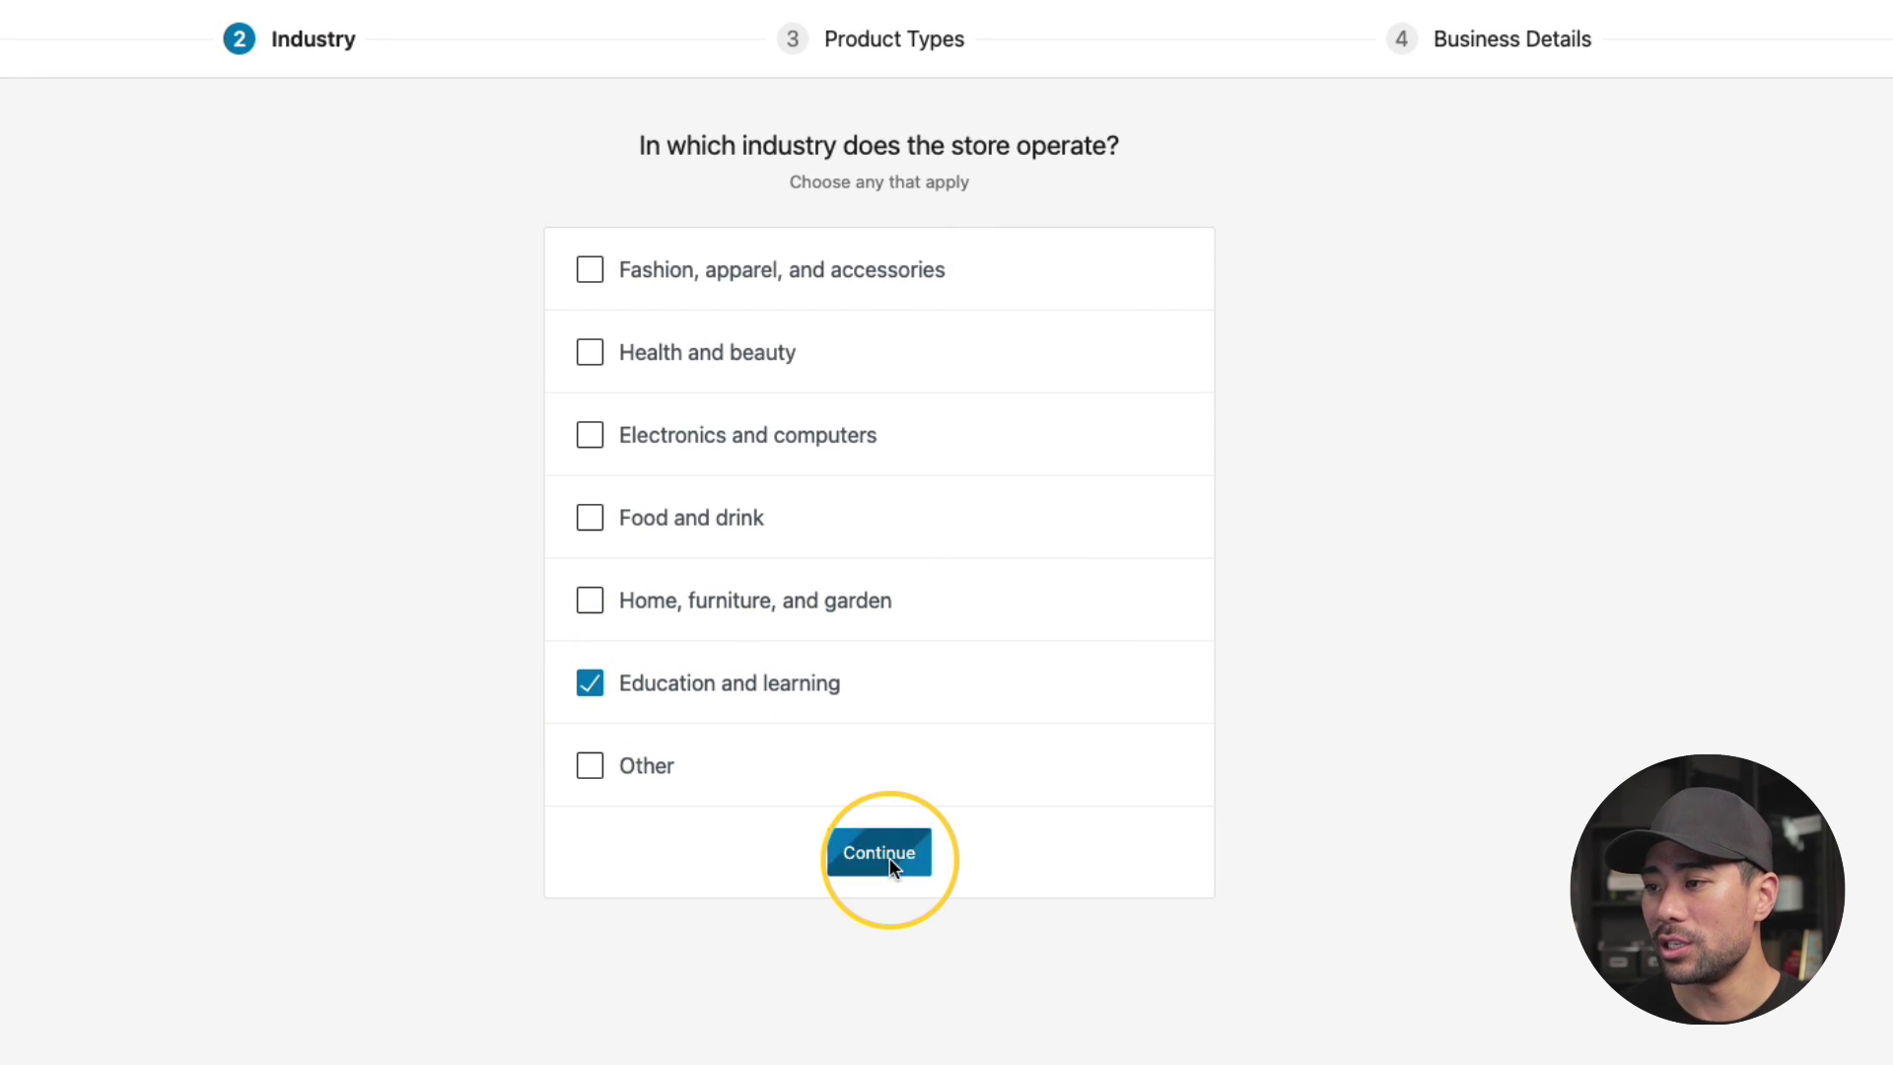
pyautogui.click(889, 858)
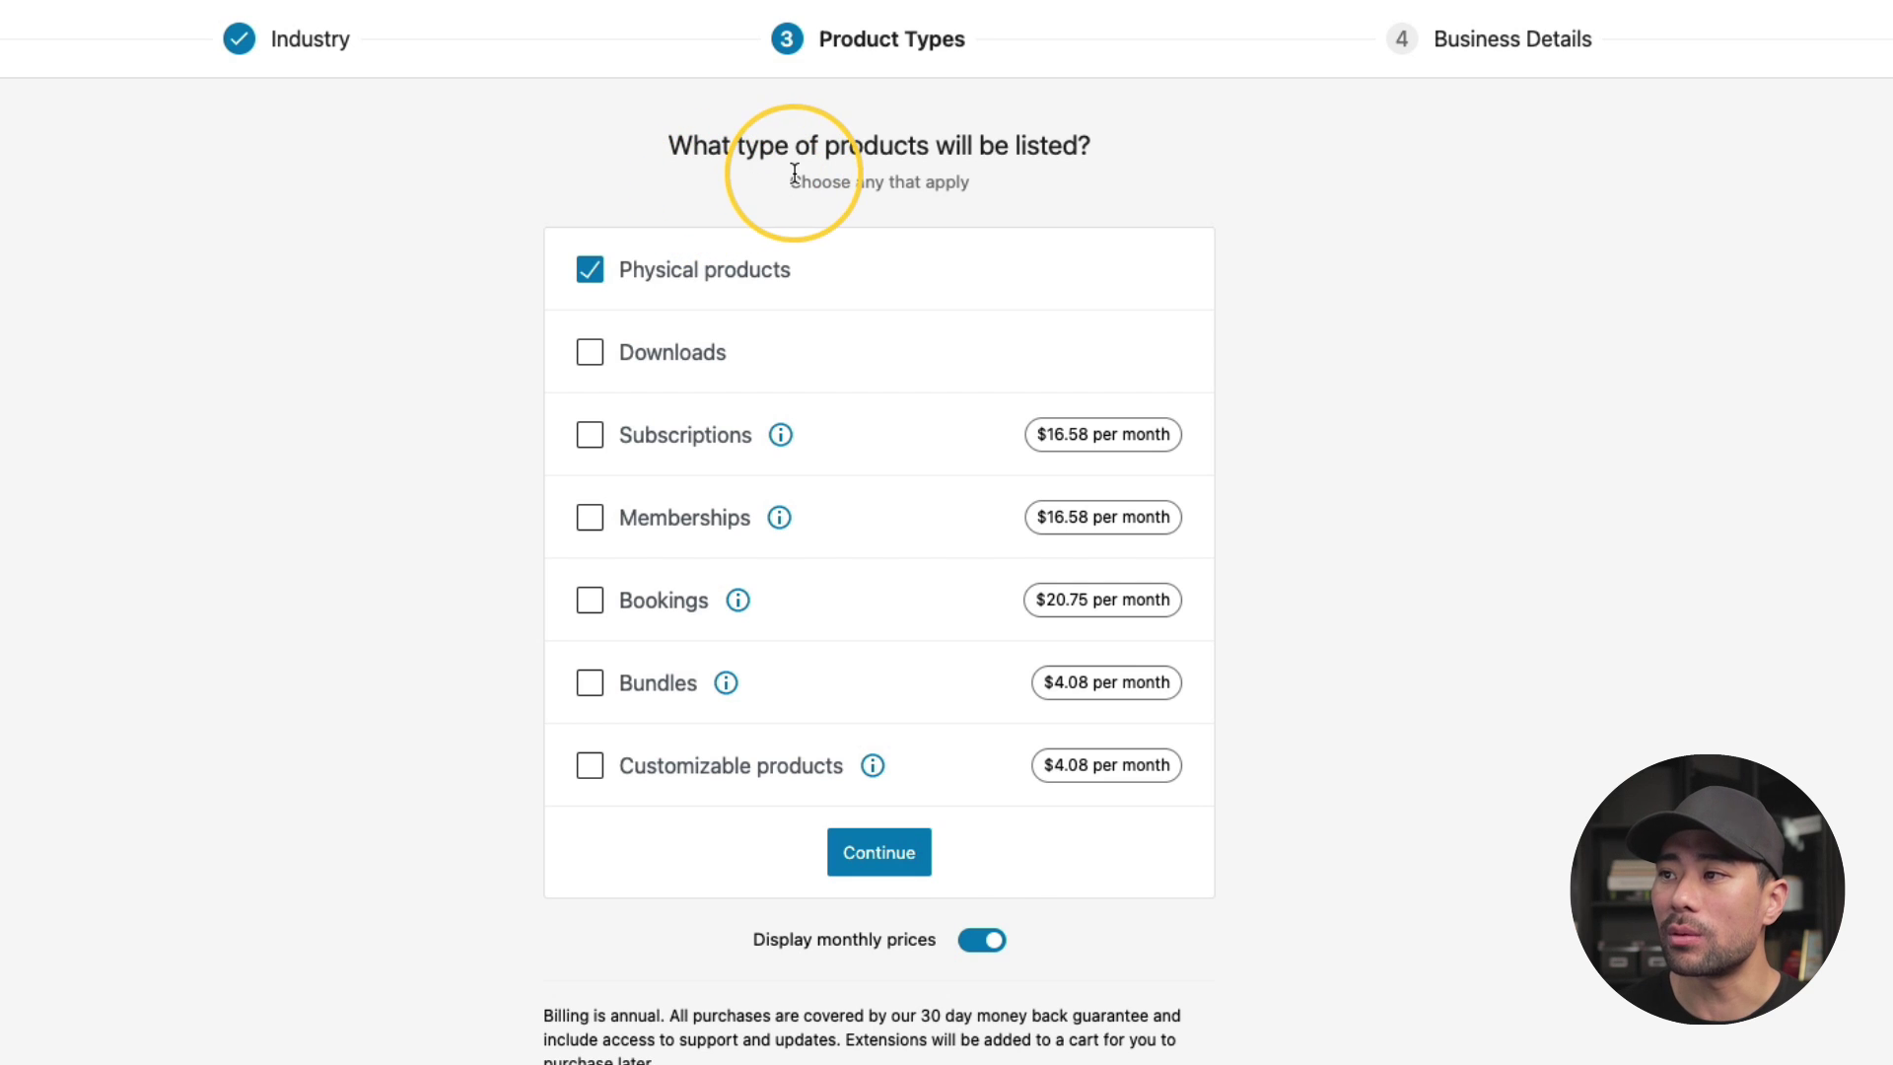
# Choose Downloads instead of Physical products as the store's product type and continue to the business details
pyautogui.click(585, 352)
pyautogui.click(591, 272)
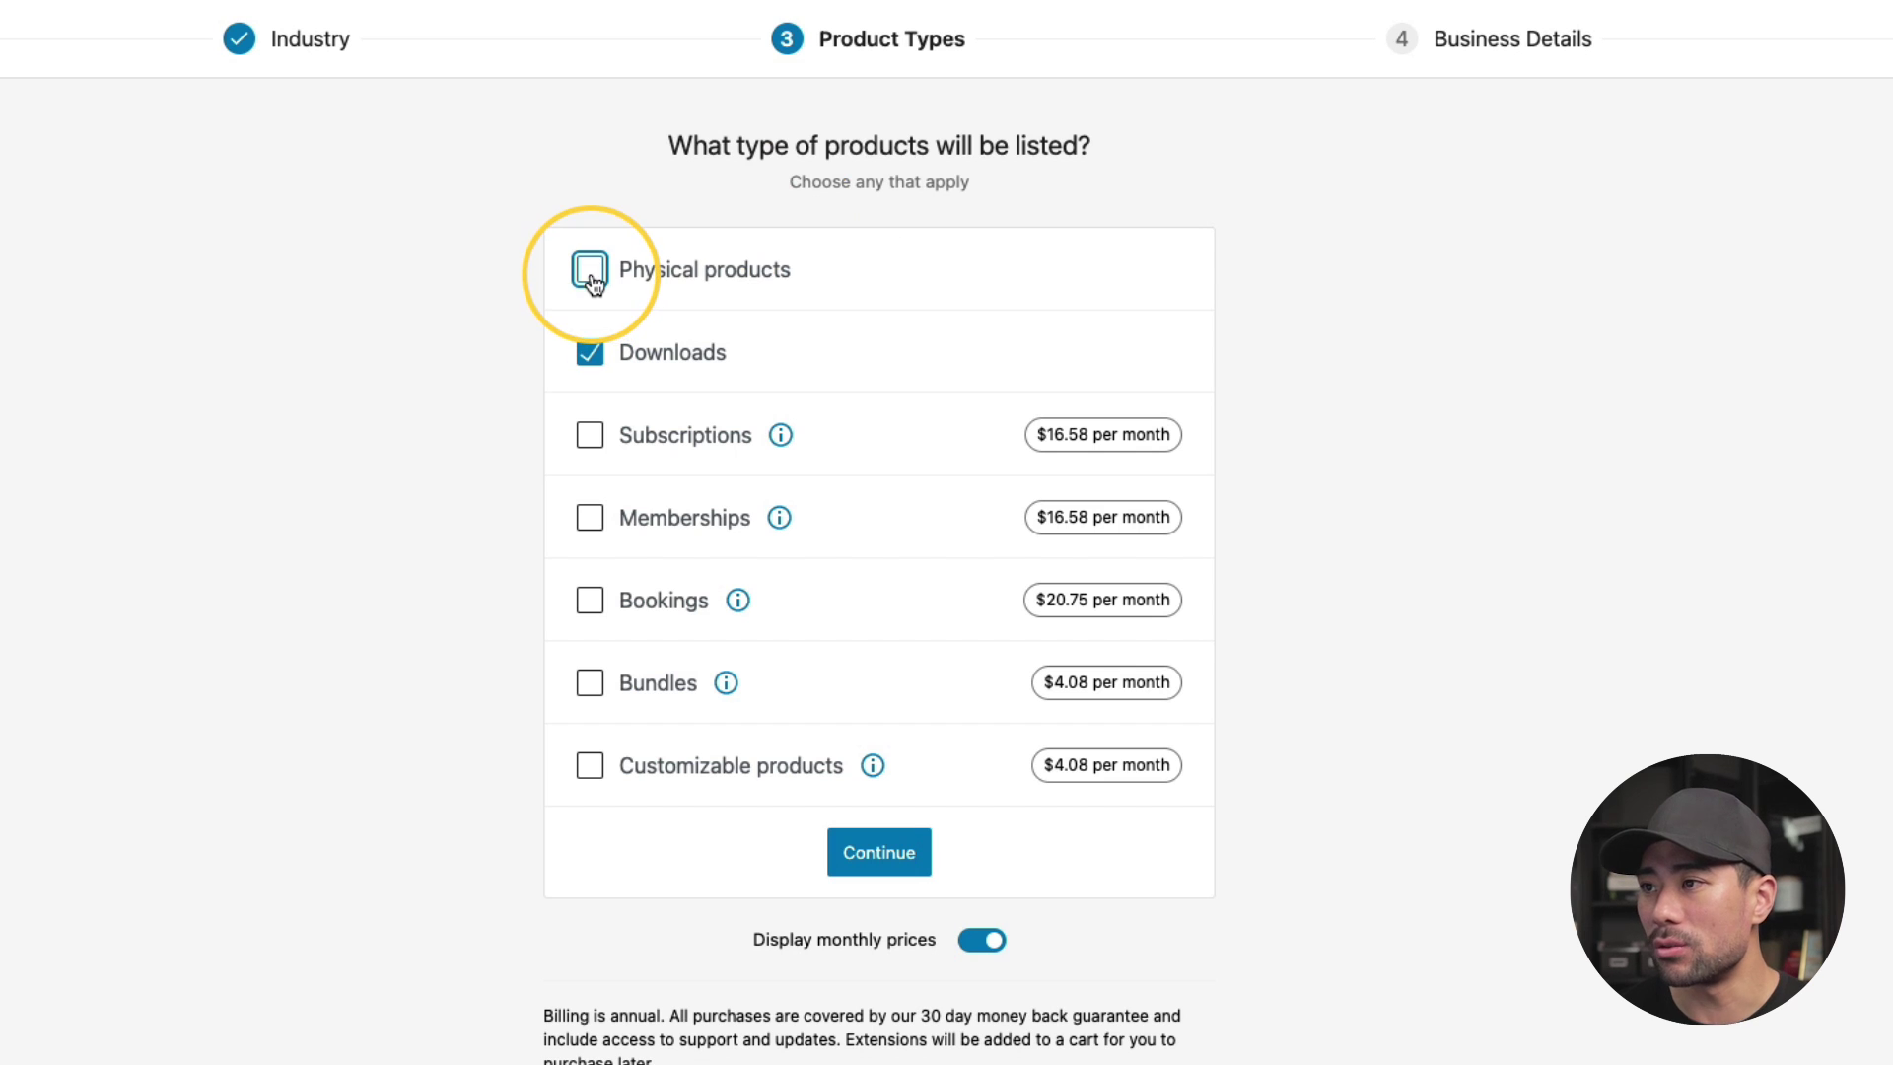
pyautogui.click(886, 863)
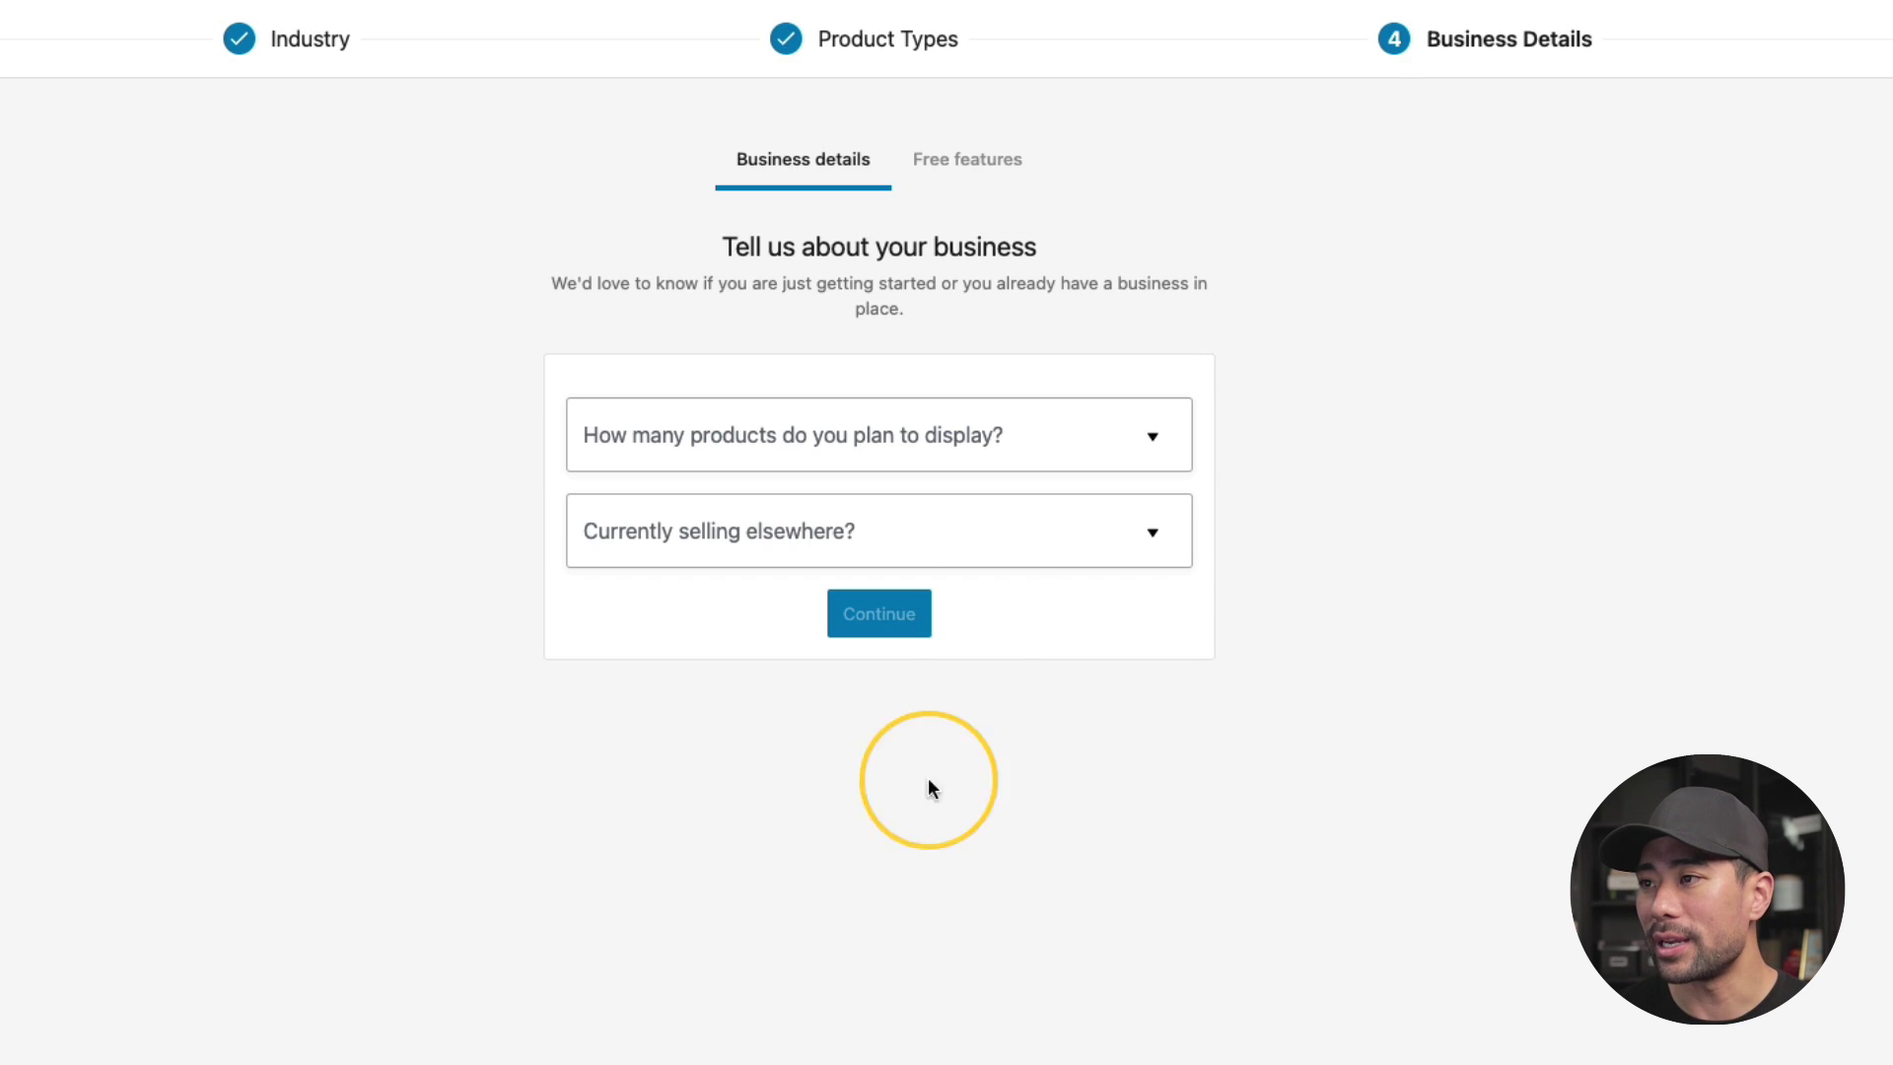
# Fill in the business details with 1 - 10 products and No for currently selling elsewhere, and continue to the free features
pyautogui.click(789, 445)
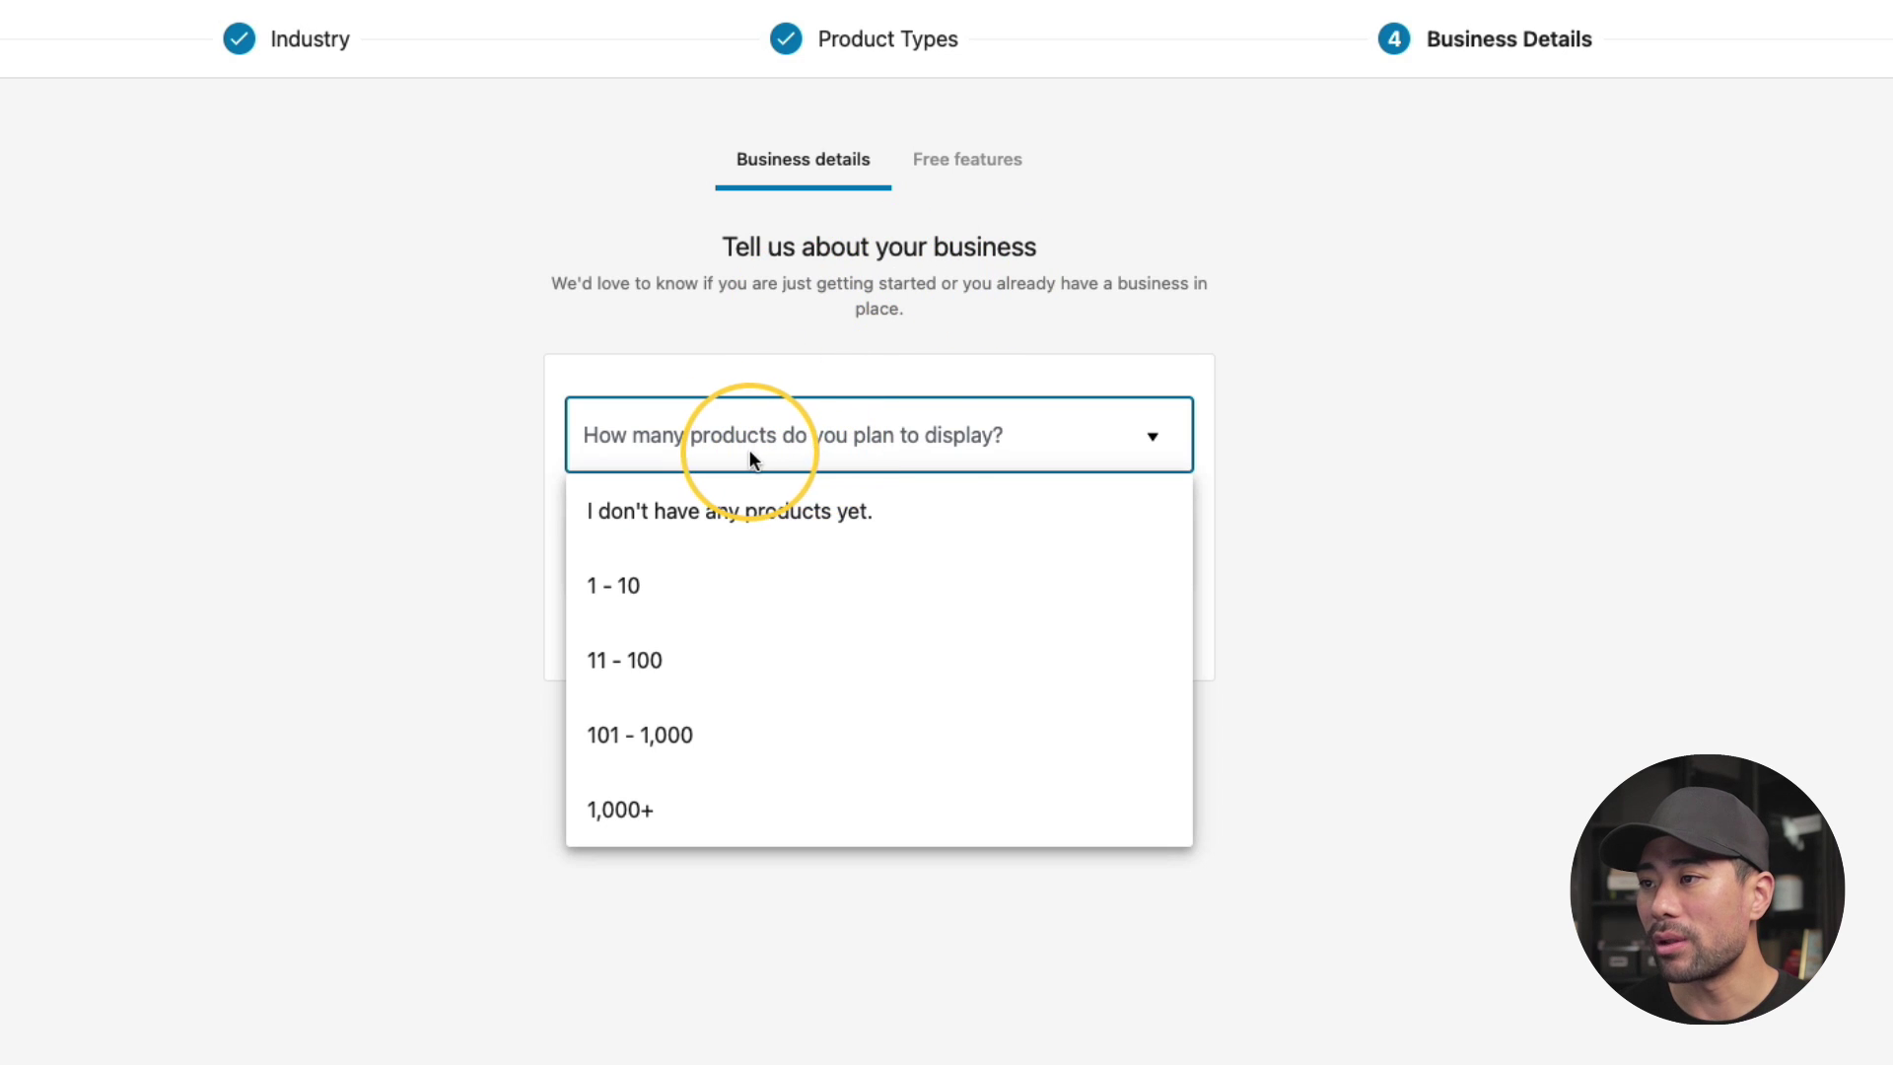
pyautogui.click(644, 604)
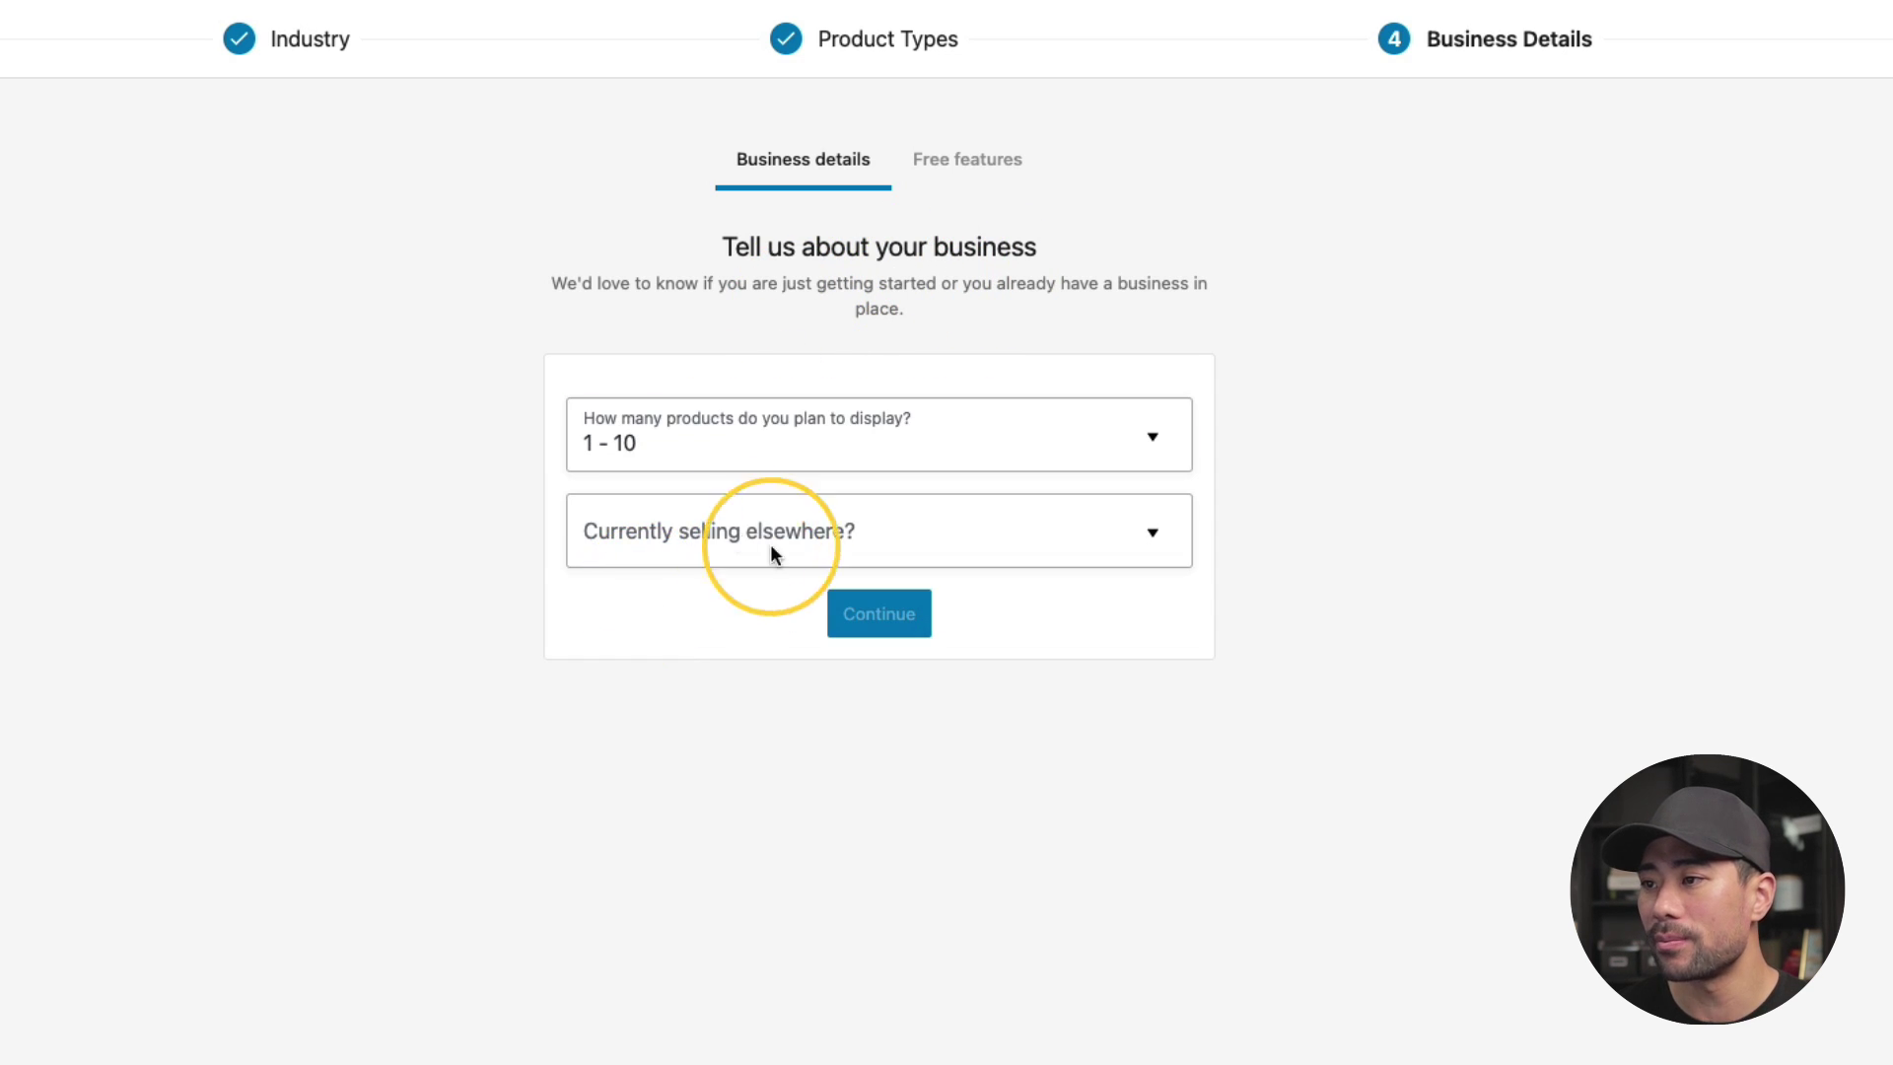
pyautogui.click(720, 541)
pyautogui.click(659, 623)
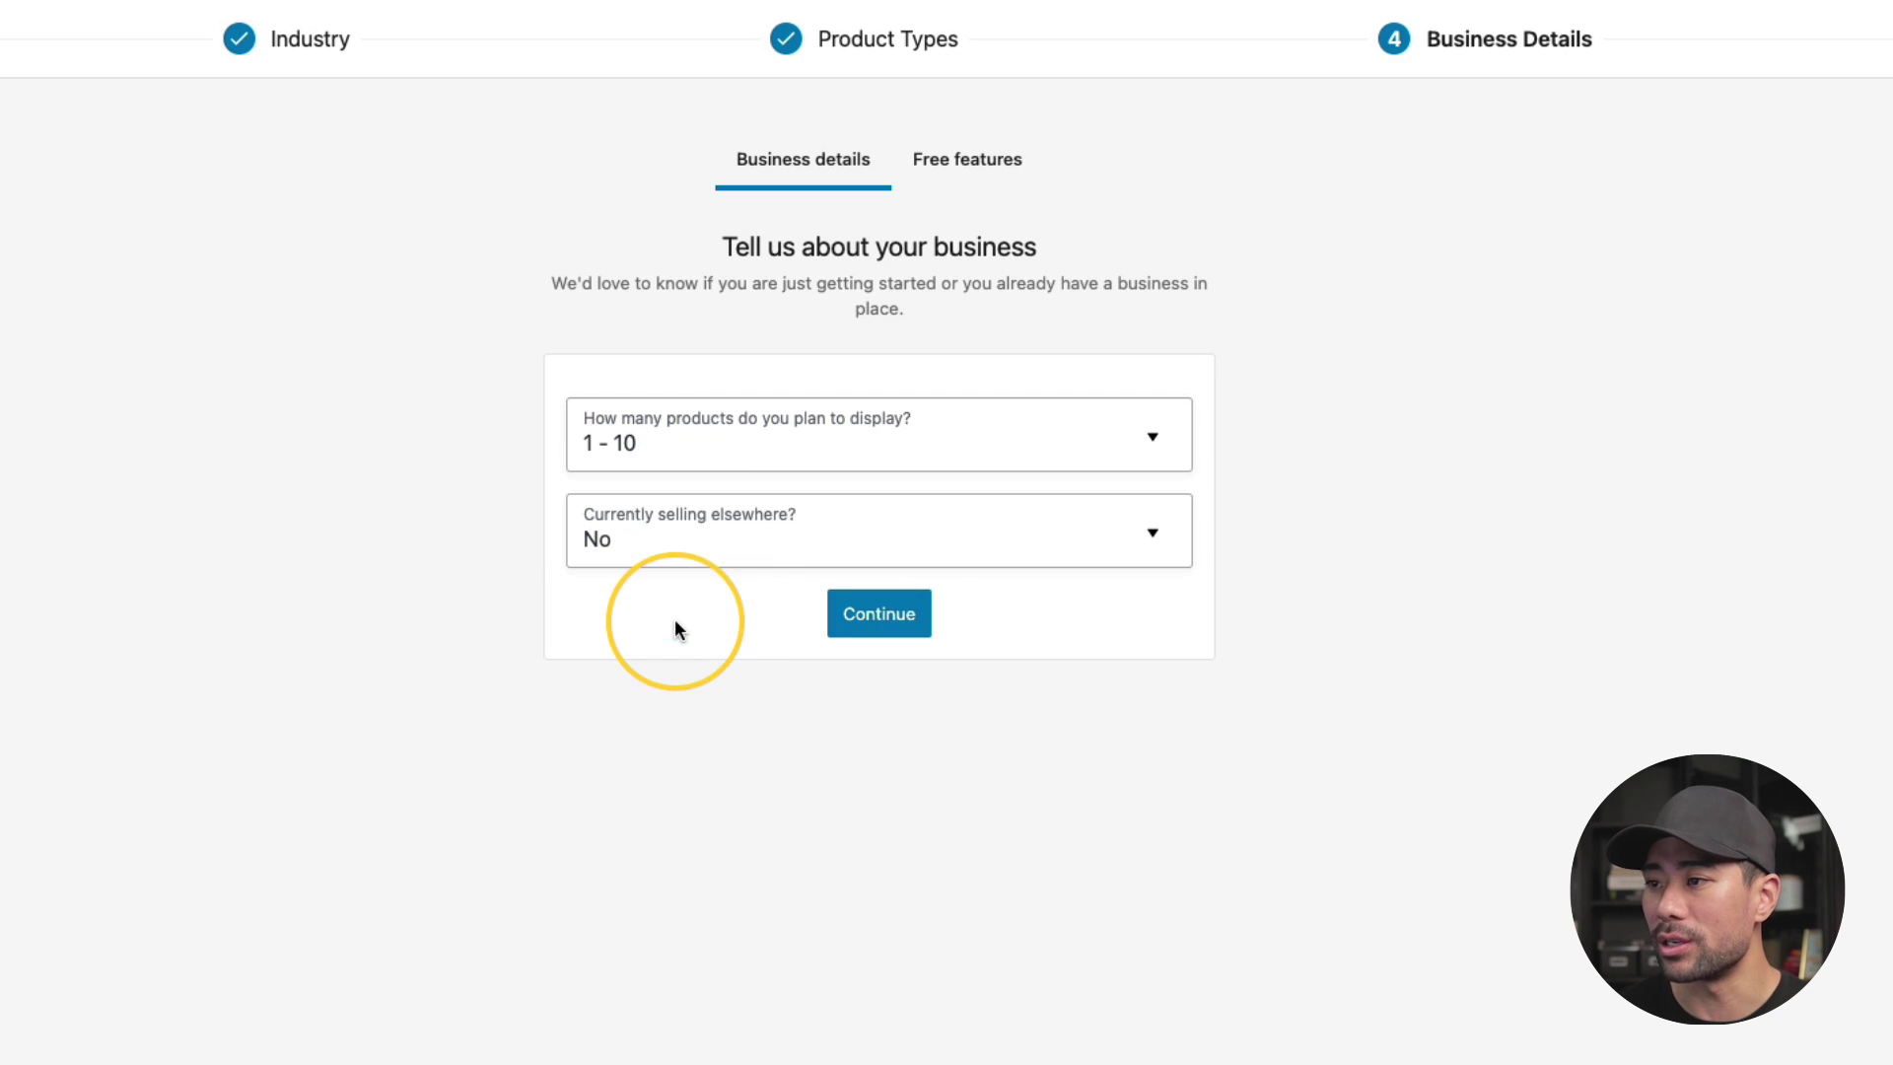
pyautogui.click(909, 619)
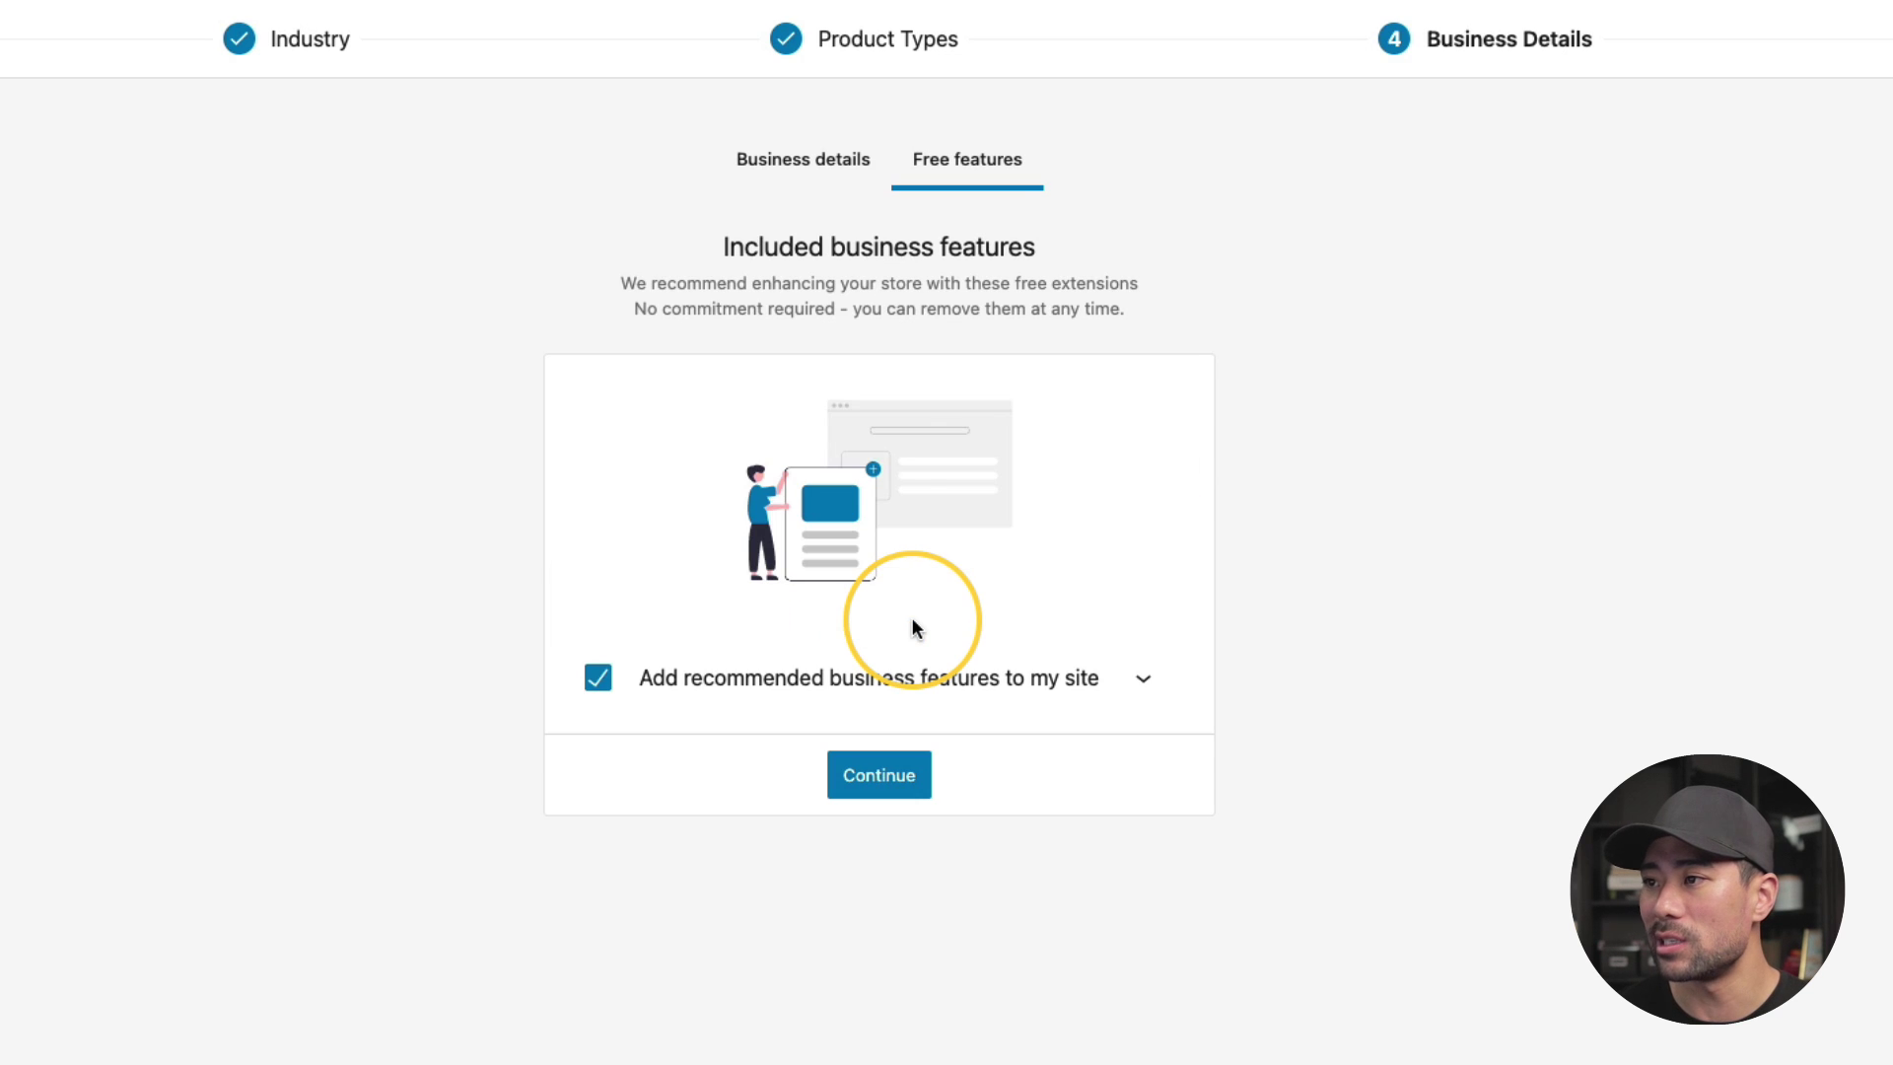
# Deselect all recommended business features, continue, and keep the active Astra theme for the store
pyautogui.click(1144, 680)
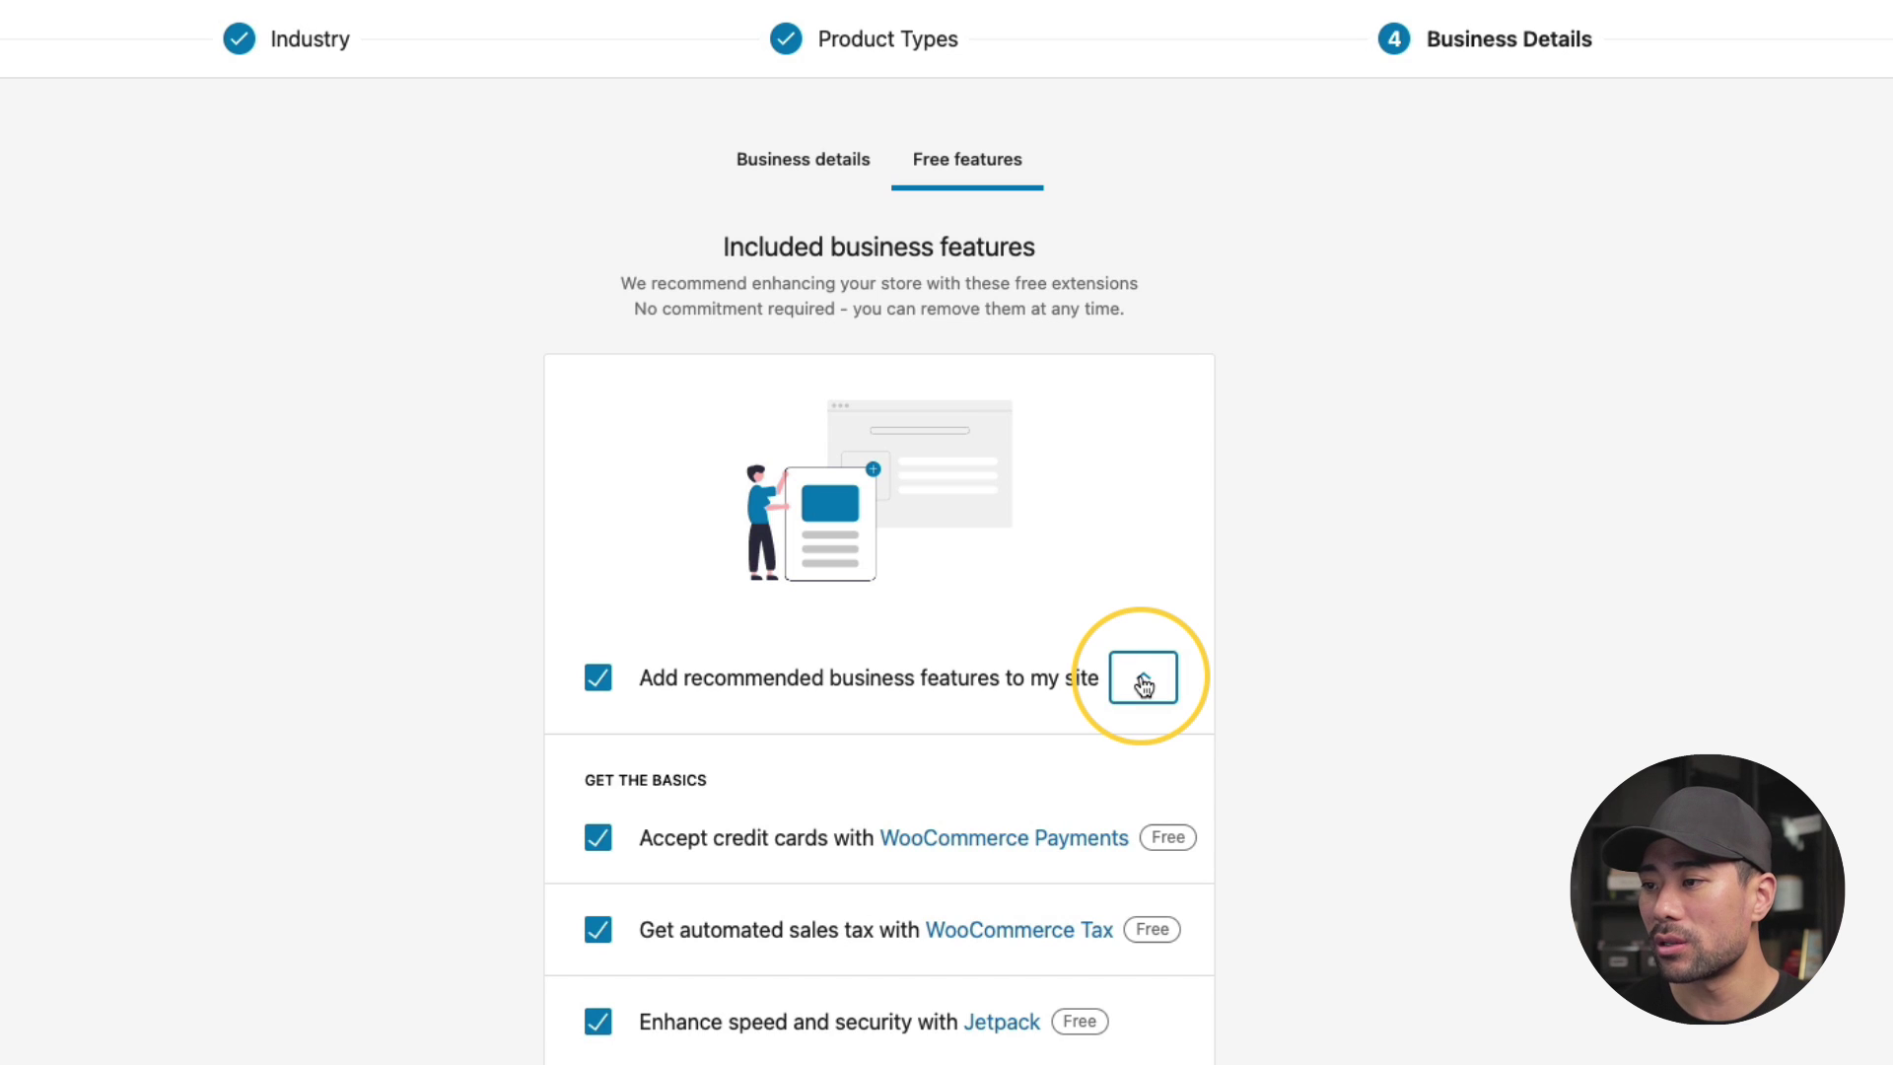
pyautogui.scroll(-4, 1086, 749)
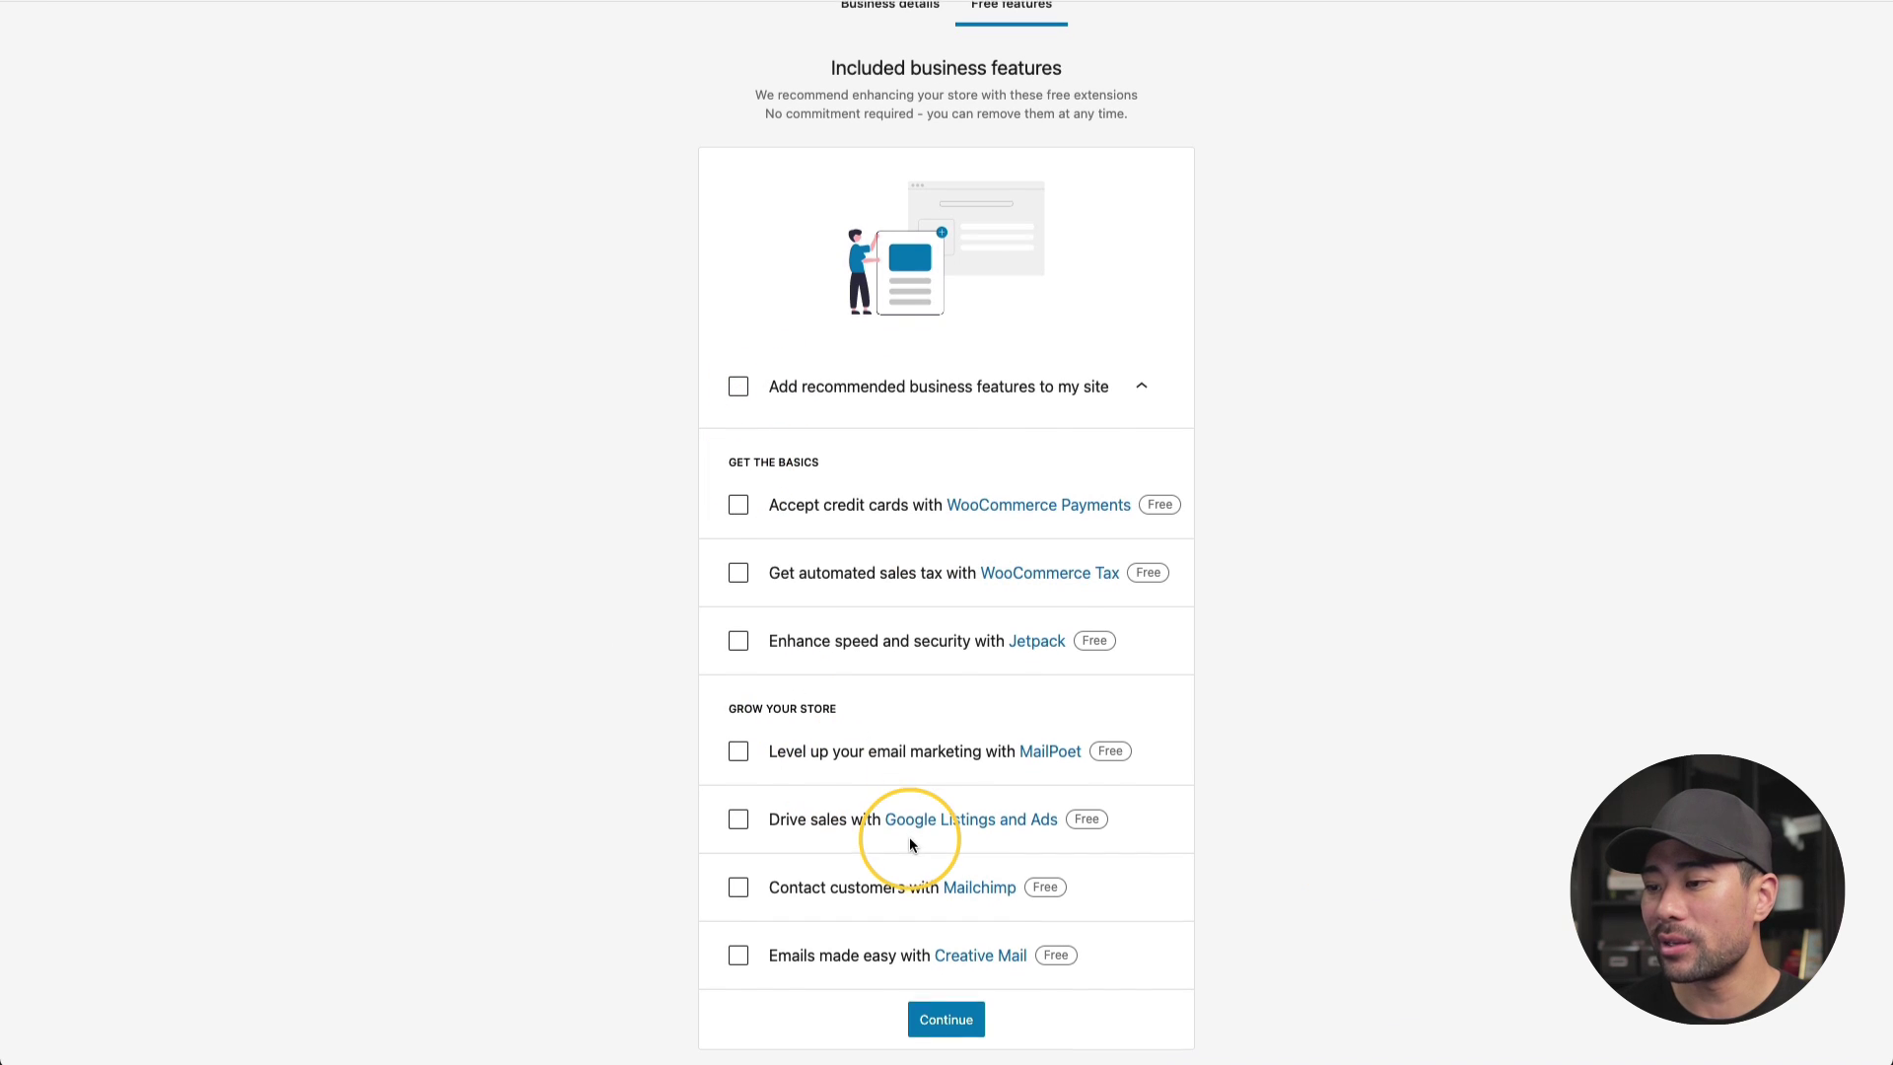
pyautogui.click(952, 1033)
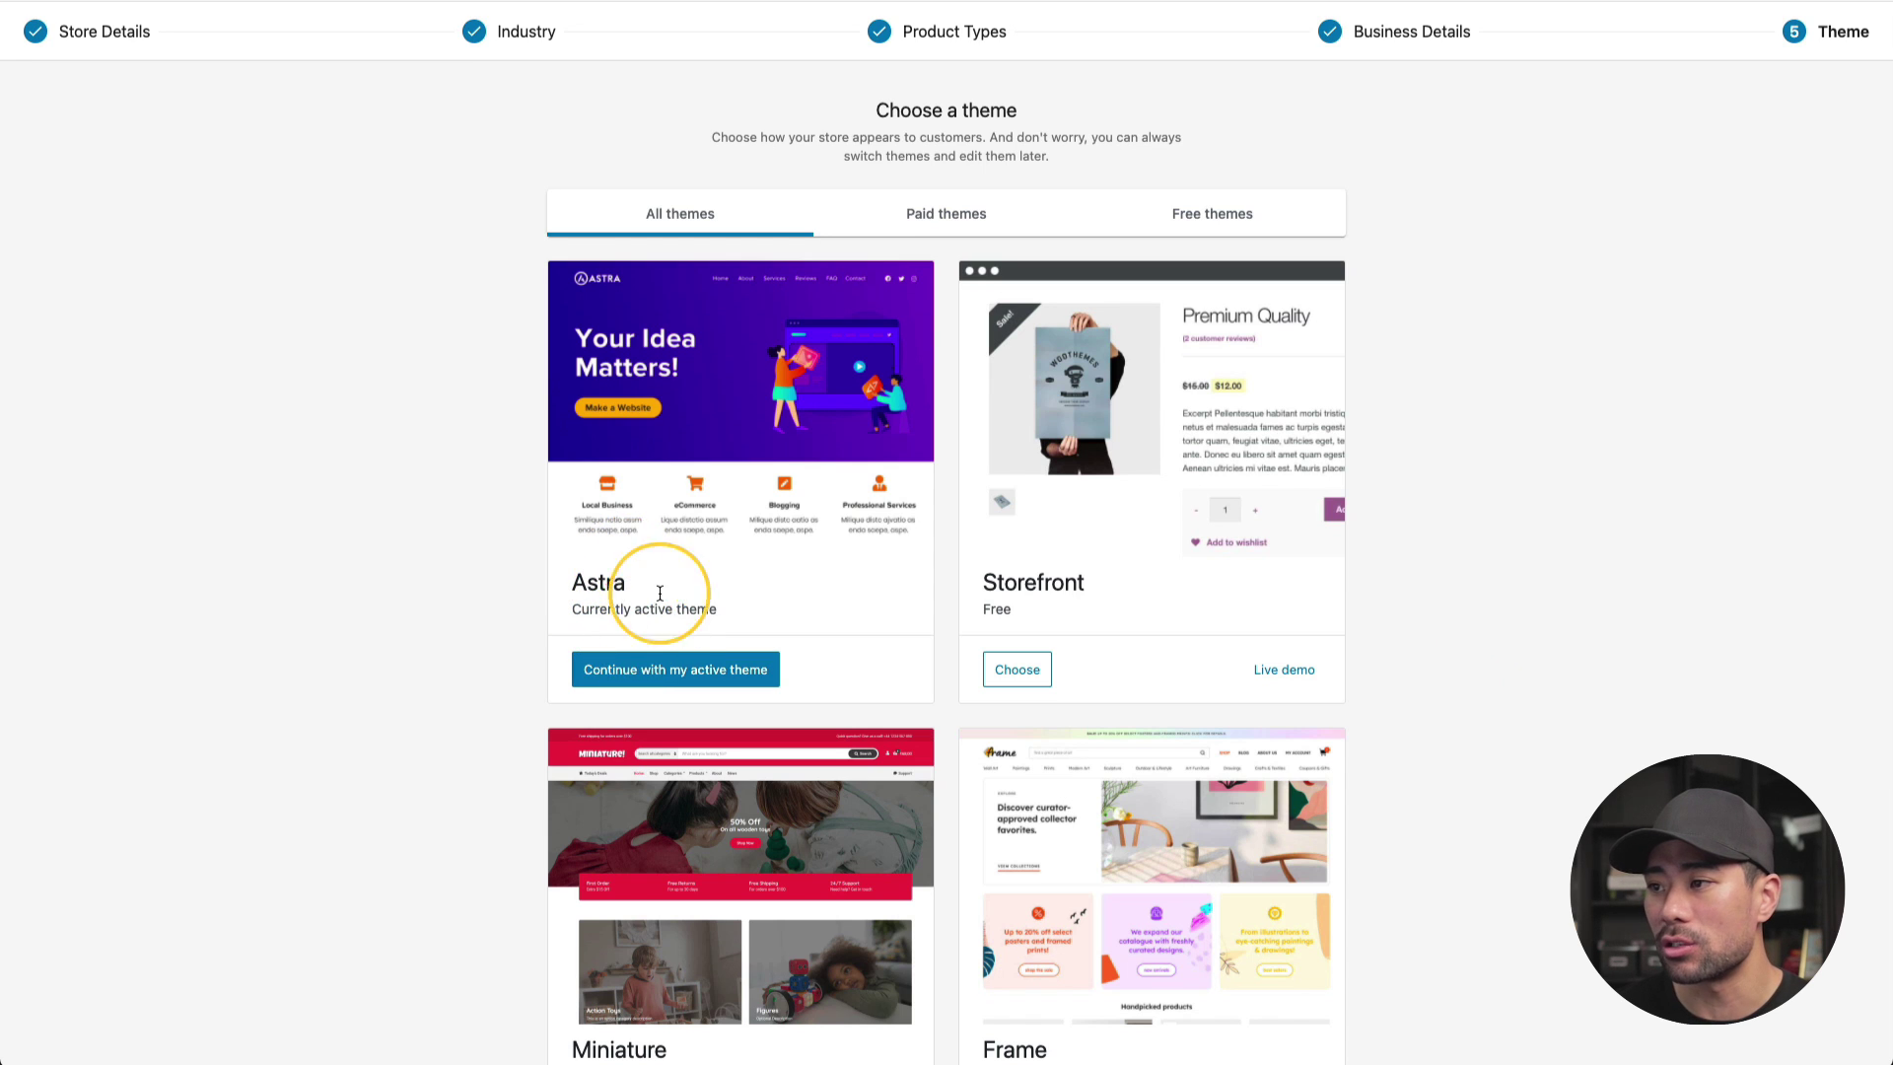
pyautogui.click(623, 680)
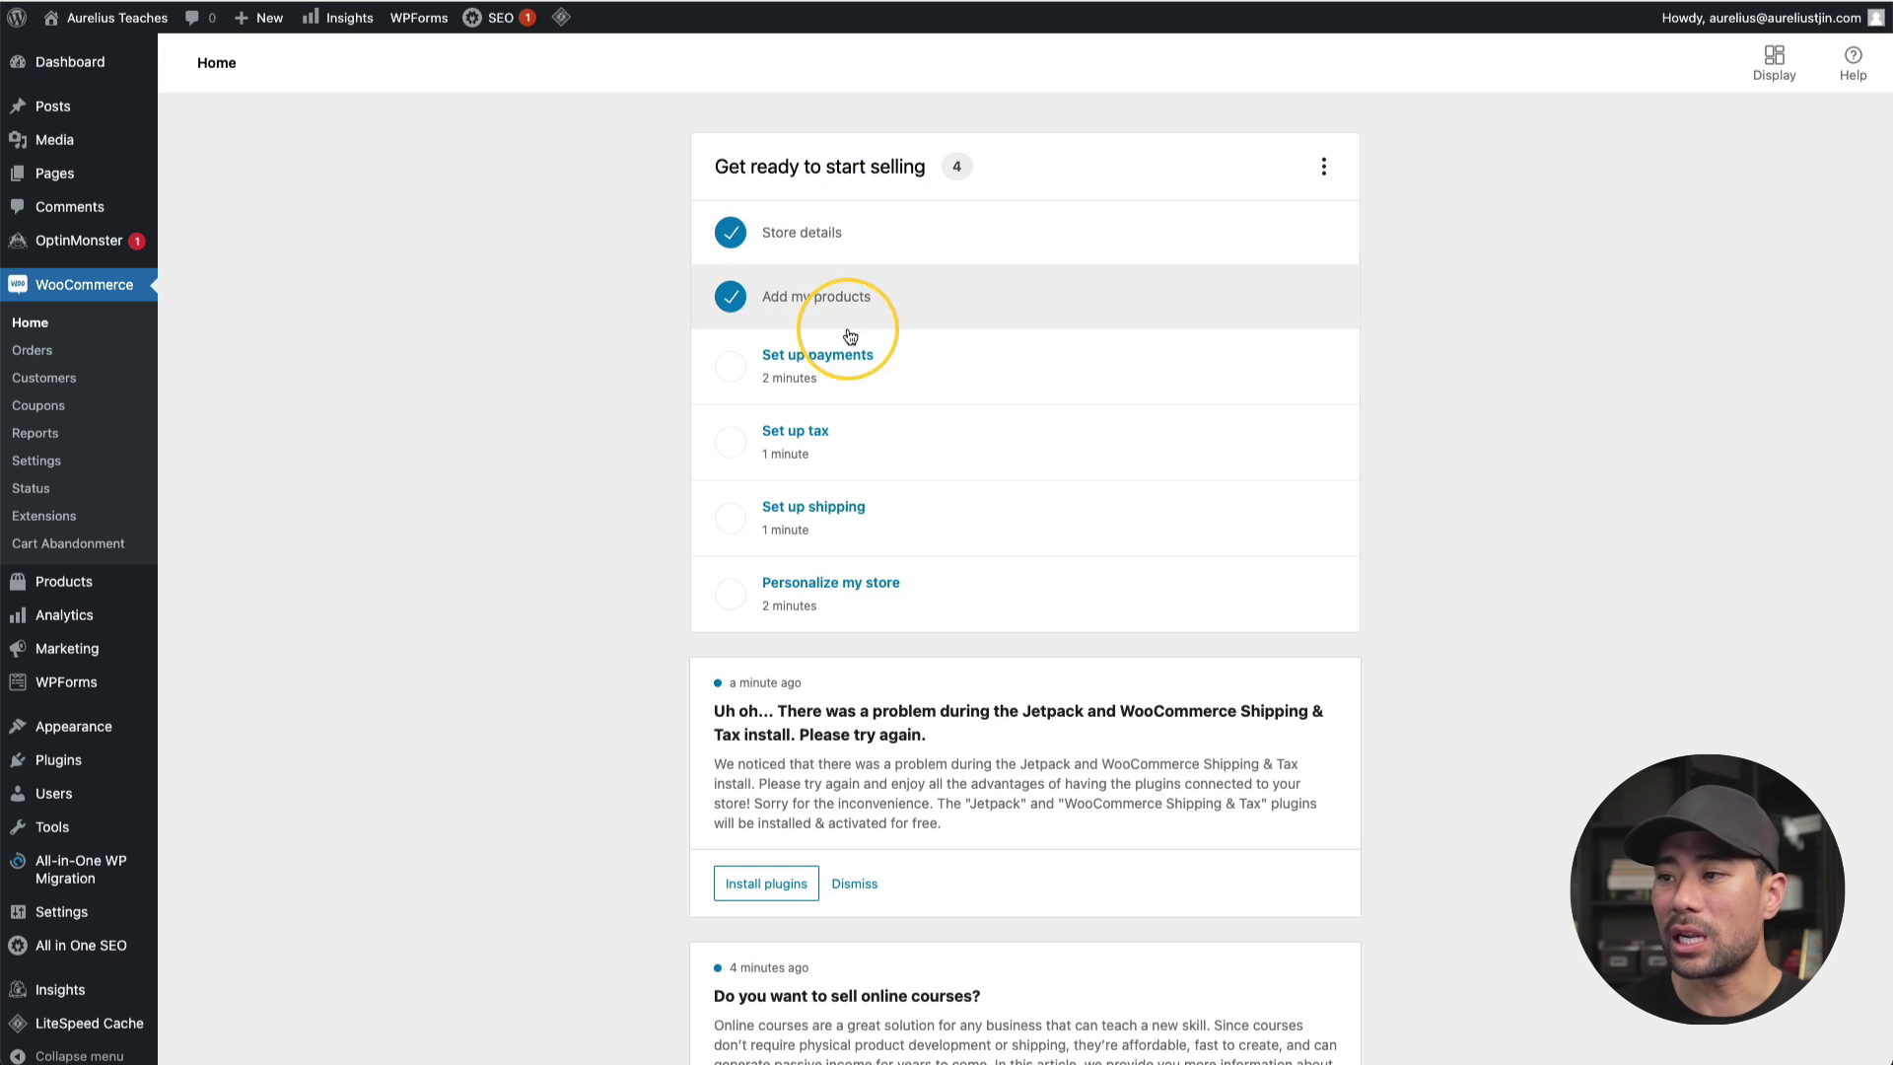
# Set up Stripe credit card payments for the store and open the Stripe dashboard through the Stripe account link to obtain the API keys
pyautogui.click(833, 364)
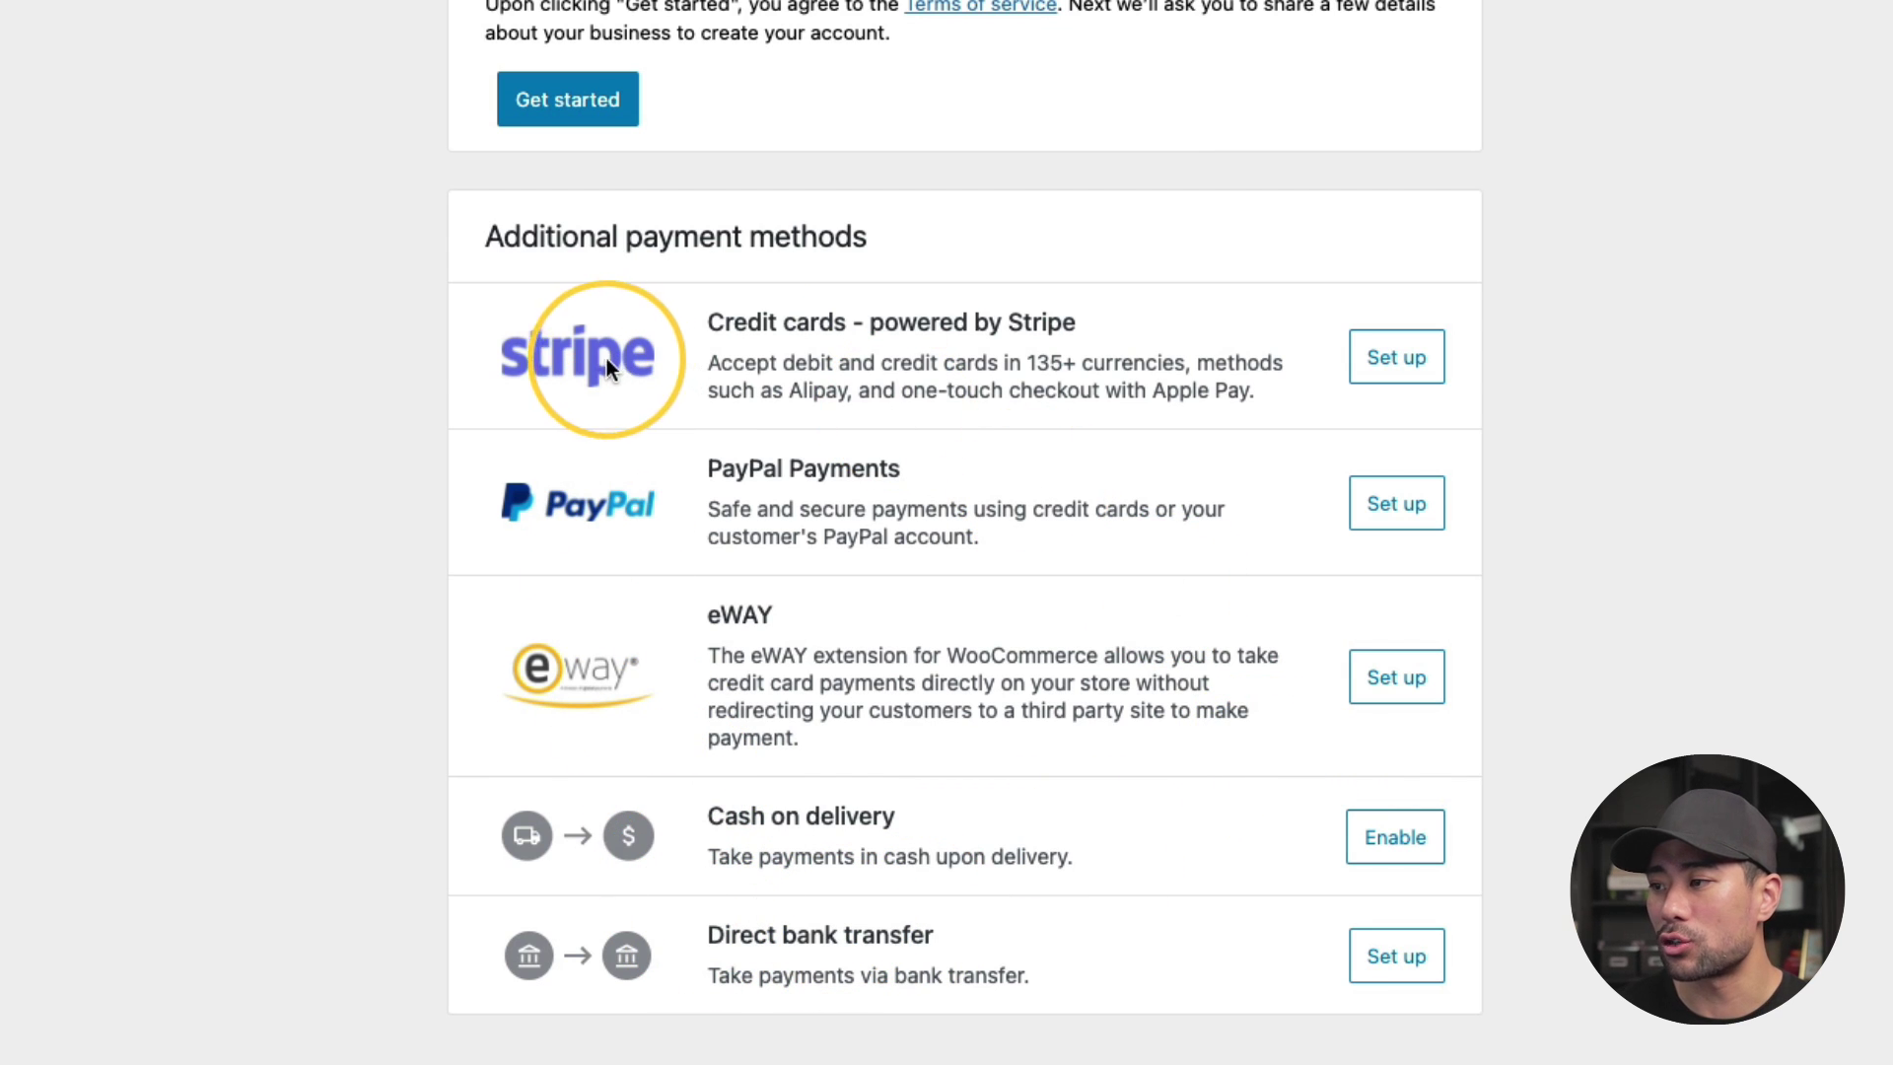
pyautogui.click(1401, 364)
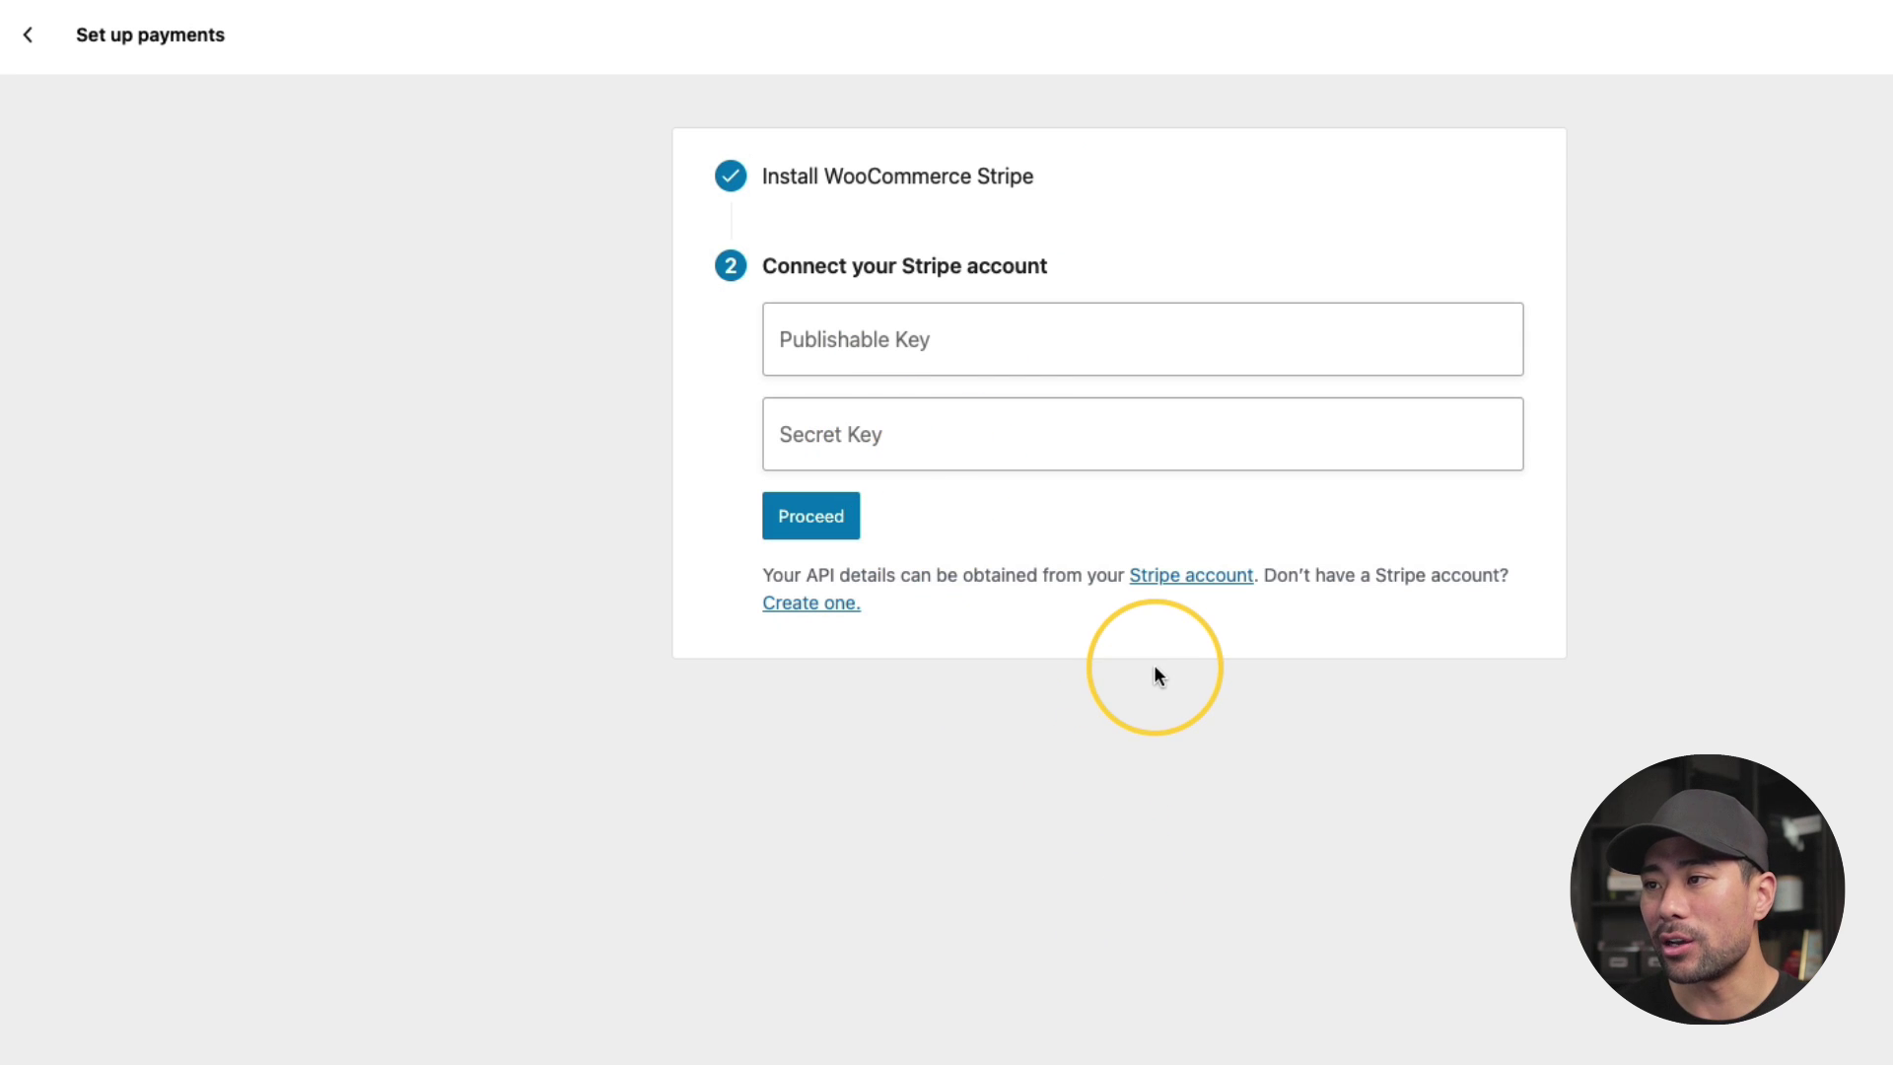
pyautogui.rightClick(1195, 585)
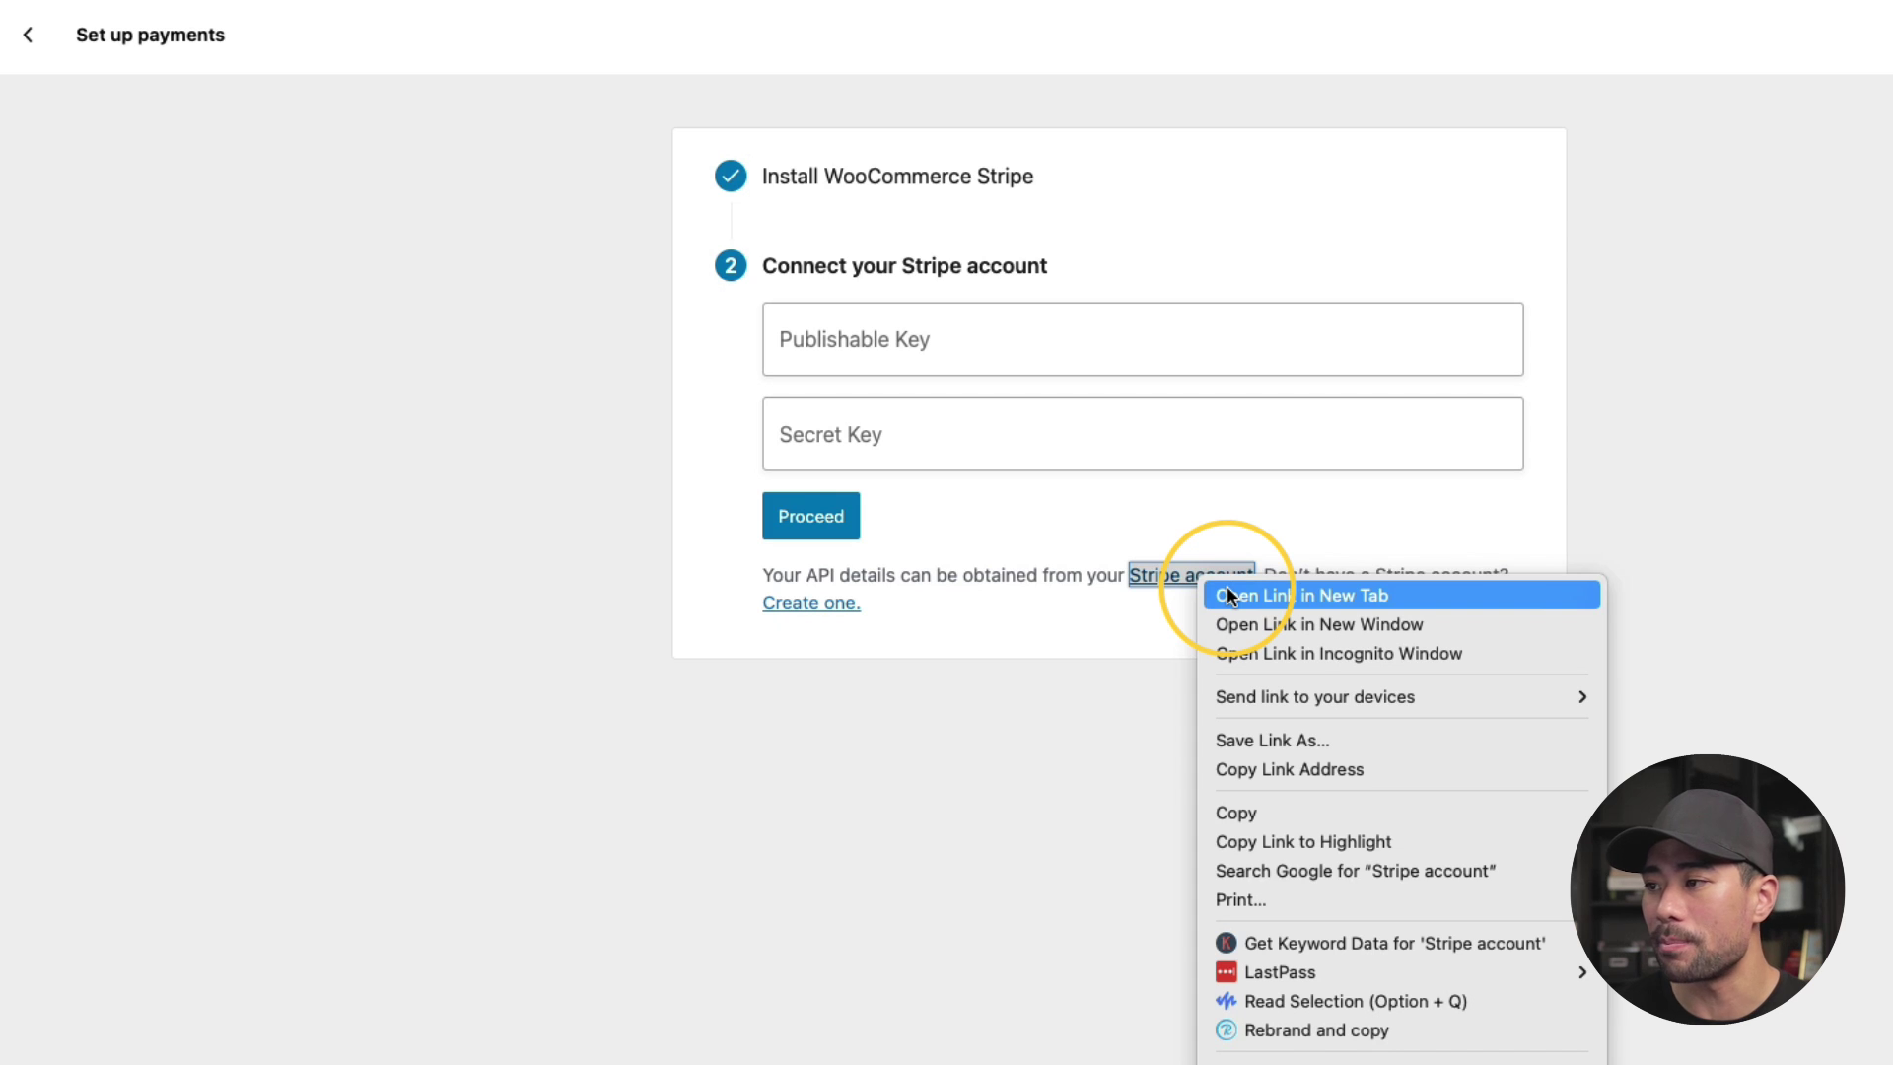
pyautogui.click(1227, 593)
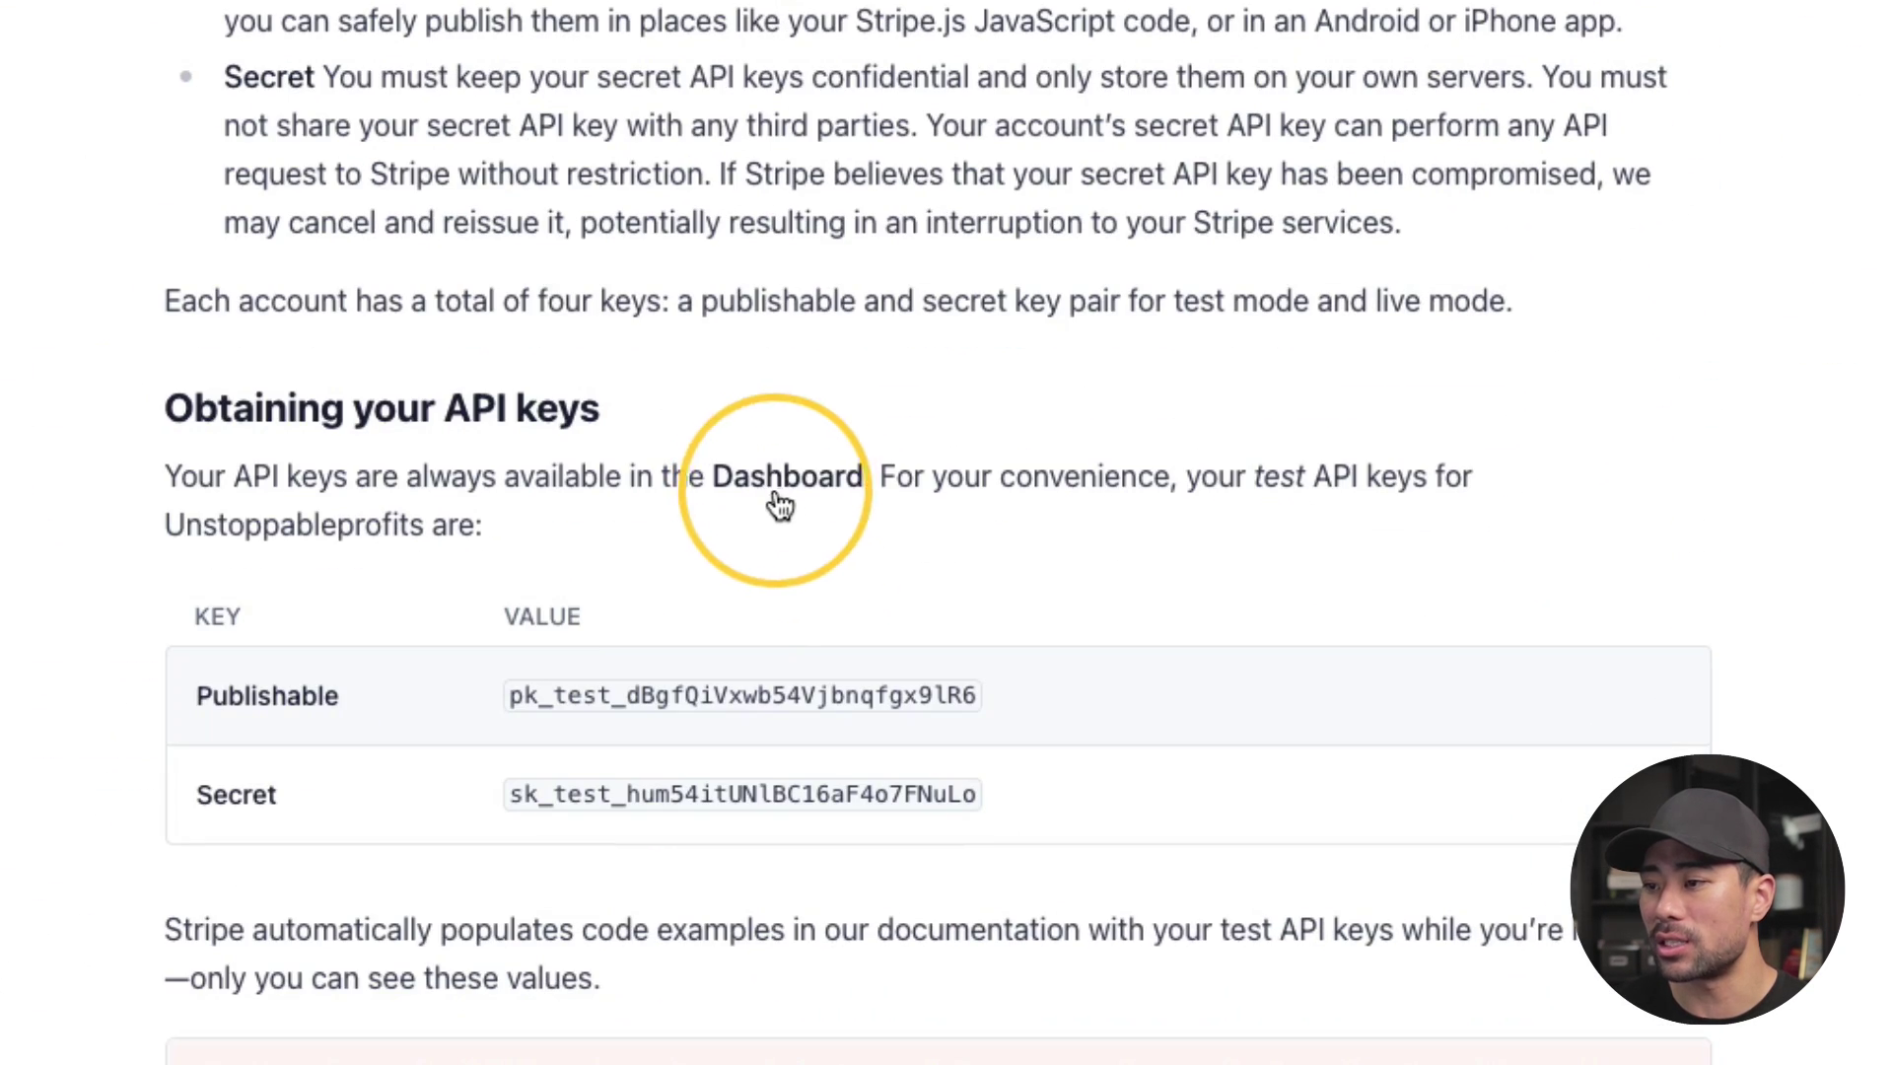
pyautogui.click(789, 482)
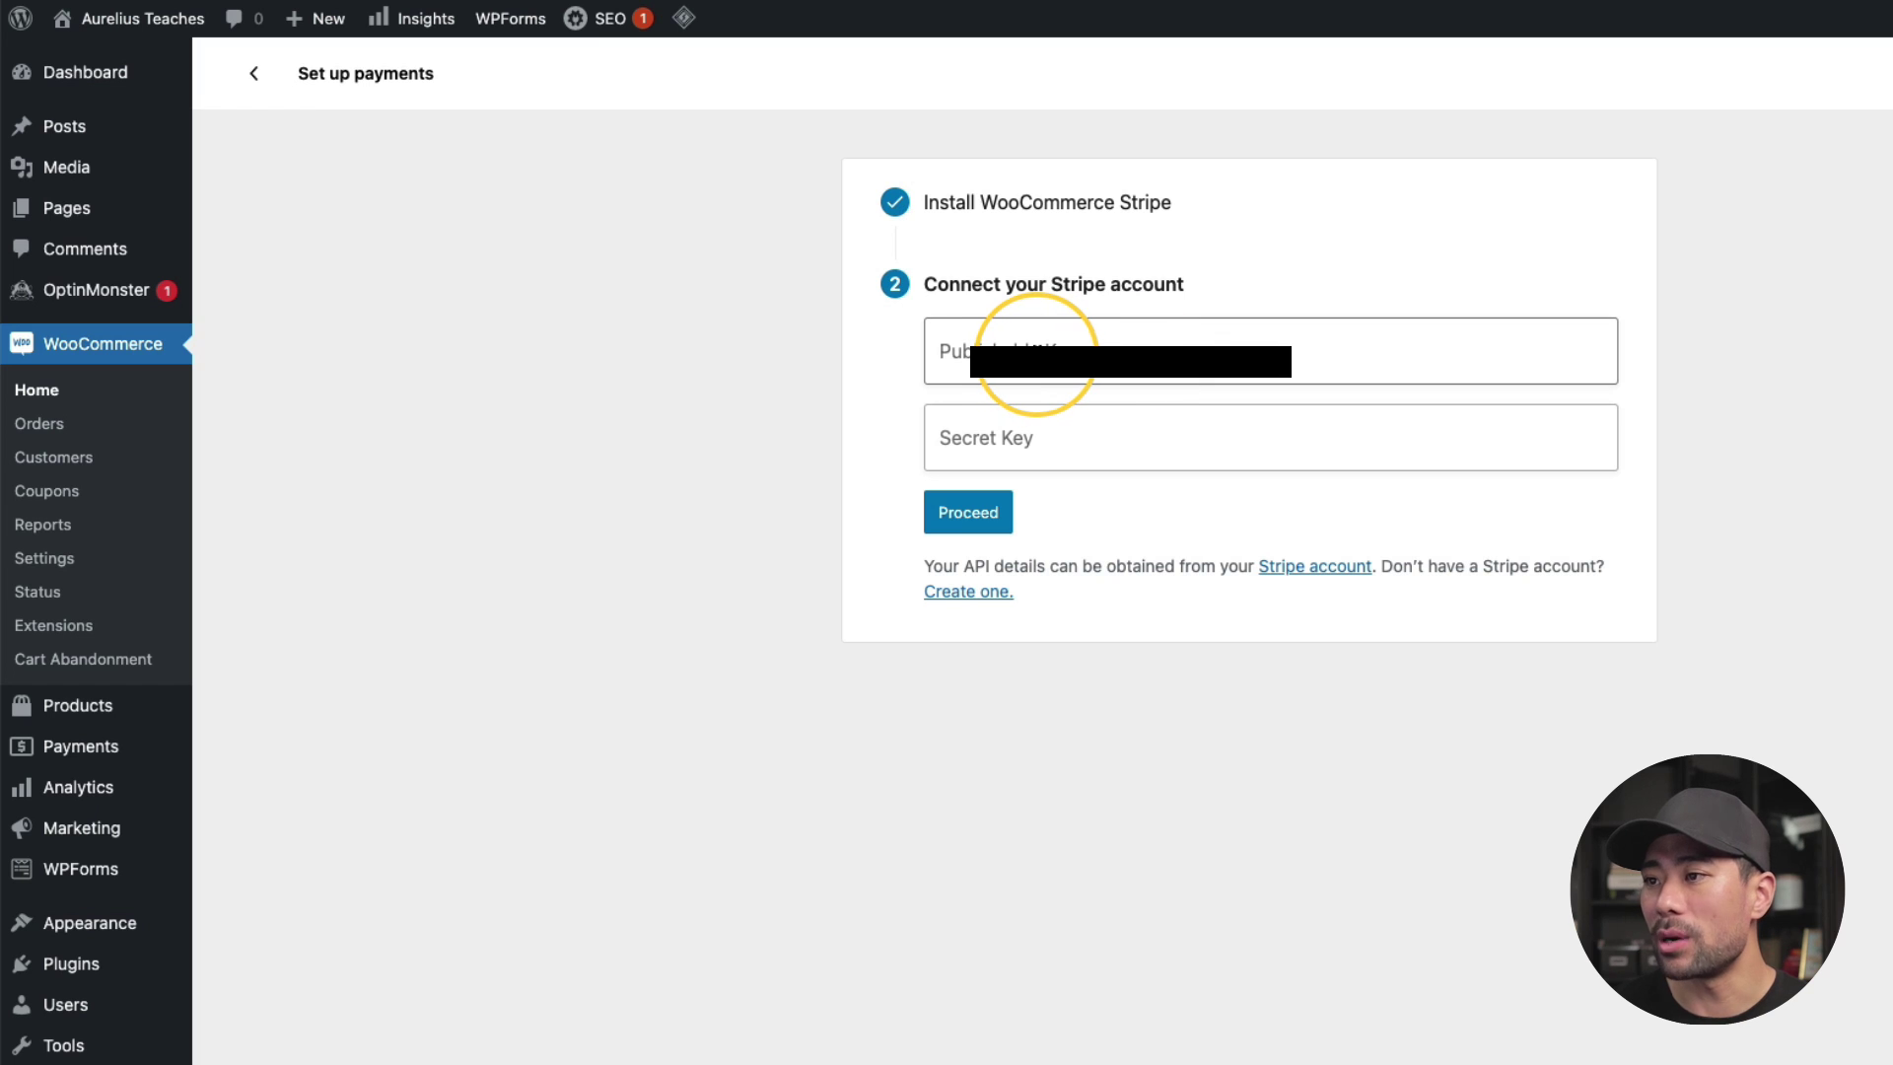
# Paste the Stripe publishable key and secret key into the account connection form and submit it
pyautogui.click(1036, 352)
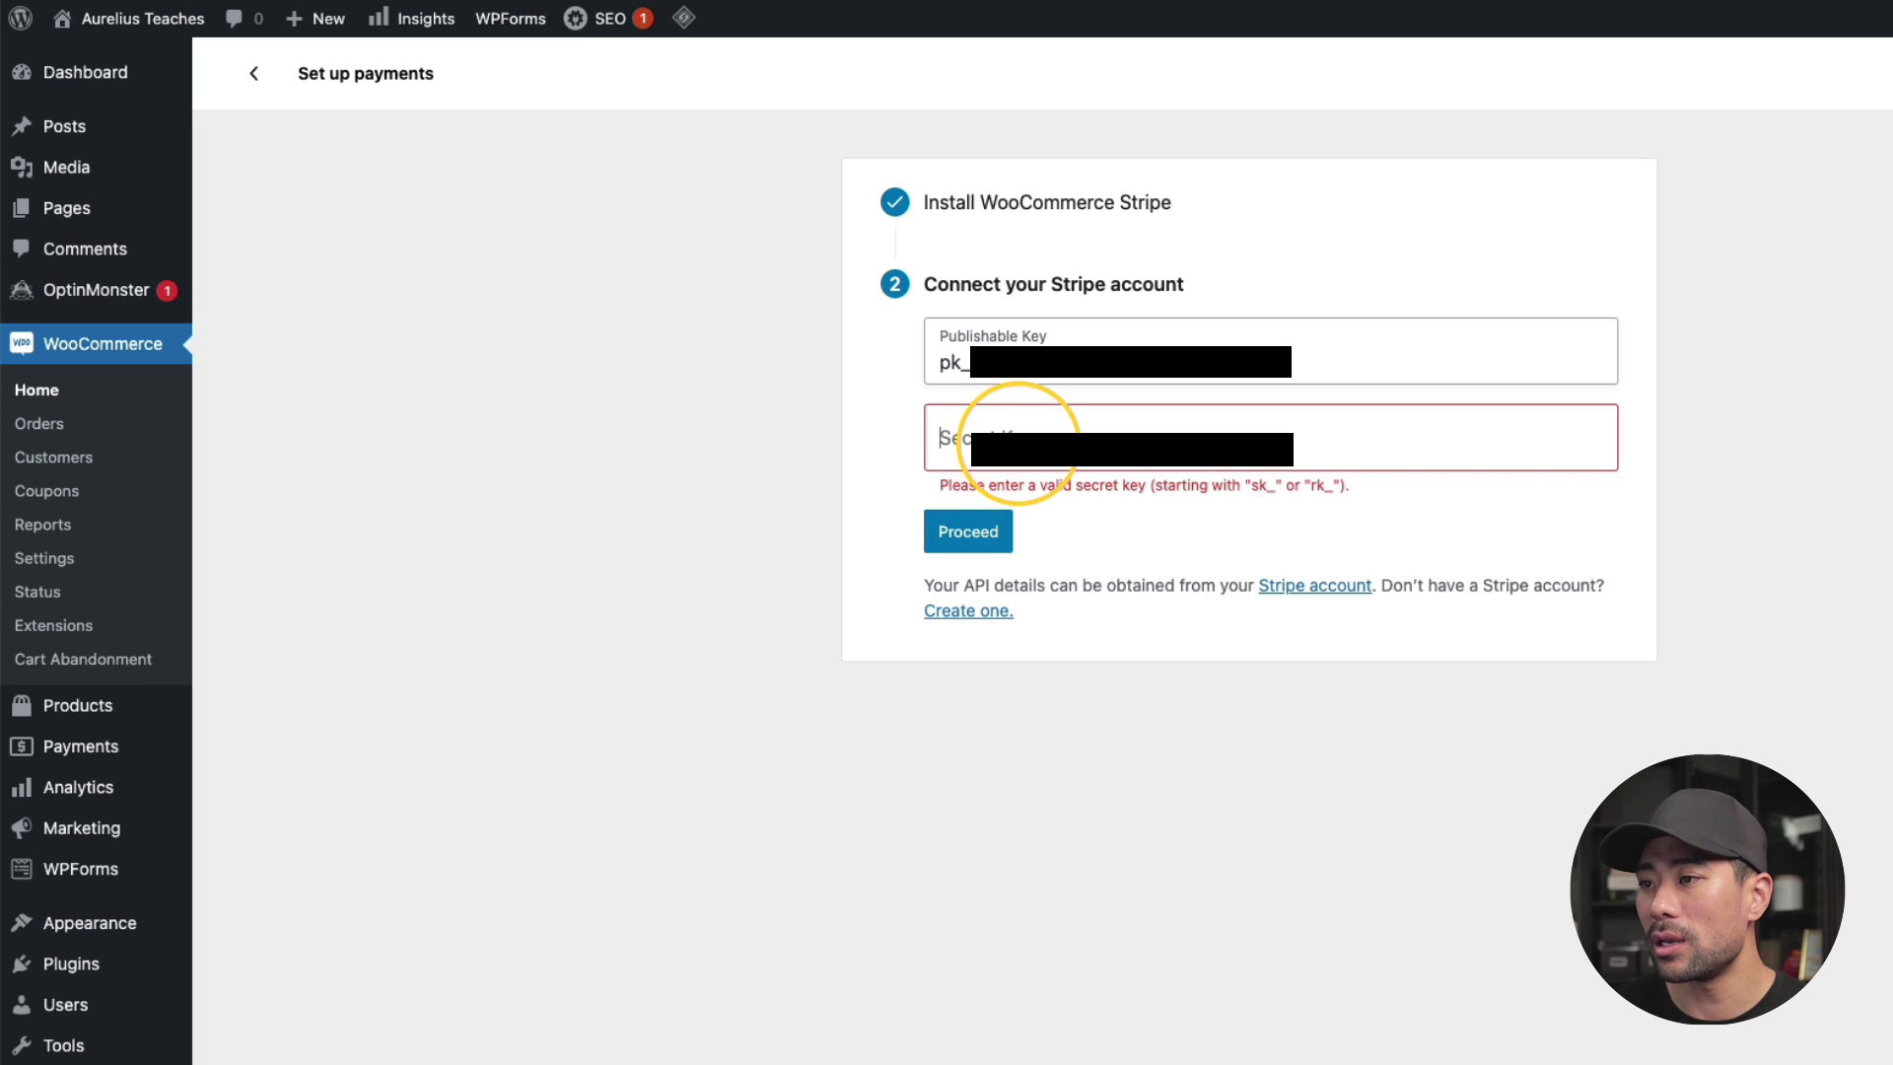
pyautogui.click(1035, 424)
pyautogui.hotkey('ctrl', 'v')
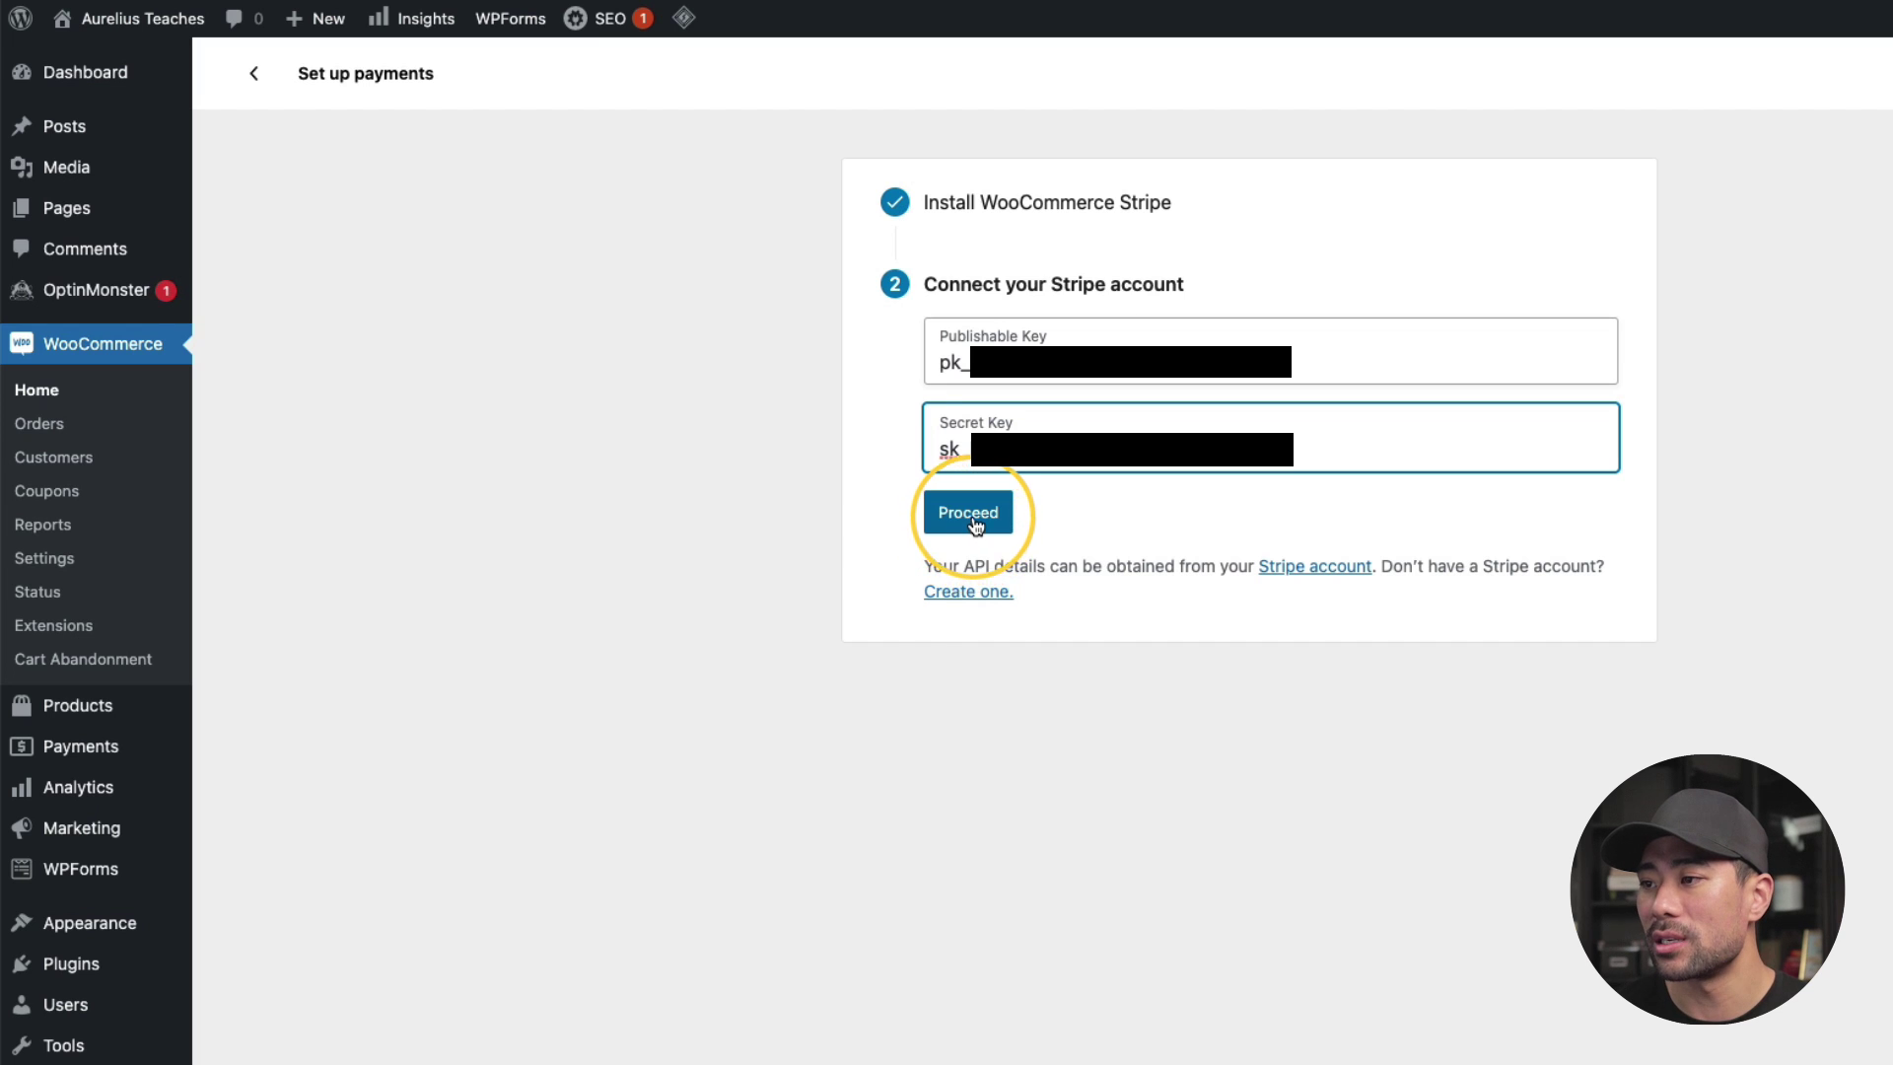
pyautogui.click(970, 515)
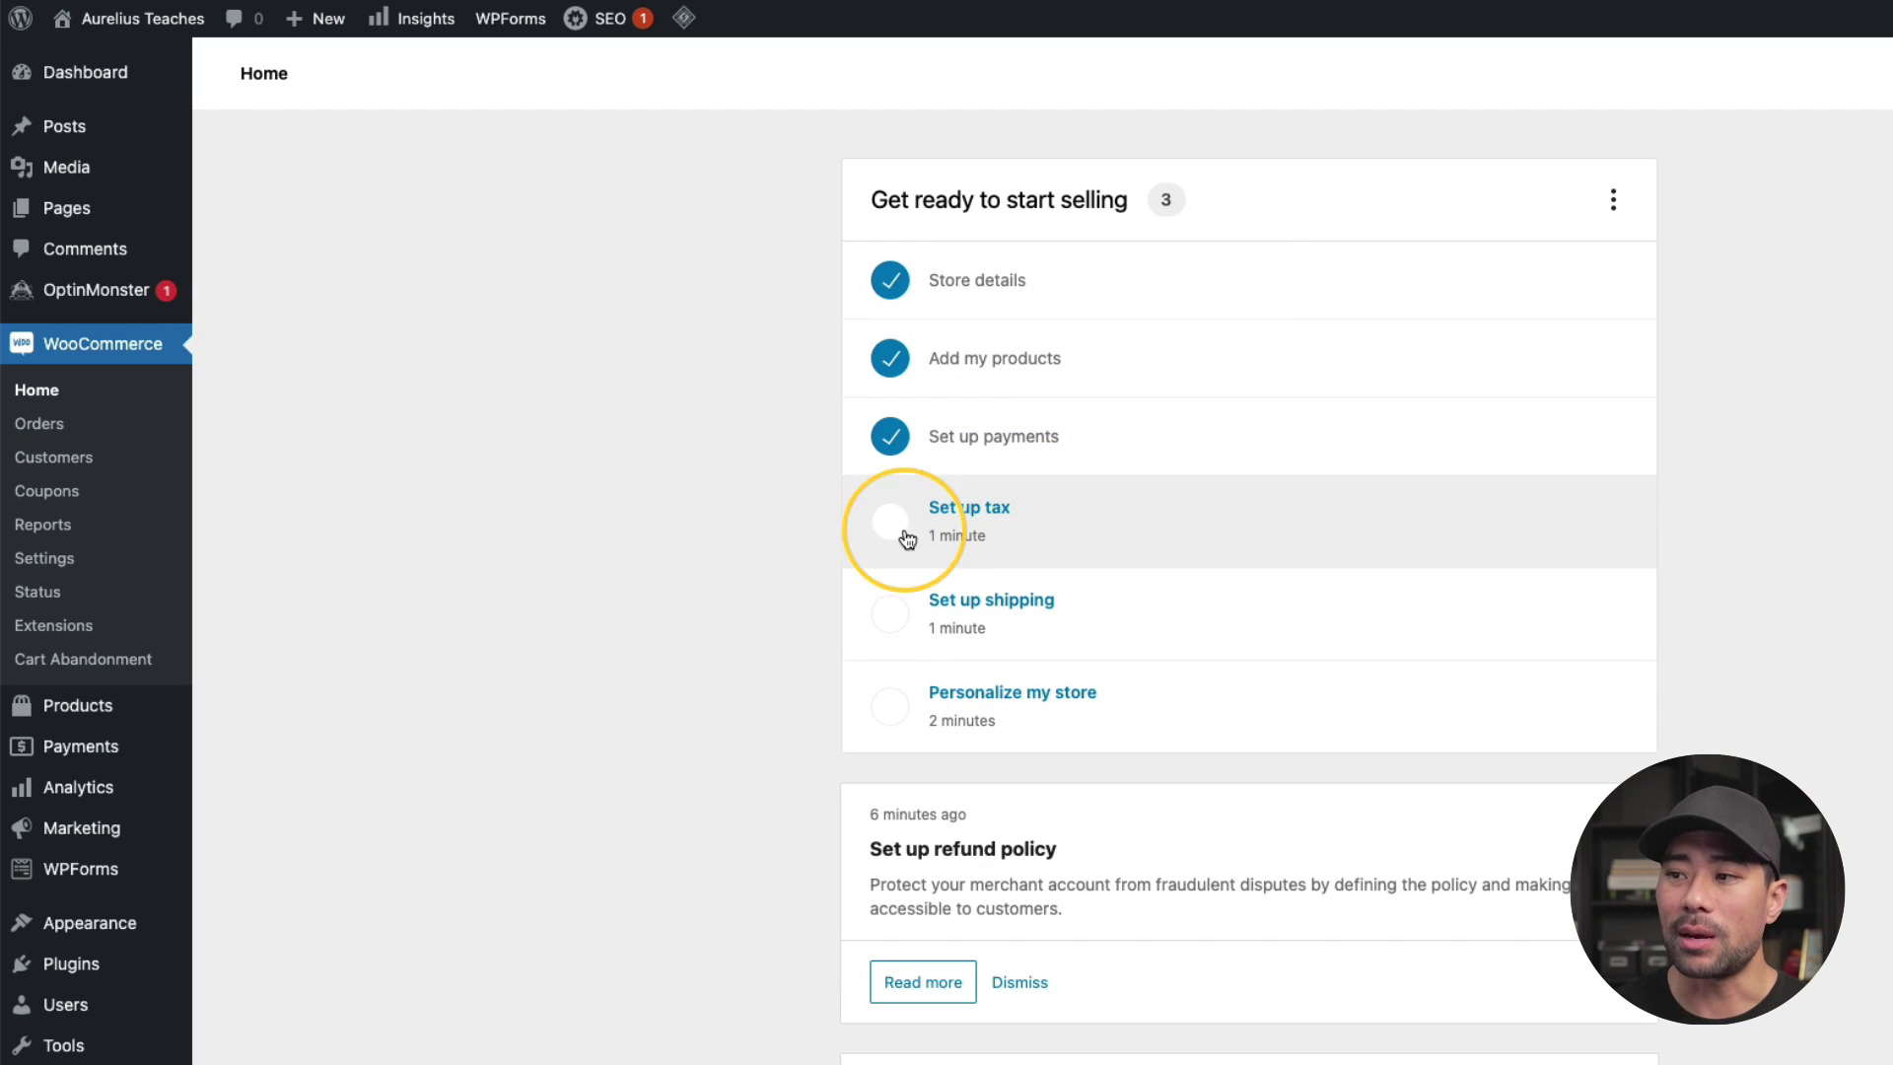
# Return to the store's payment setup task and look over the enabled and additional payment methods
pyautogui.click(989, 519)
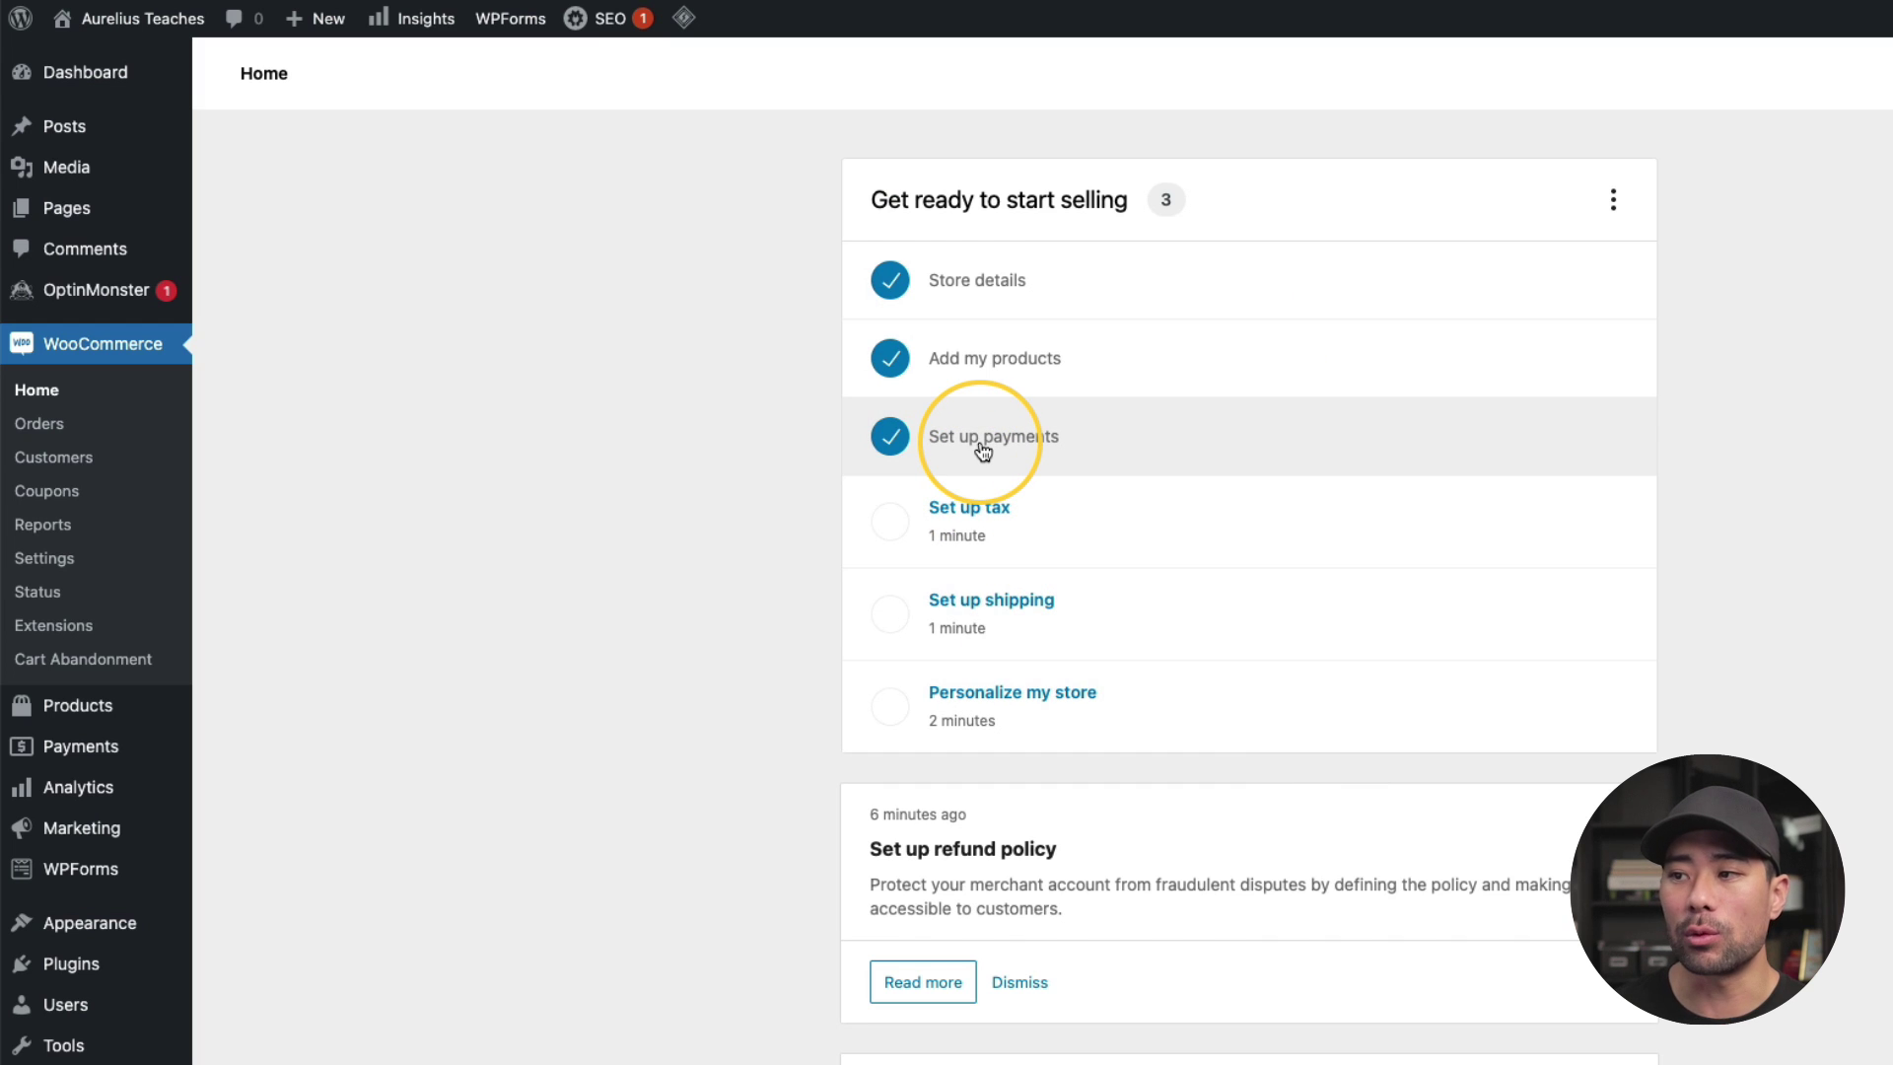
pyautogui.click(983, 441)
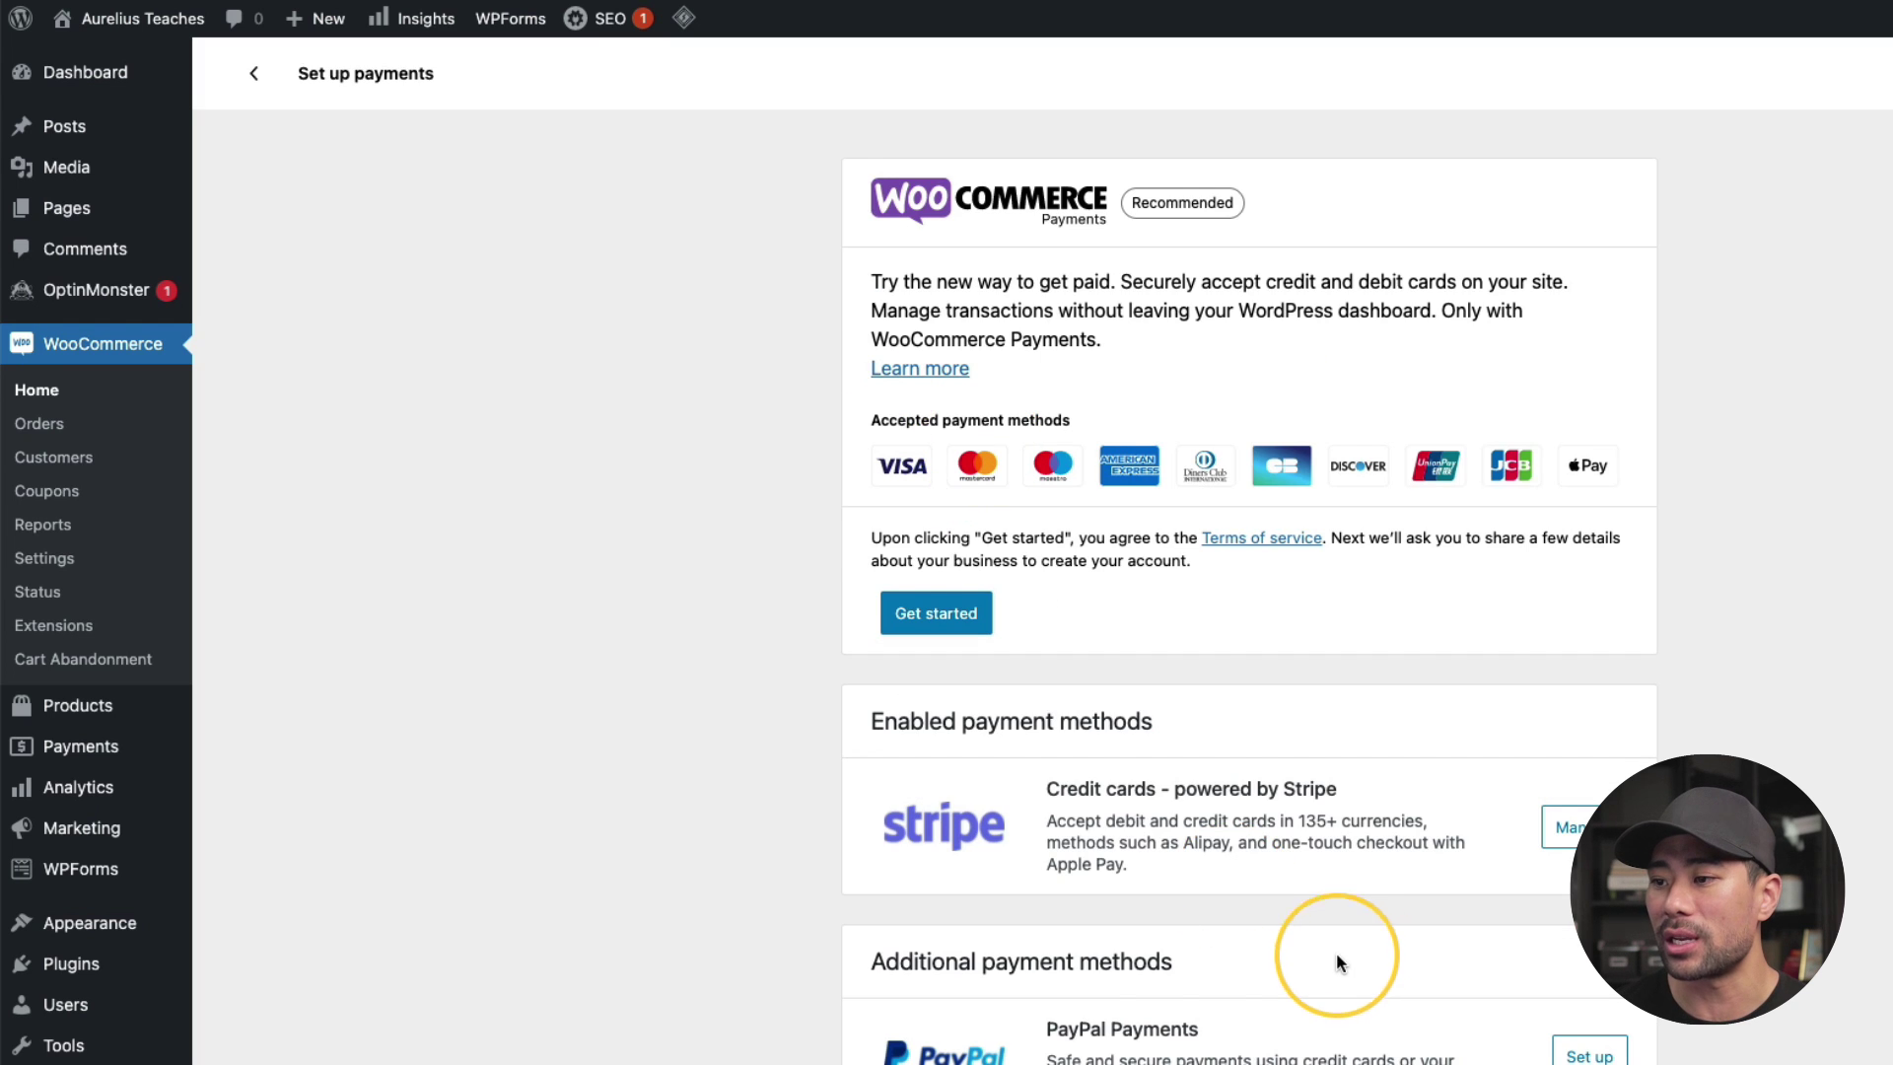
pyautogui.scroll(-1, 1339, 967)
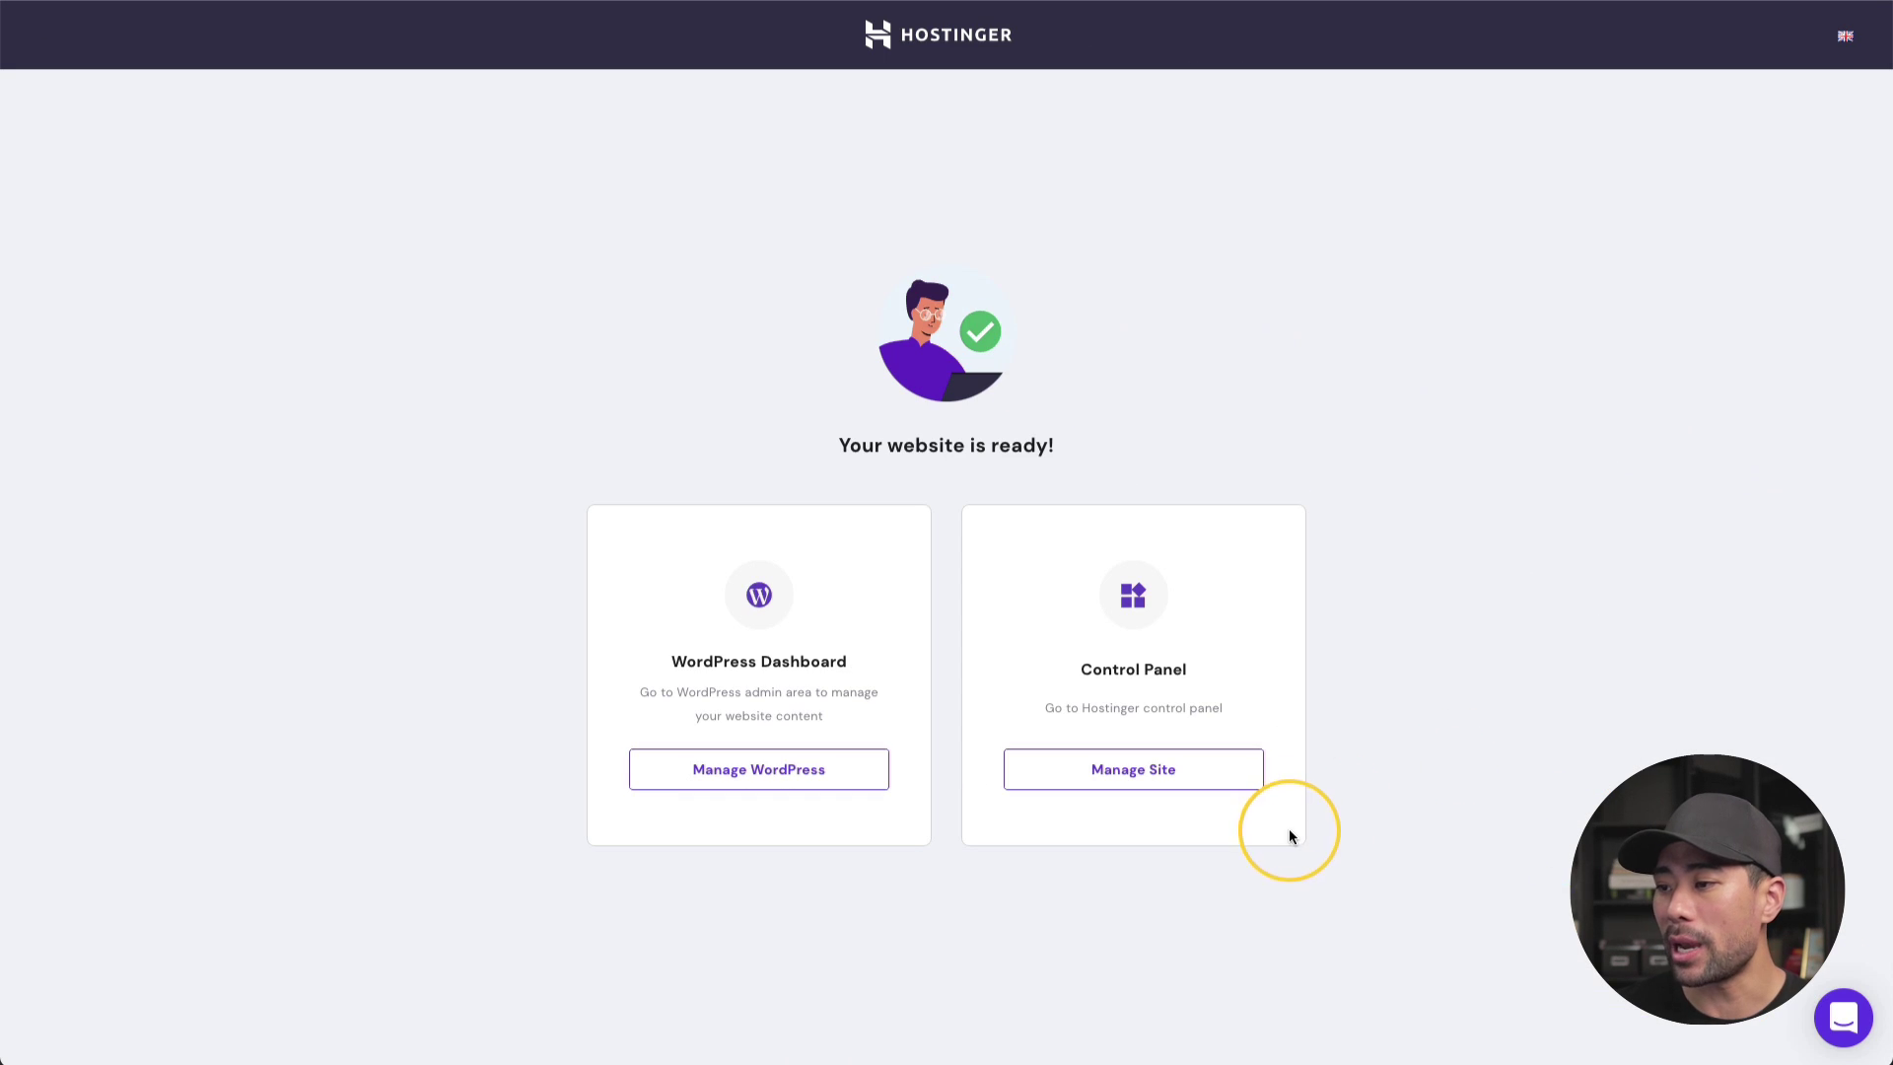
# Install the pending Lifetime SSL certificate on aureliusteaches.com from the Hostinger control panel and check the site's connection security in the browser
pyautogui.click(1126, 779)
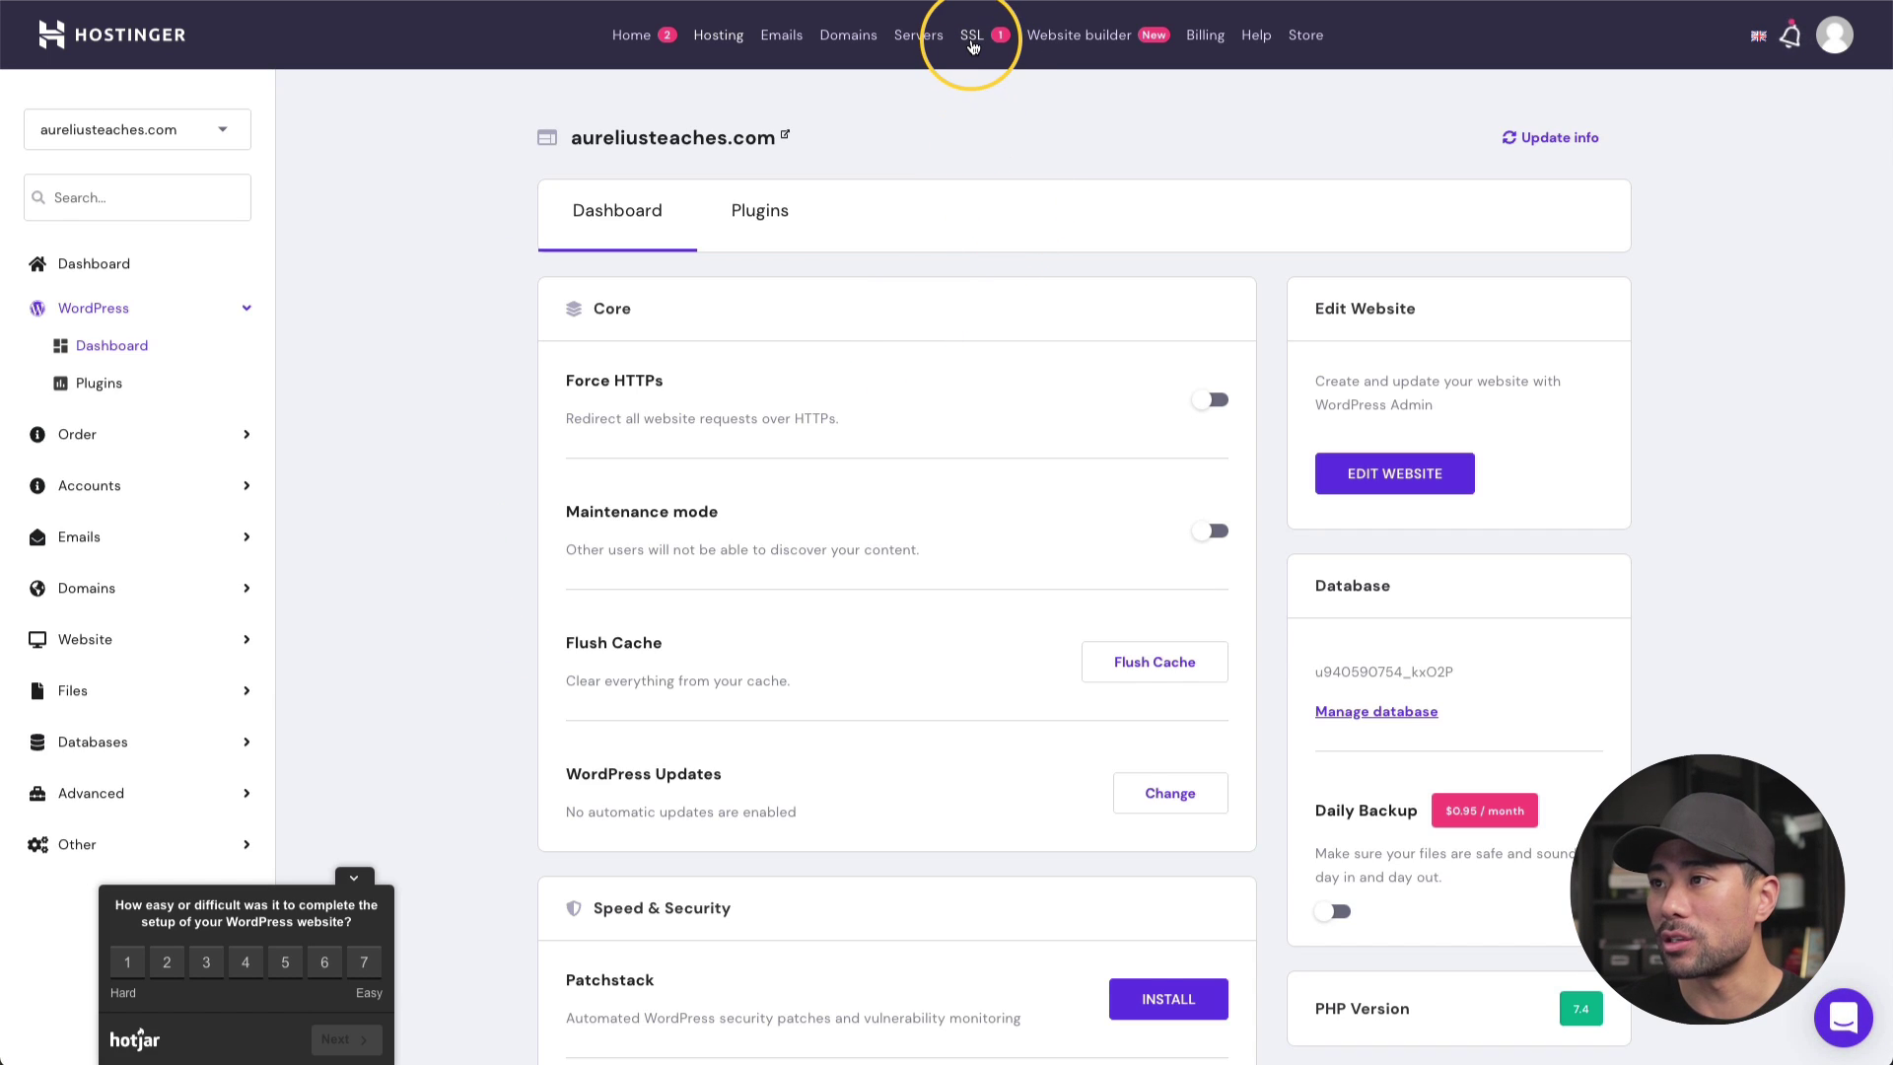
pyautogui.click(974, 43)
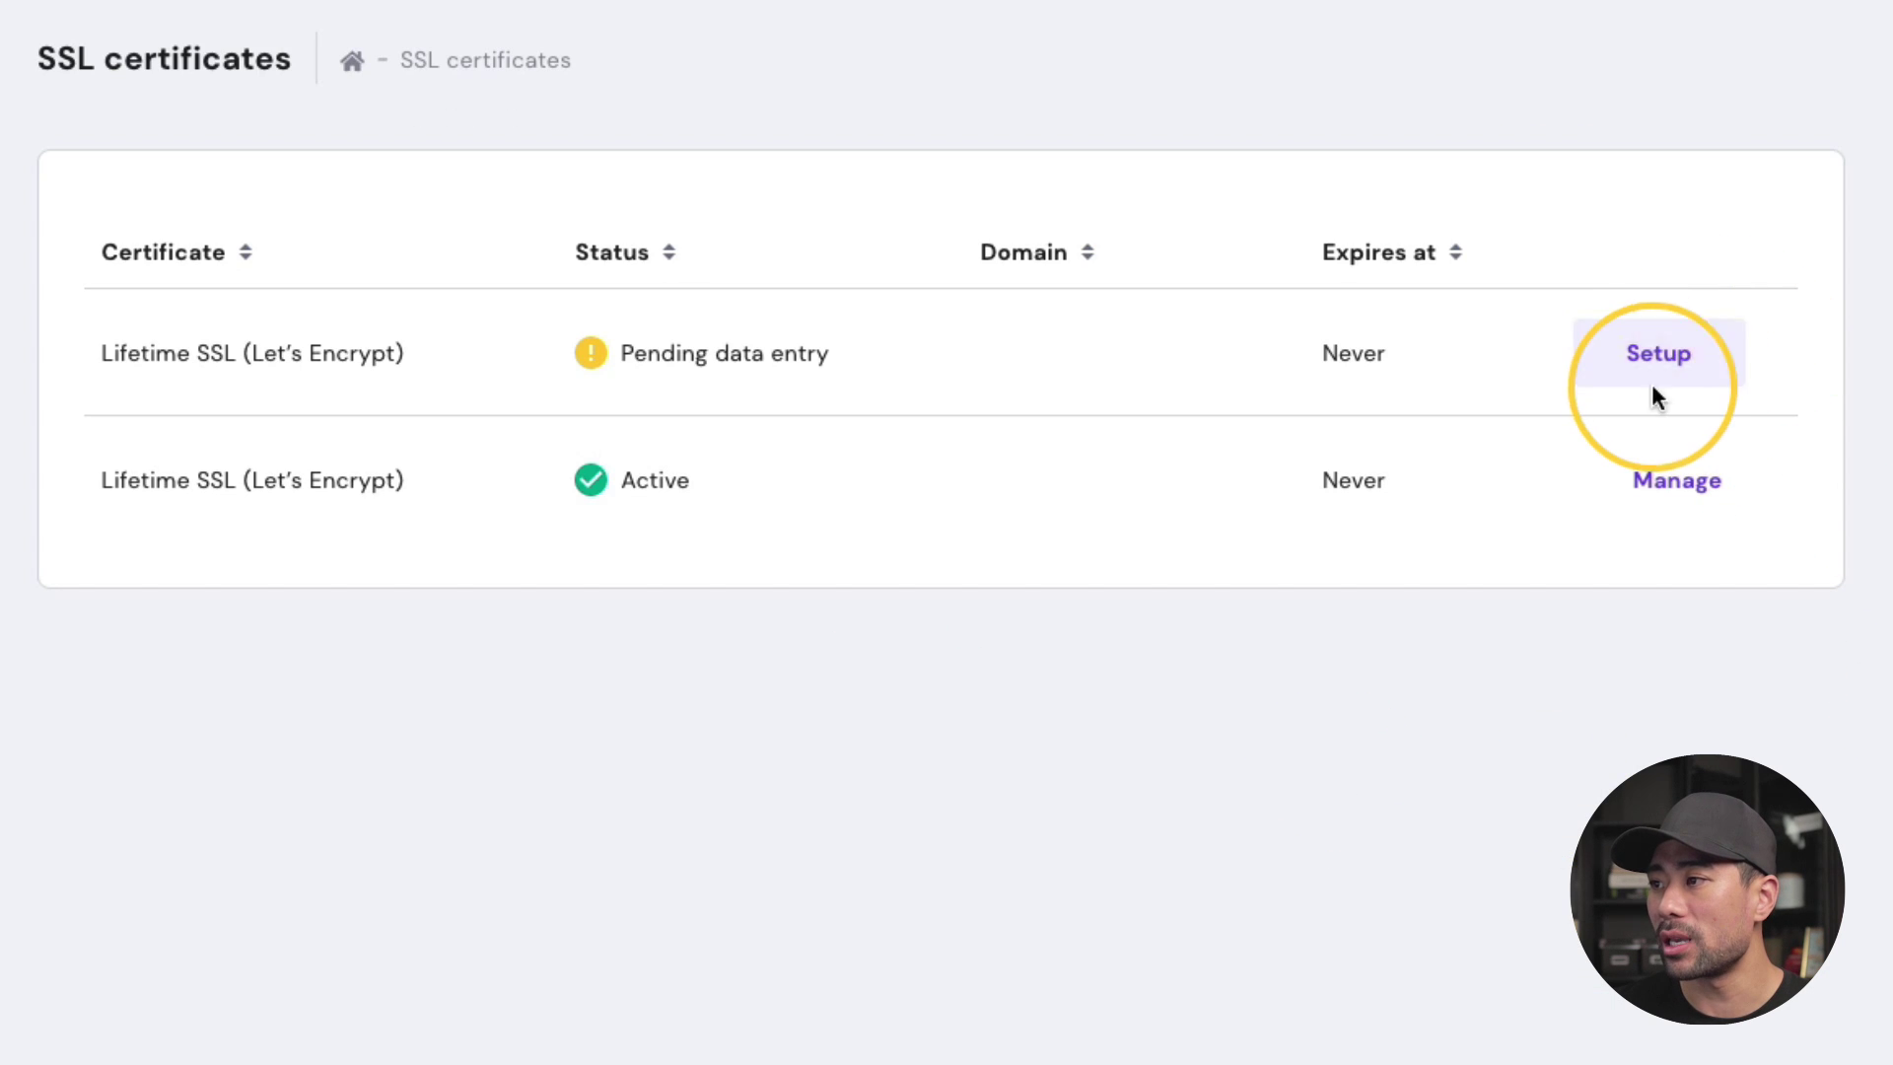
pyautogui.click(1666, 357)
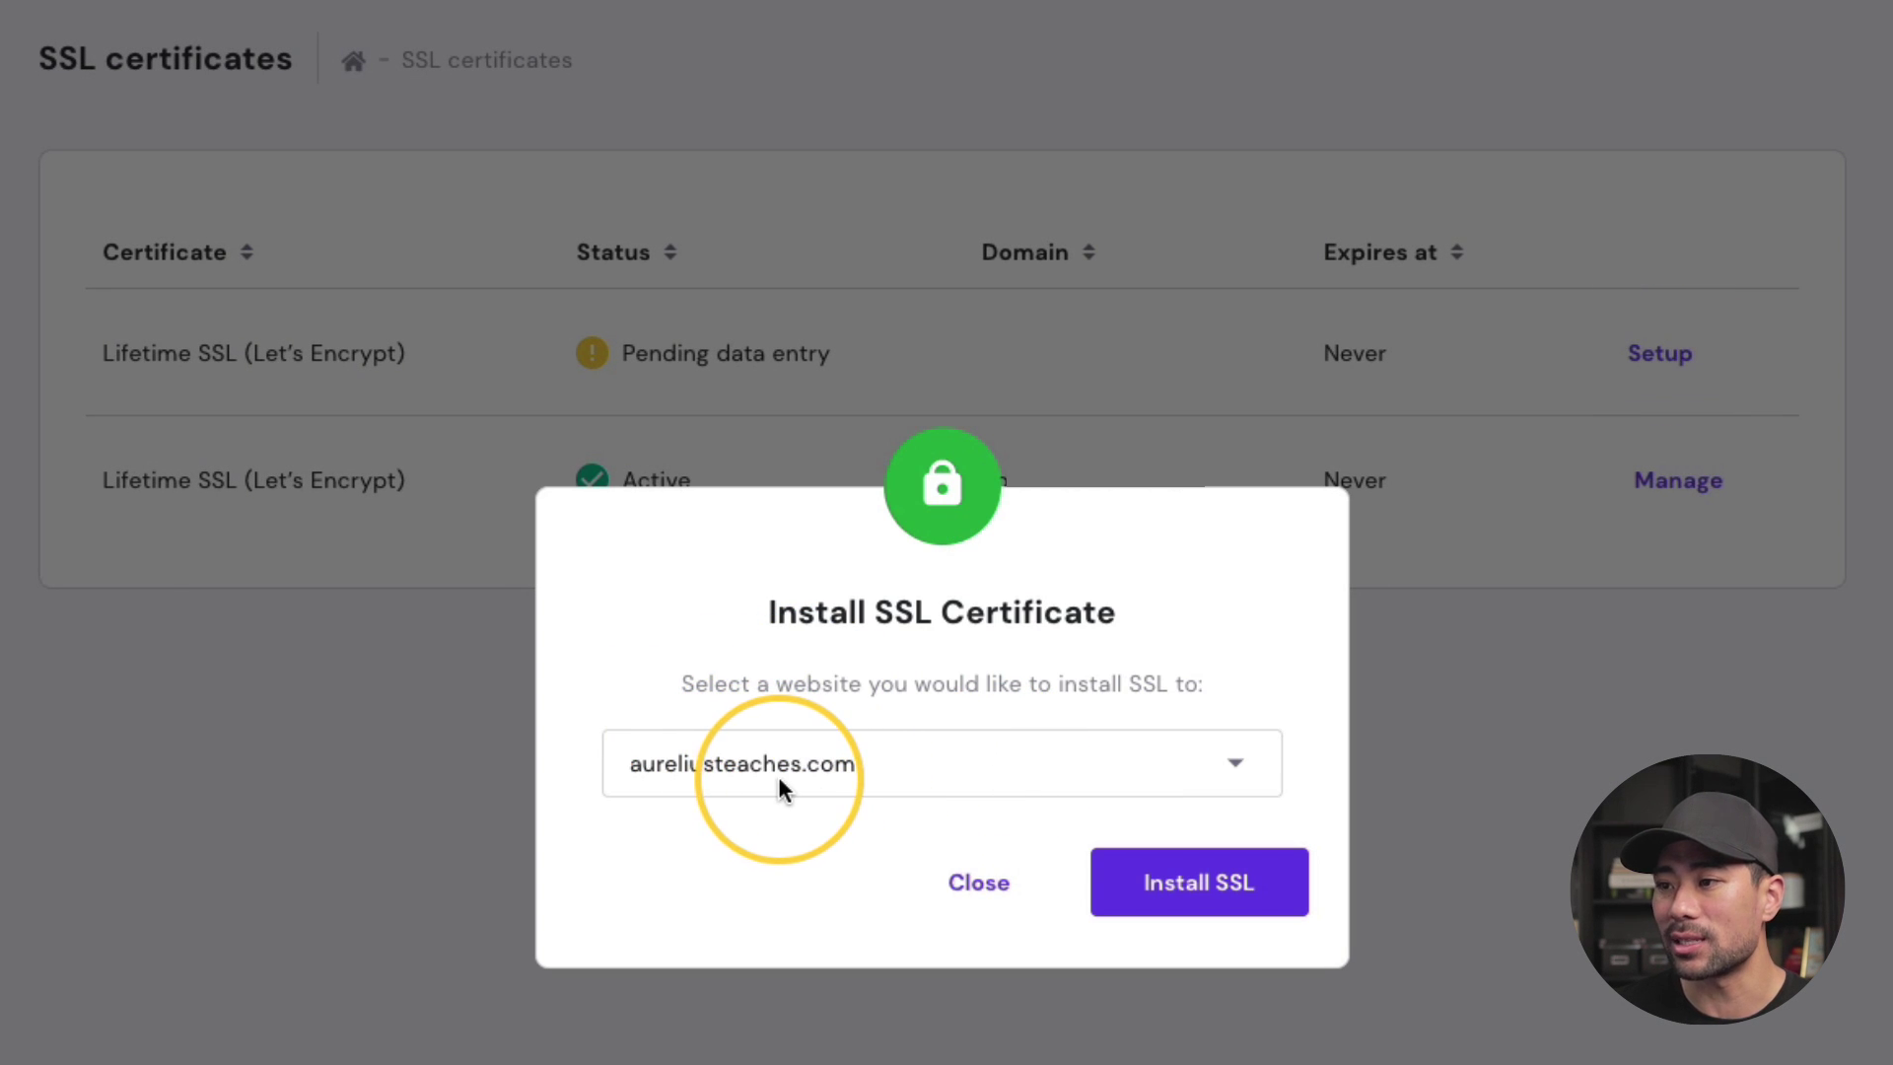
pyautogui.click(1204, 917)
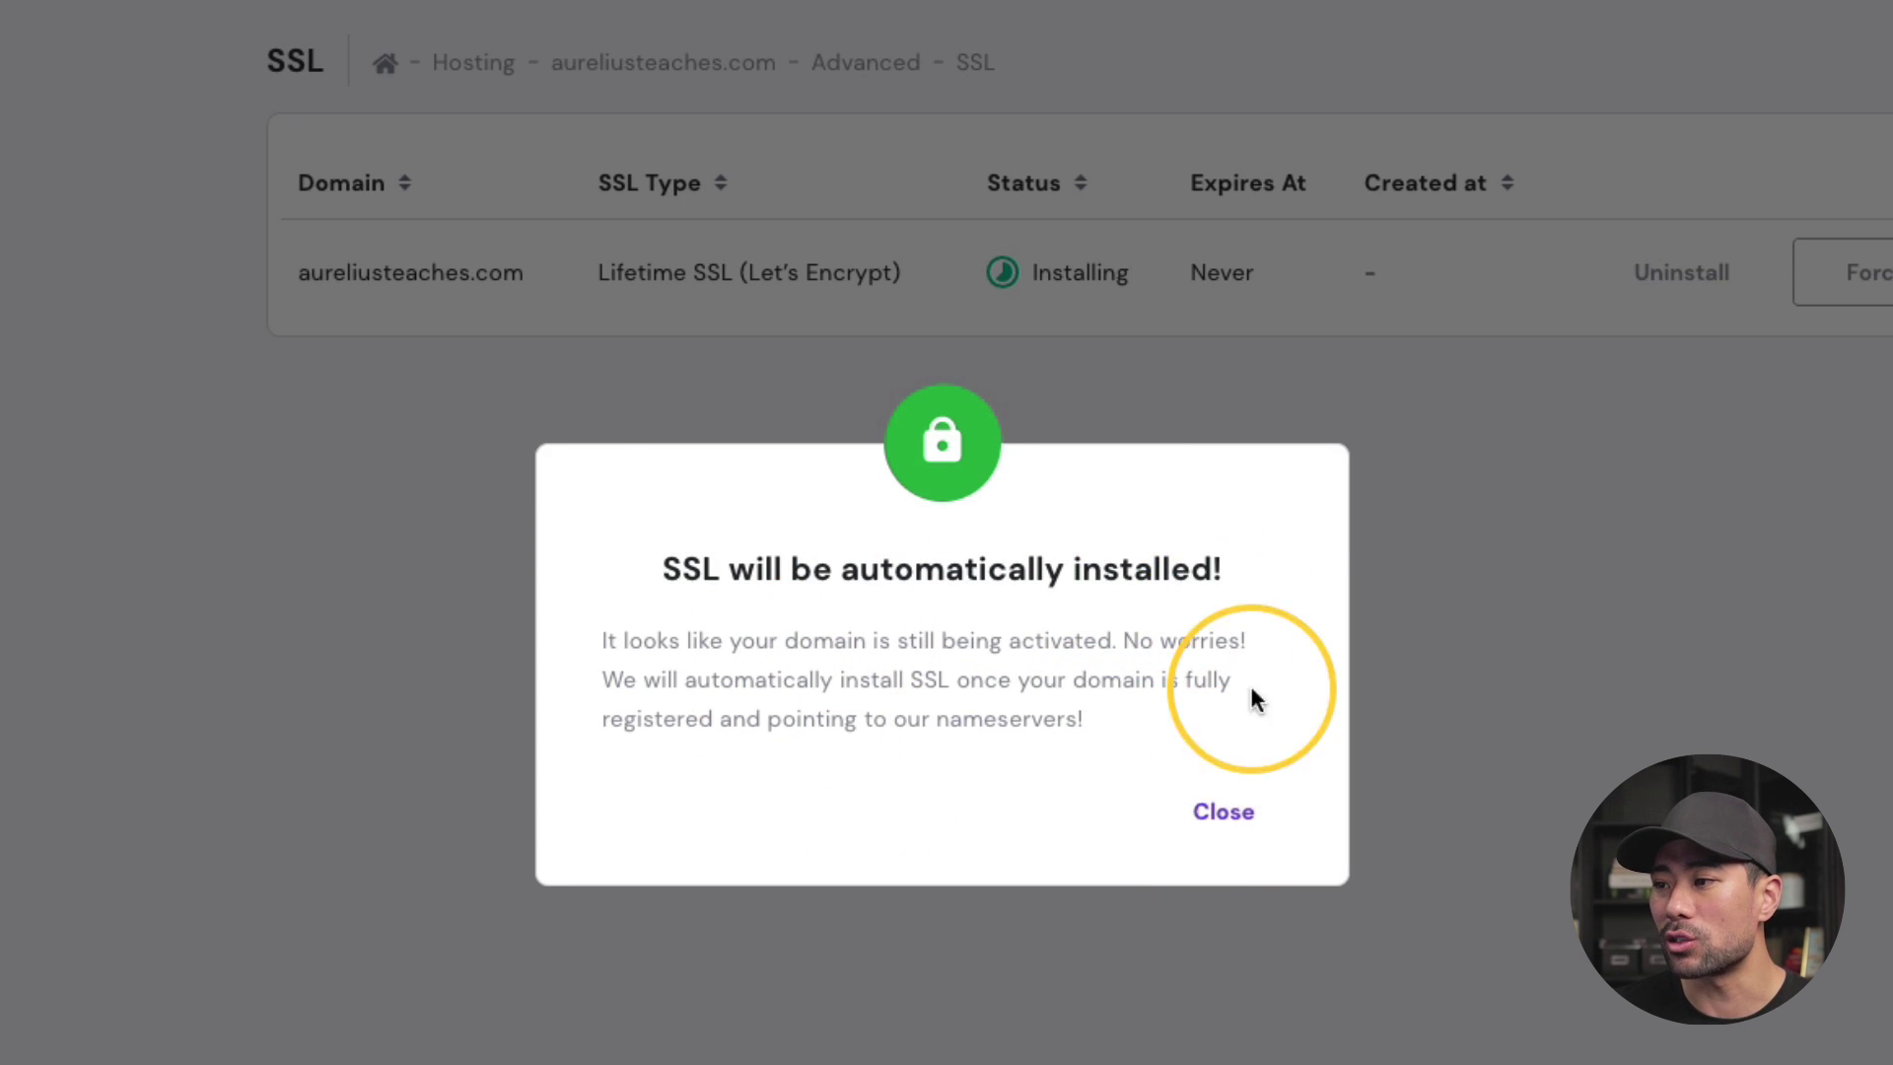
pyautogui.click(1221, 803)
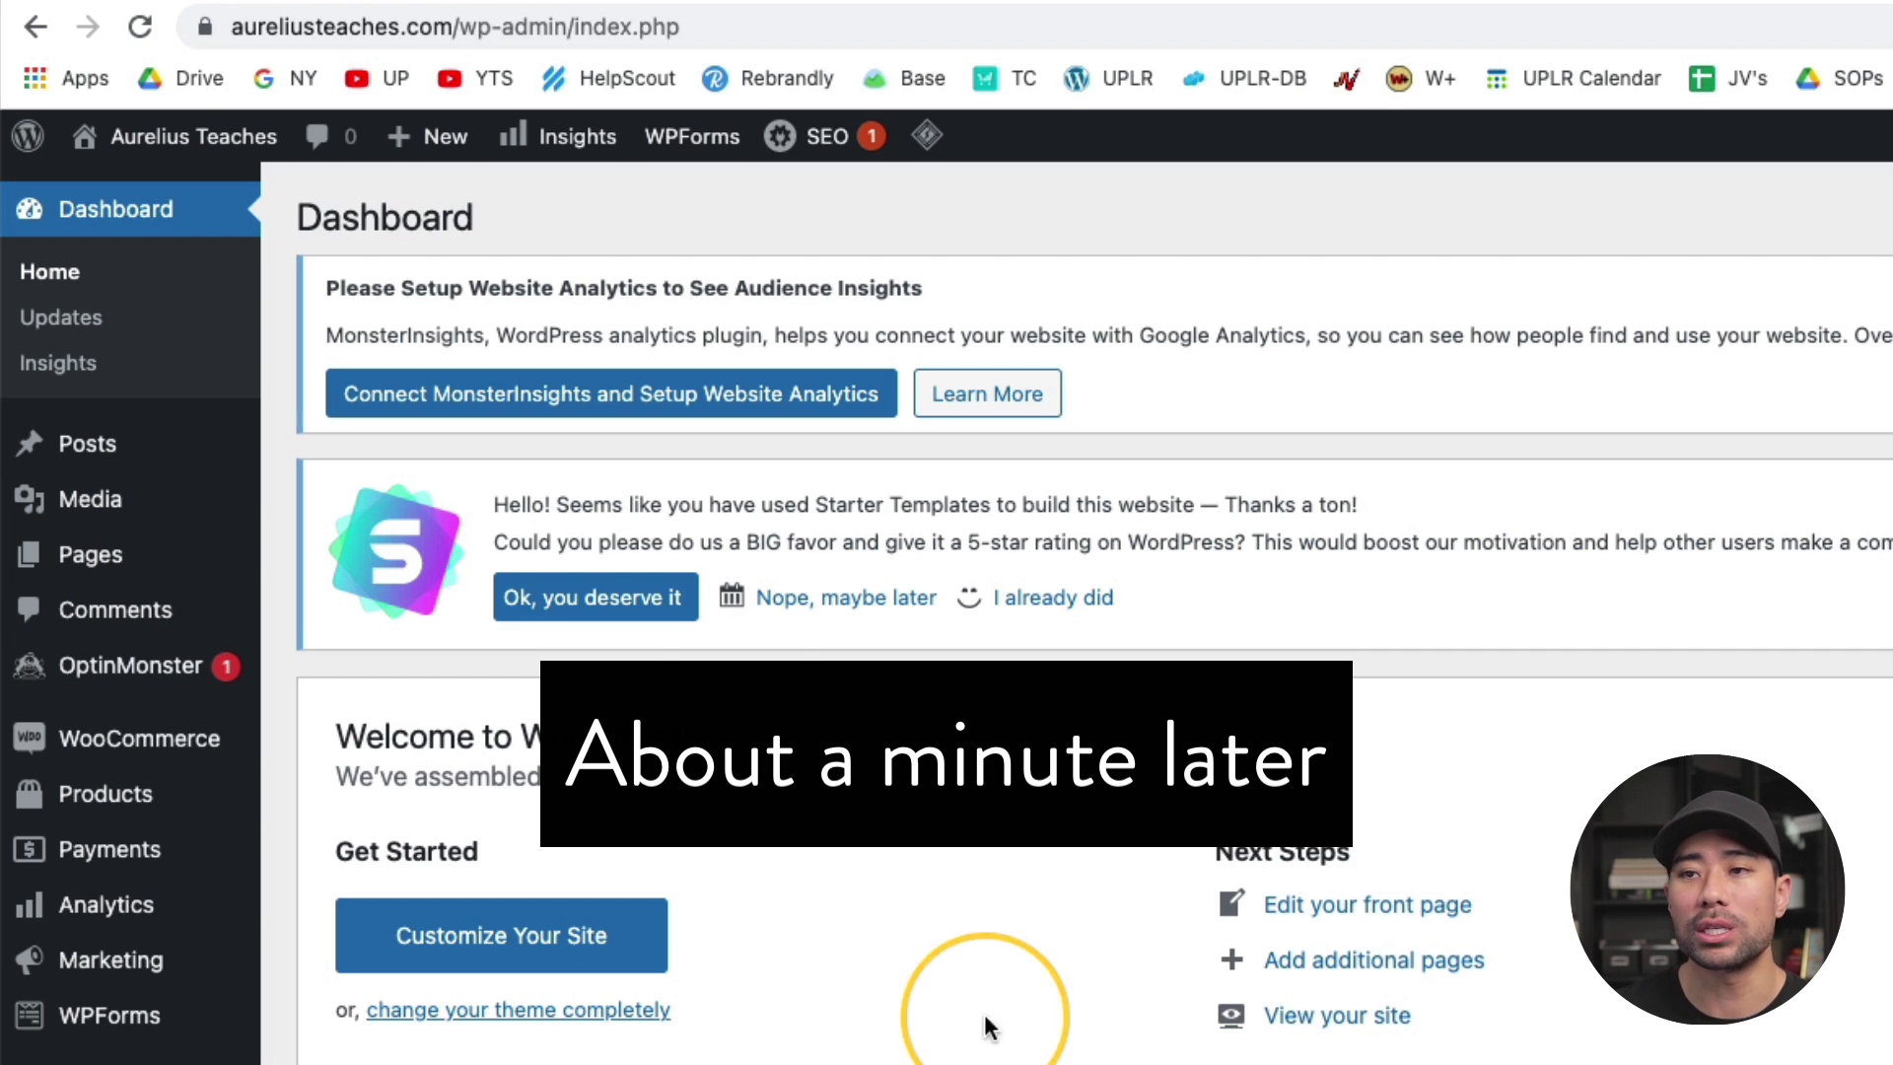
pyautogui.click(201, 27)
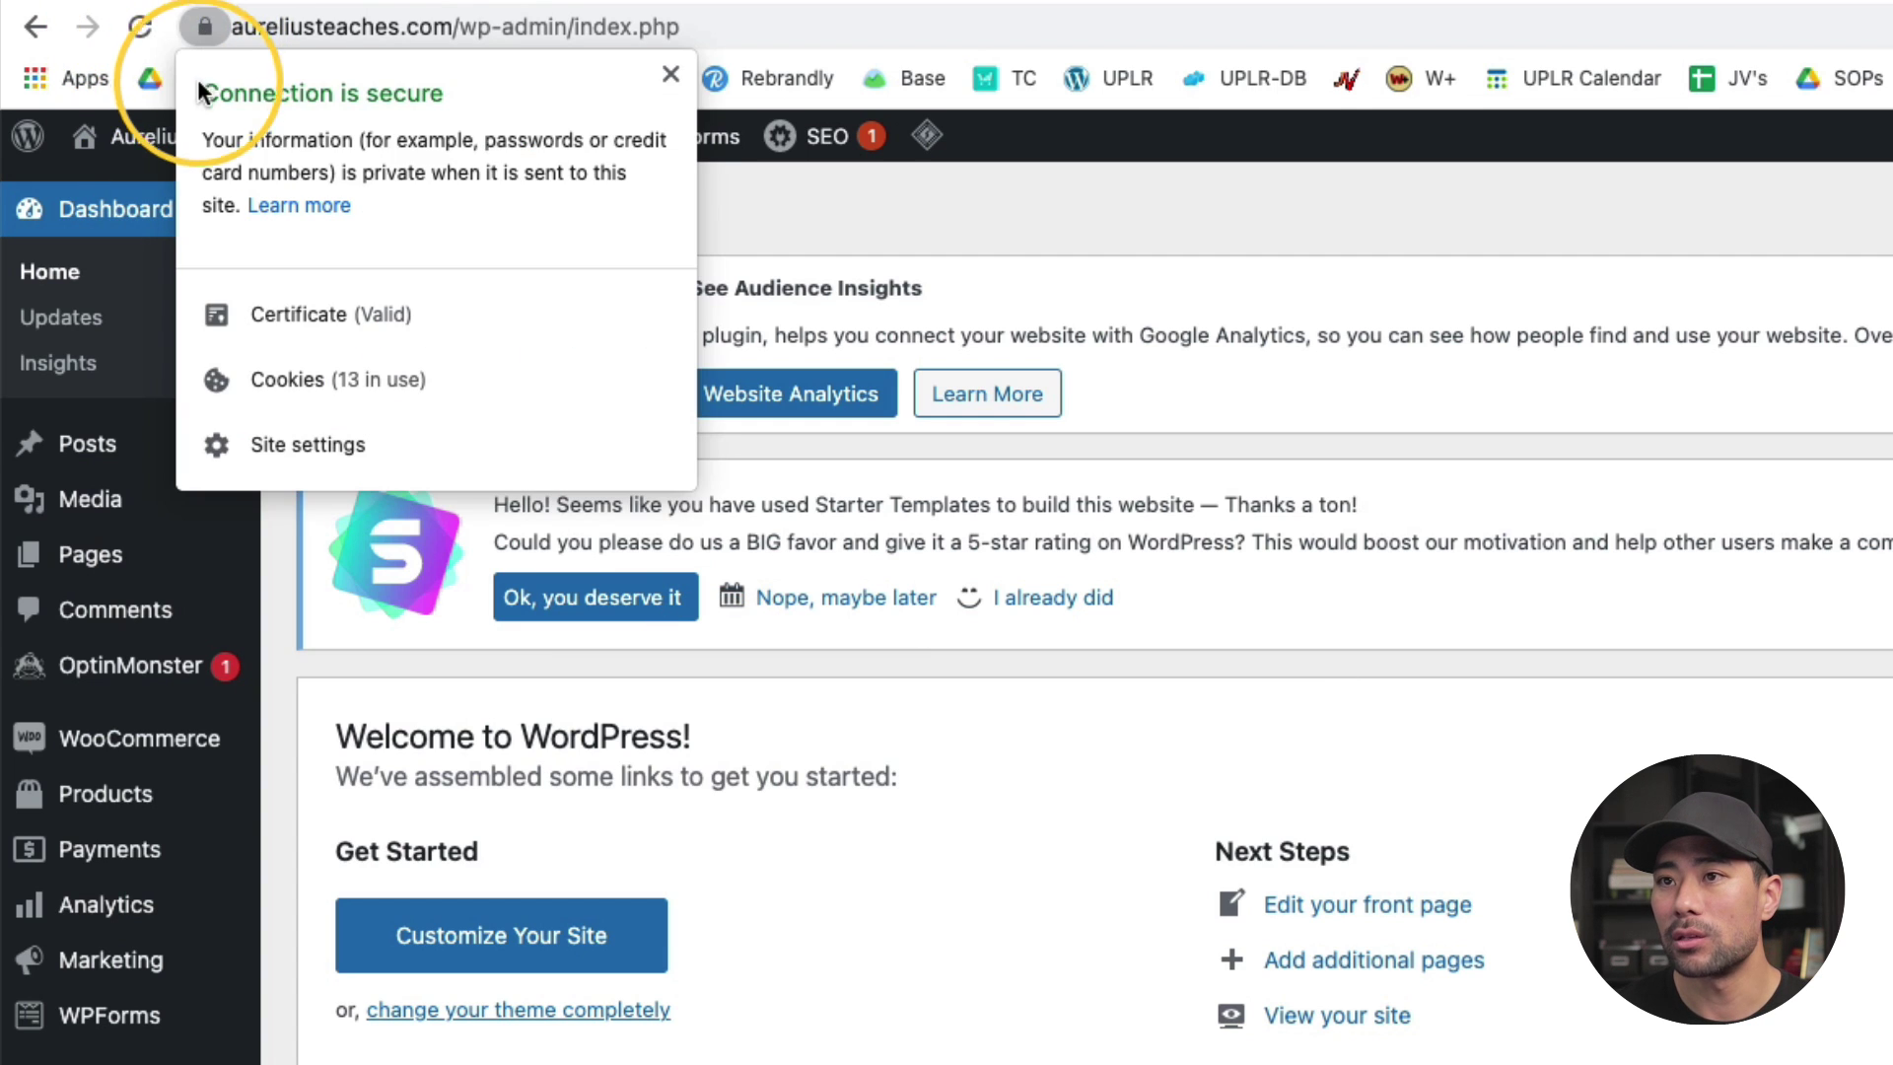
pyautogui.click(670, 77)
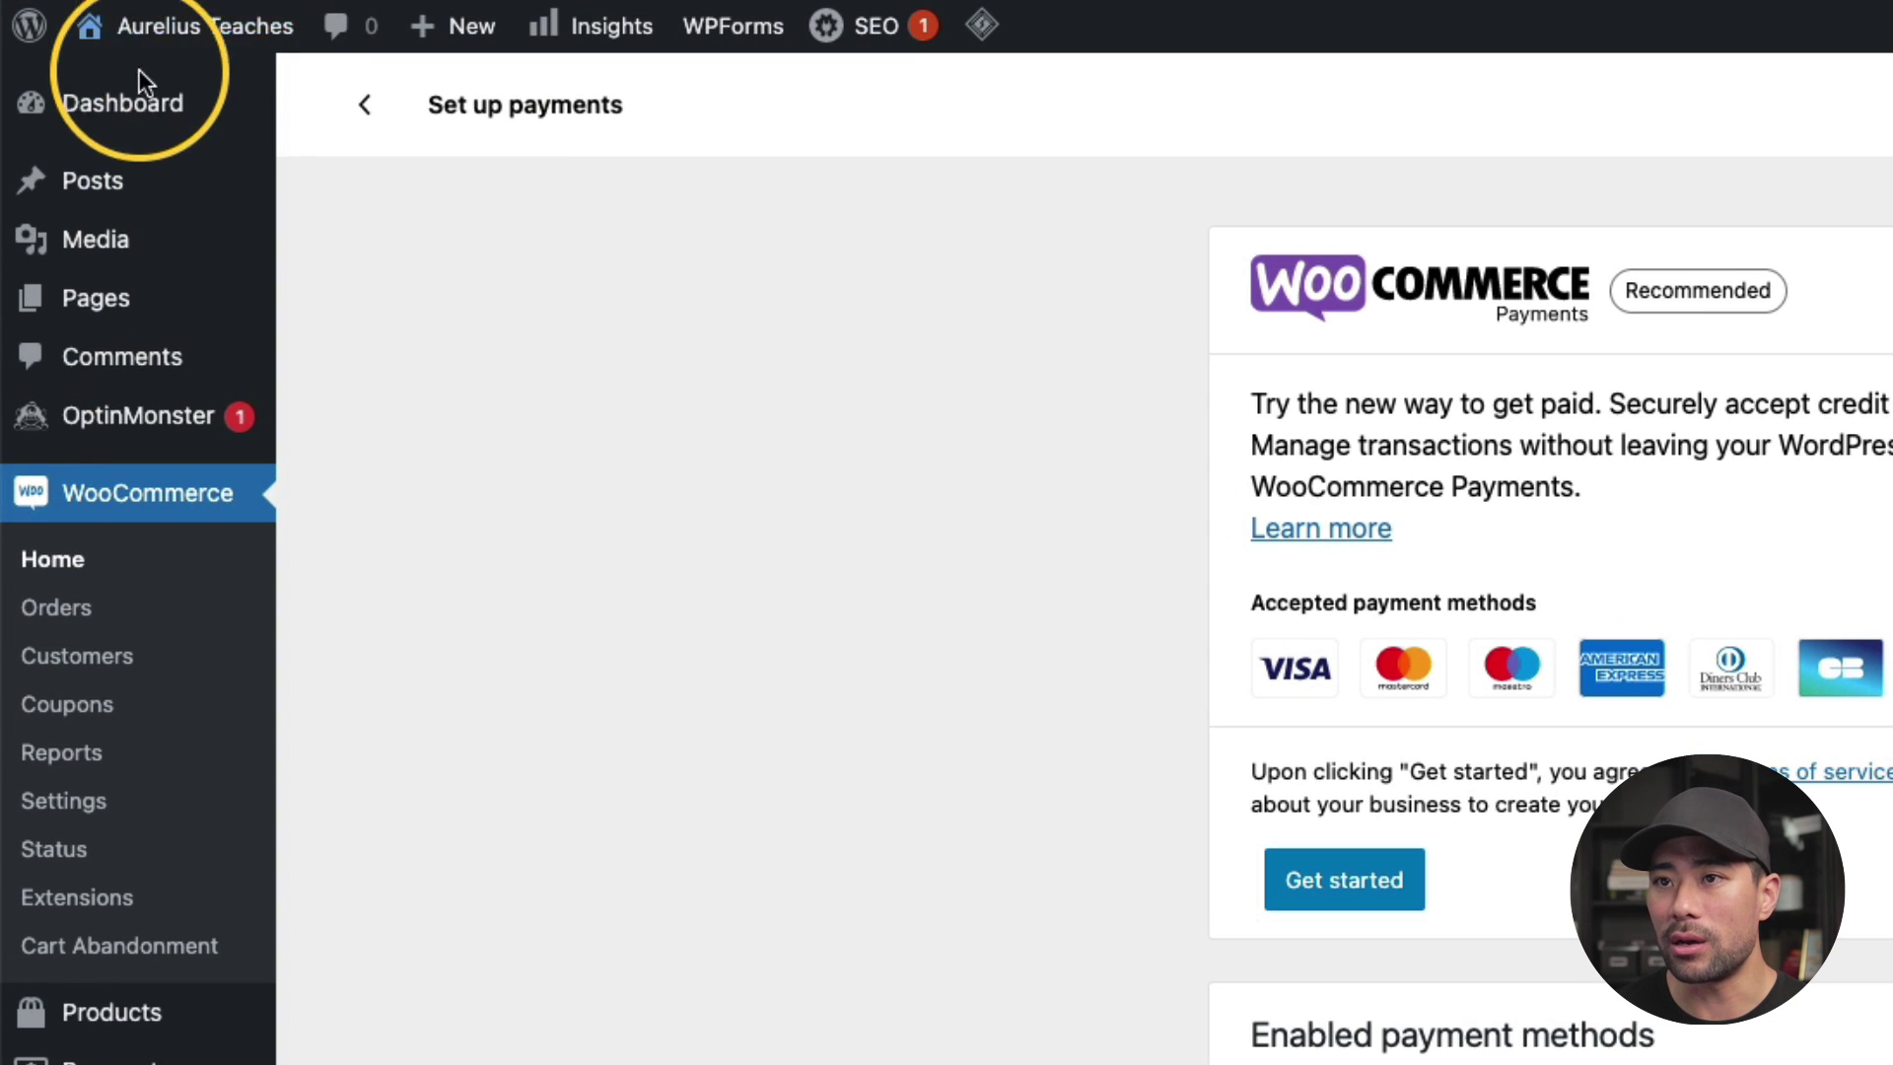
# Open the live site in a new tab and look over the homepage's hero, product and testimonial sections
pyautogui.moveTo(187, 49)
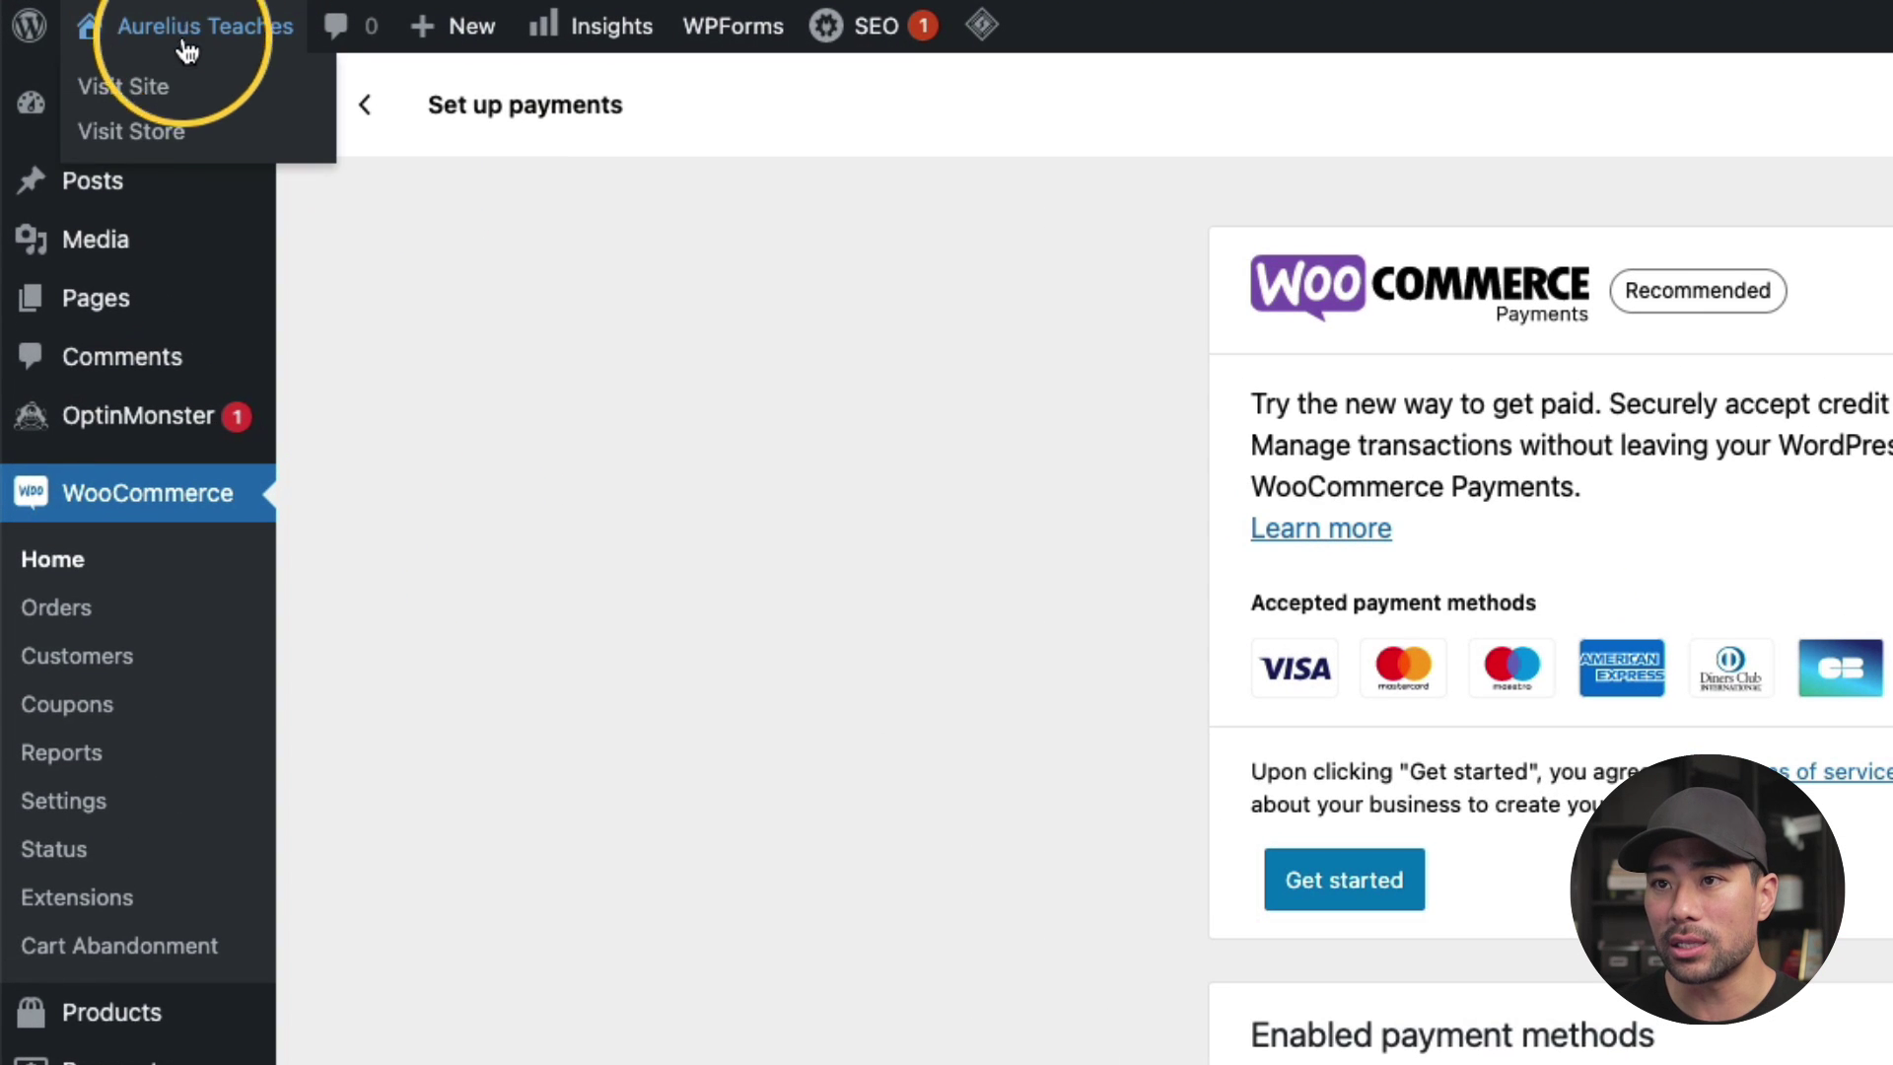
pyautogui.rightClick(133, 89)
pyautogui.click(180, 111)
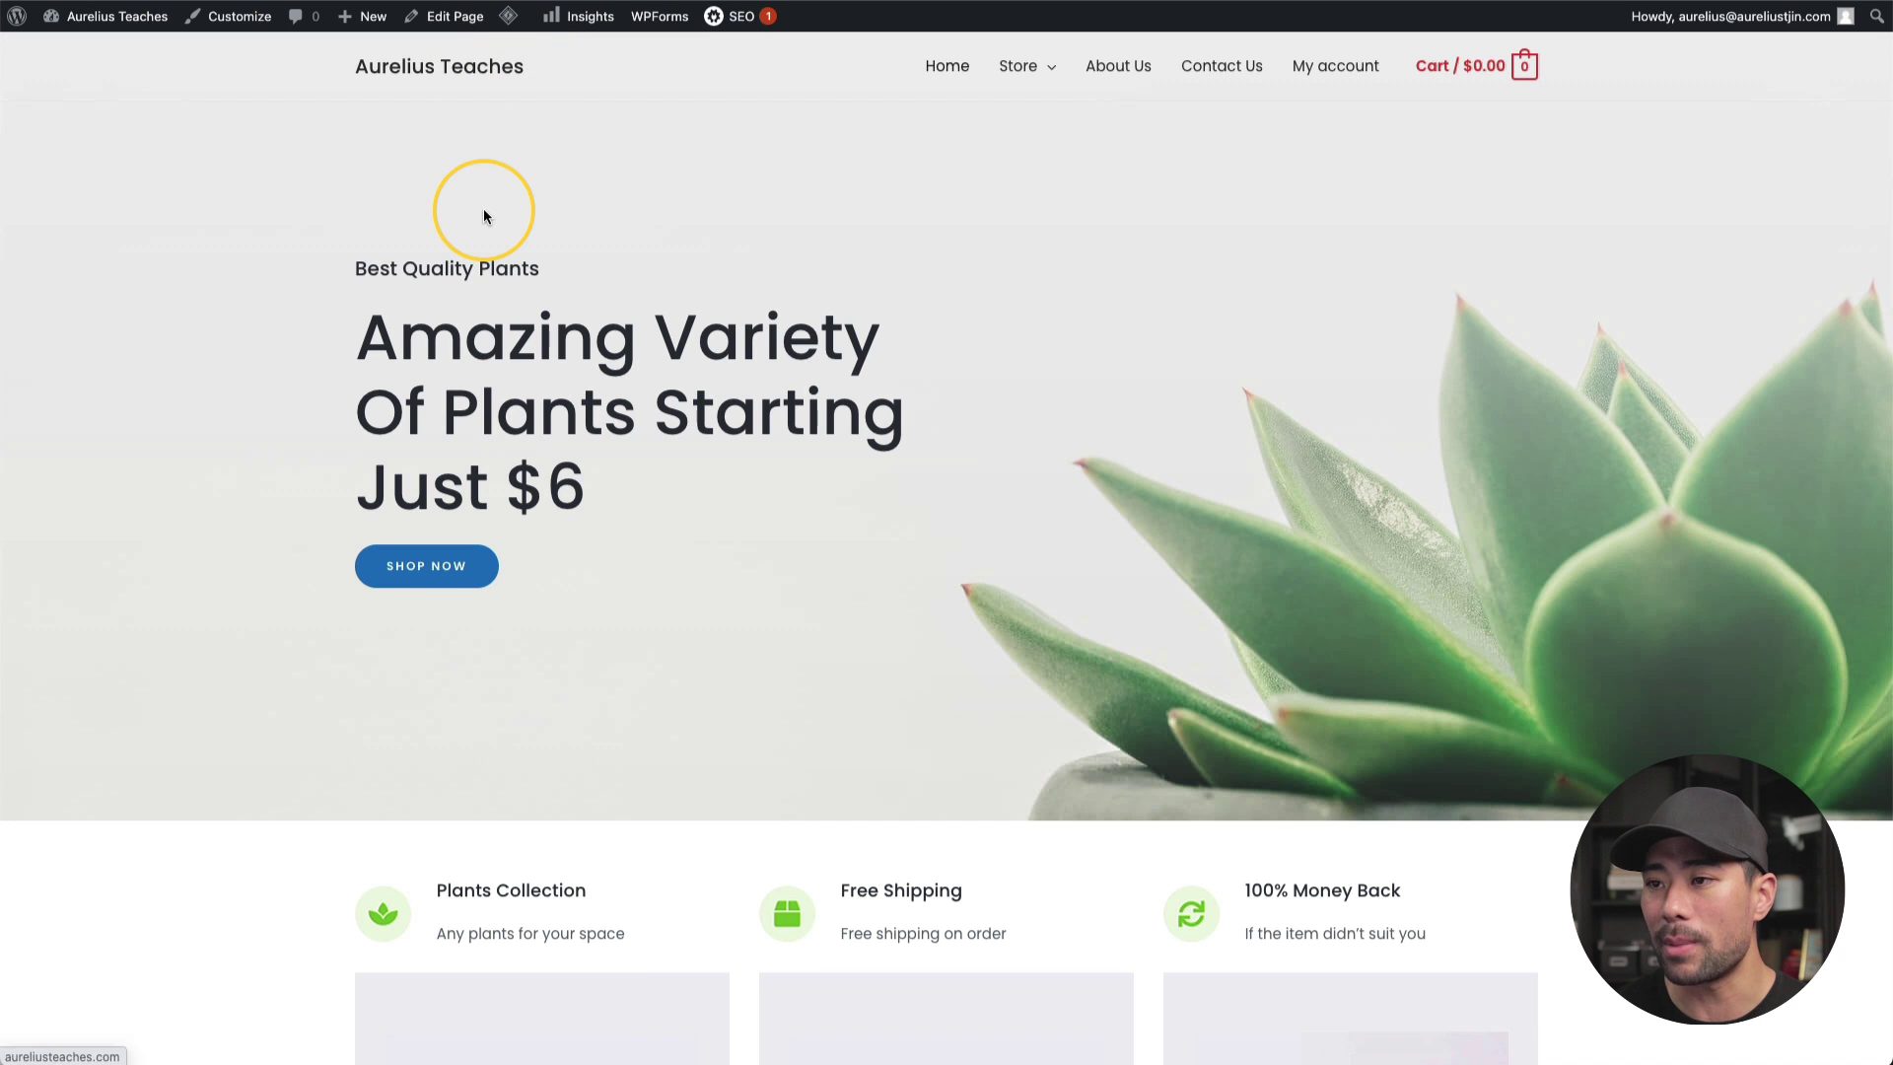
pyautogui.scroll(-2, 818, 586)
pyautogui.scroll(-15, 819, 585)
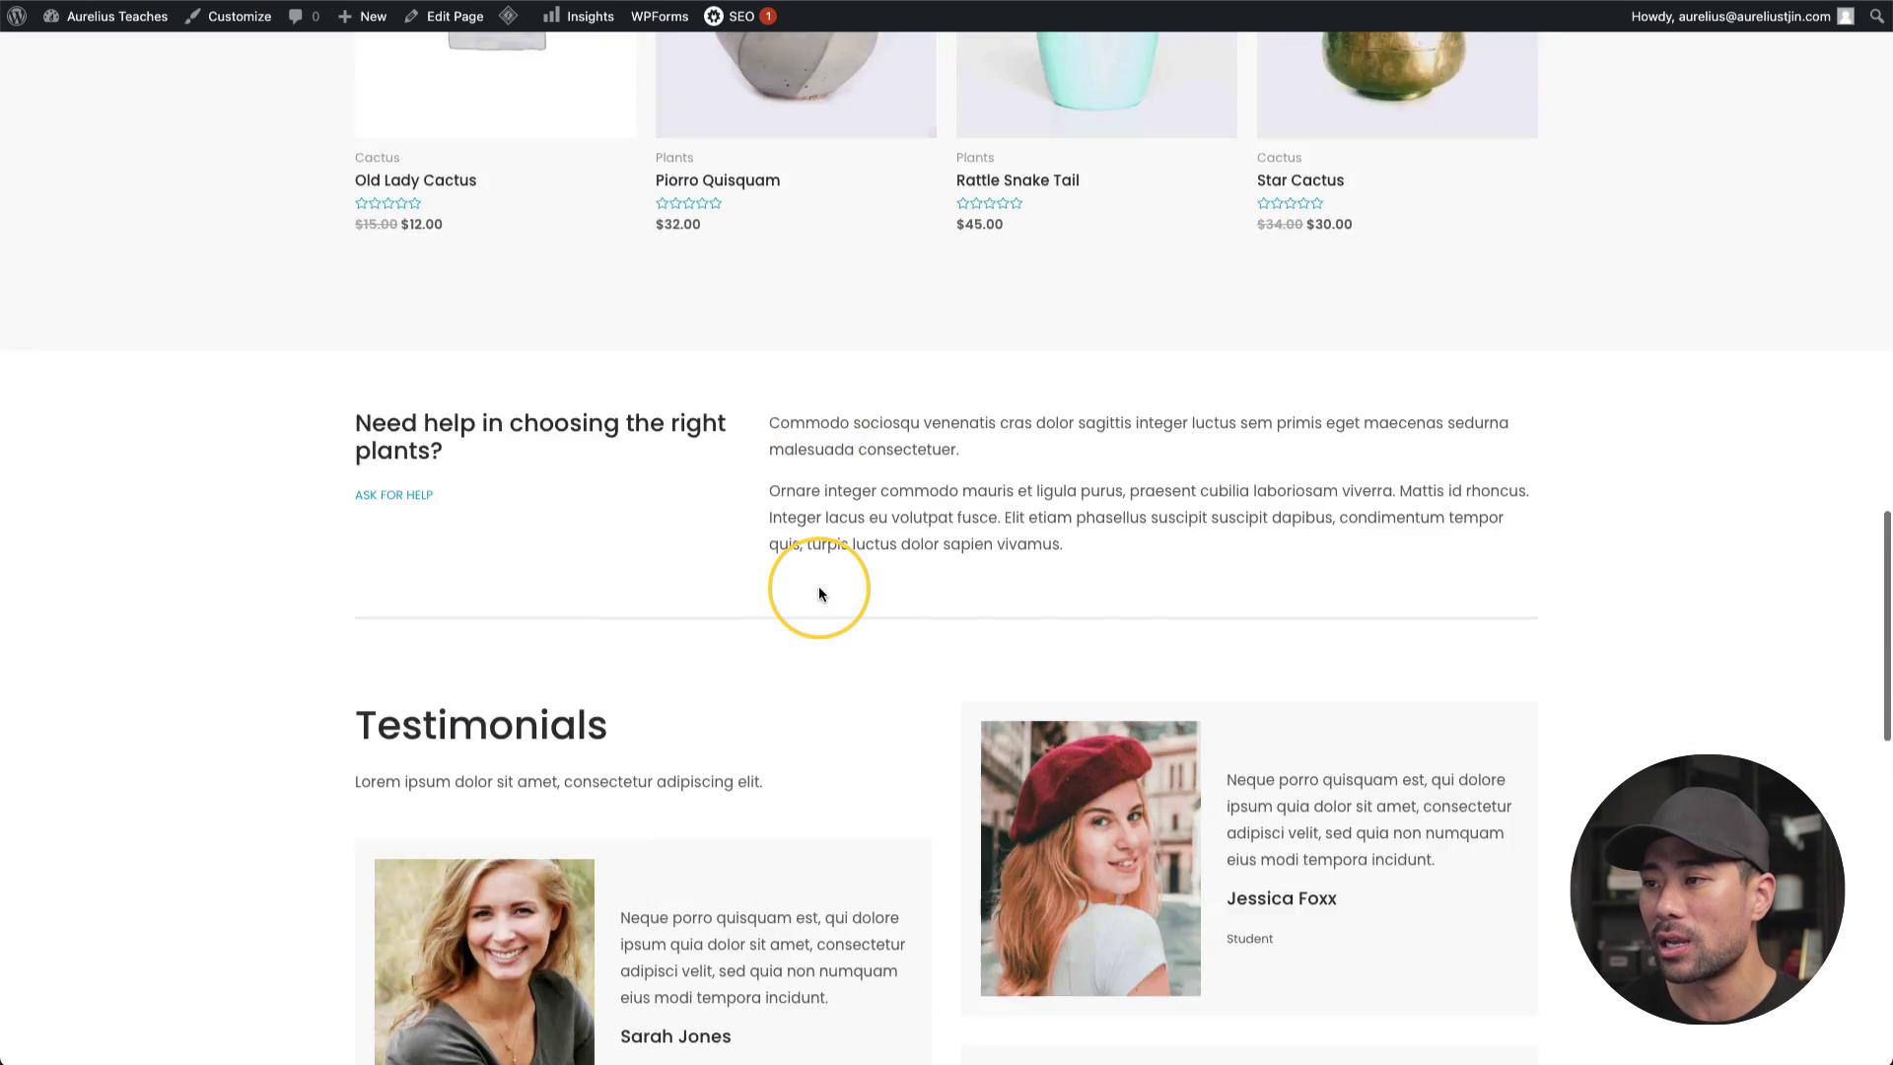
pyautogui.scroll(4, 428, 576)
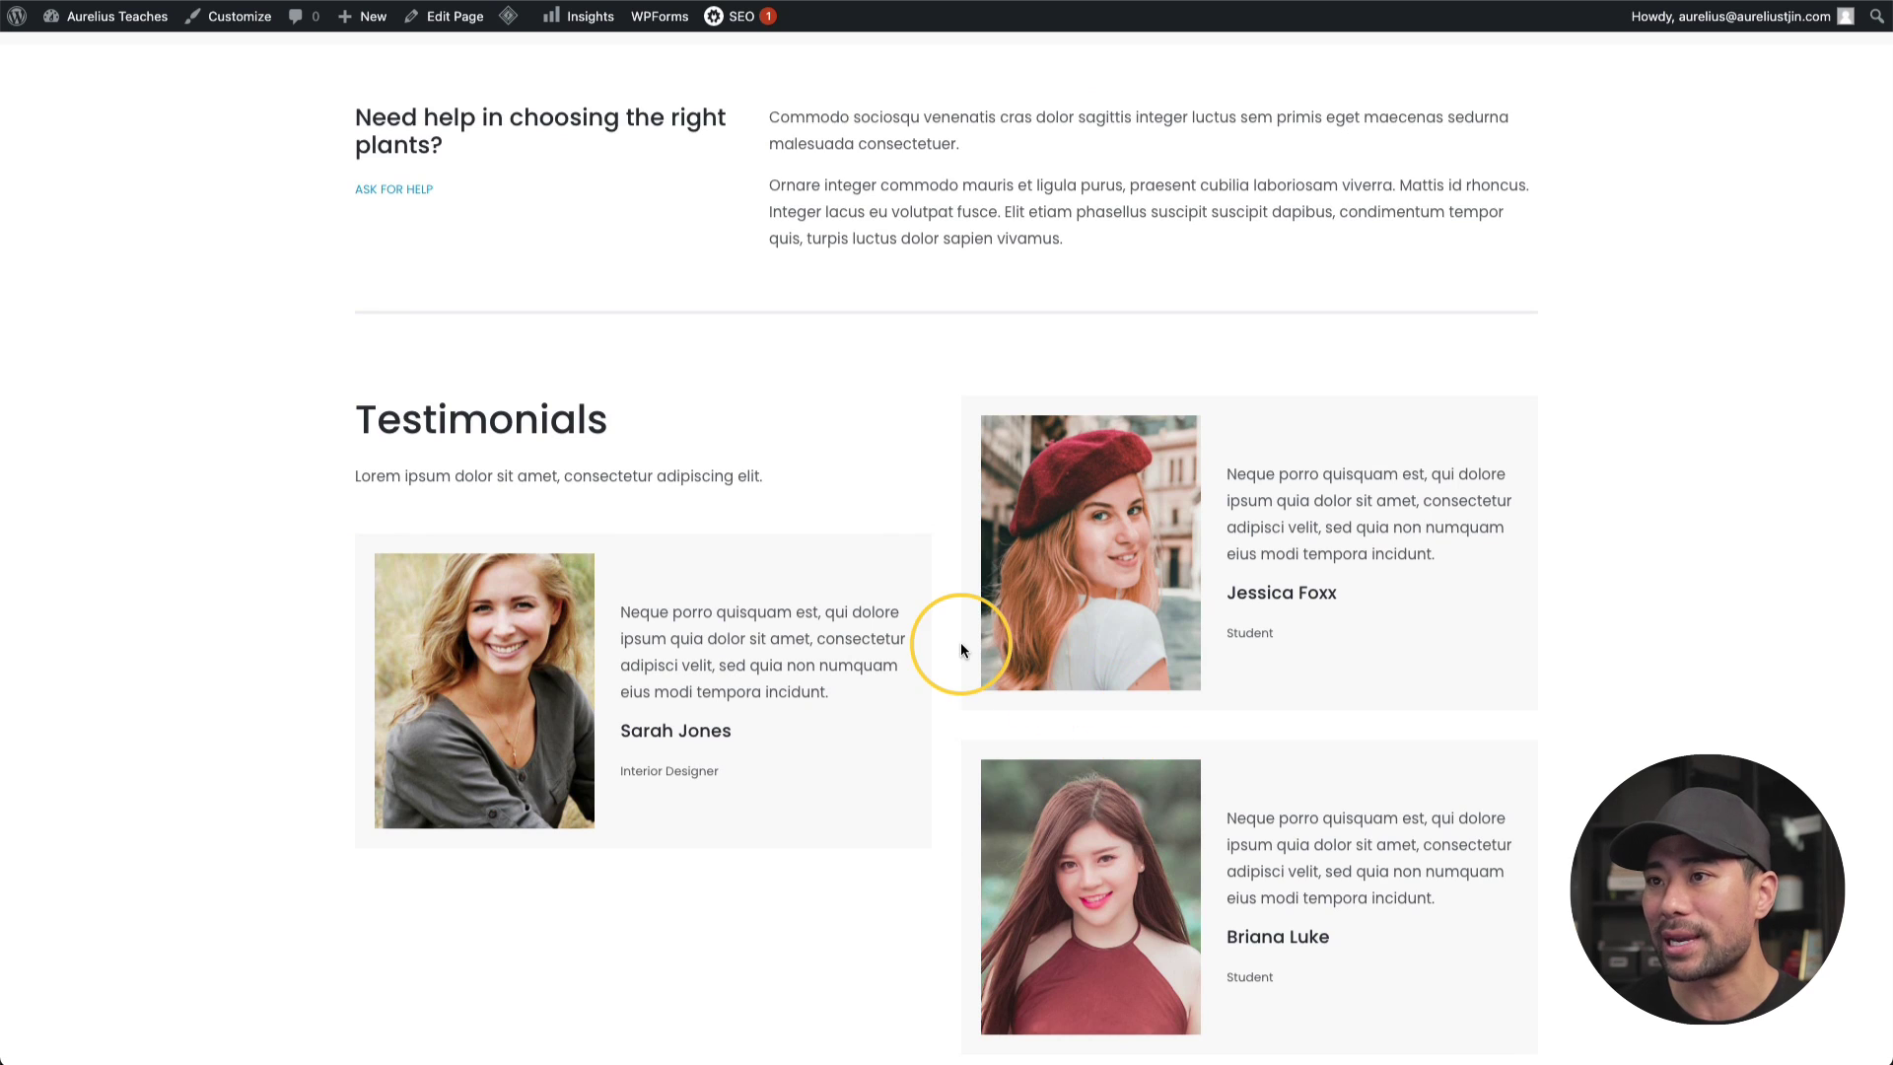
pyautogui.scroll(-10, 961, 642)
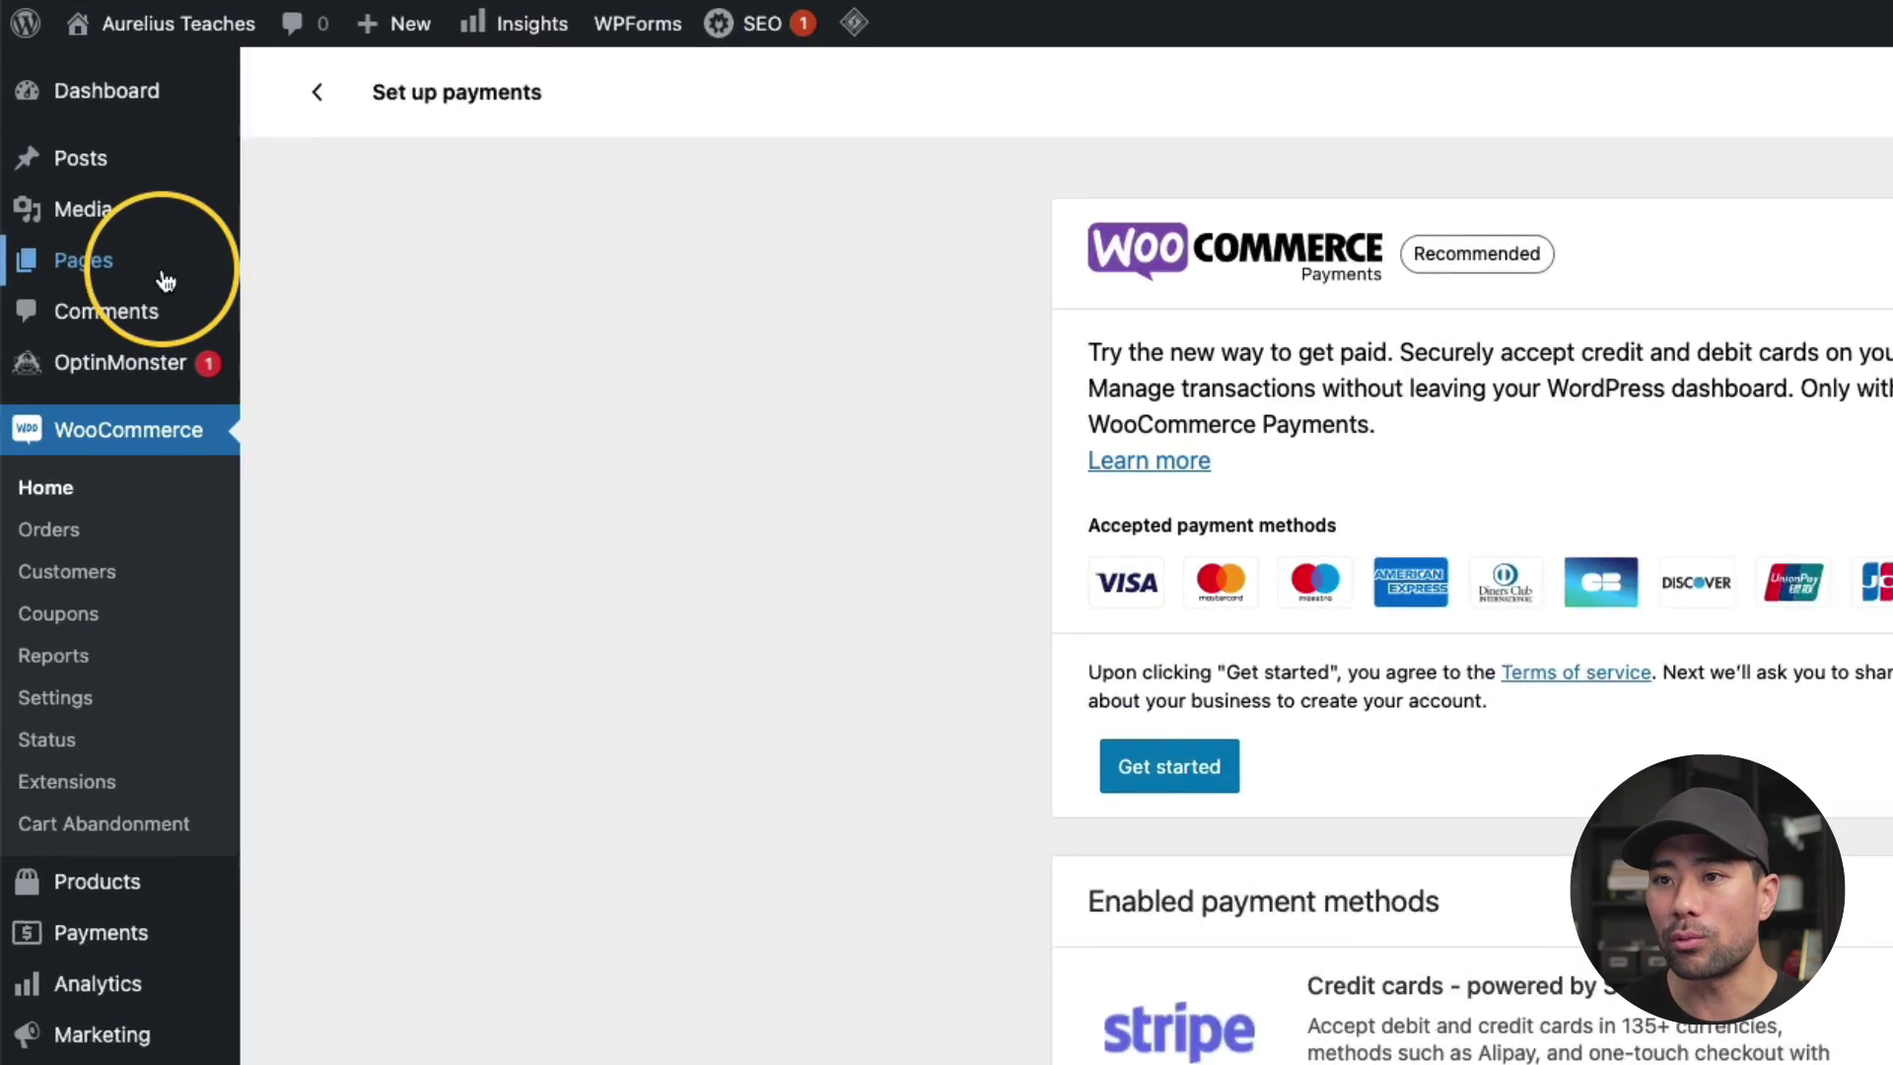
# Find the Home front page in the list of all pages and open it for editing
pyautogui.moveTo(85, 180)
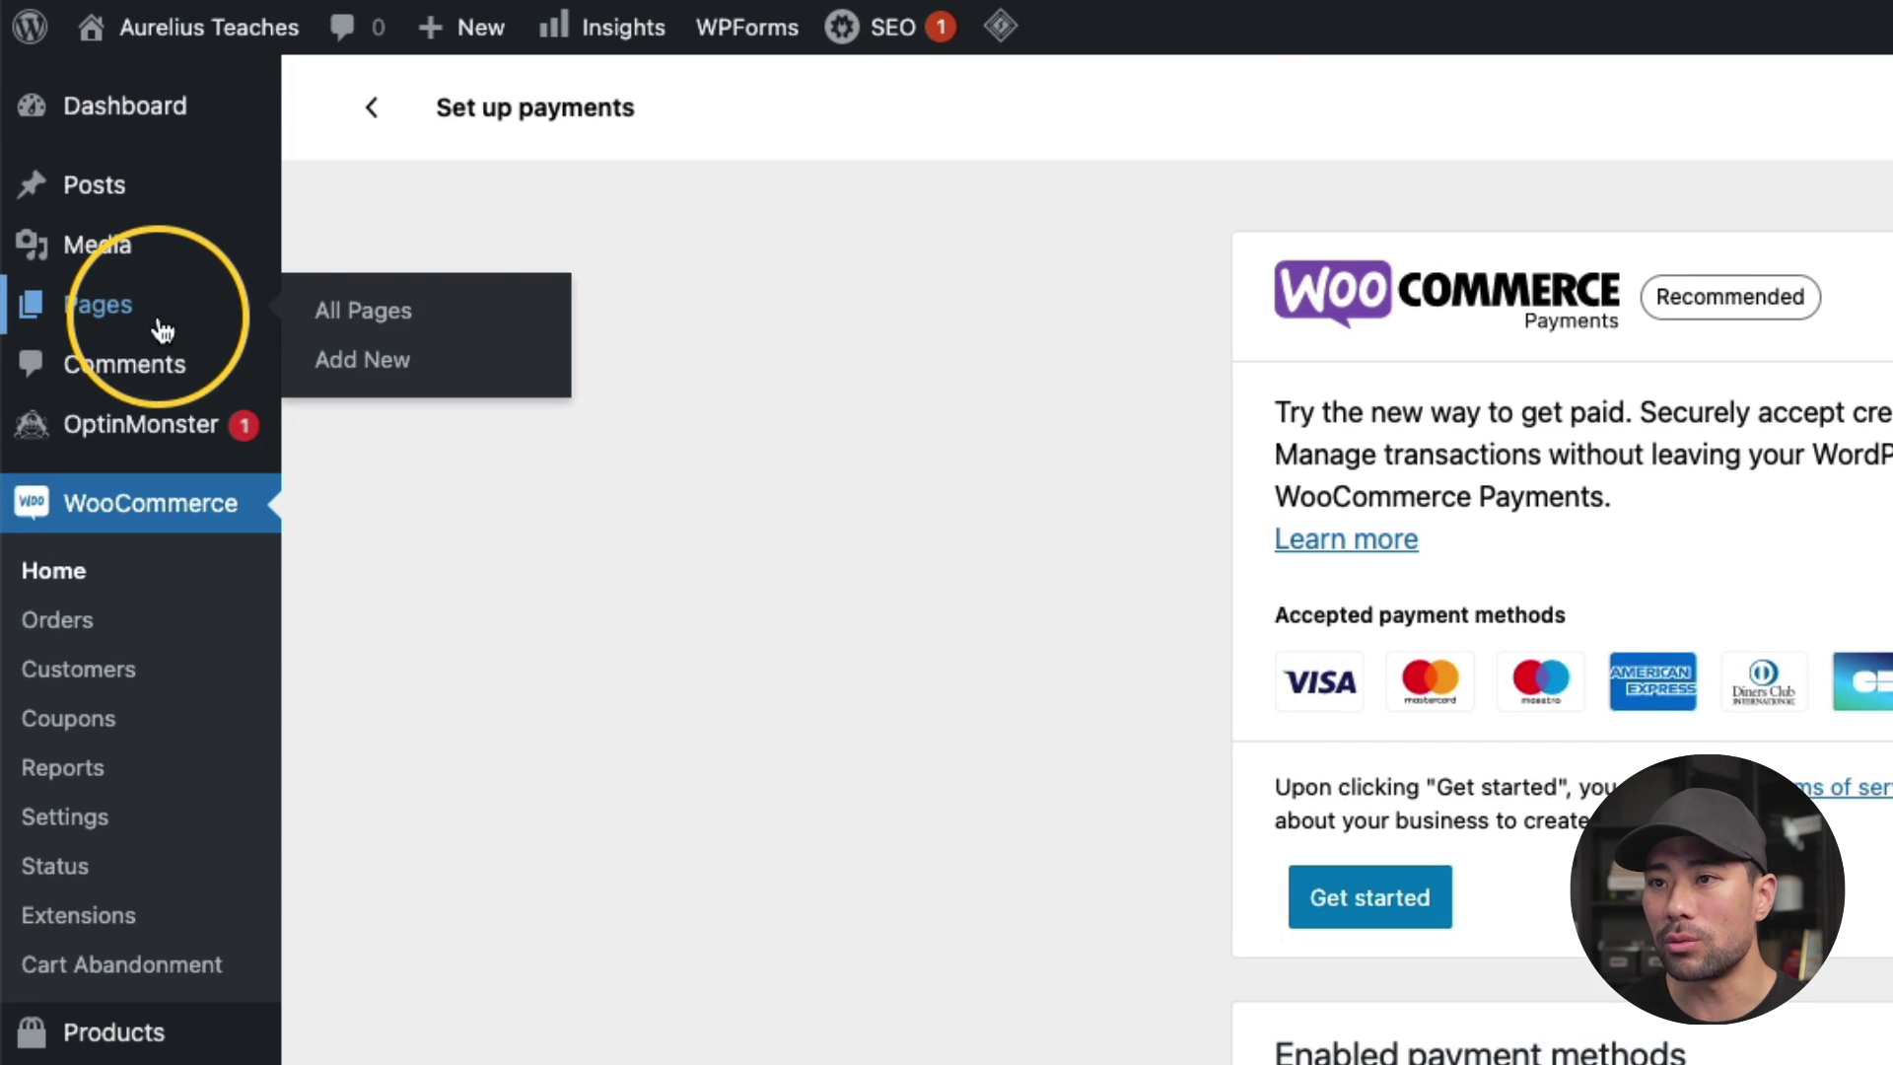
pyautogui.click(413, 317)
pyautogui.scroll(-12, 1366, 681)
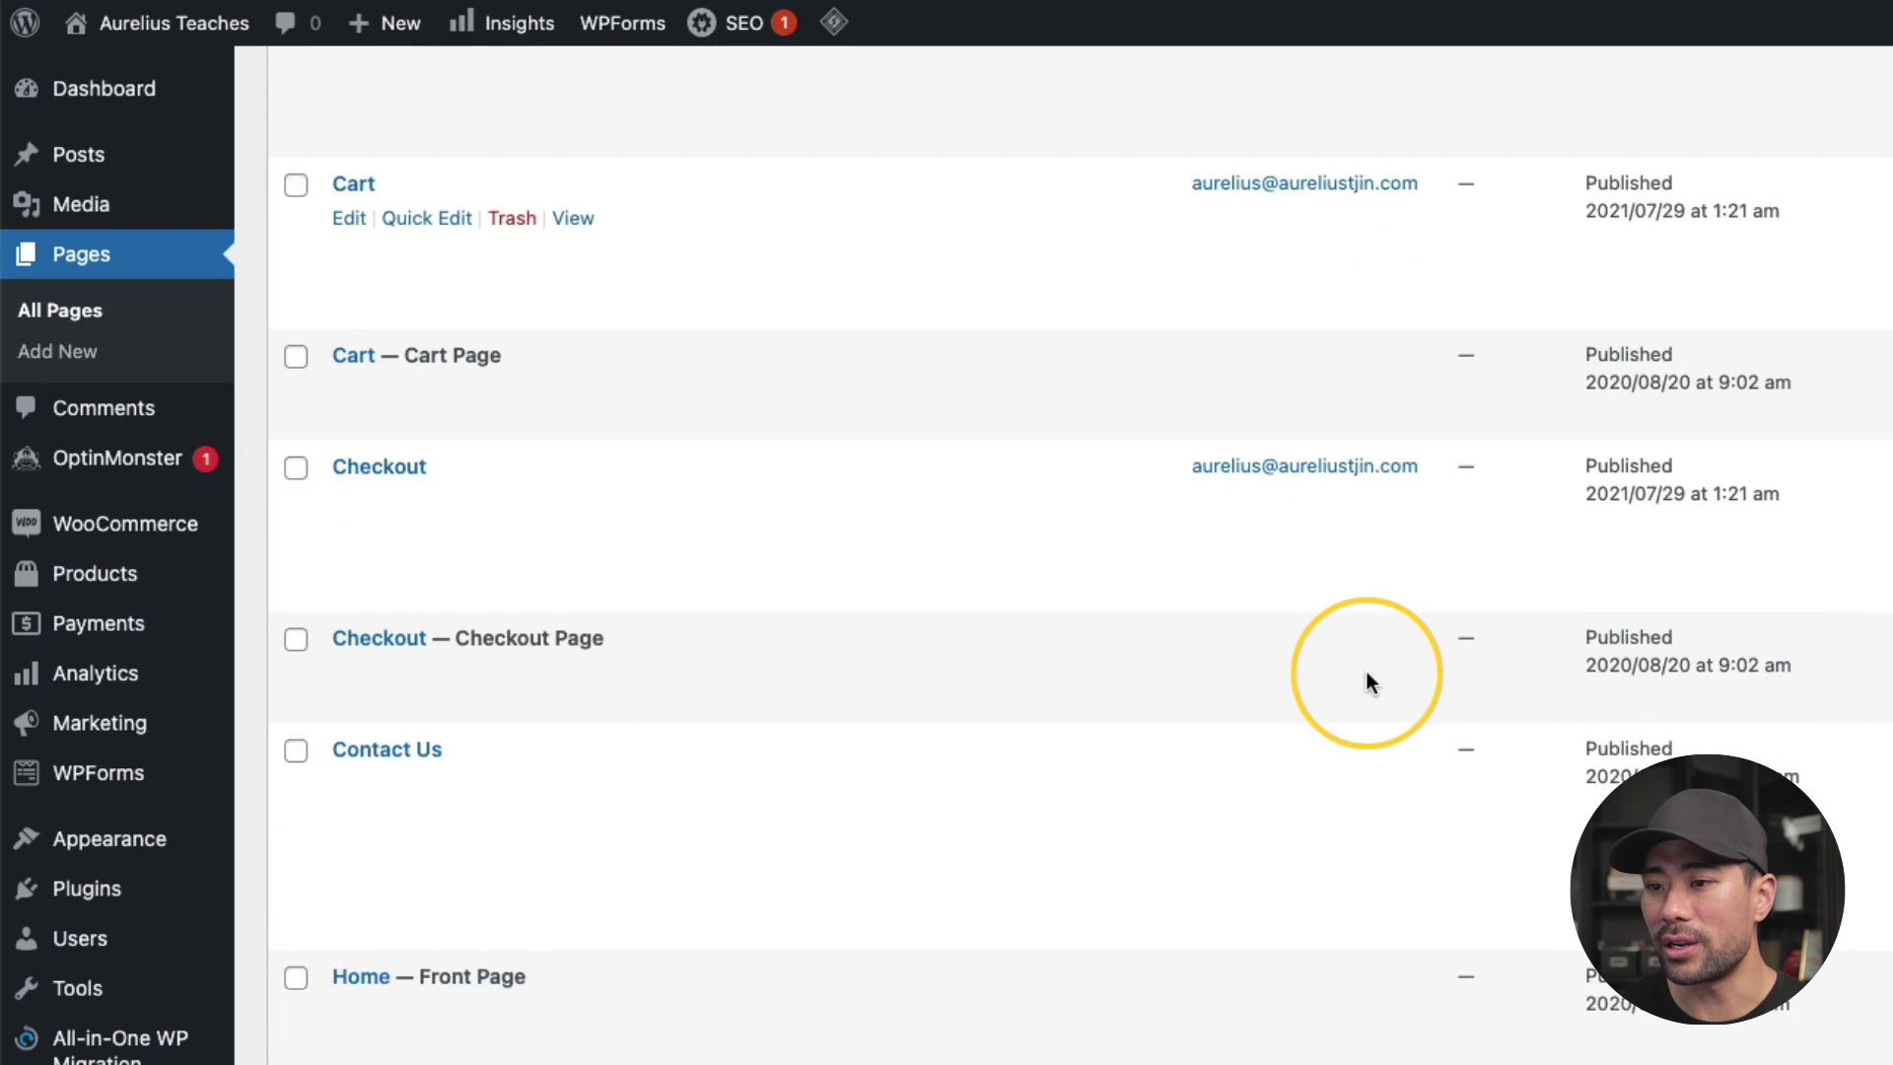
pyautogui.scroll(-1, 1367, 681)
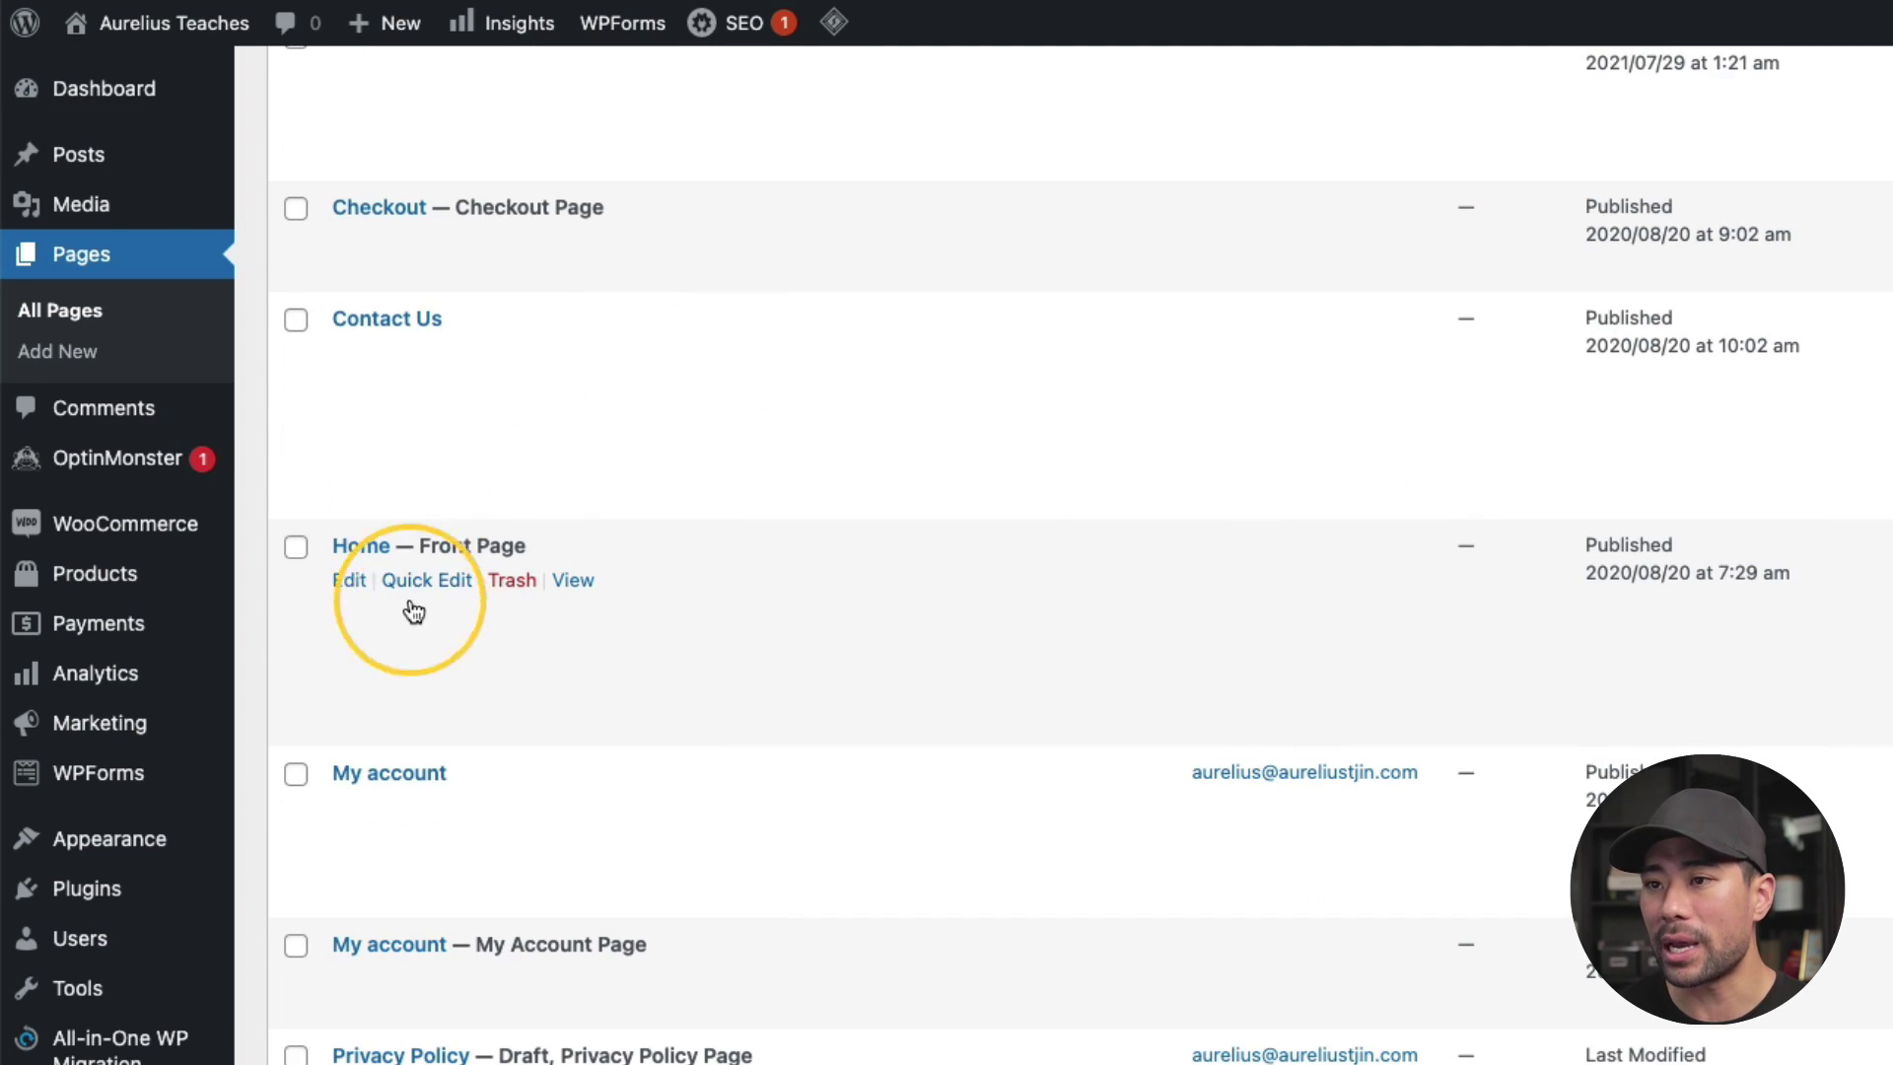
pyautogui.click(350, 592)
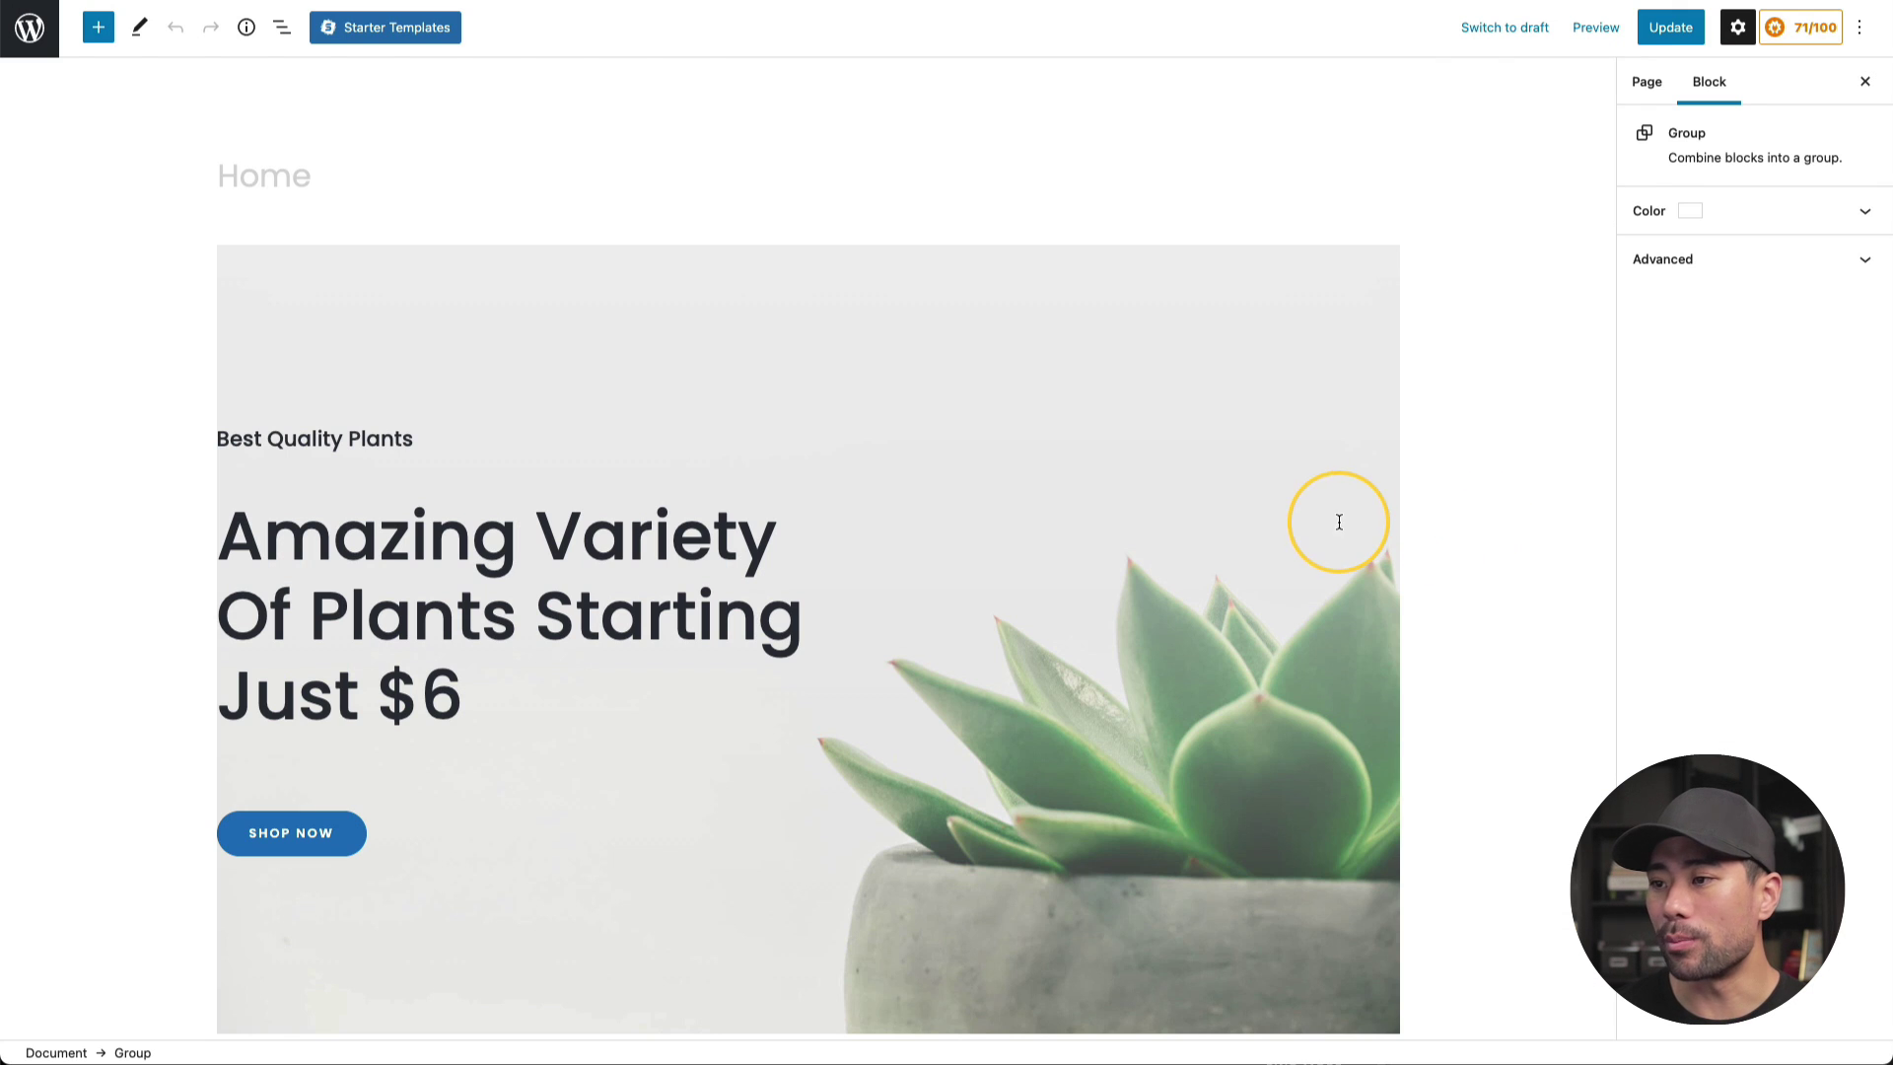
# Remove the whole Testimonials section group from the Home page
pyautogui.scroll(-8, 779, 451)
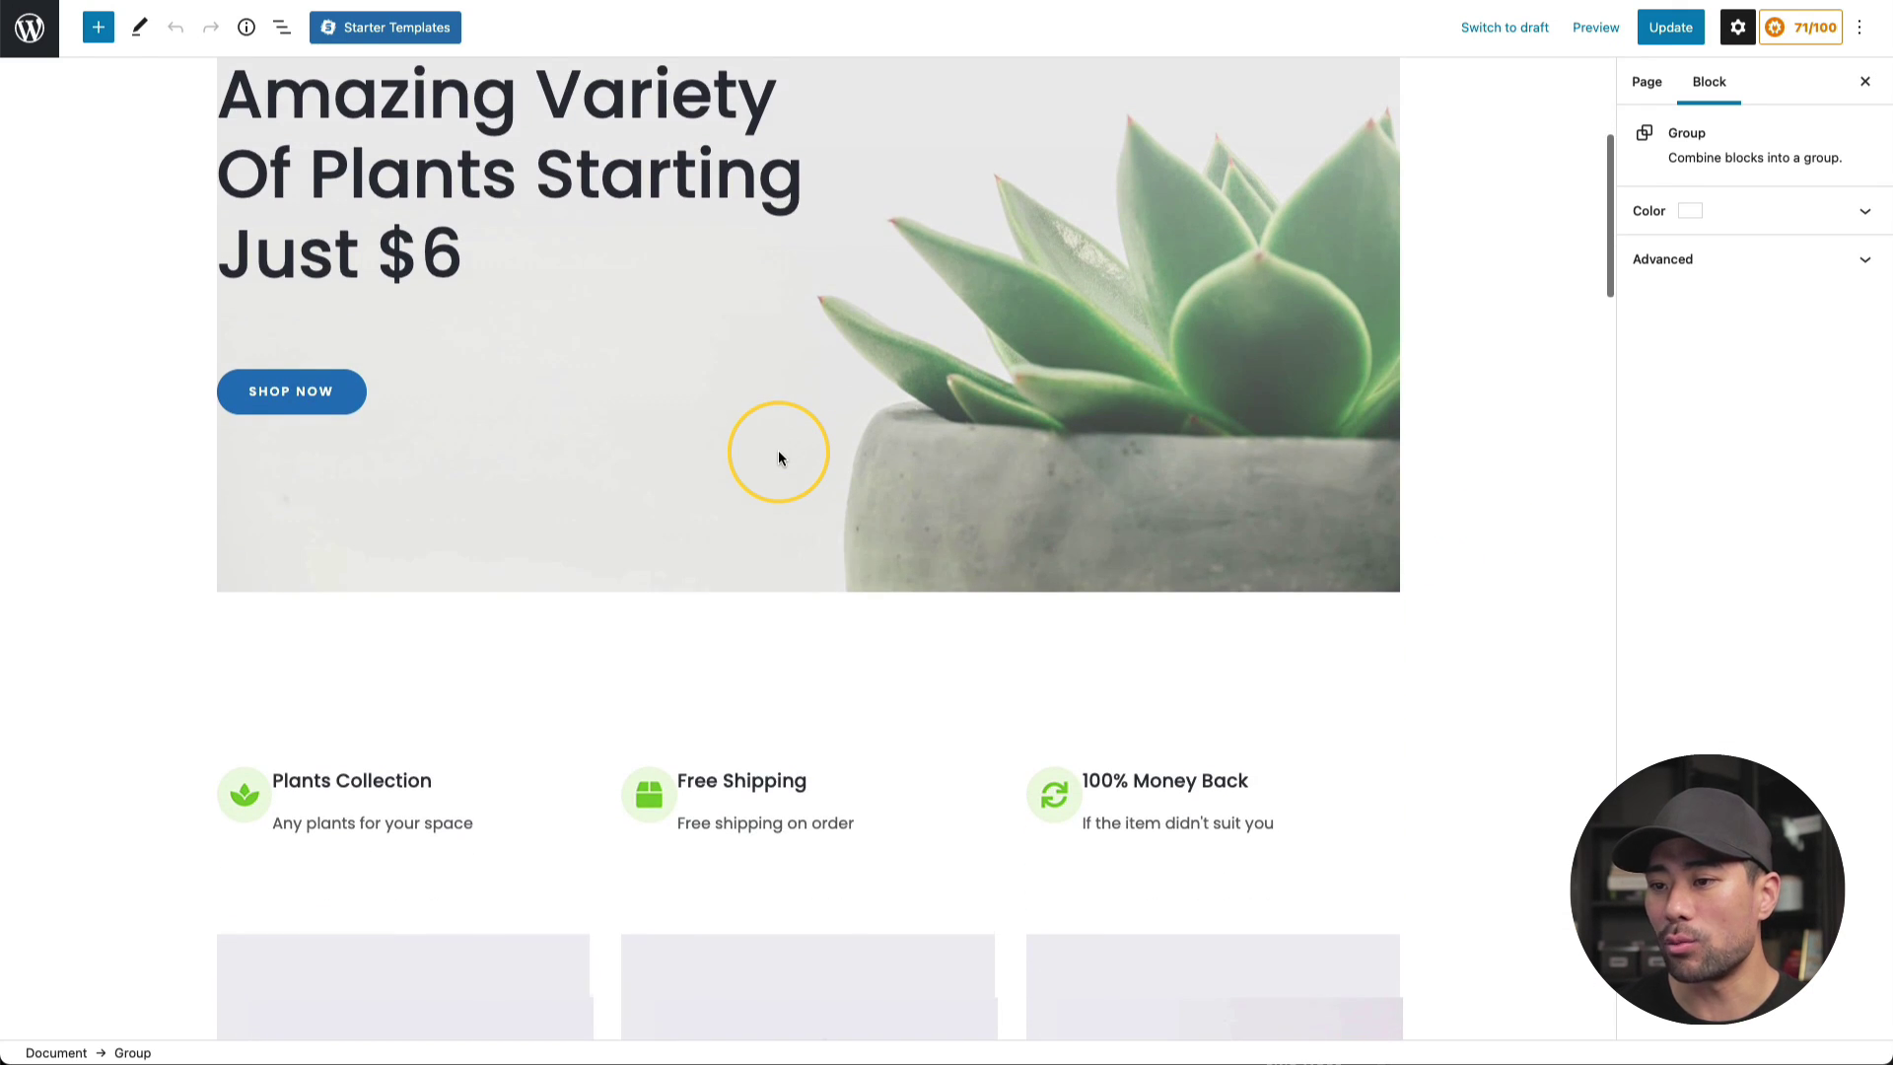
pyautogui.scroll(-12, 778, 450)
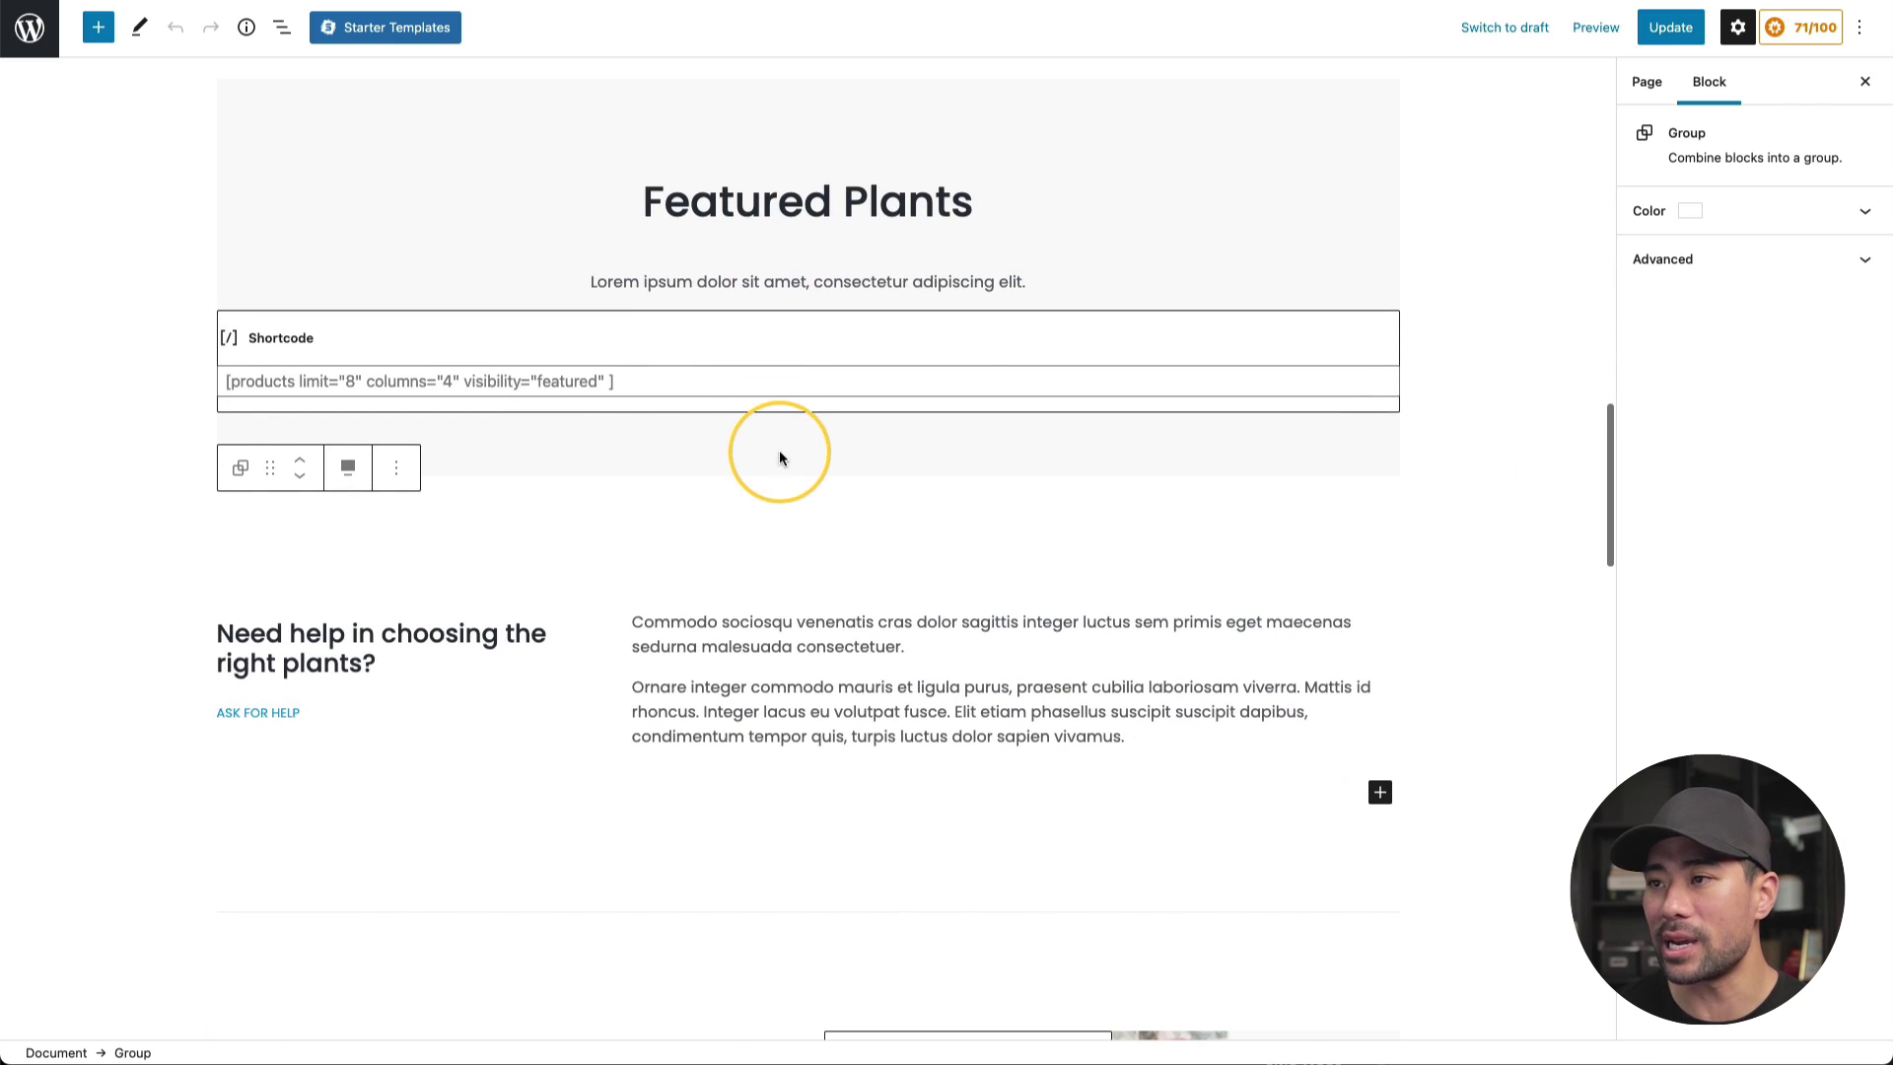
pyautogui.scroll(3, 674, 473)
pyautogui.scroll(-6, 719, 685)
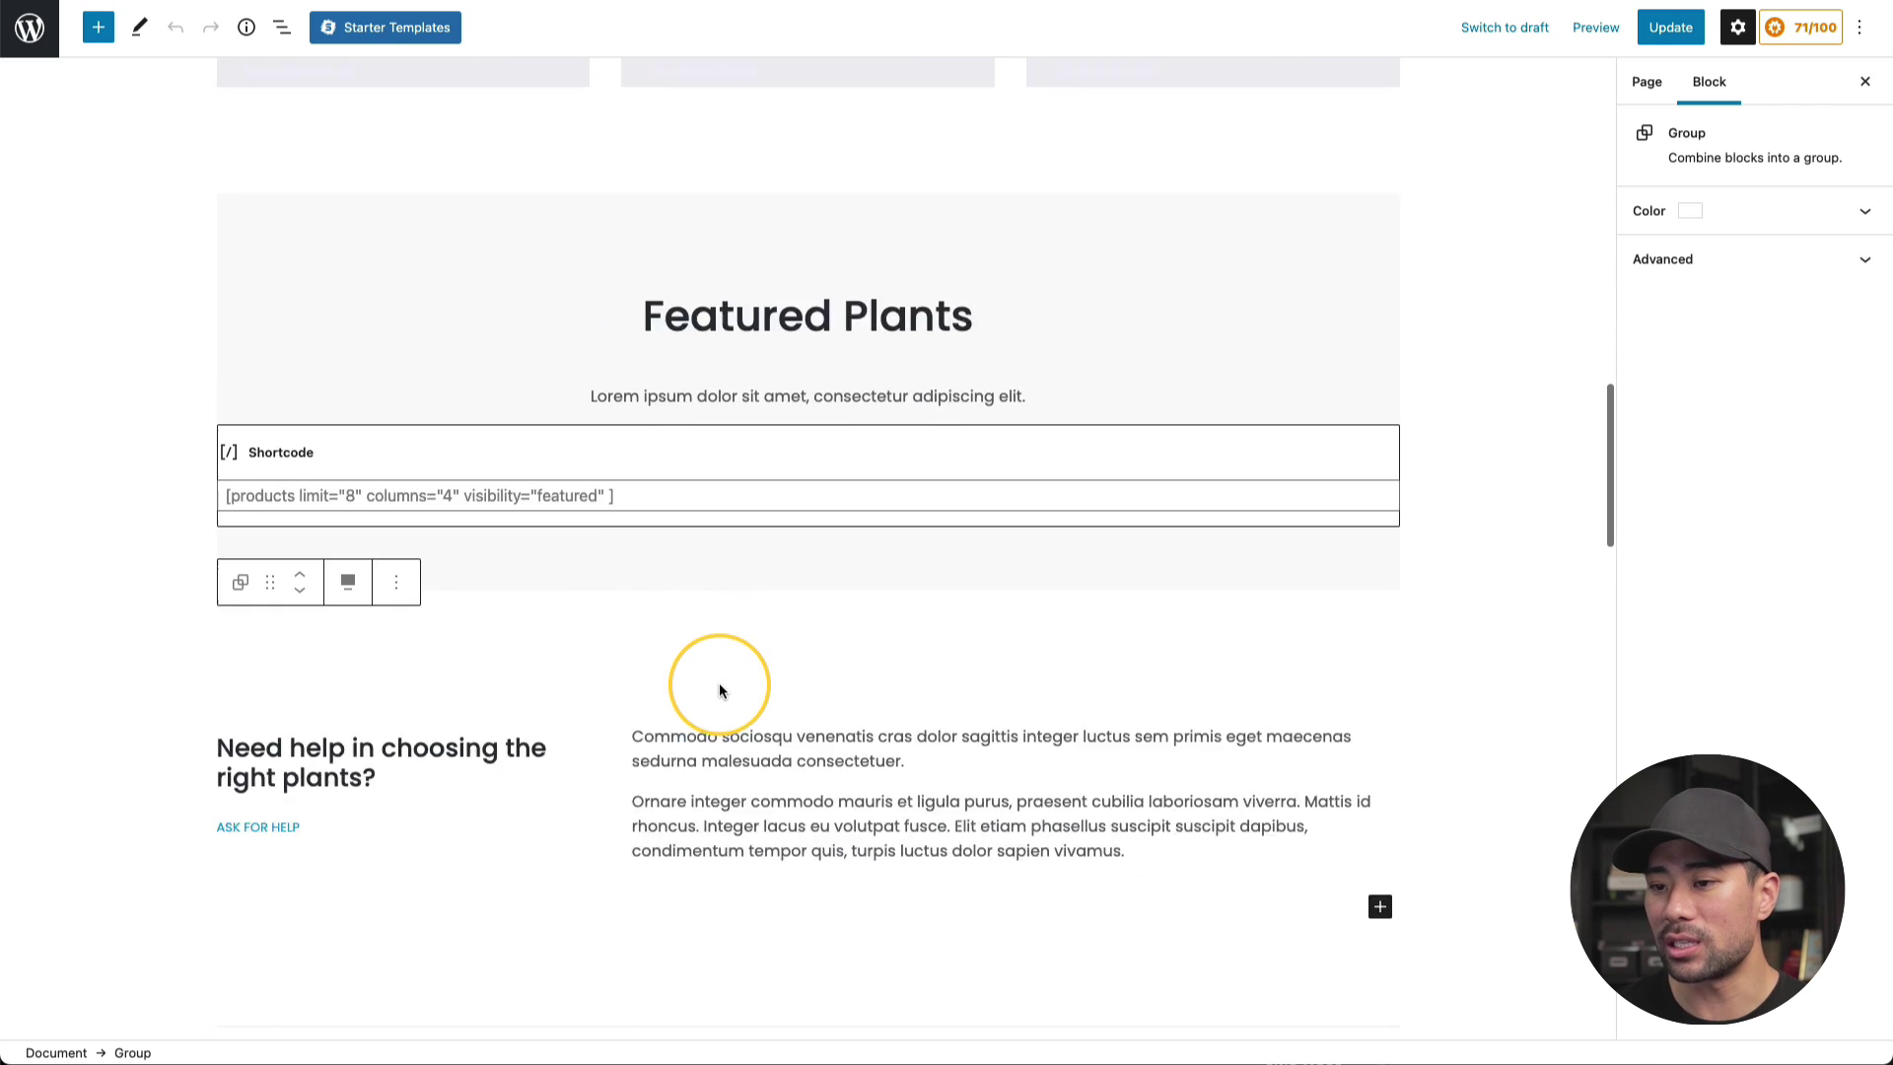
pyautogui.scroll(-4, 719, 682)
pyautogui.click(536, 382)
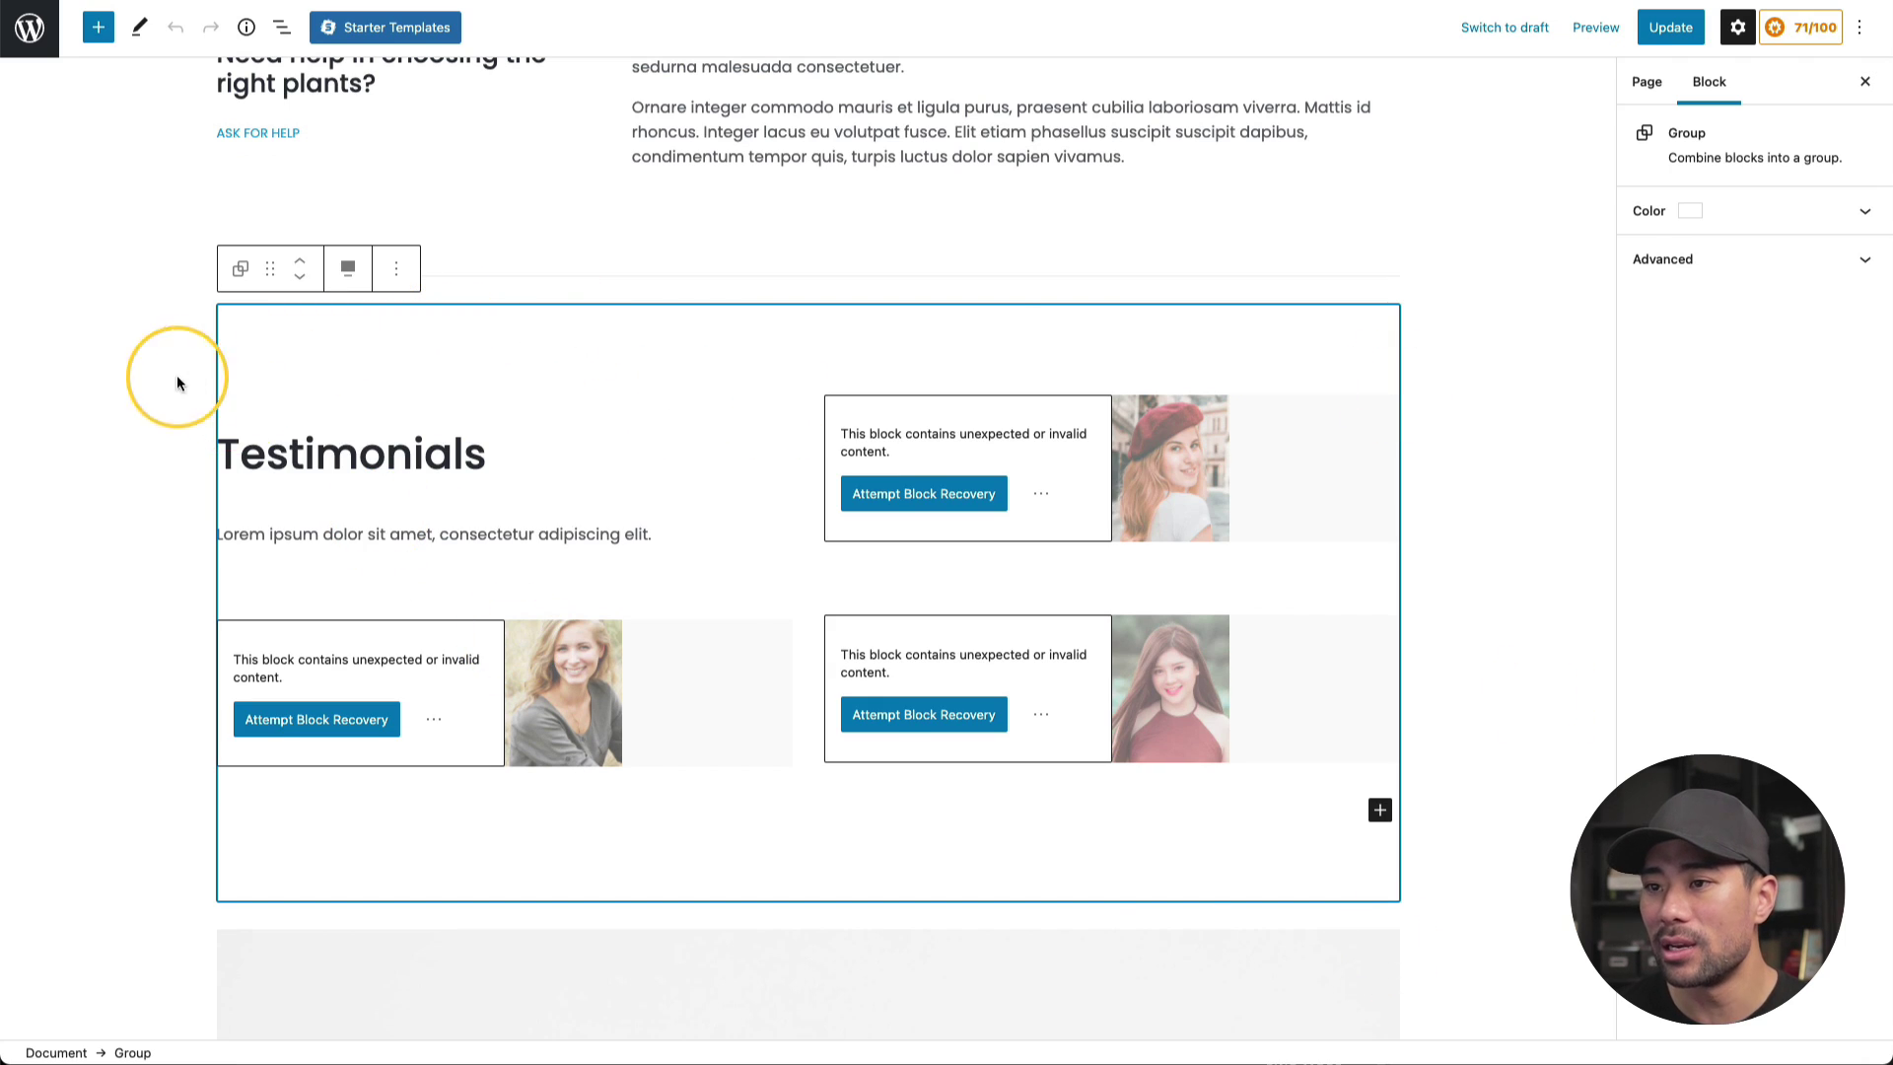
pyautogui.click(454, 621)
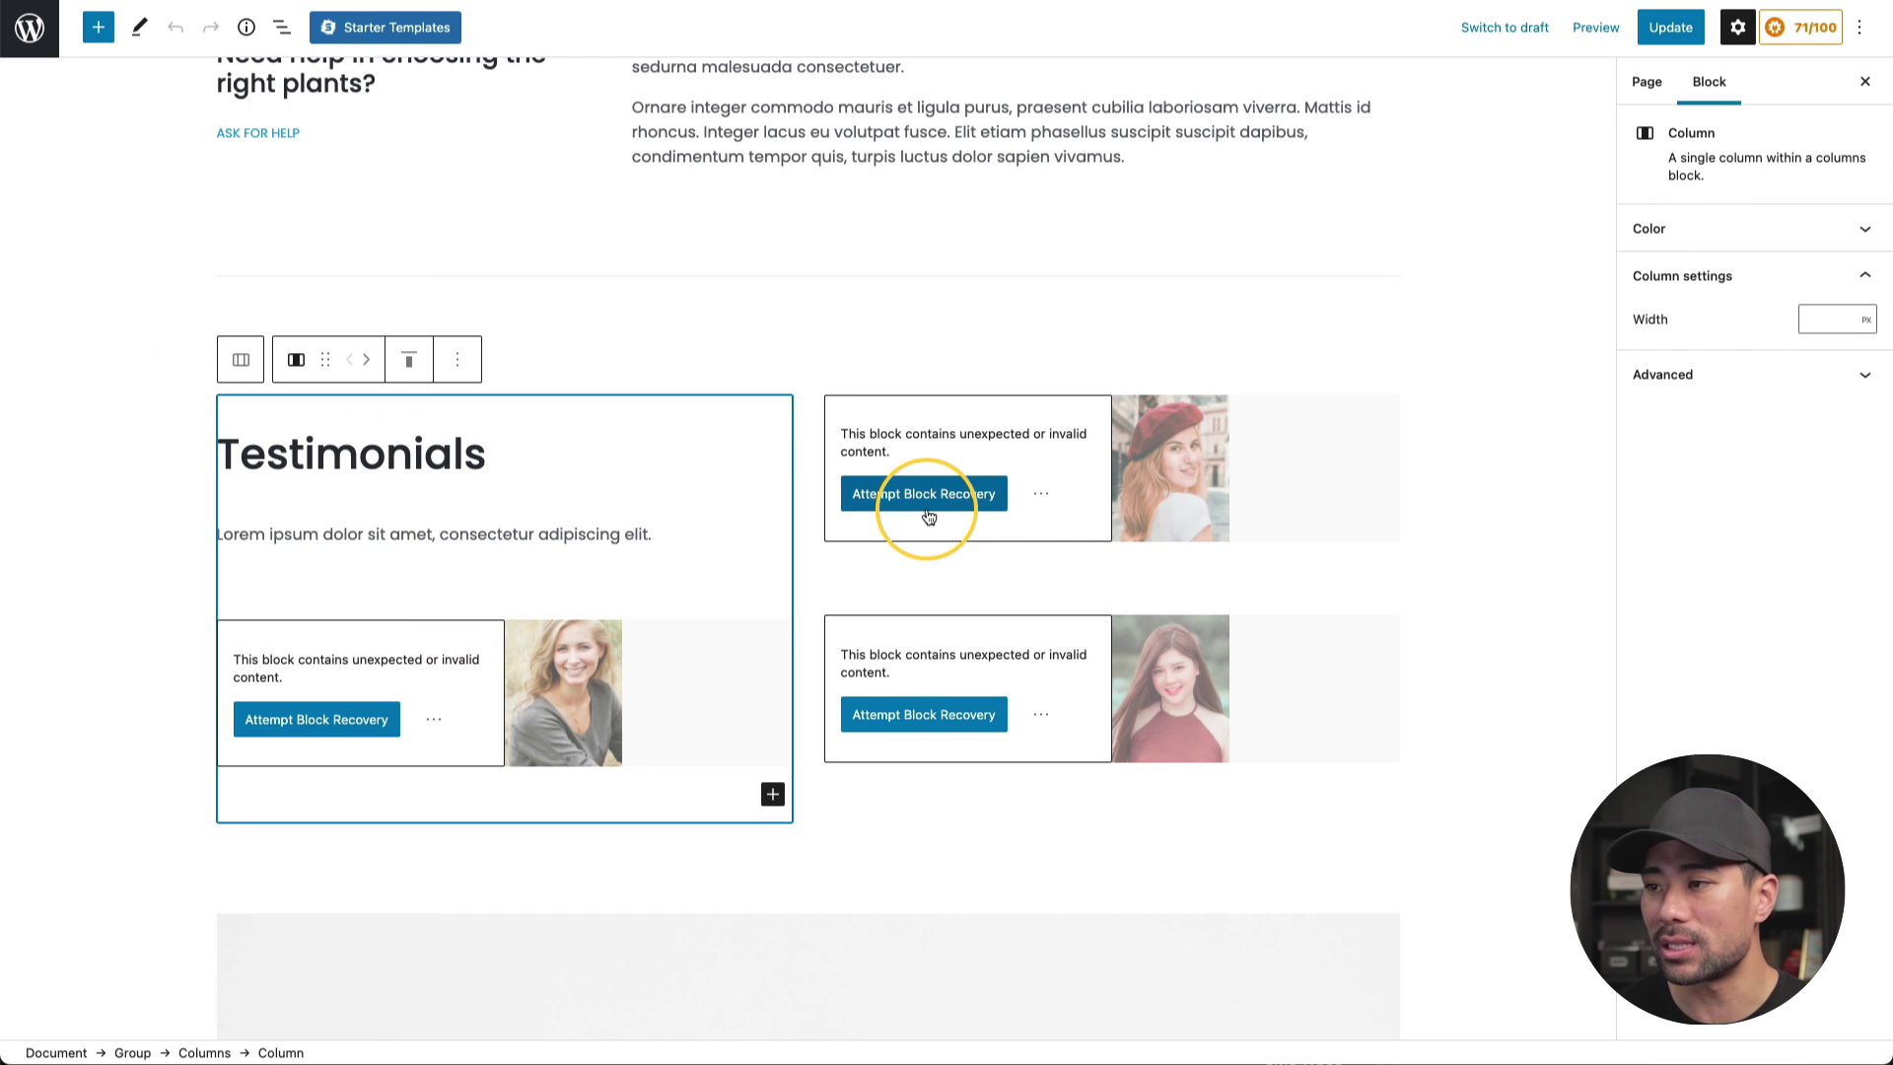
pyautogui.click(927, 515)
pyautogui.click(572, 397)
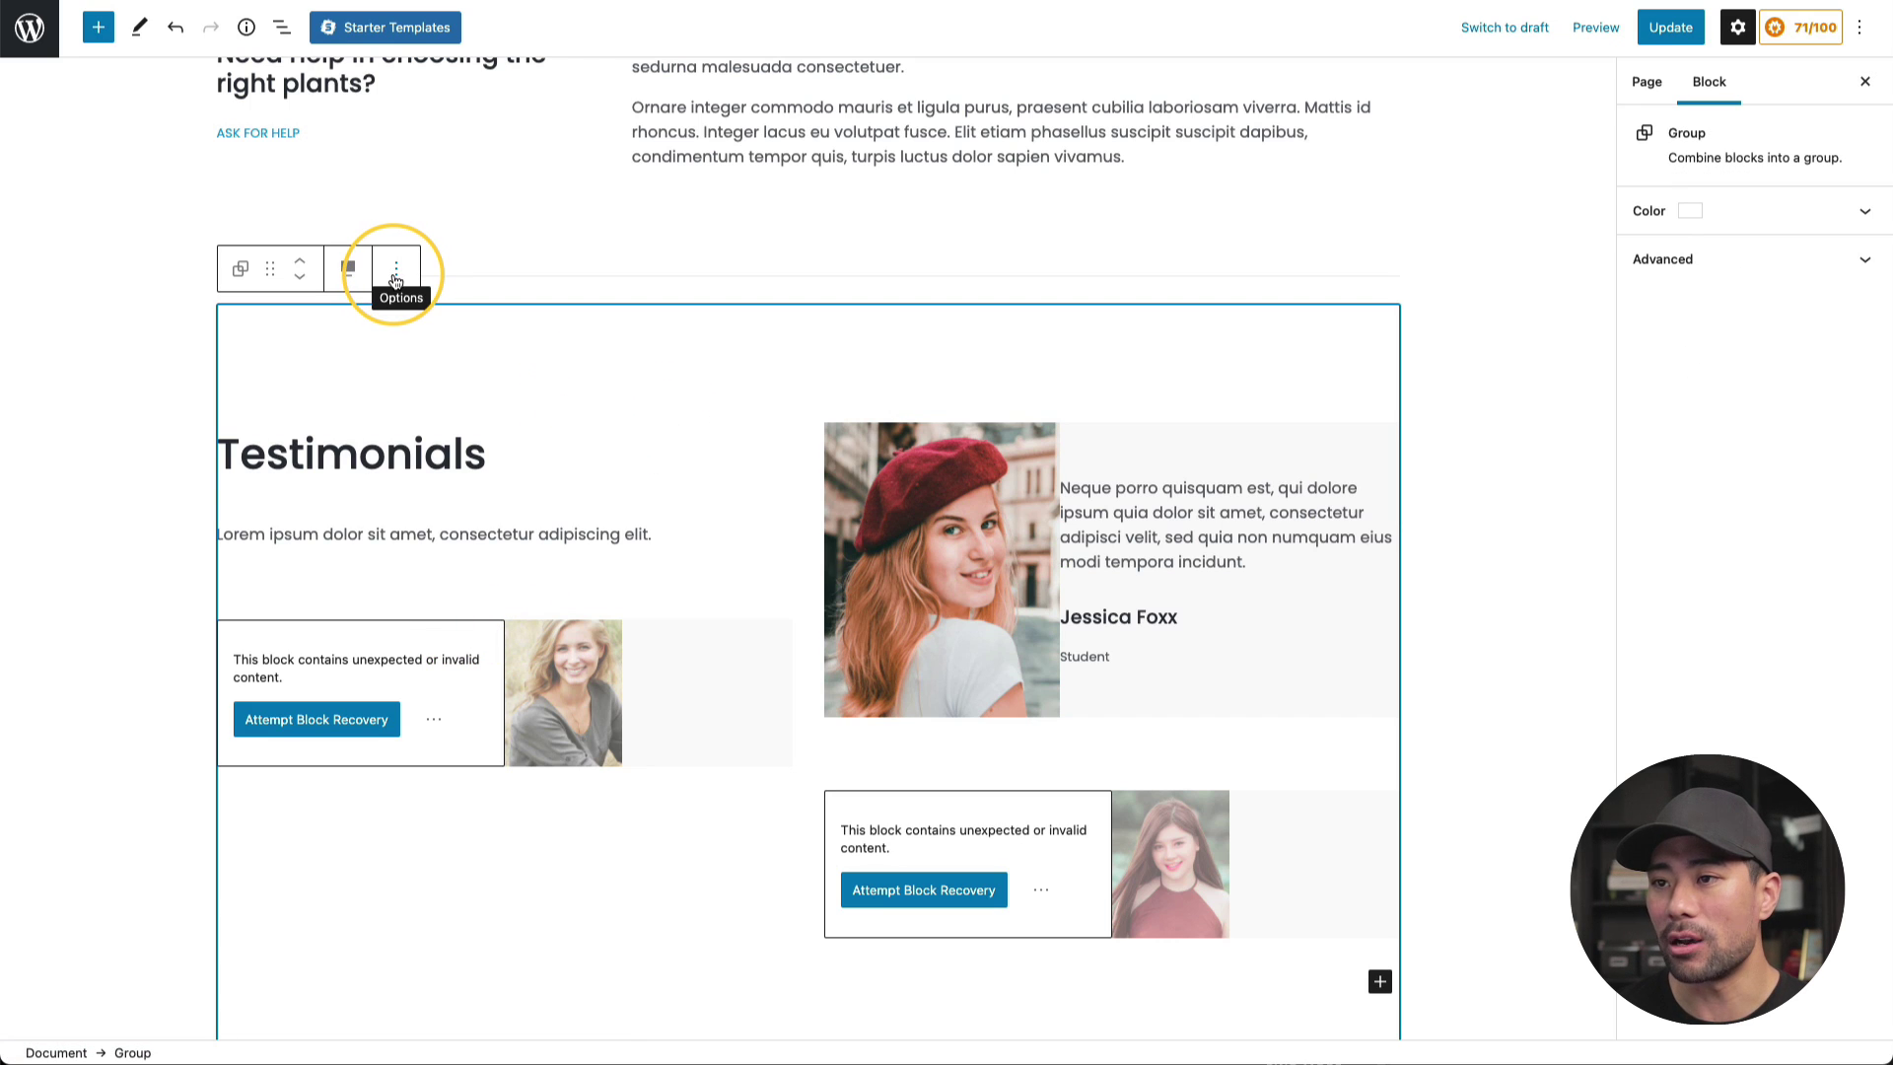
pyautogui.click(396, 282)
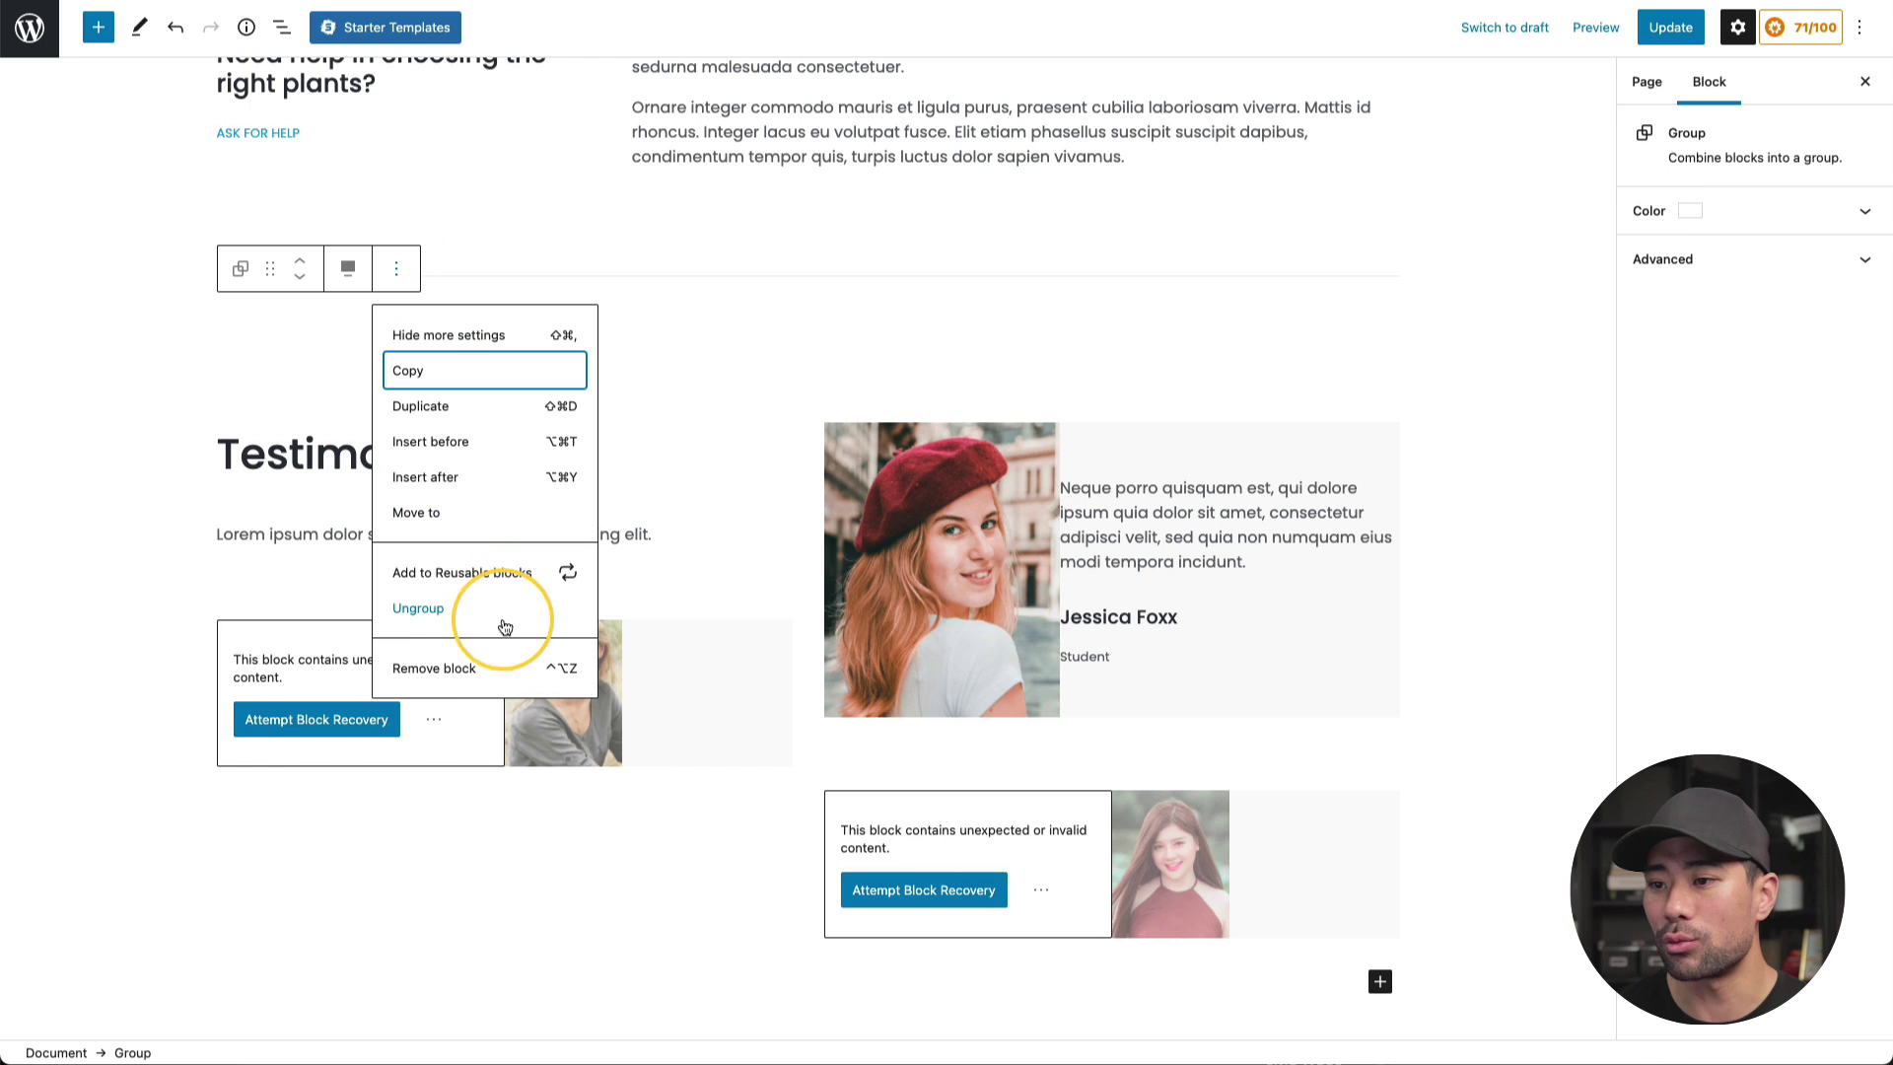
pyautogui.click(460, 671)
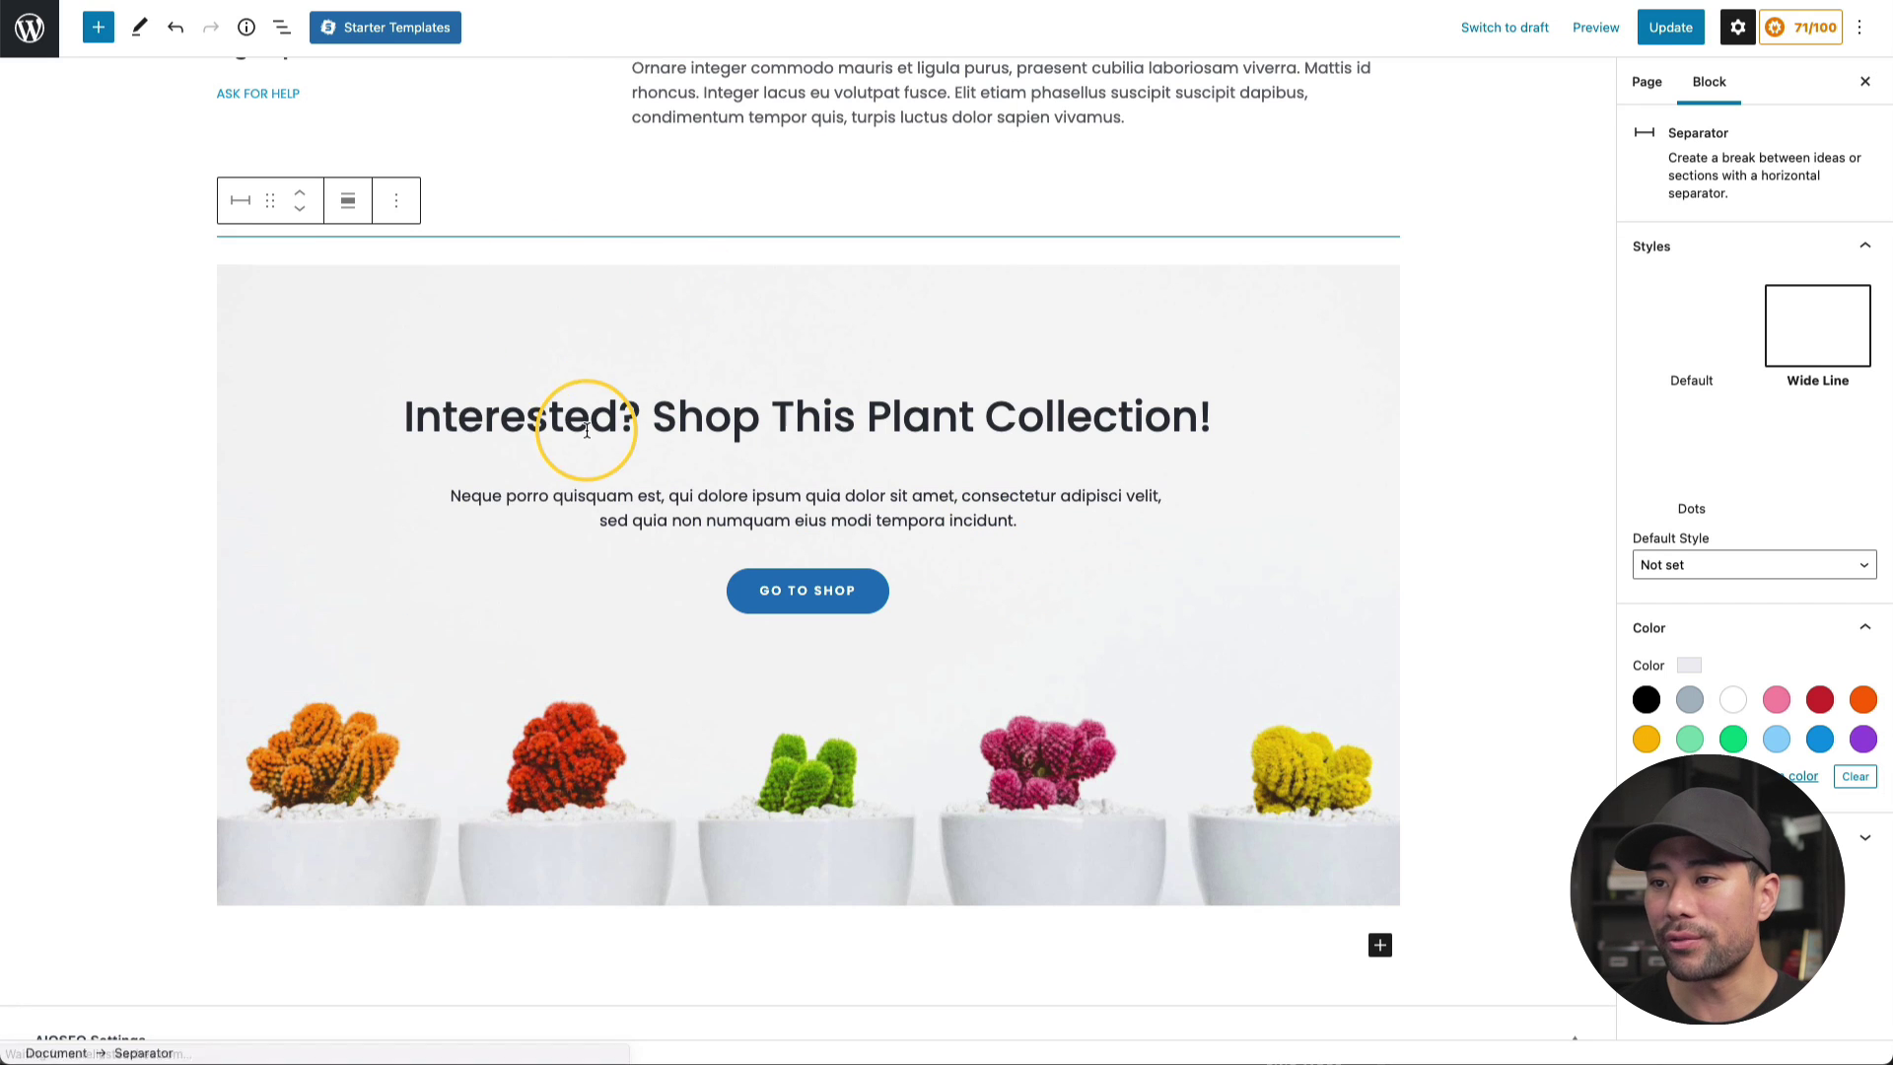
# Remove the "Interested? Shop This Plant Collection!" cover block at the end of the page content
pyautogui.click(318, 252)
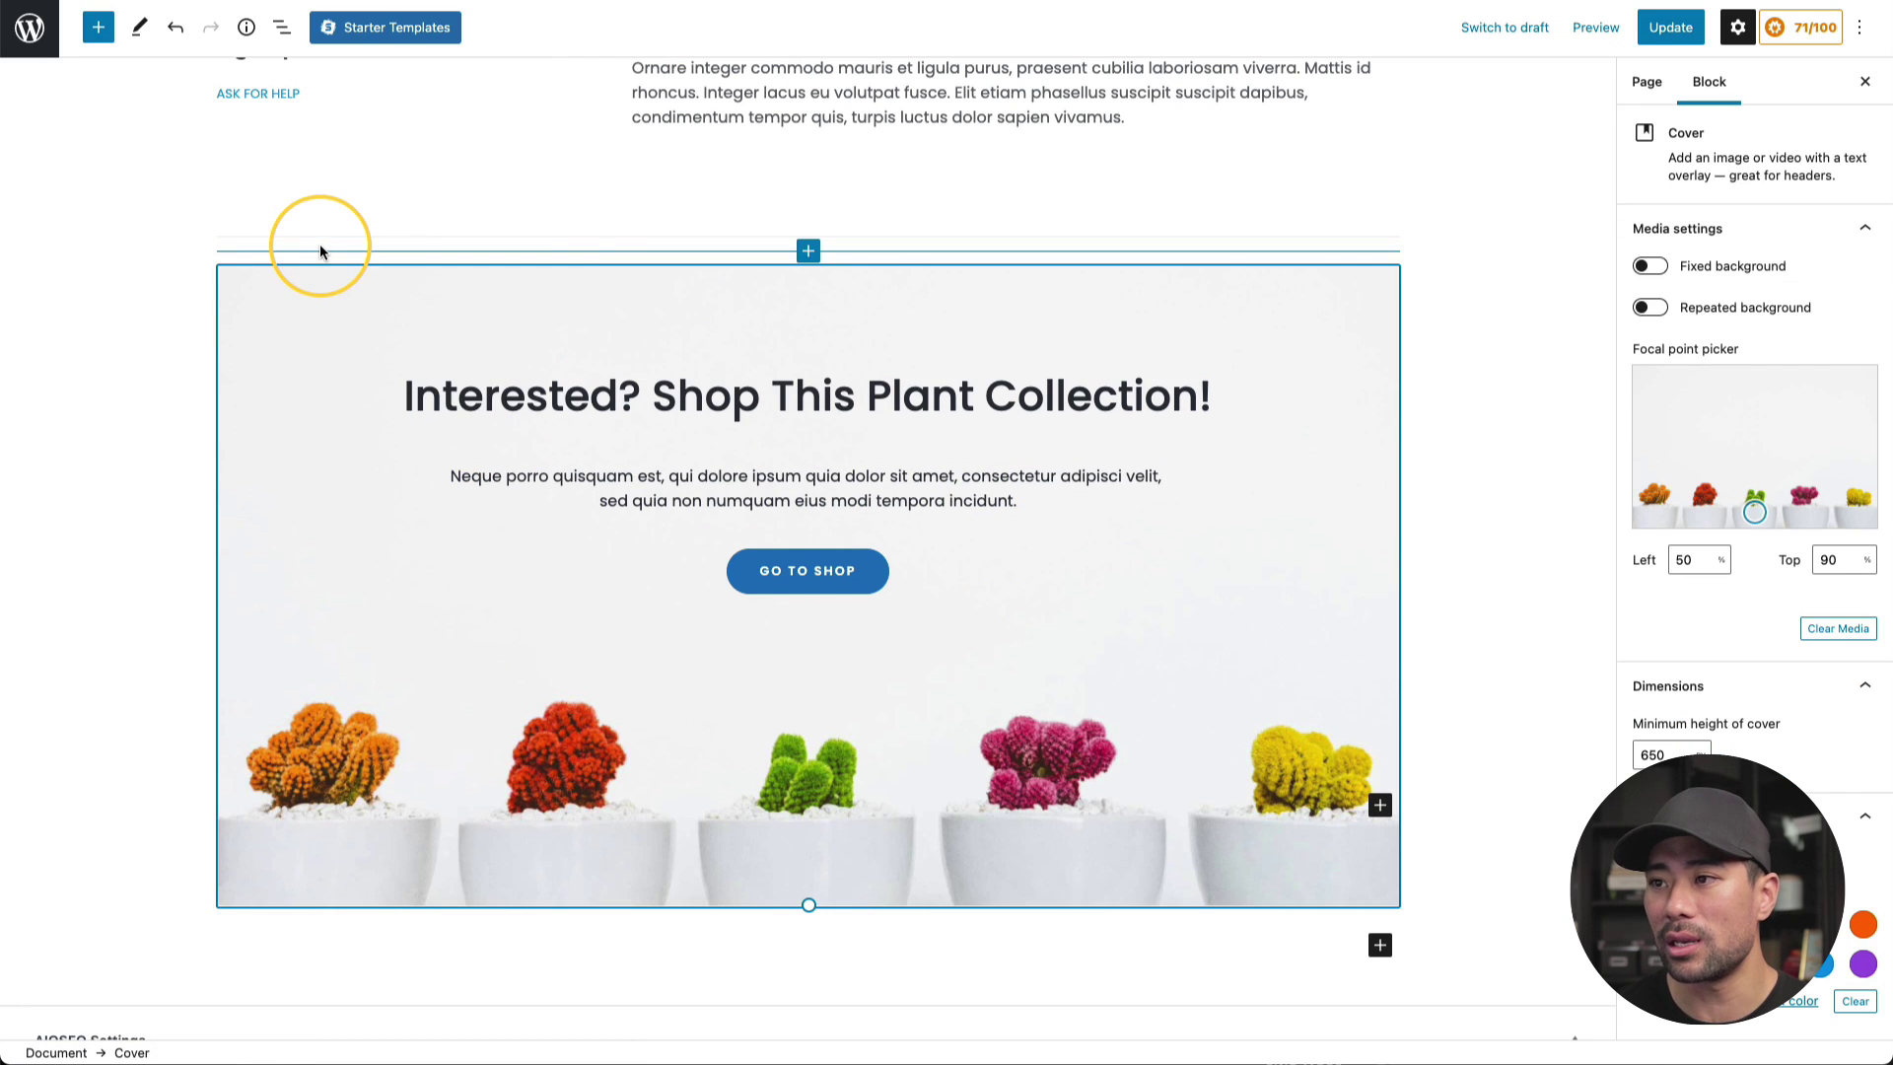
pyautogui.click(580, 229)
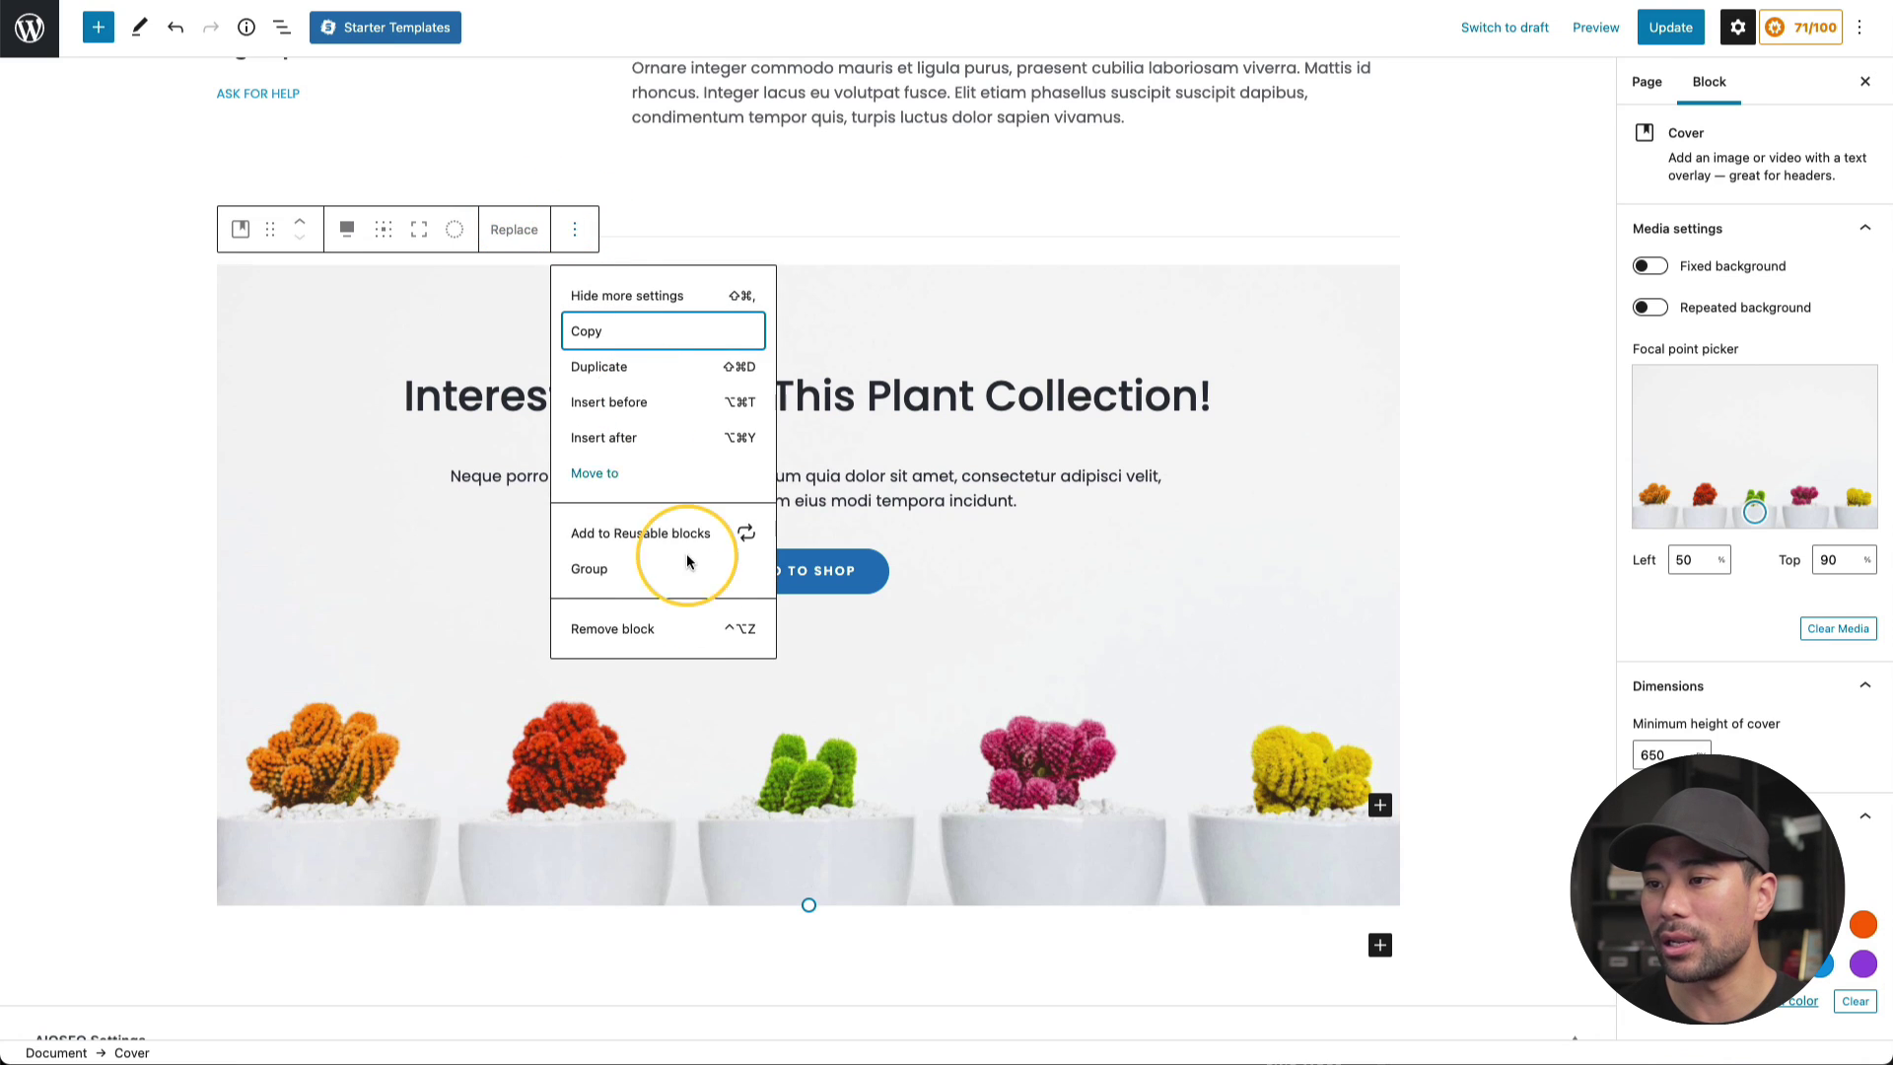
pyautogui.click(621, 566)
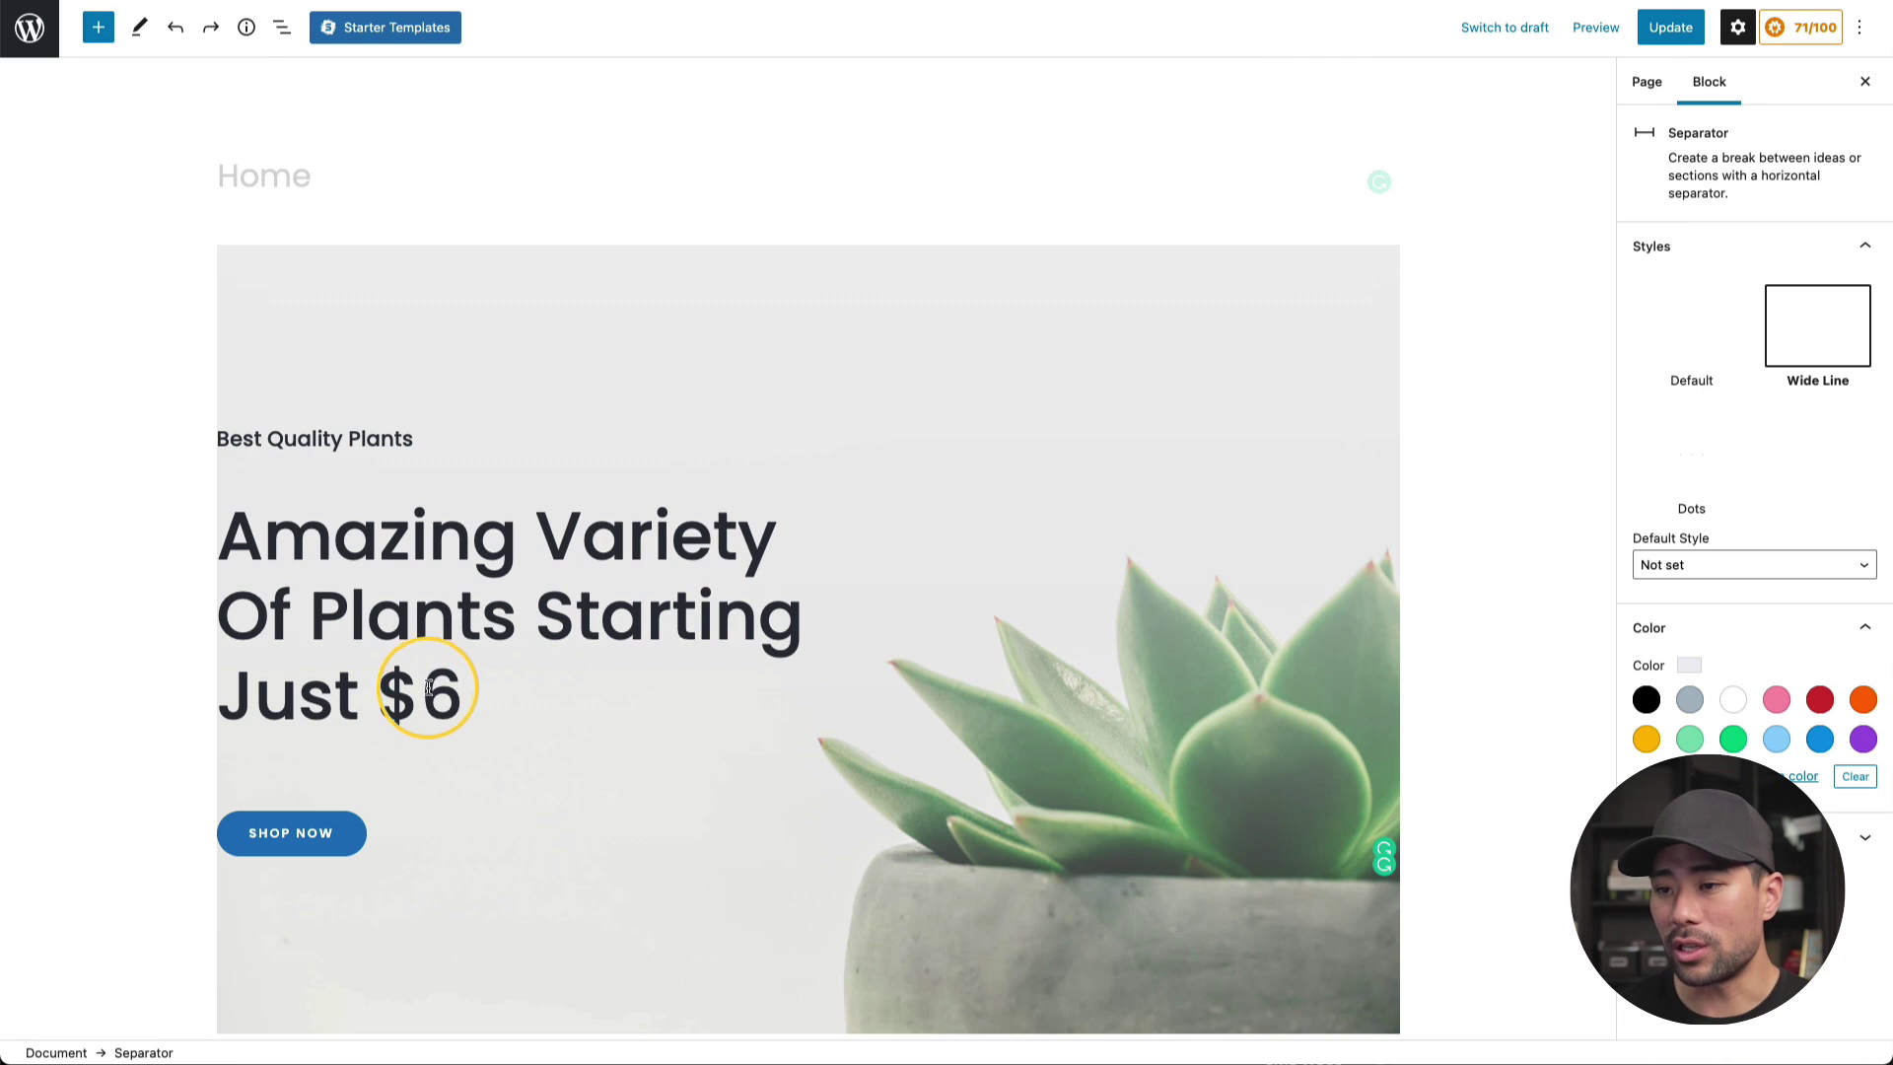
# Replace the hero cover's main heading with "Ebooks and Courses on Mindfulness"
pyautogui.click(461, 680)
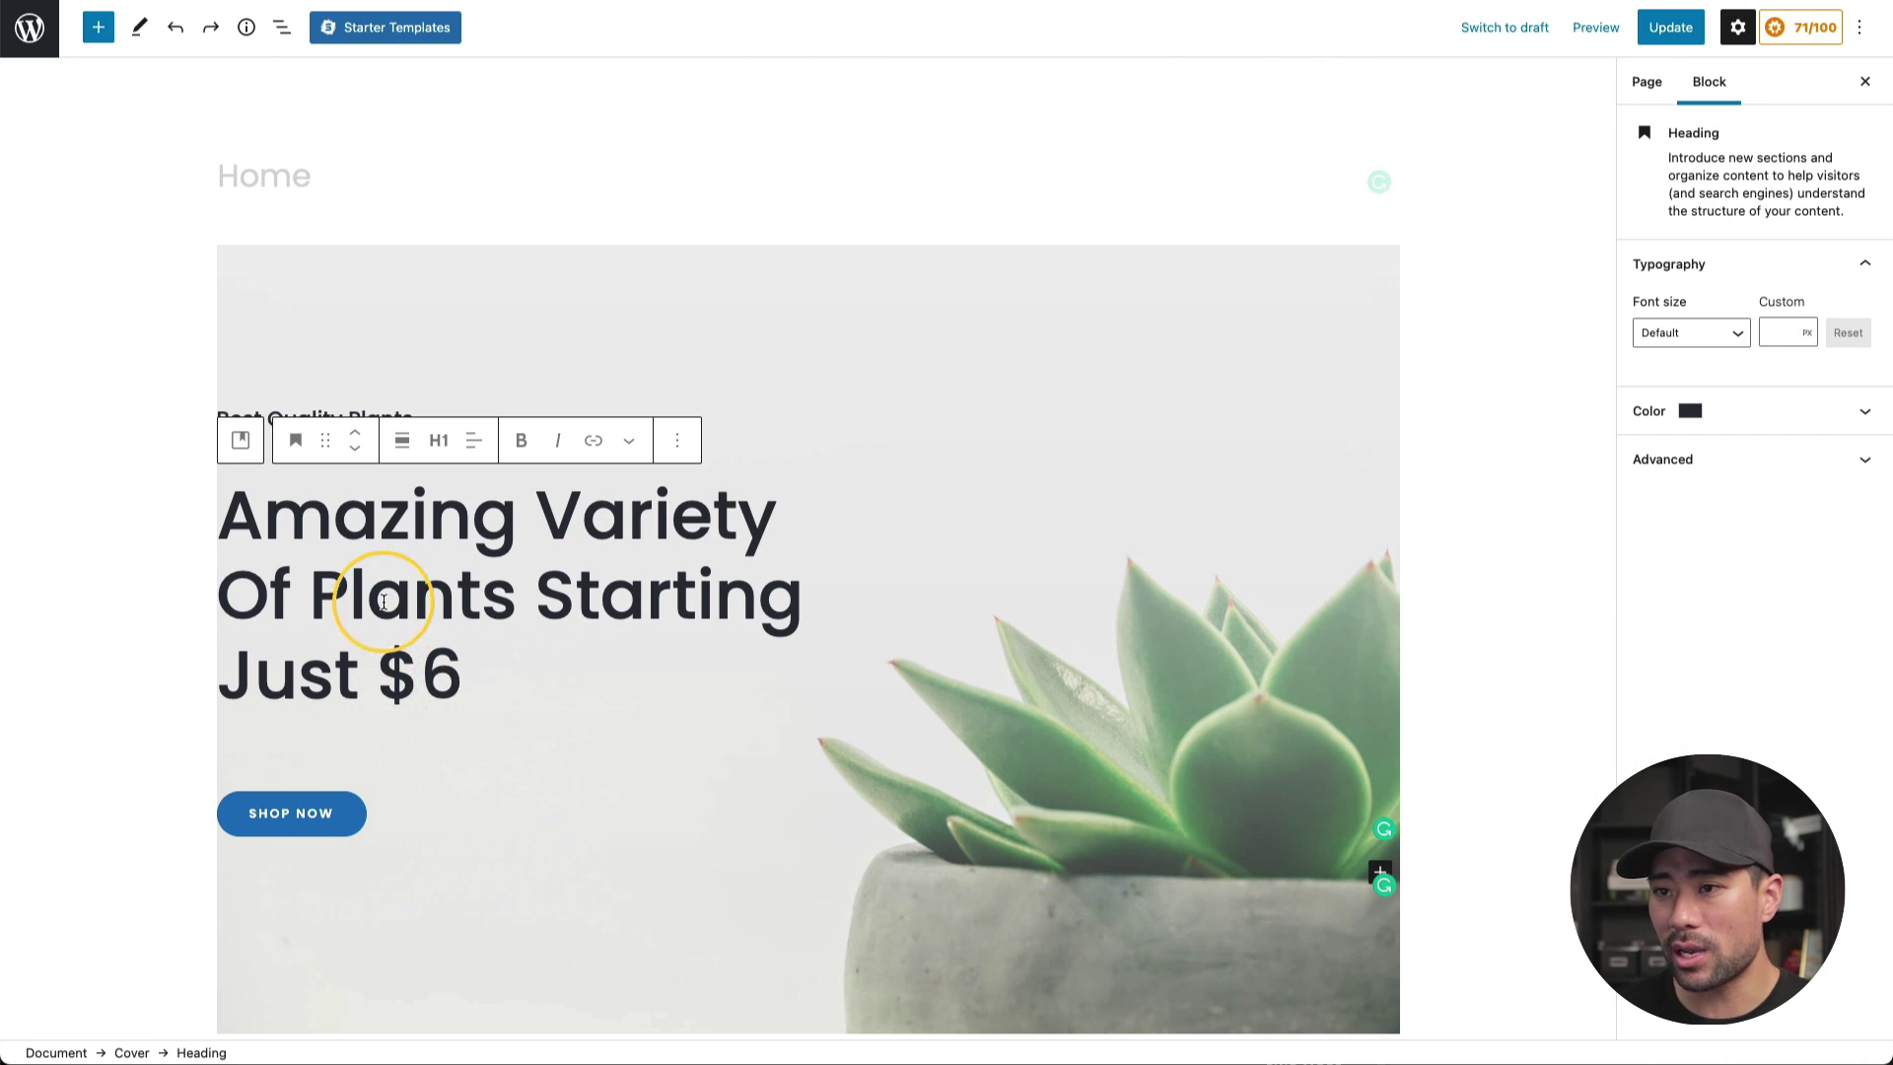
pyautogui.moveTo(474, 678); pyautogui.dragTo(226, 525)
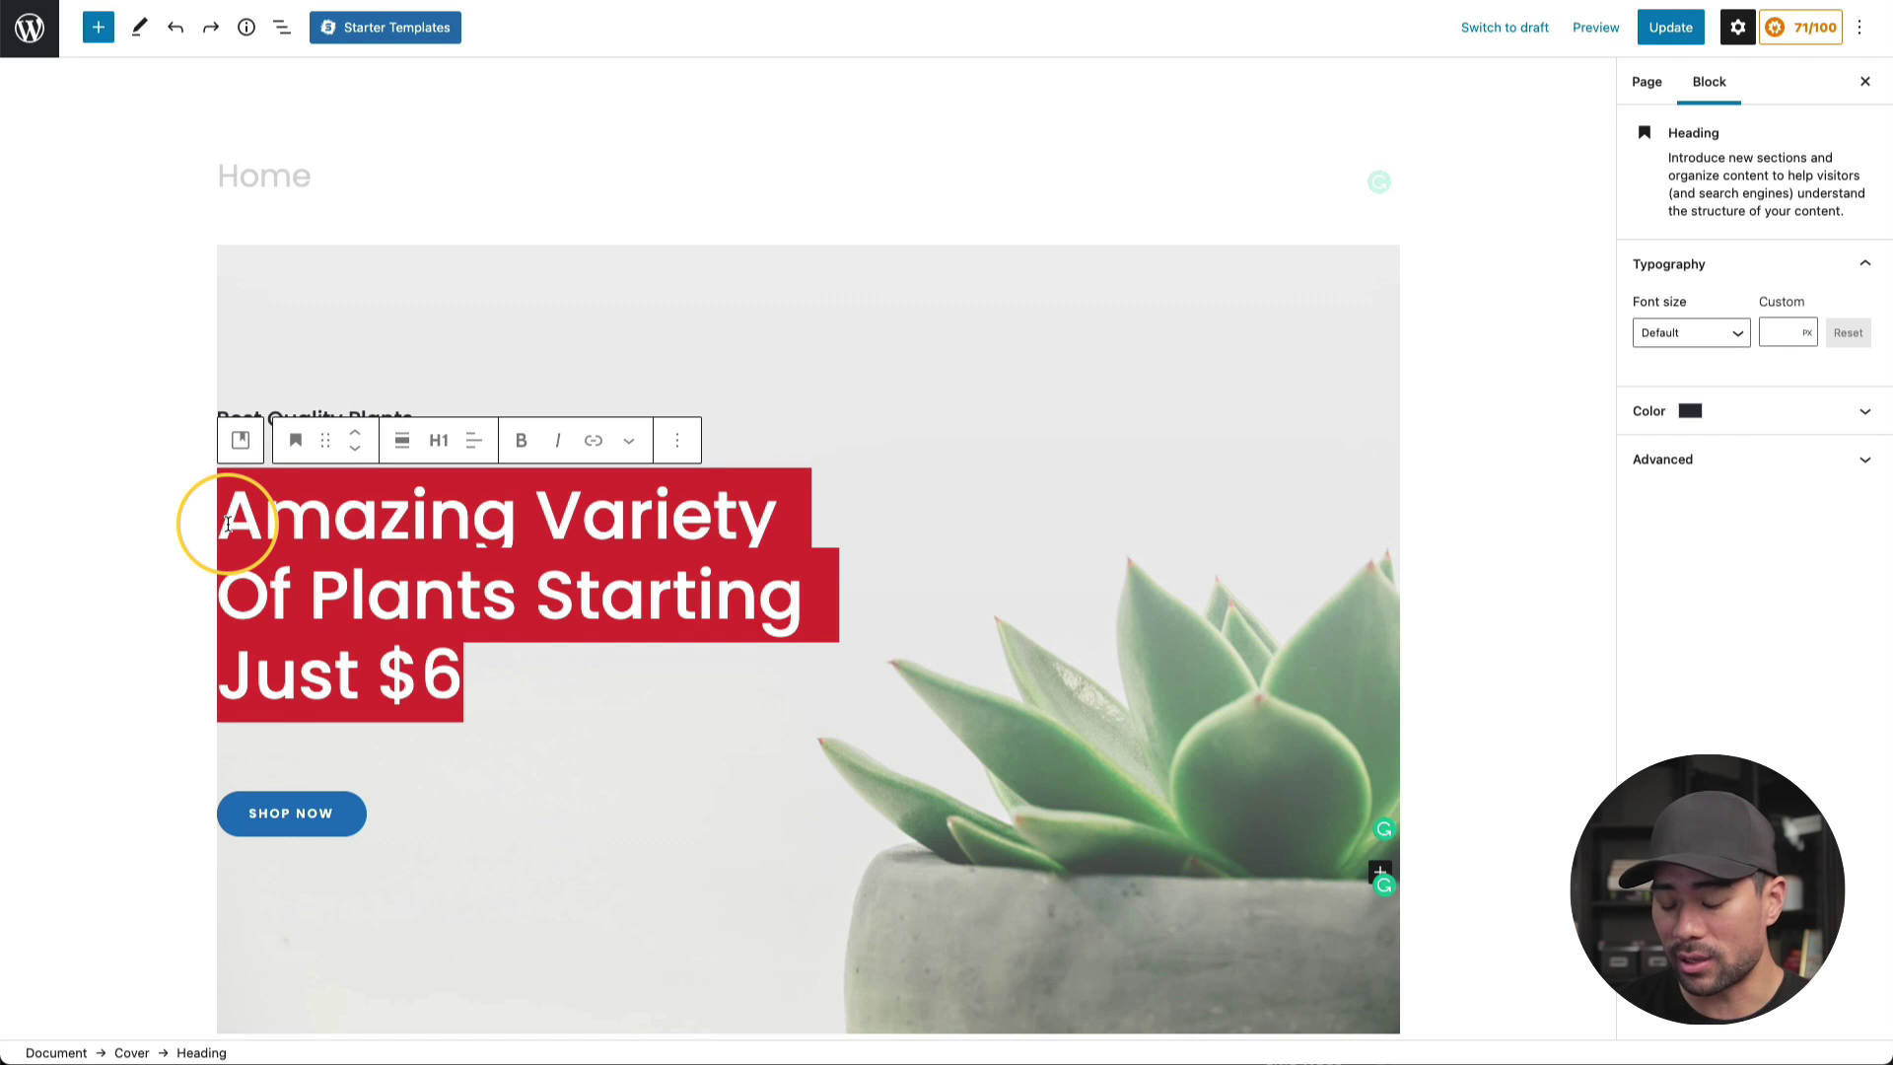
pyautogui.write('Ebooks')
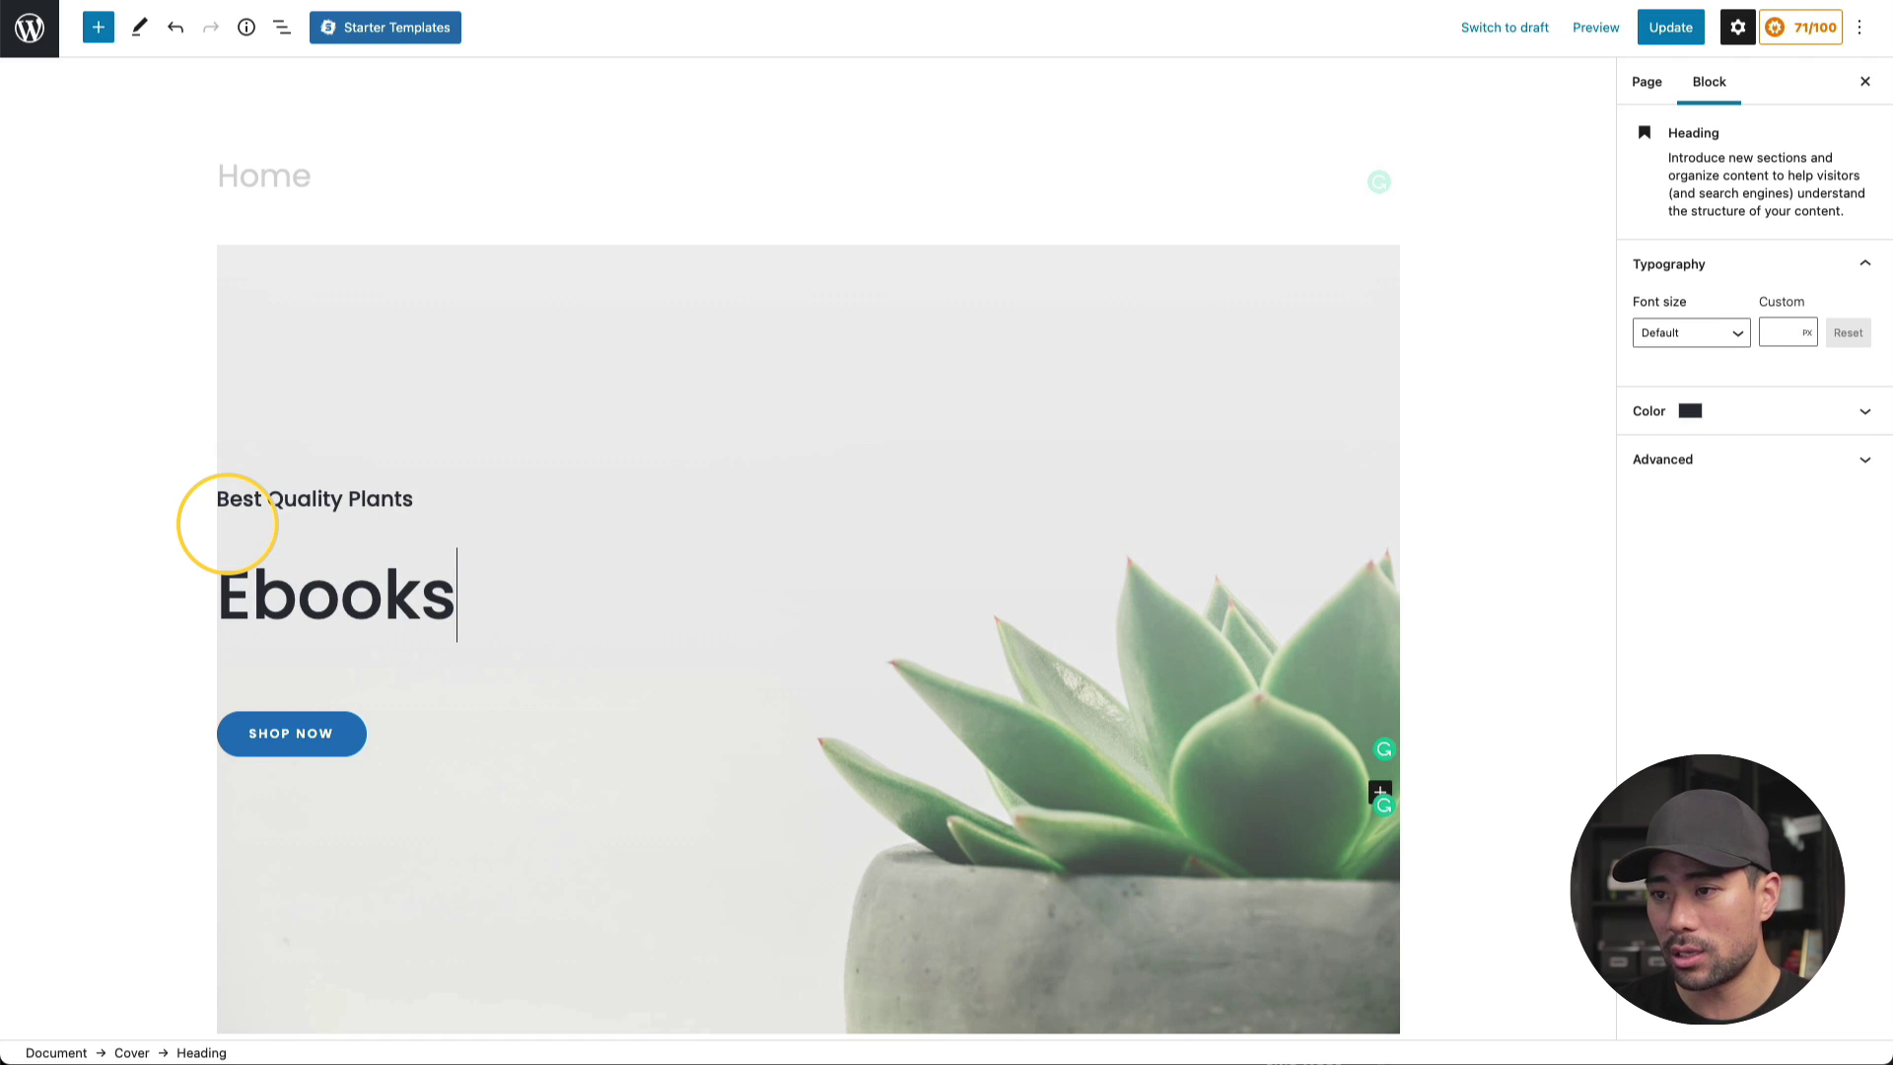
pyautogui.write(' amd Cp')
pyautogui.press('BackSpace')
pyautogui.press('BackSpace')
pyautogui.press('BackSpace')
pyautogui.press('BackSpace')
pyautogui.press('BackSpace')
pyautogui.write('nd Courses on')
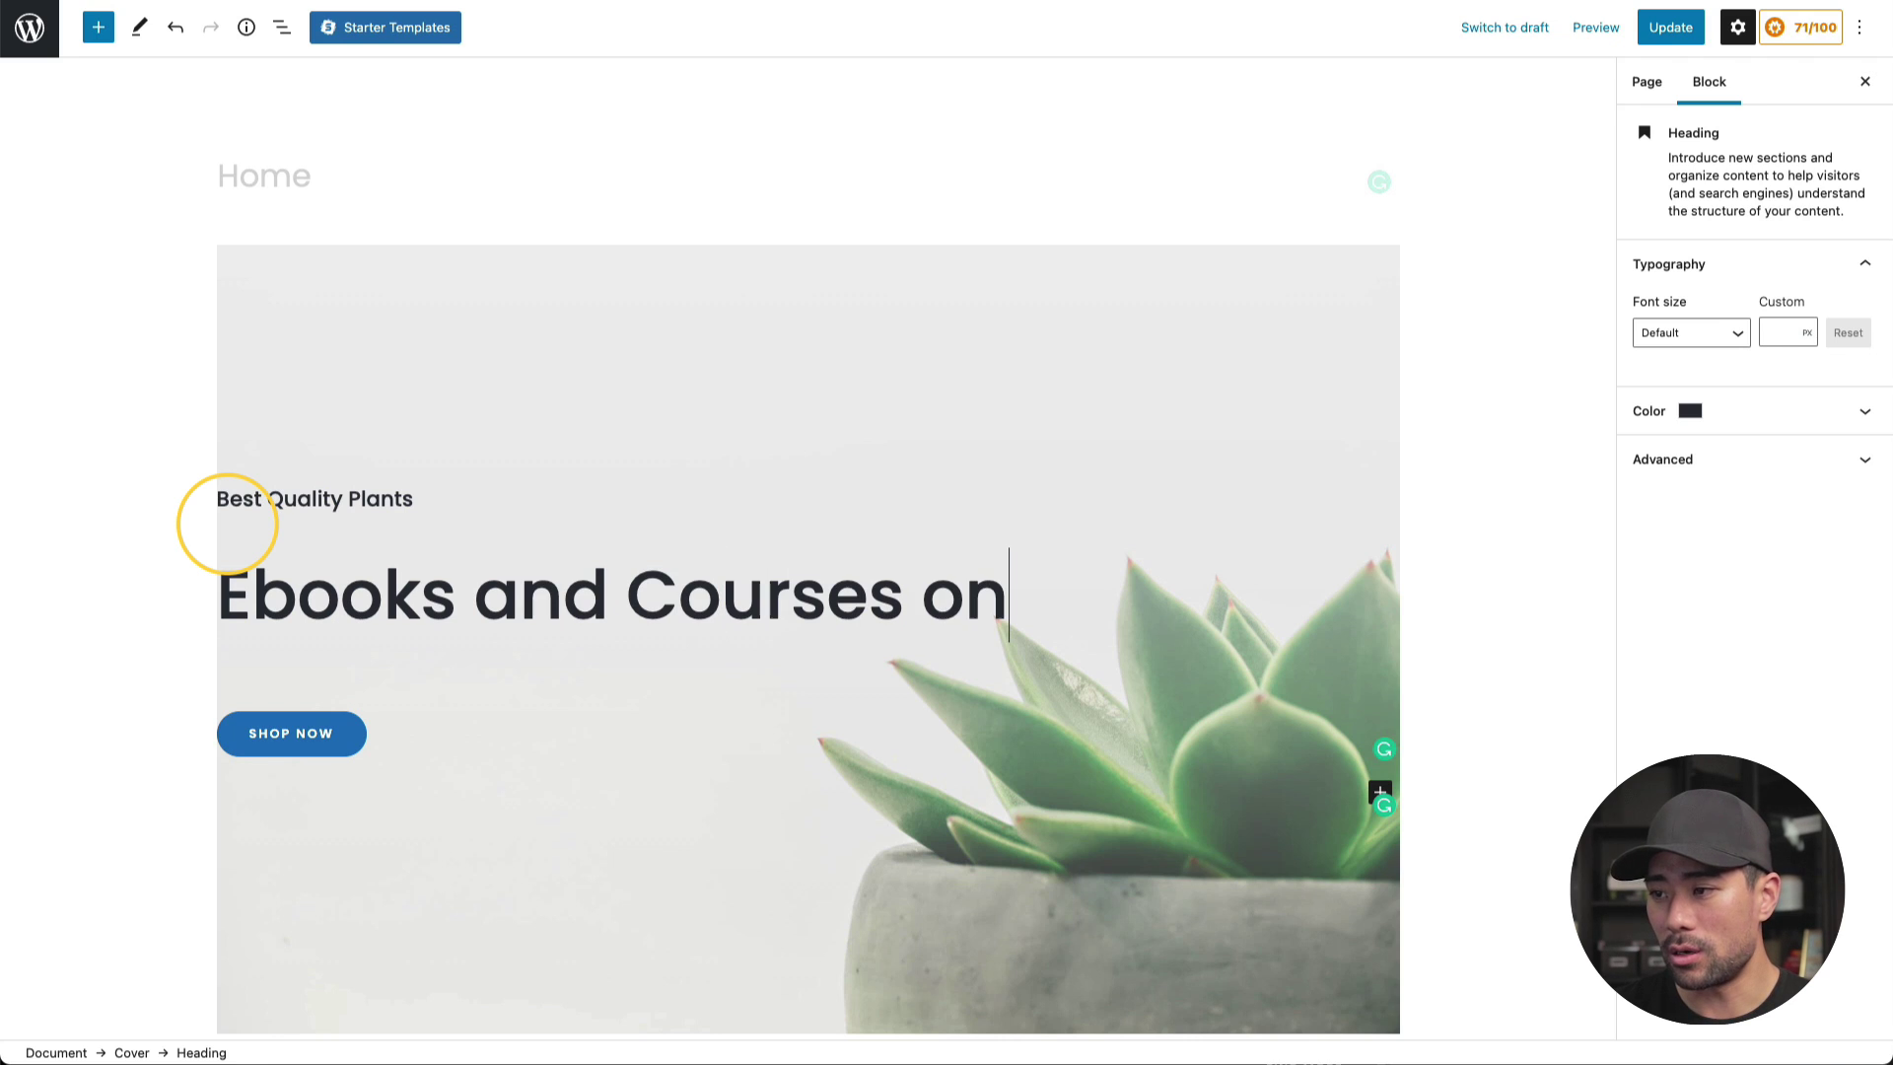
pyautogui.write(' Mindfulne')
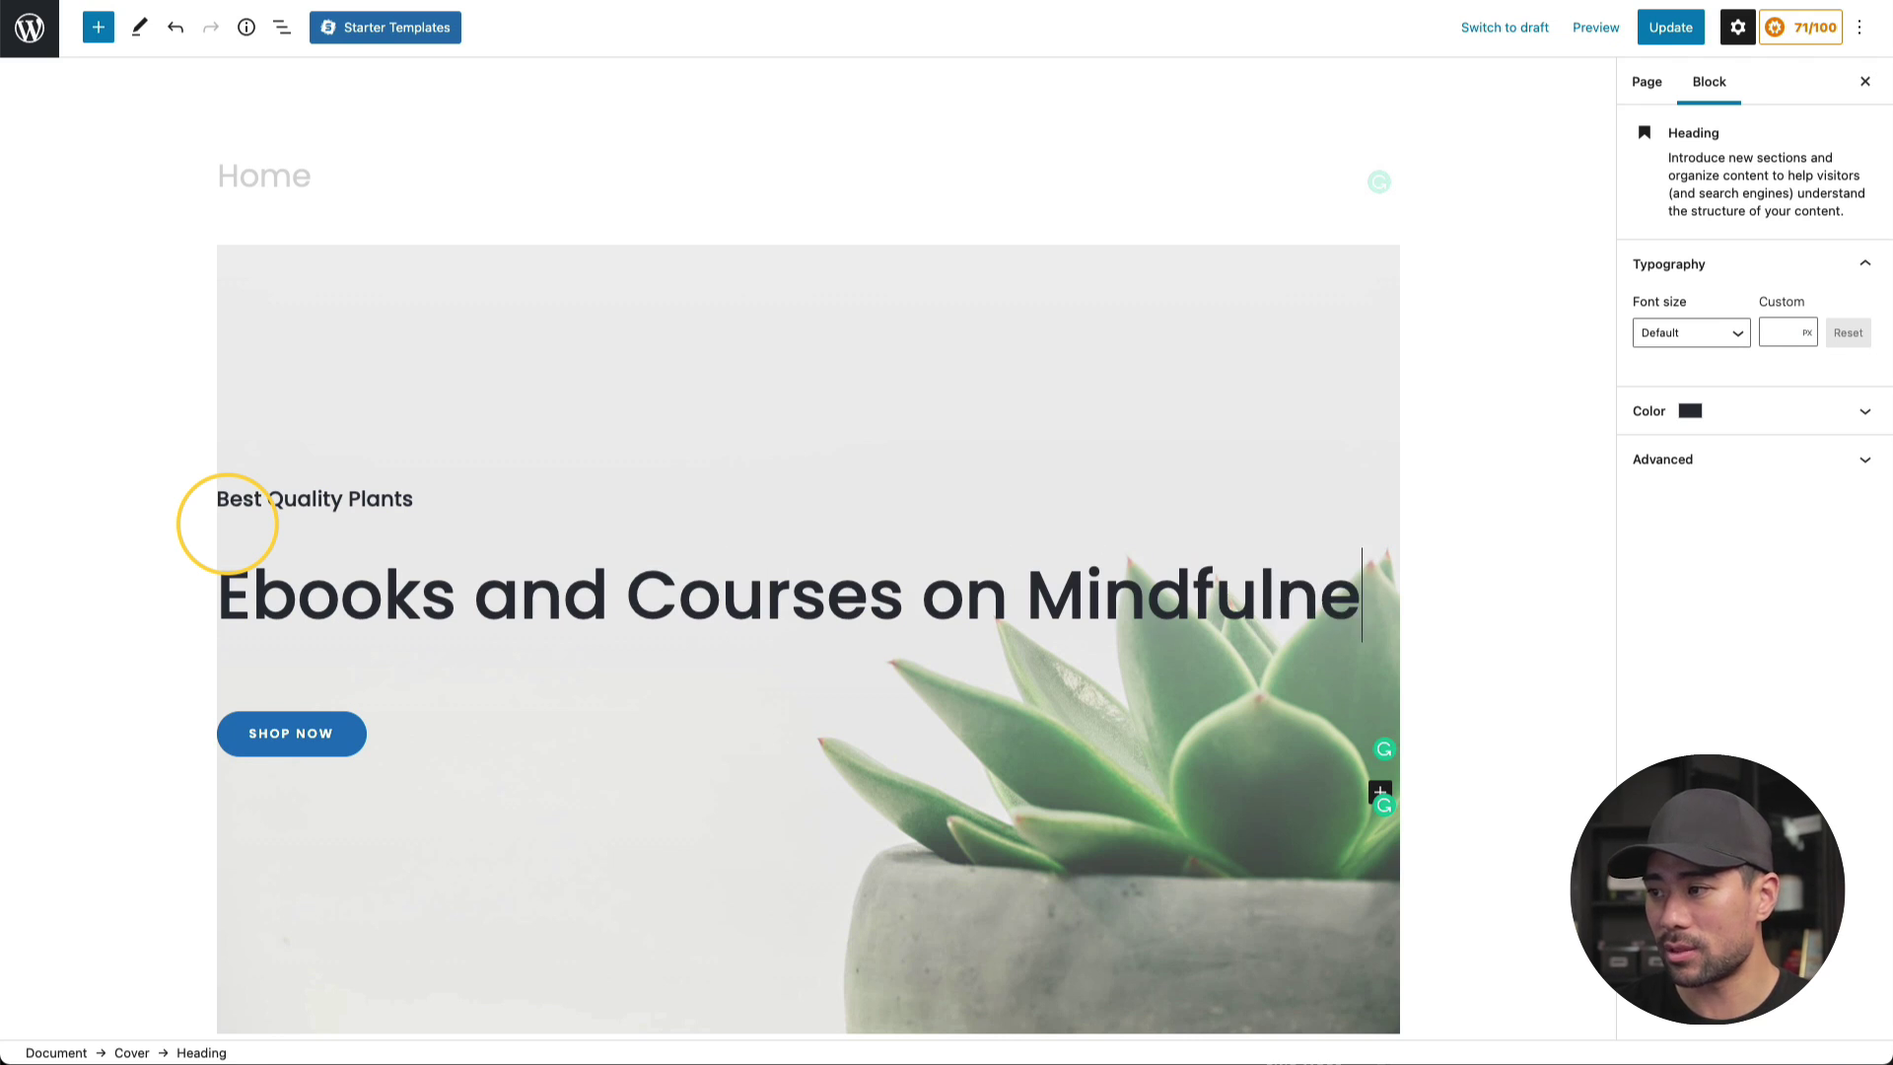
pyautogui.write('ss')
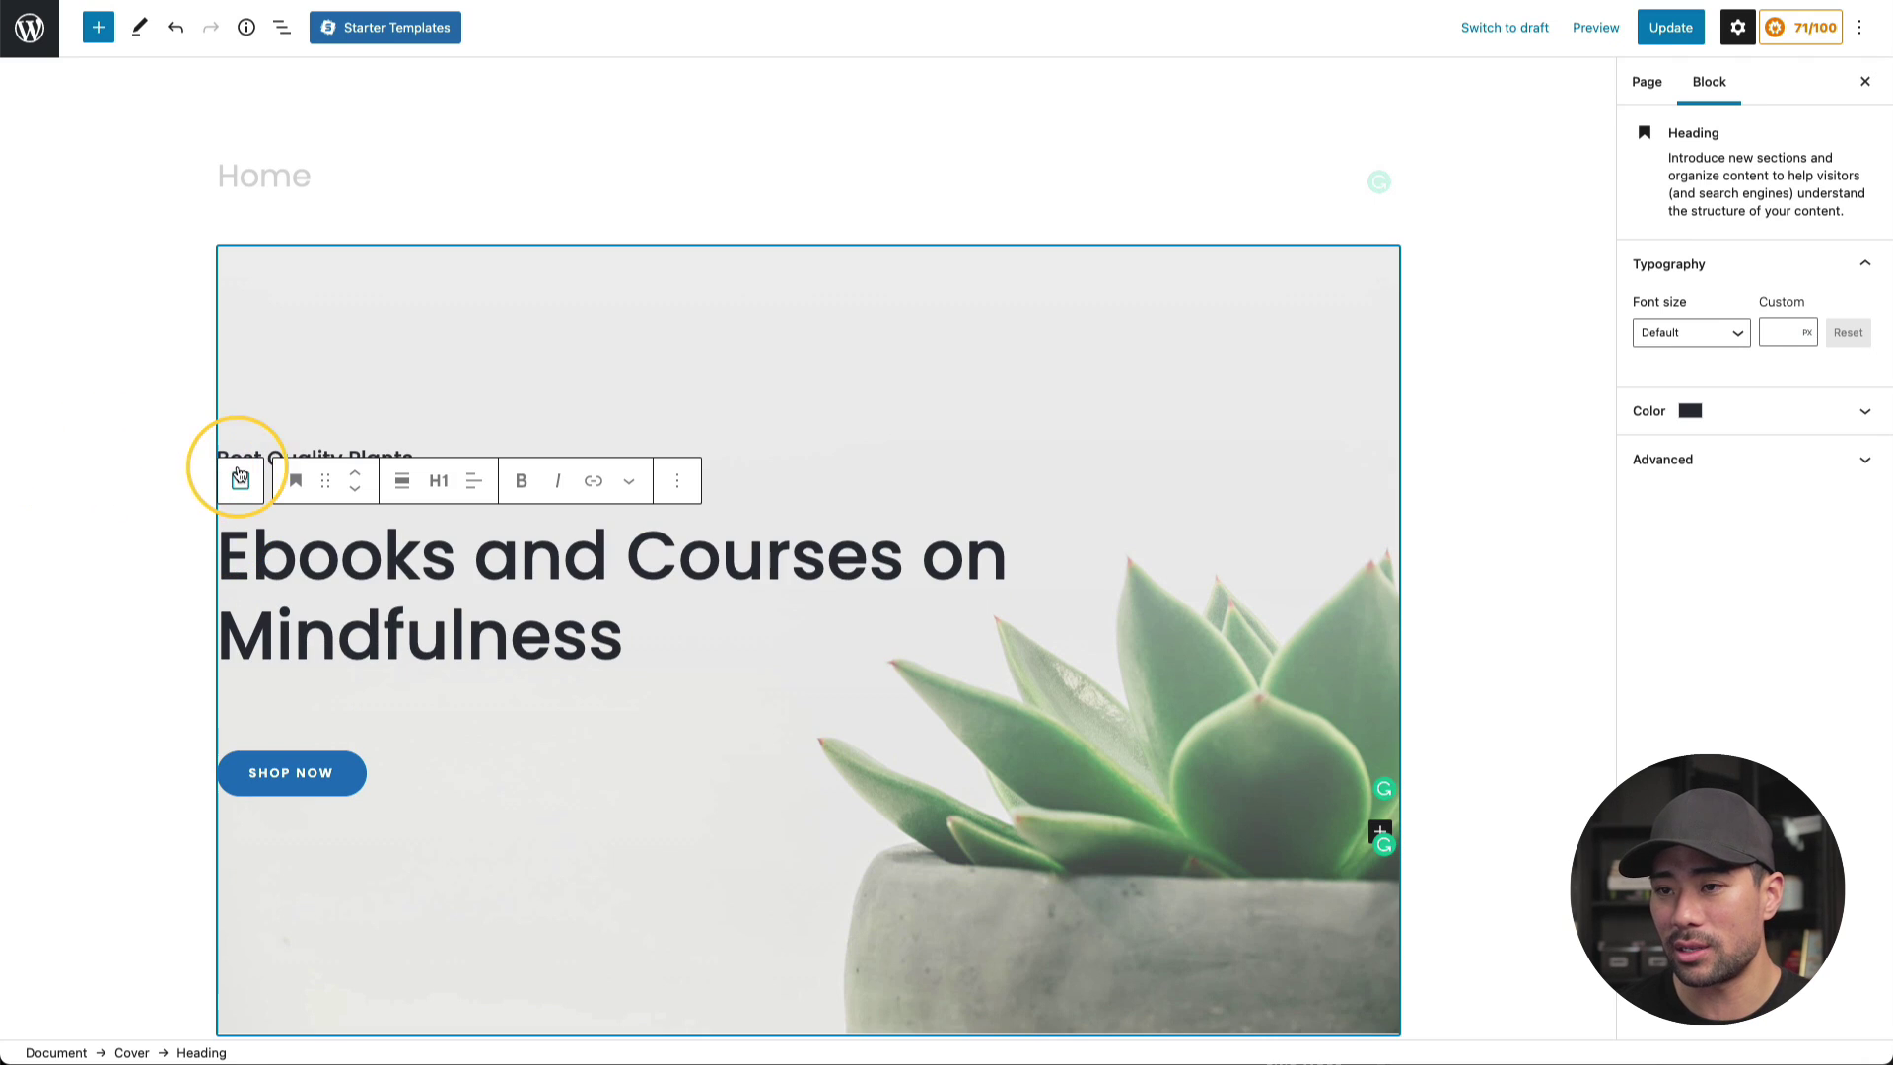
# Replace the small heading above the hero title with "Transform your body, mind, and spirit"
pyautogui.click(290, 469)
pyautogui.tripleClick(329, 462)
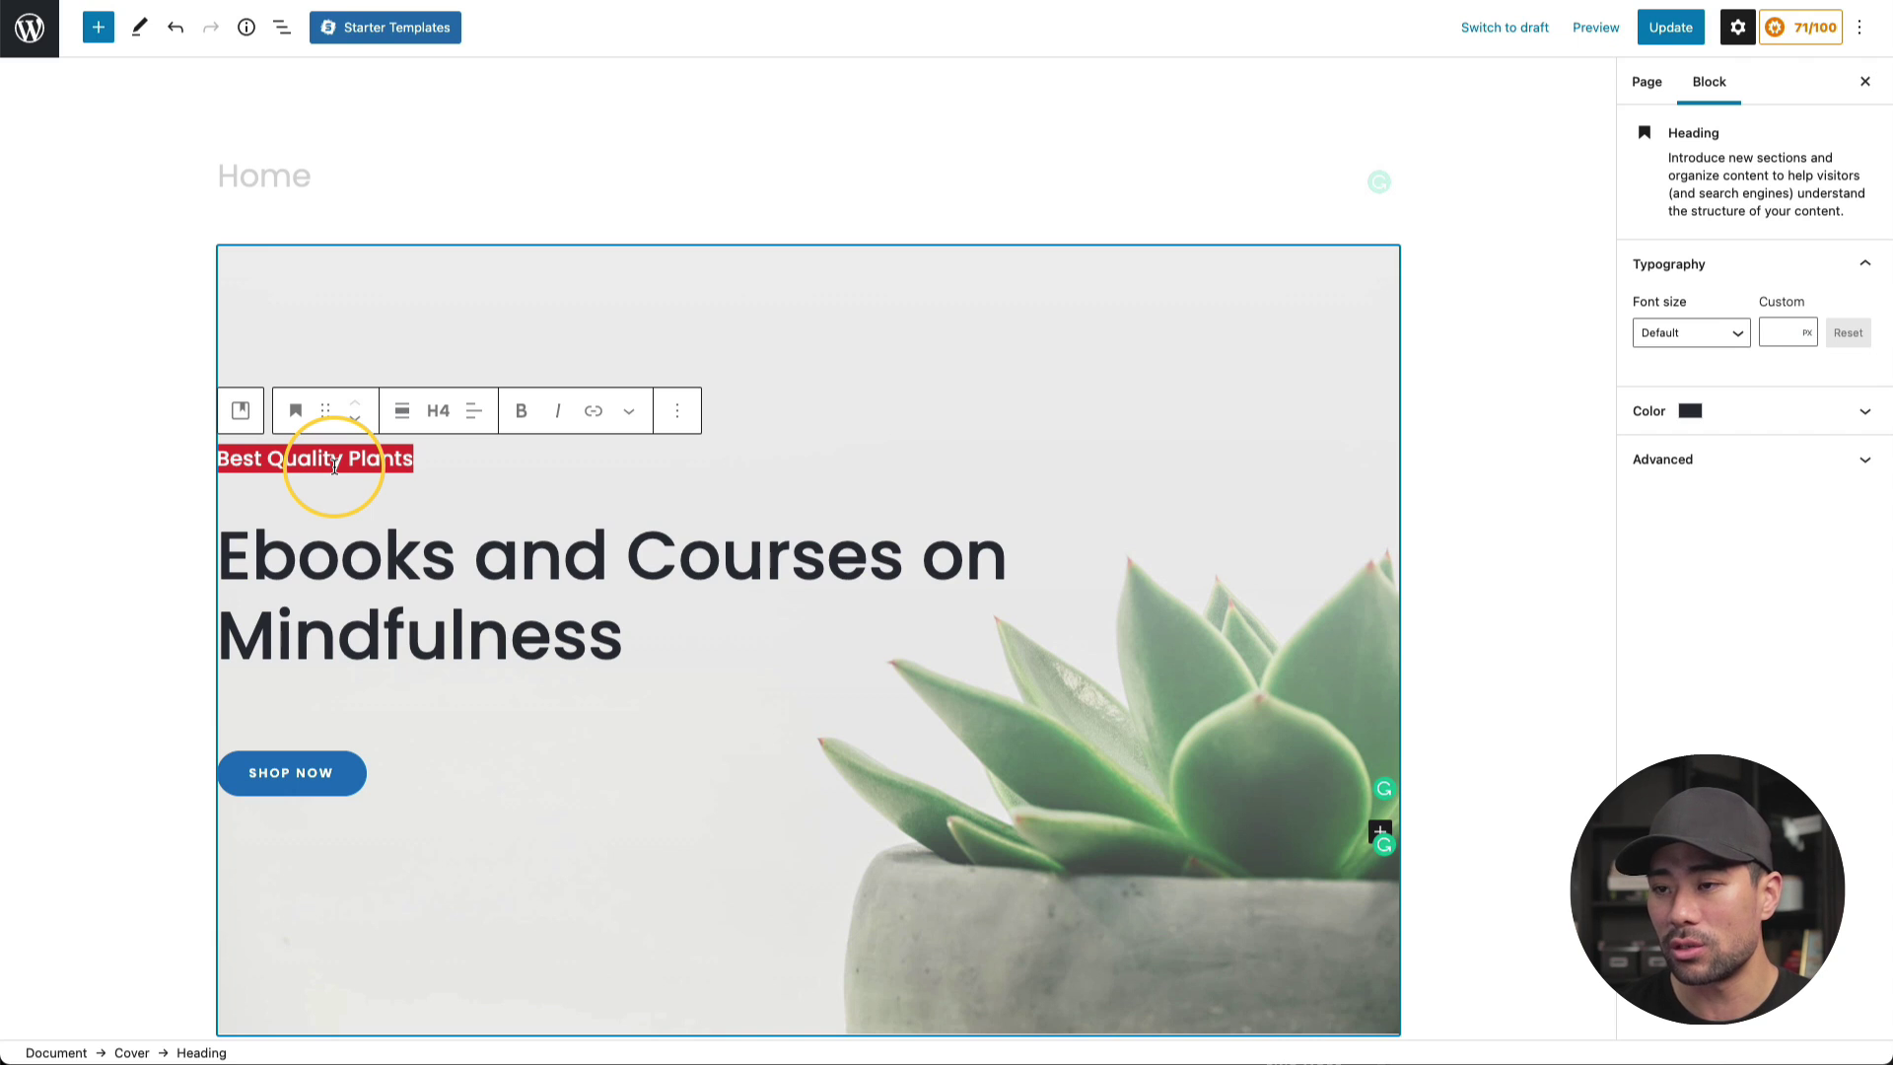
pyautogui.write('Tra')
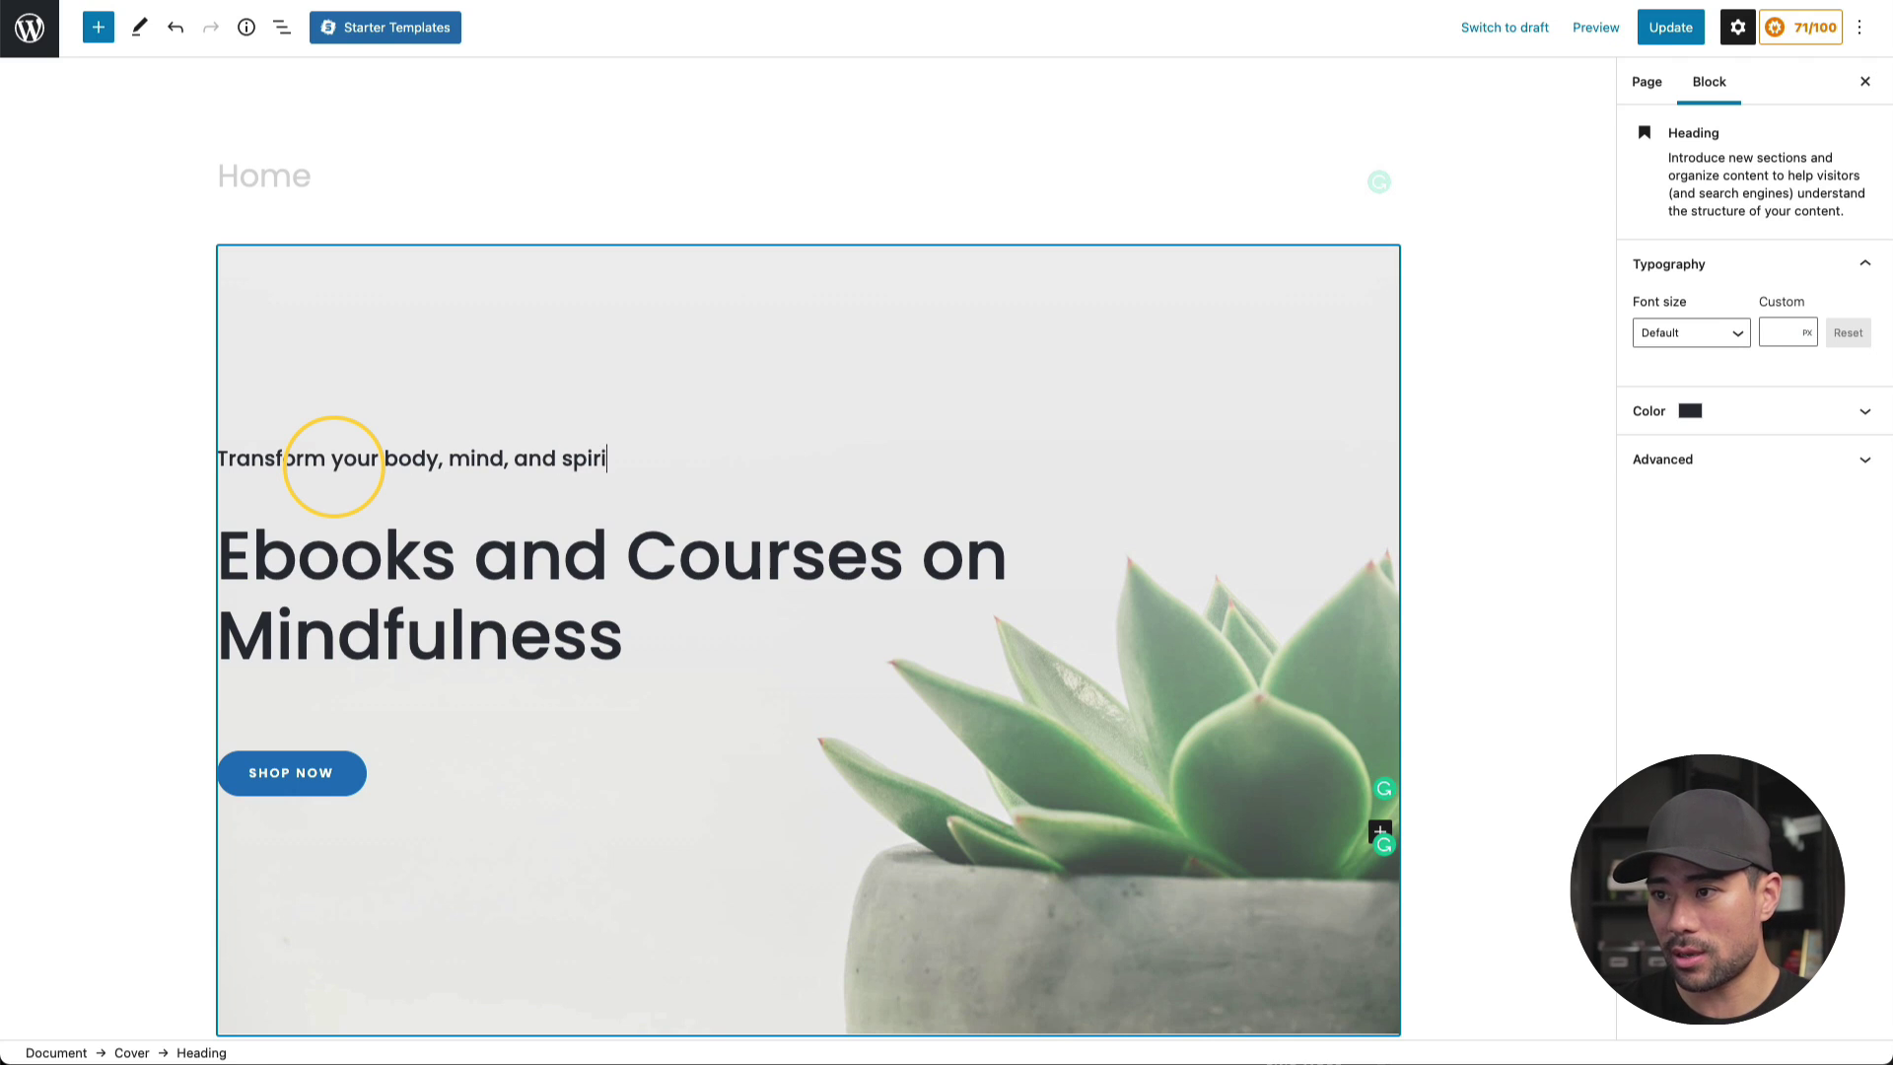
pyautogui.write('it')
pyautogui.click(286, 773)
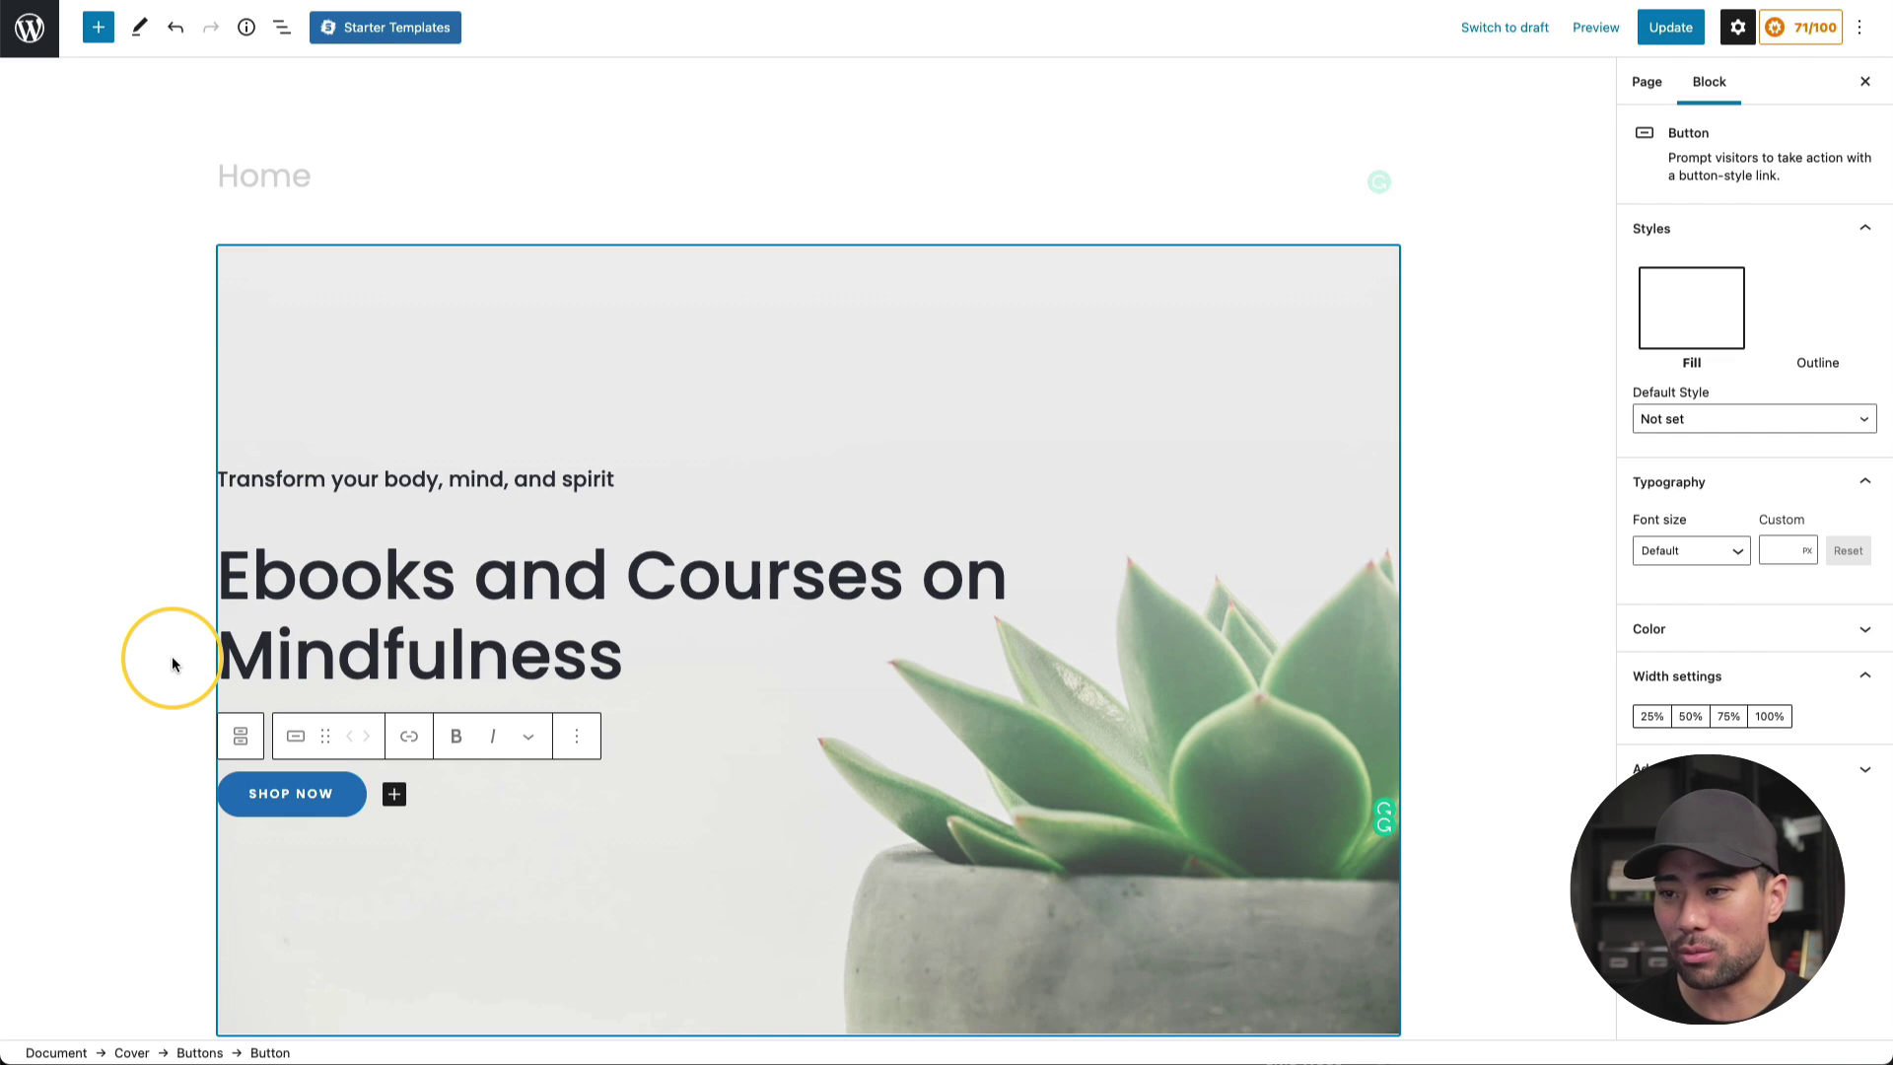
pyautogui.click(172, 655)
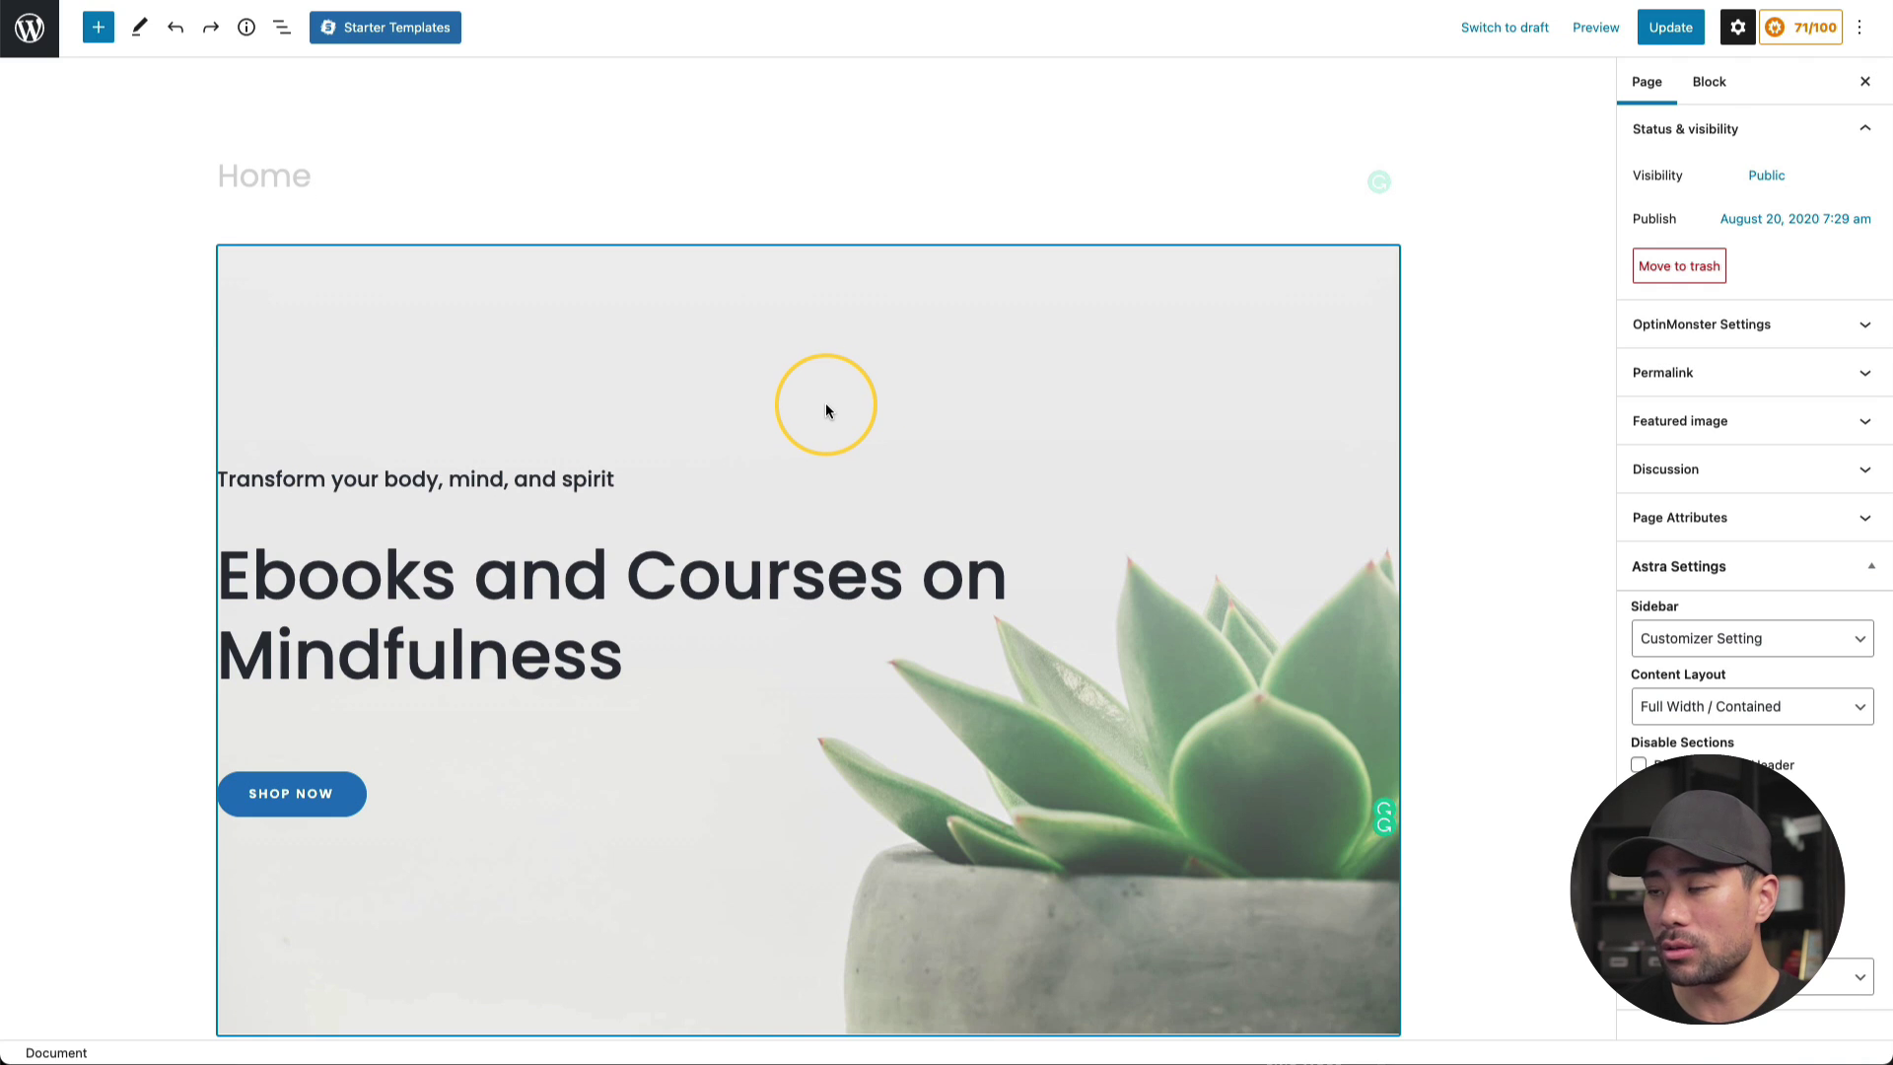
pyautogui.click(825, 403)
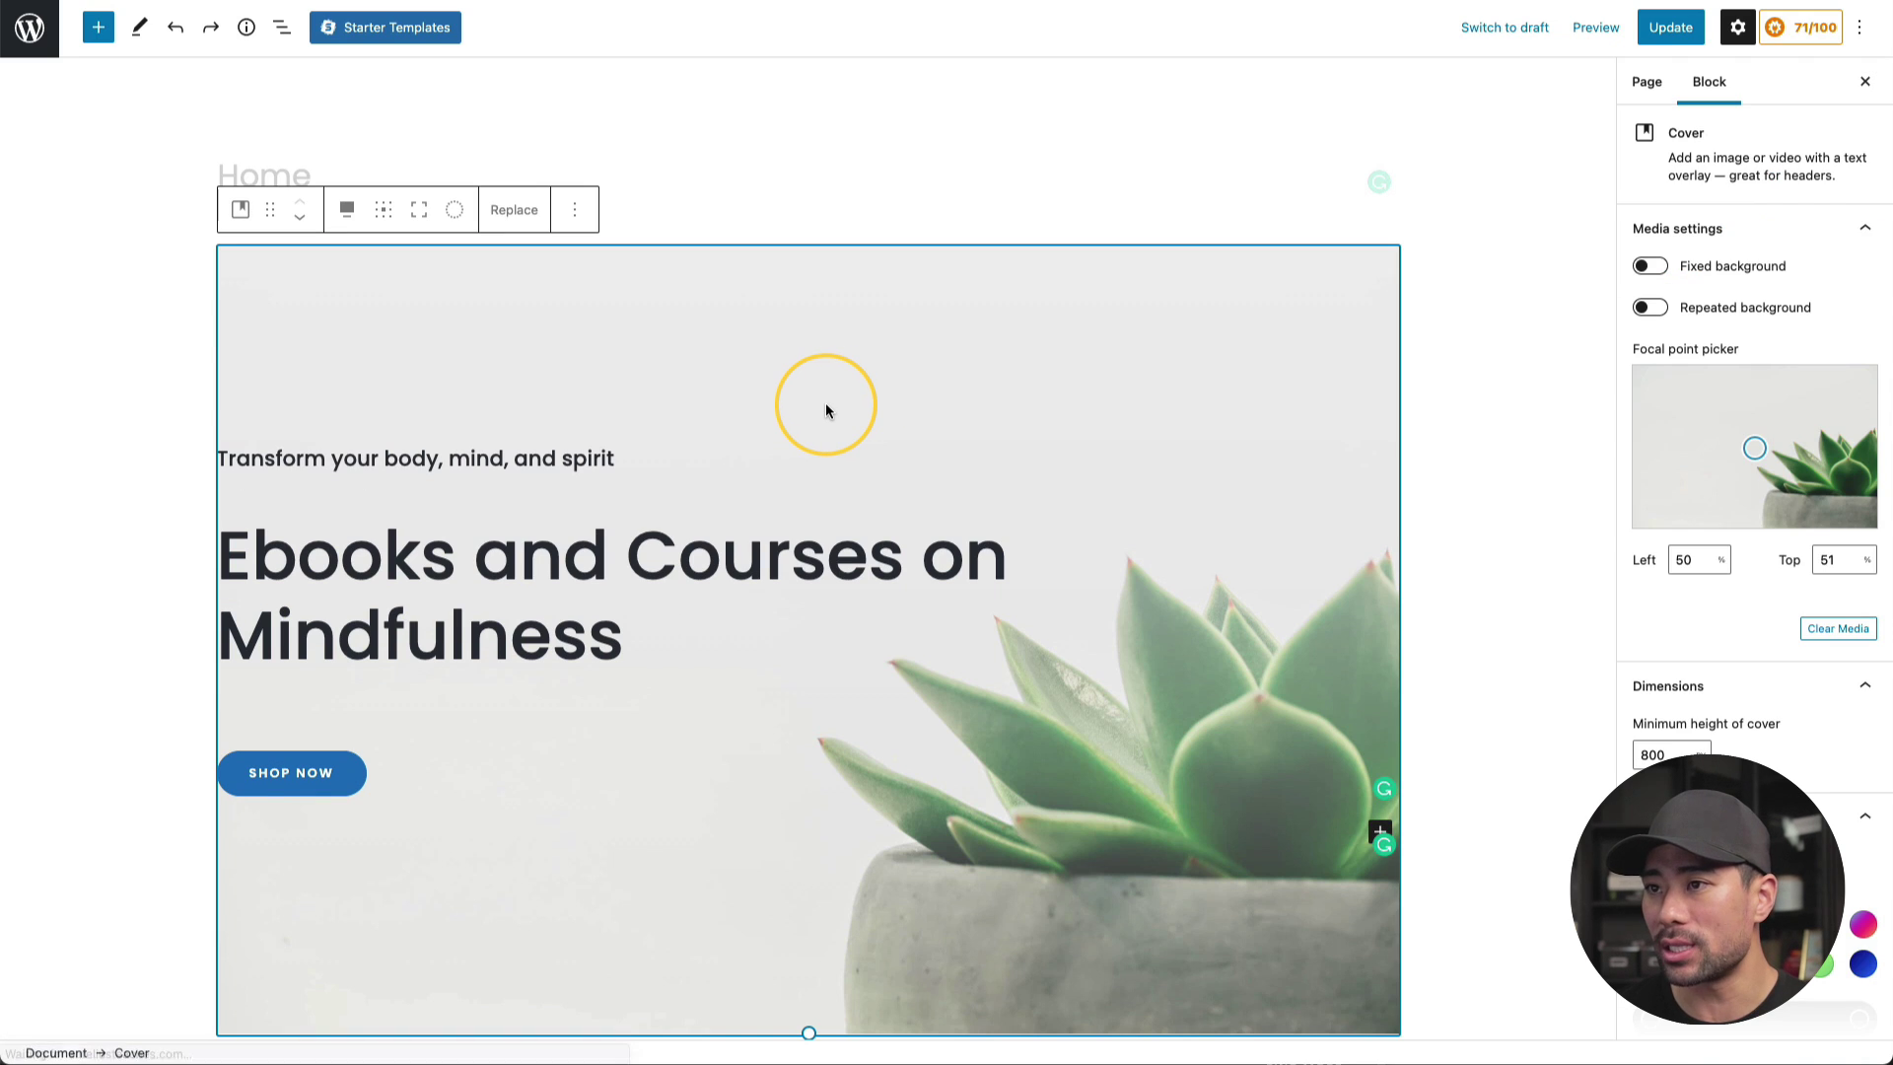
pyautogui.click(516, 211)
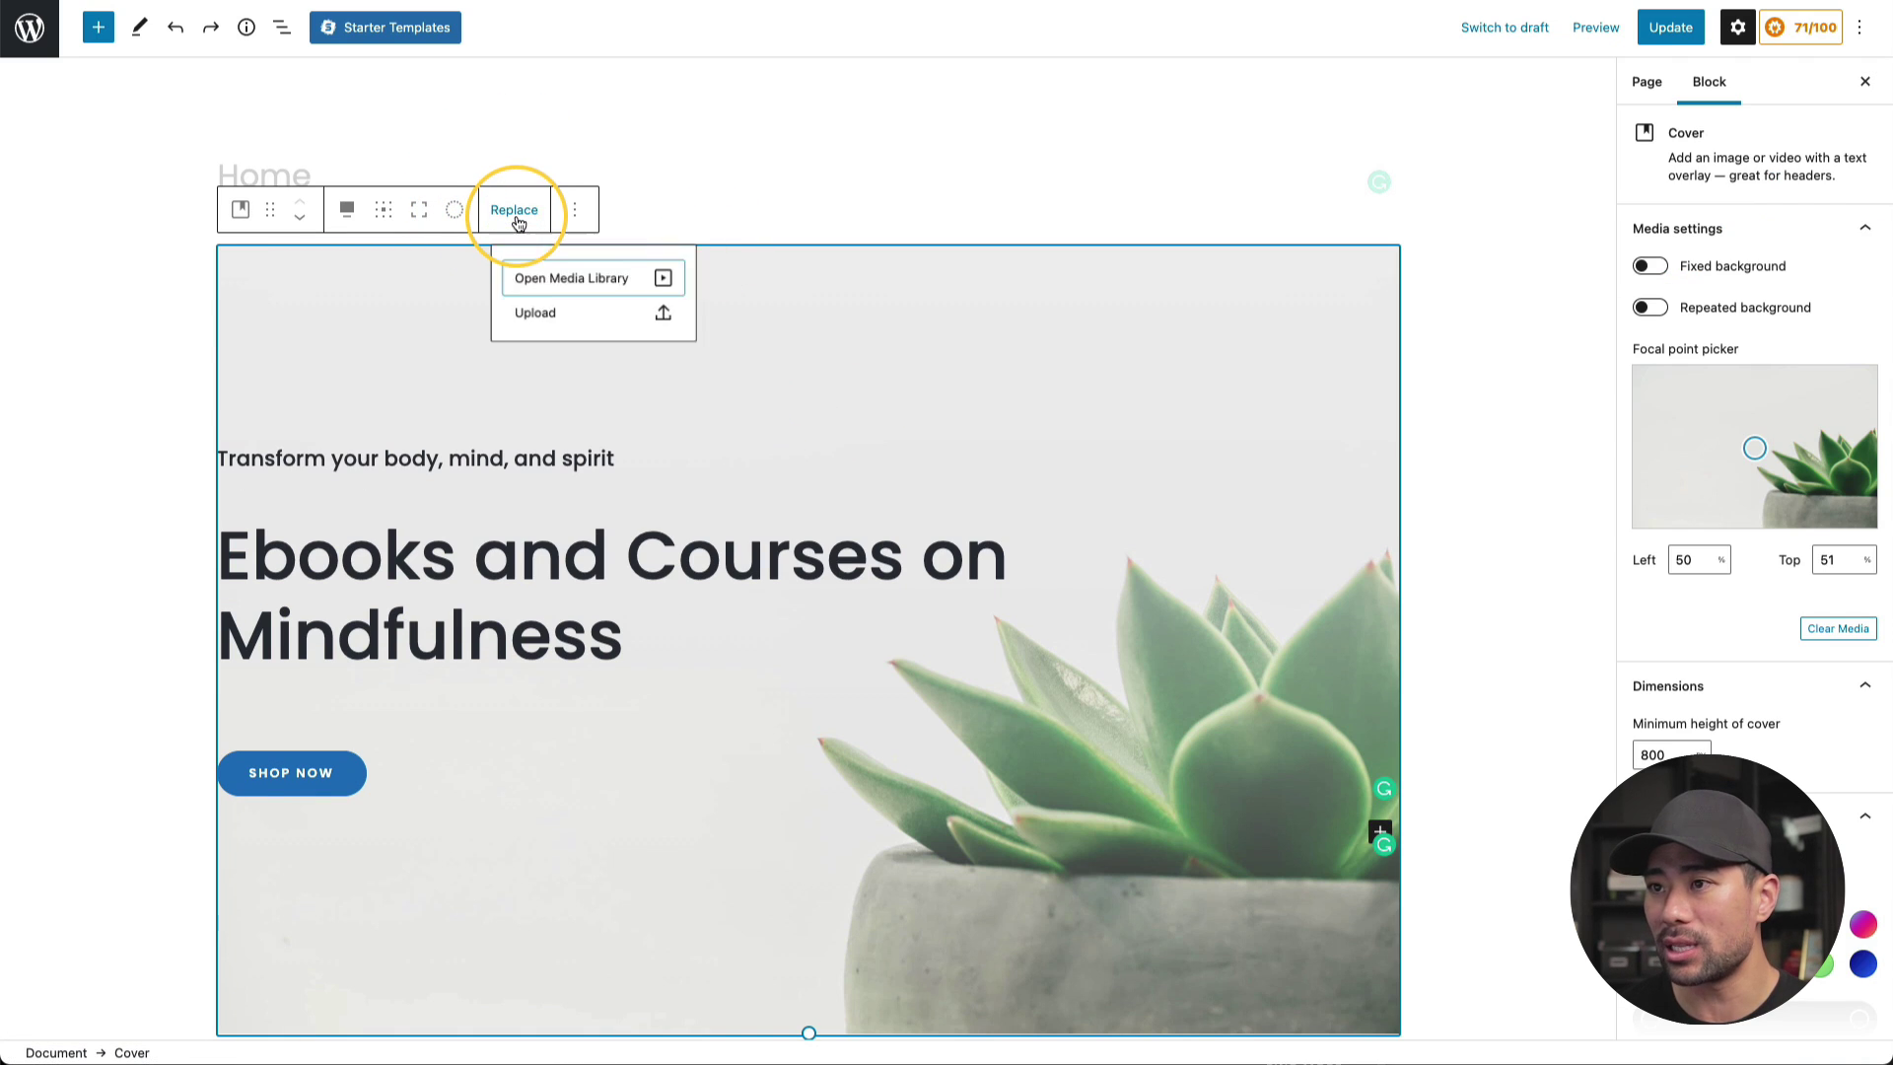
pyautogui.click(538, 316)
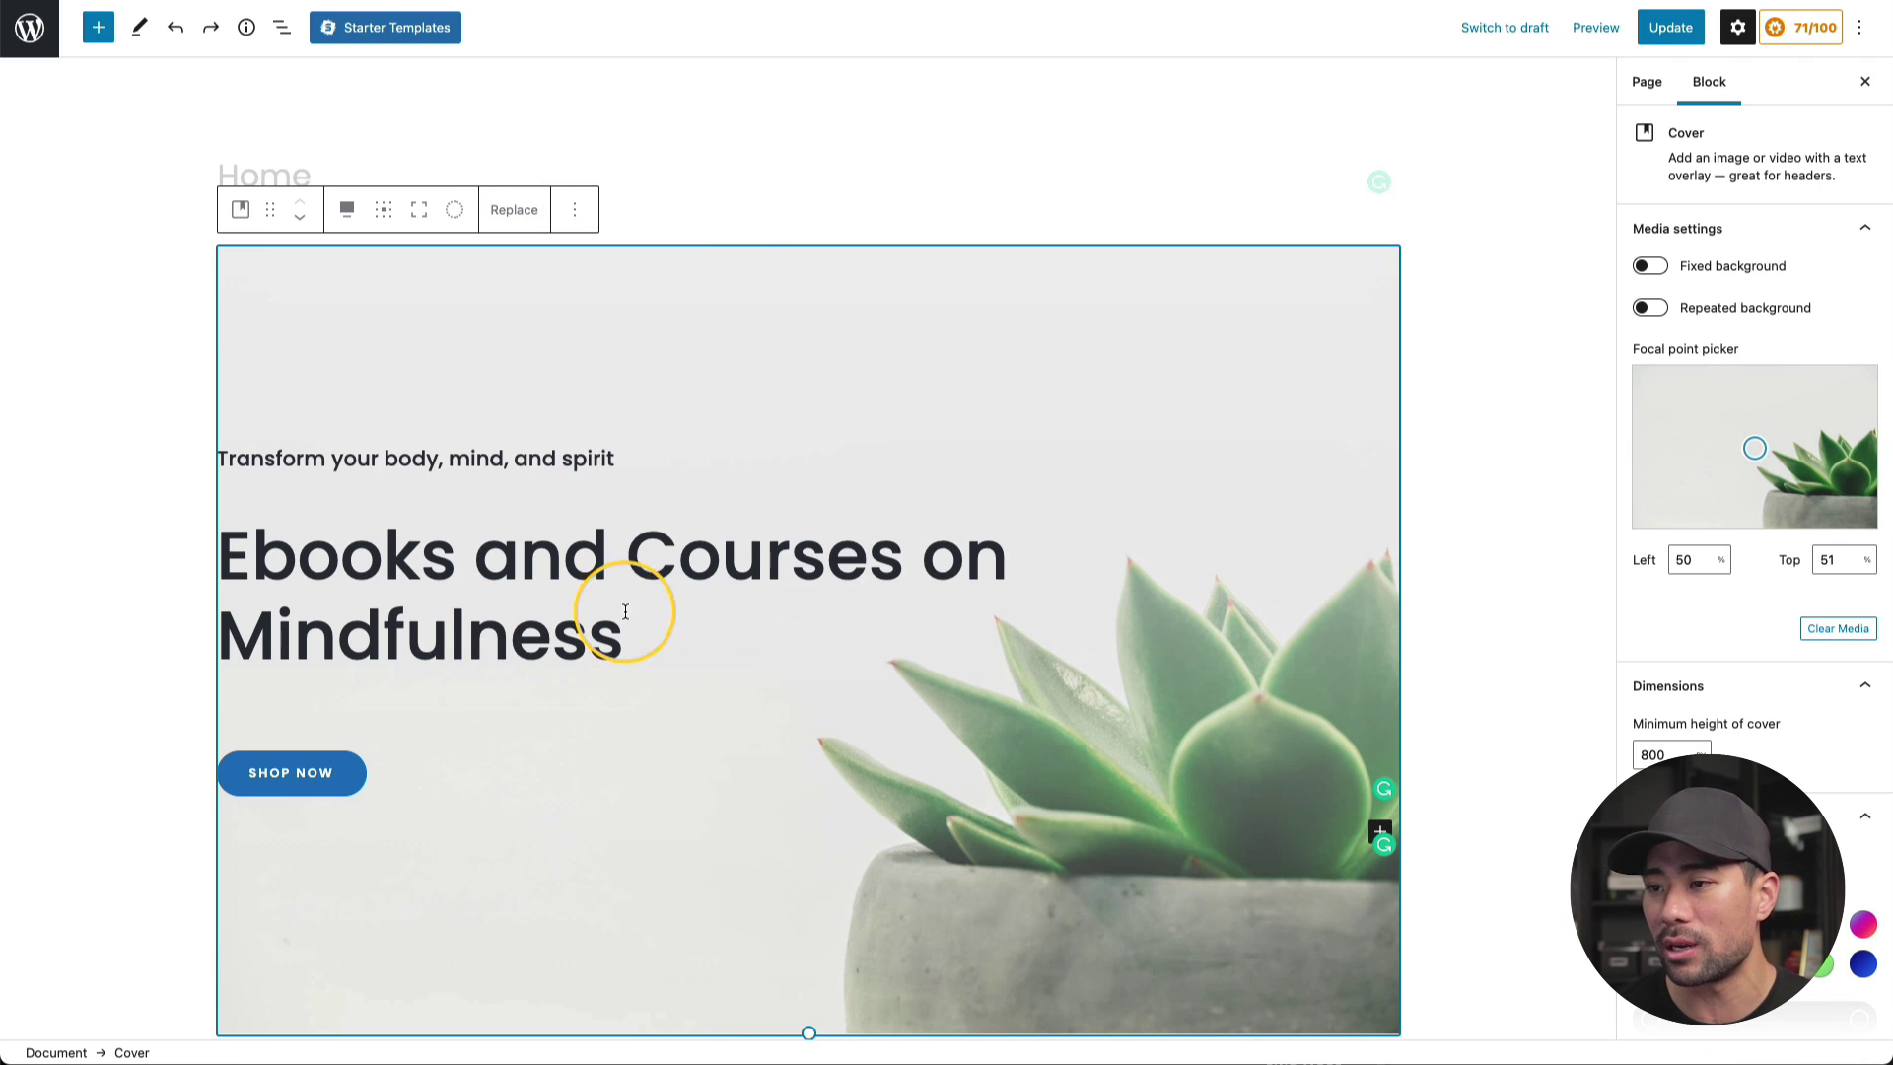
# Retitle the first two feature headings below the hero as "Ebooks" and "Courses"
pyautogui.scroll(-7, 638, 655)
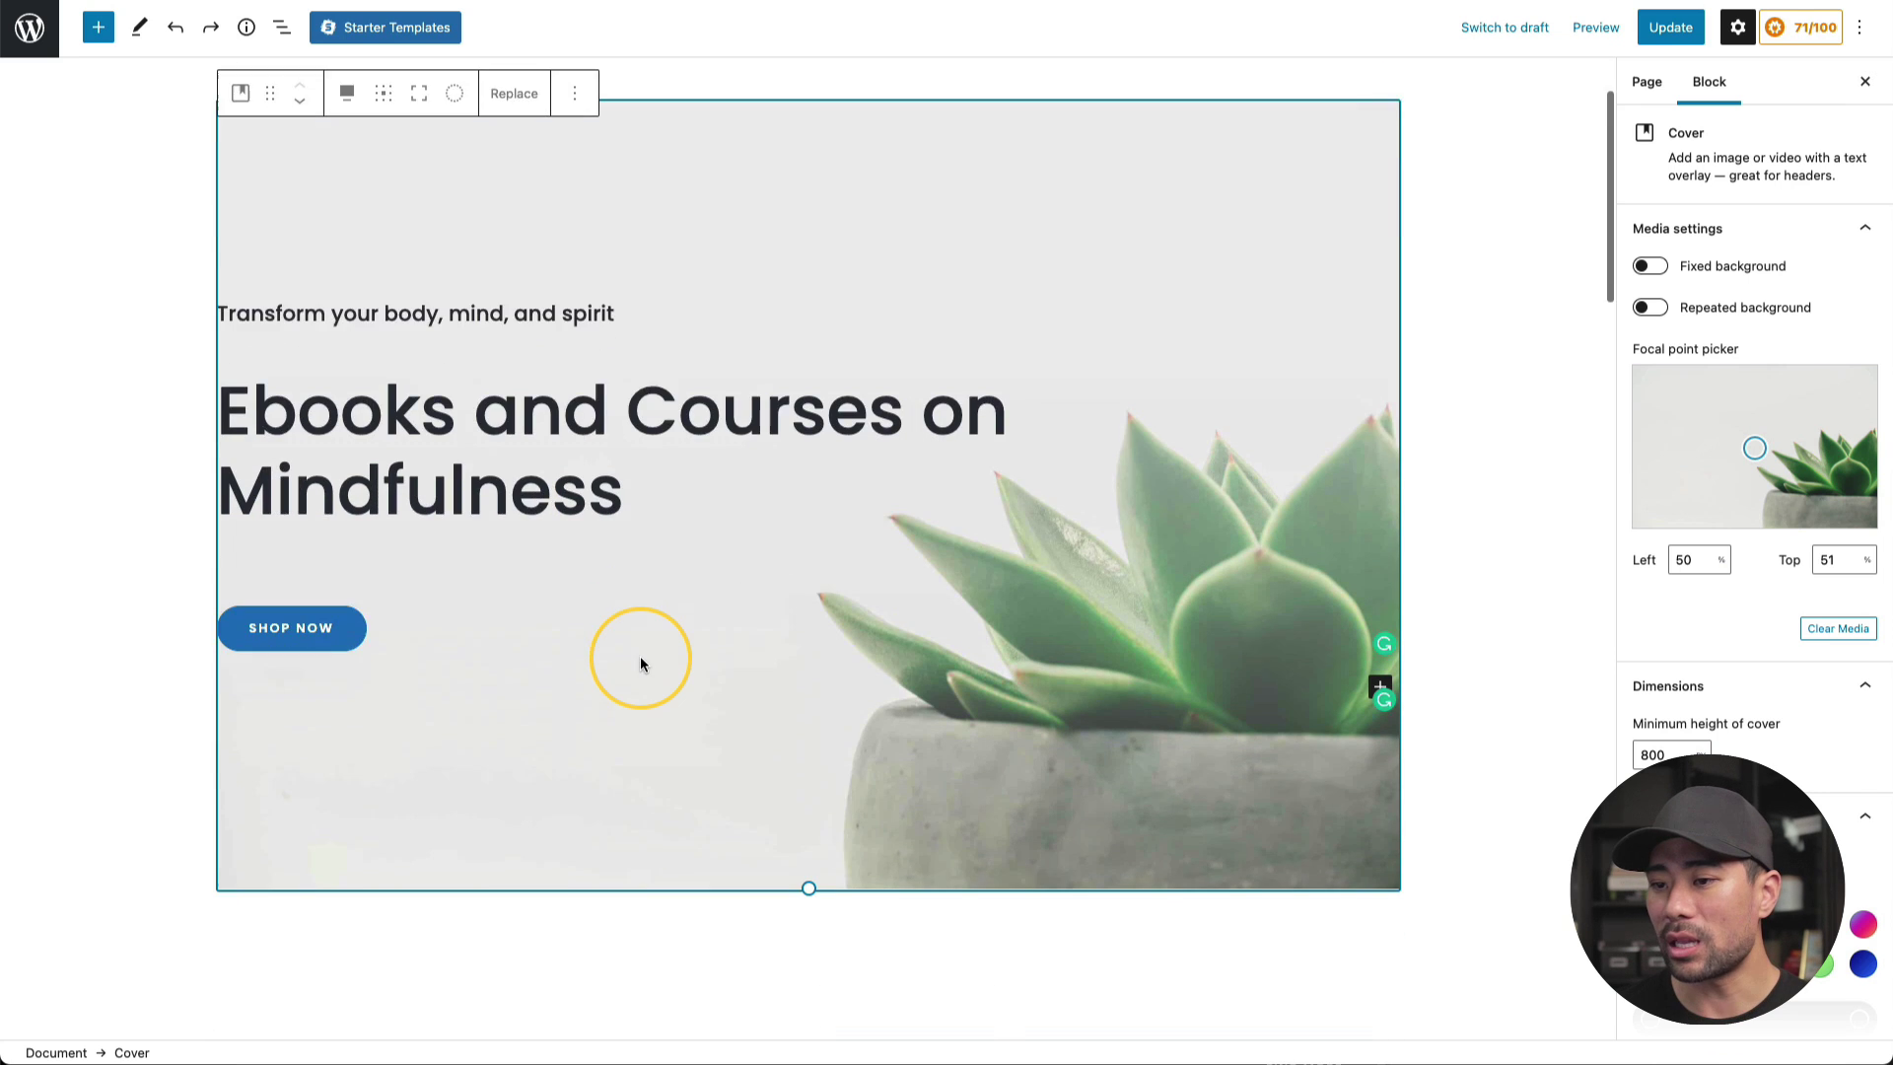
pyautogui.scroll(-1, 641, 663)
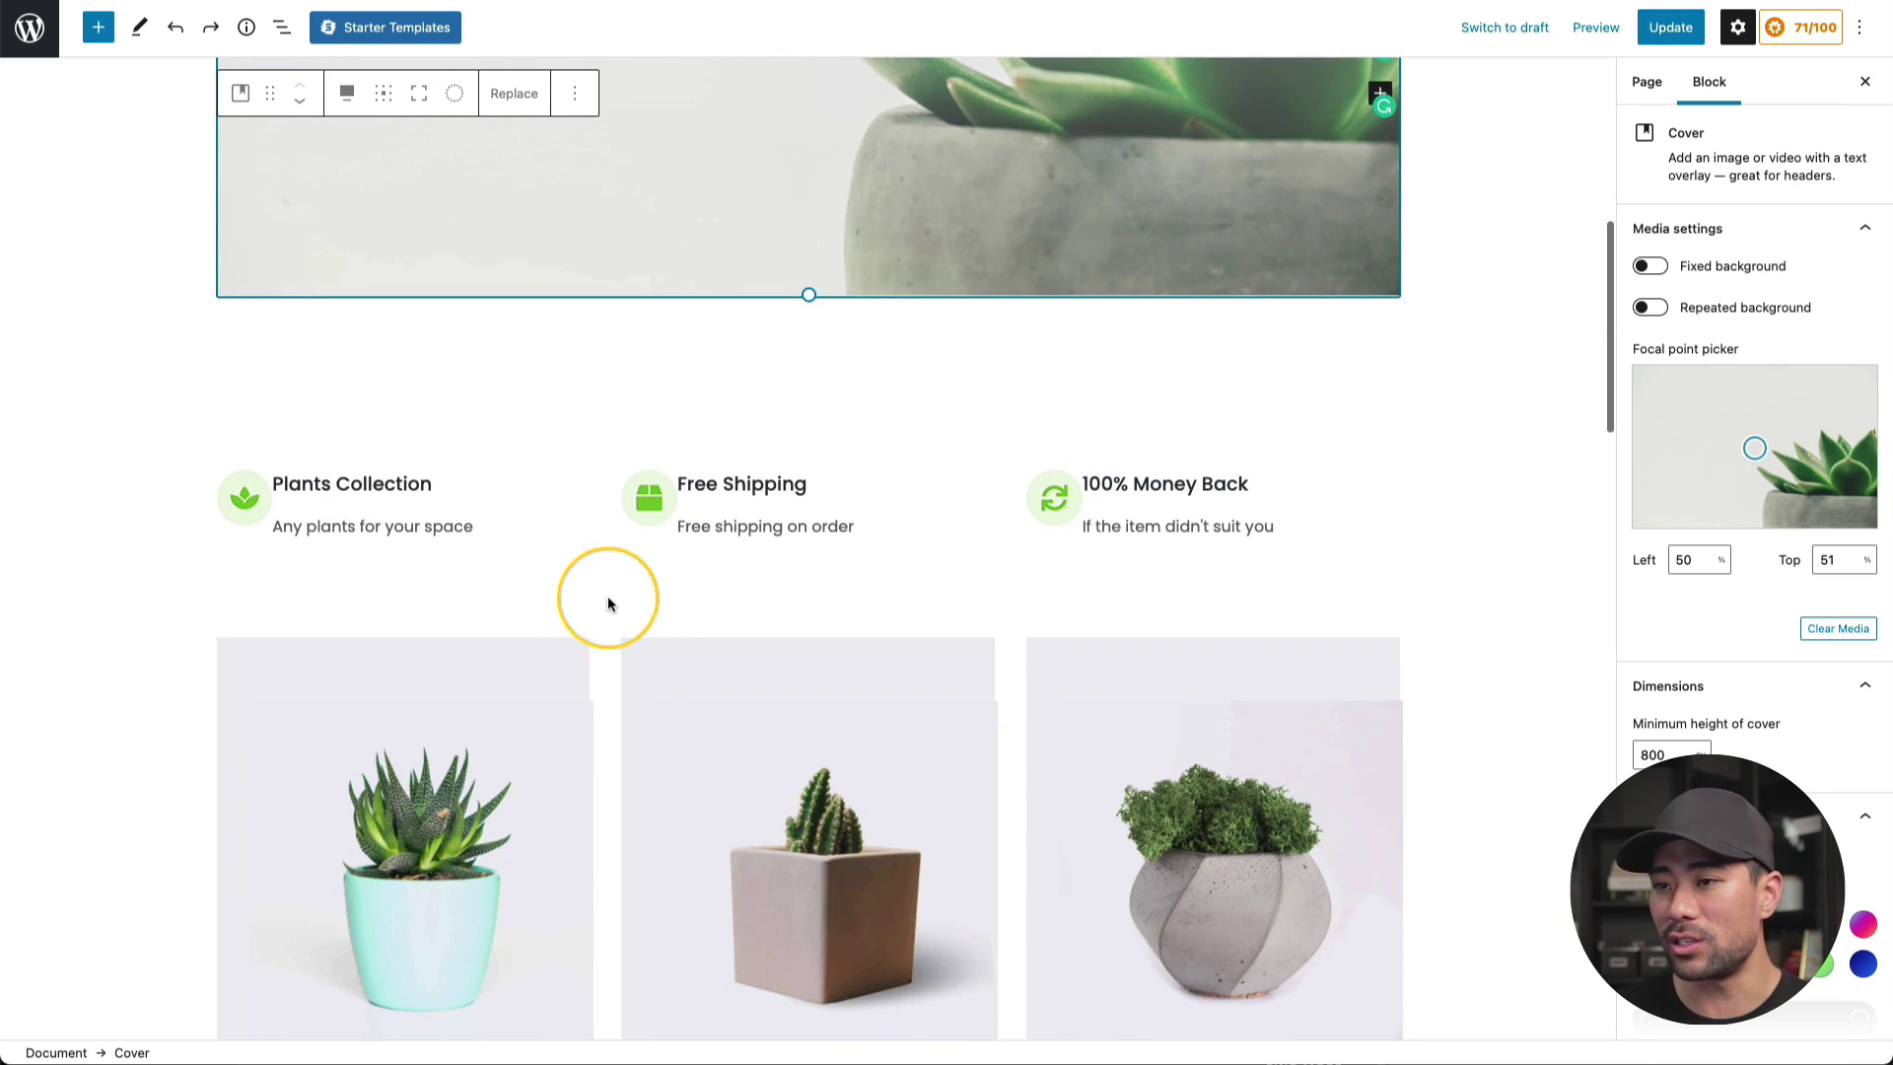
pyautogui.tripleClick(366, 483)
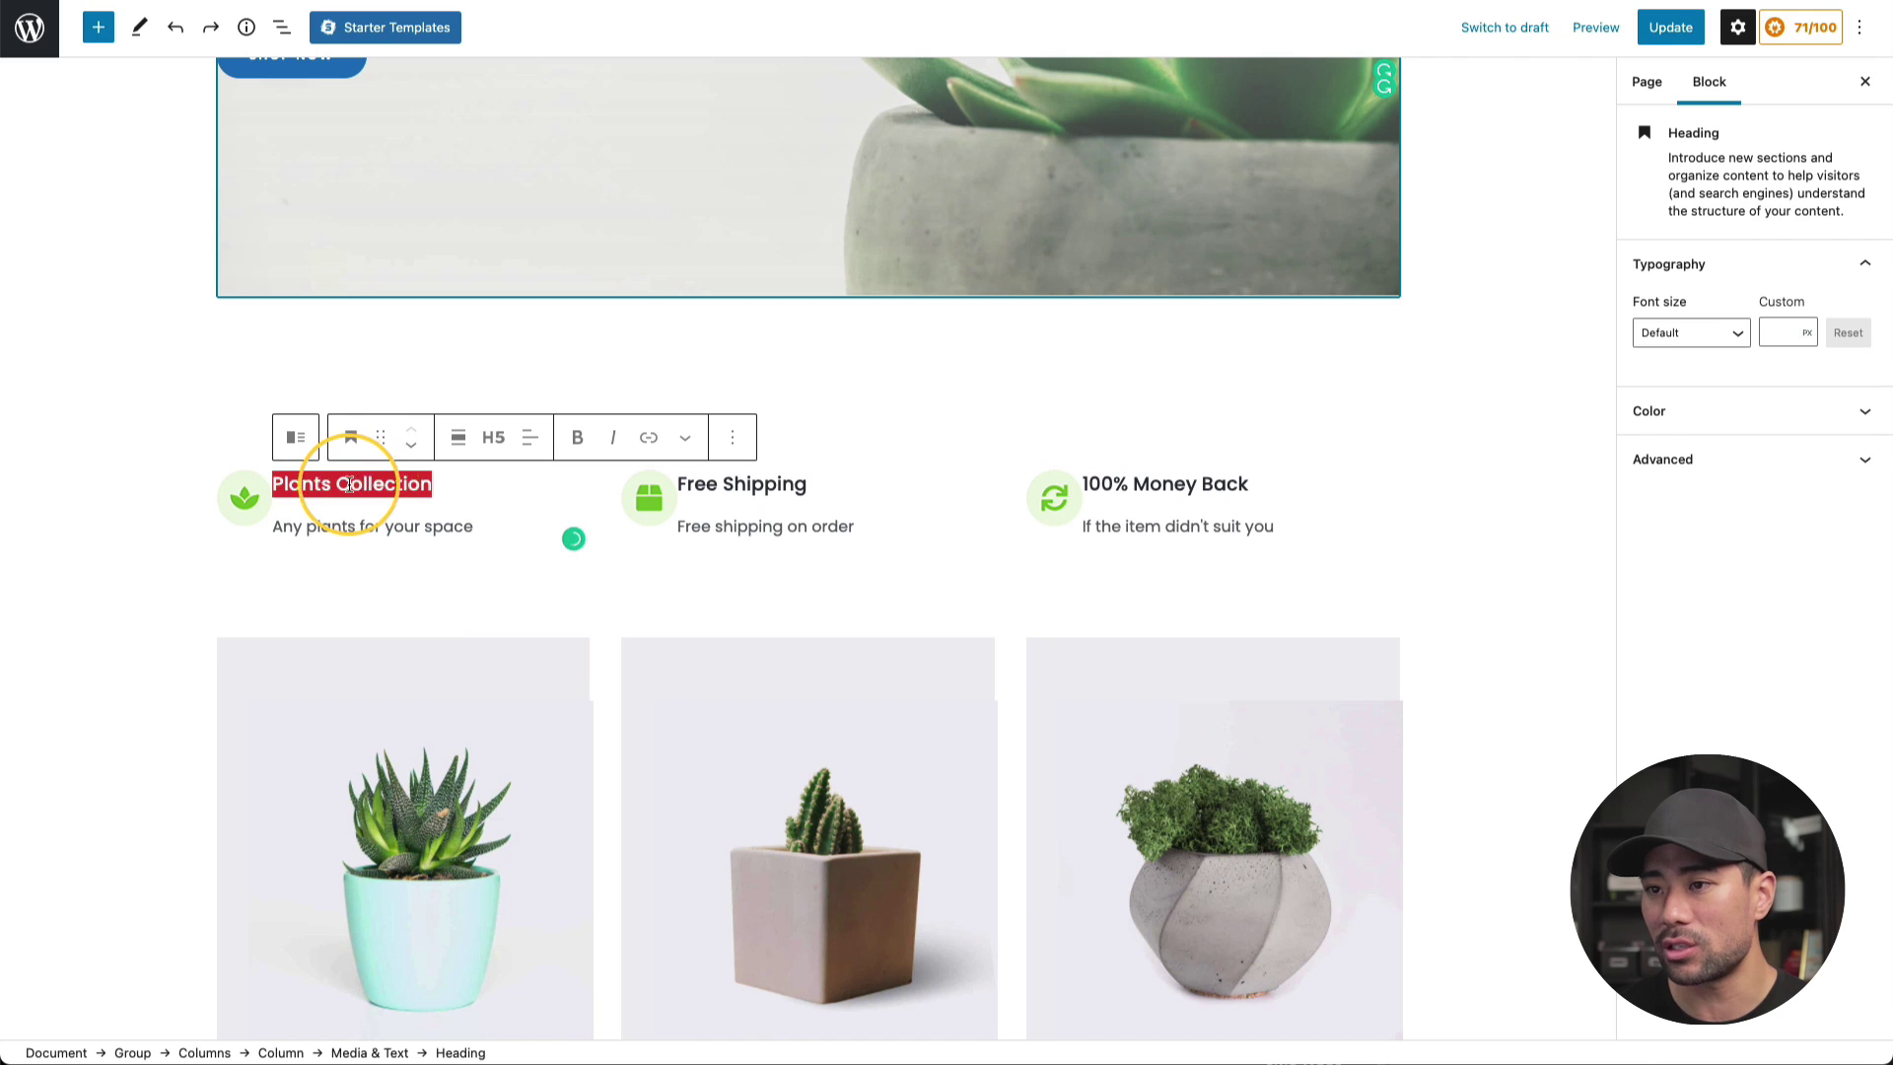
pyautogui.write('Ecooks')
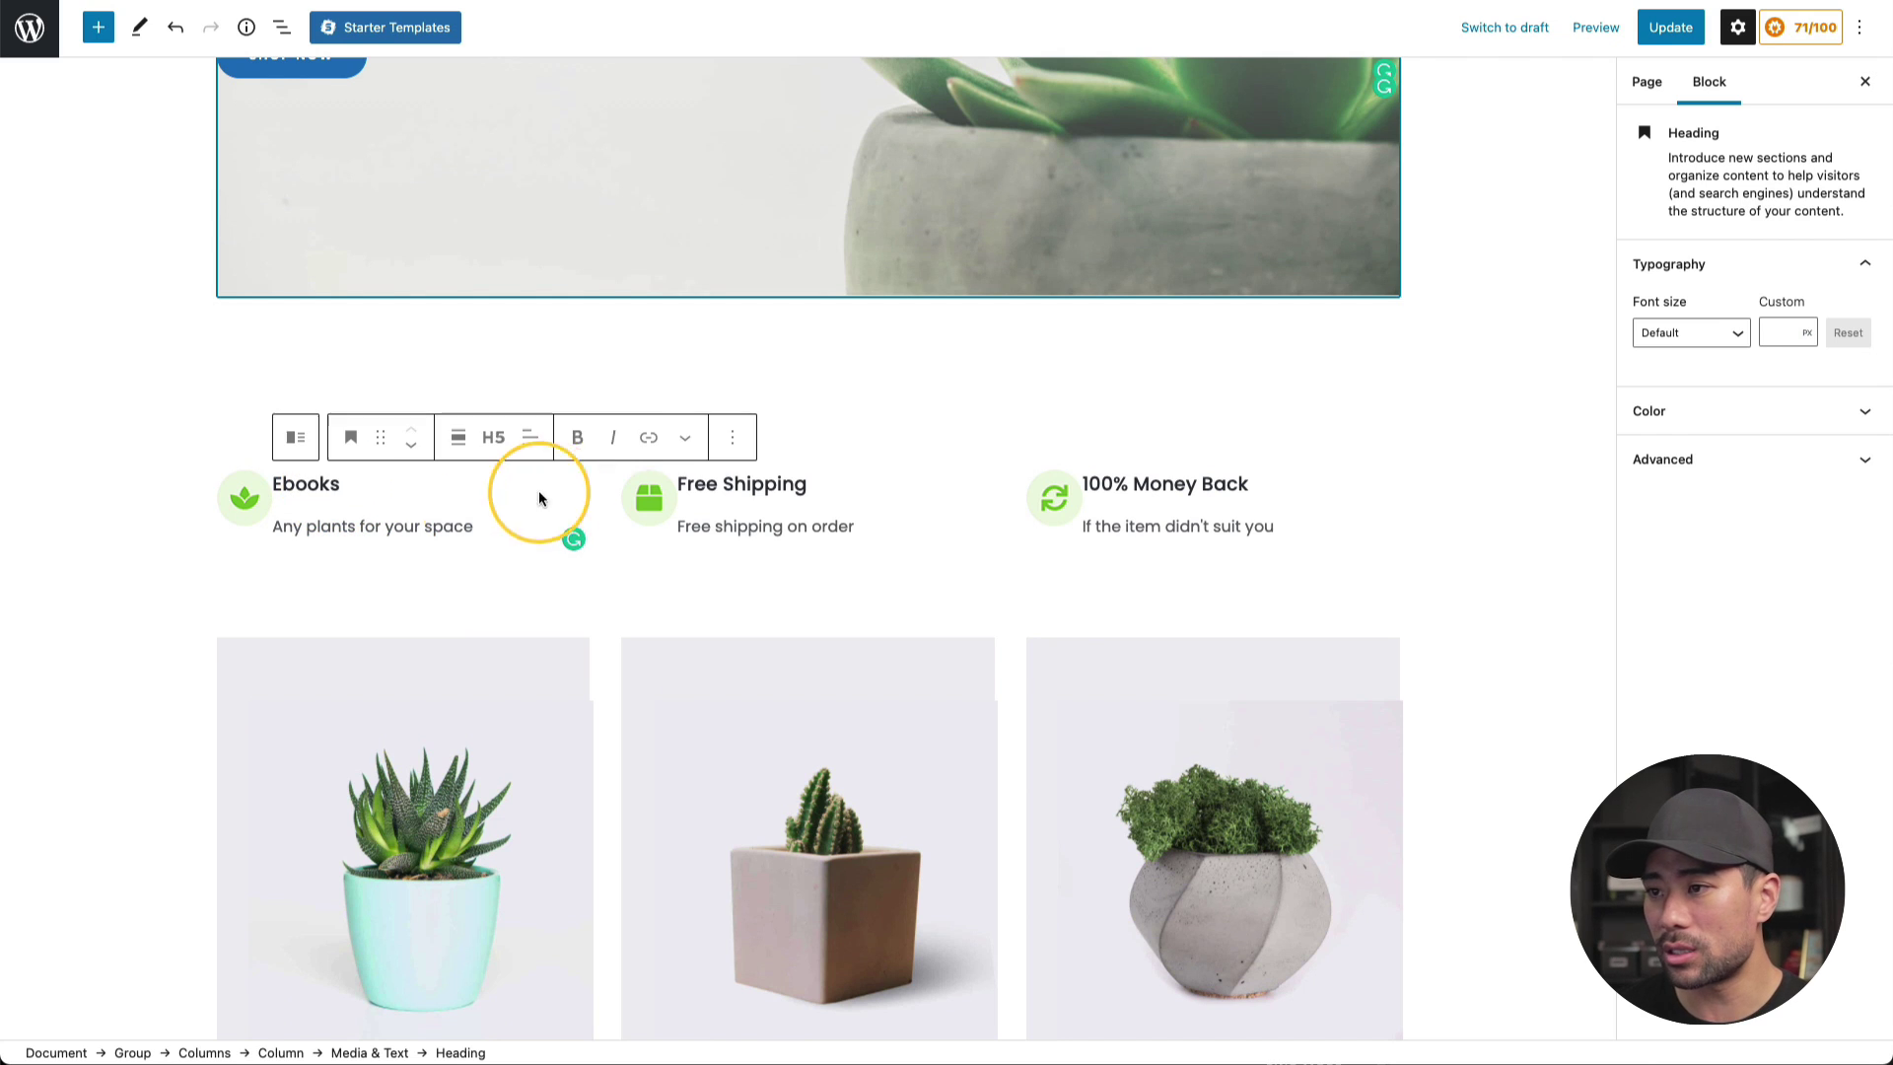
pyautogui.tripleClick(704, 483)
pyautogui.write('Cour')
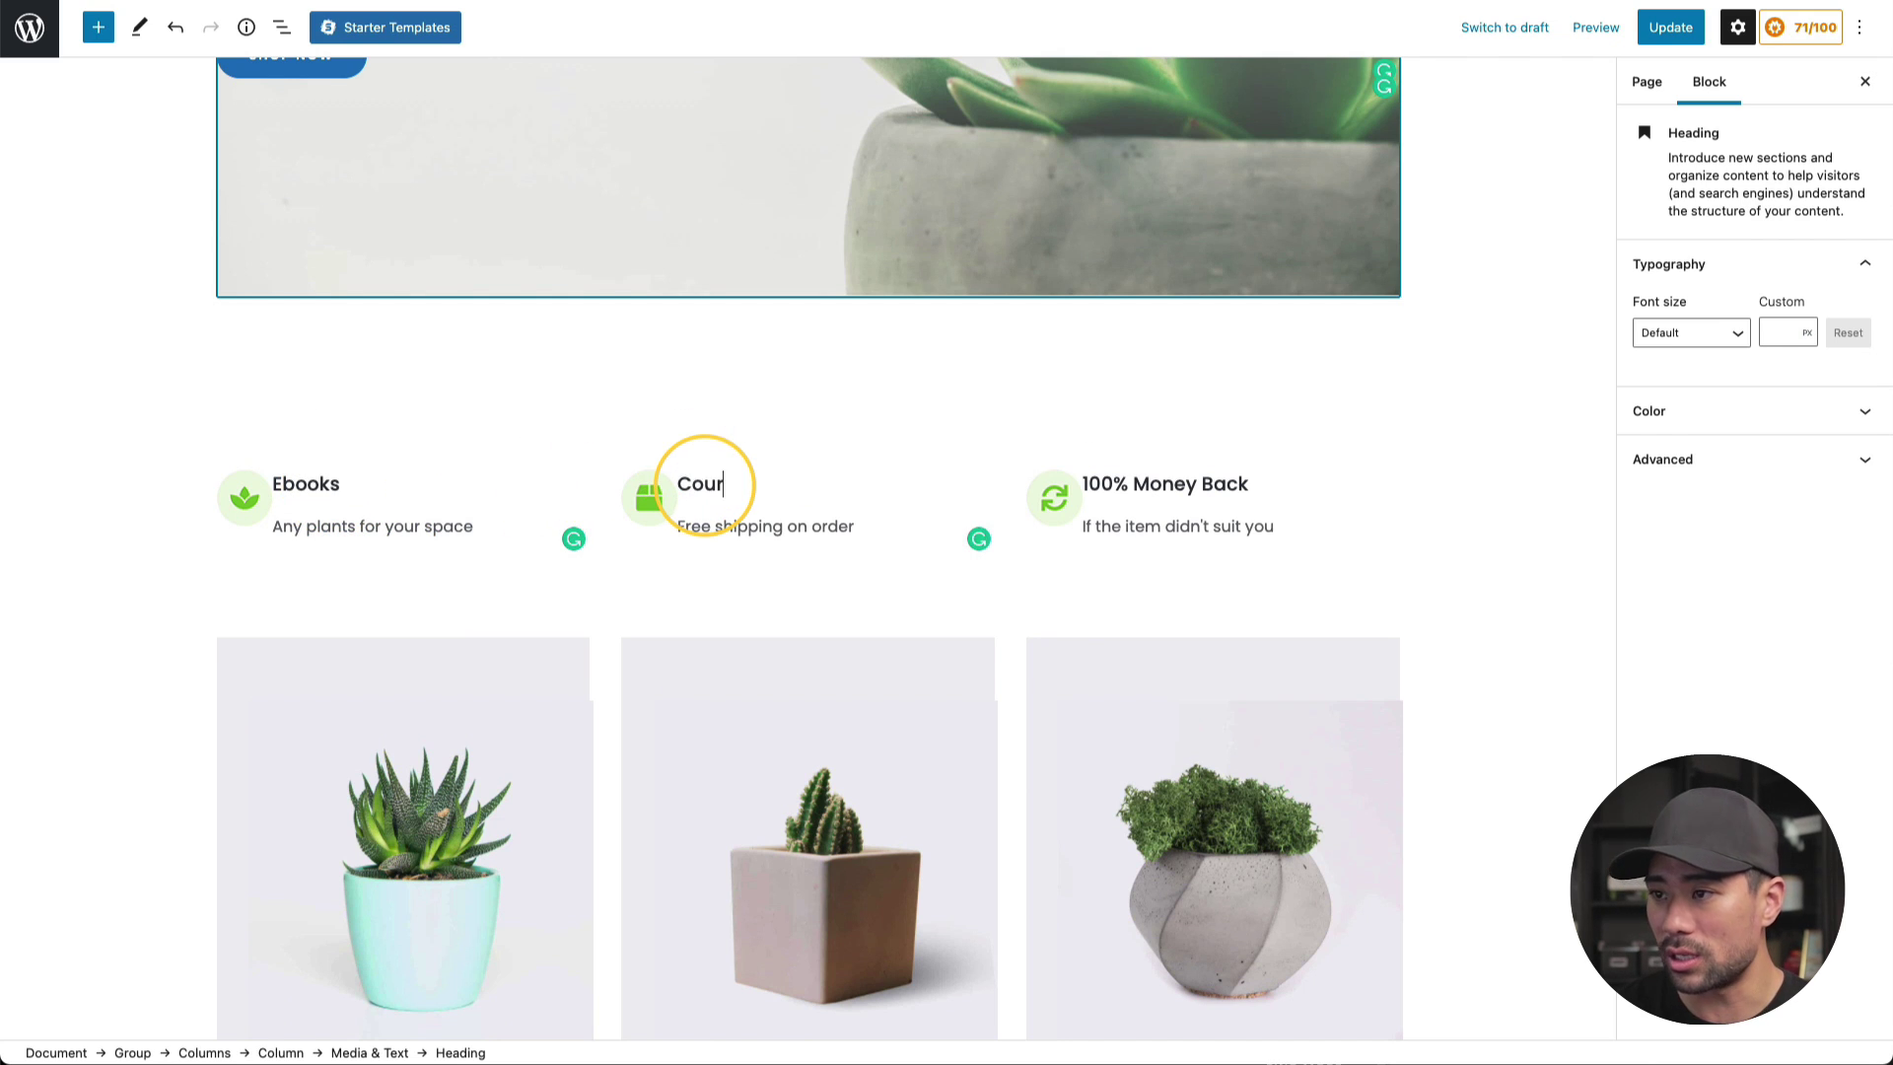
pyautogui.tripleClick(1185, 485)
pyautogui.click(1184, 486)
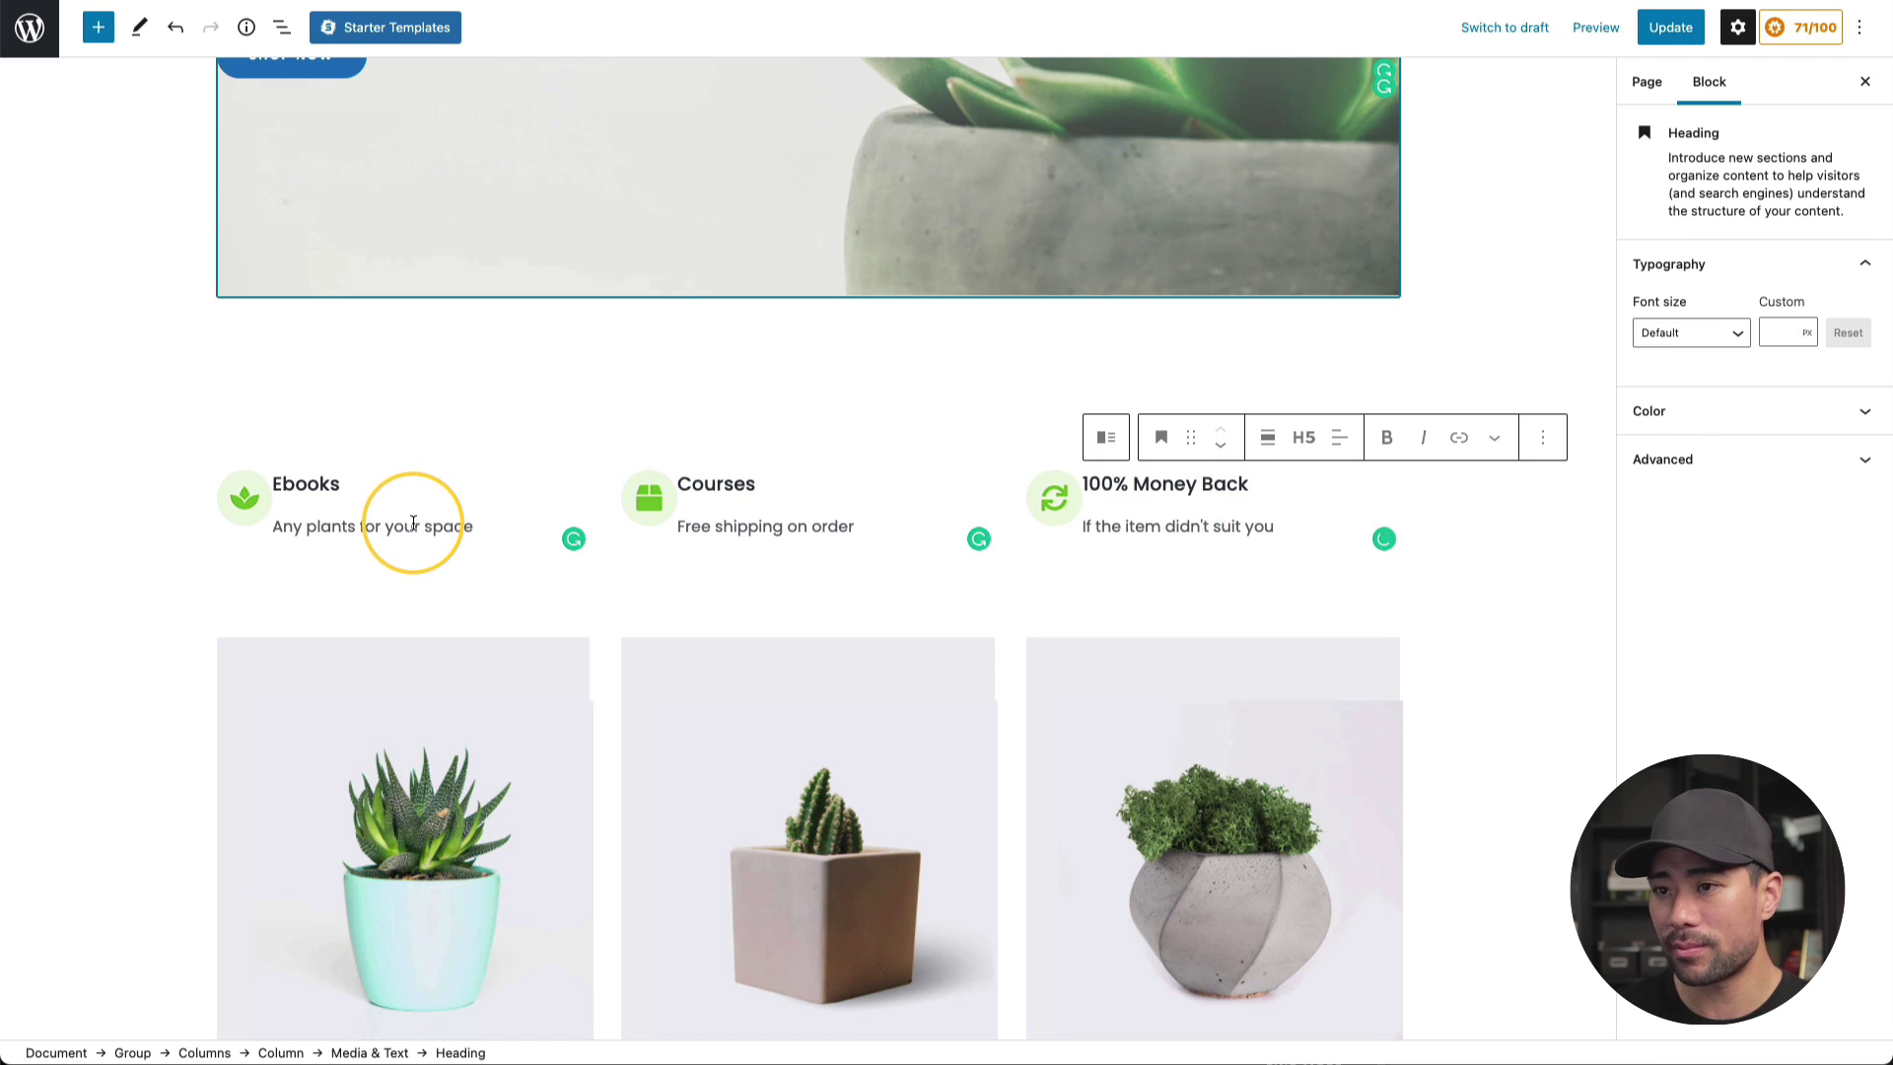
# Set the Ebooks description to "Self-improvement, spirituality, and mindfulness" and the Courses description to "Step-by-step training"
pyautogui.tripleClick(416, 520)
pyautogui.write('Self')
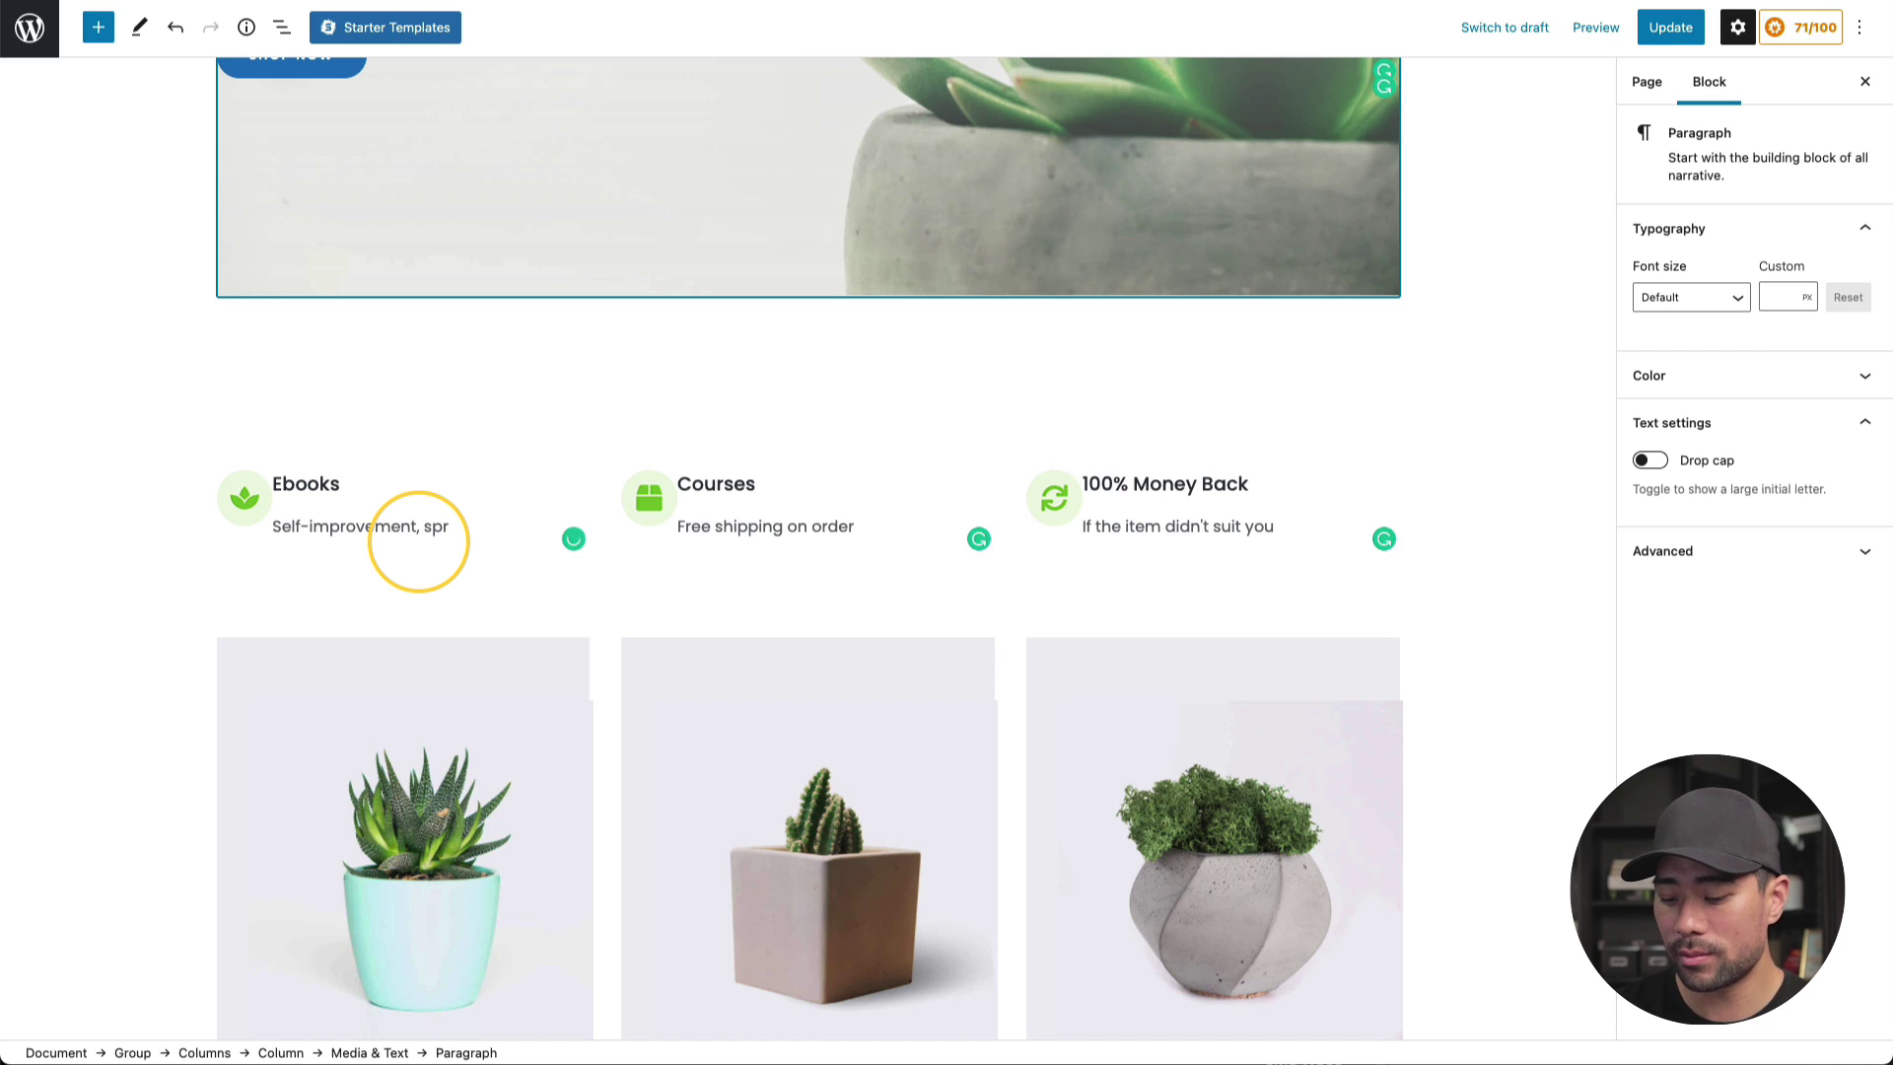
pyautogui.write('-improvement, spirituality, and mindfulness')
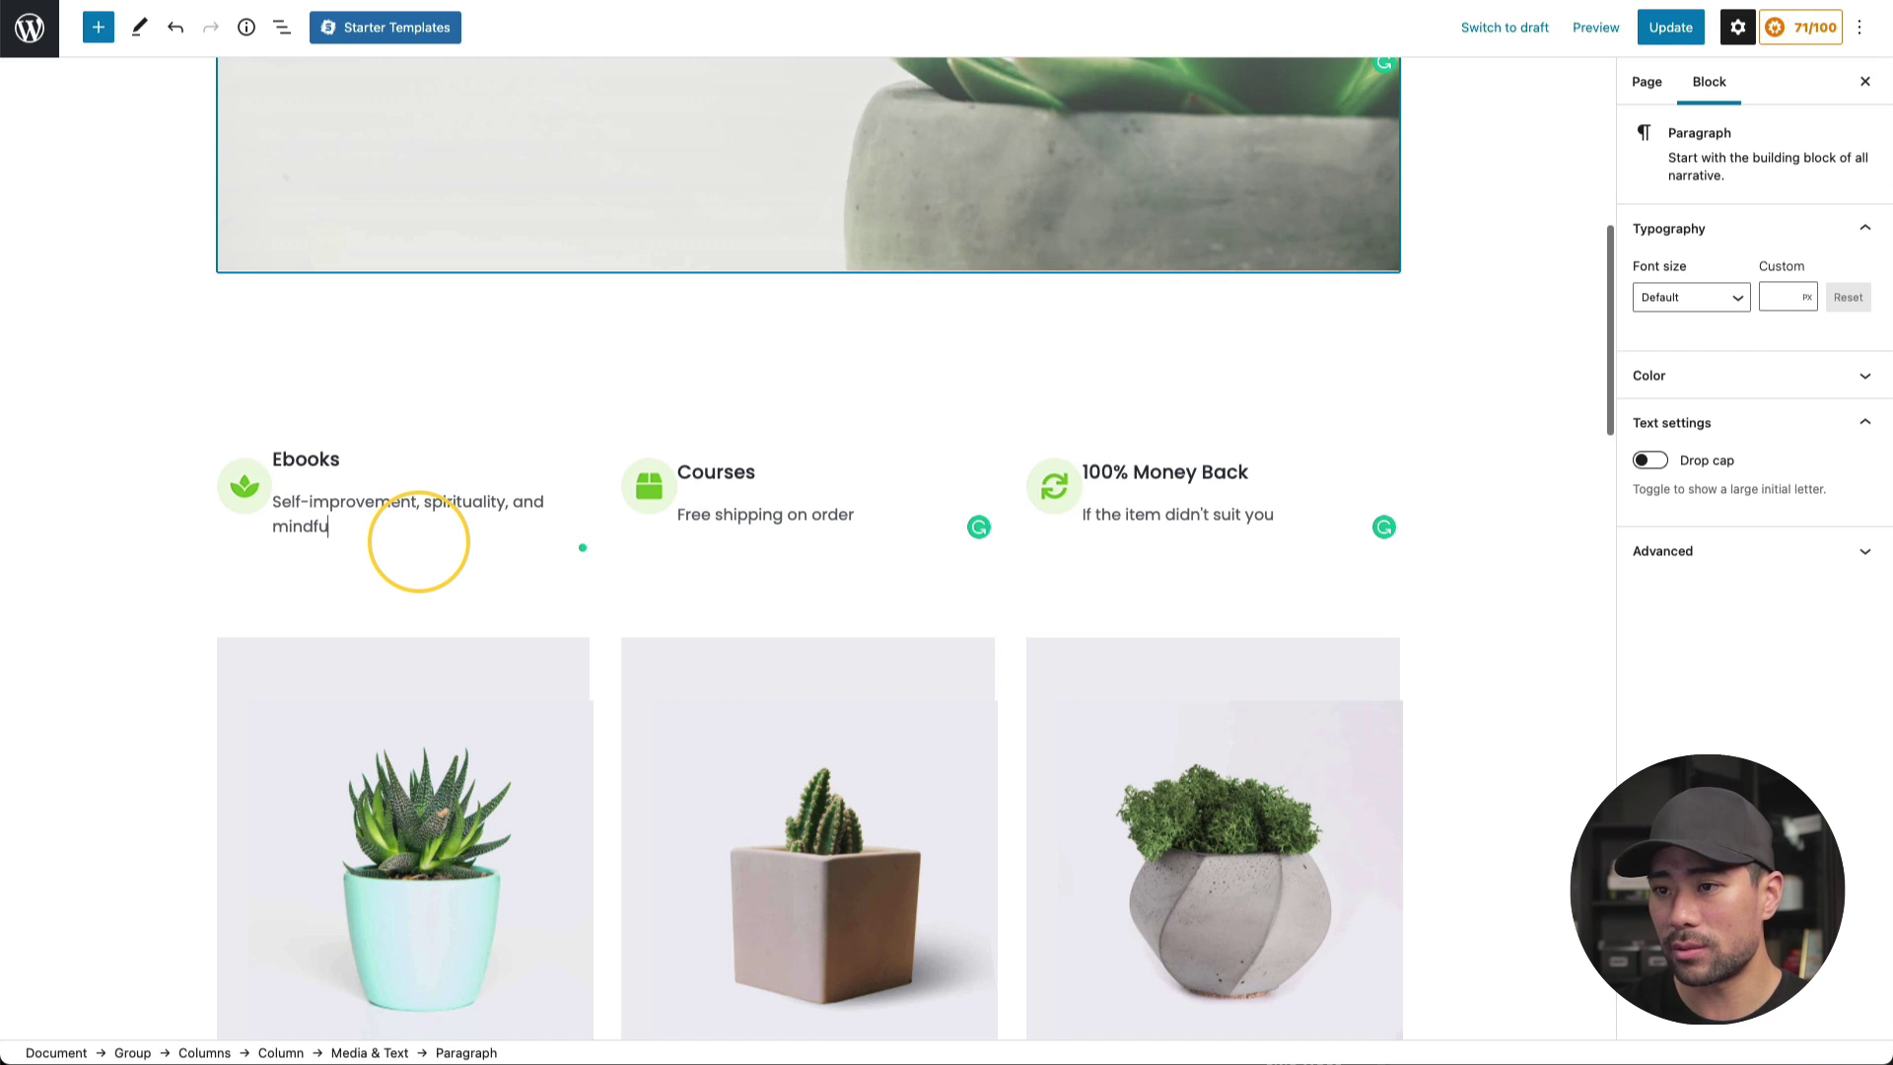
pyautogui.click(710, 629)
pyautogui.doubleClick(756, 514)
pyautogui.tripleClick(755, 514)
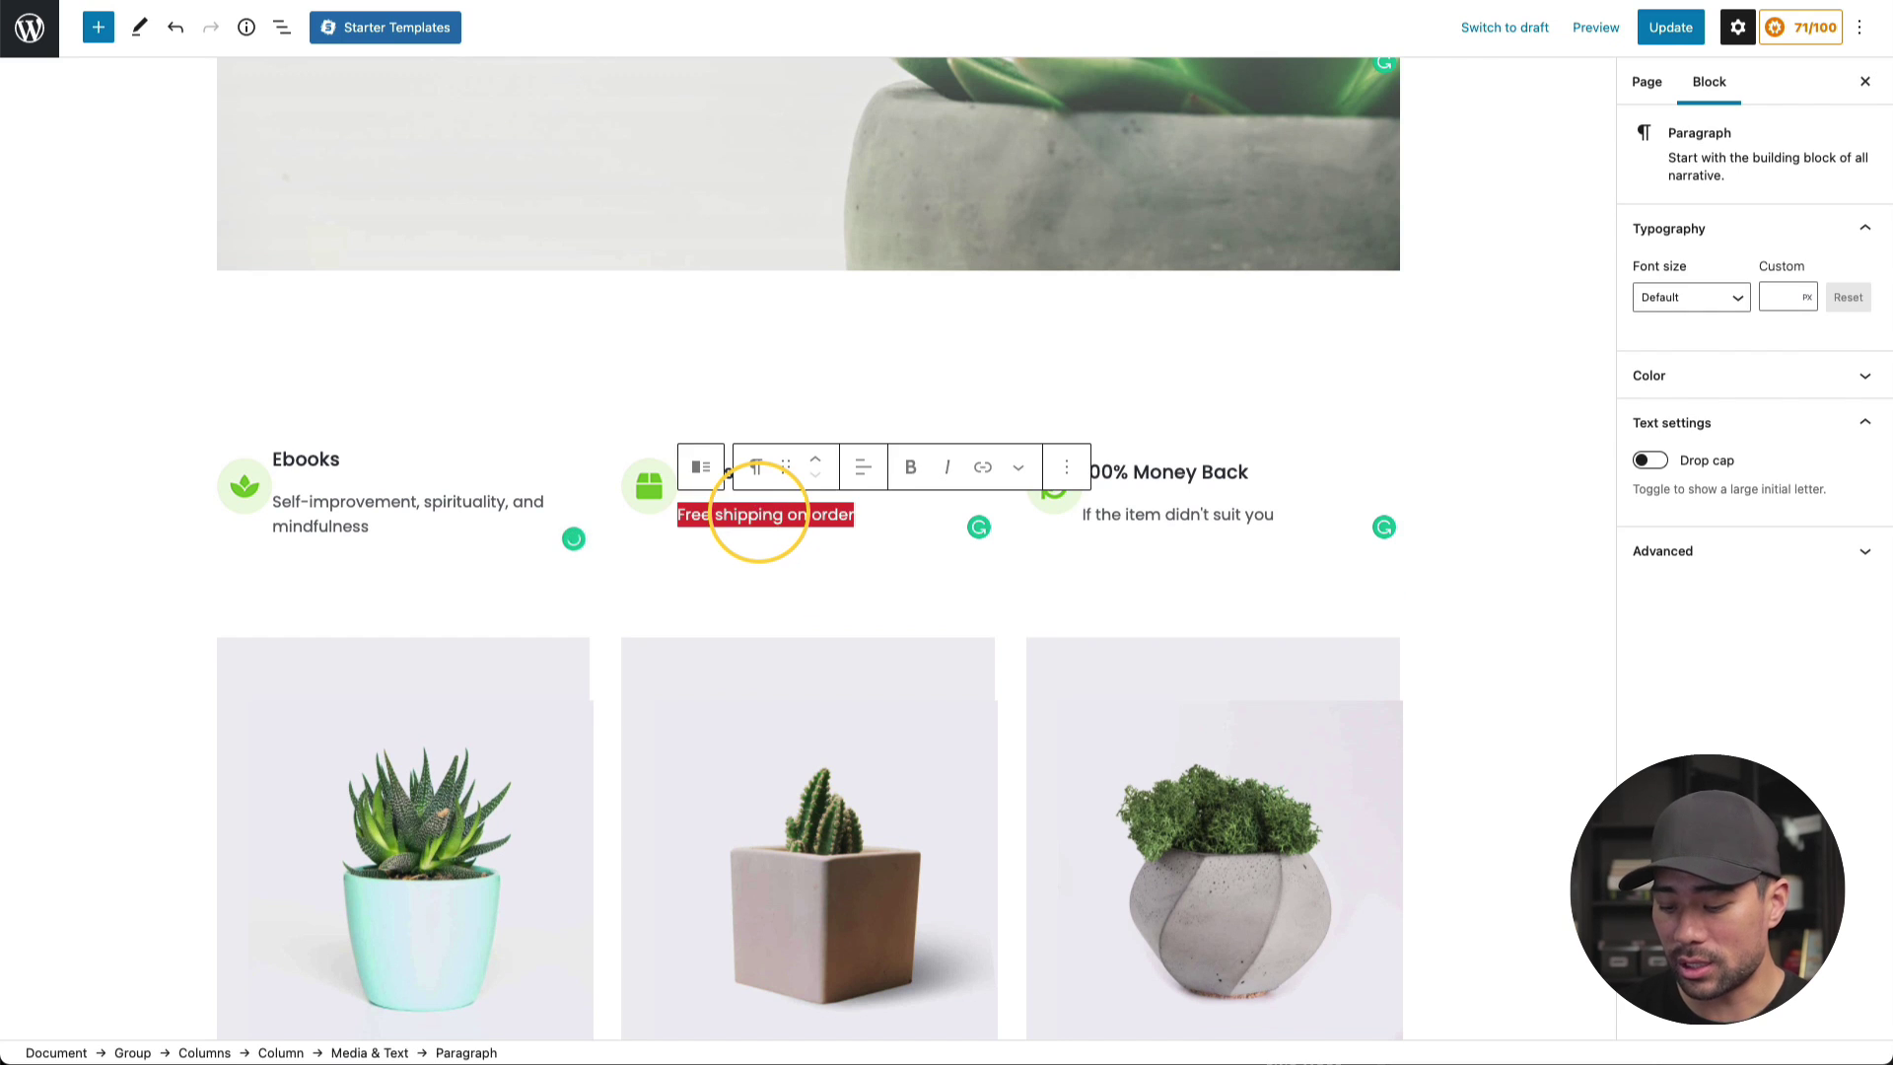
pyautogui.write('Step-by-step training')
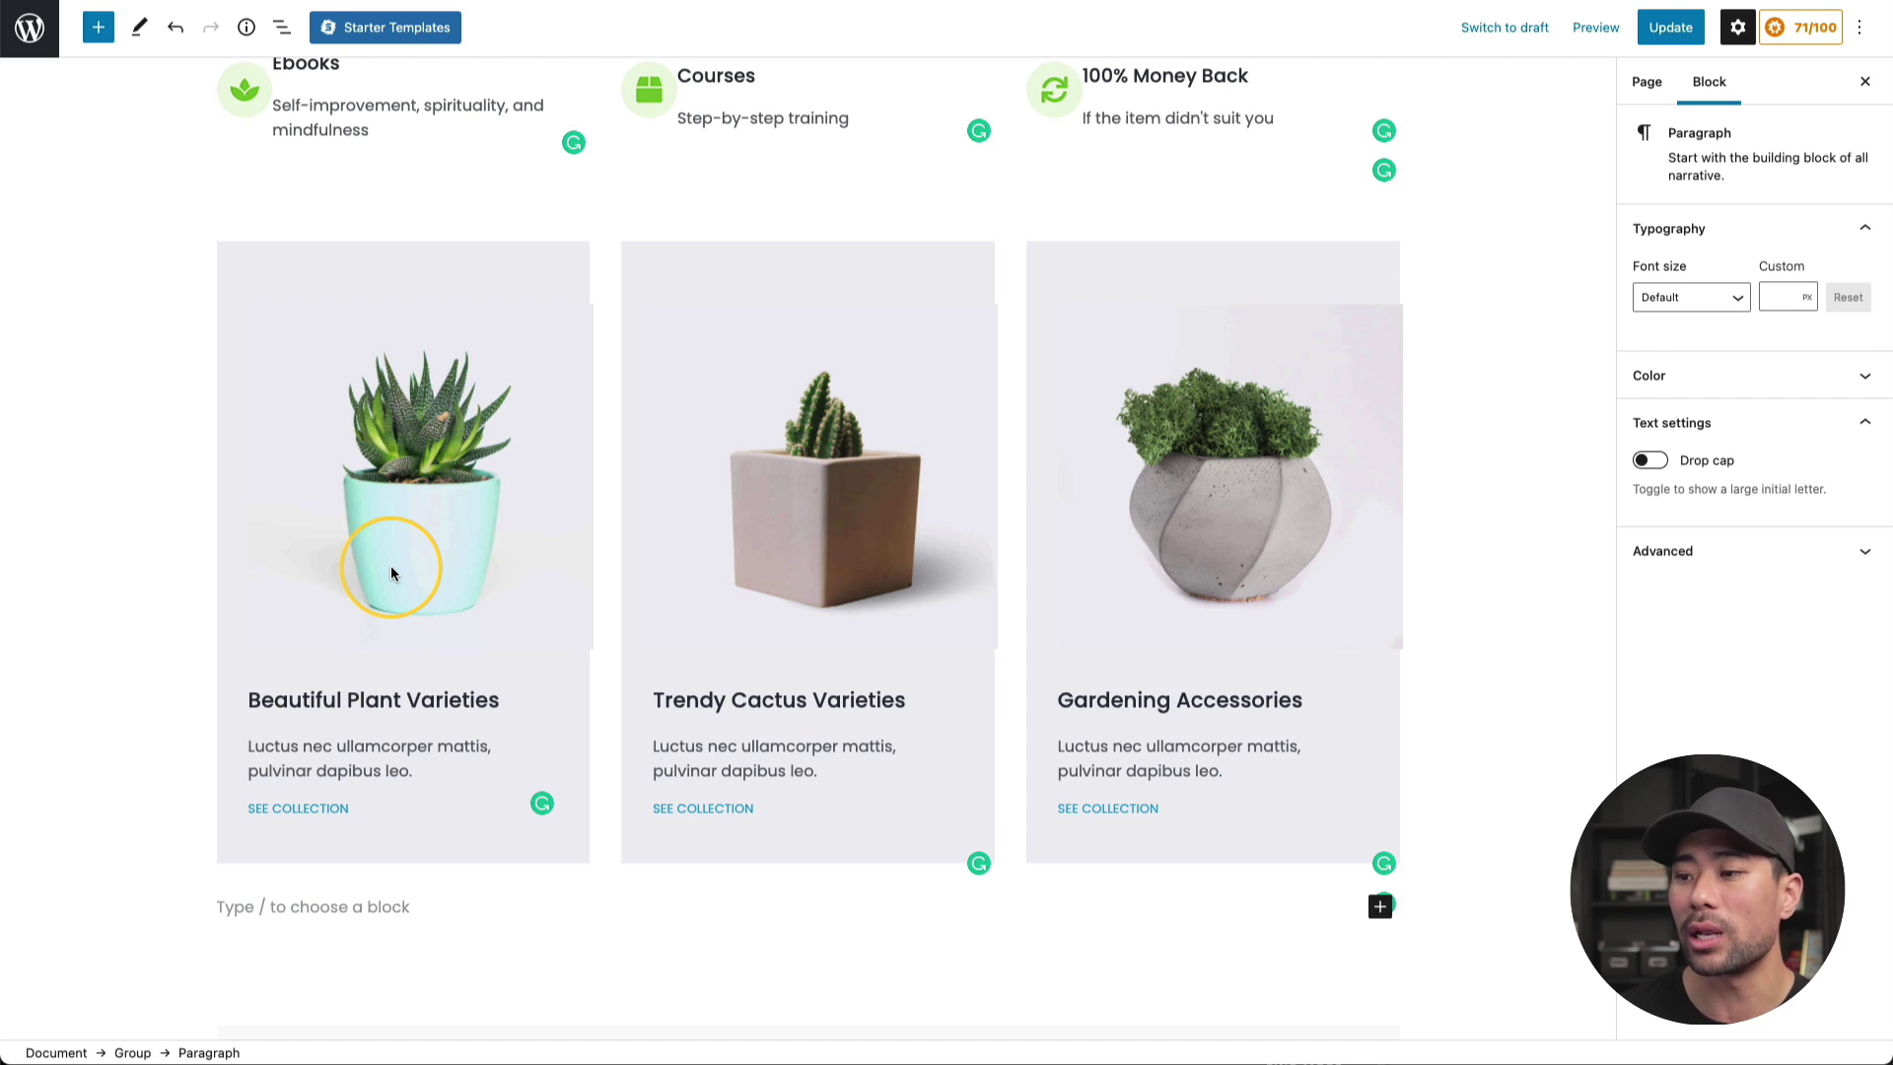
pyautogui.scroll(1, 315, 777)
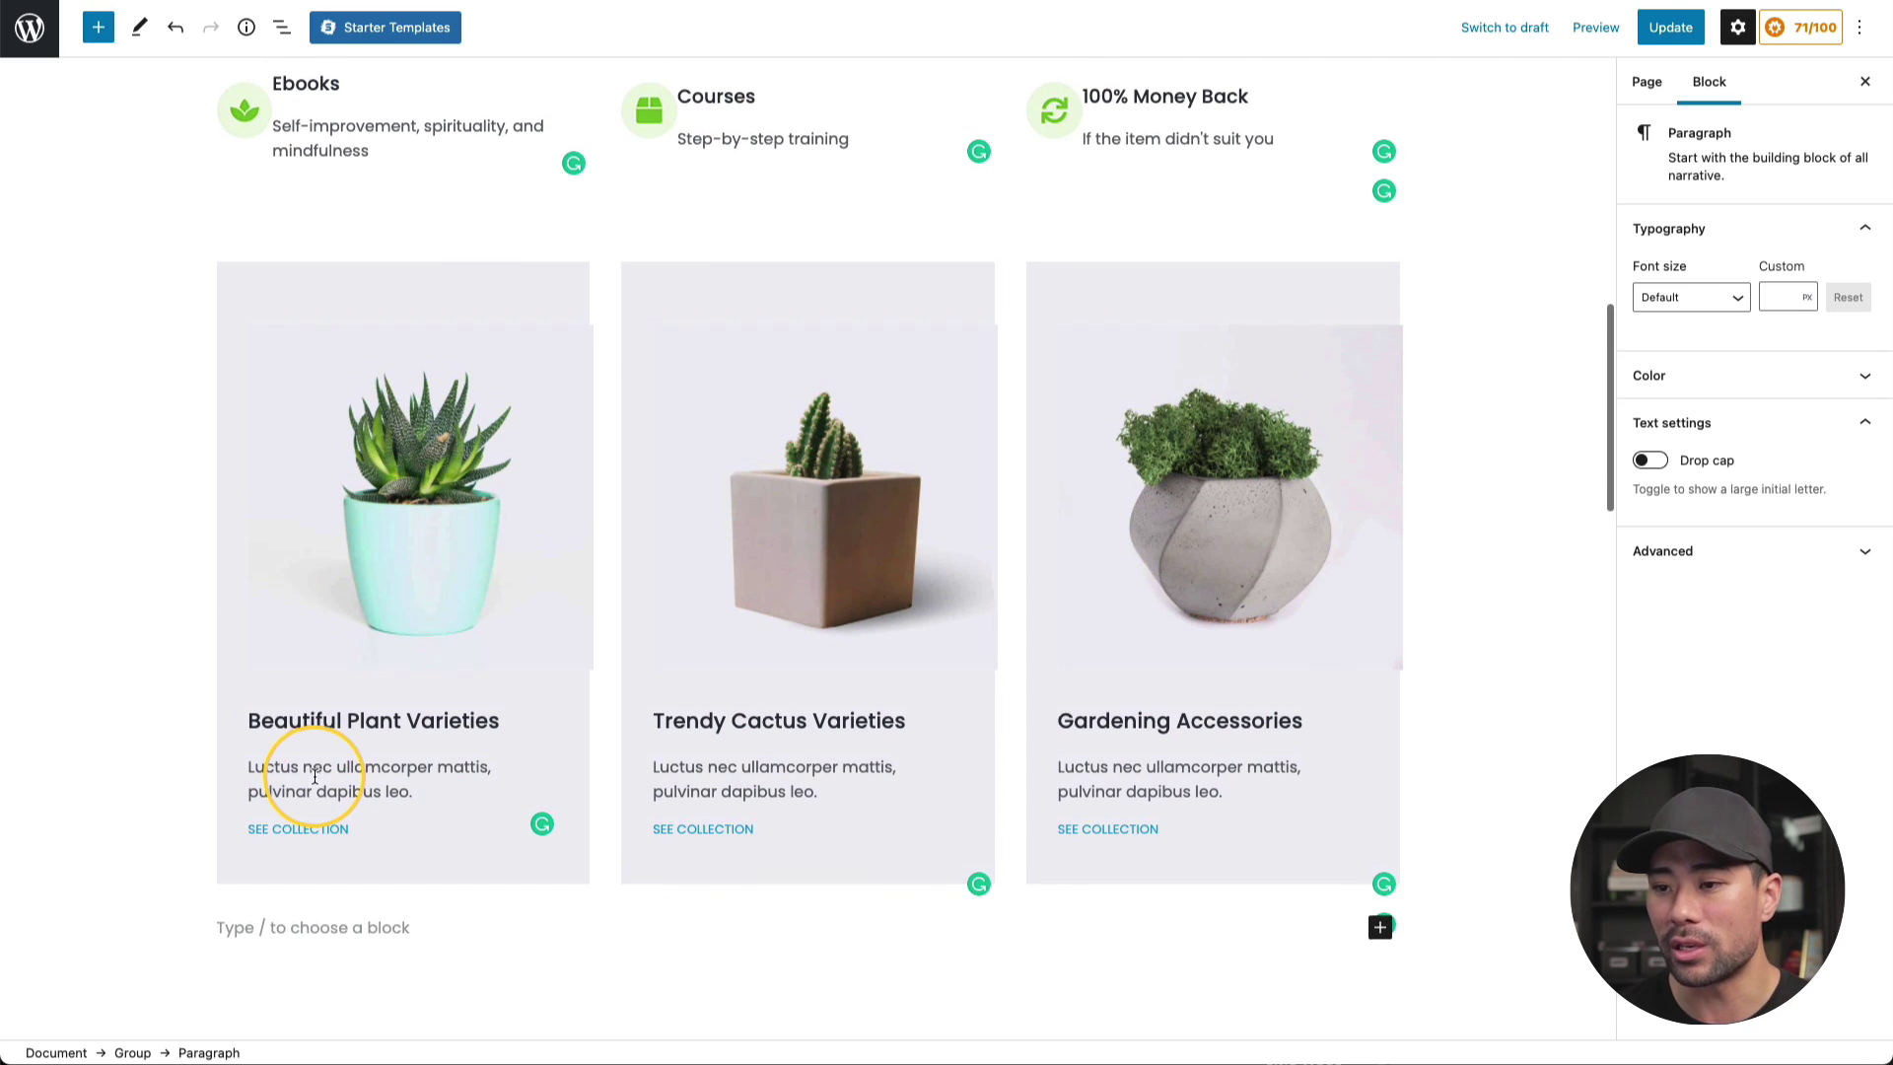
pyautogui.click(382, 541)
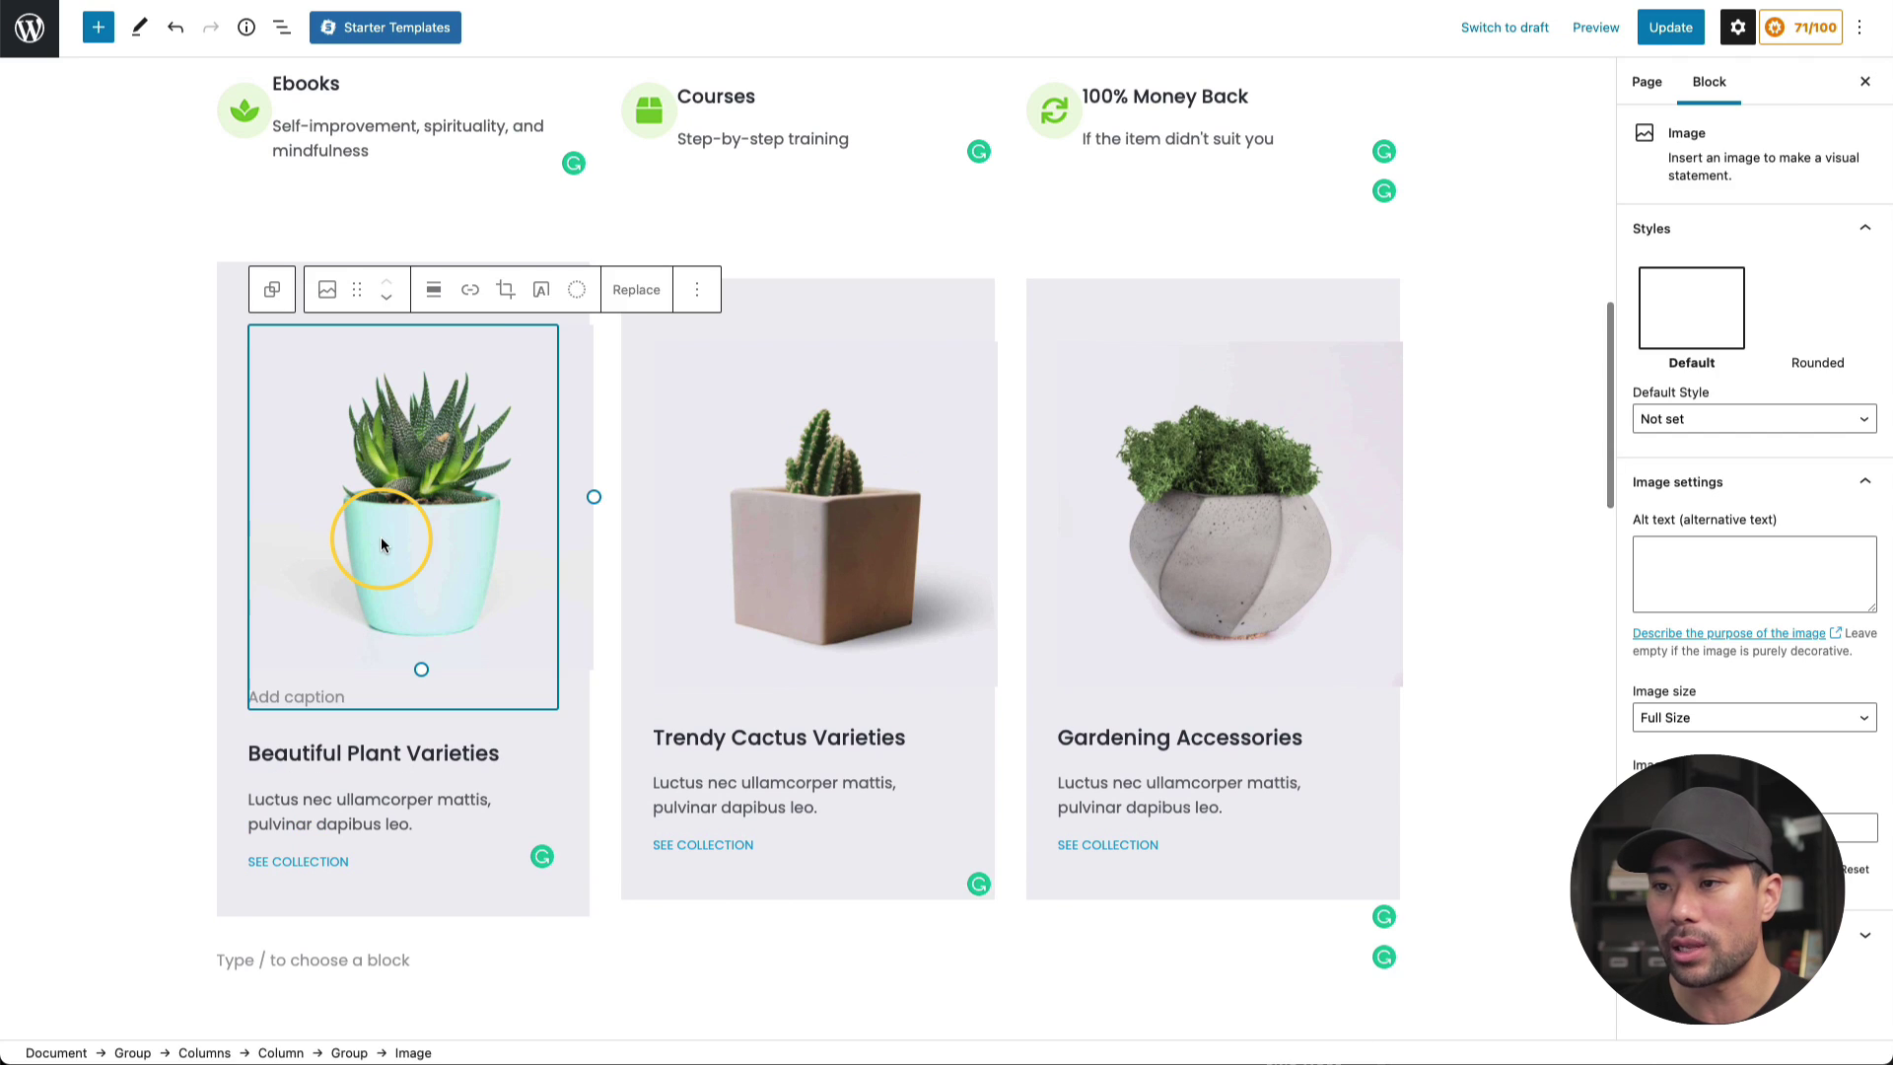
pyautogui.click(337, 781)
pyautogui.tripleClick(305, 826)
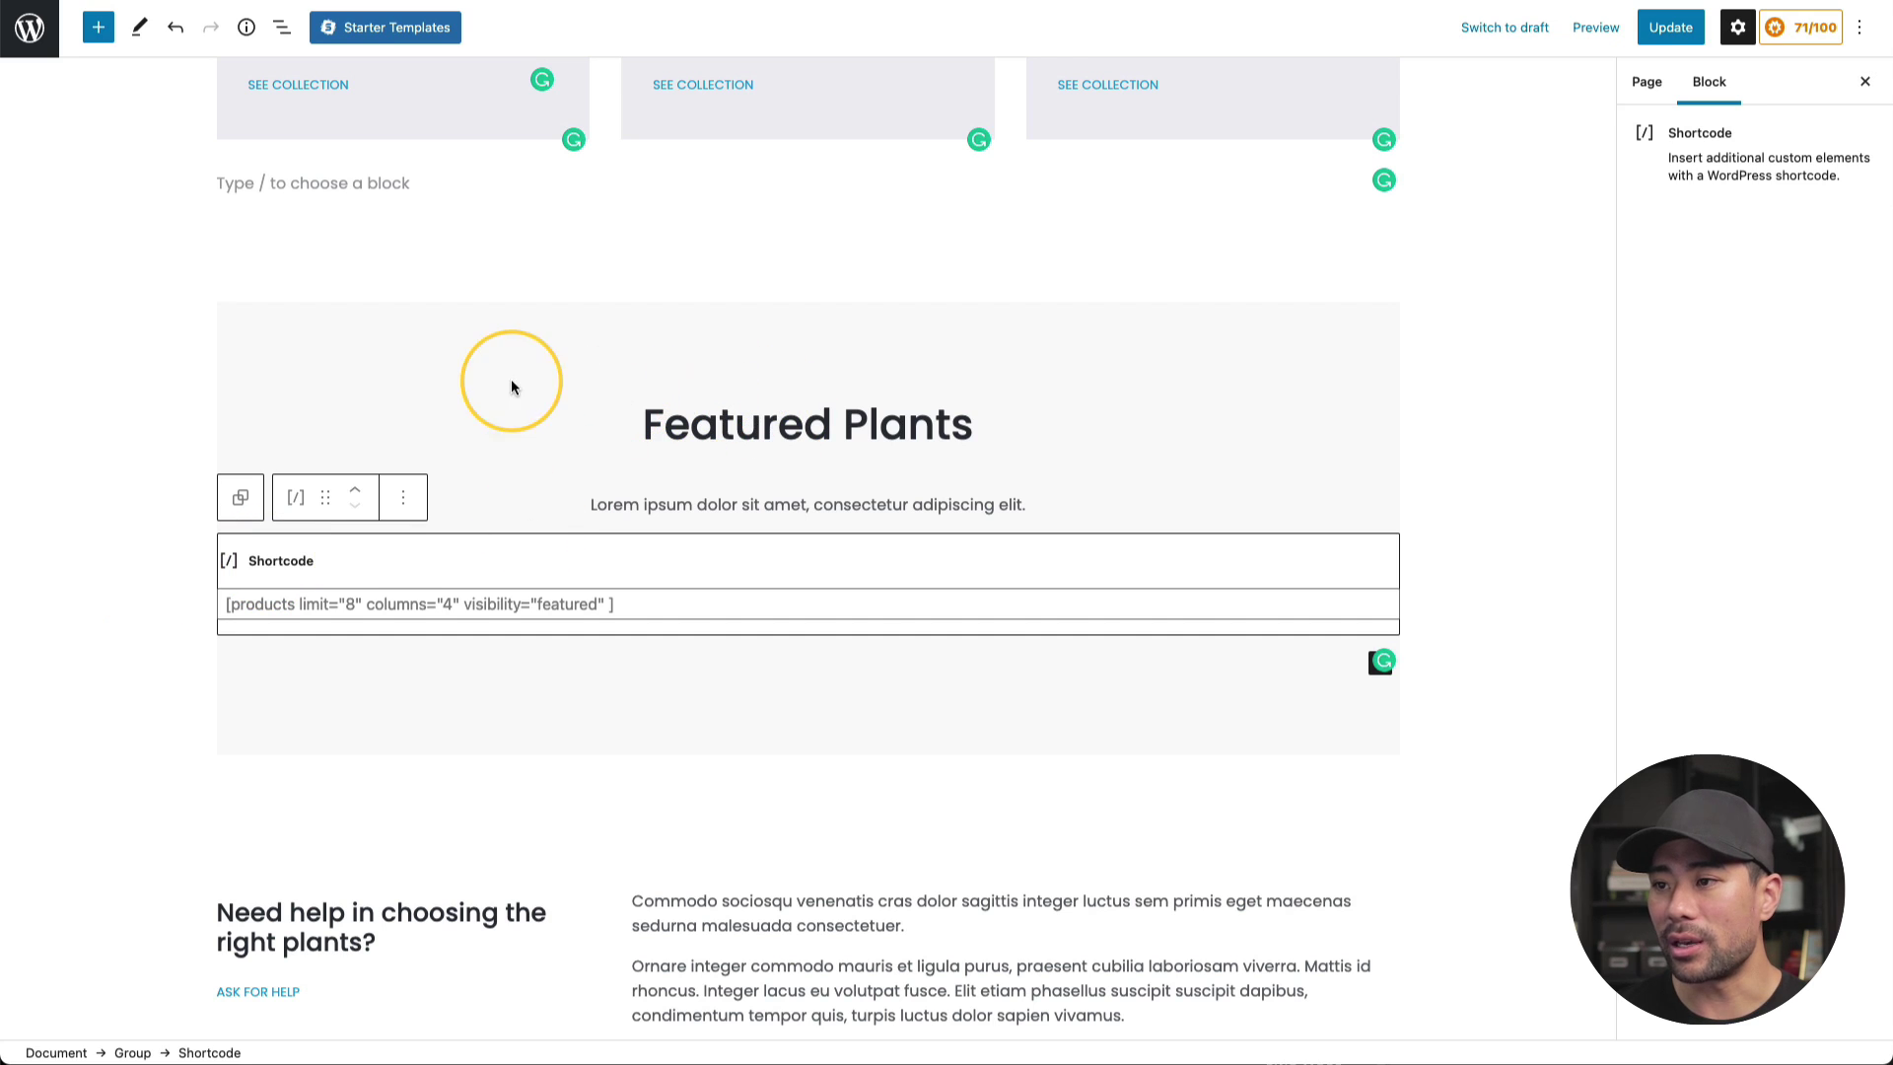
# Change the "Featured Plants" heading to "Featured Products" and set the products shortcode below it to 3 columns
pyautogui.moveTo(833, 432); pyautogui.dragTo(1012, 427)
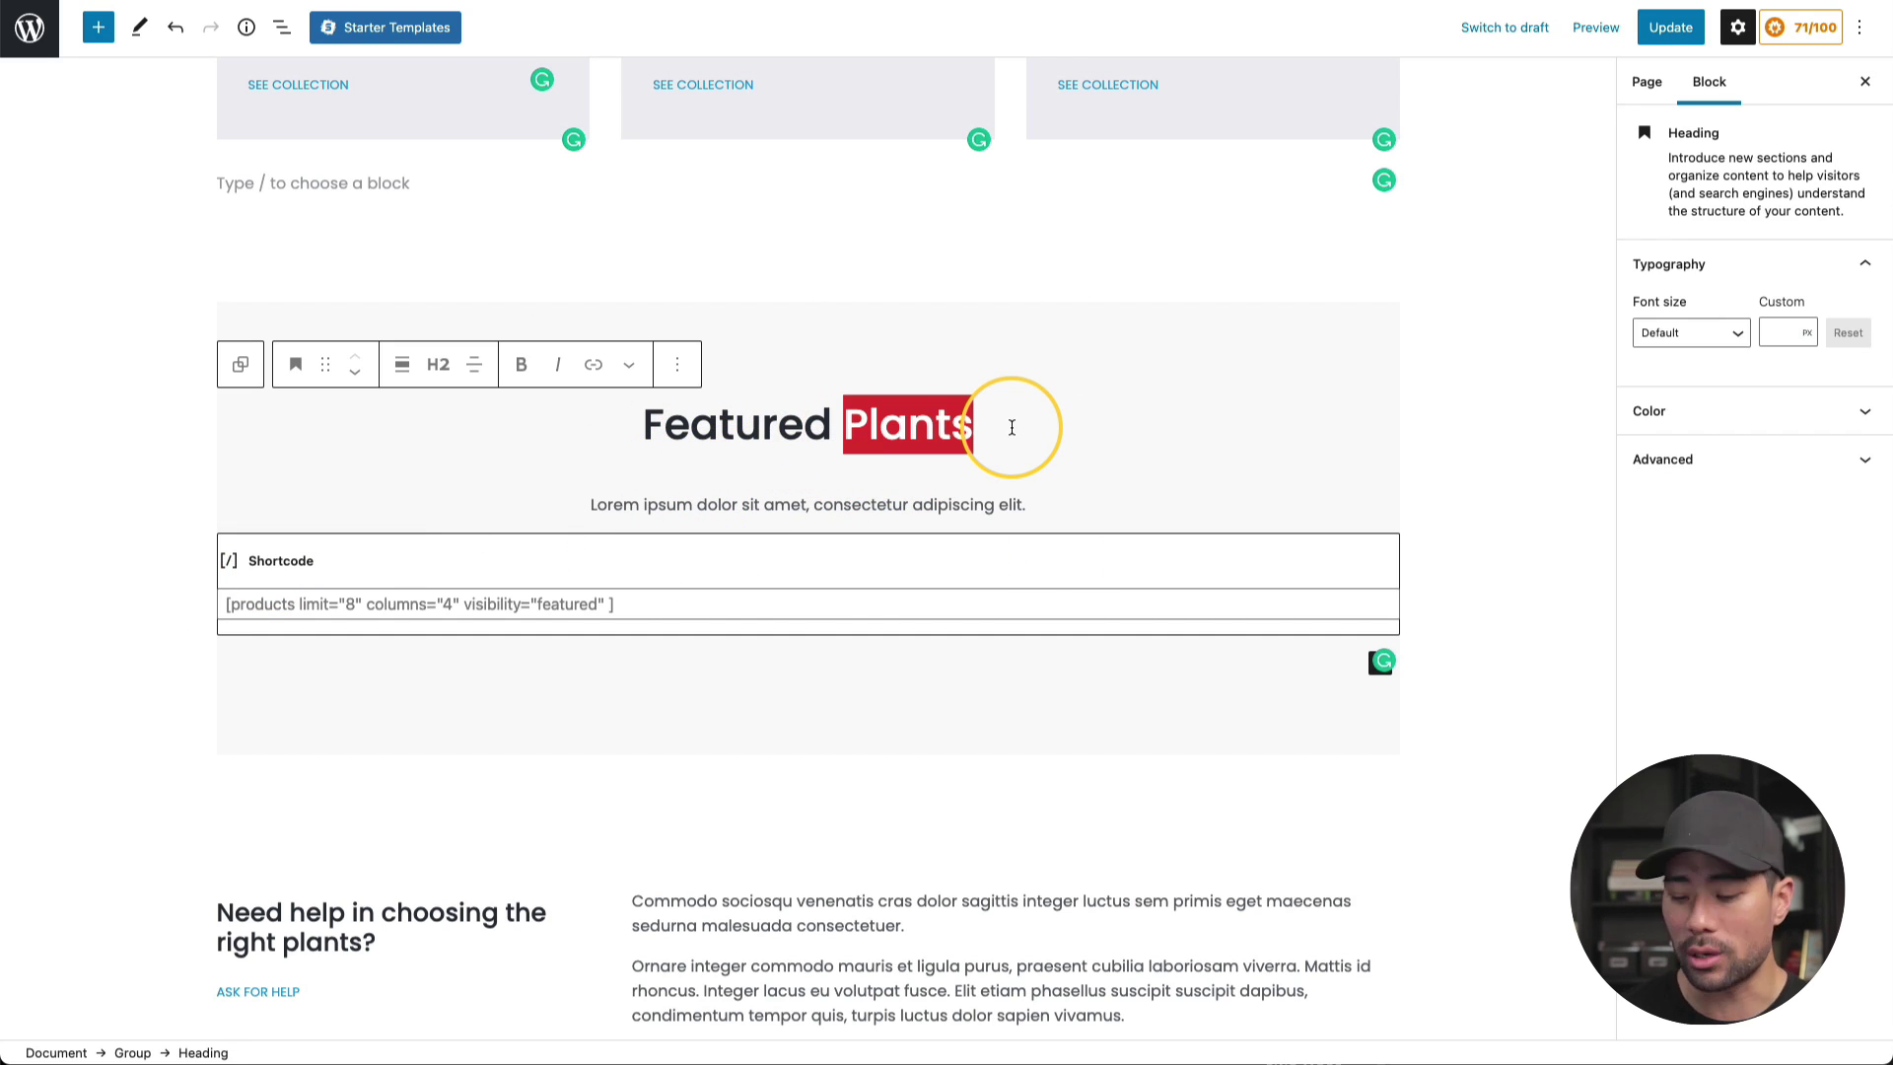
pyautogui.write('Products')
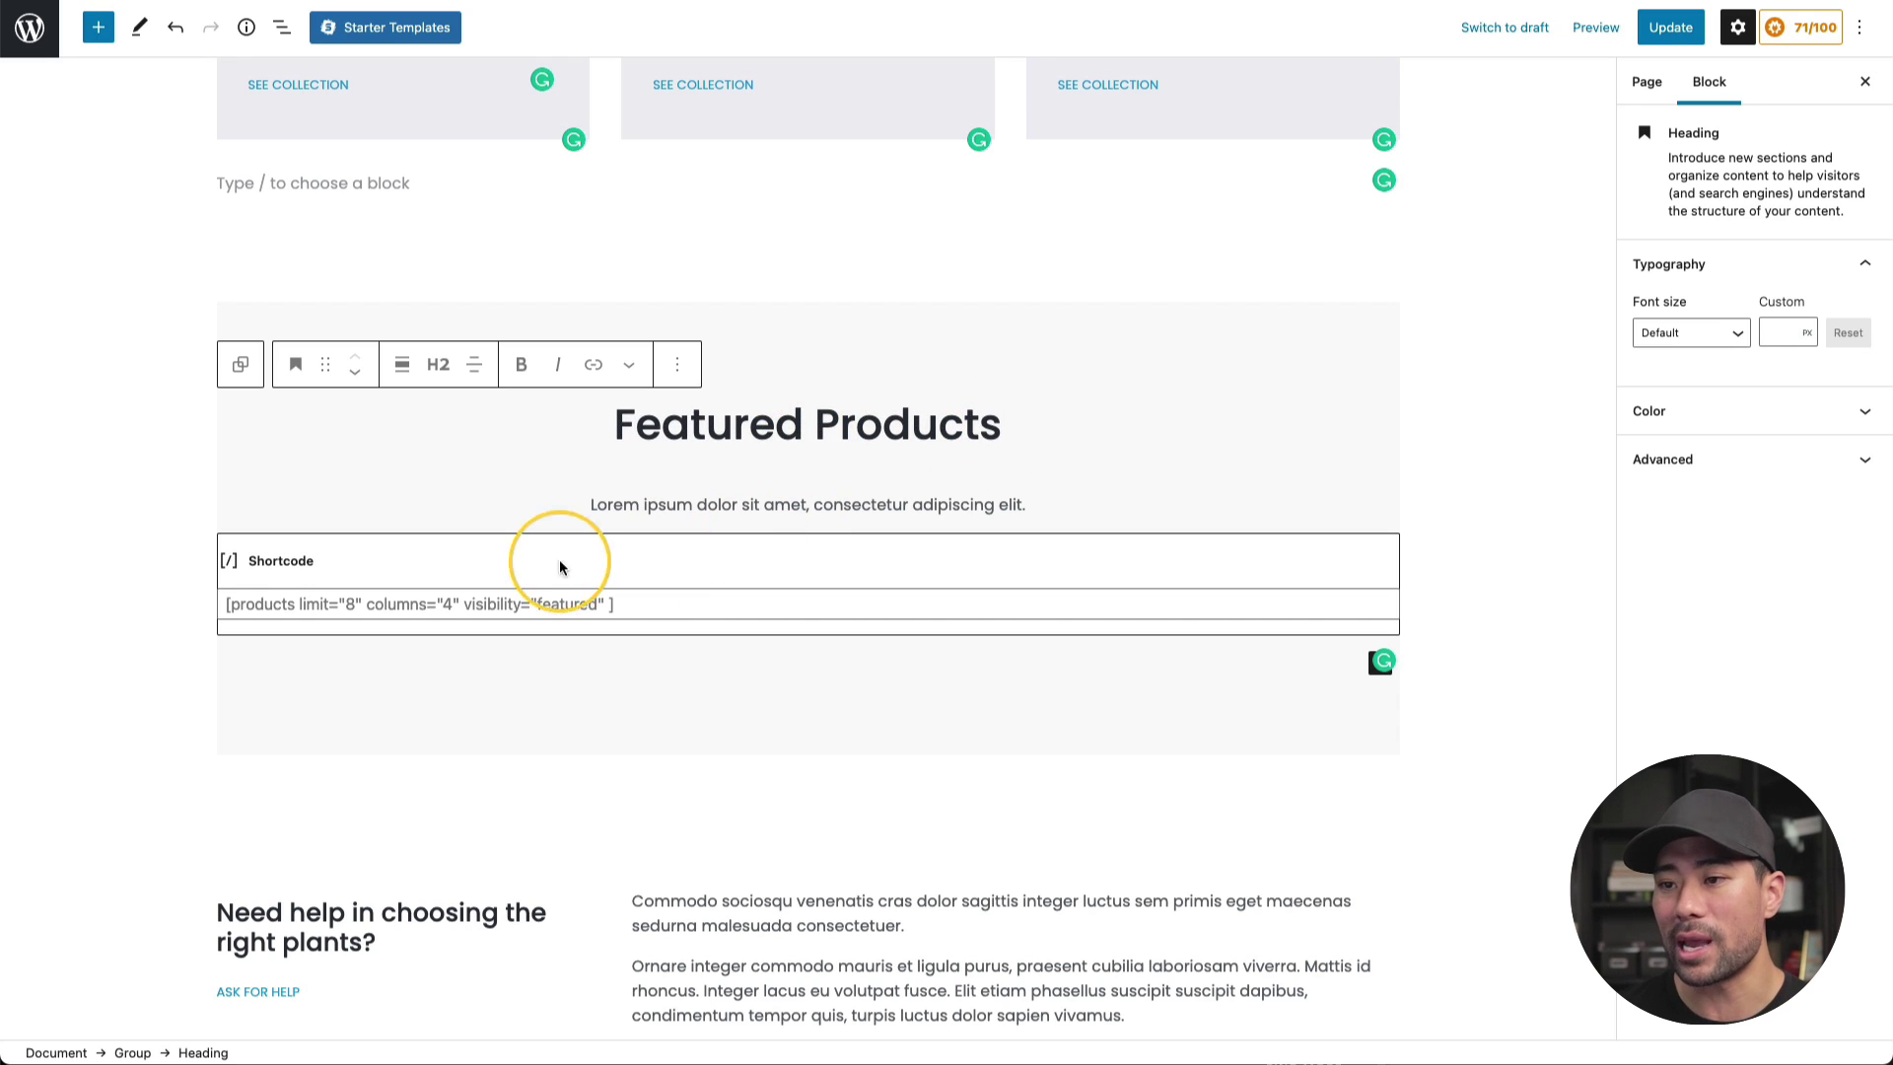
pyautogui.click(301, 605)
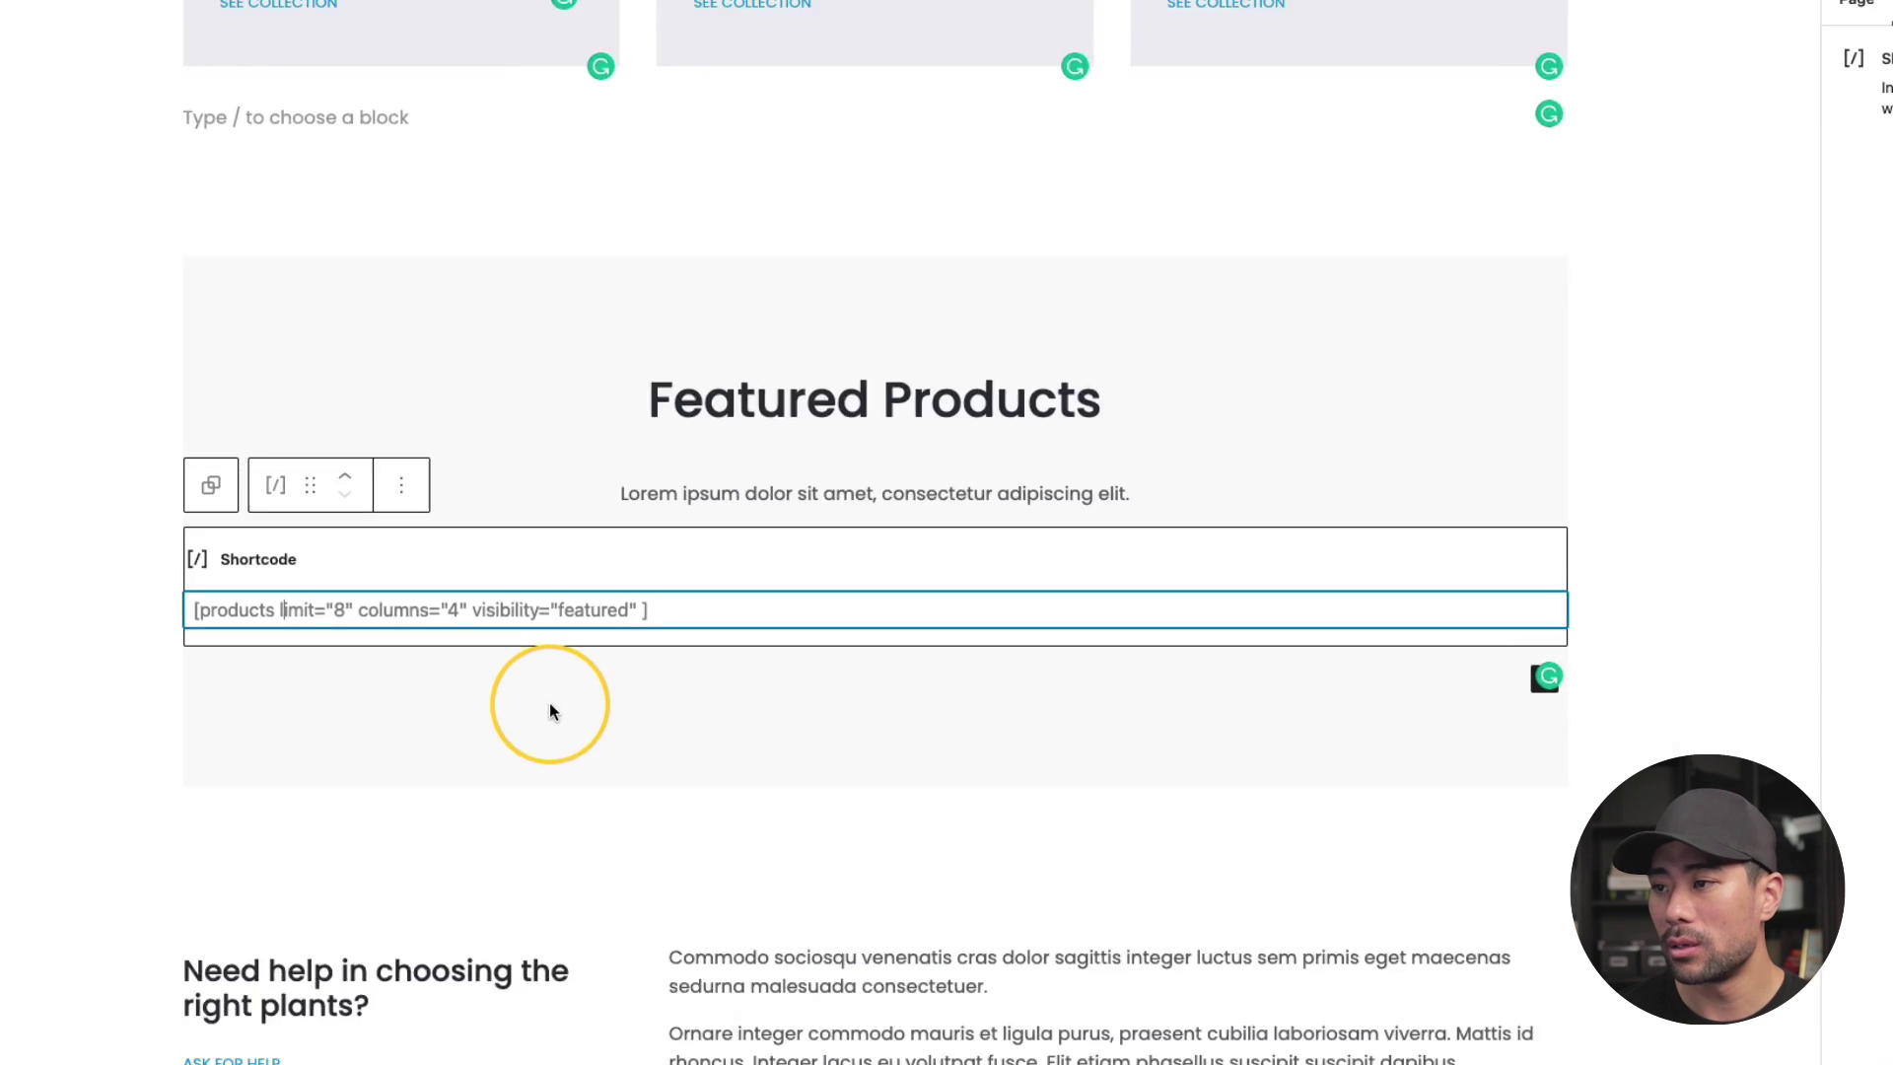
pyautogui.doubleClick(480, 632)
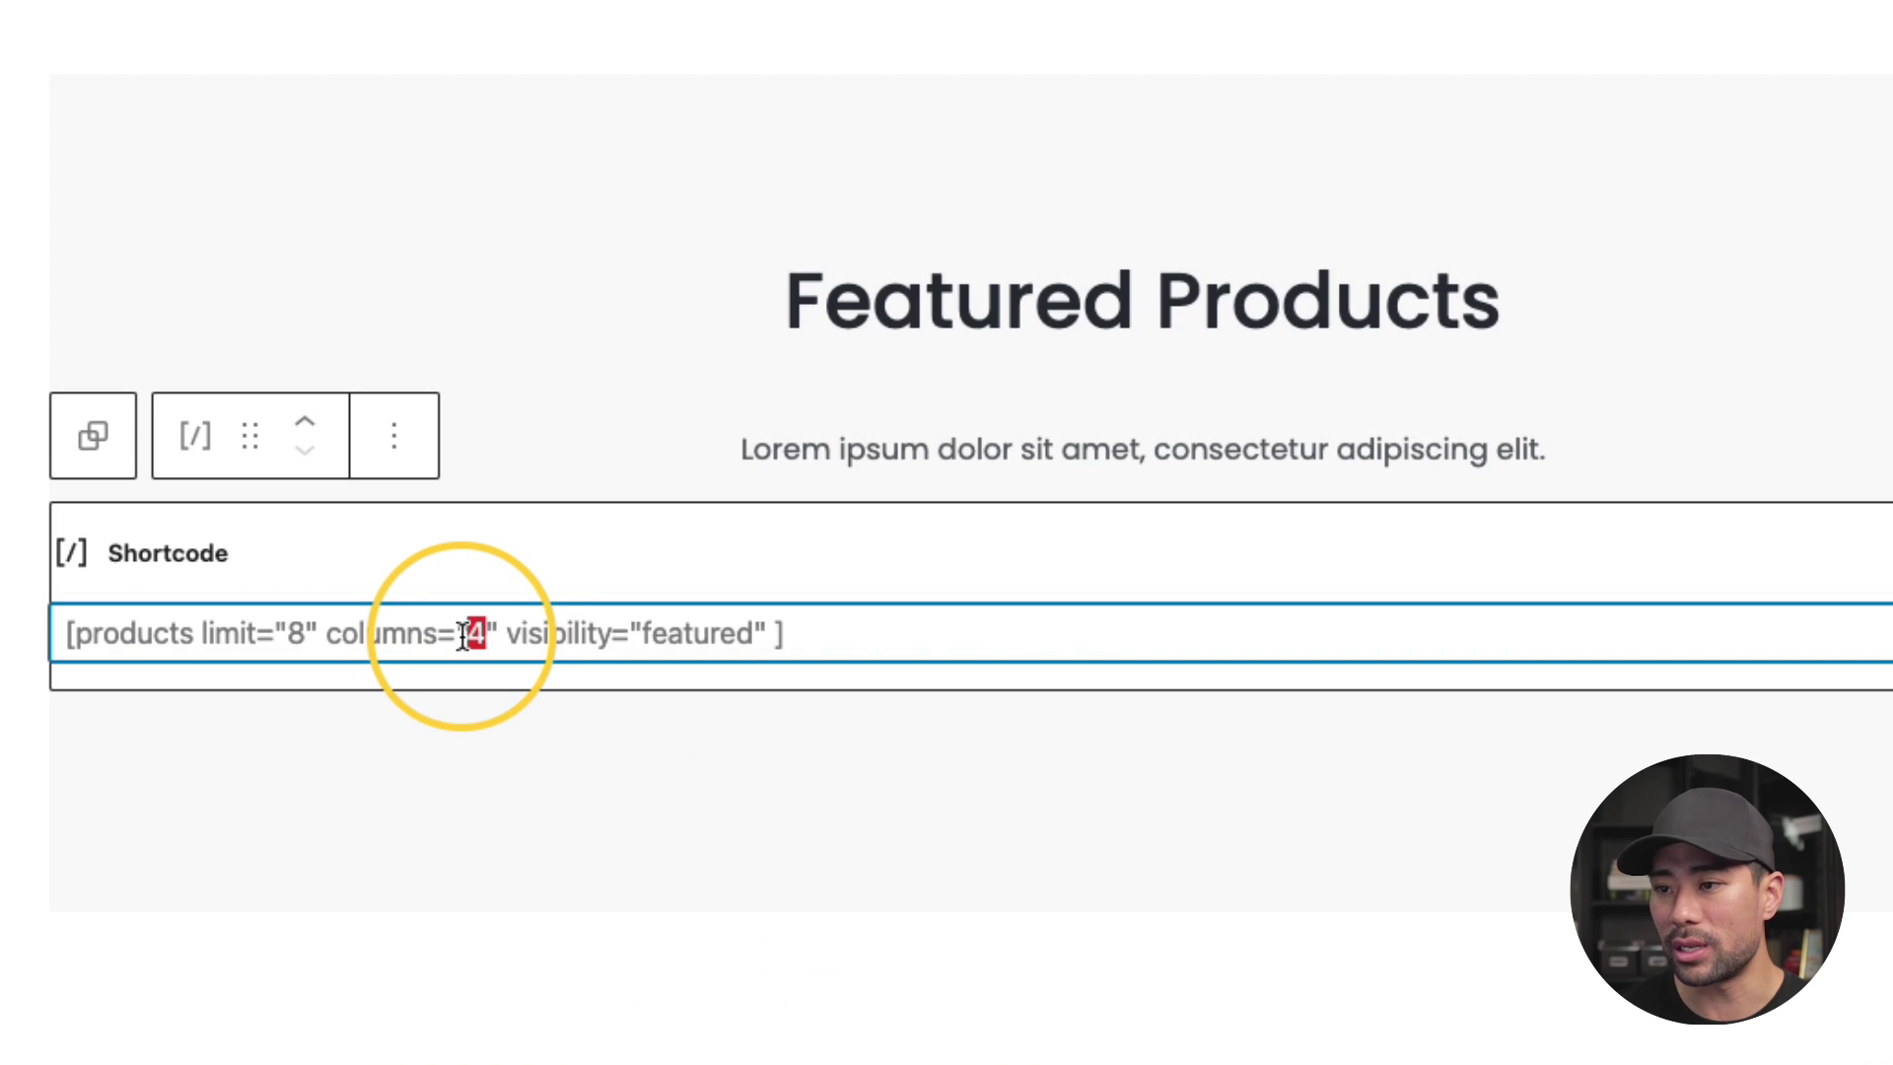
pyautogui.write('3')
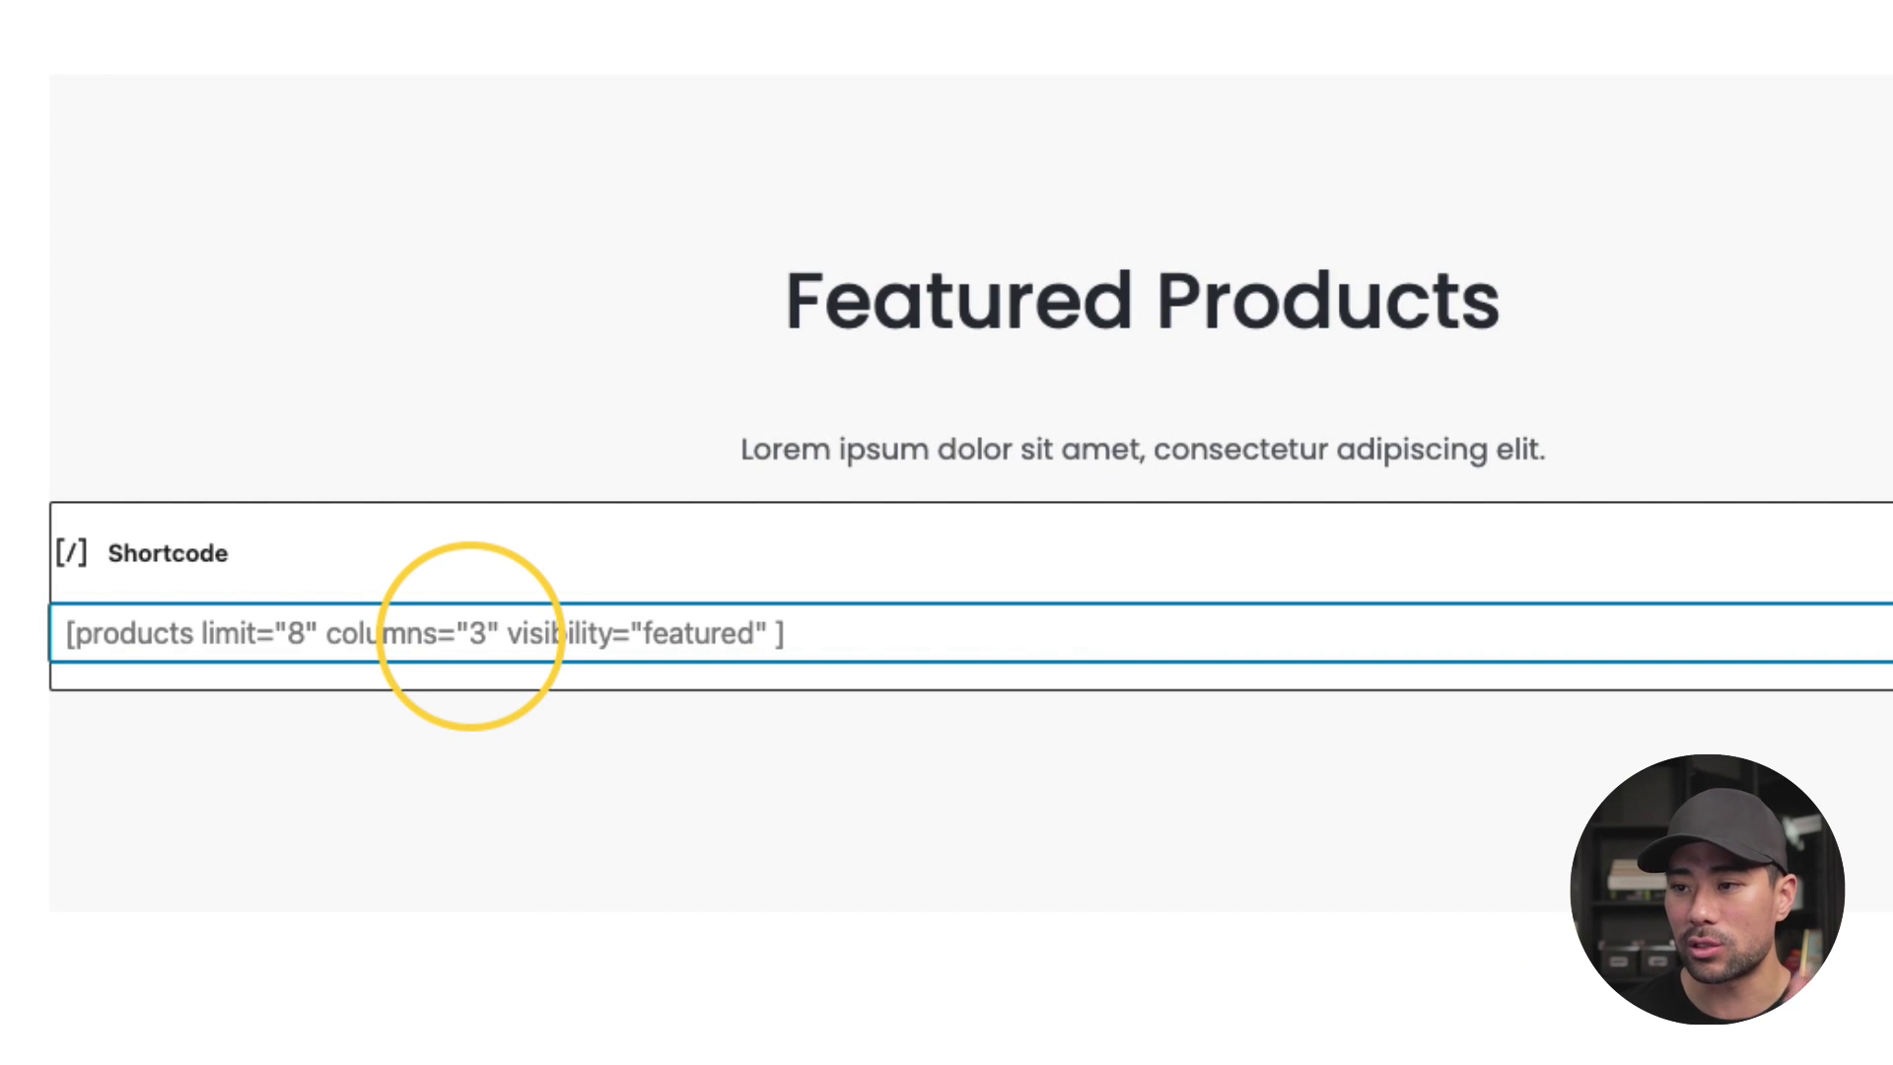
pyautogui.click(232, 590)
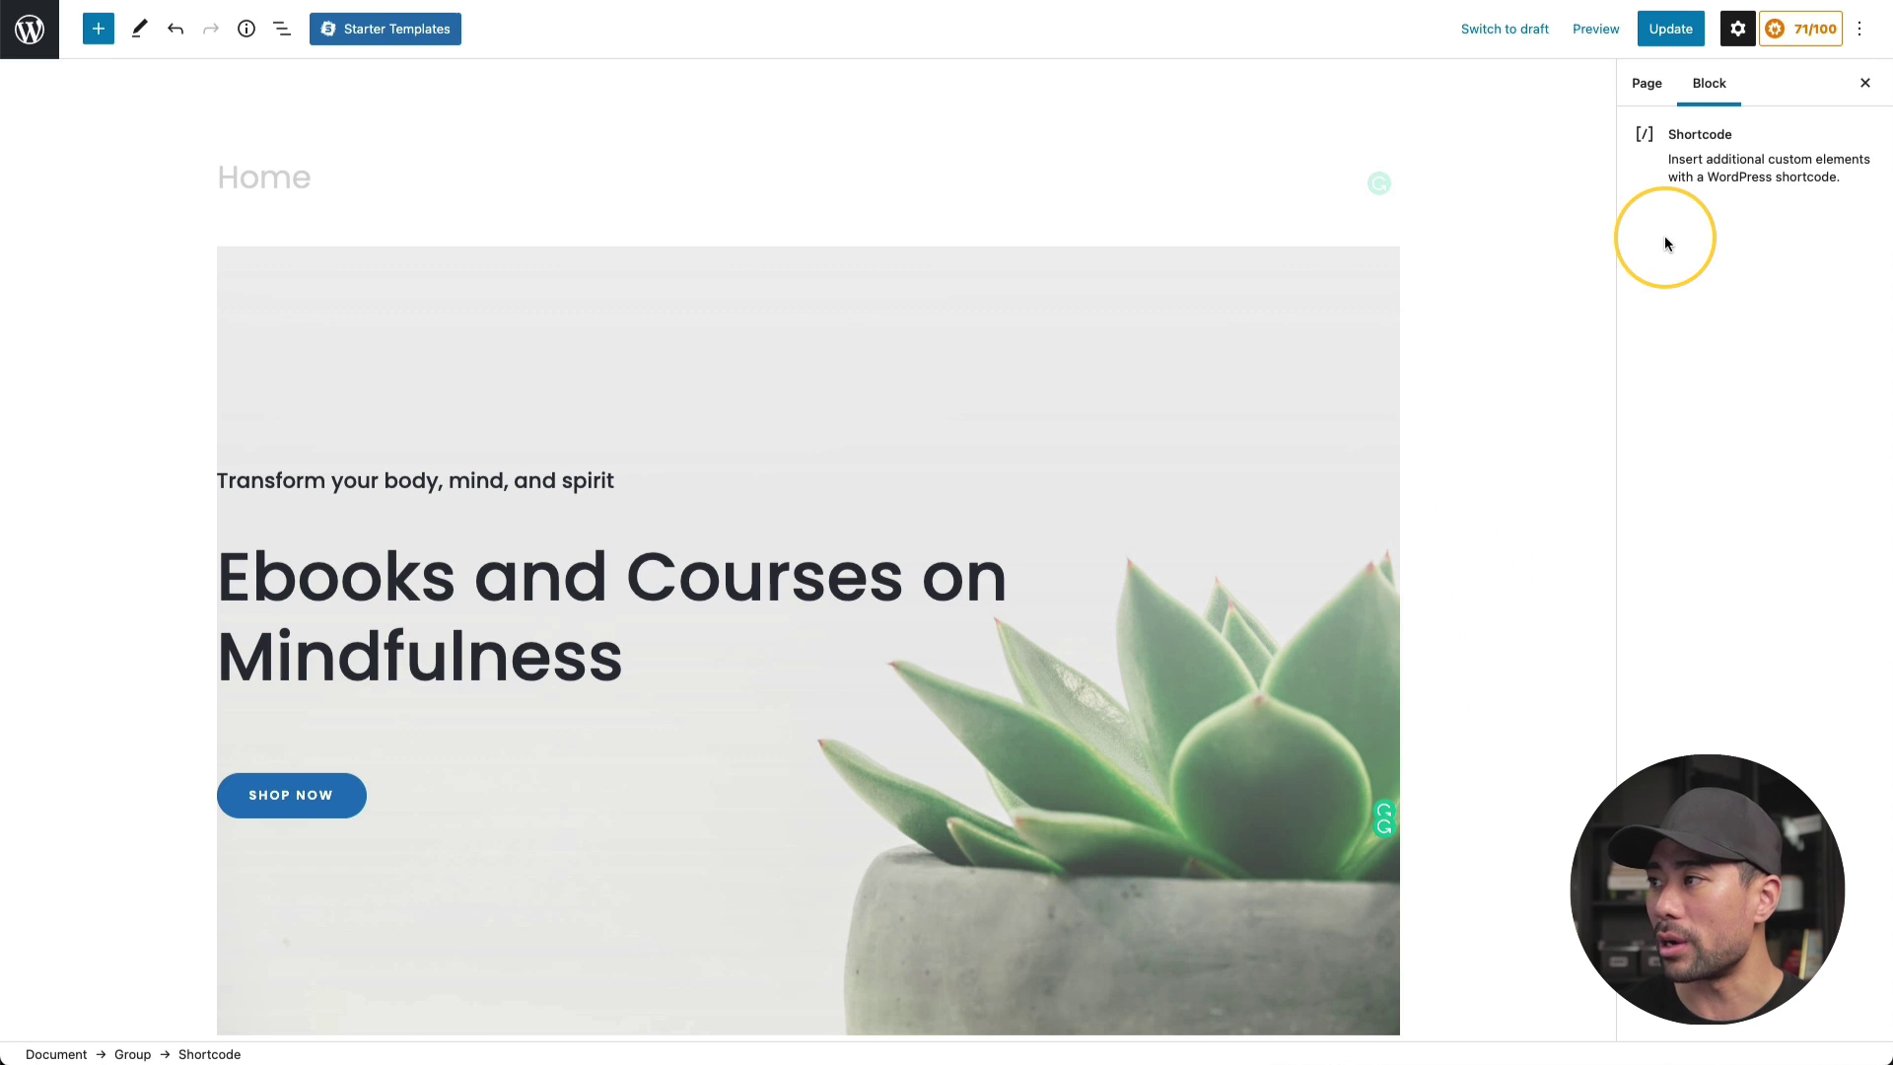
# Update the homepage and preview it in a new tab, checking the hero, feature headings and Featured Products grid
pyautogui.click(1666, 40)
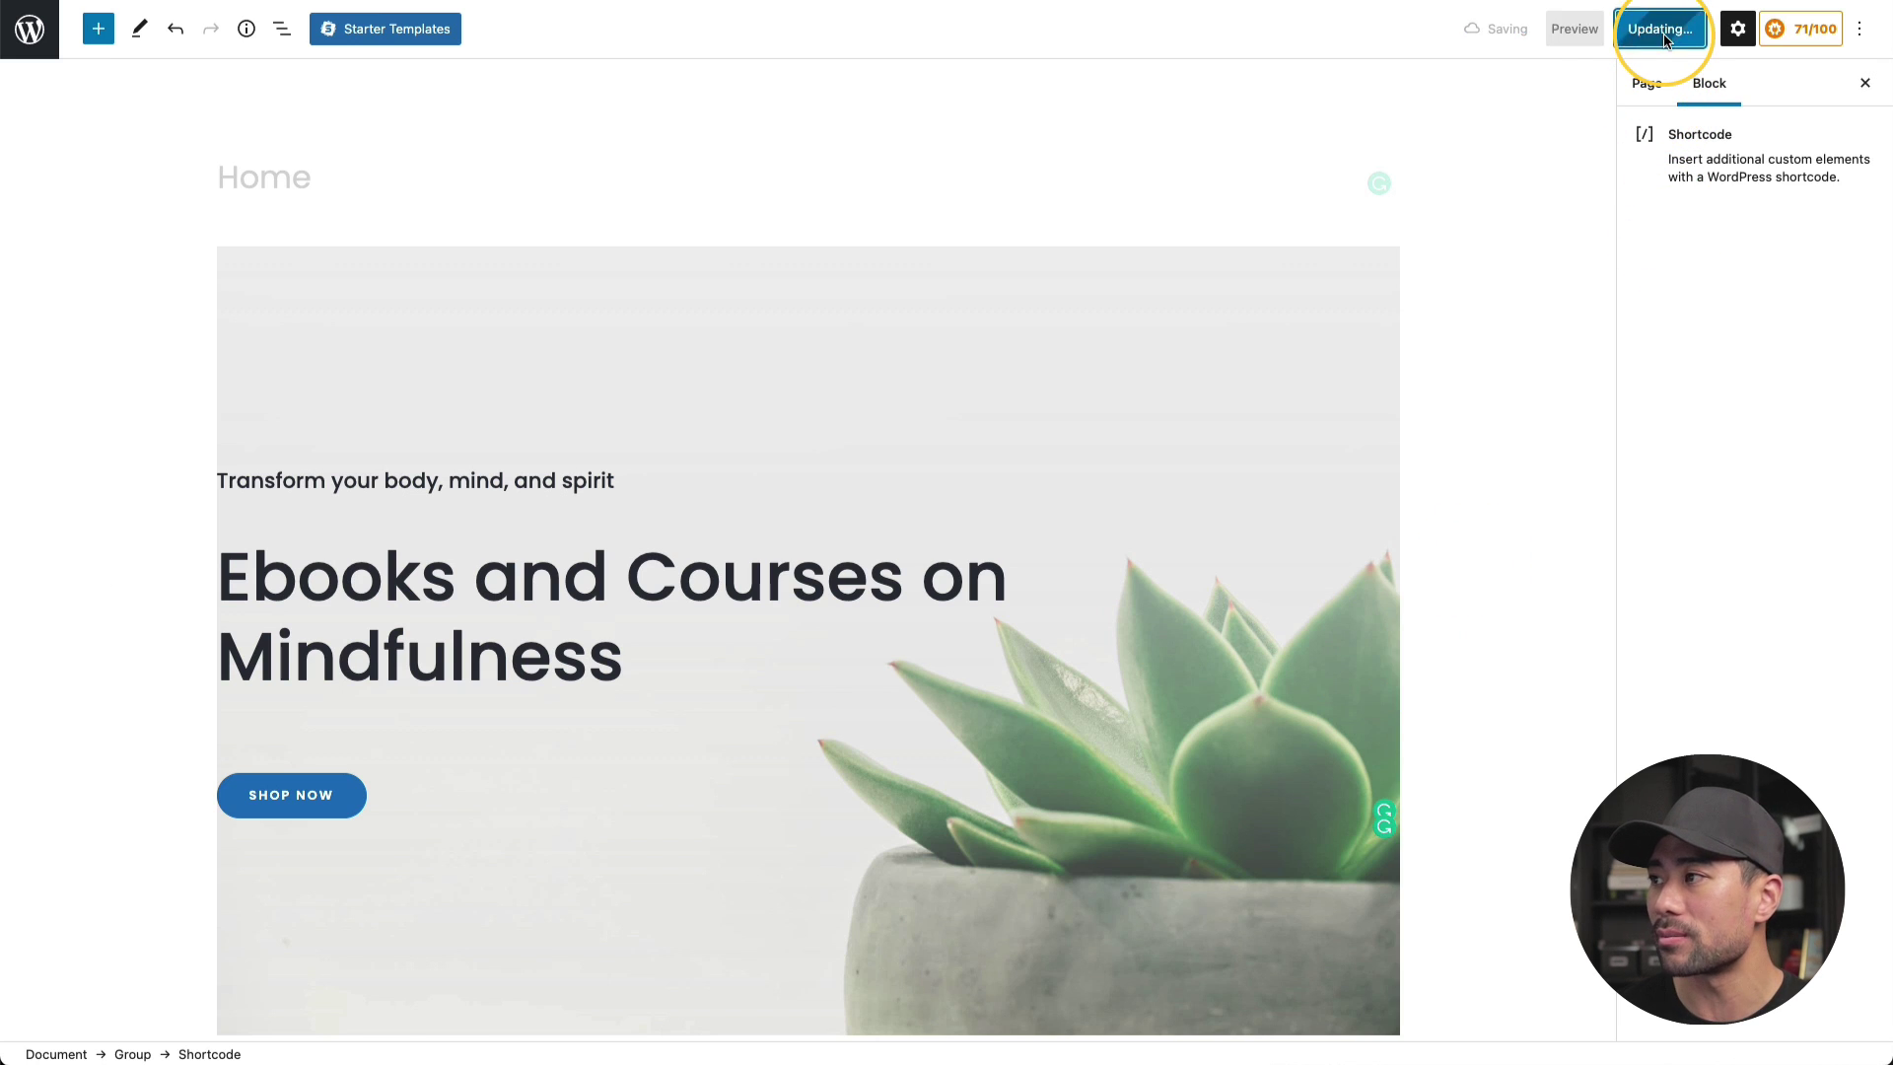
pyautogui.click(1574, 44)
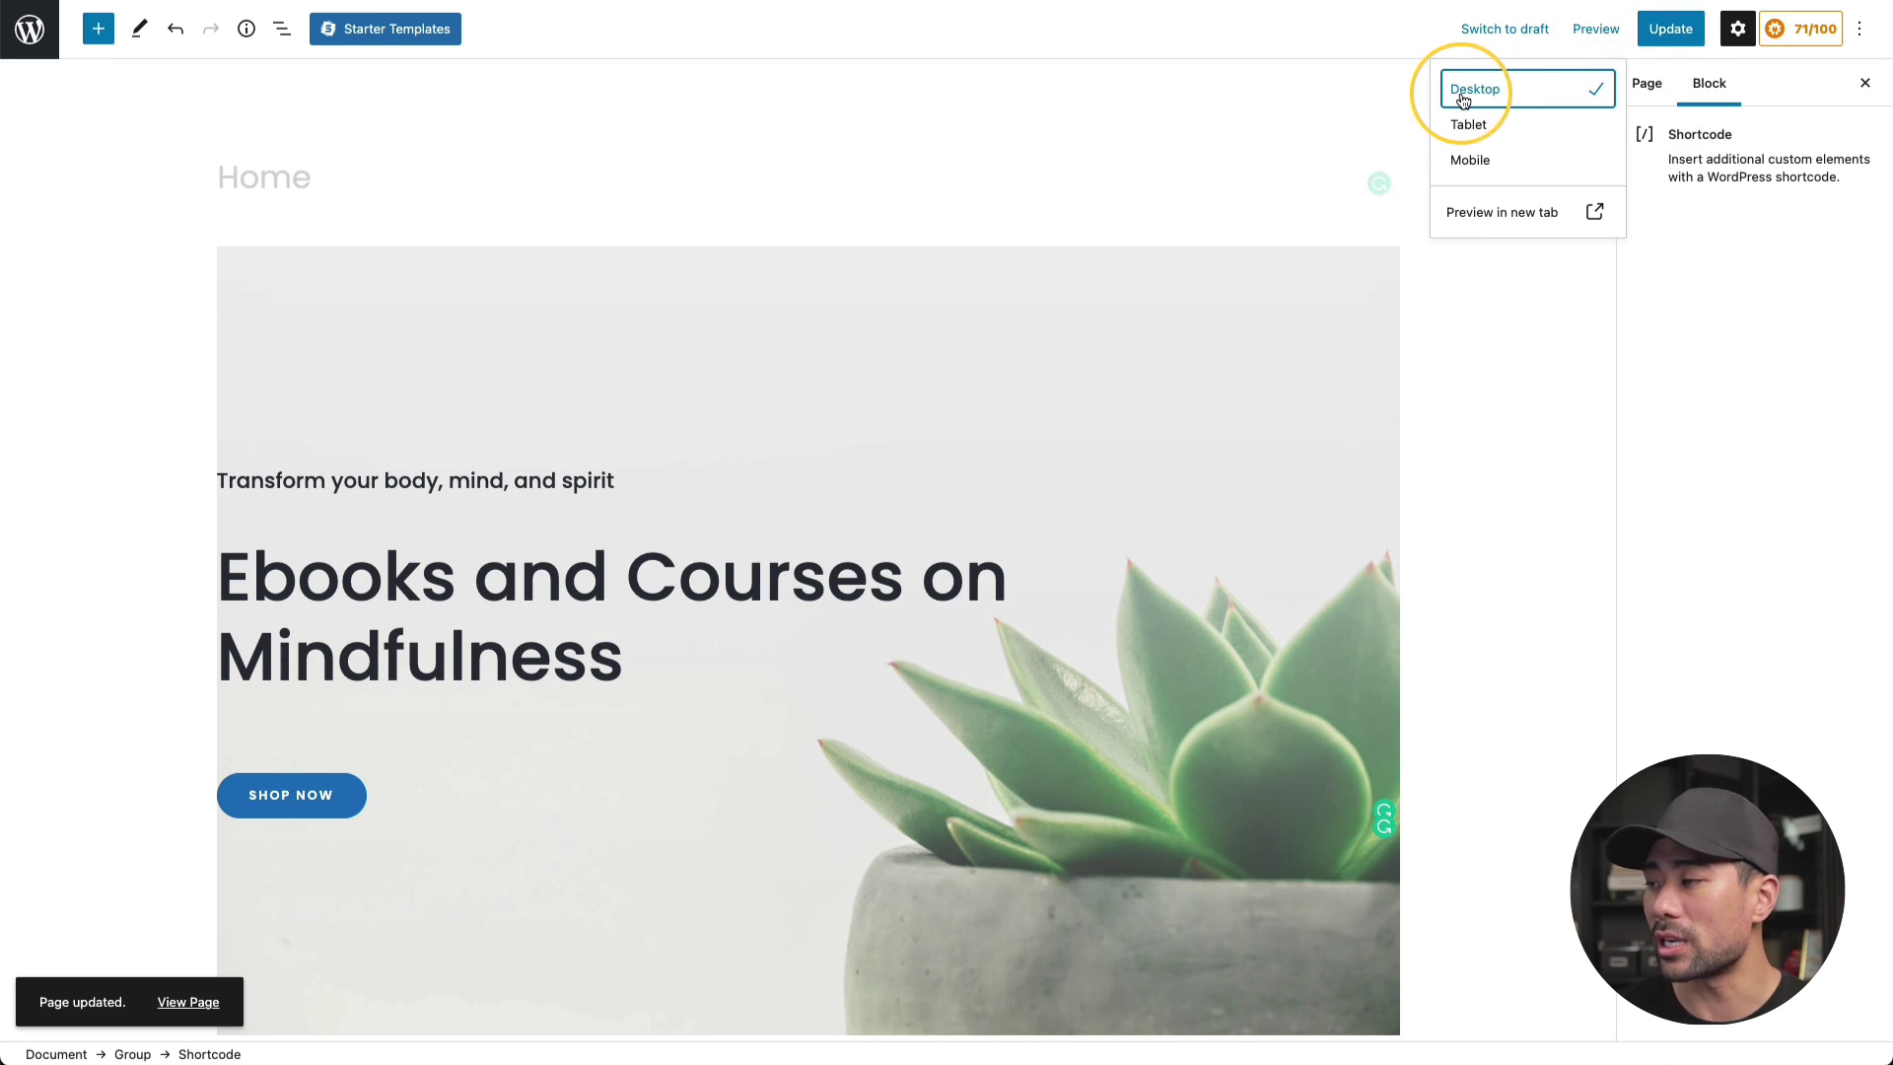
pyautogui.click(1495, 219)
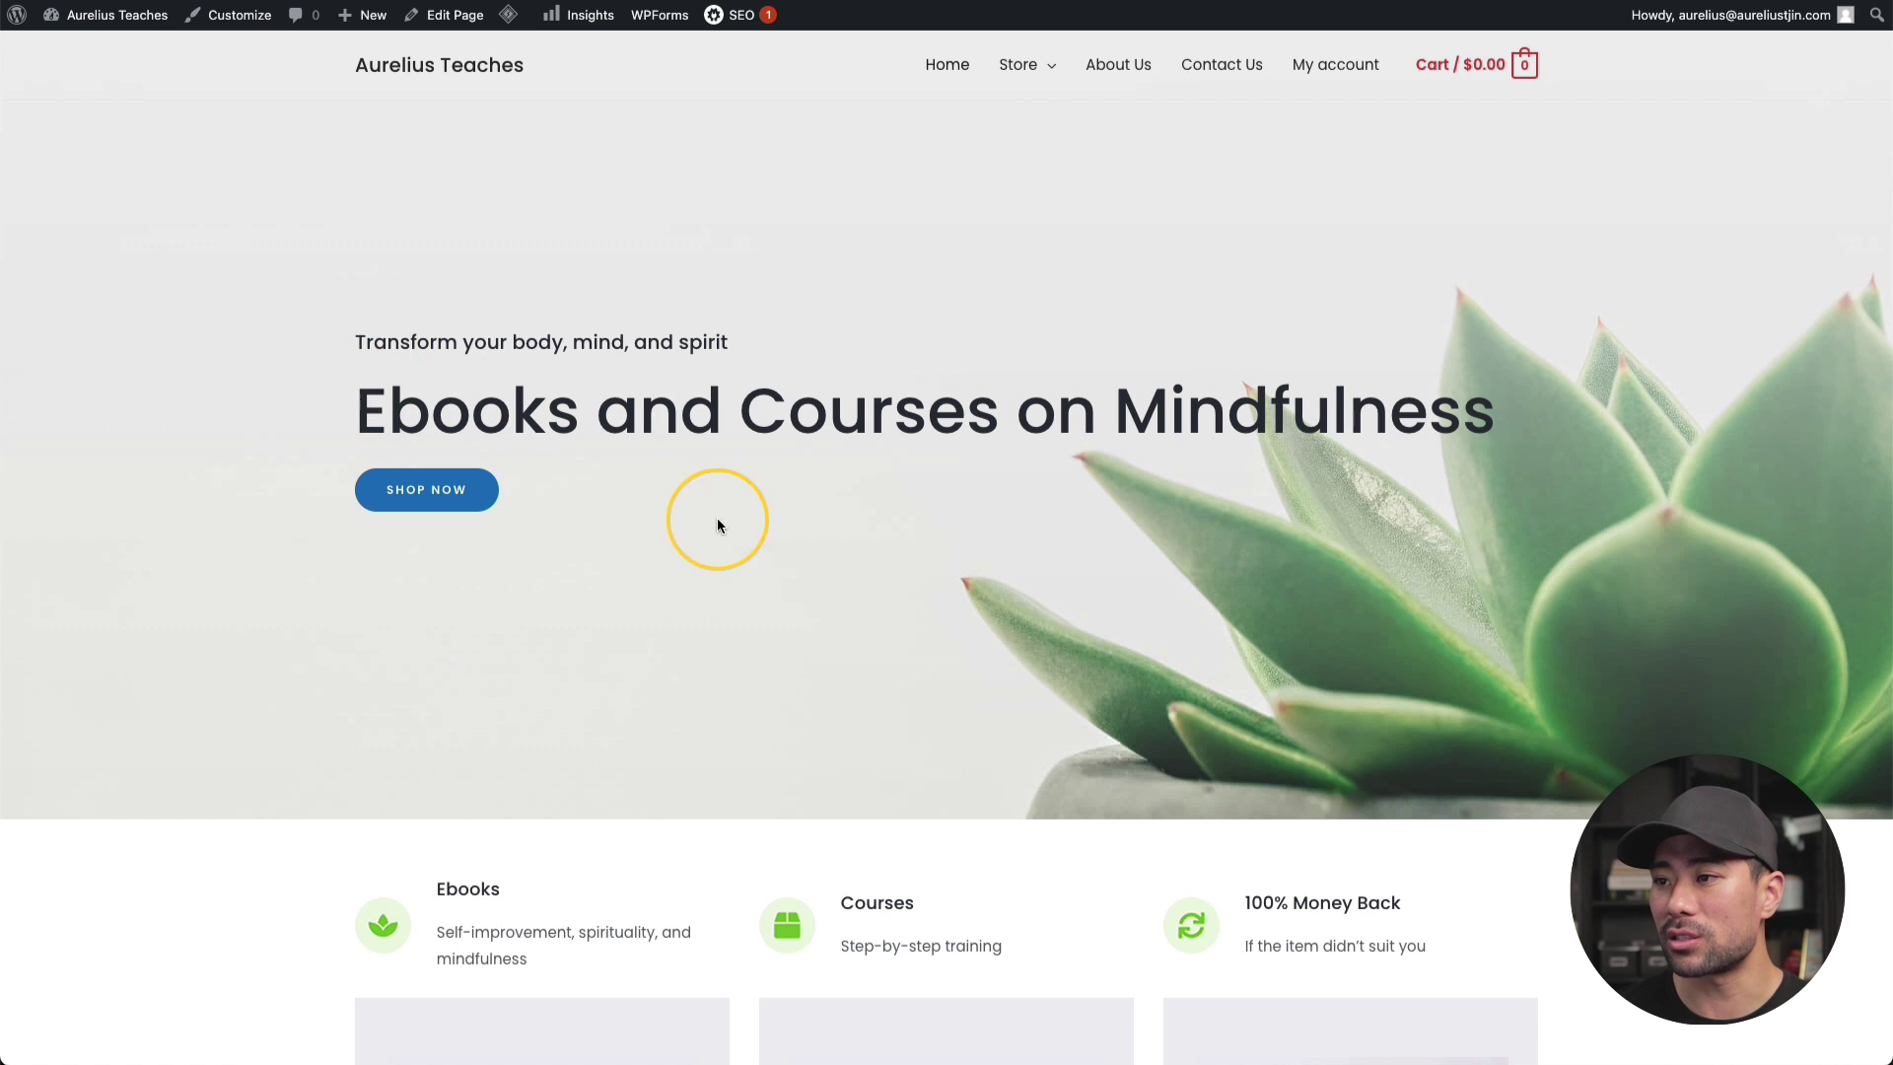
pyautogui.scroll(-15, 708, 584)
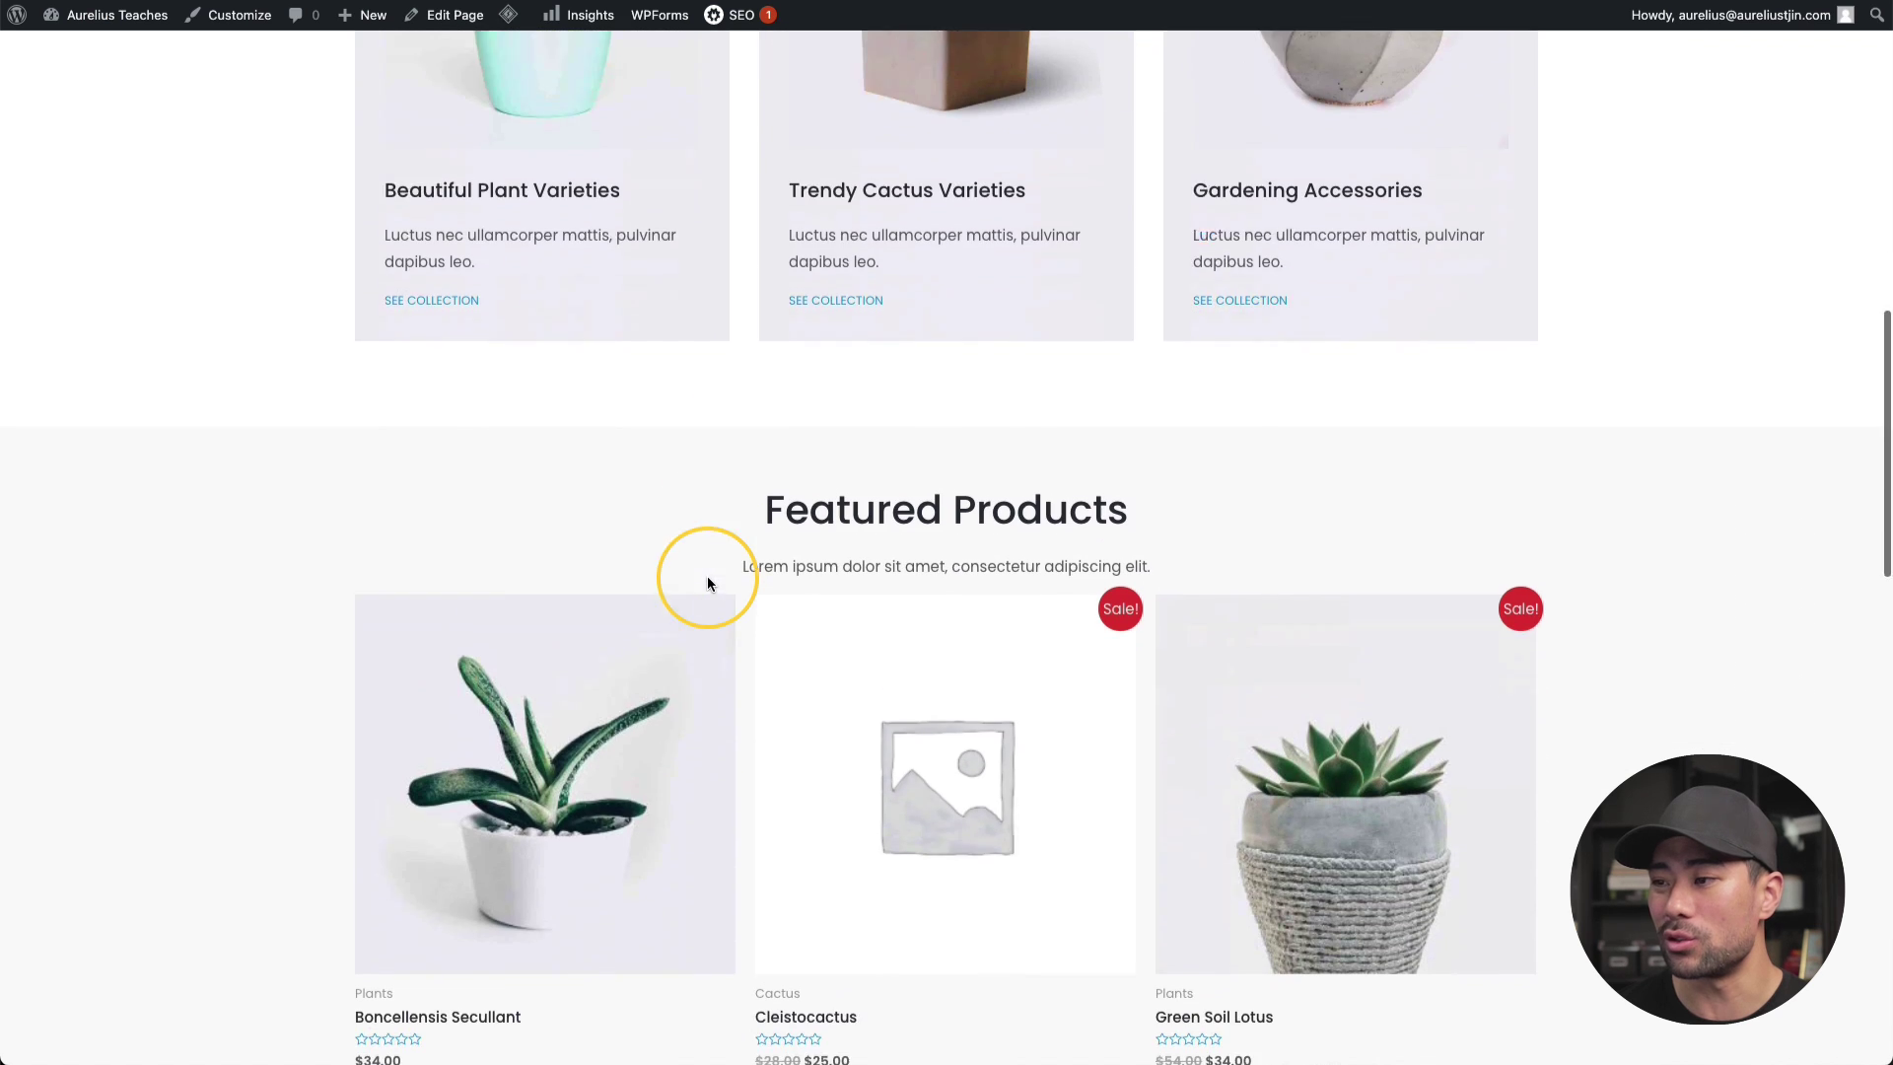
pyautogui.scroll(-5, 708, 579)
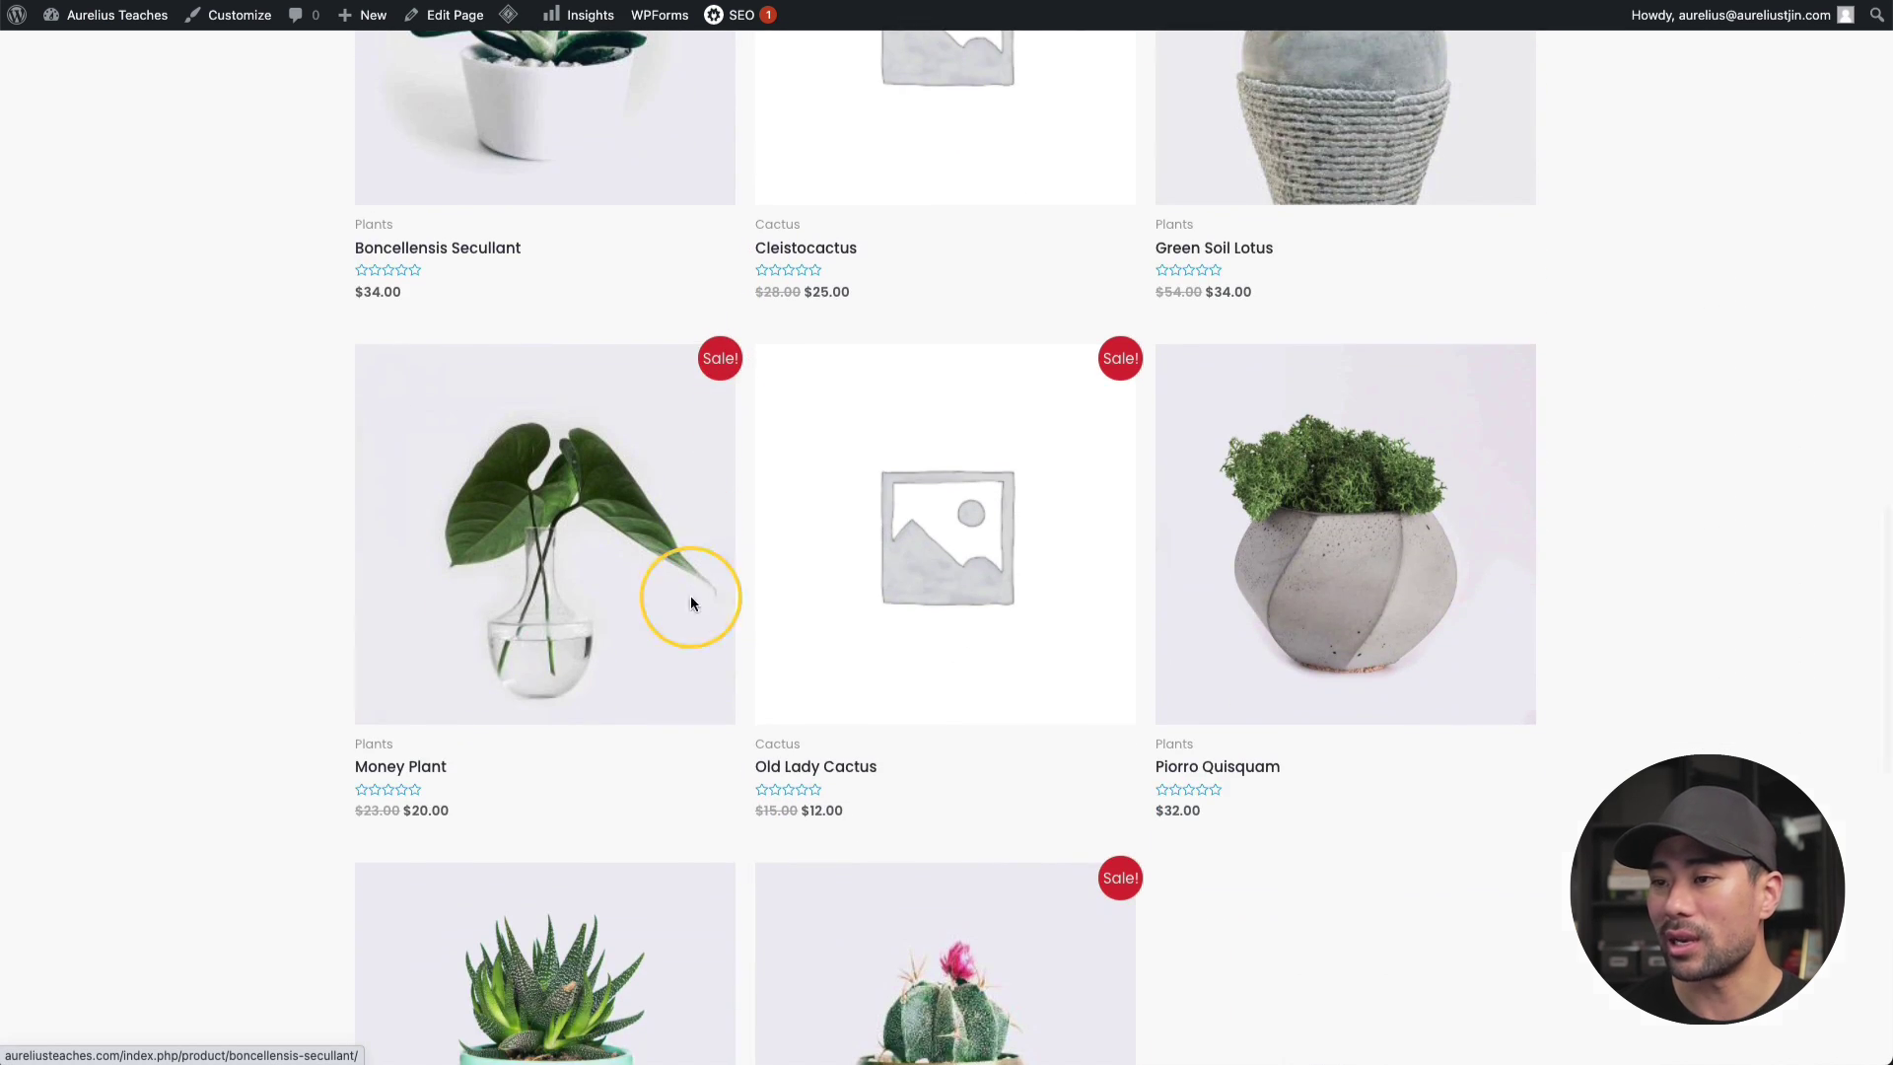
pyautogui.scroll(-7, 800, 488)
pyautogui.scroll(10, 800, 488)
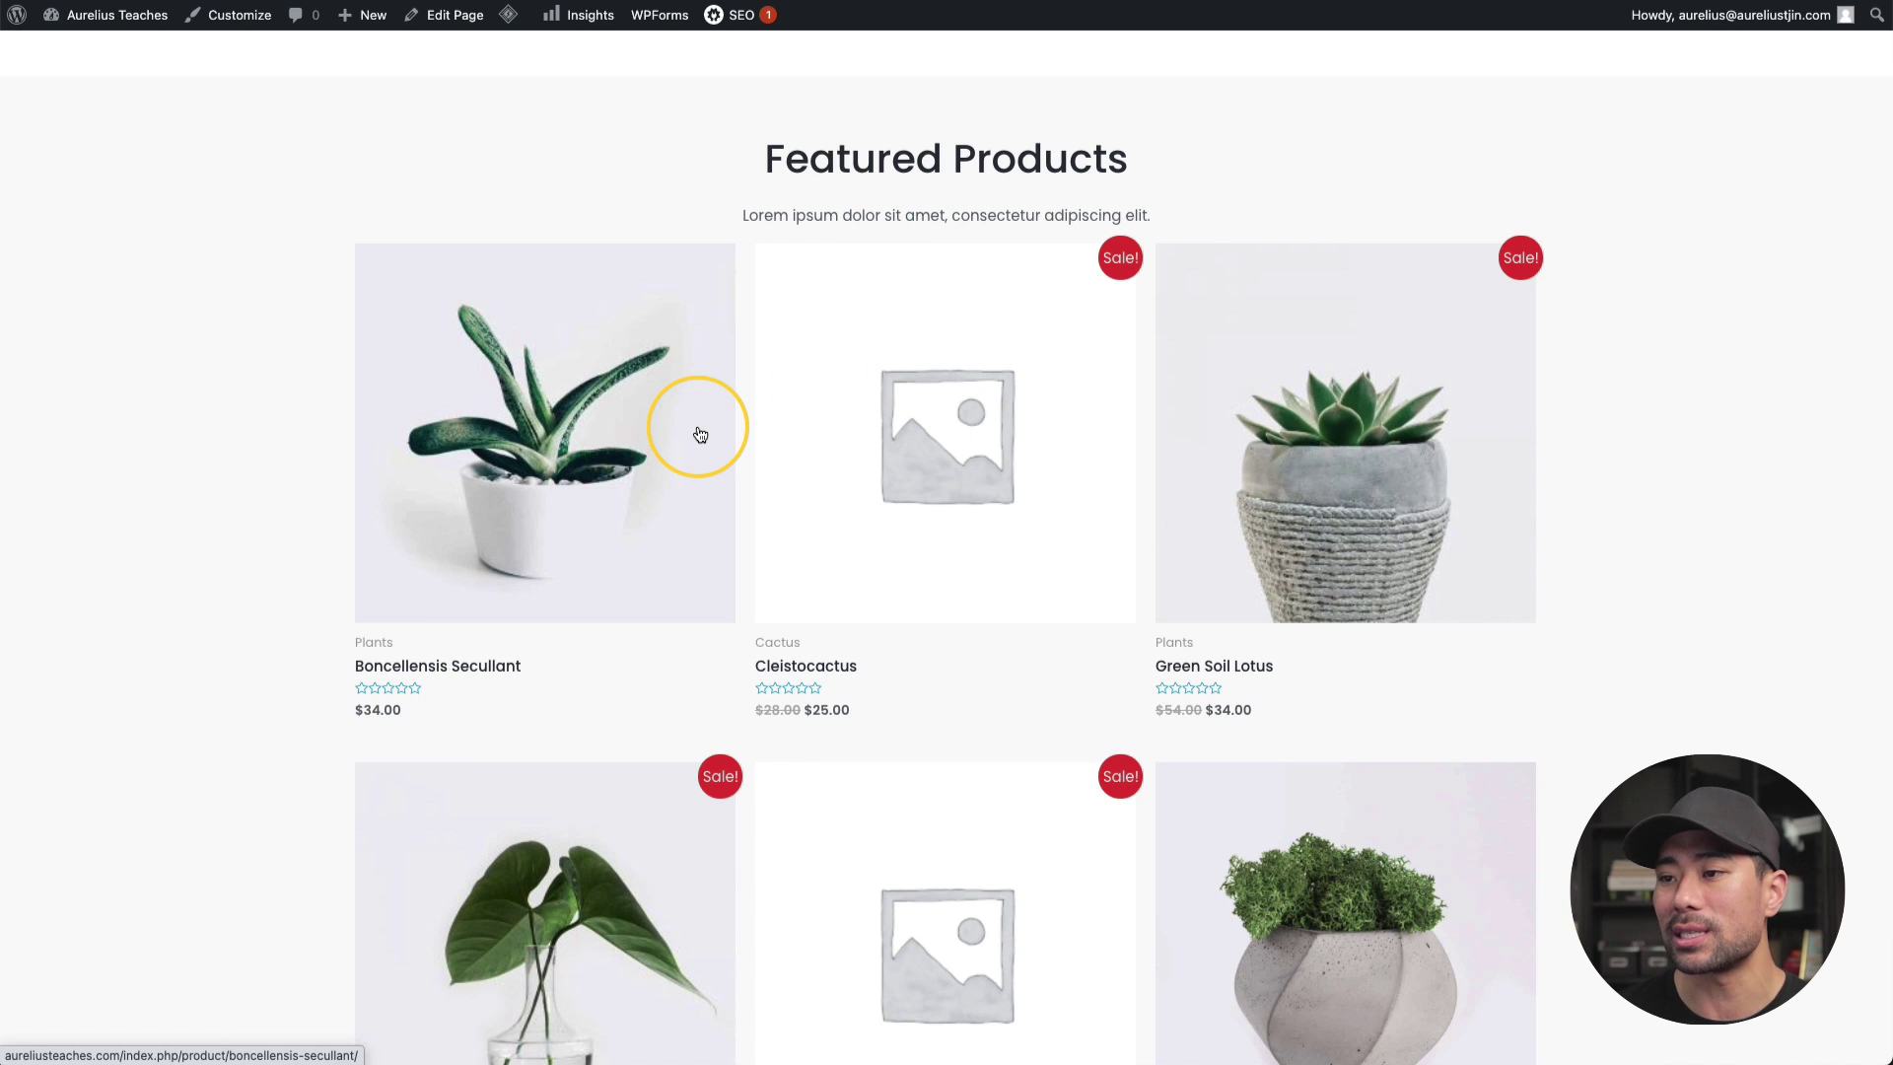
# Return from the preview, leave the page editor and open the list of all store products
pyautogui.click(178, 2)
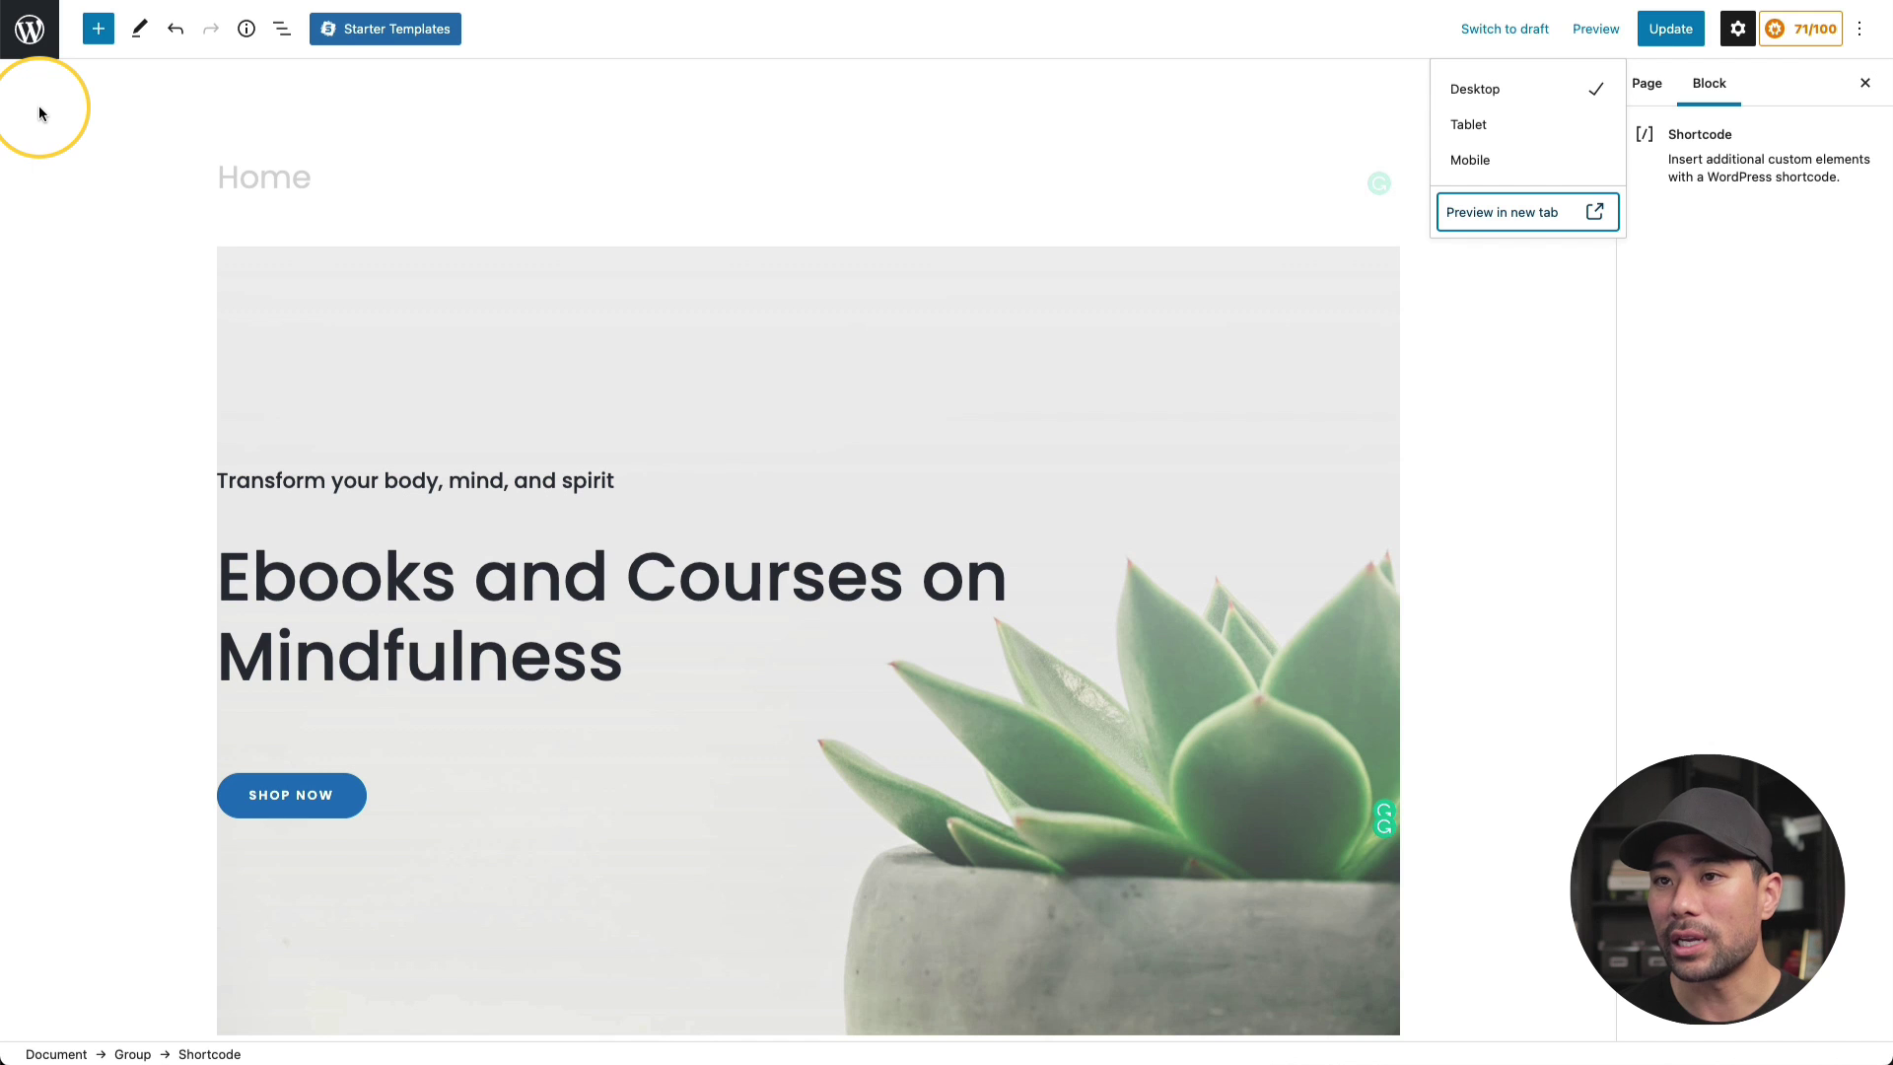
pyautogui.click(31, 37)
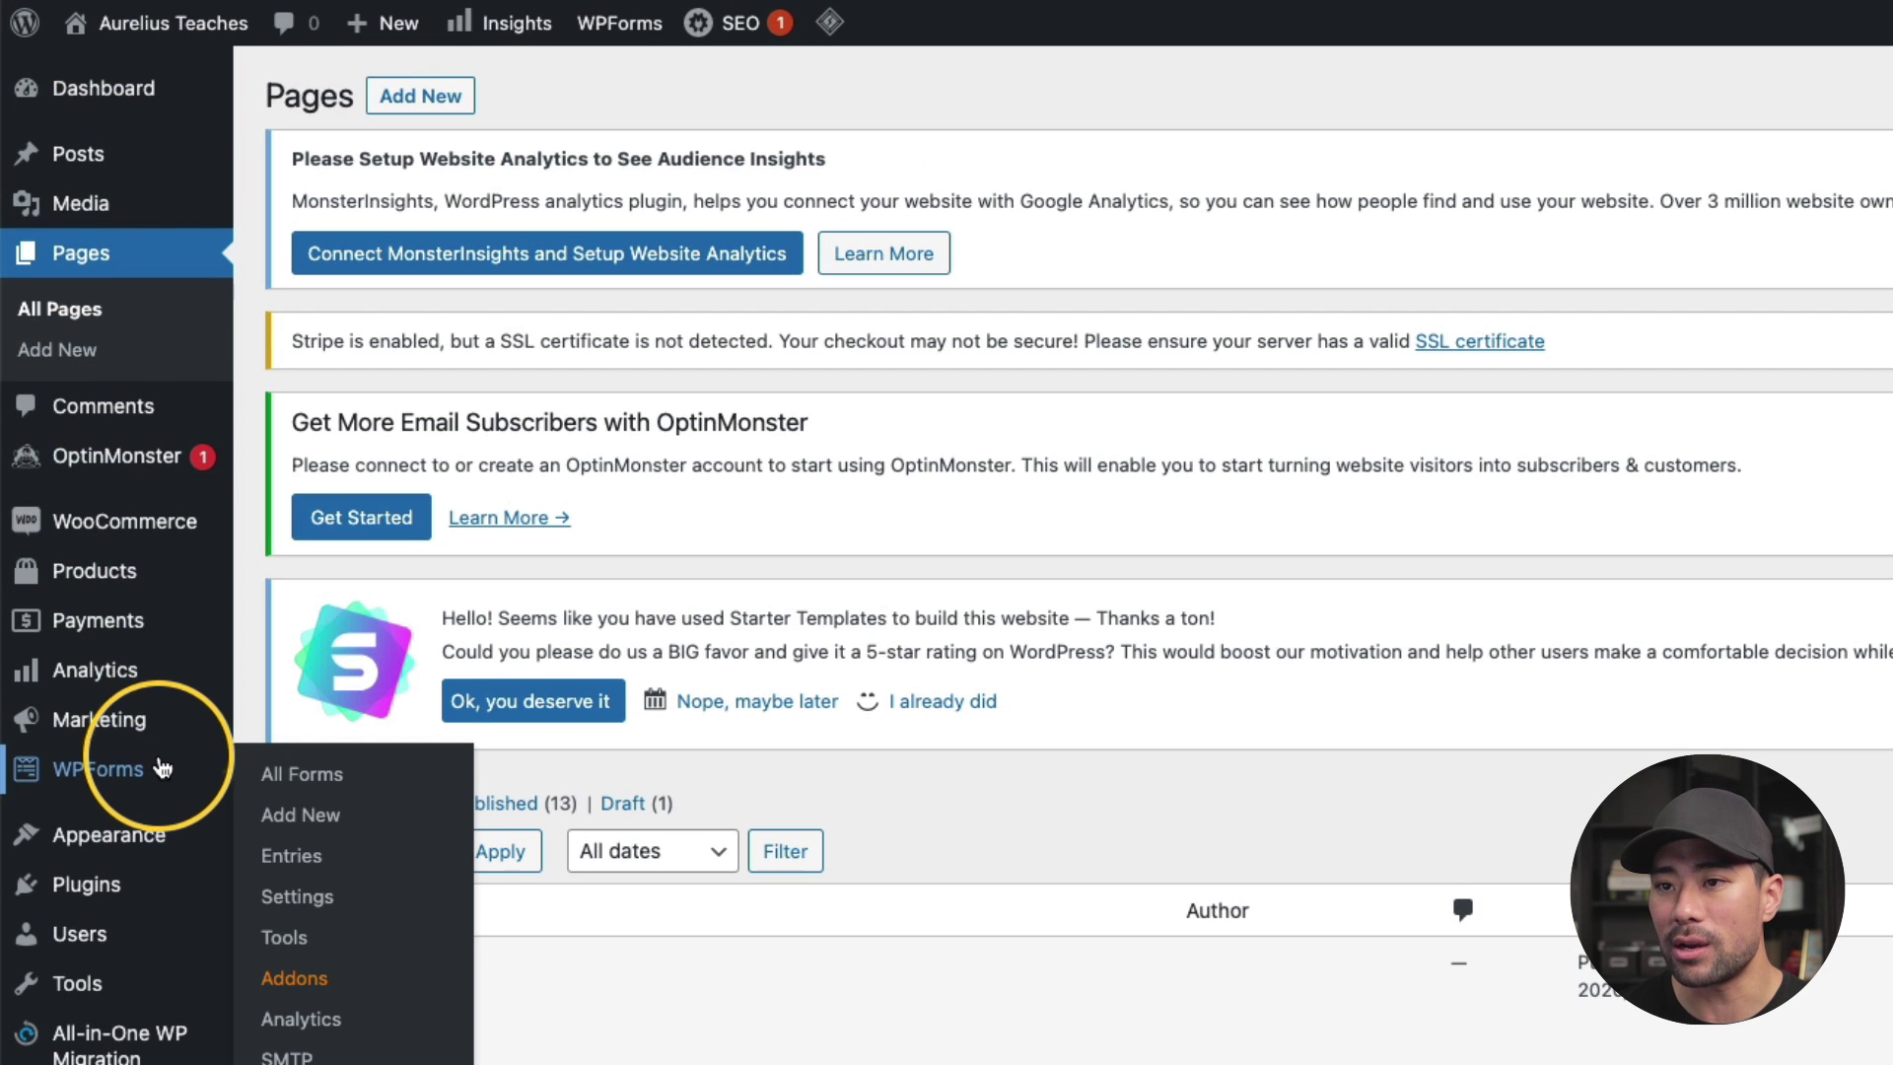
pyautogui.moveTo(92, 579)
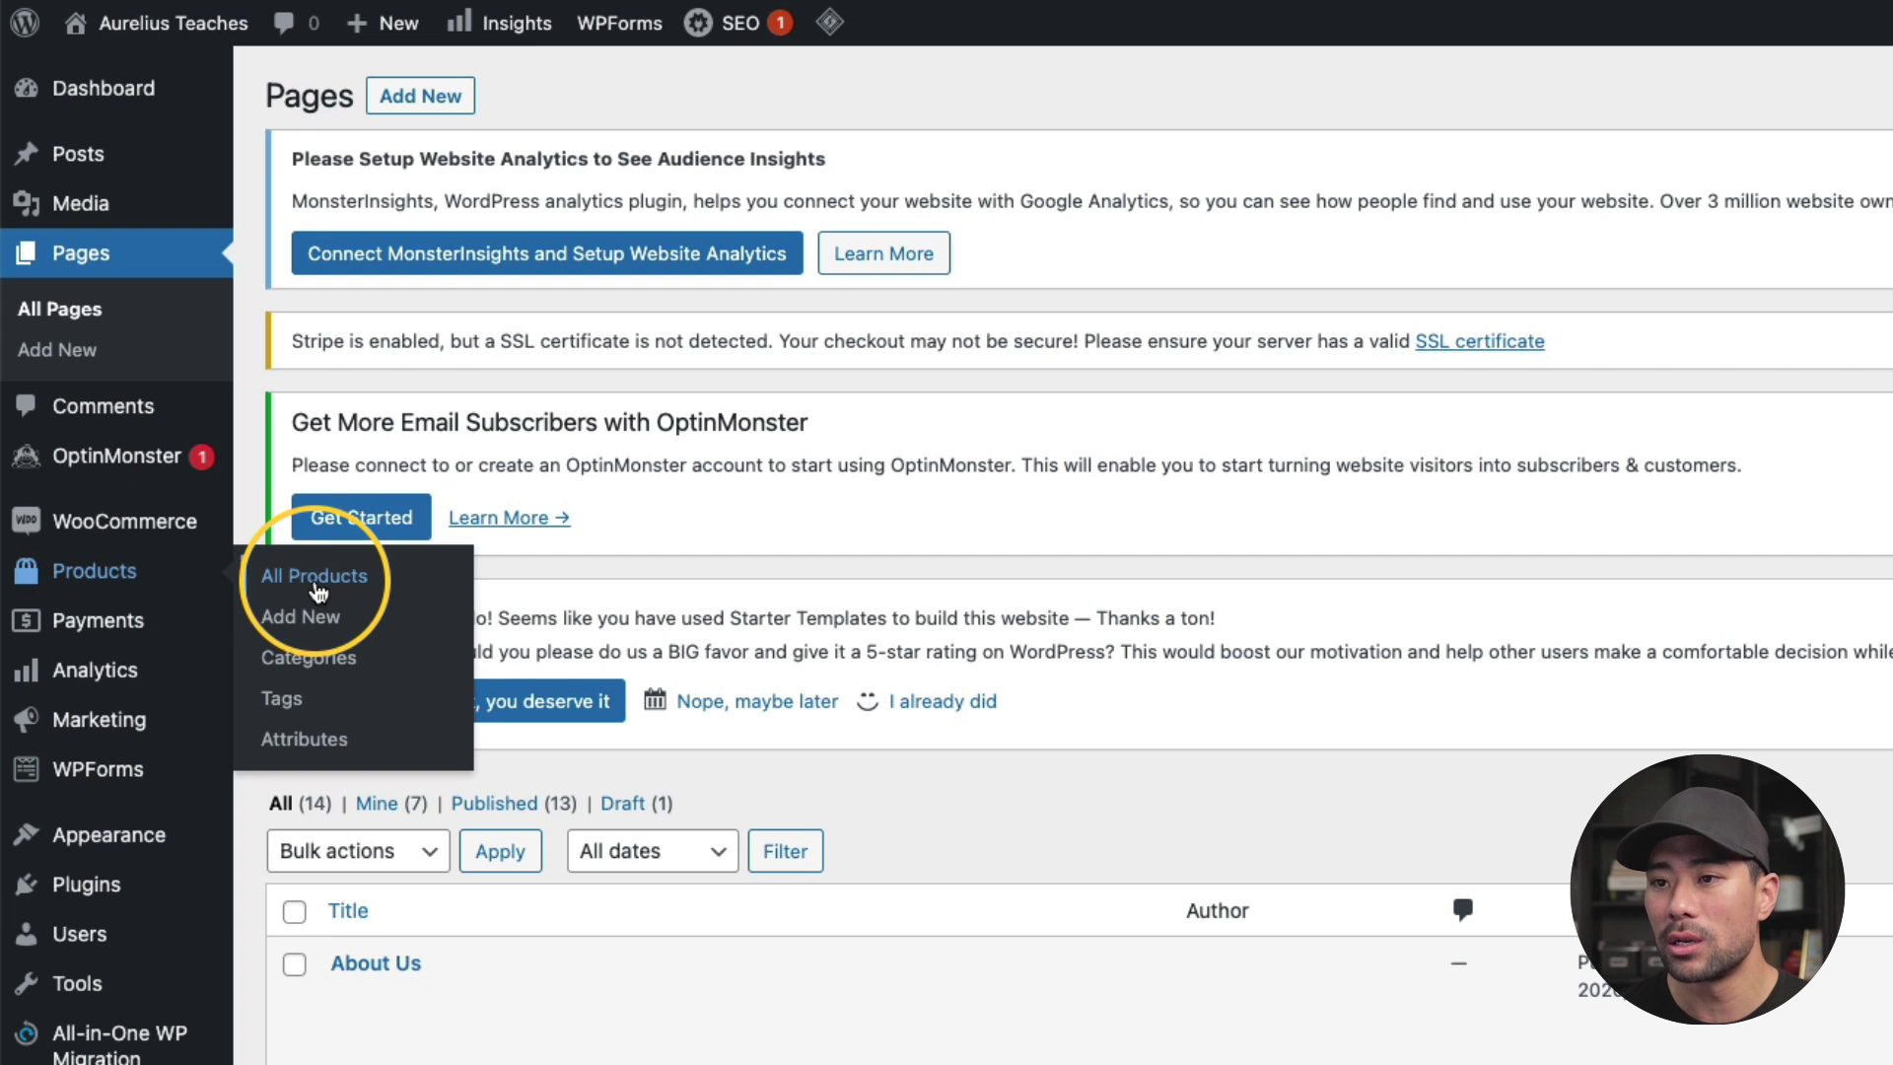
pyautogui.click(317, 577)
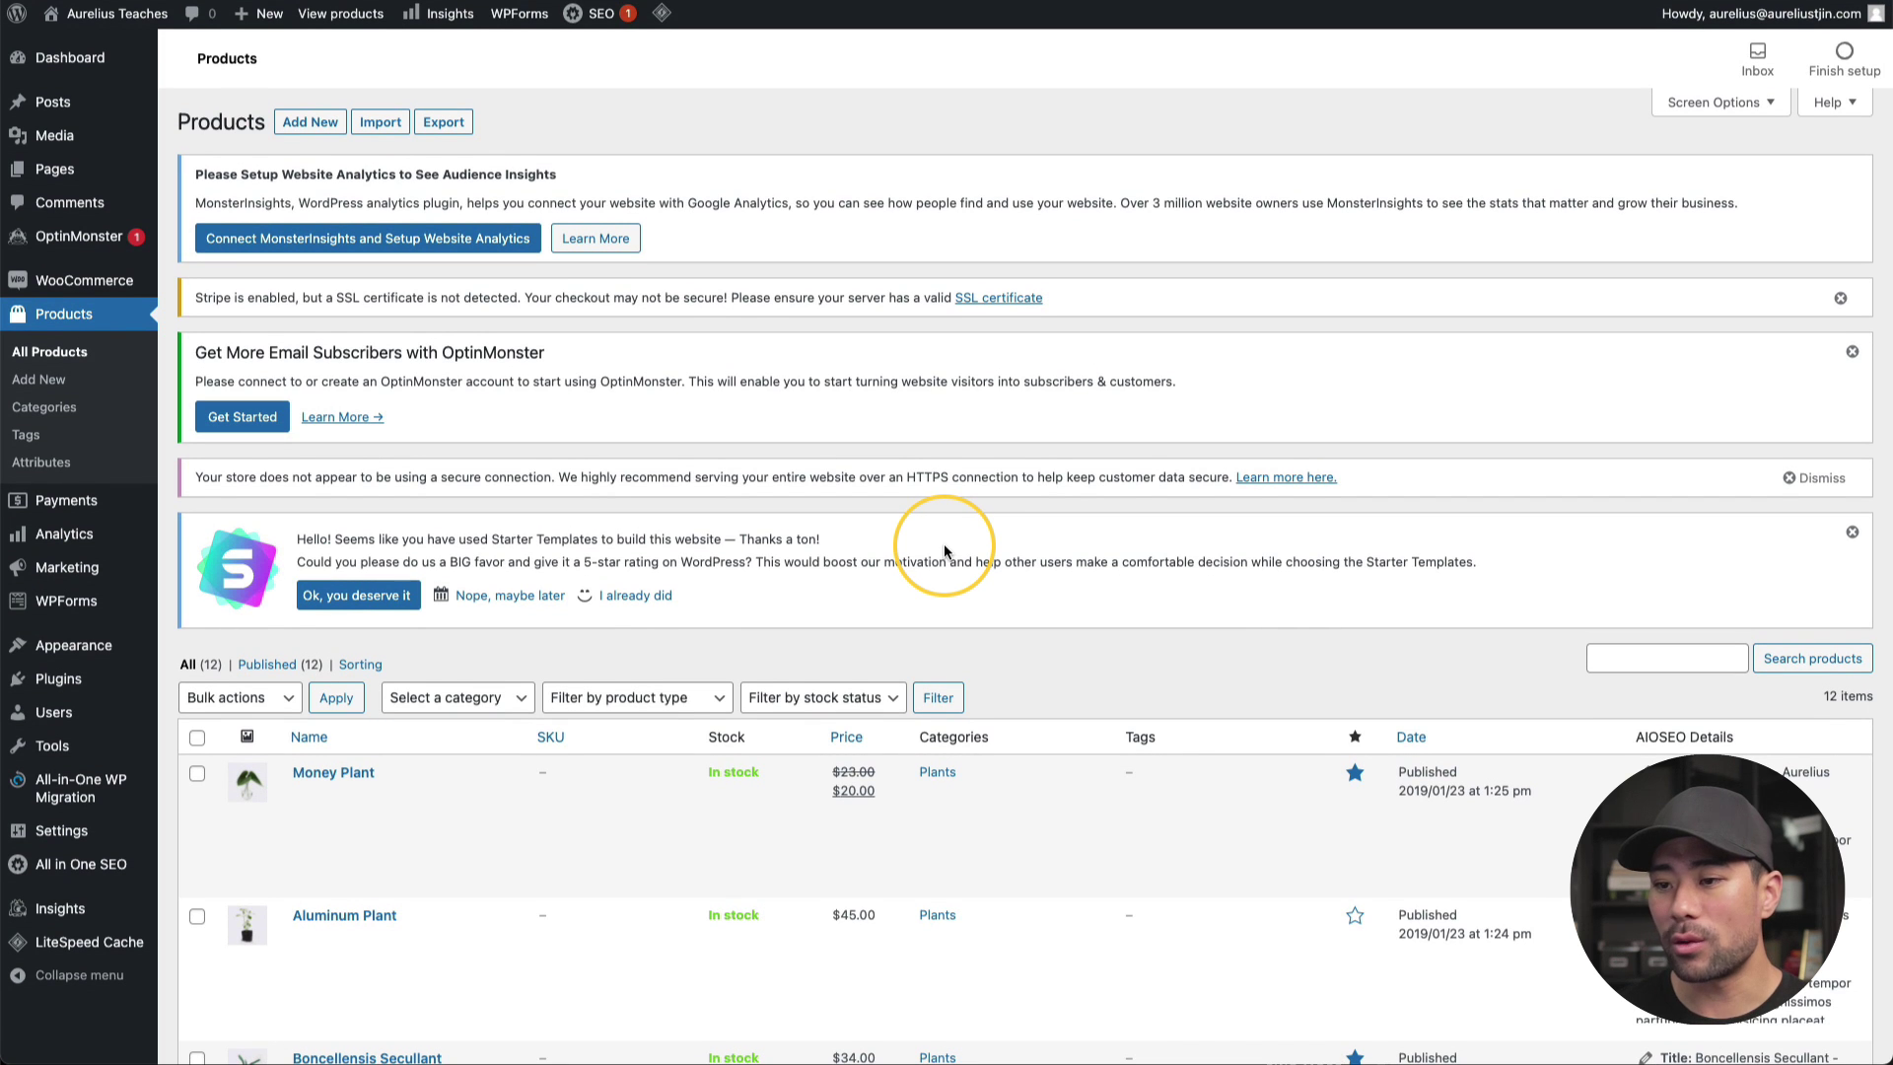
# Select all the demo plant products in the list and move them to the trash in bulk
pyautogui.scroll(-10, 944, 549)
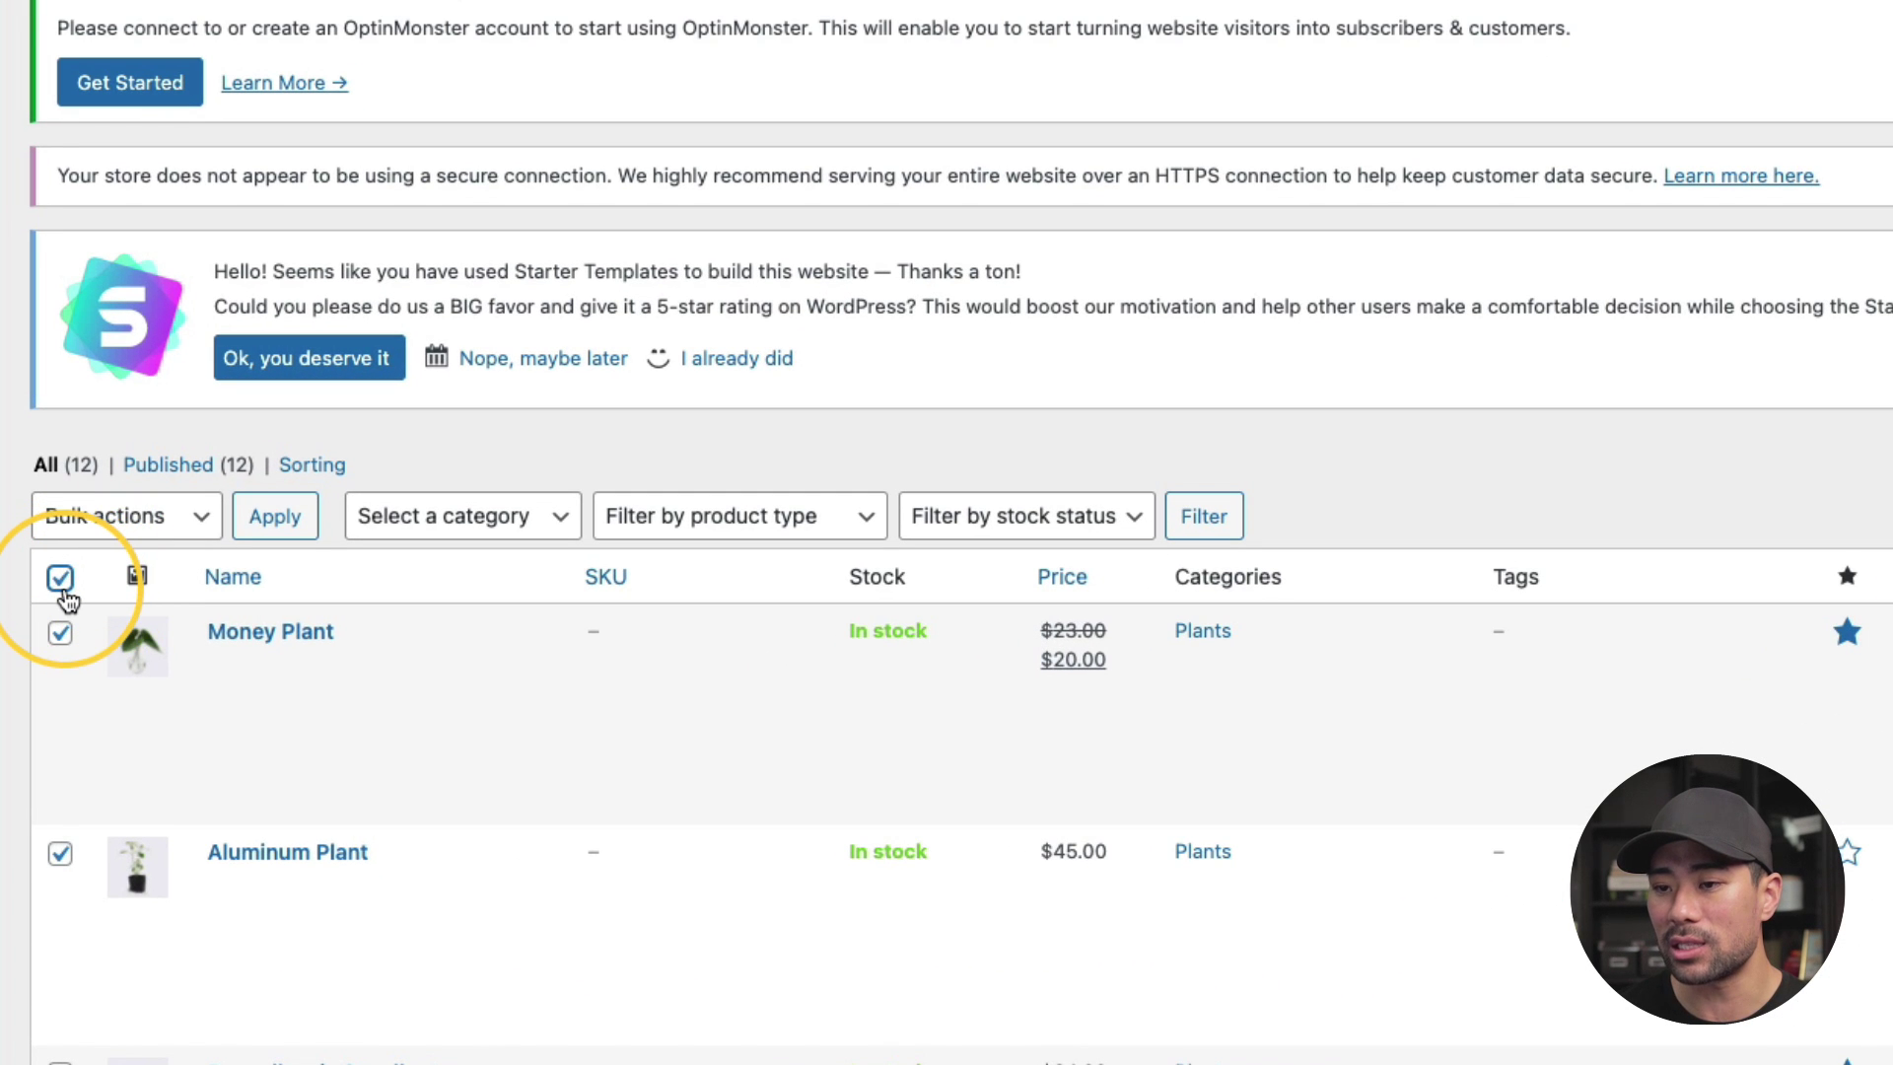
pyautogui.click(148, 532)
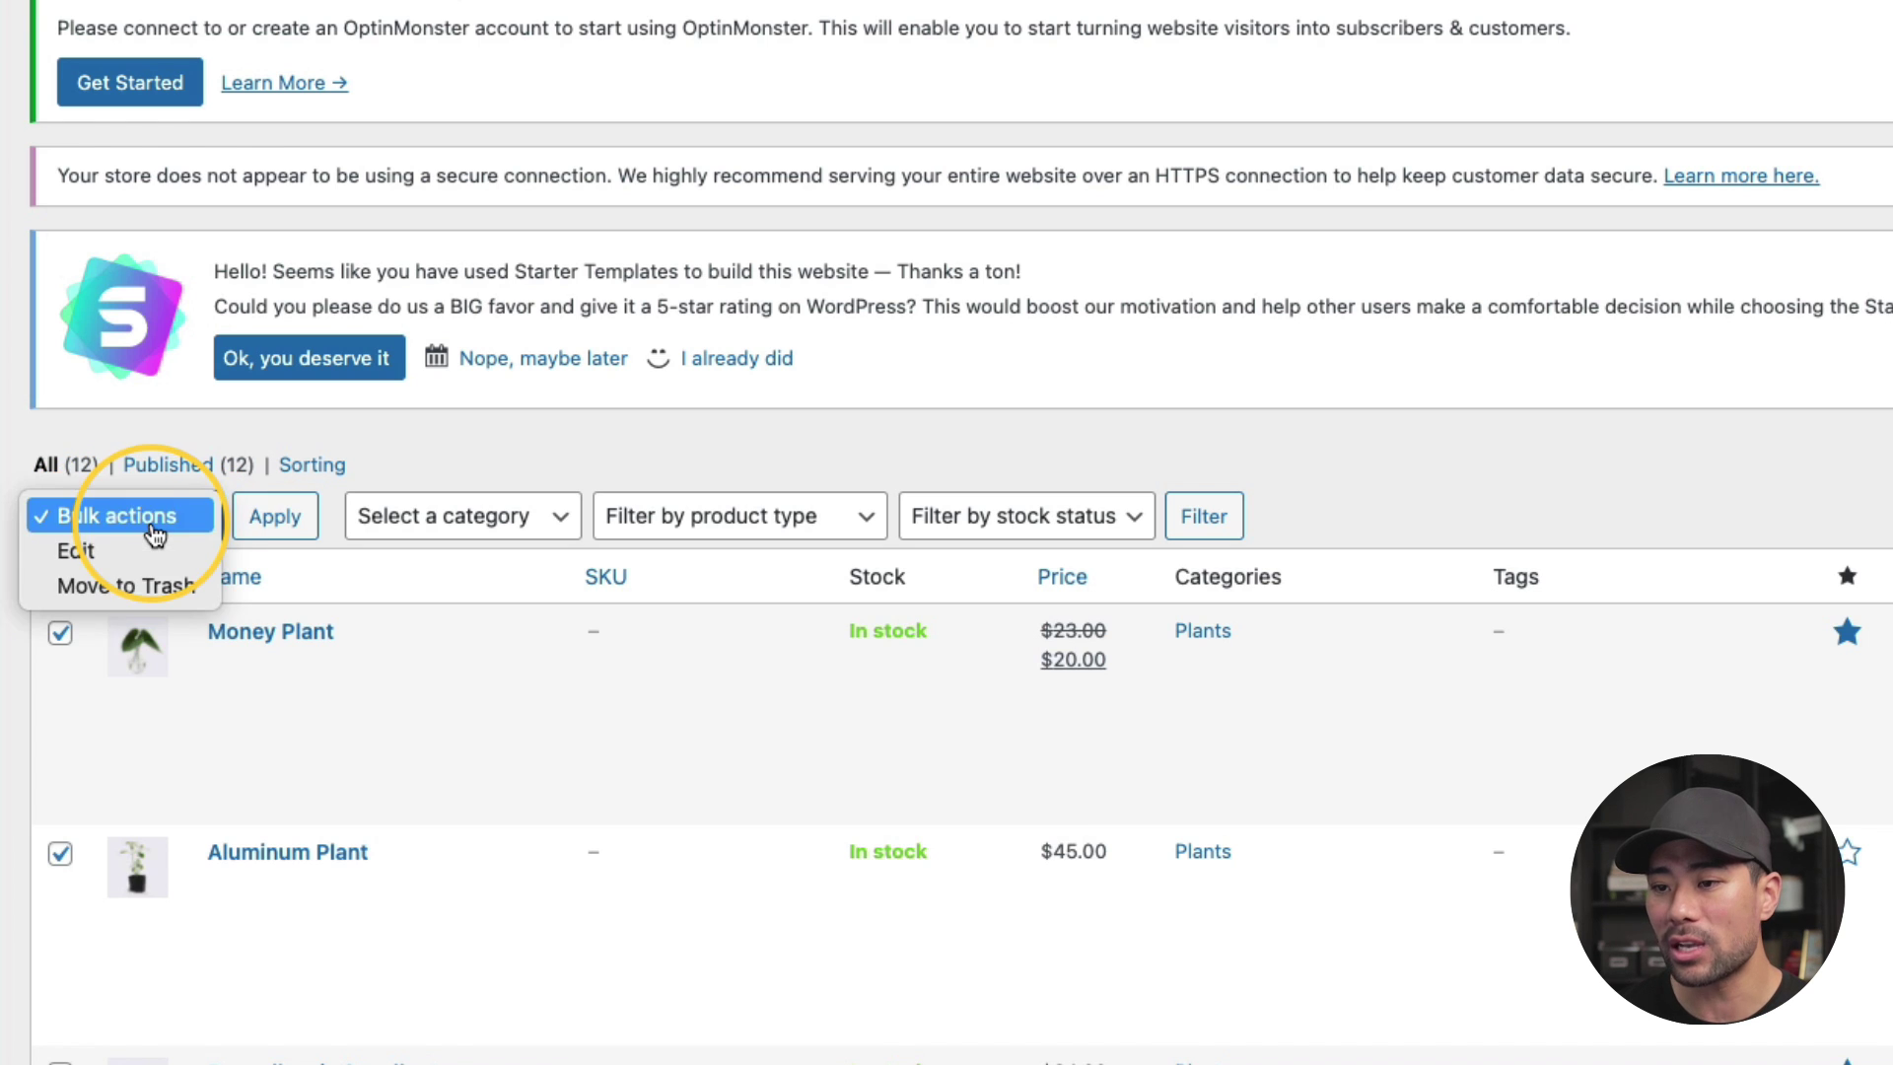
pyautogui.click(108, 592)
pyautogui.click(281, 533)
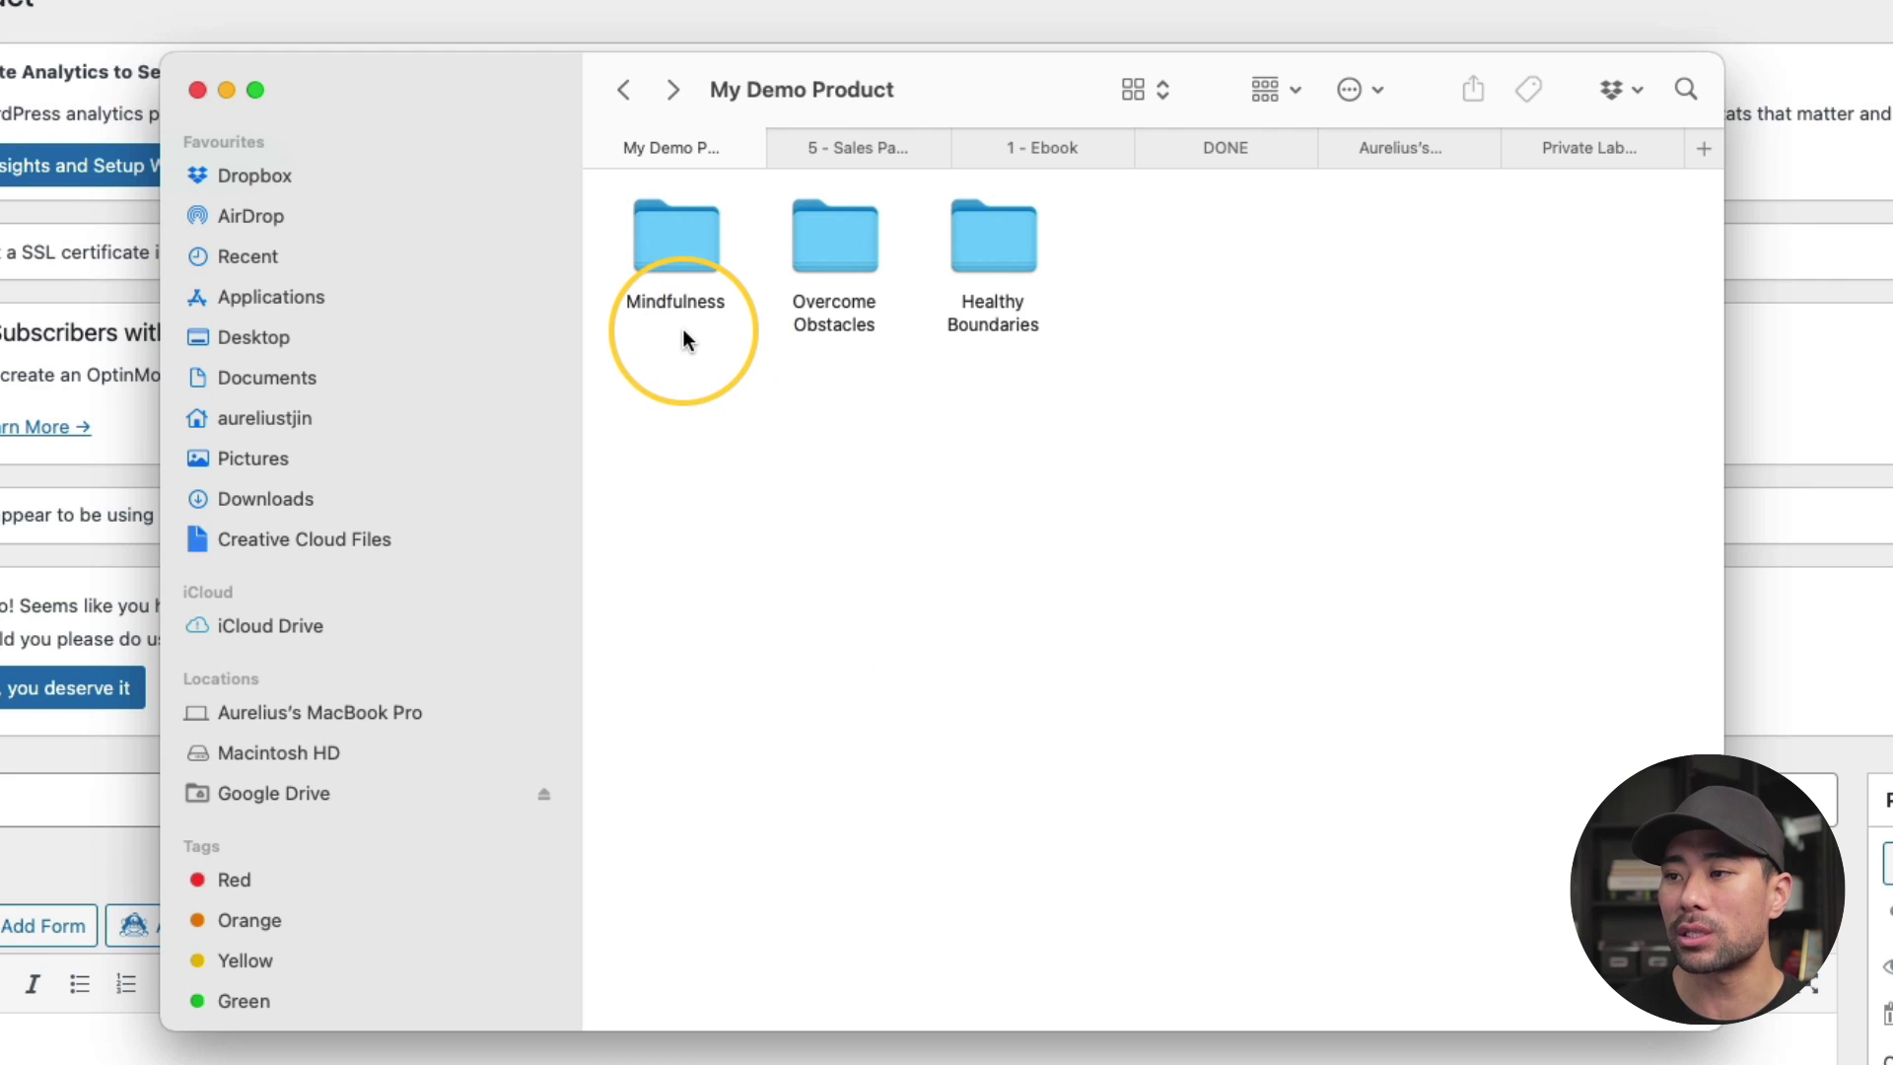
# Look over the Mindfulness, Overcome Obstacles and Healthy Boundaries folders in Finder and return to the new product page
pyautogui.click(696, 237)
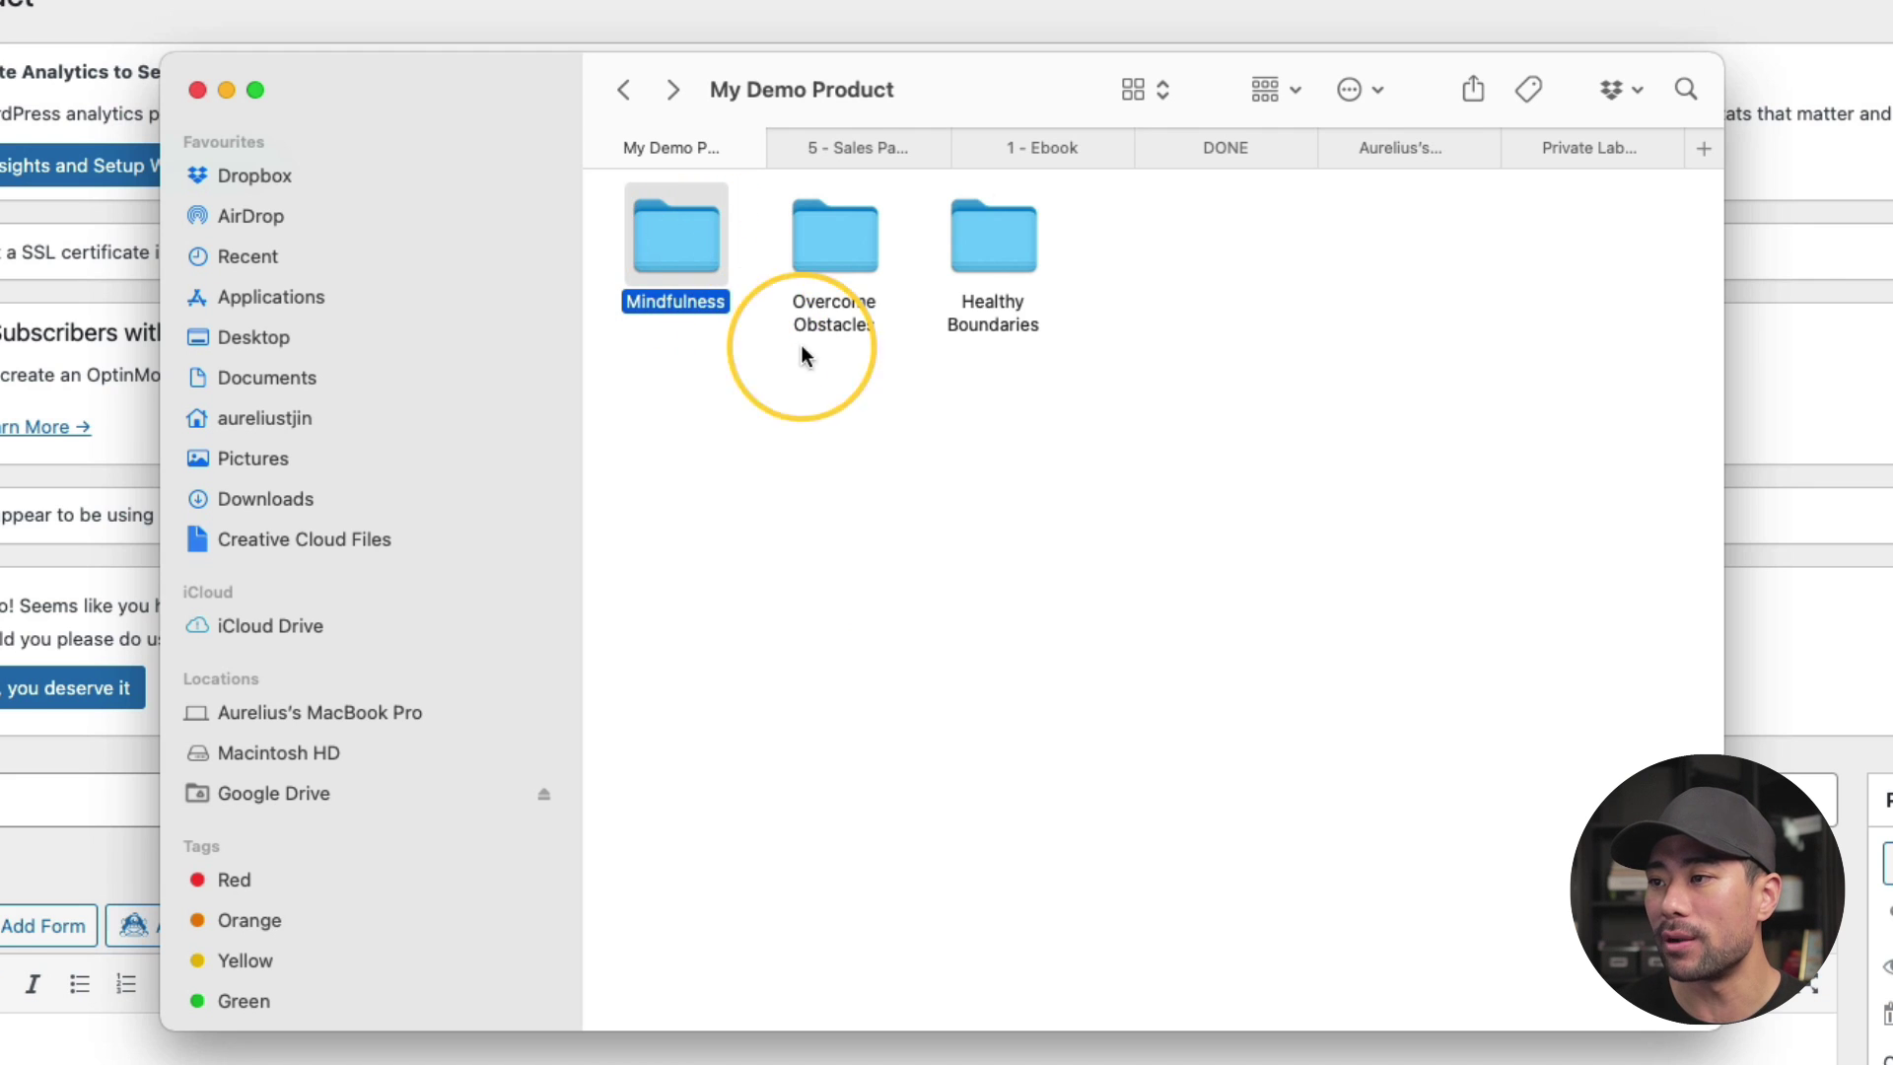
pyautogui.click(850, 319)
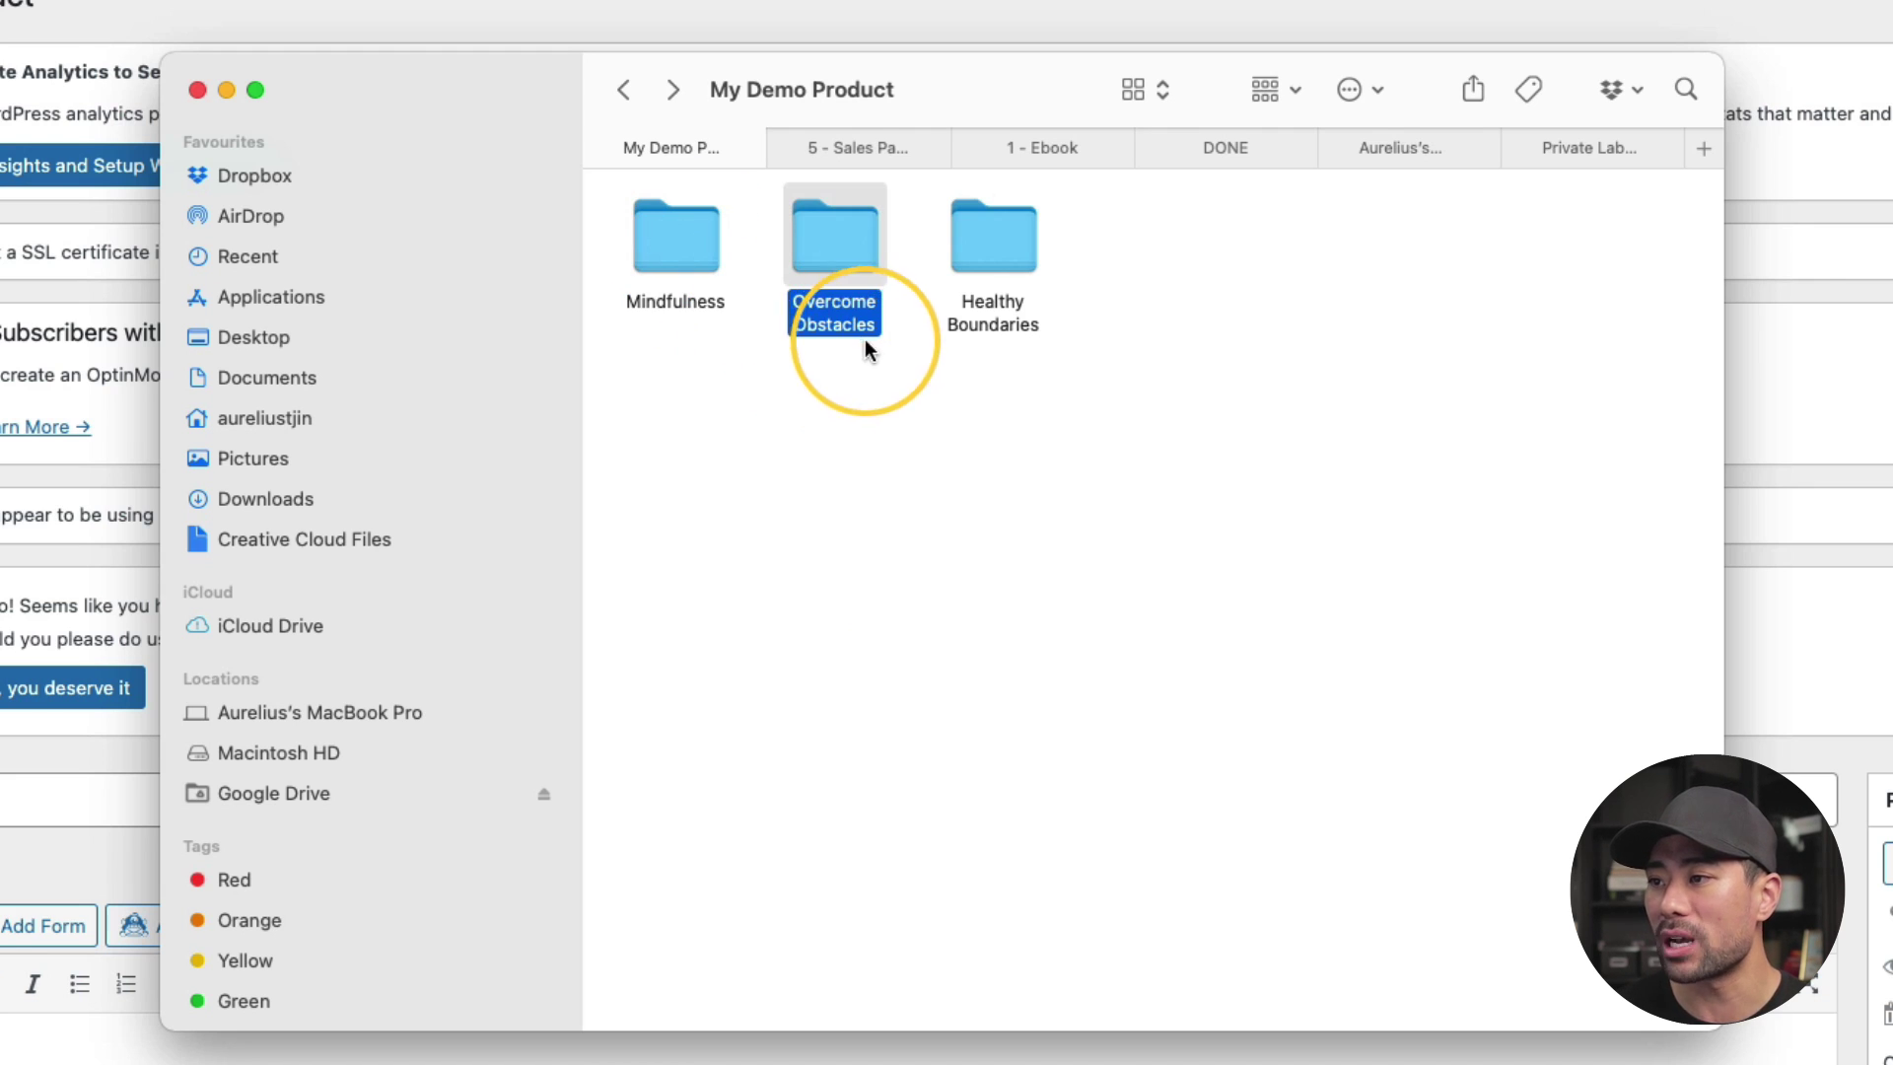
pyautogui.click(962, 329)
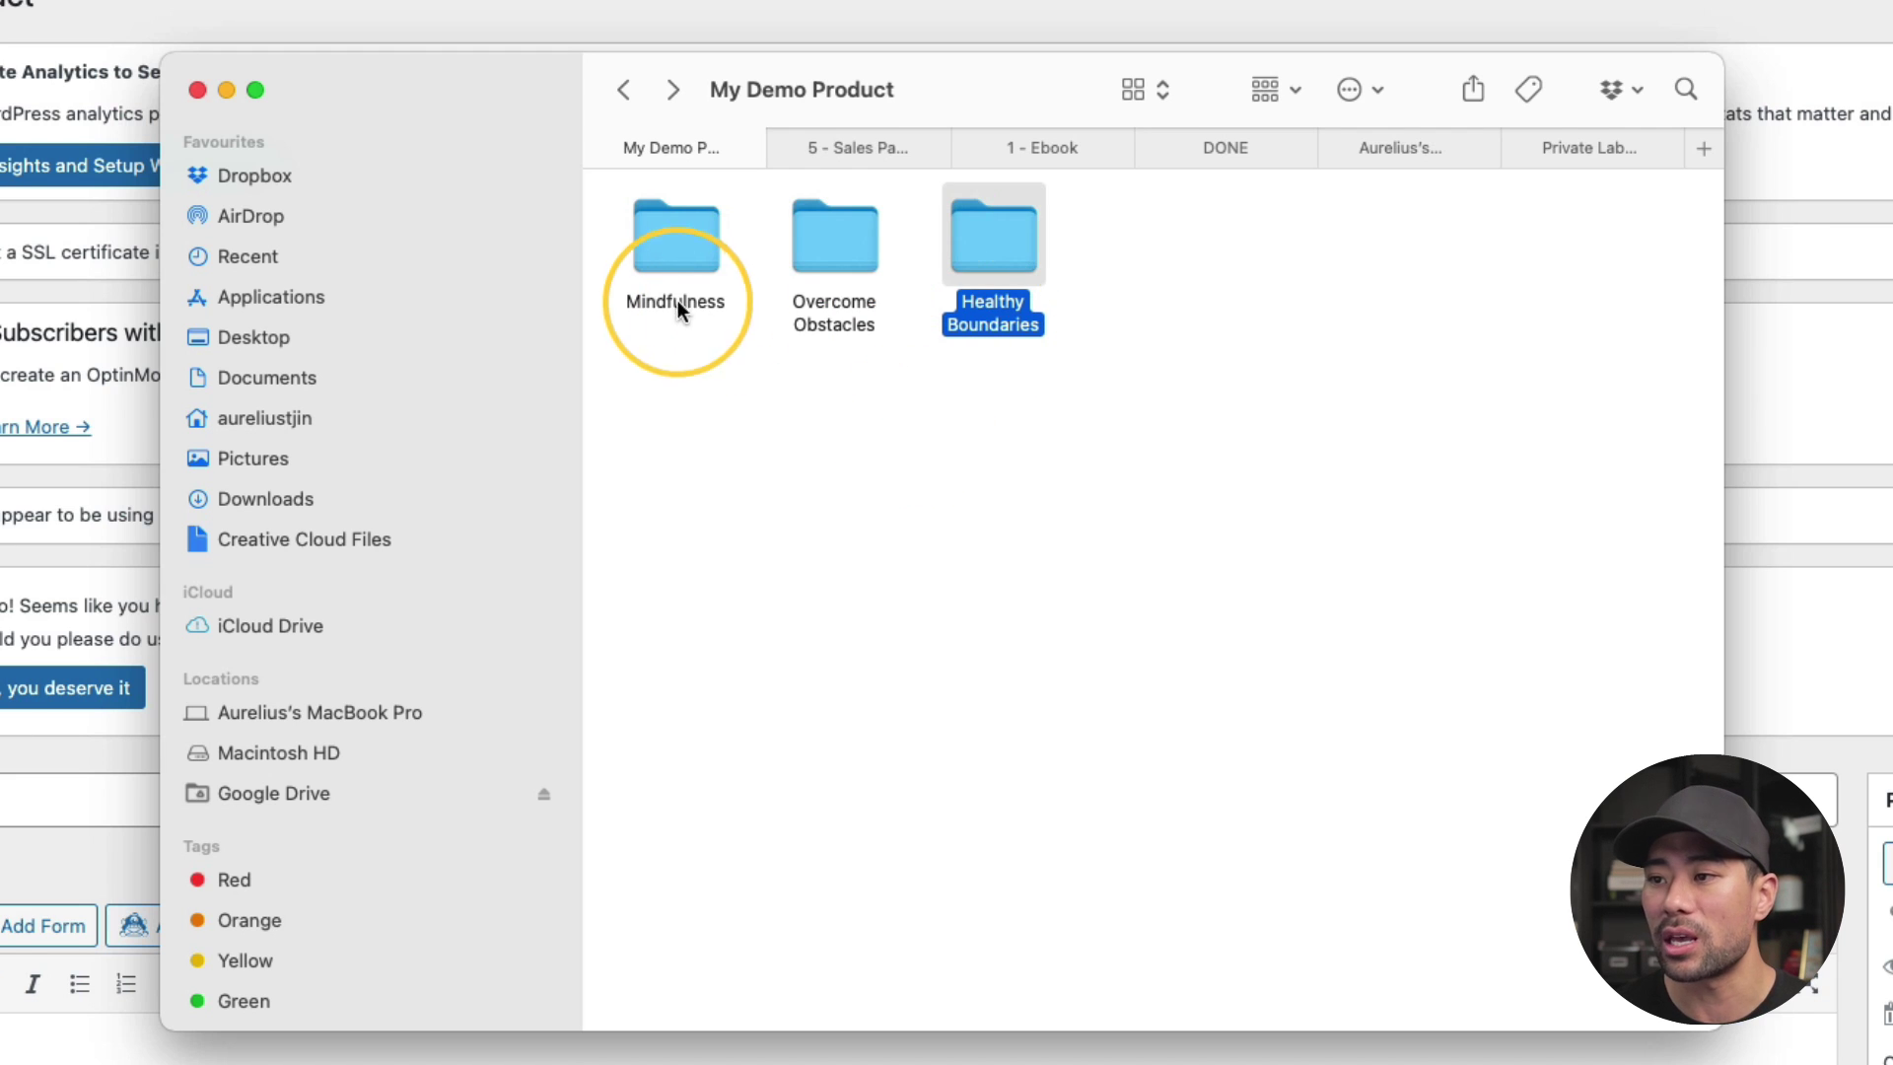
pyautogui.click(685, 271)
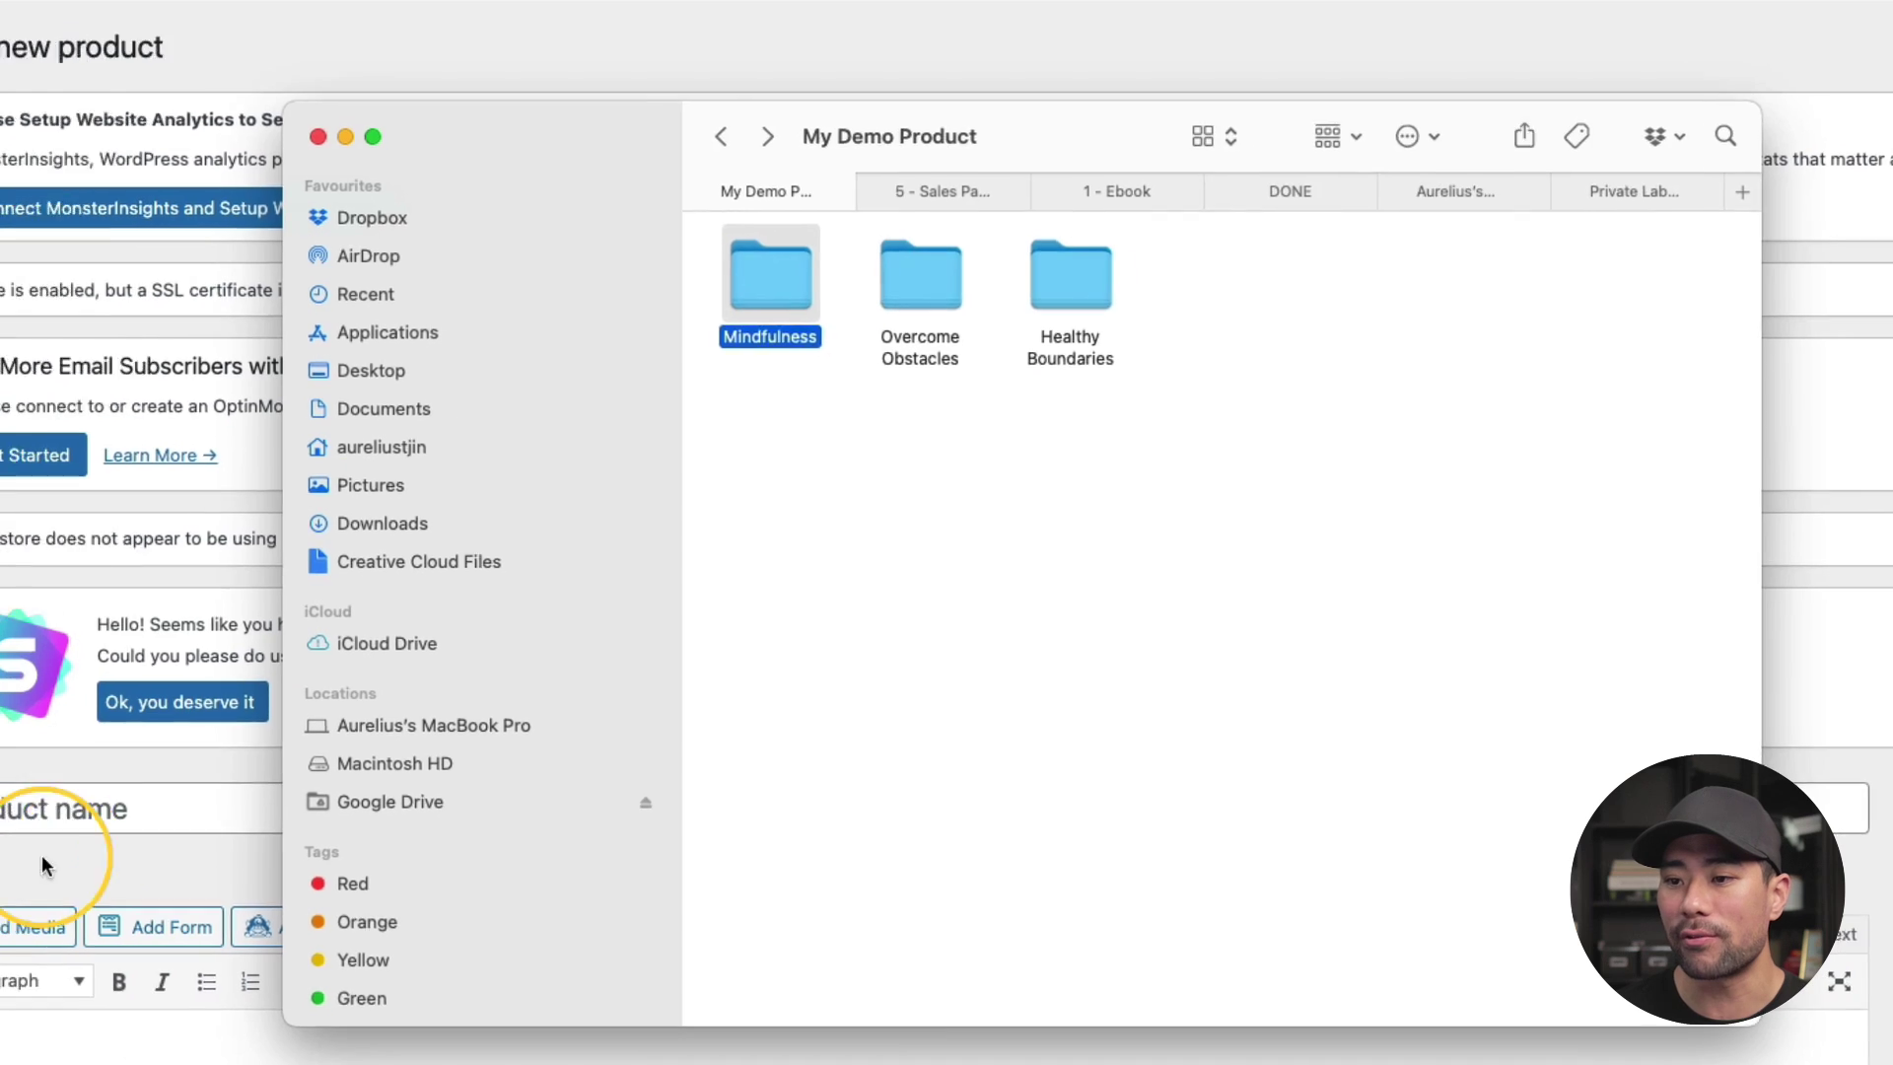
pyautogui.click(43, 860)
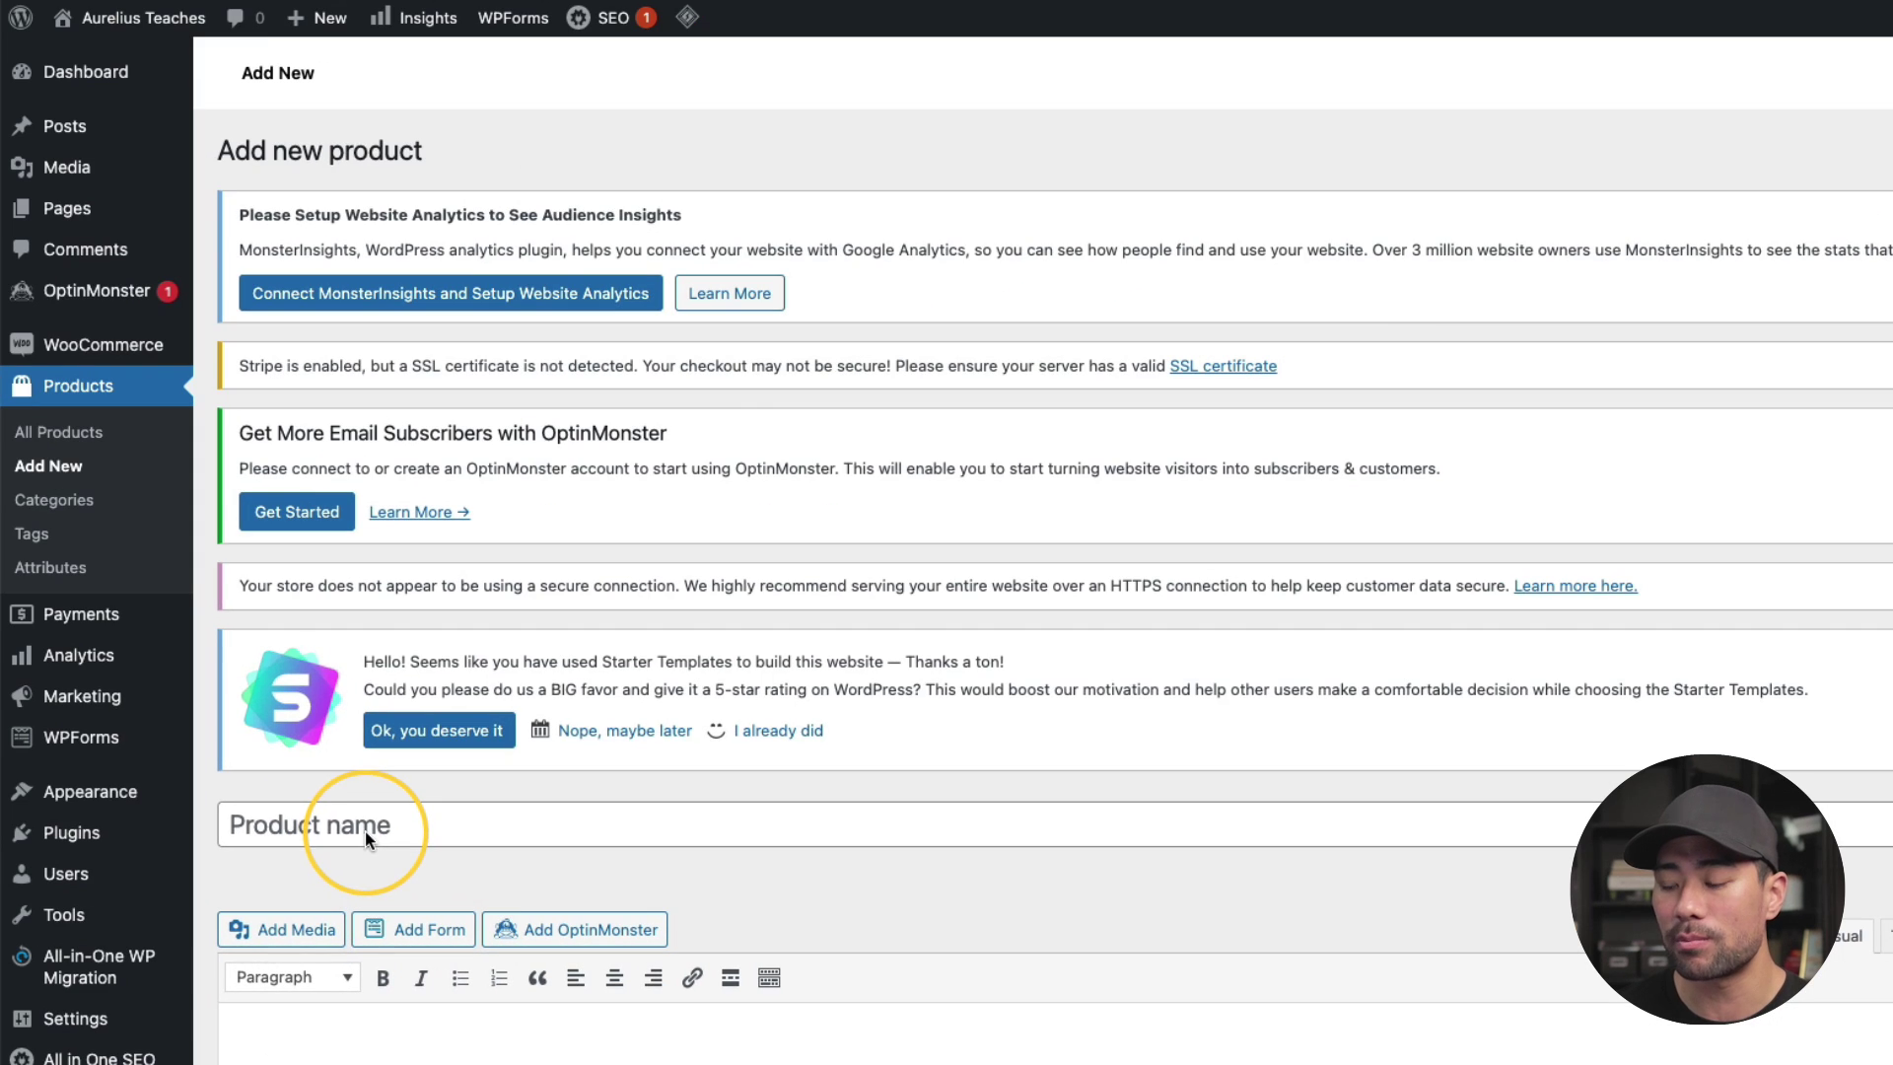
# Name the new product "Mindfulness" and paste the copied sales text with its list of topics into the description
pyautogui.click(326, 828)
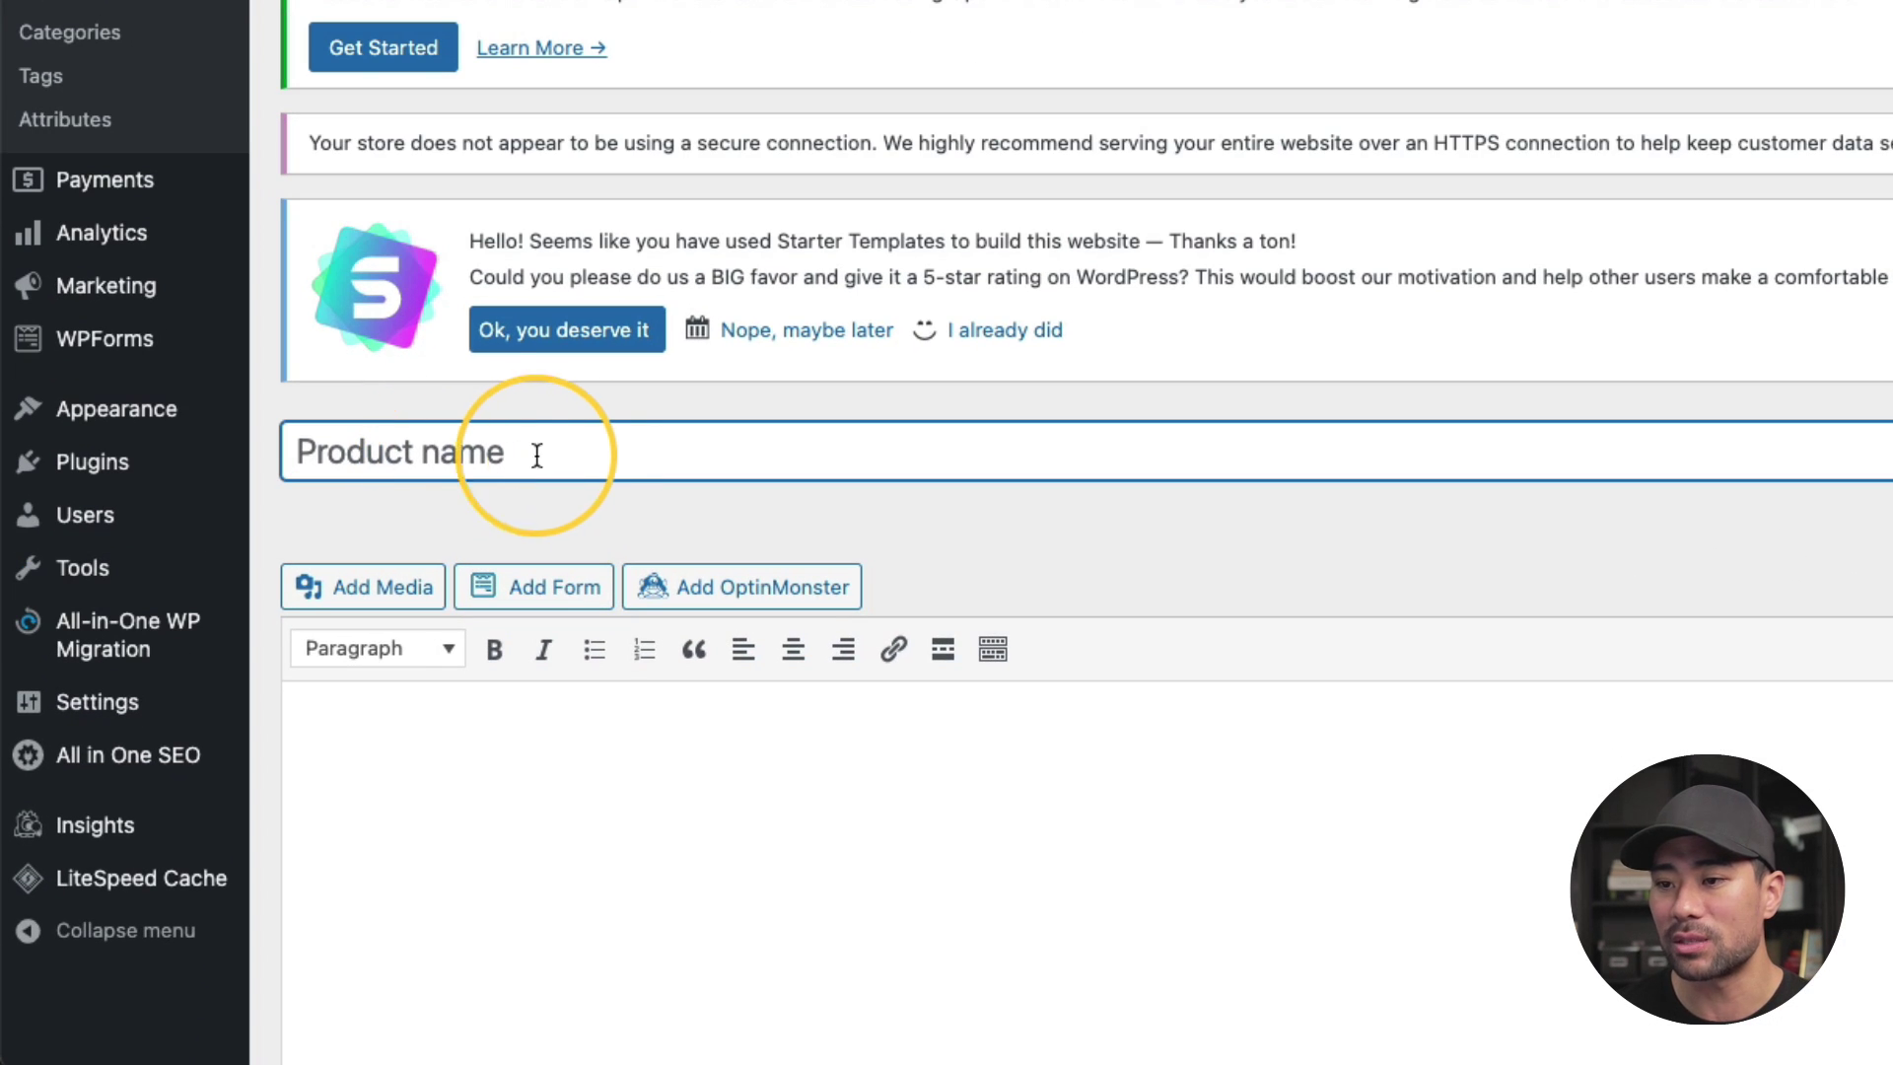
pyautogui.write('Mindfulness')
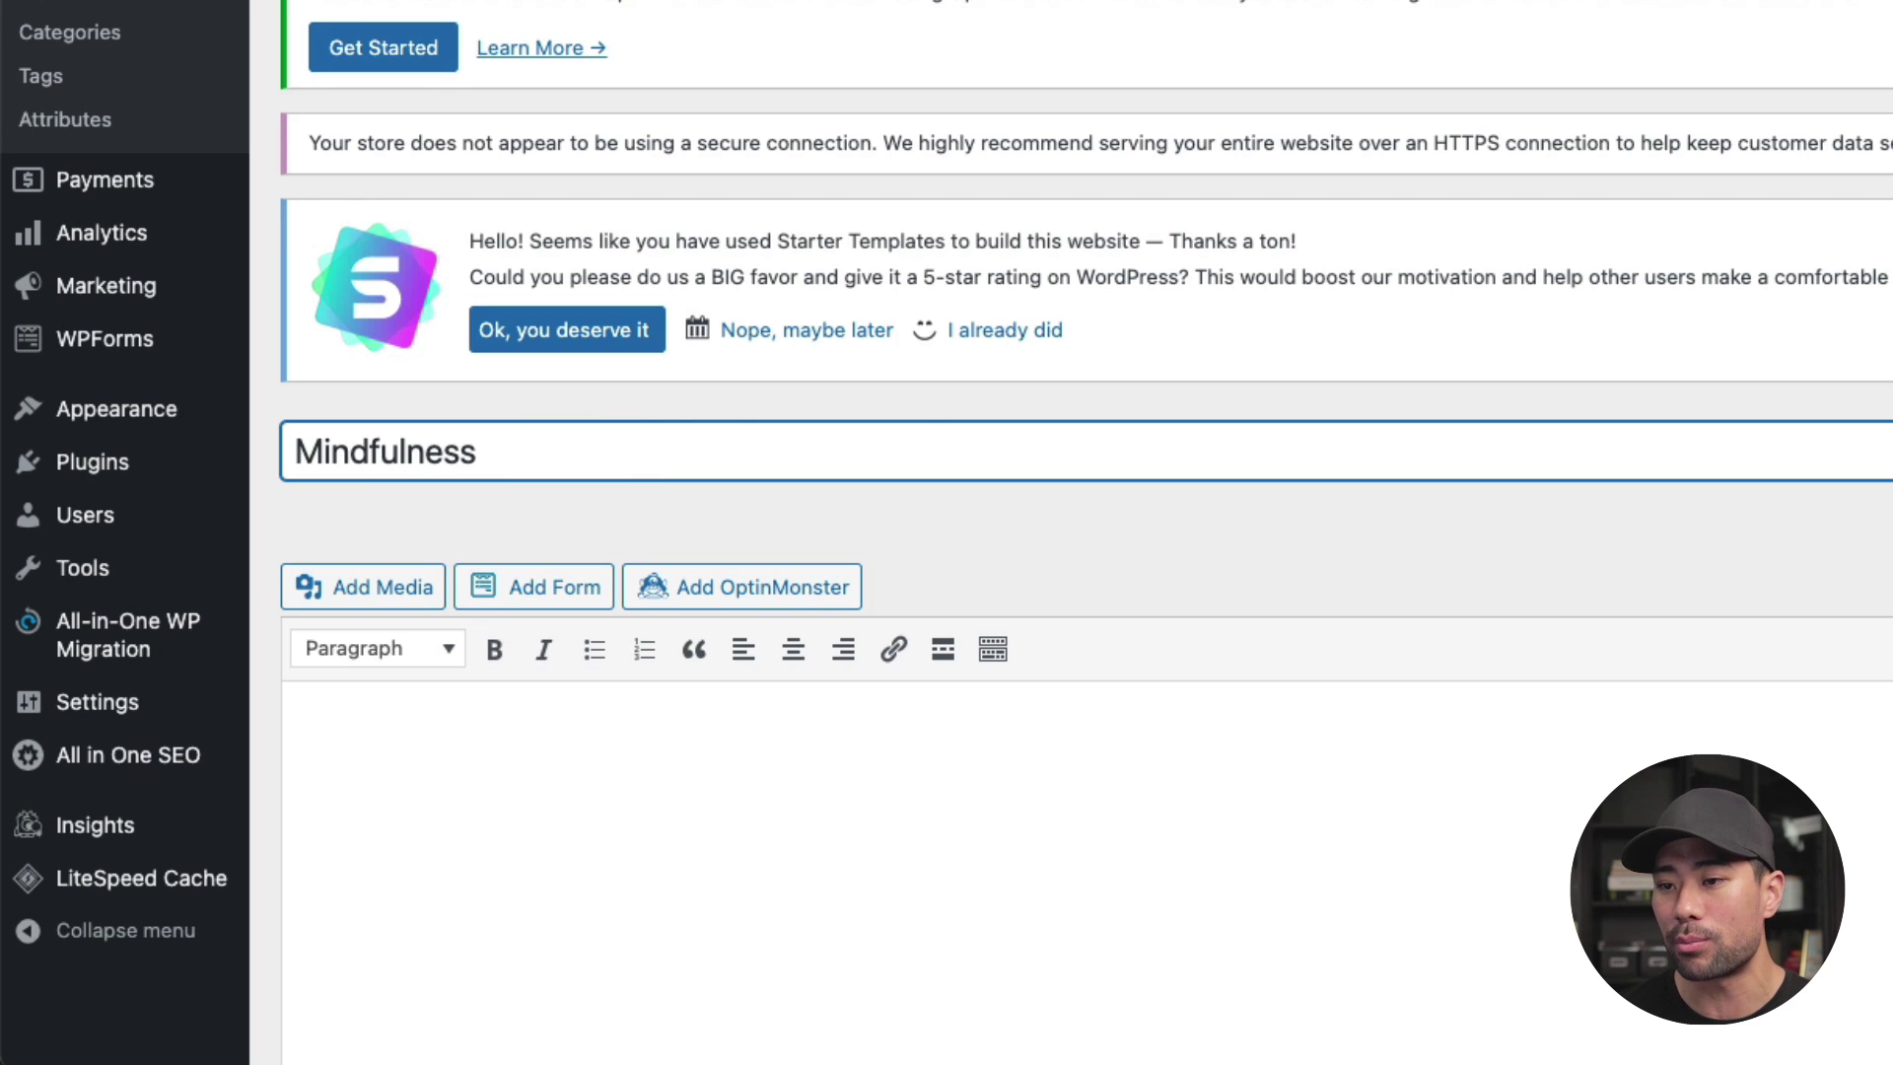
pyautogui.click(986, 749)
pyautogui.scroll(-5, 1831, 701)
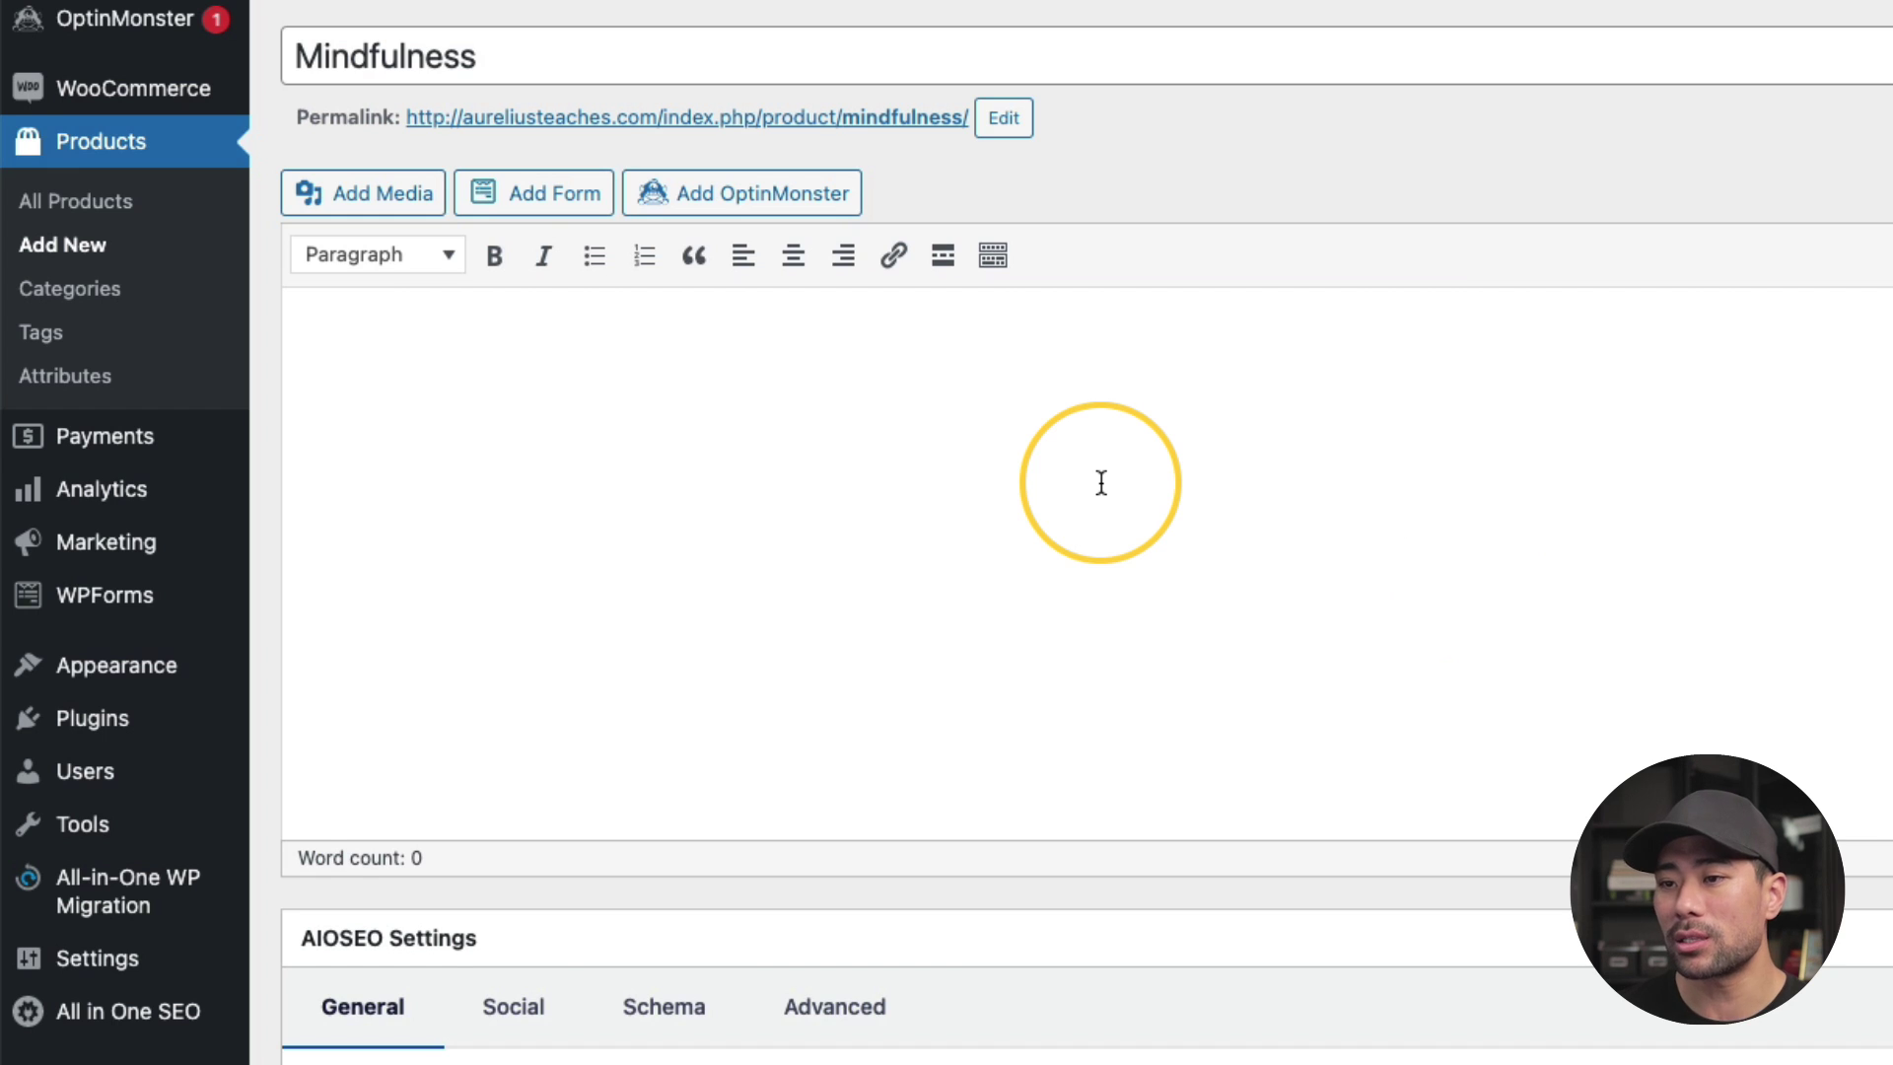
pyautogui.hotkey('ctrl', 'v')
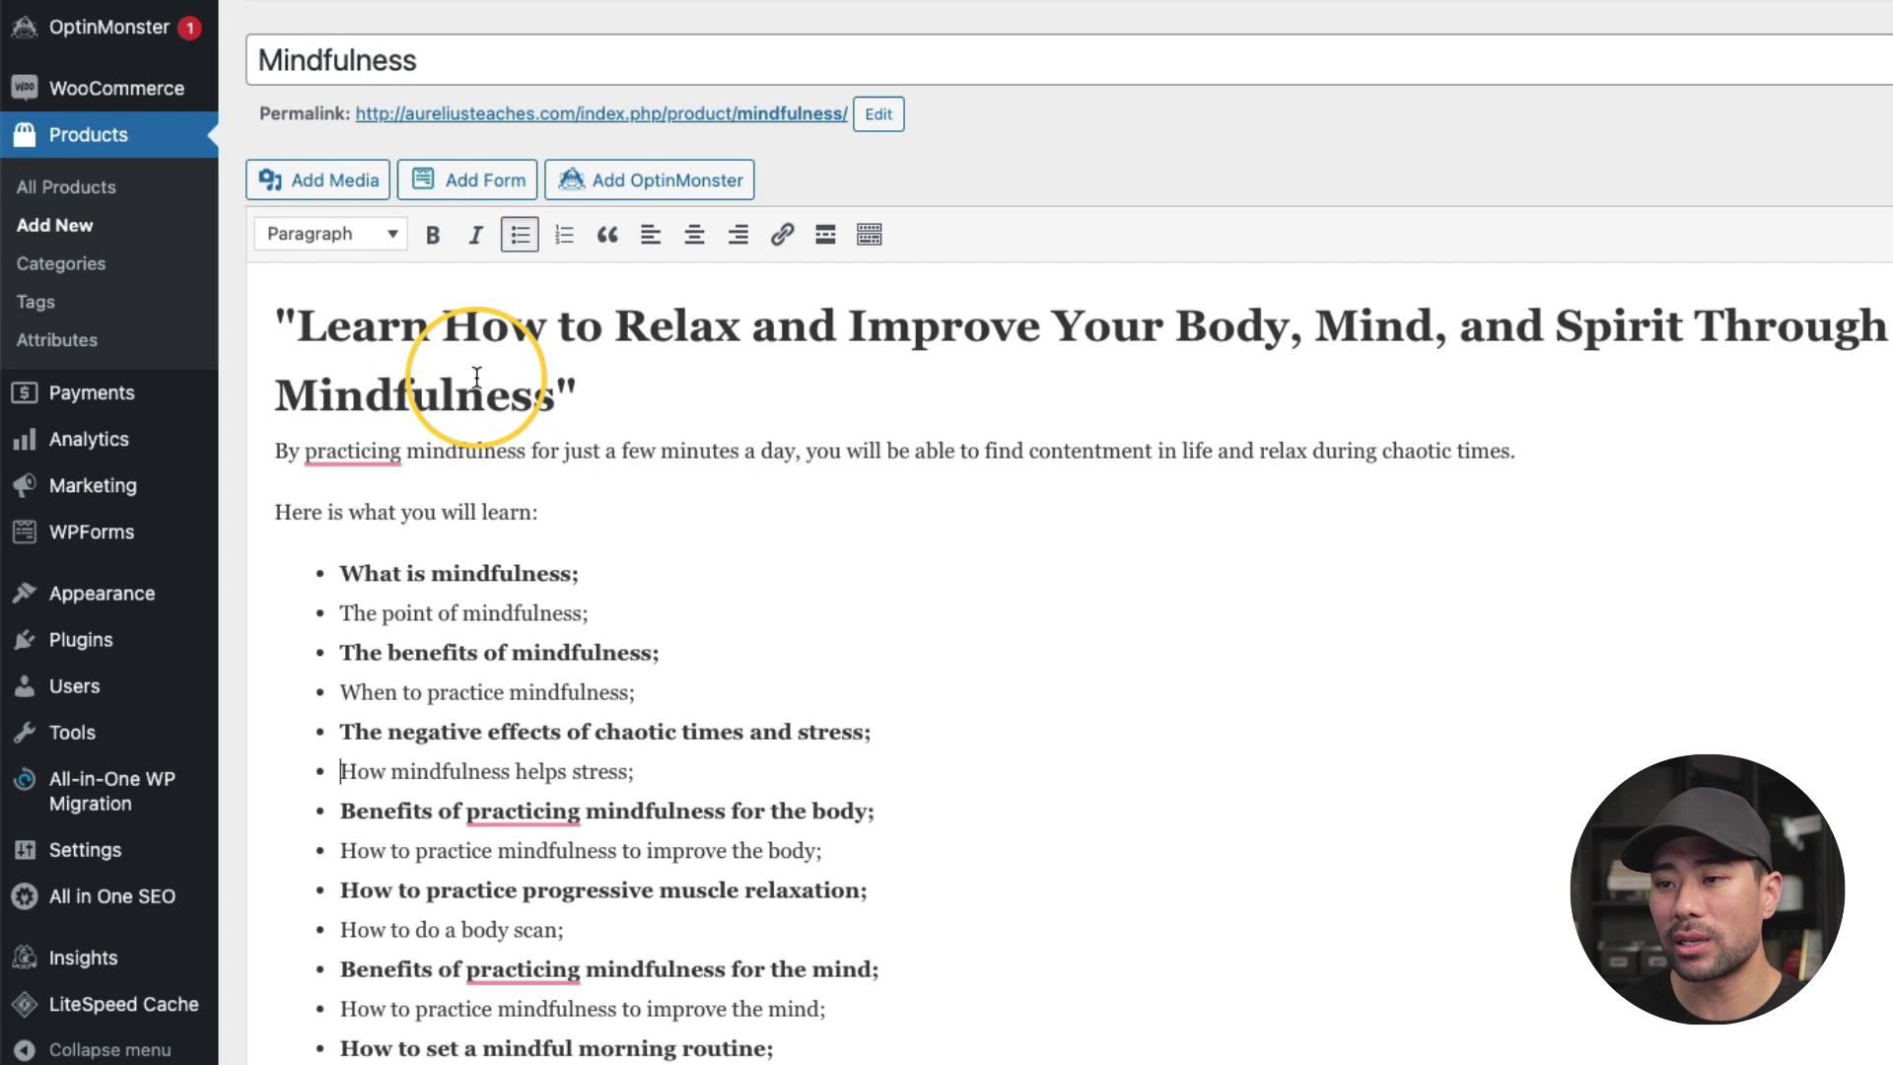
# Read through the pasted Mindfulness description and insert an empty line below its main heading
pyautogui.moveTo(669, 402); pyautogui.dragTo(331, 365)
pyautogui.moveTo(337, 647); pyautogui.dragTo(555, 629)
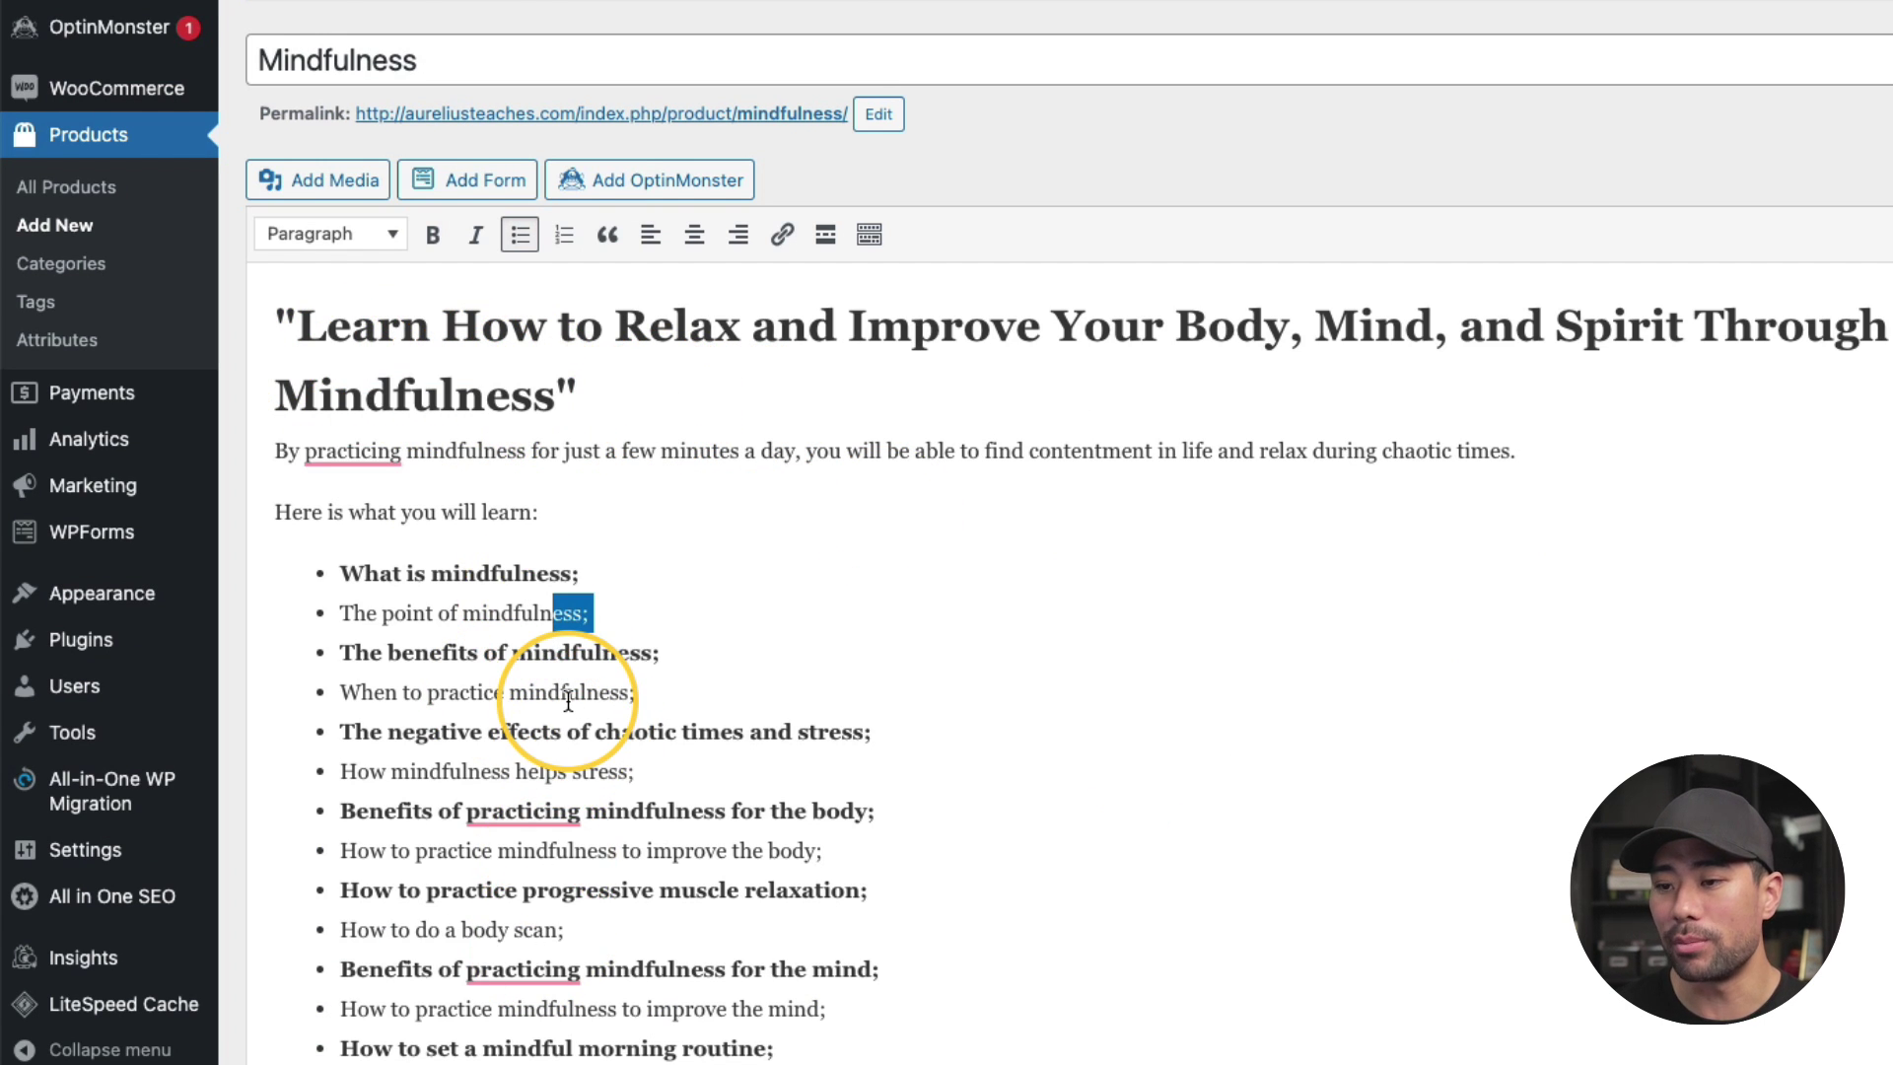
pyautogui.scroll(-4, 568, 702)
pyautogui.scroll(2, 493, 684)
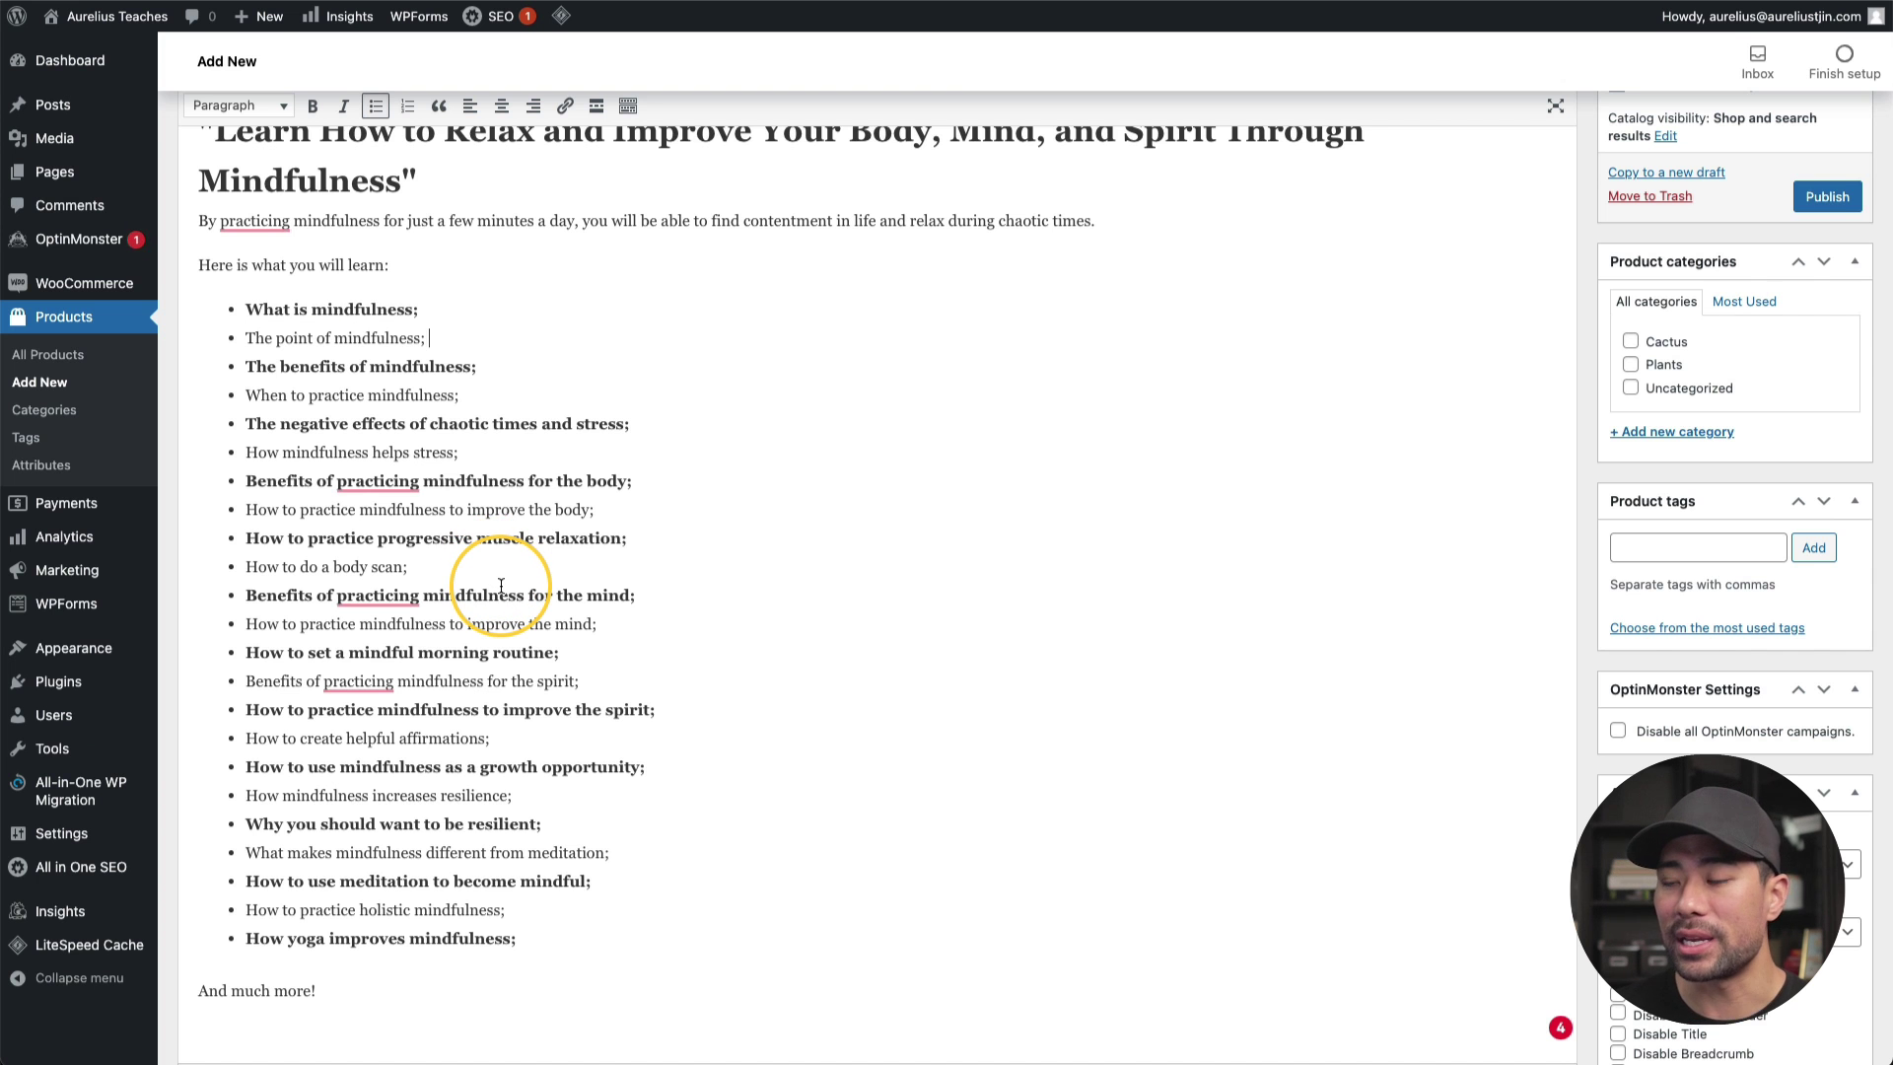
pyautogui.scroll(3, 503, 513)
pyautogui.click(476, 349)
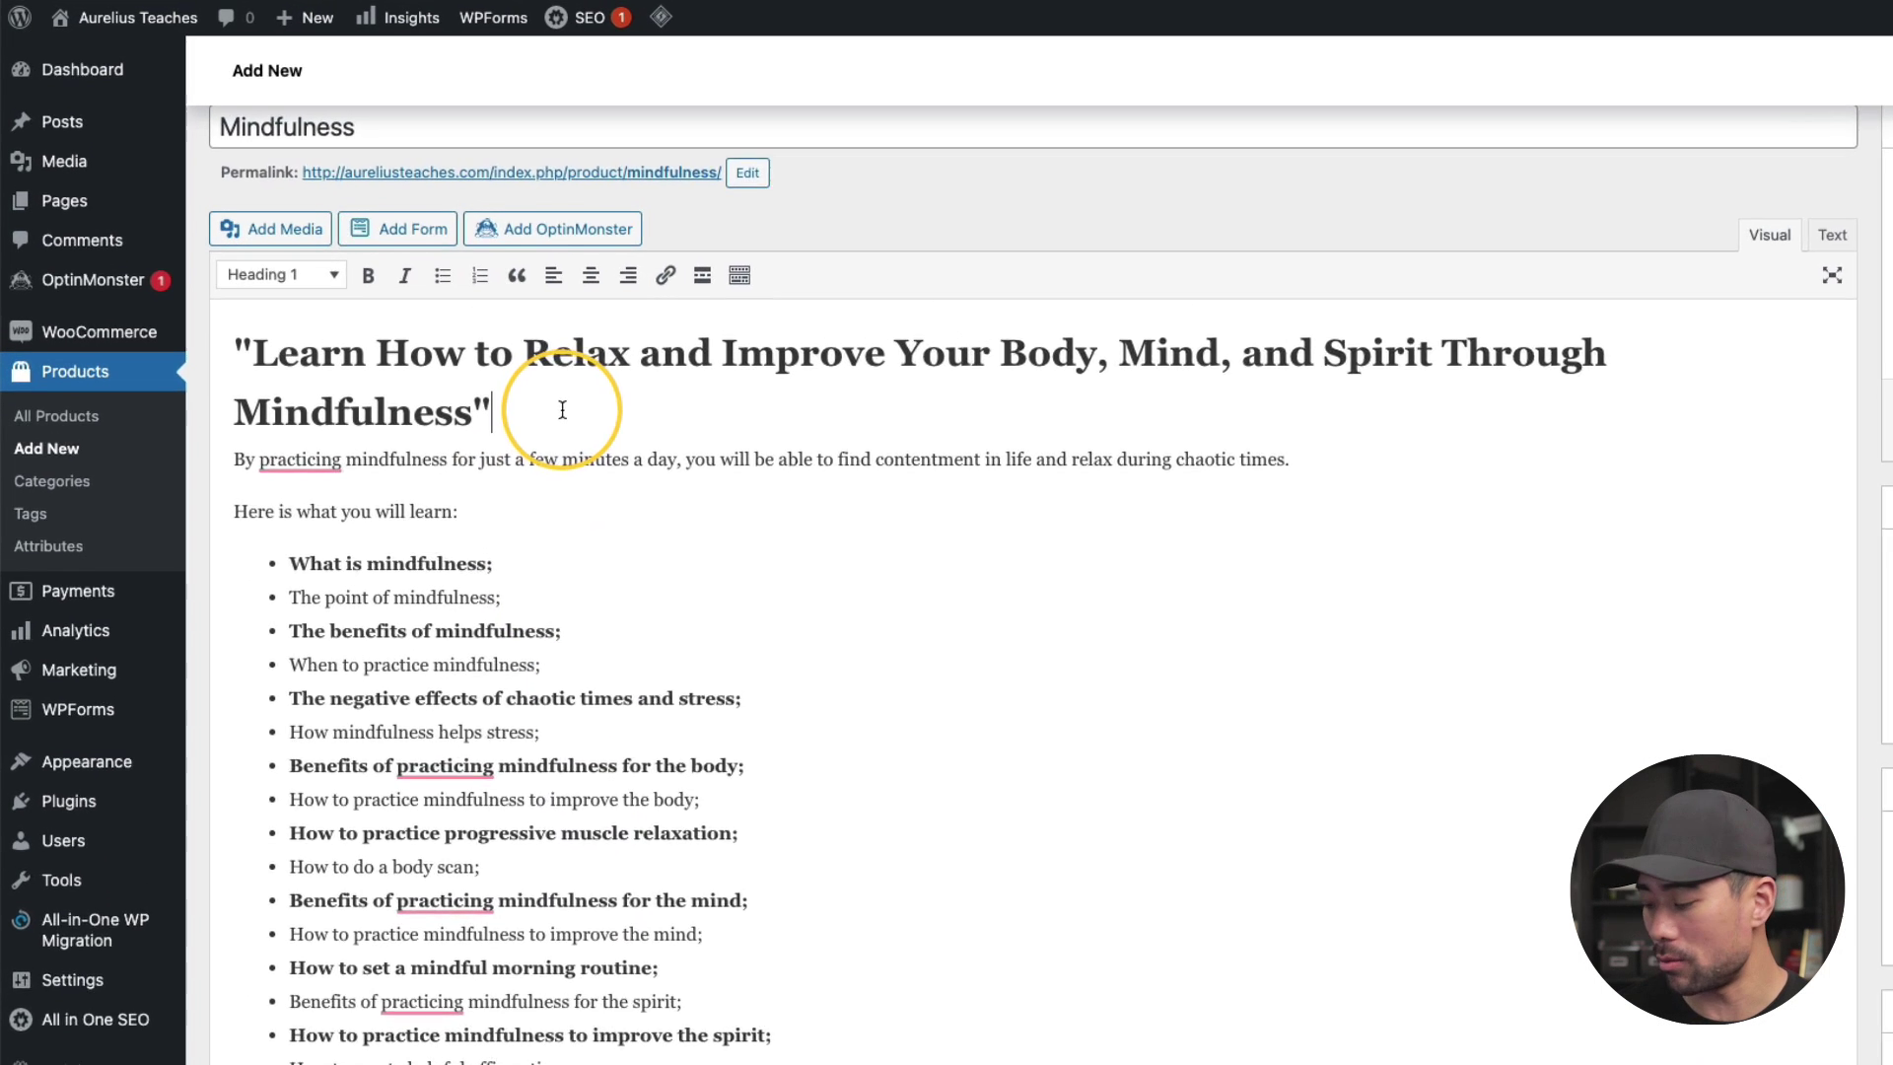
pyautogui.press('Return')
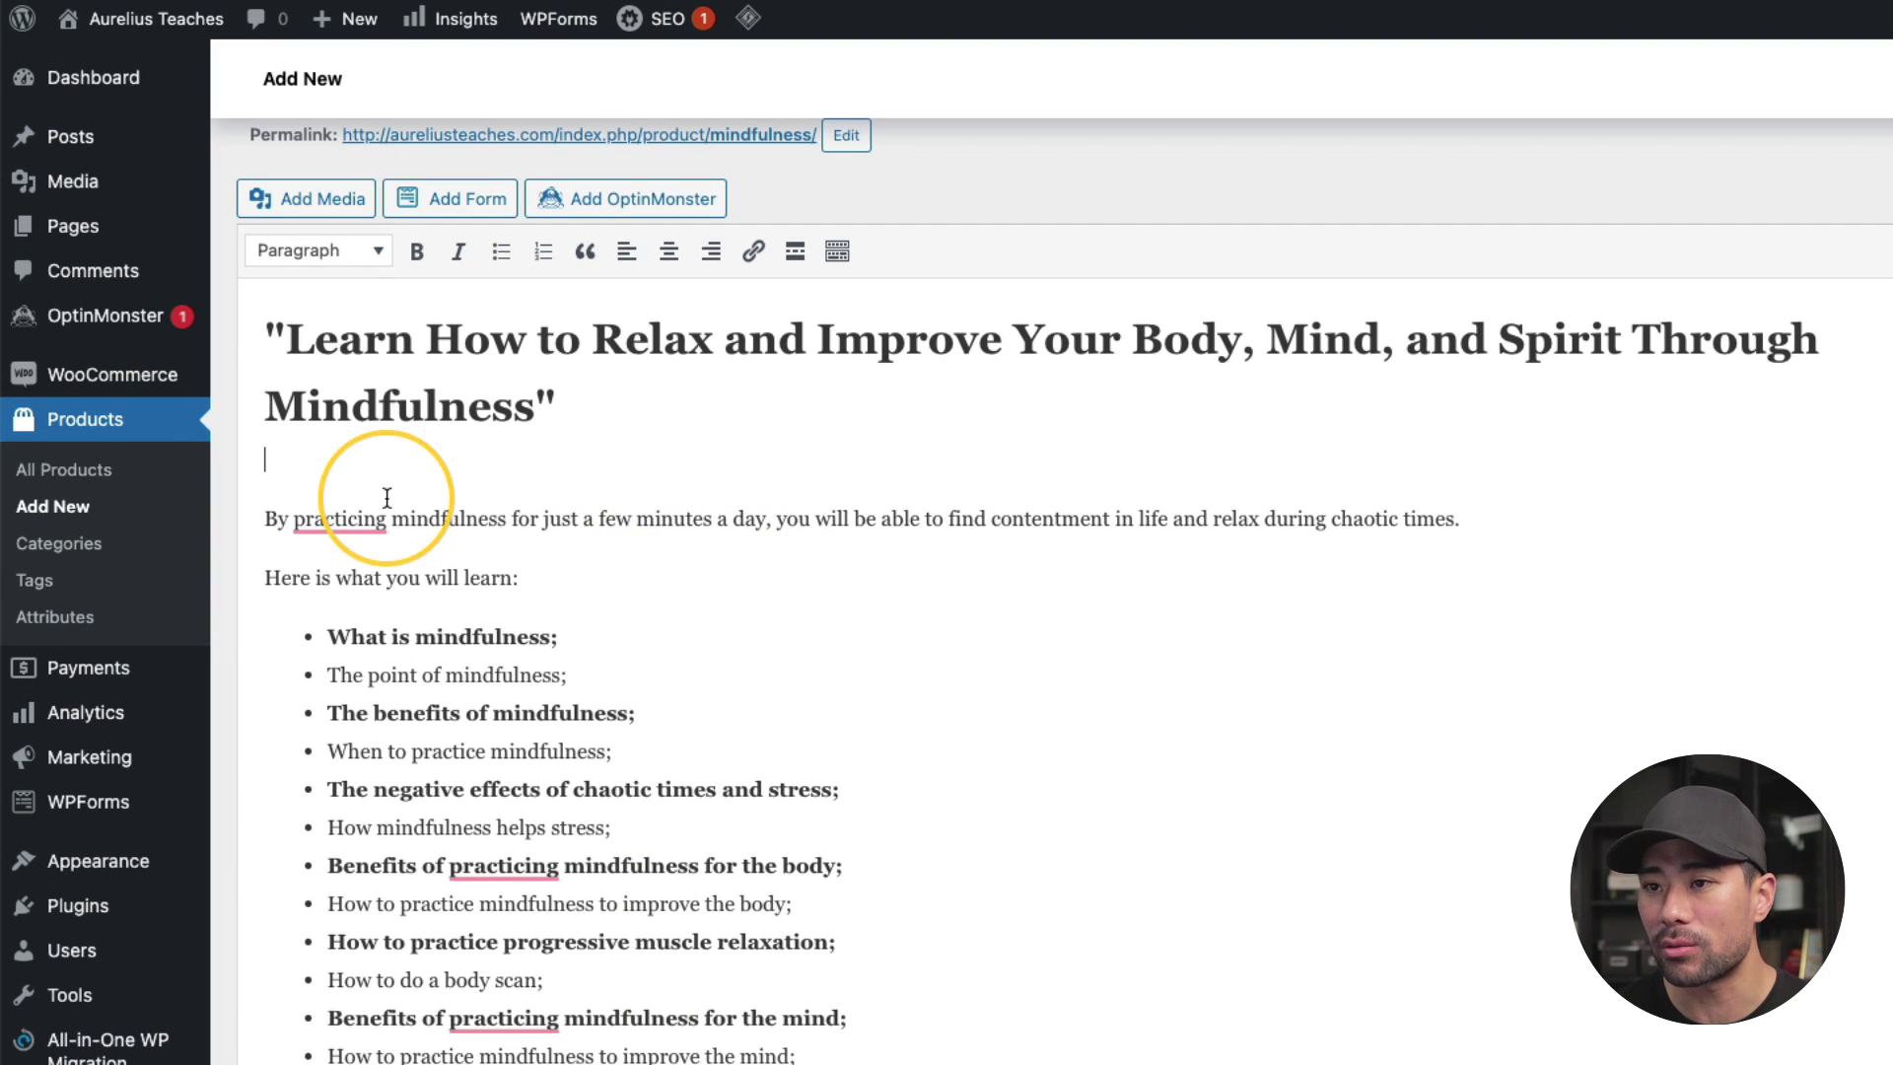
pyautogui.scroll(2, 380, 473)
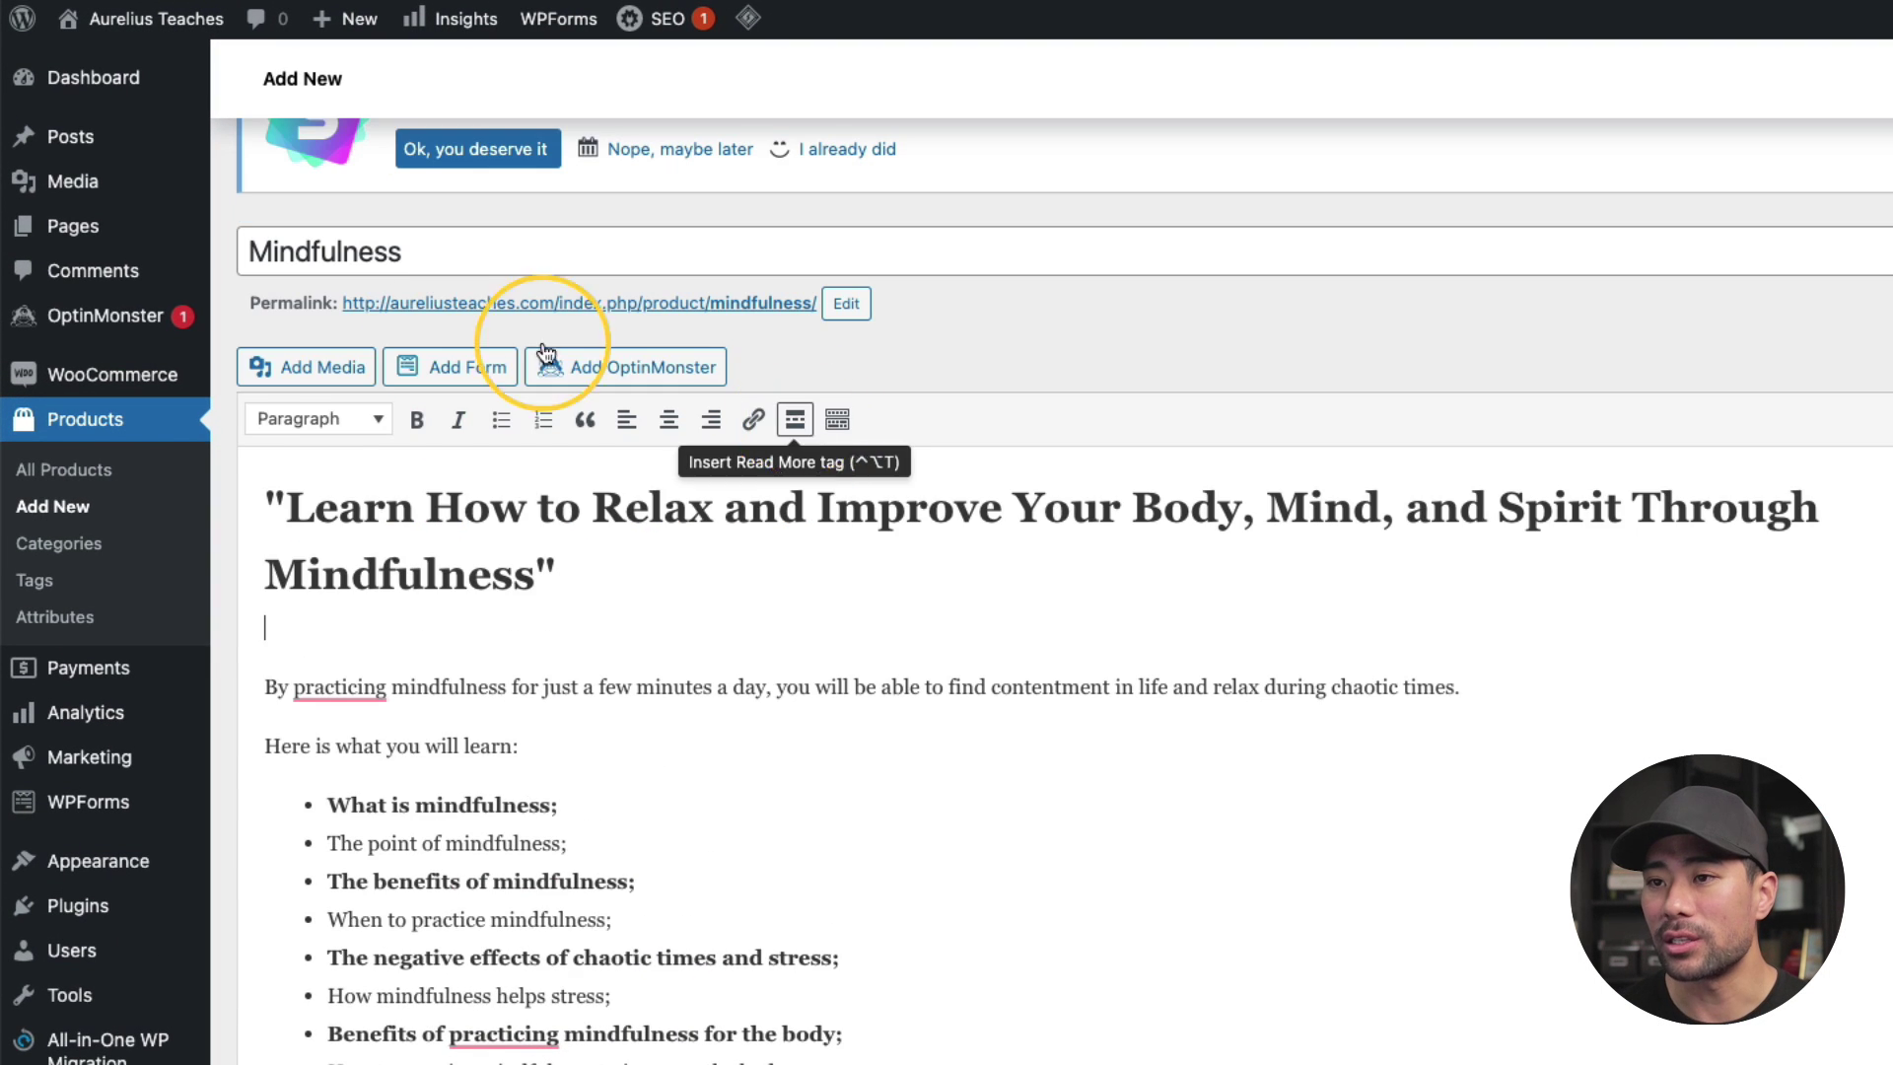
# Upload ebook-small.png from the Mindfulness folder to the media library for the product description
pyautogui.click(325, 381)
pyautogui.doubleClick(1045, 388)
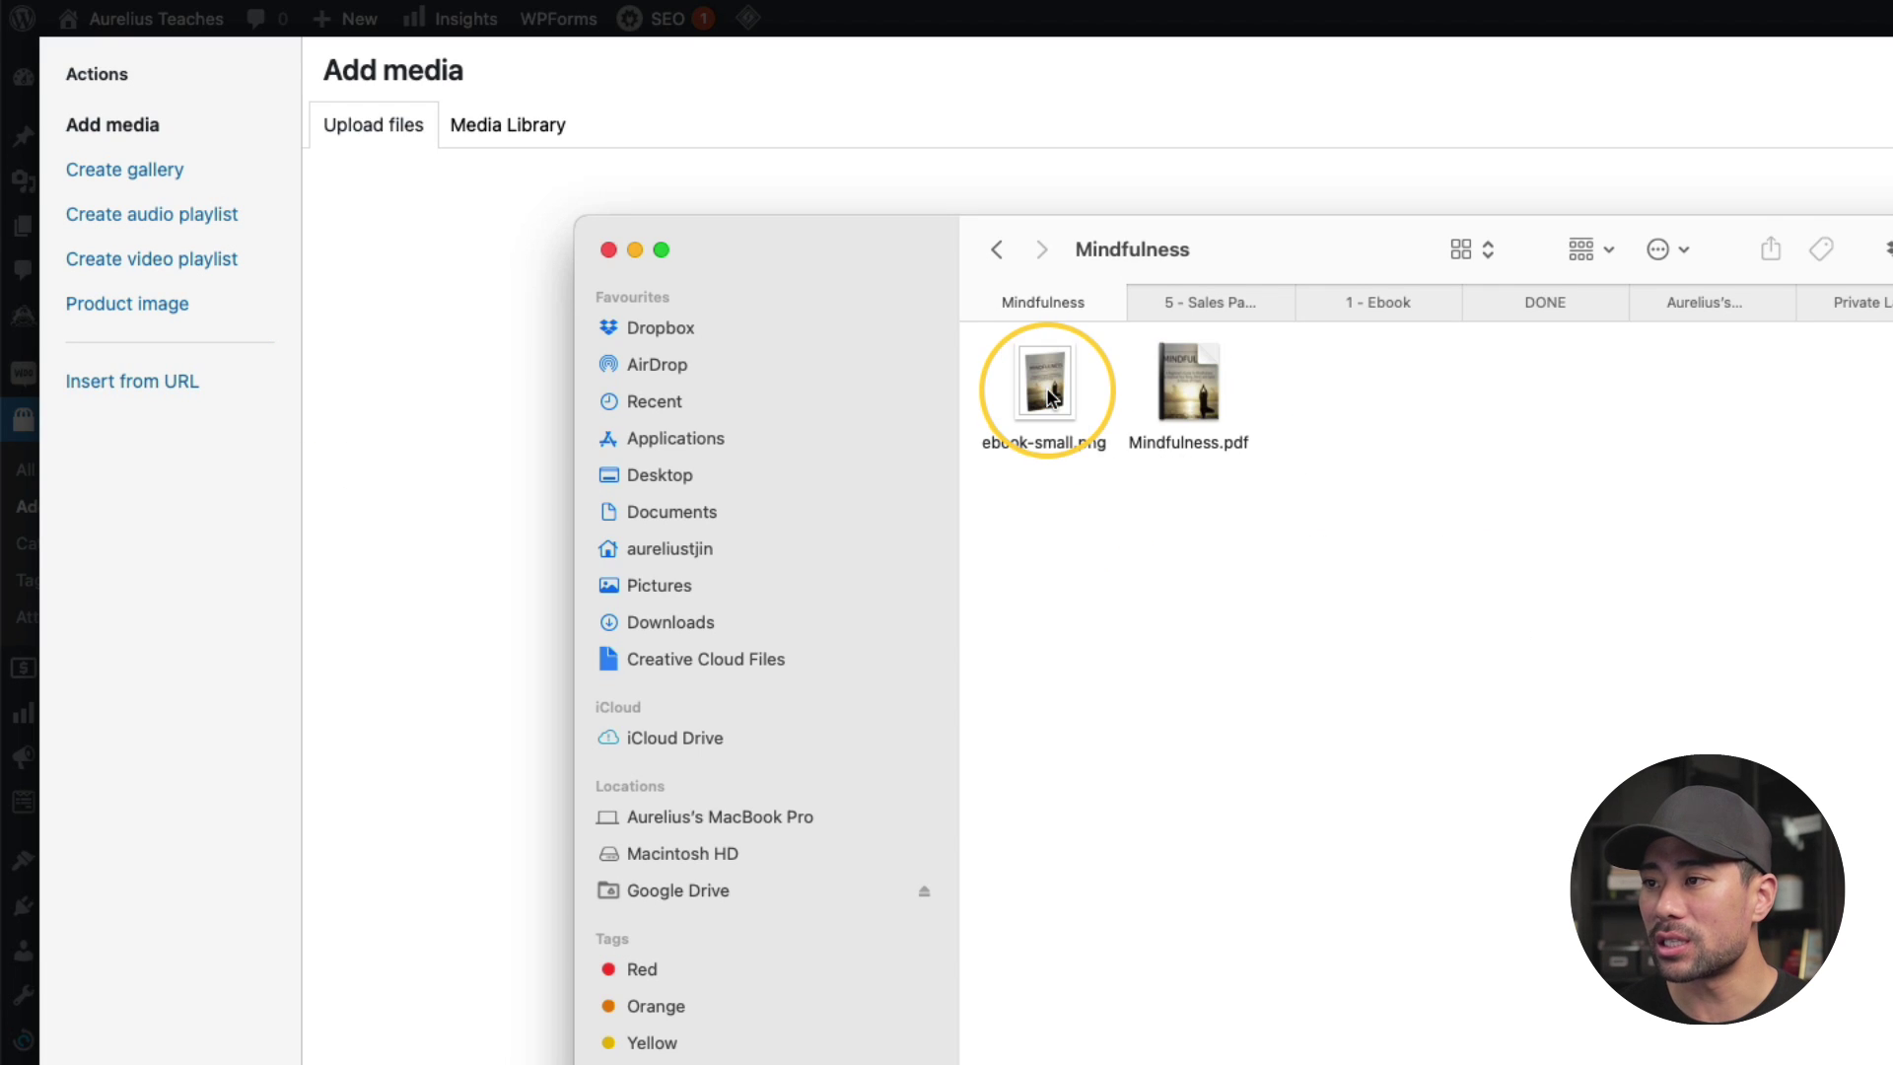
pyautogui.click(1047, 386)
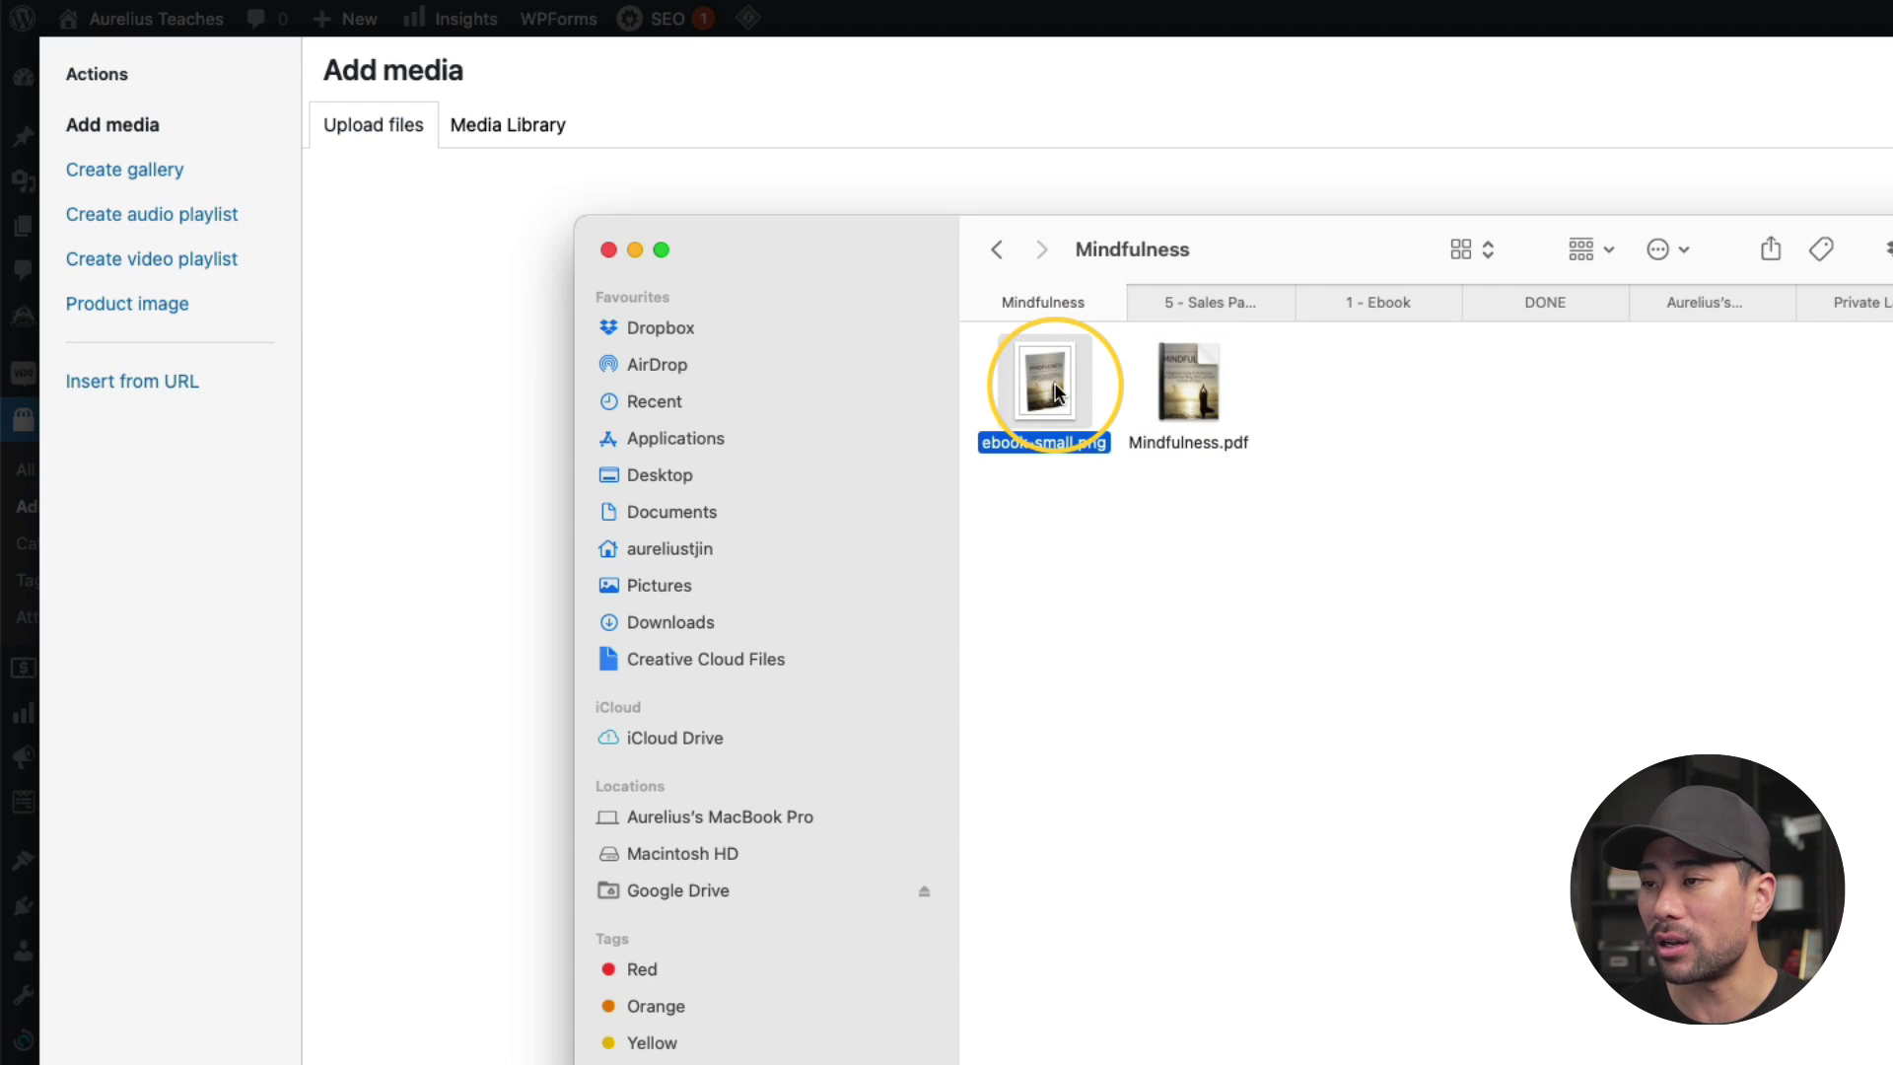
pyautogui.moveTo(1248, 255); pyautogui.dragTo(1795, 395)
pyautogui.moveTo(1589, 518); pyautogui.dragTo(761, 468)
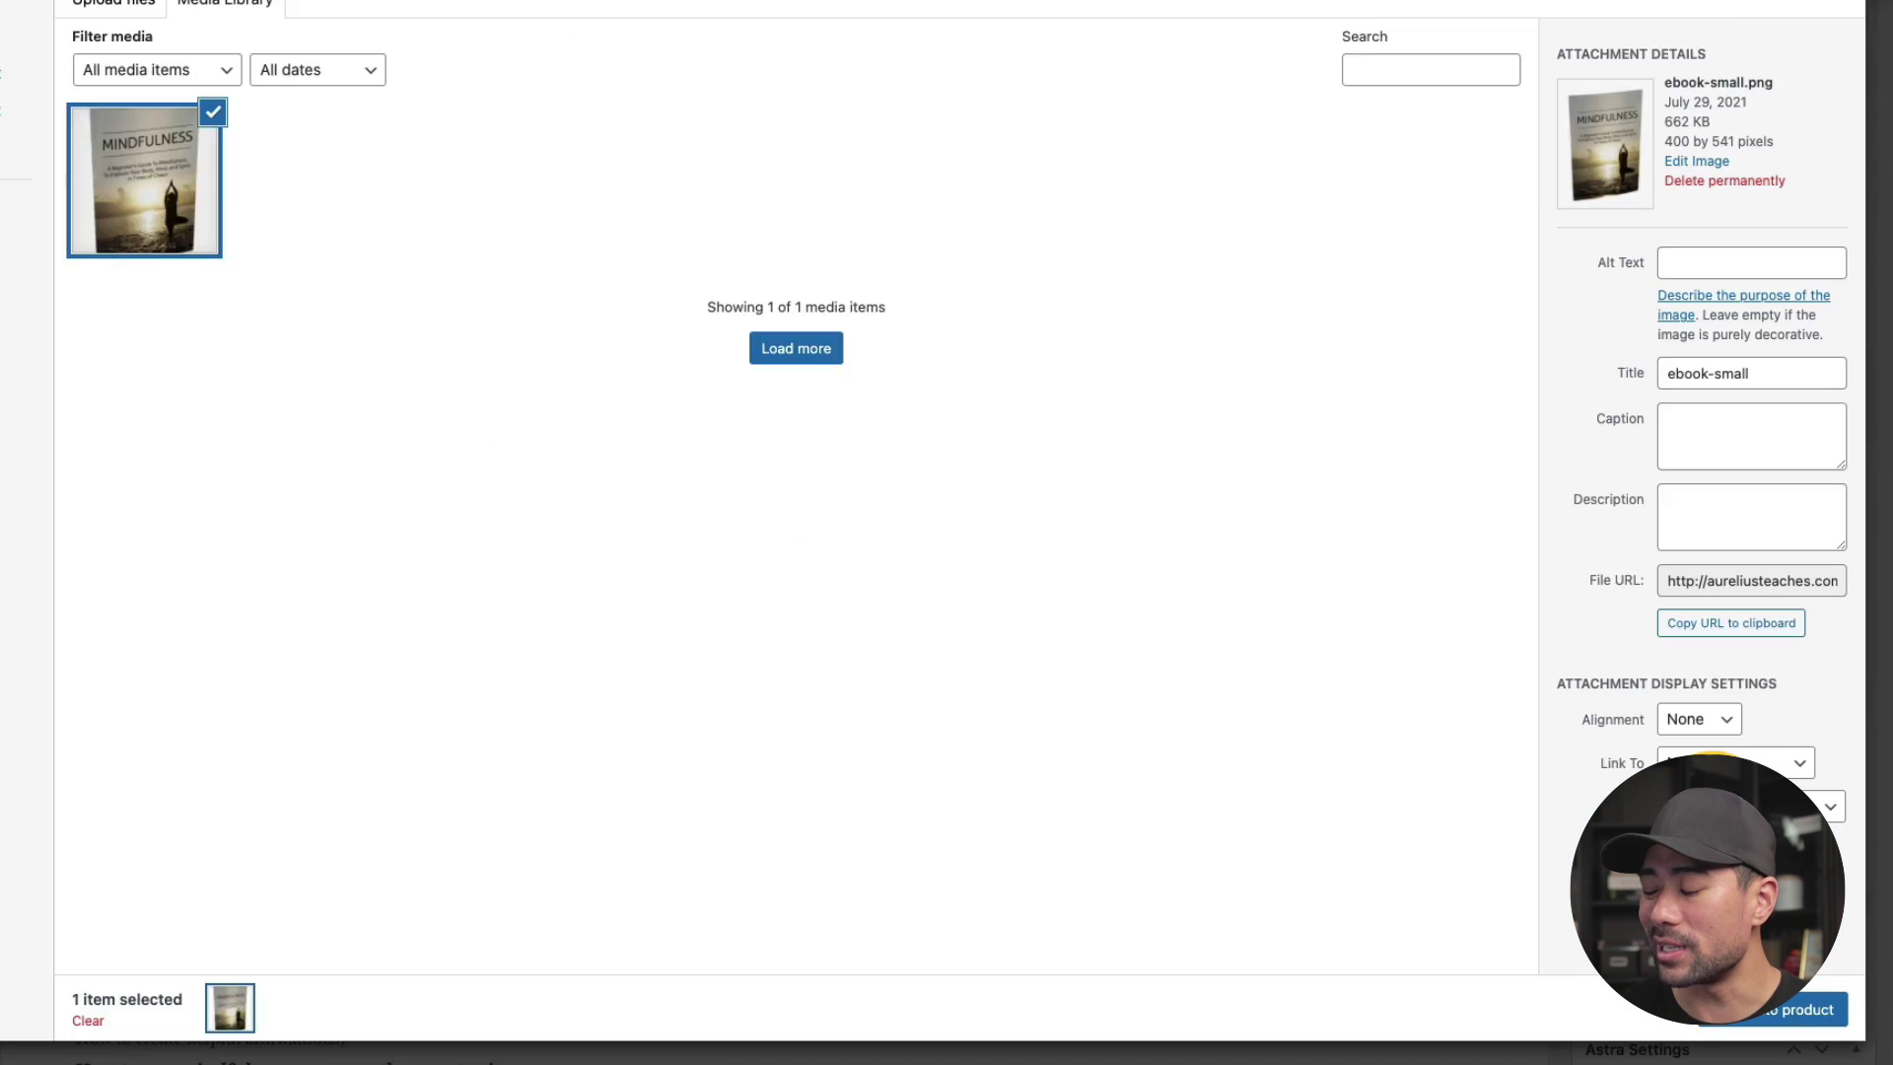
# Insert the ebook cover image below the description's main heading at Full Size – 400 × 541
pyautogui.click(1721, 809)
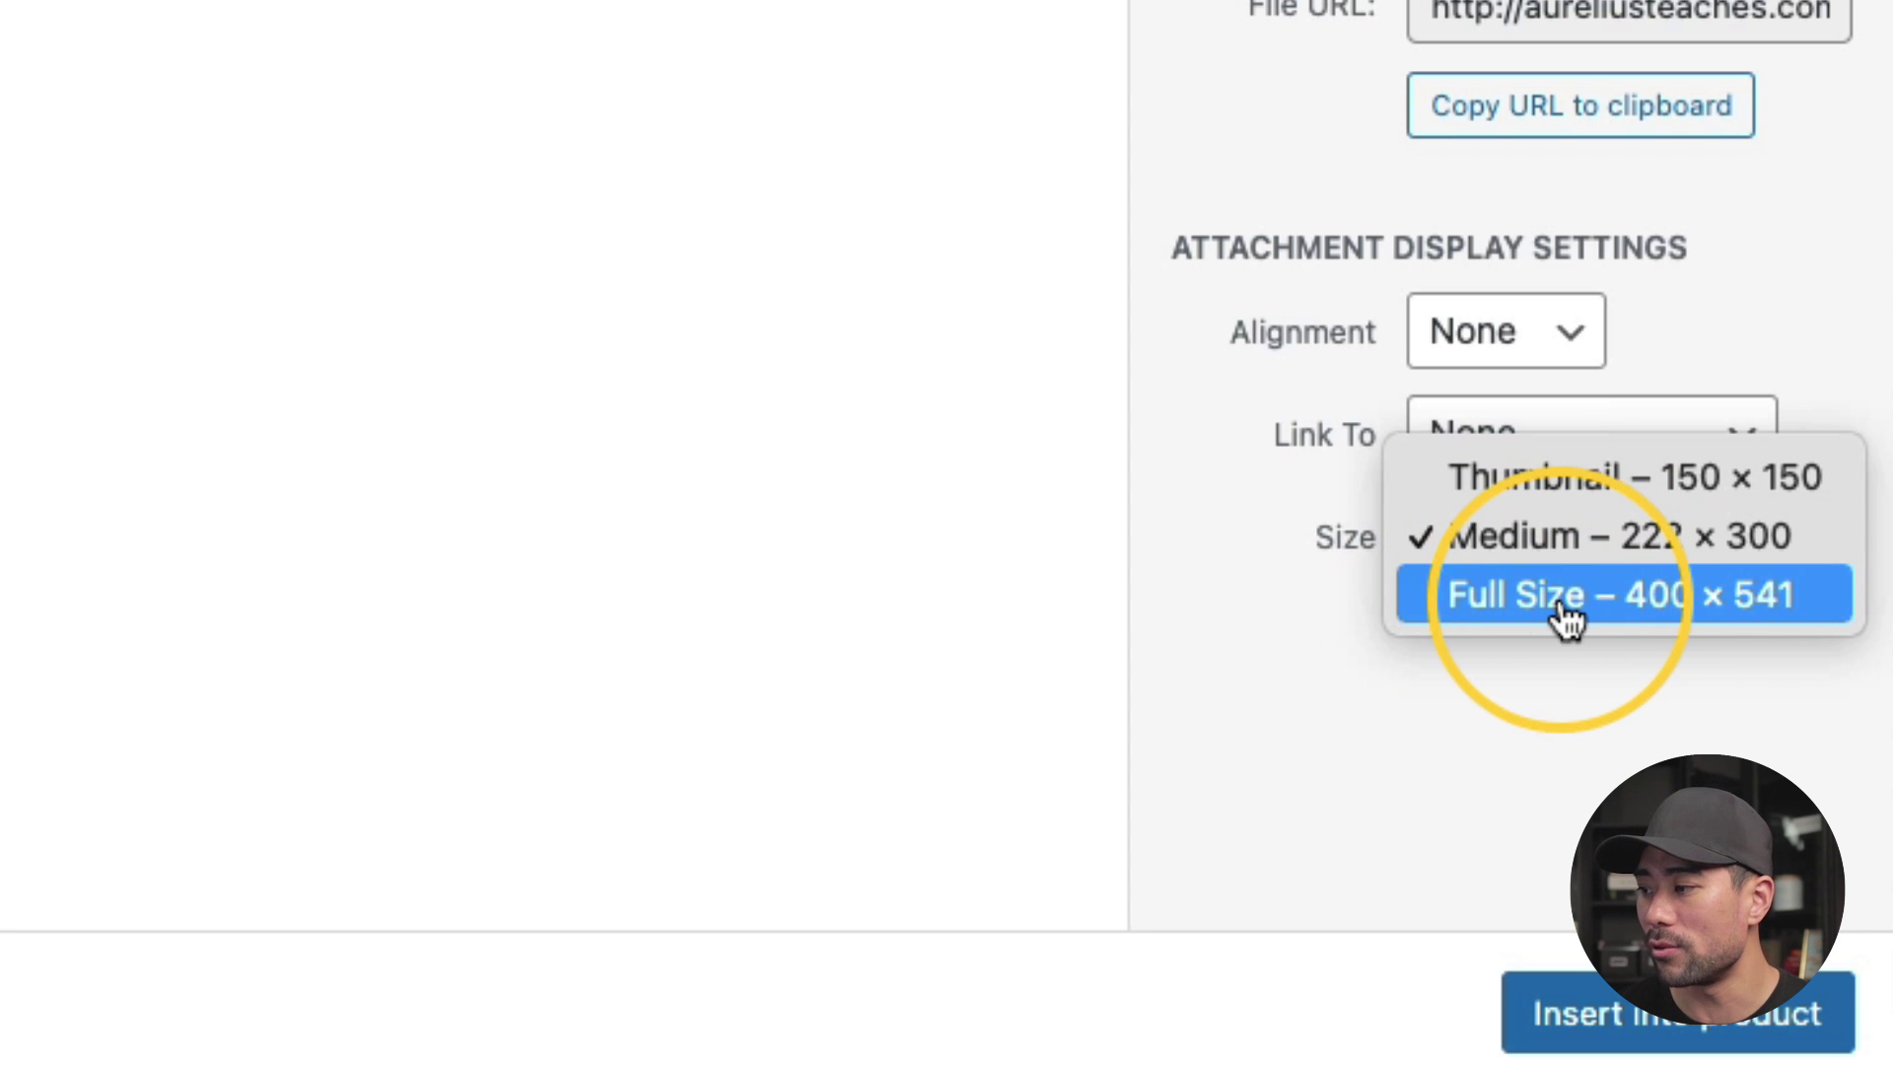
pyautogui.click(1562, 597)
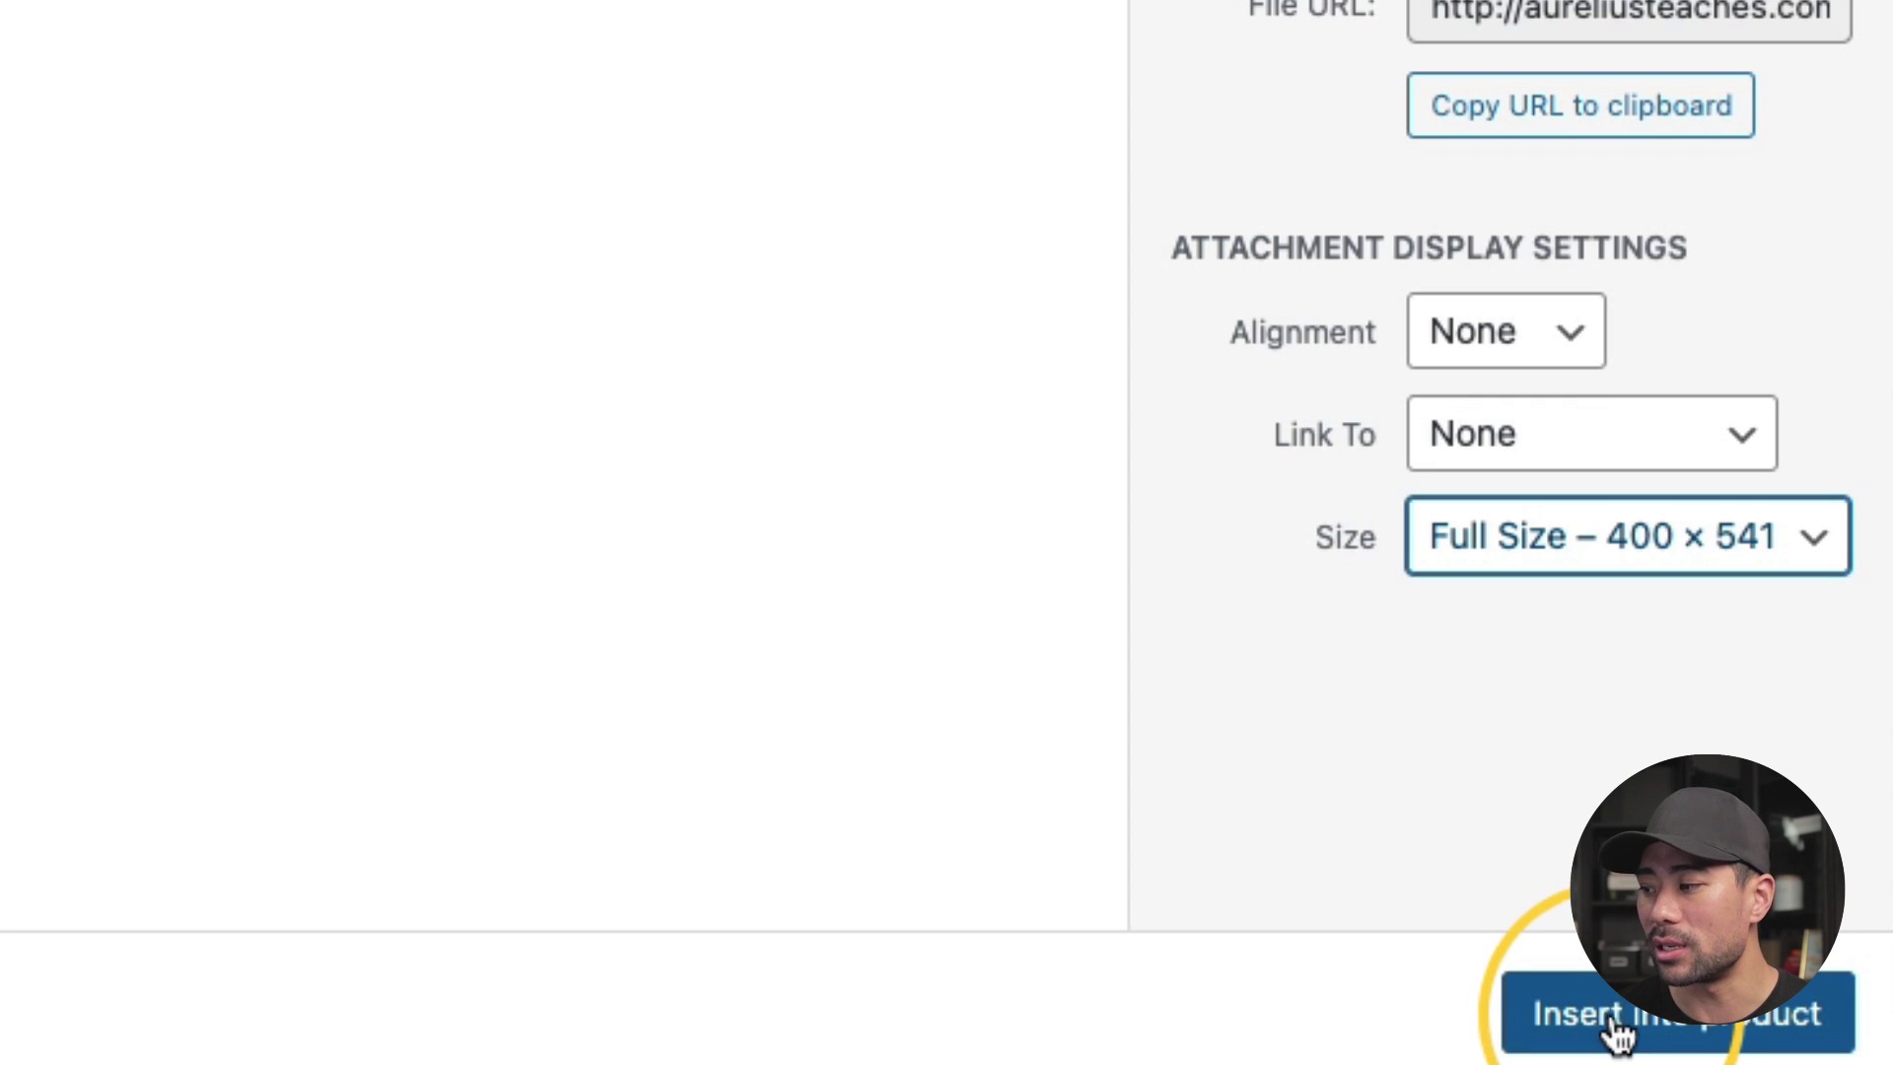
pyautogui.click(1615, 1025)
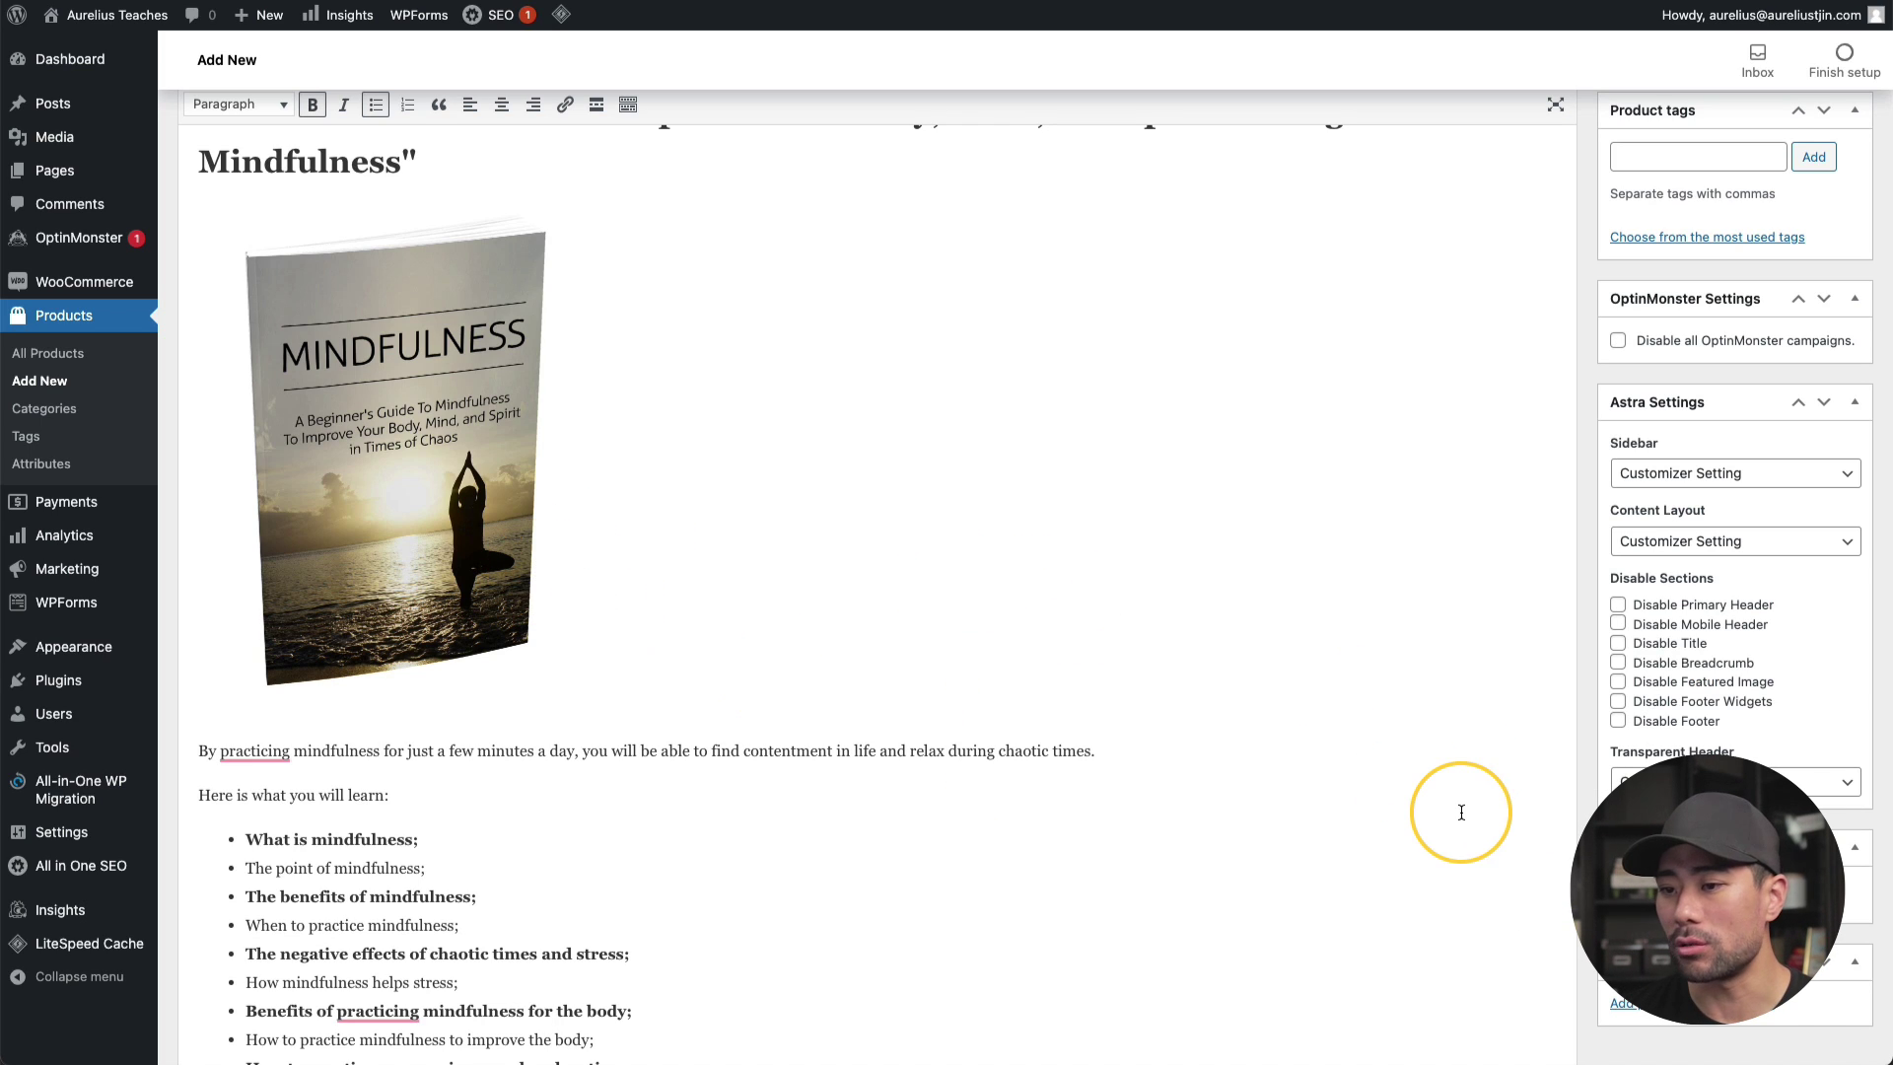
# Keep the product type as Simple product and mark it as both virtual and downloadable
pyautogui.scroll(-15, 1458, 812)
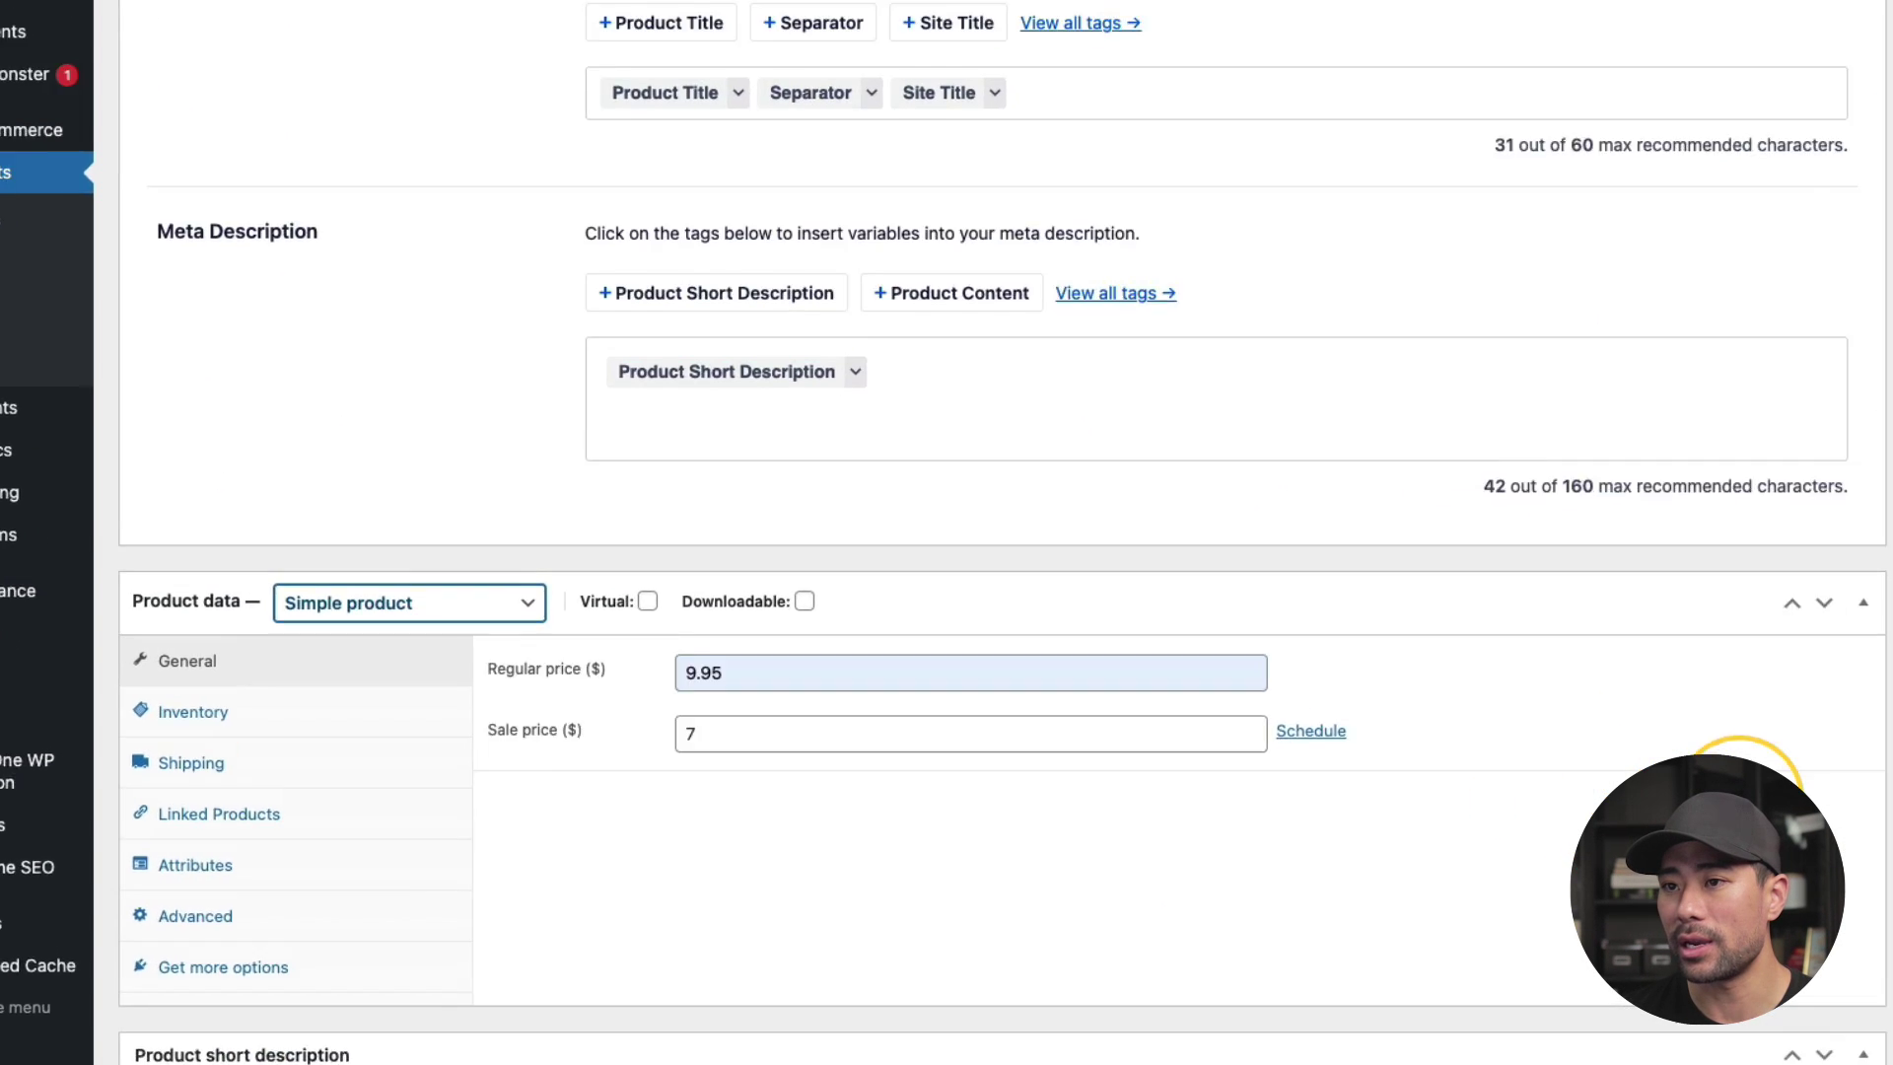
pyautogui.scroll(5, 1738, 801)
pyautogui.scroll(-5, 1739, 801)
pyautogui.scroll(-5, 961, 532)
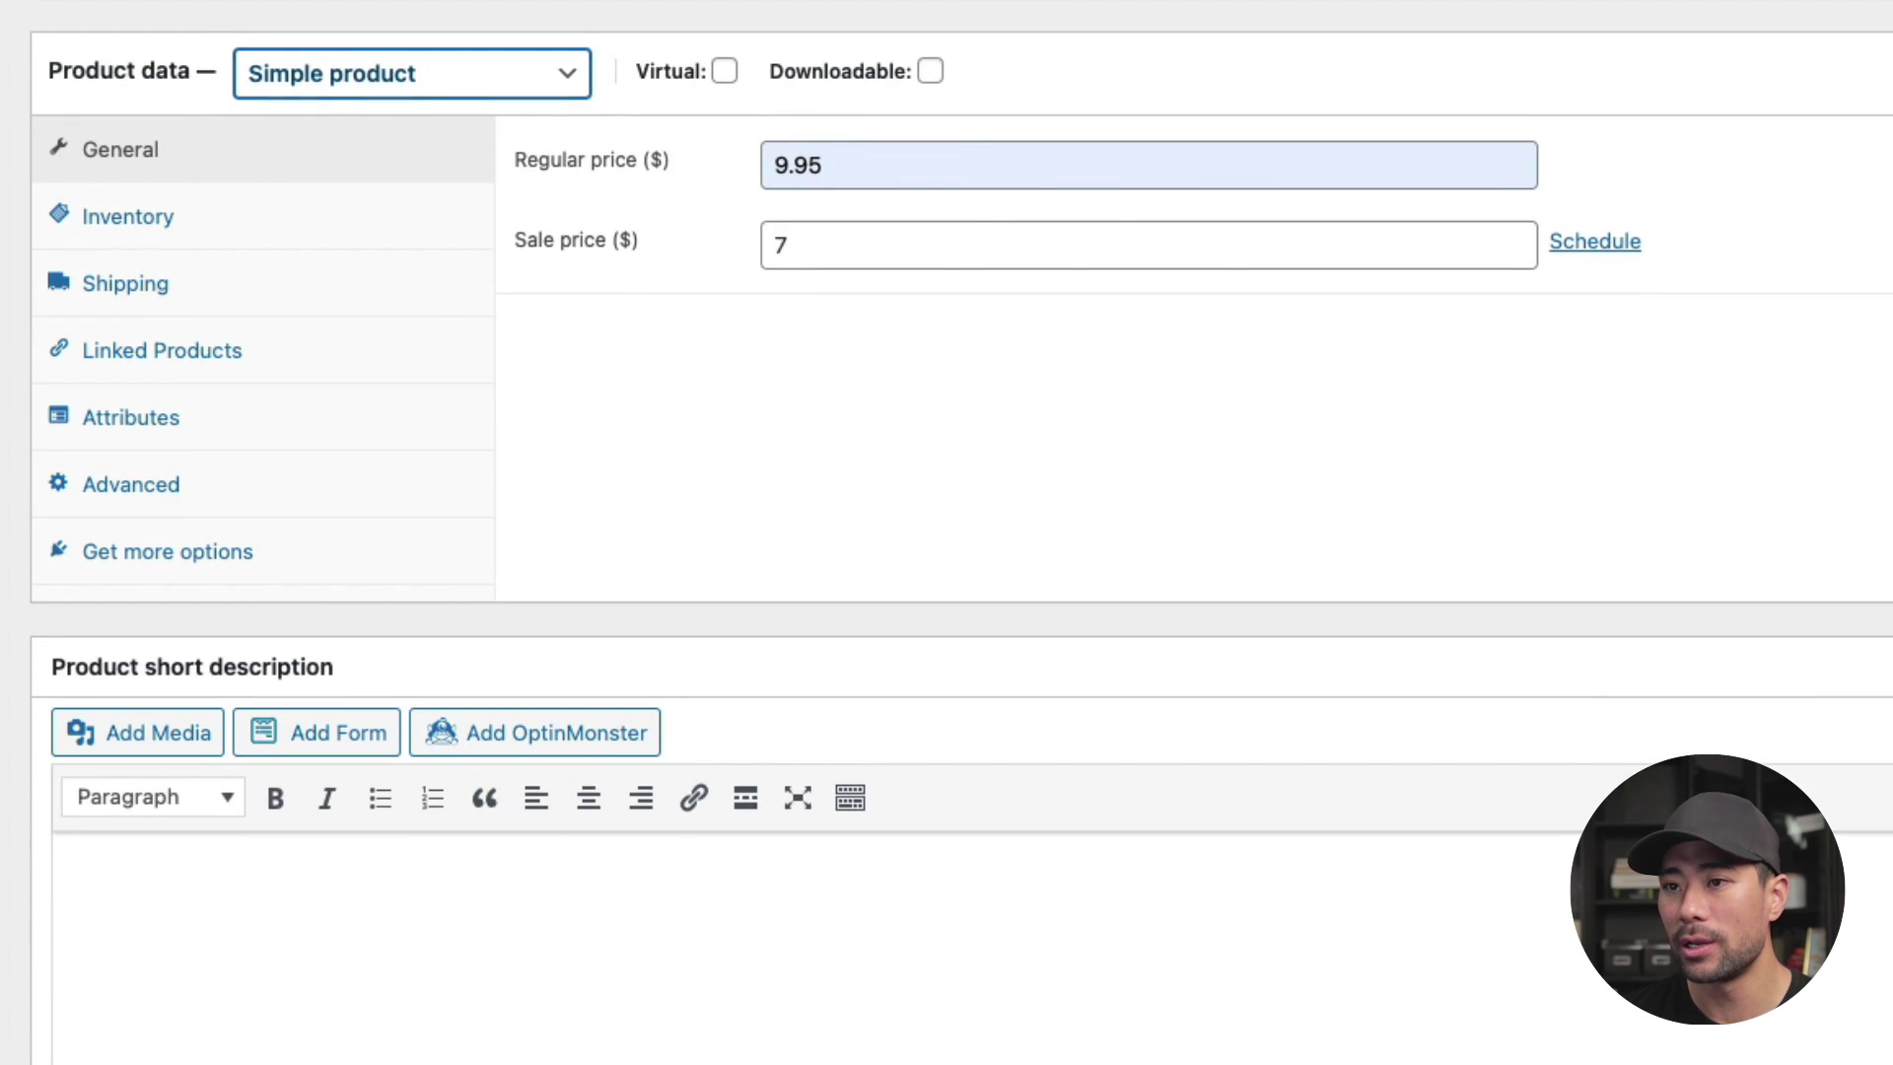
pyautogui.click(352, 89)
pyautogui.click(443, 74)
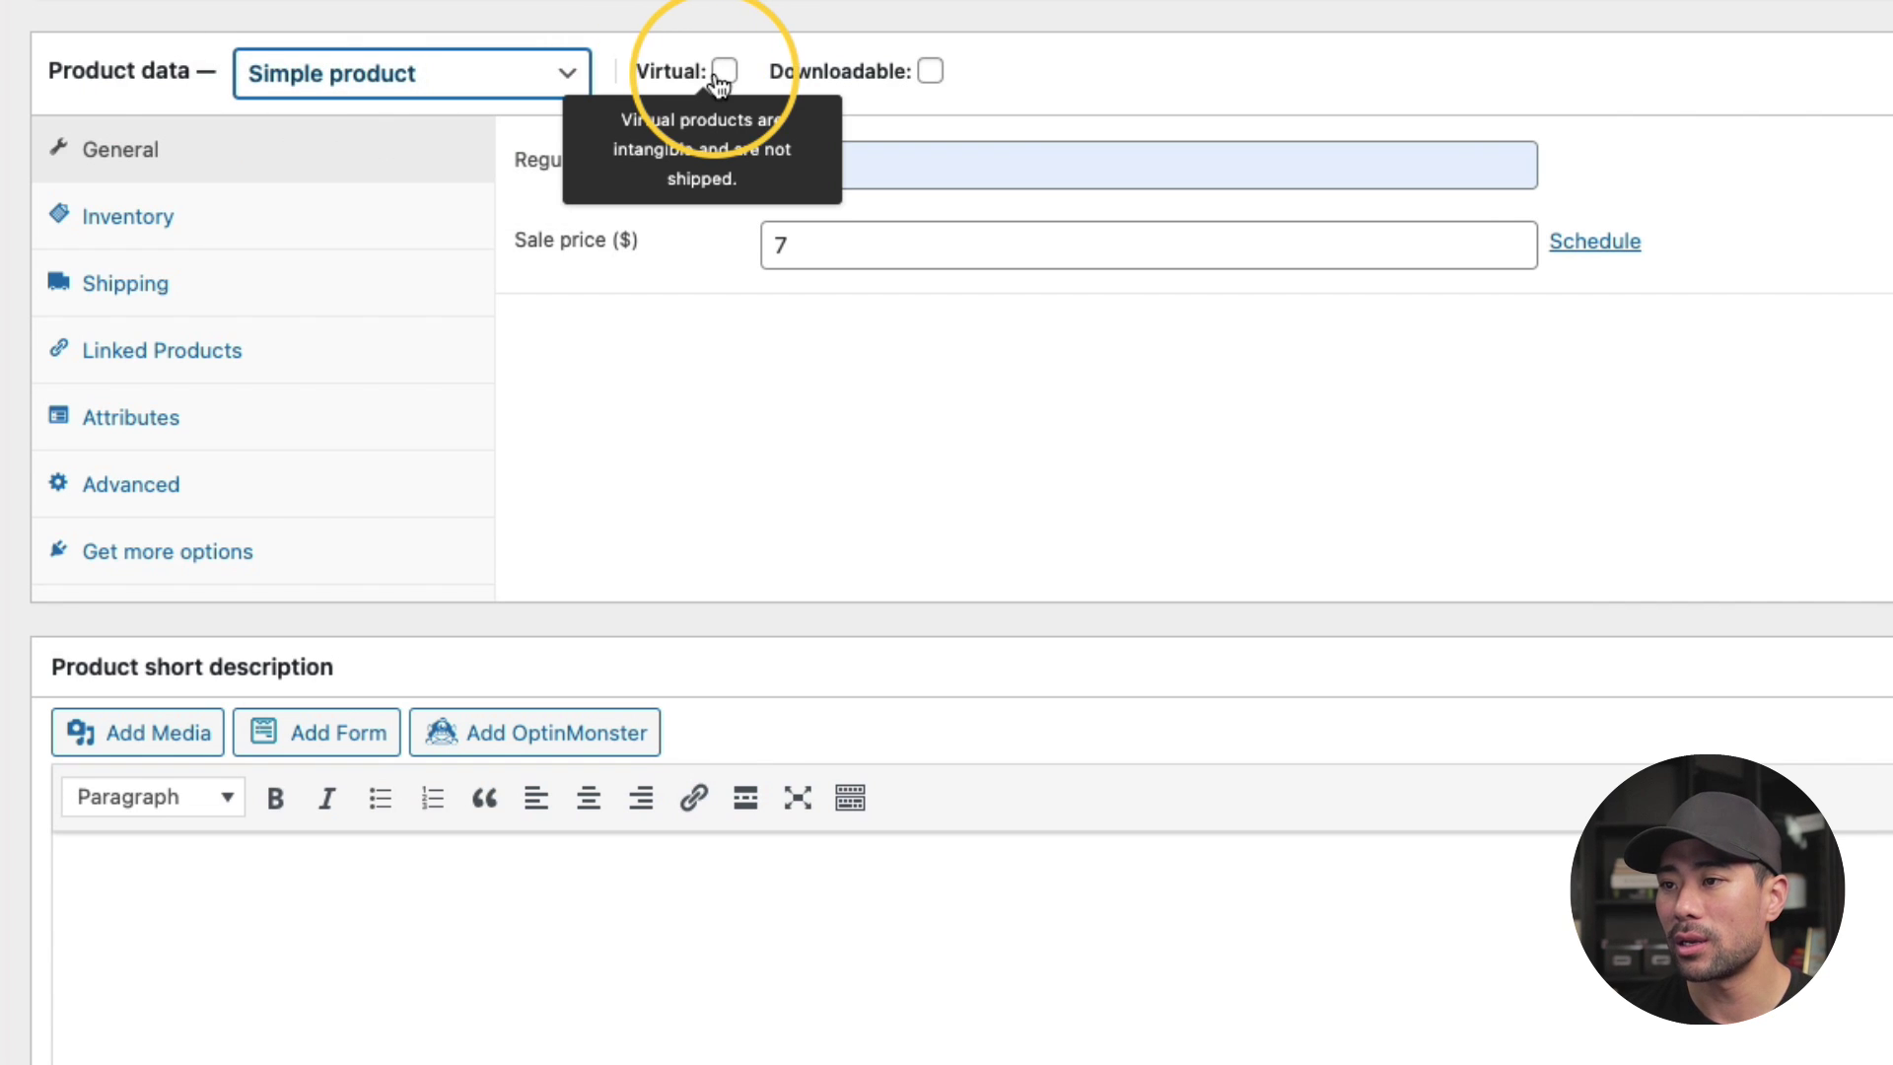
pyautogui.click(725, 73)
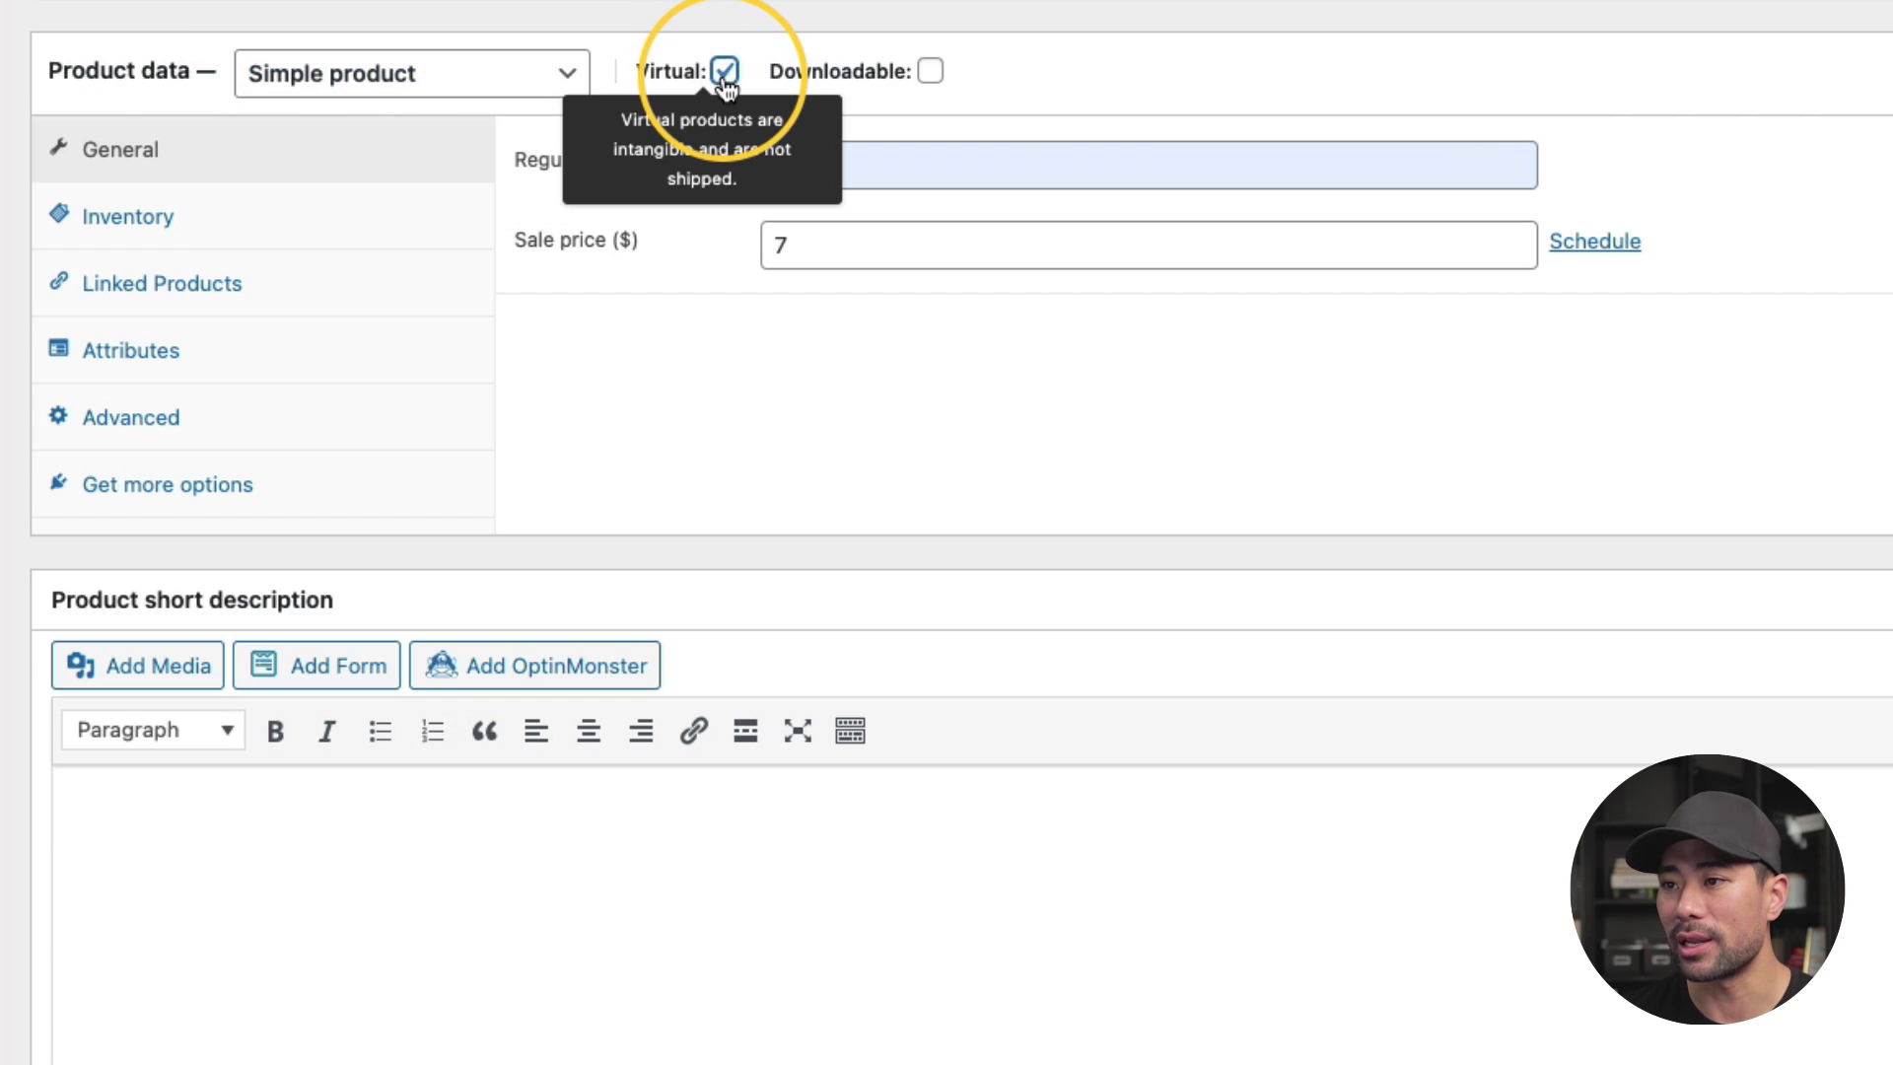
pyautogui.click(930, 73)
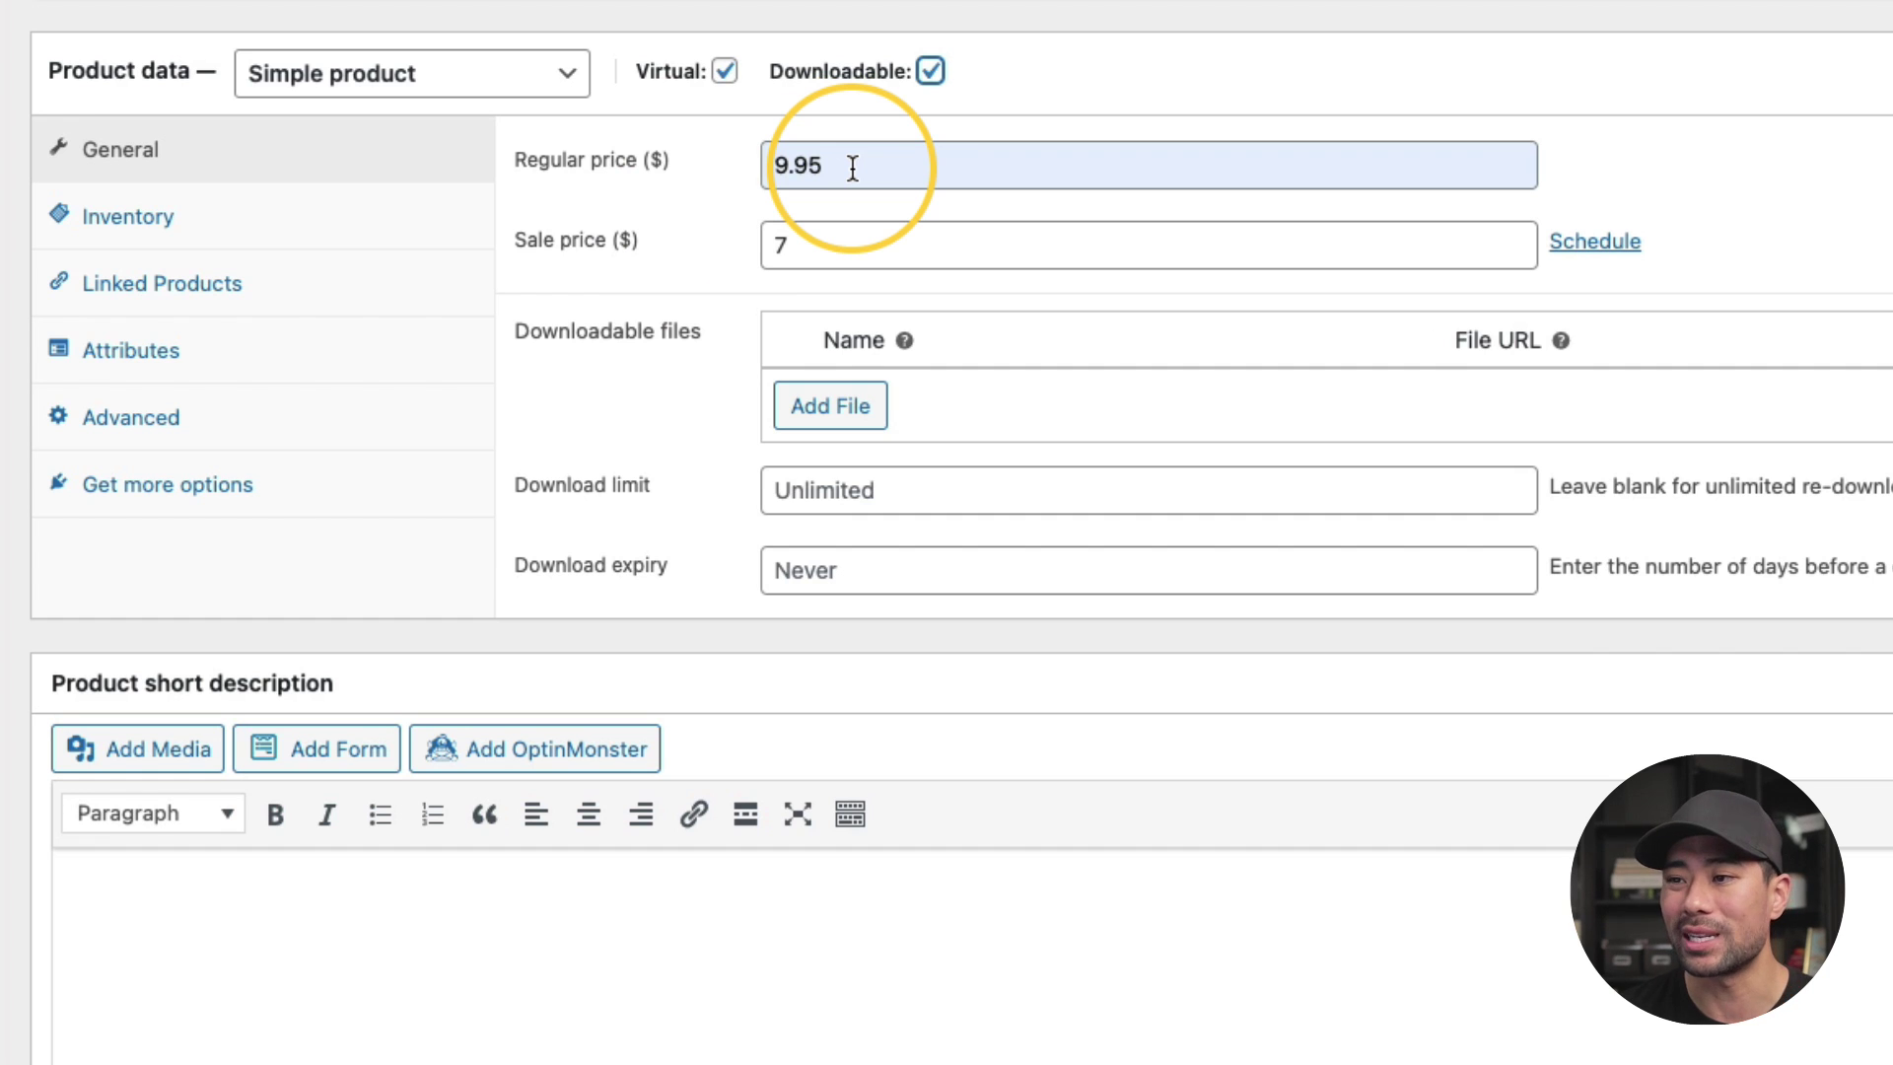
# Clear the product's sale price and keep only the regular price of 9.95
pyautogui.click(852, 168)
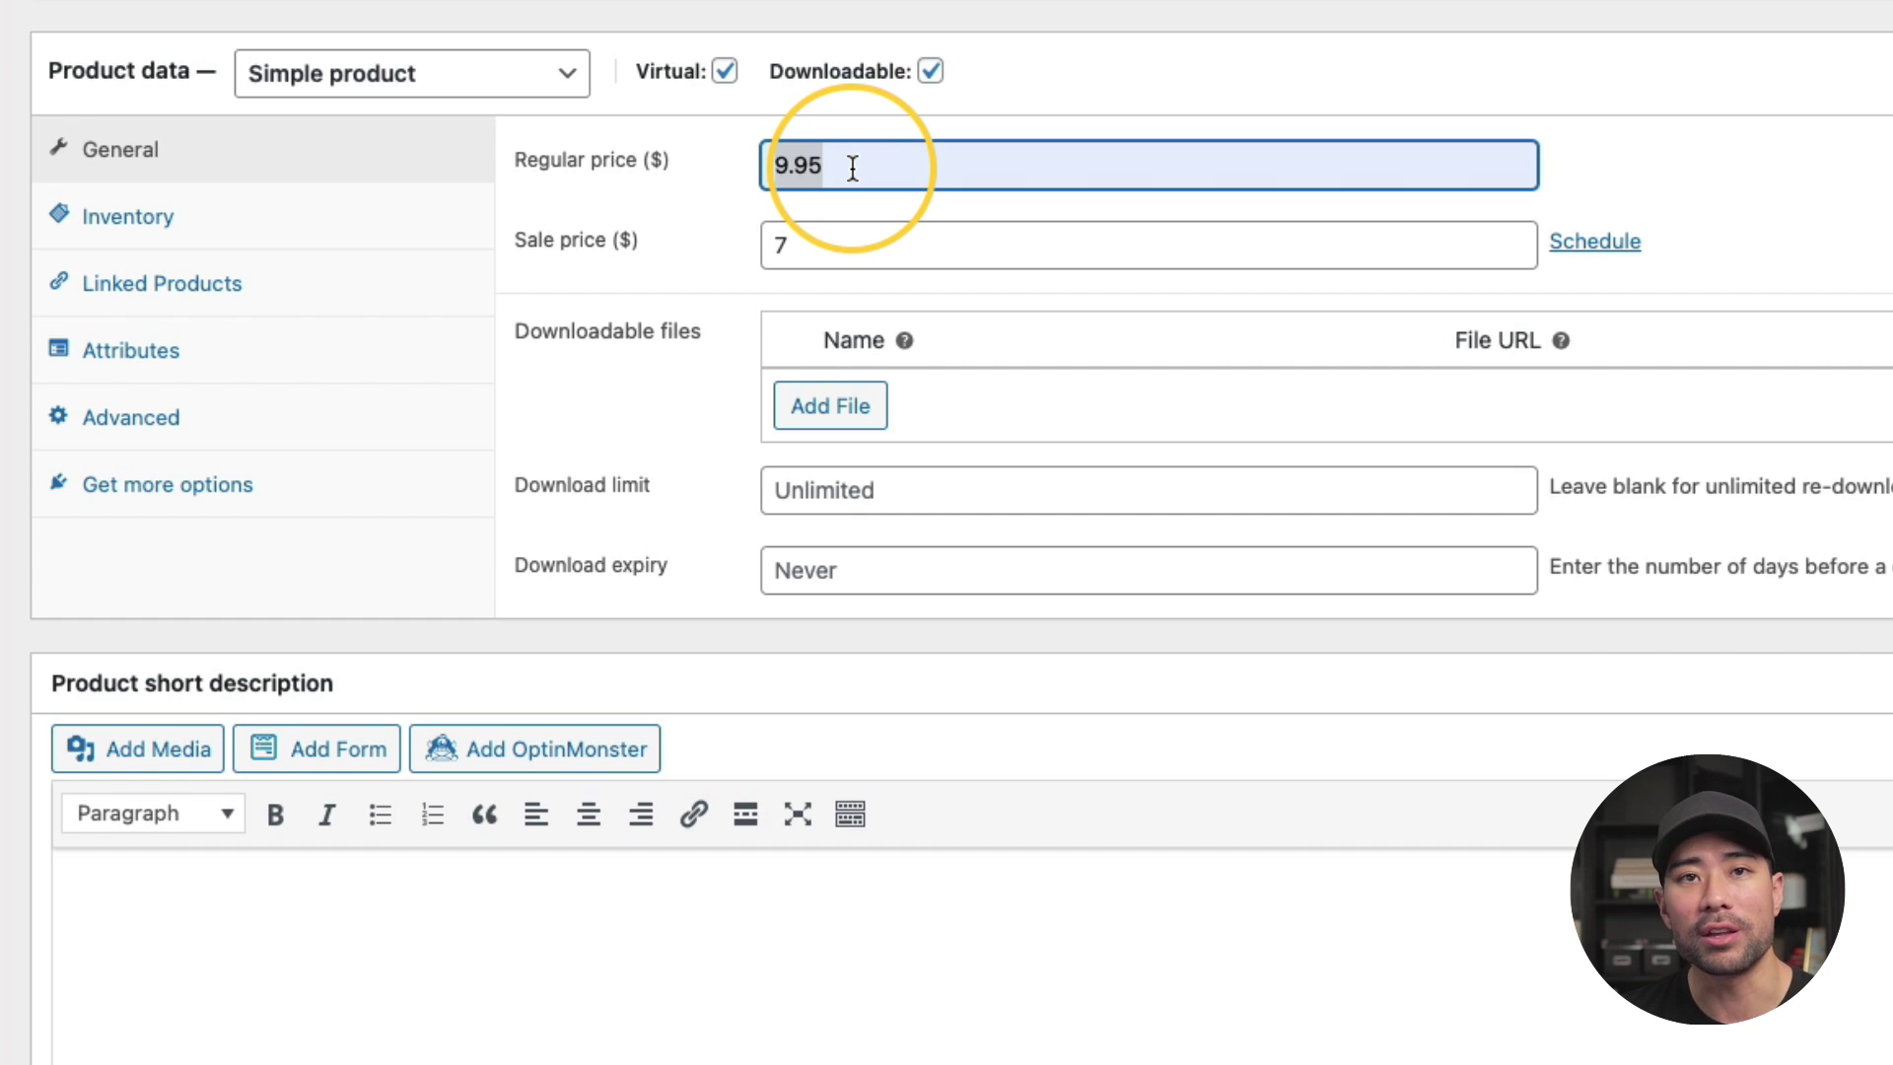
pyautogui.click(825, 249)
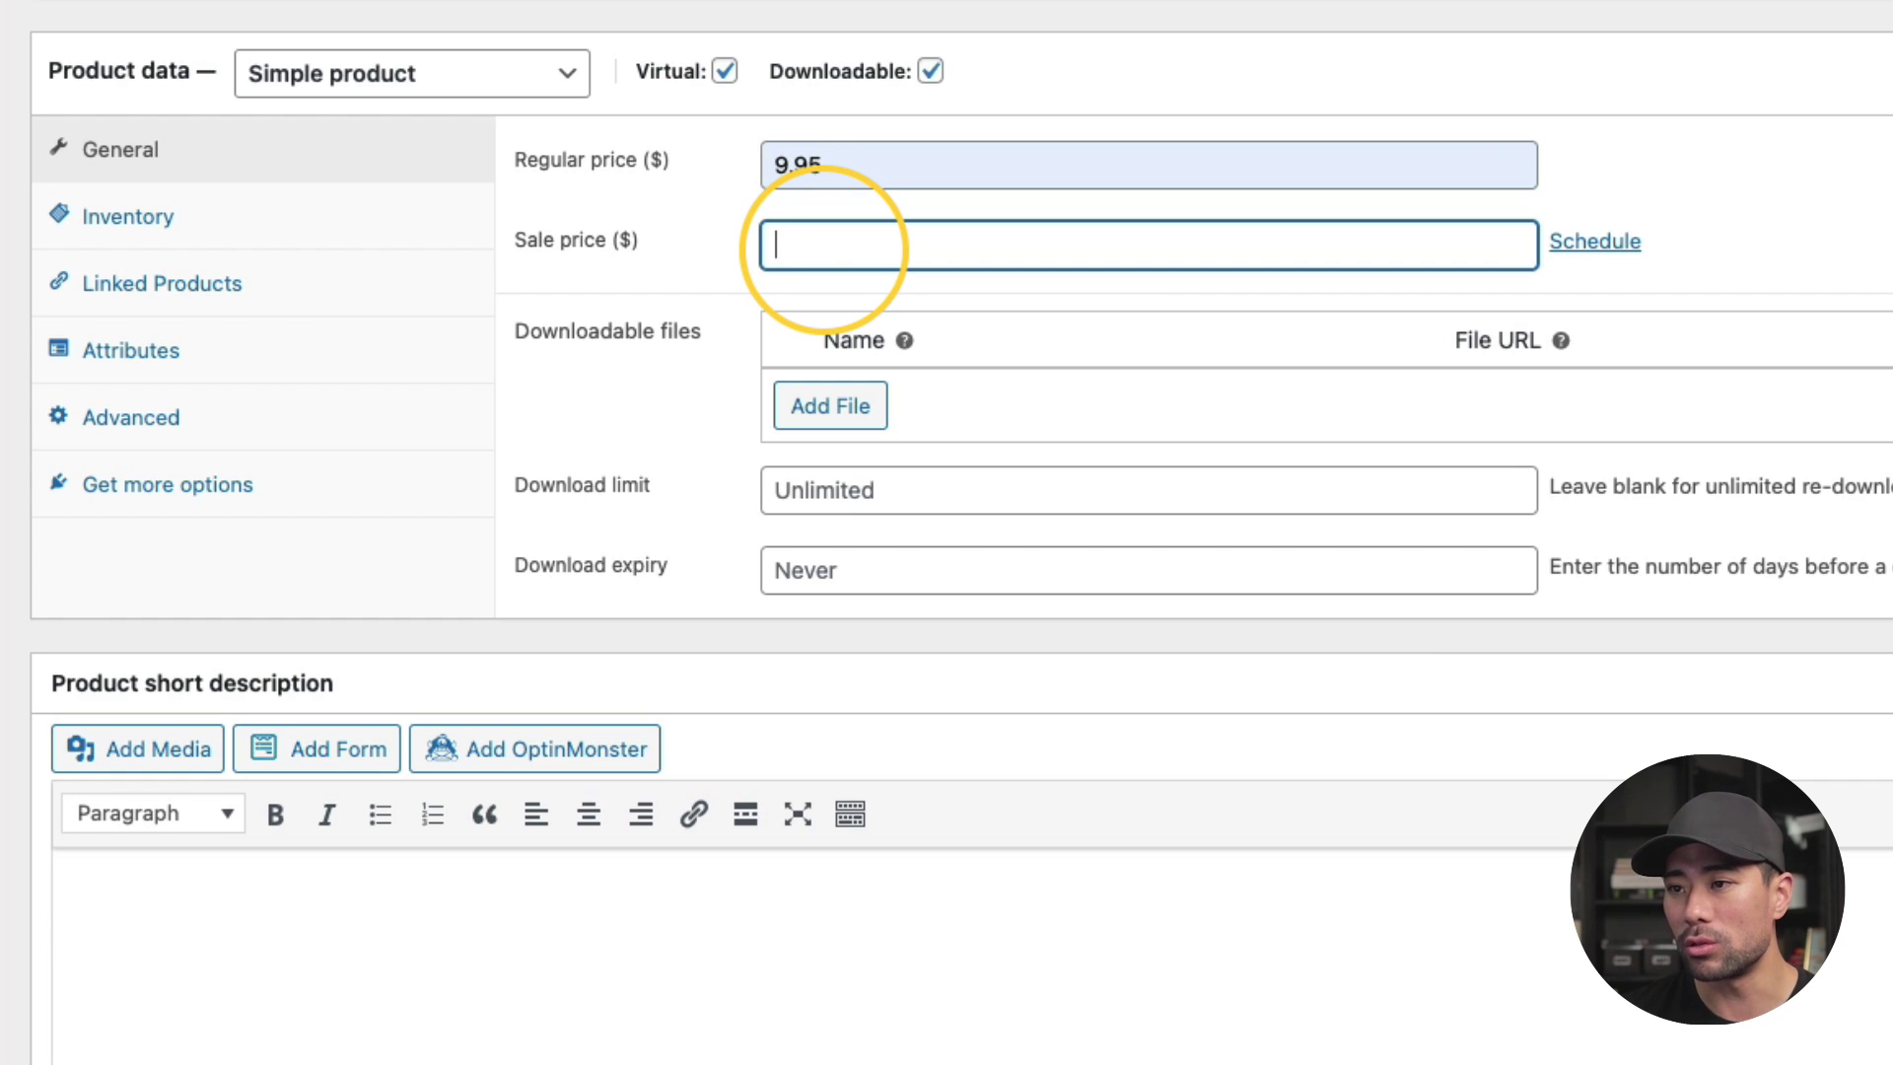
pyautogui.click(667, 208)
pyautogui.click(774, 245)
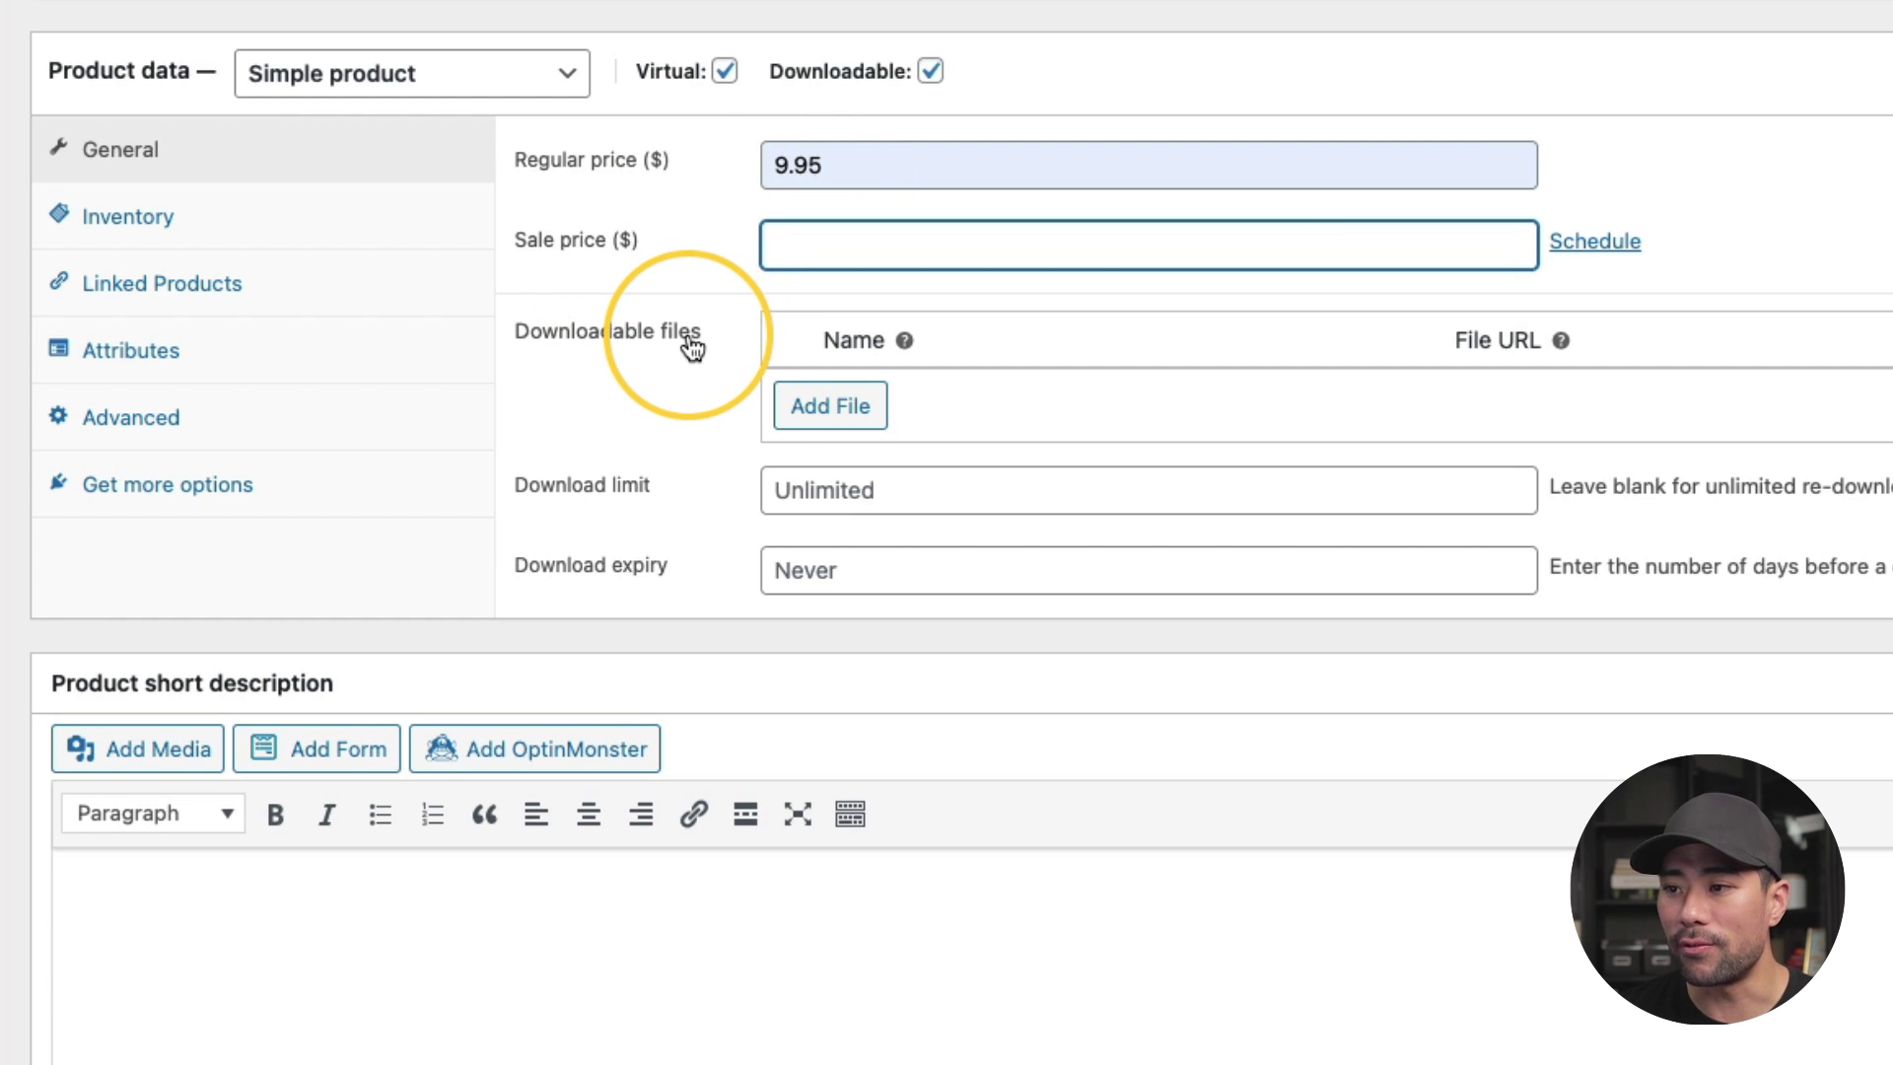
# Add a downloadable file named "Ebook" and attach Mindfulness.pdf from the Mindfulness folder as its file URL
pyautogui.click(813, 418)
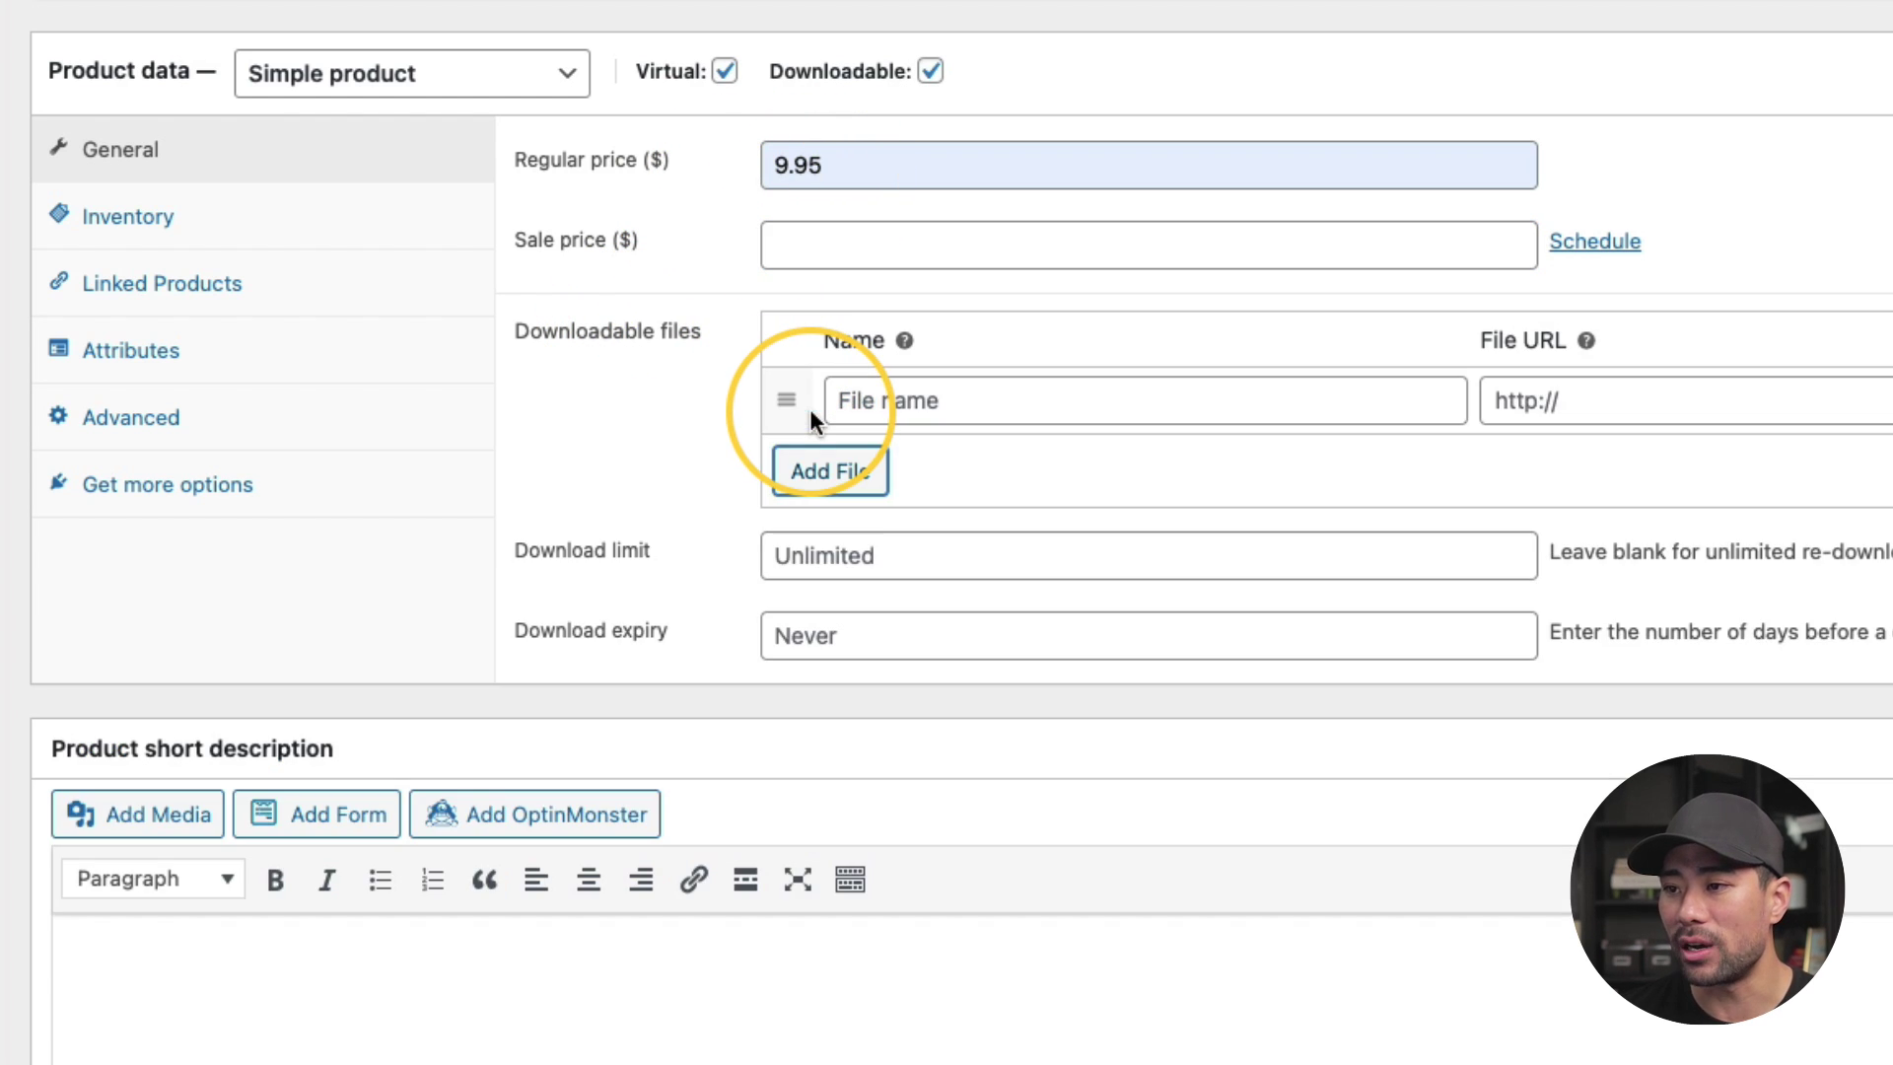
pyautogui.click(1153, 408)
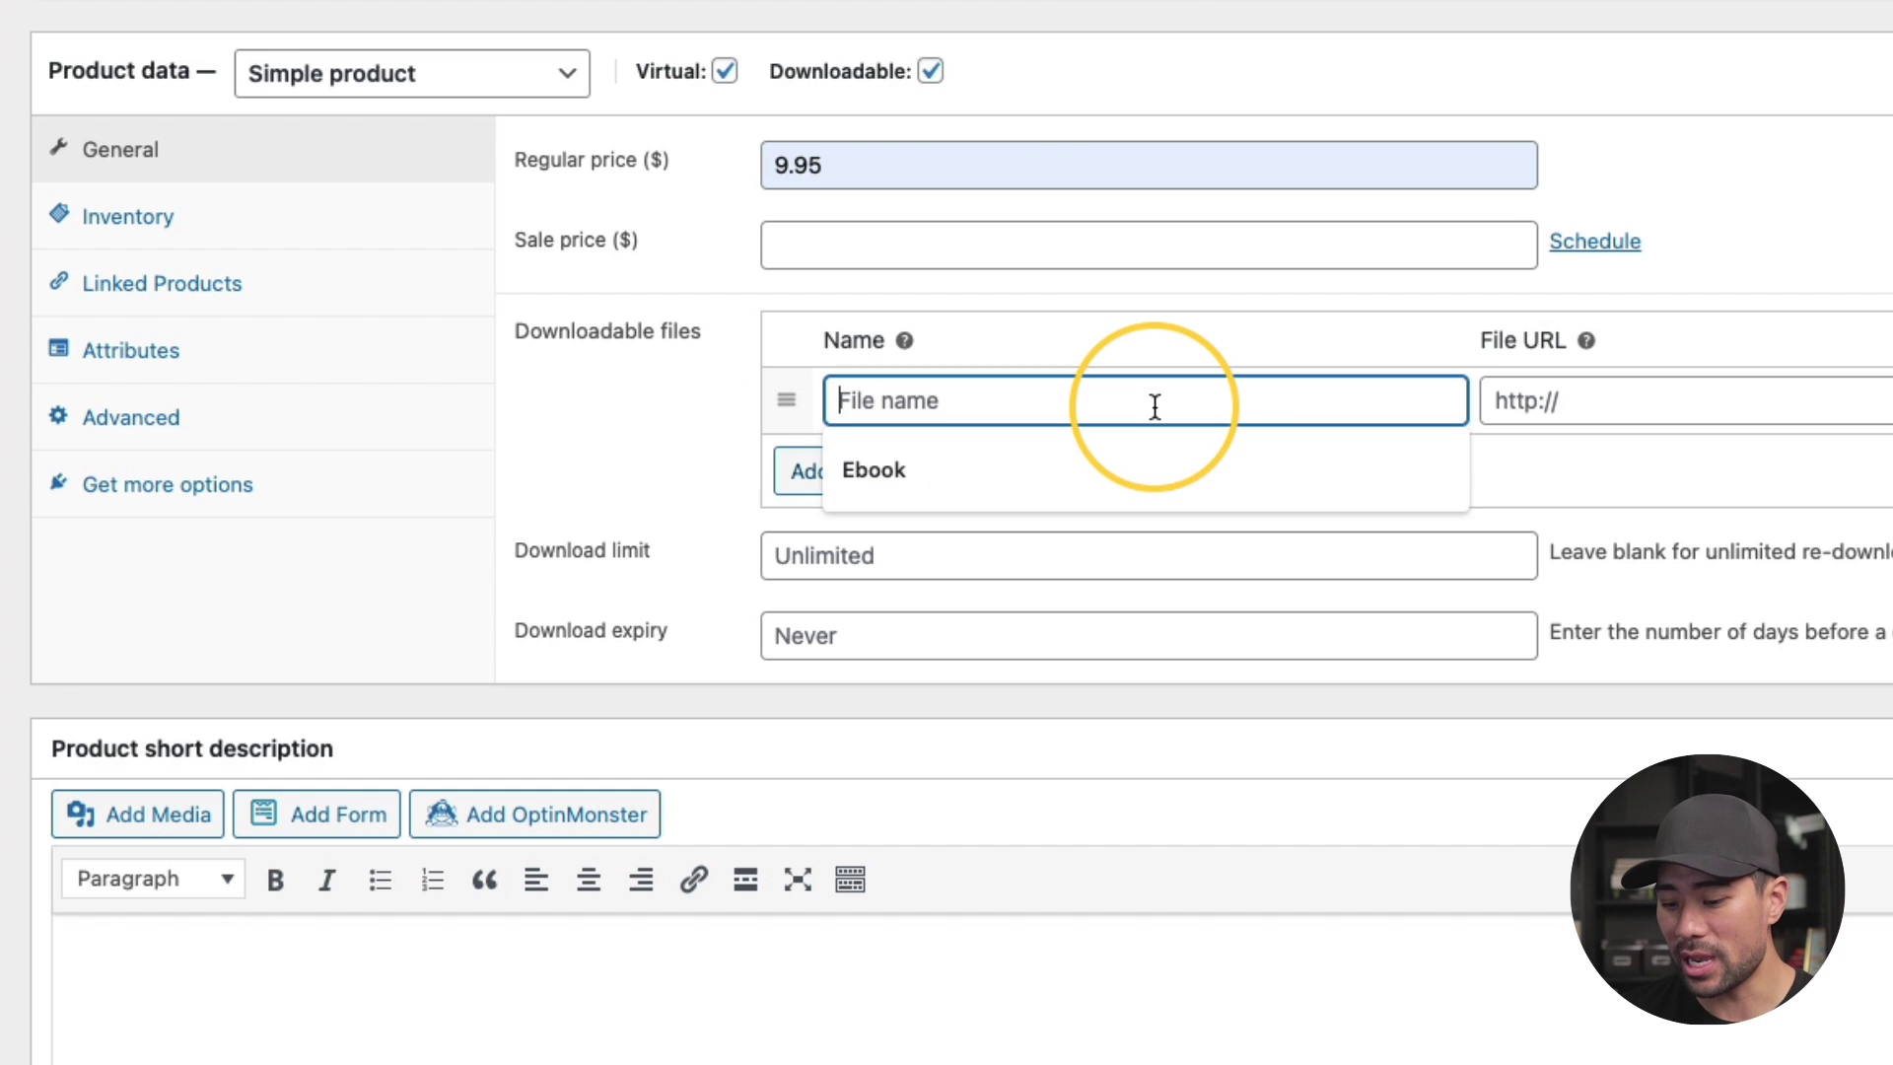
pyautogui.write('Ebook')
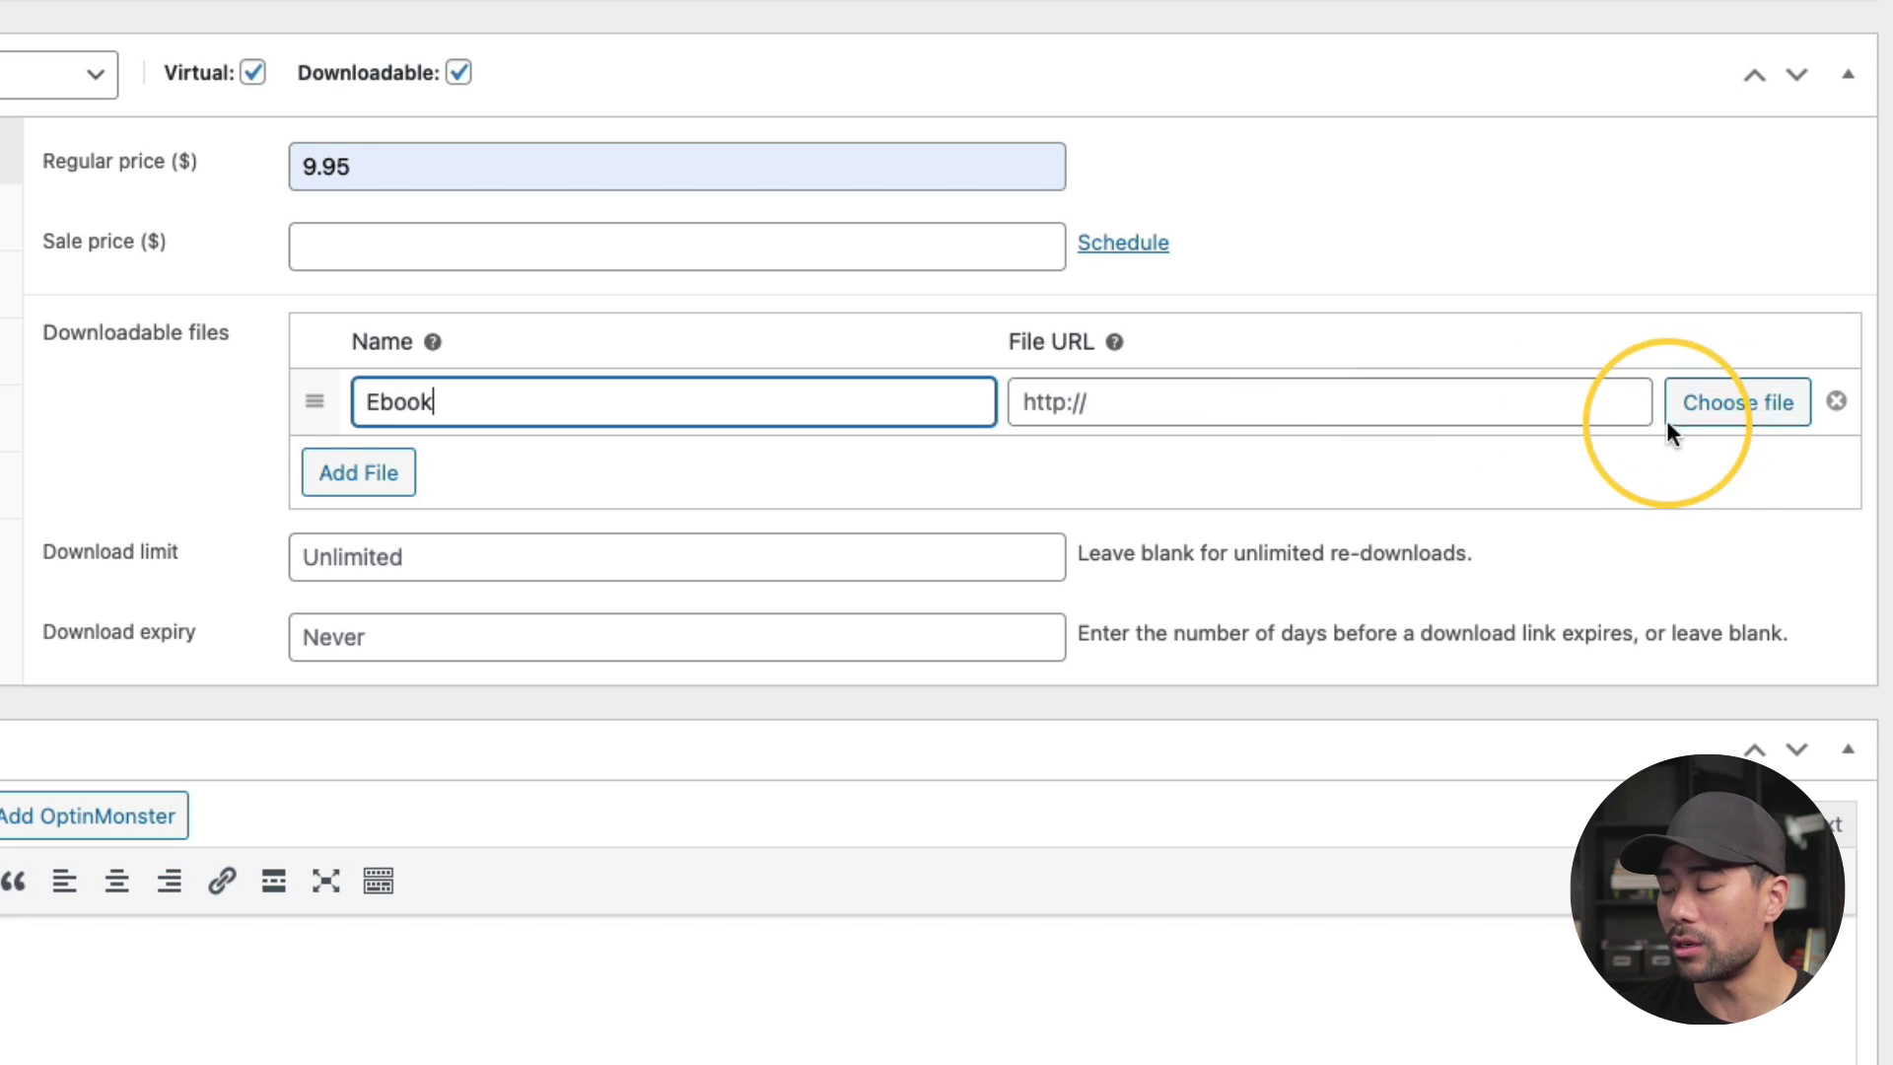
pyautogui.click(1733, 425)
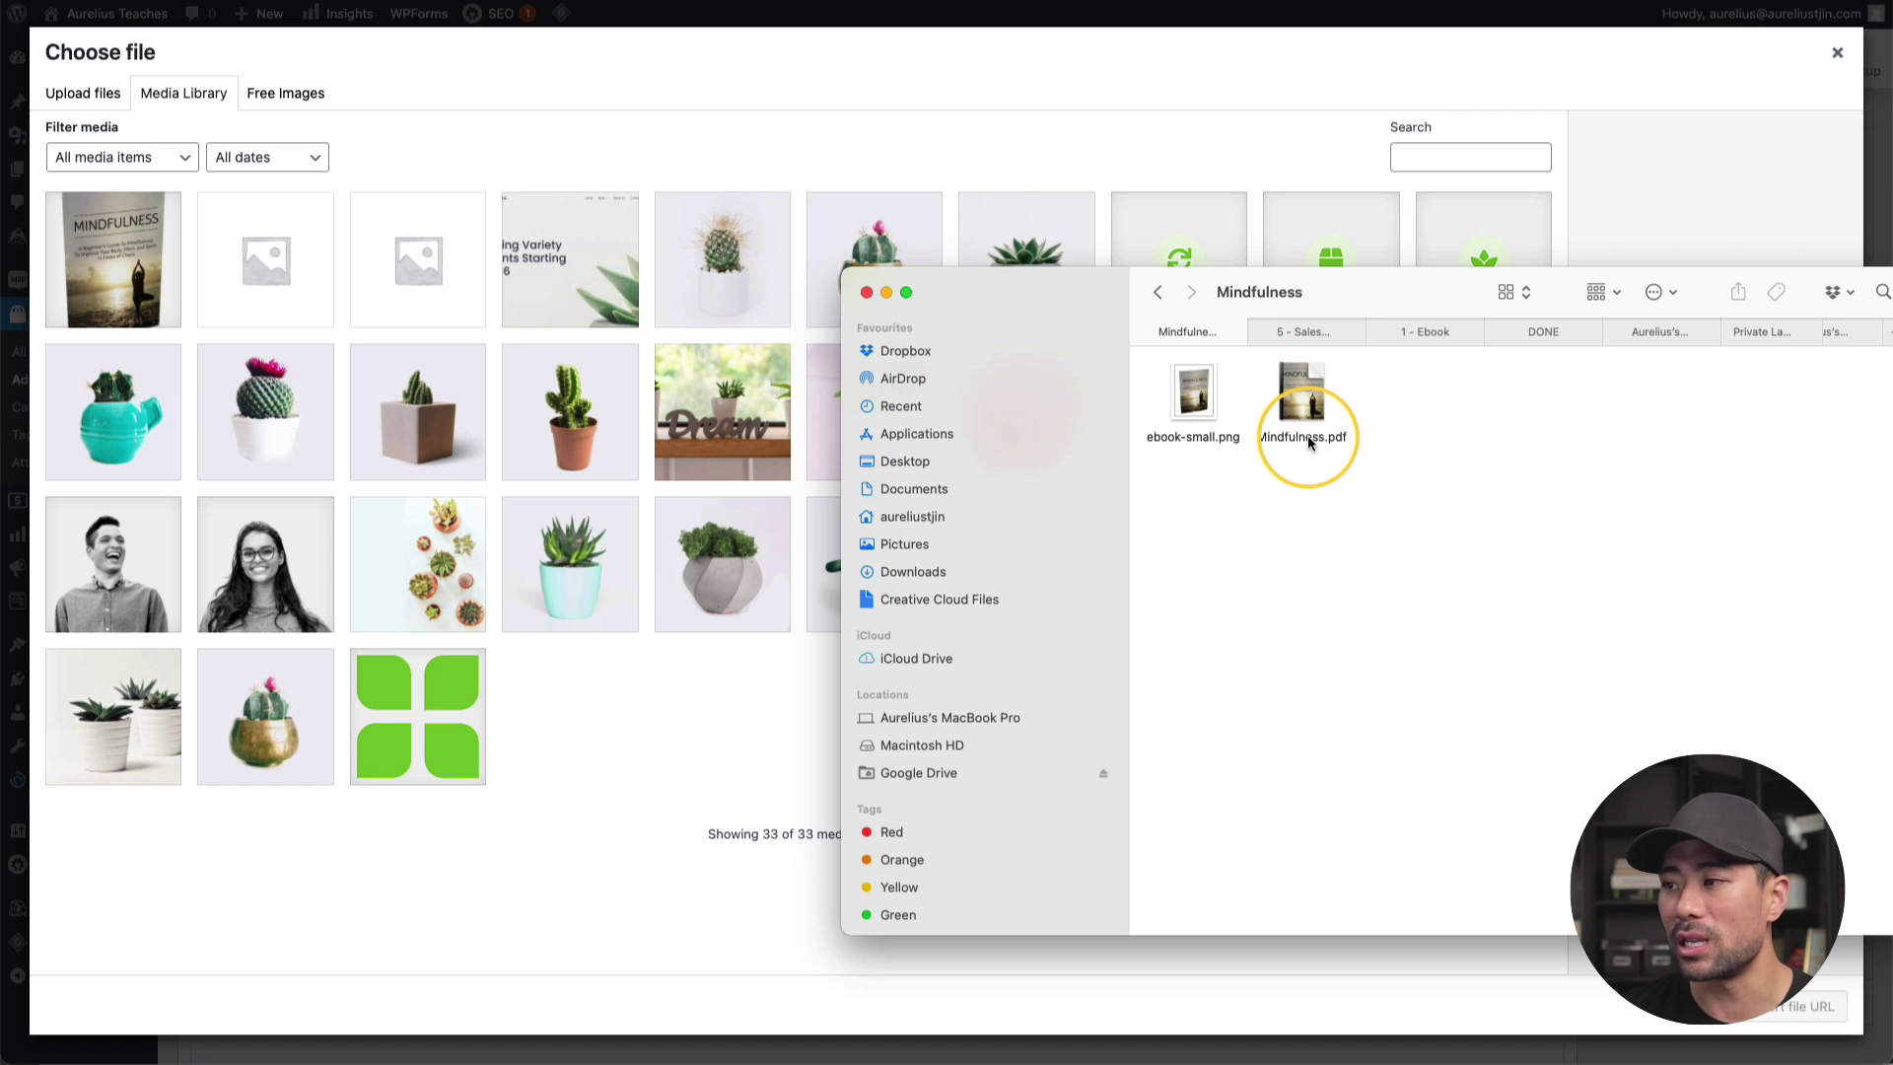
pyautogui.click(1304, 413)
pyautogui.moveTo(1322, 401); pyautogui.dragTo(582, 414)
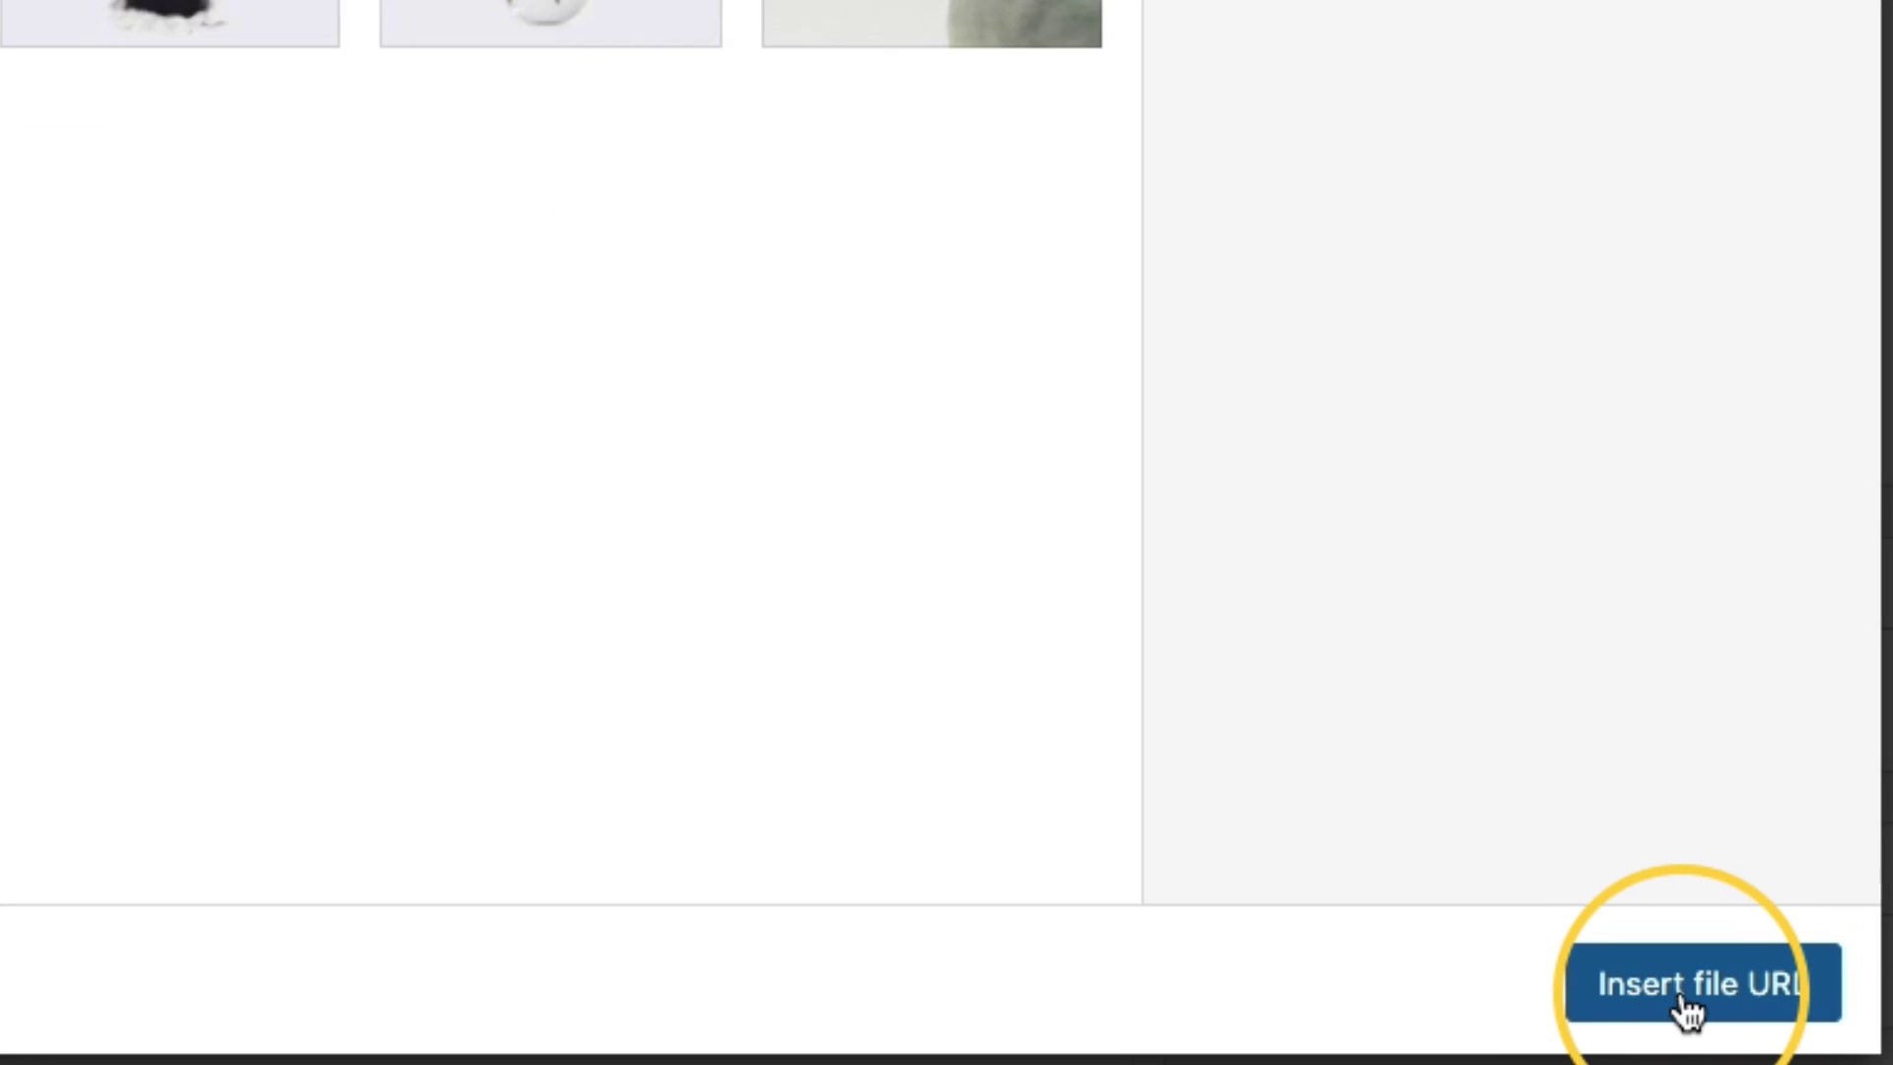
pyautogui.click(1691, 1007)
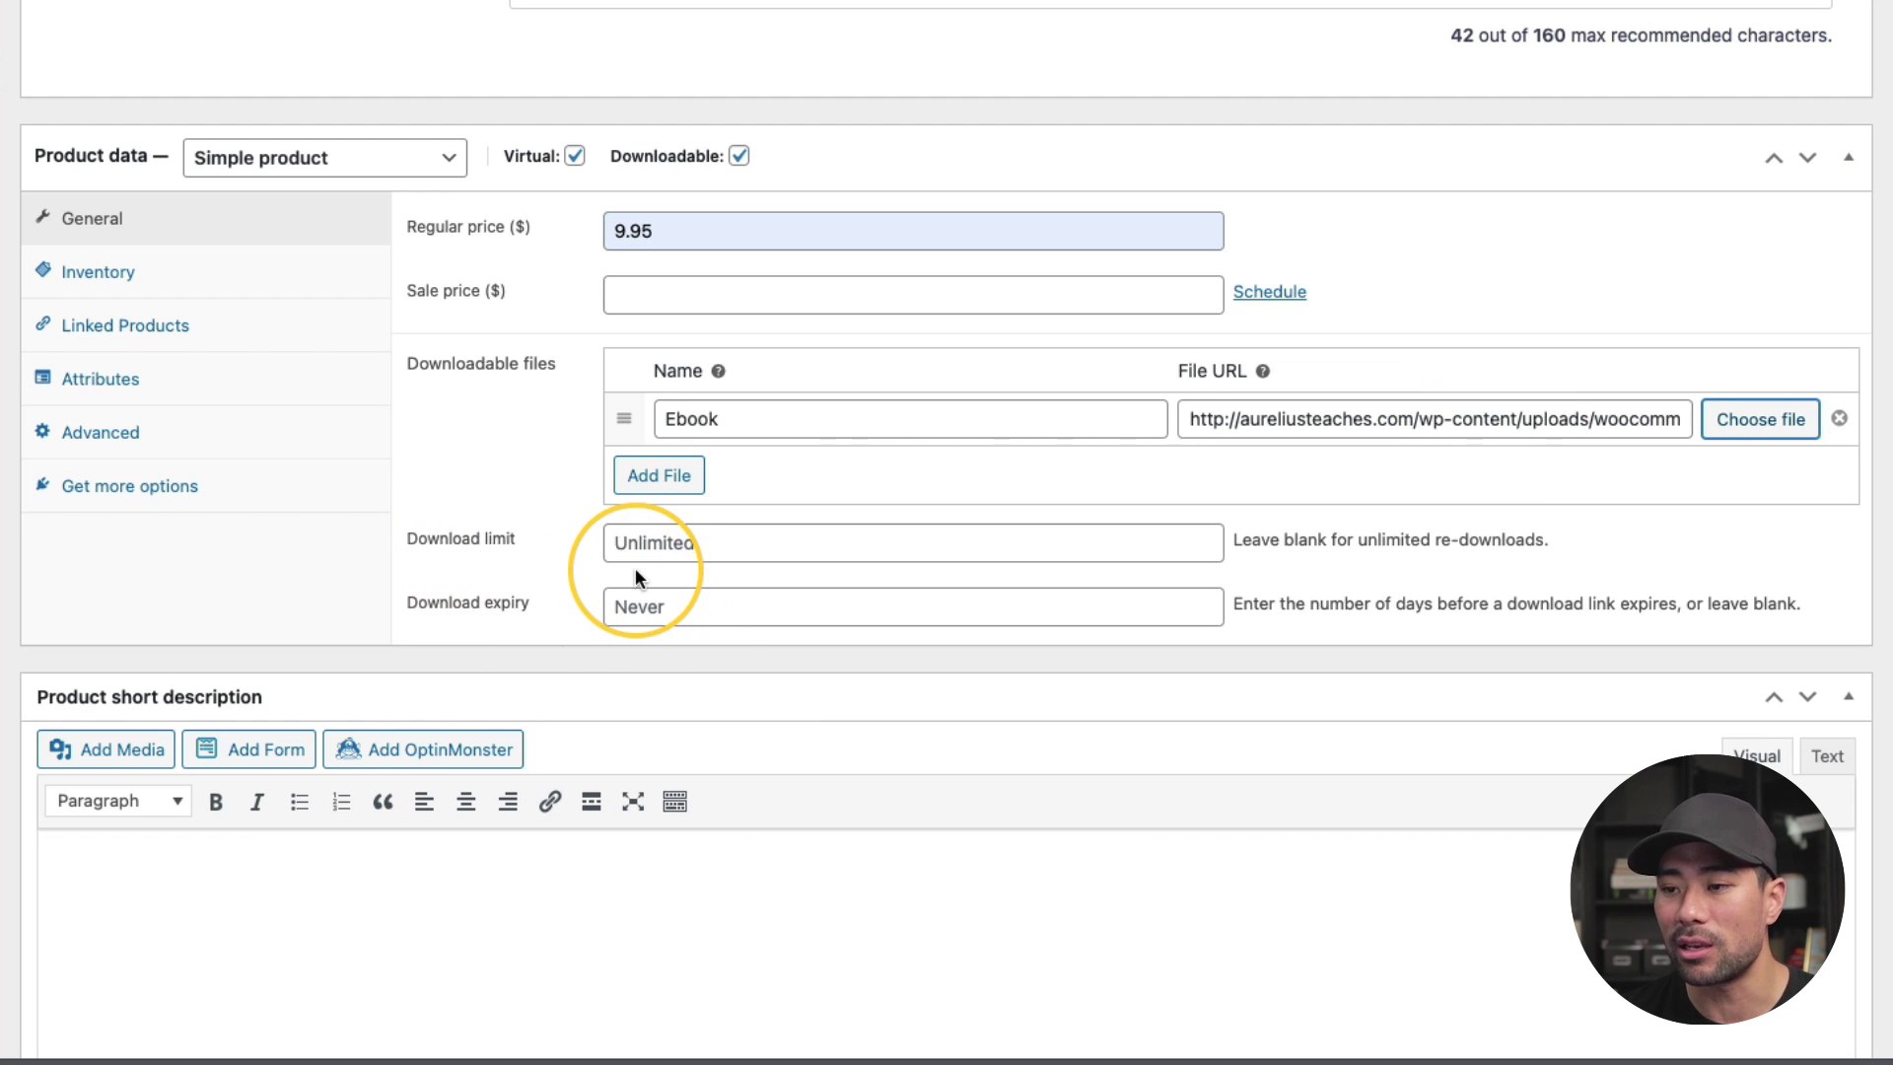
# Look over the product's inventory settings, its upsell and cross-sell options and the short description area
pyautogui.click(177, 275)
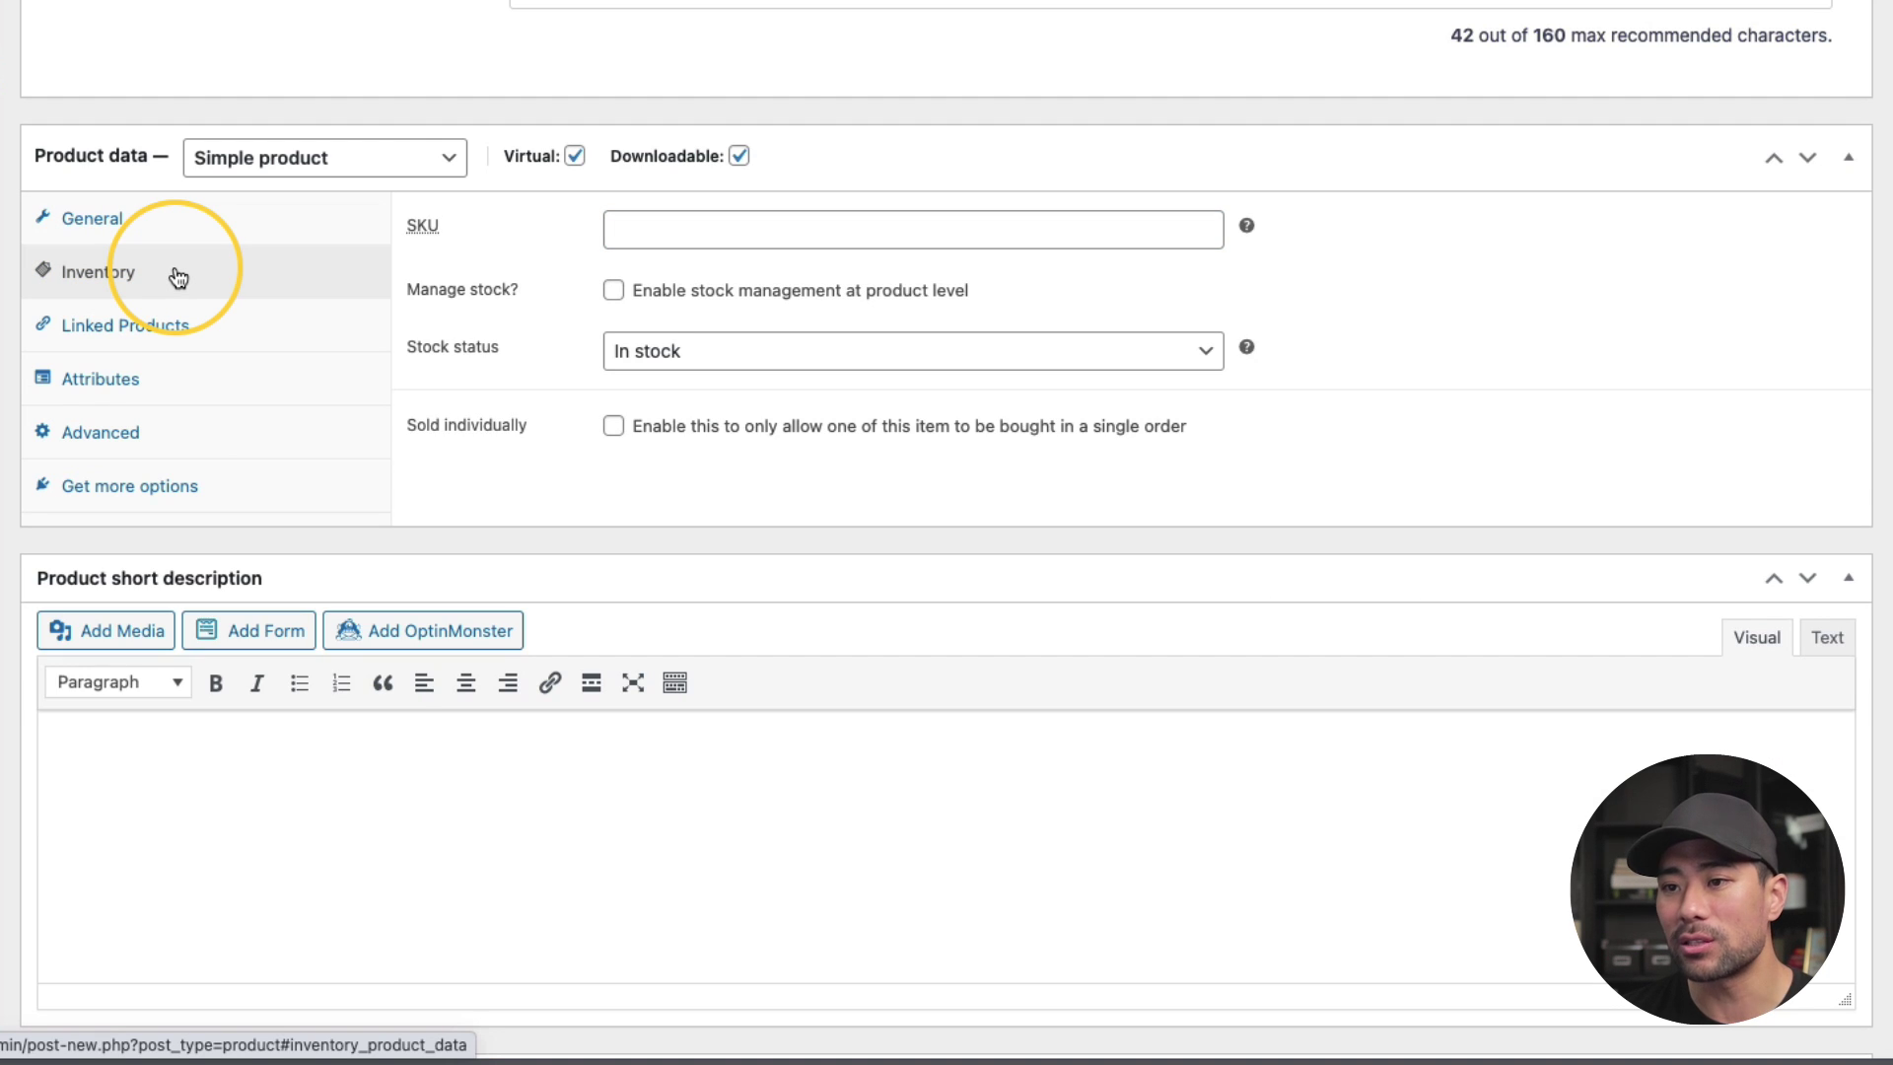
pyautogui.click(163, 324)
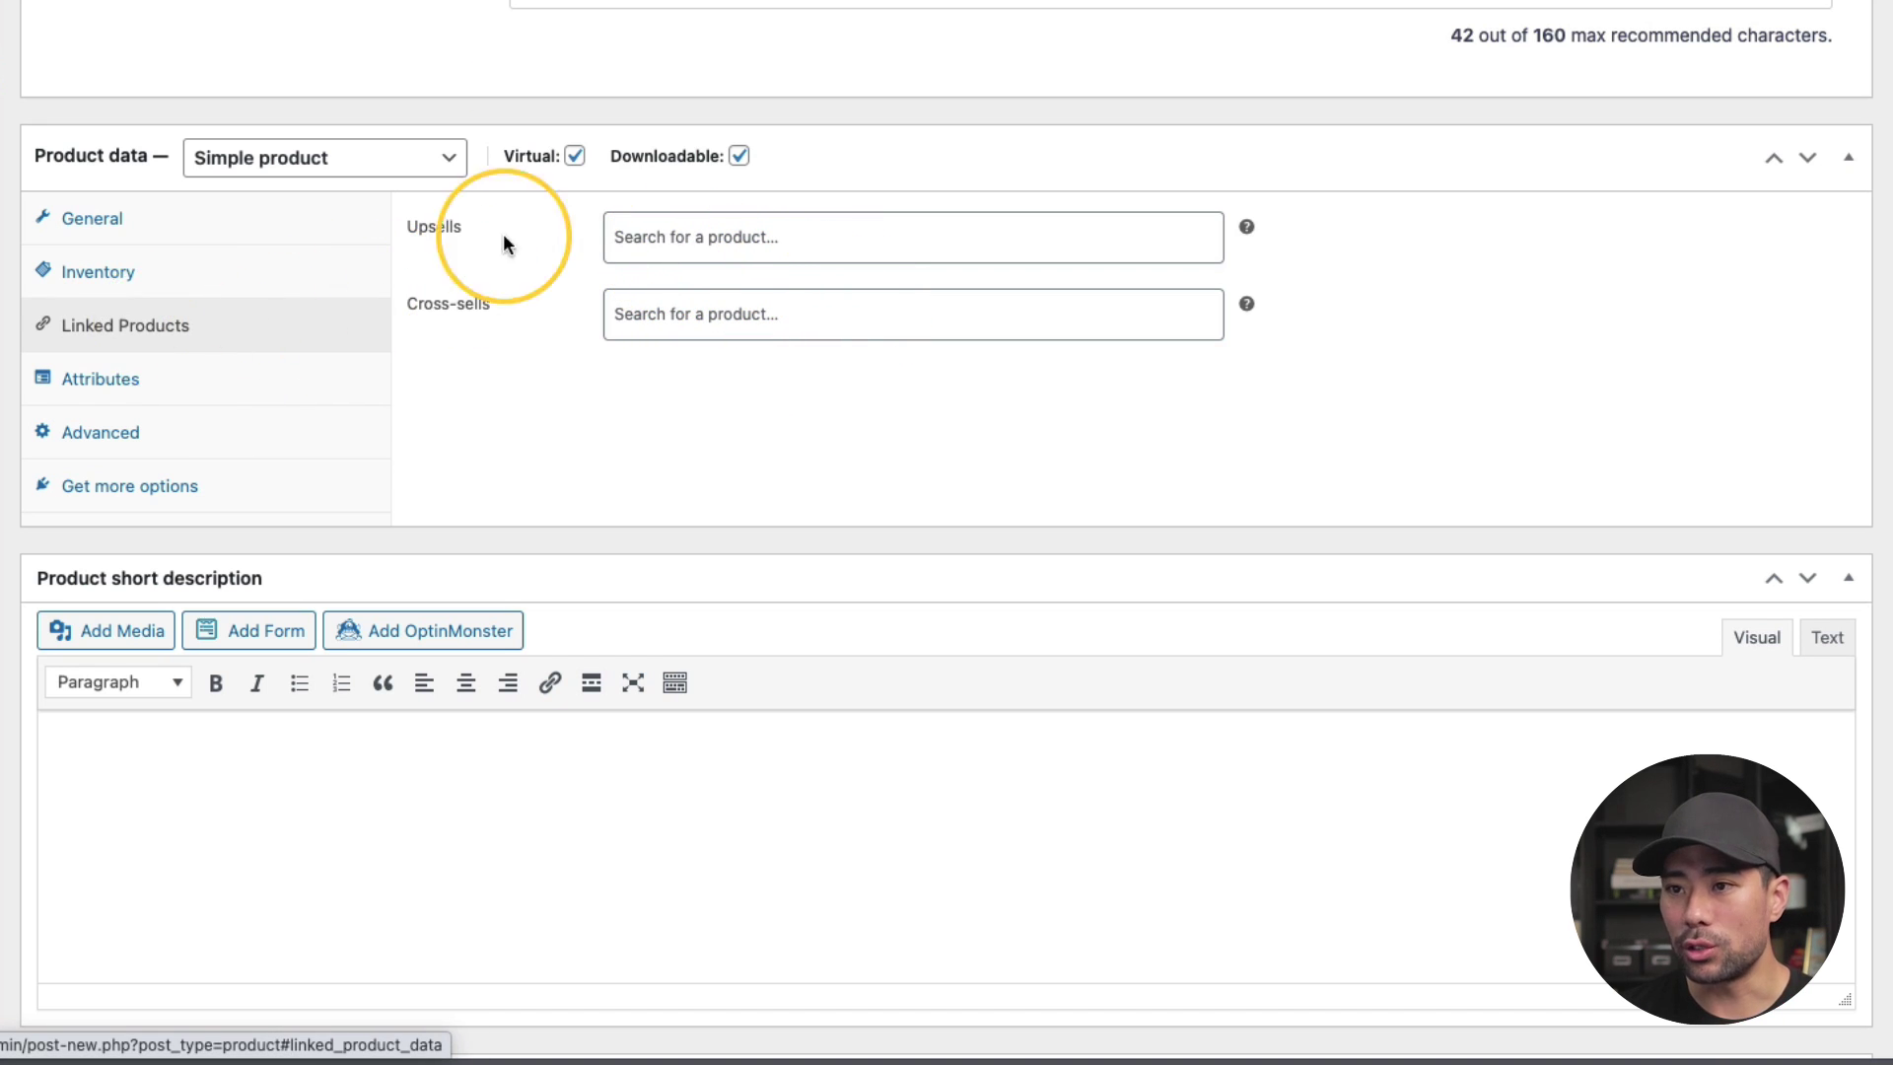
pyautogui.scroll(-5, 609, 411)
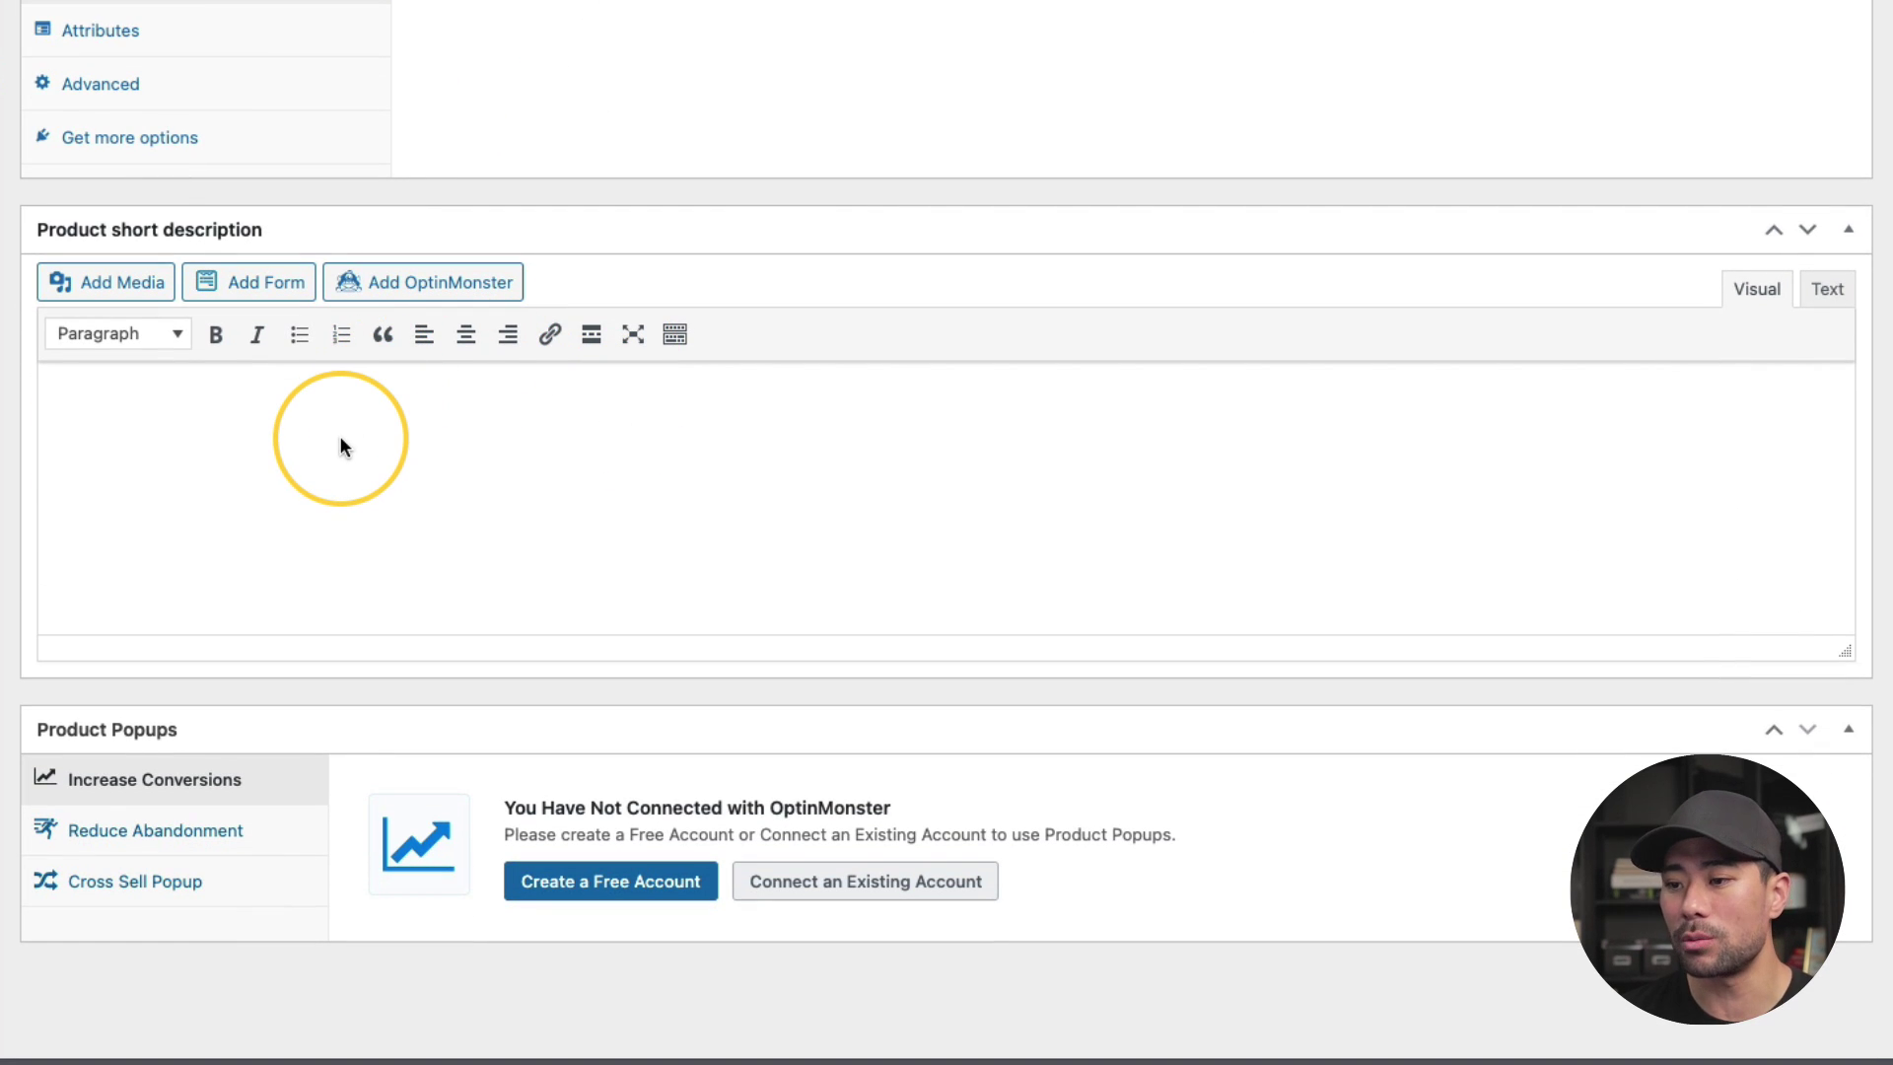
# Create a new product category named "Mindfulness" without a parent and assign it to the product
pyautogui.scroll(20, 470, 503)
pyautogui.scroll(20, 470, 511)
pyautogui.scroll(-10, 1578, 511)
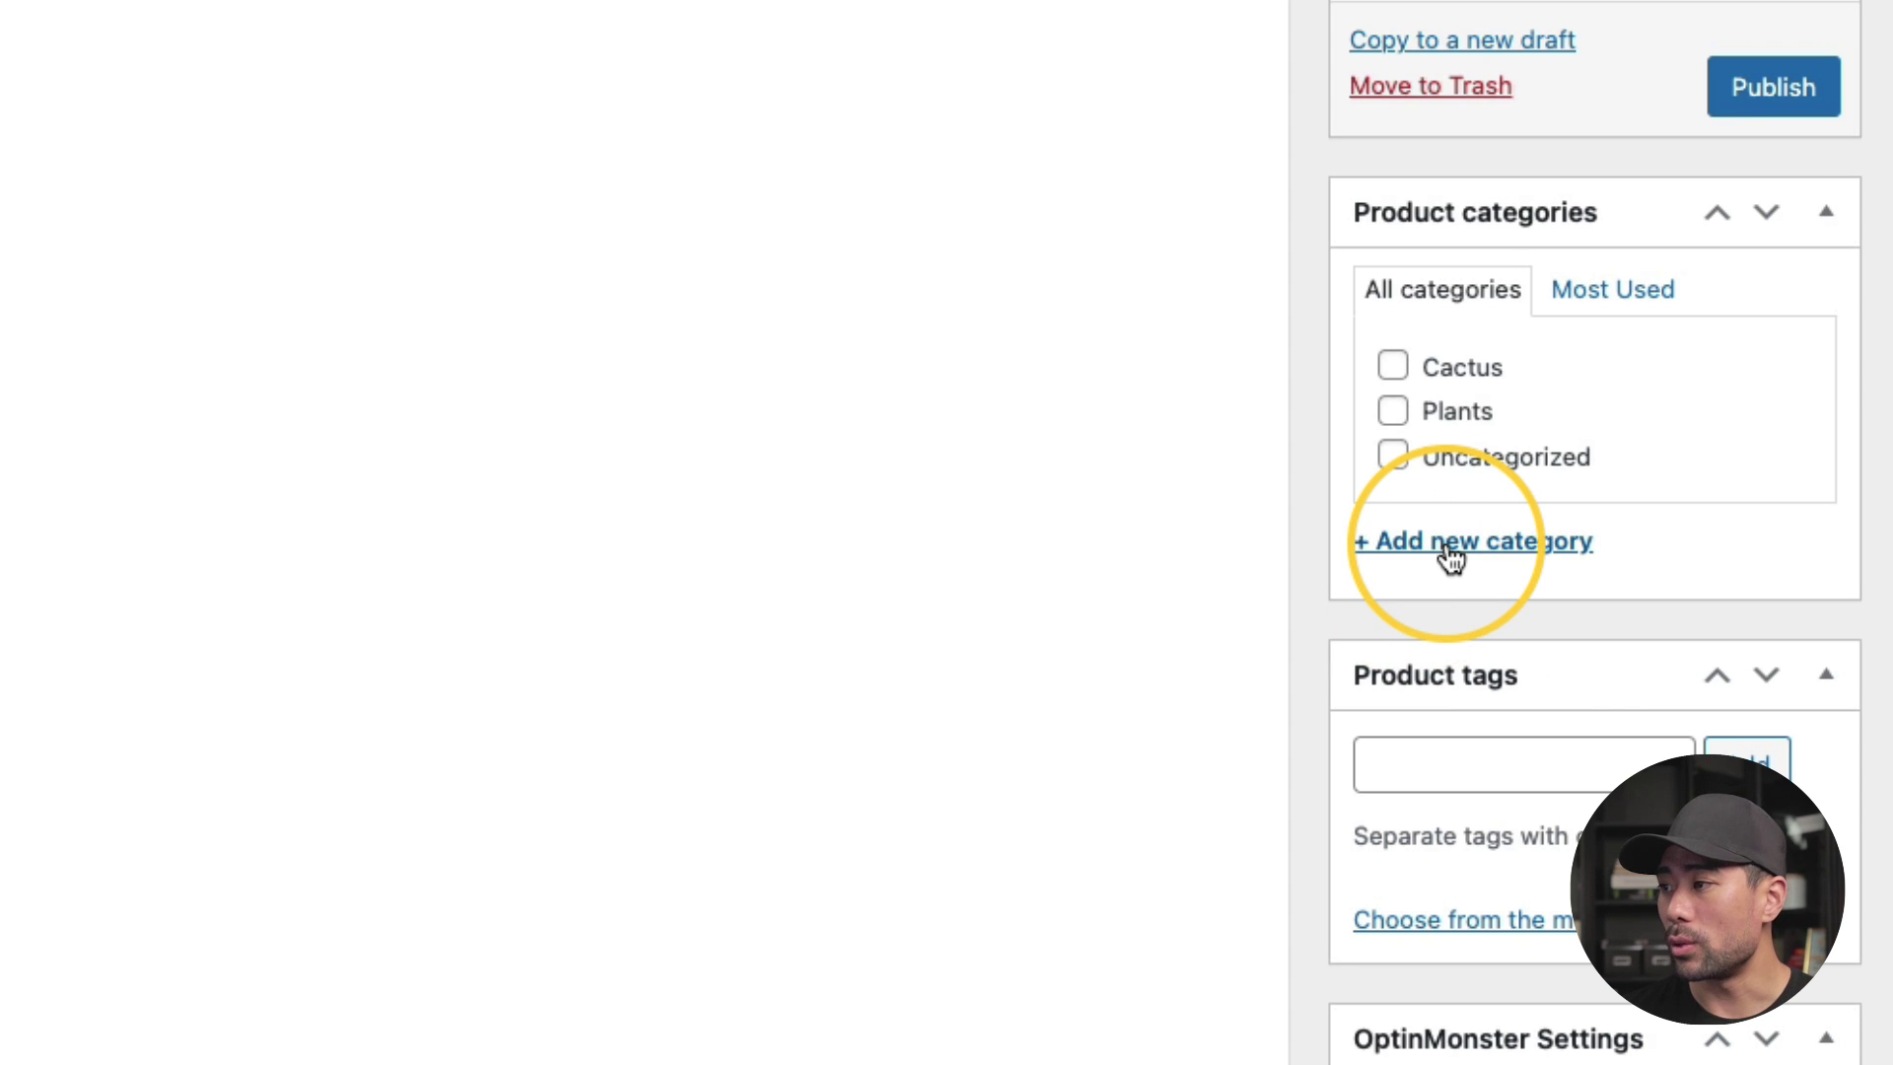
pyautogui.click(1450, 558)
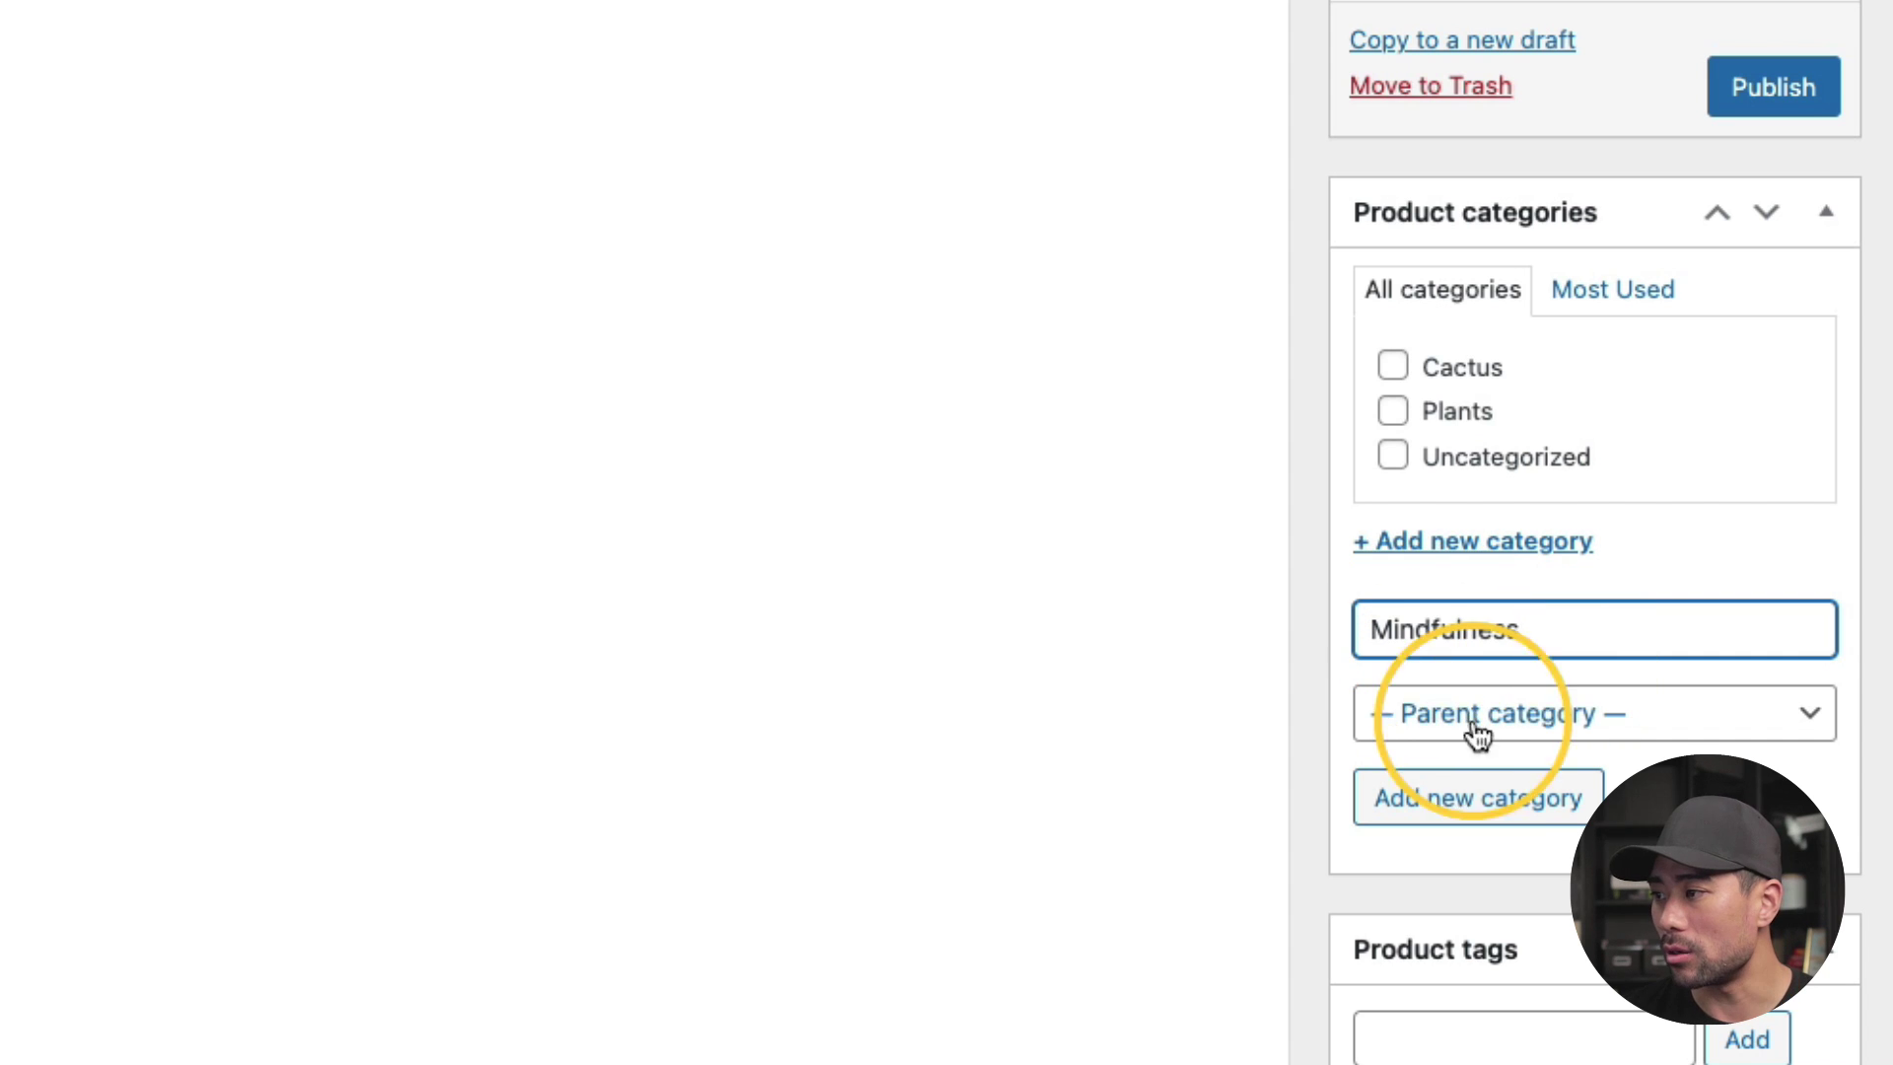
pyautogui.click(1458, 827)
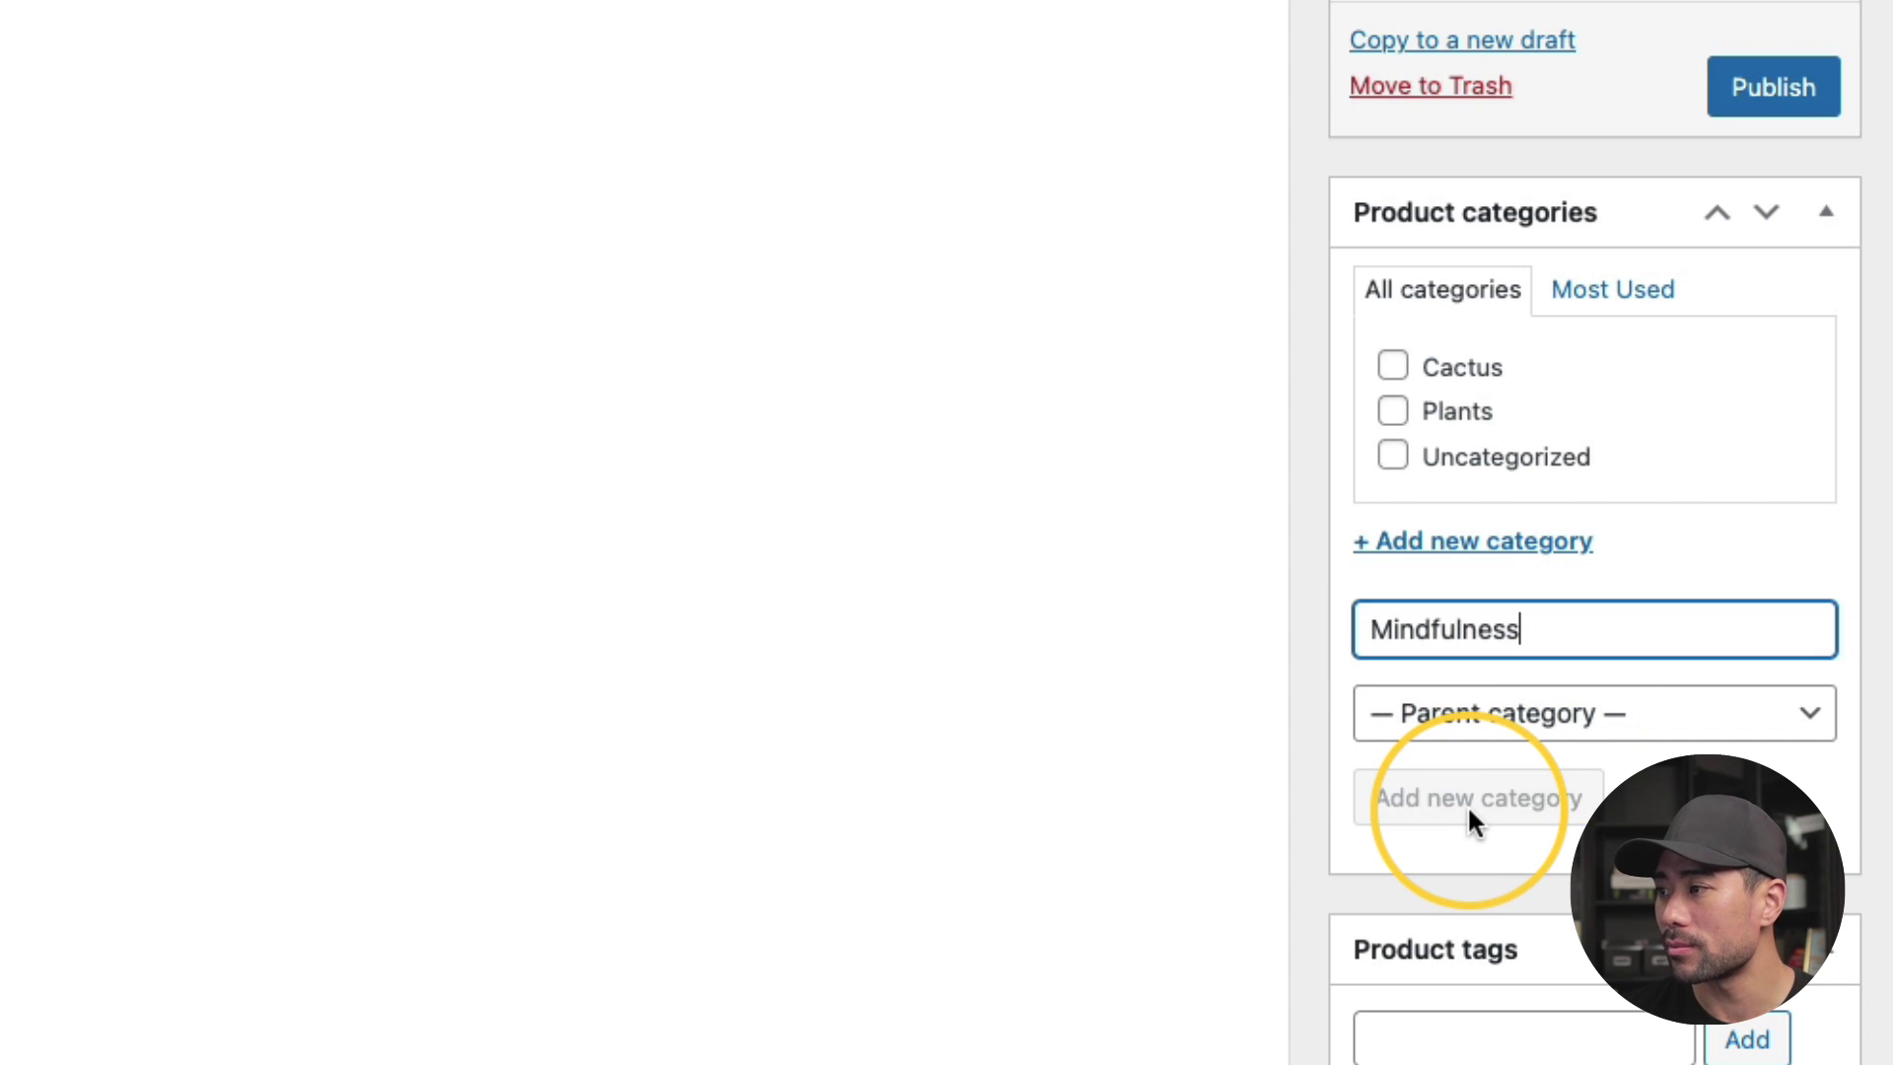
# Set the Mindfulness ebook cover from the media library as the product image
pyautogui.scroll(-10, 1204, 930)
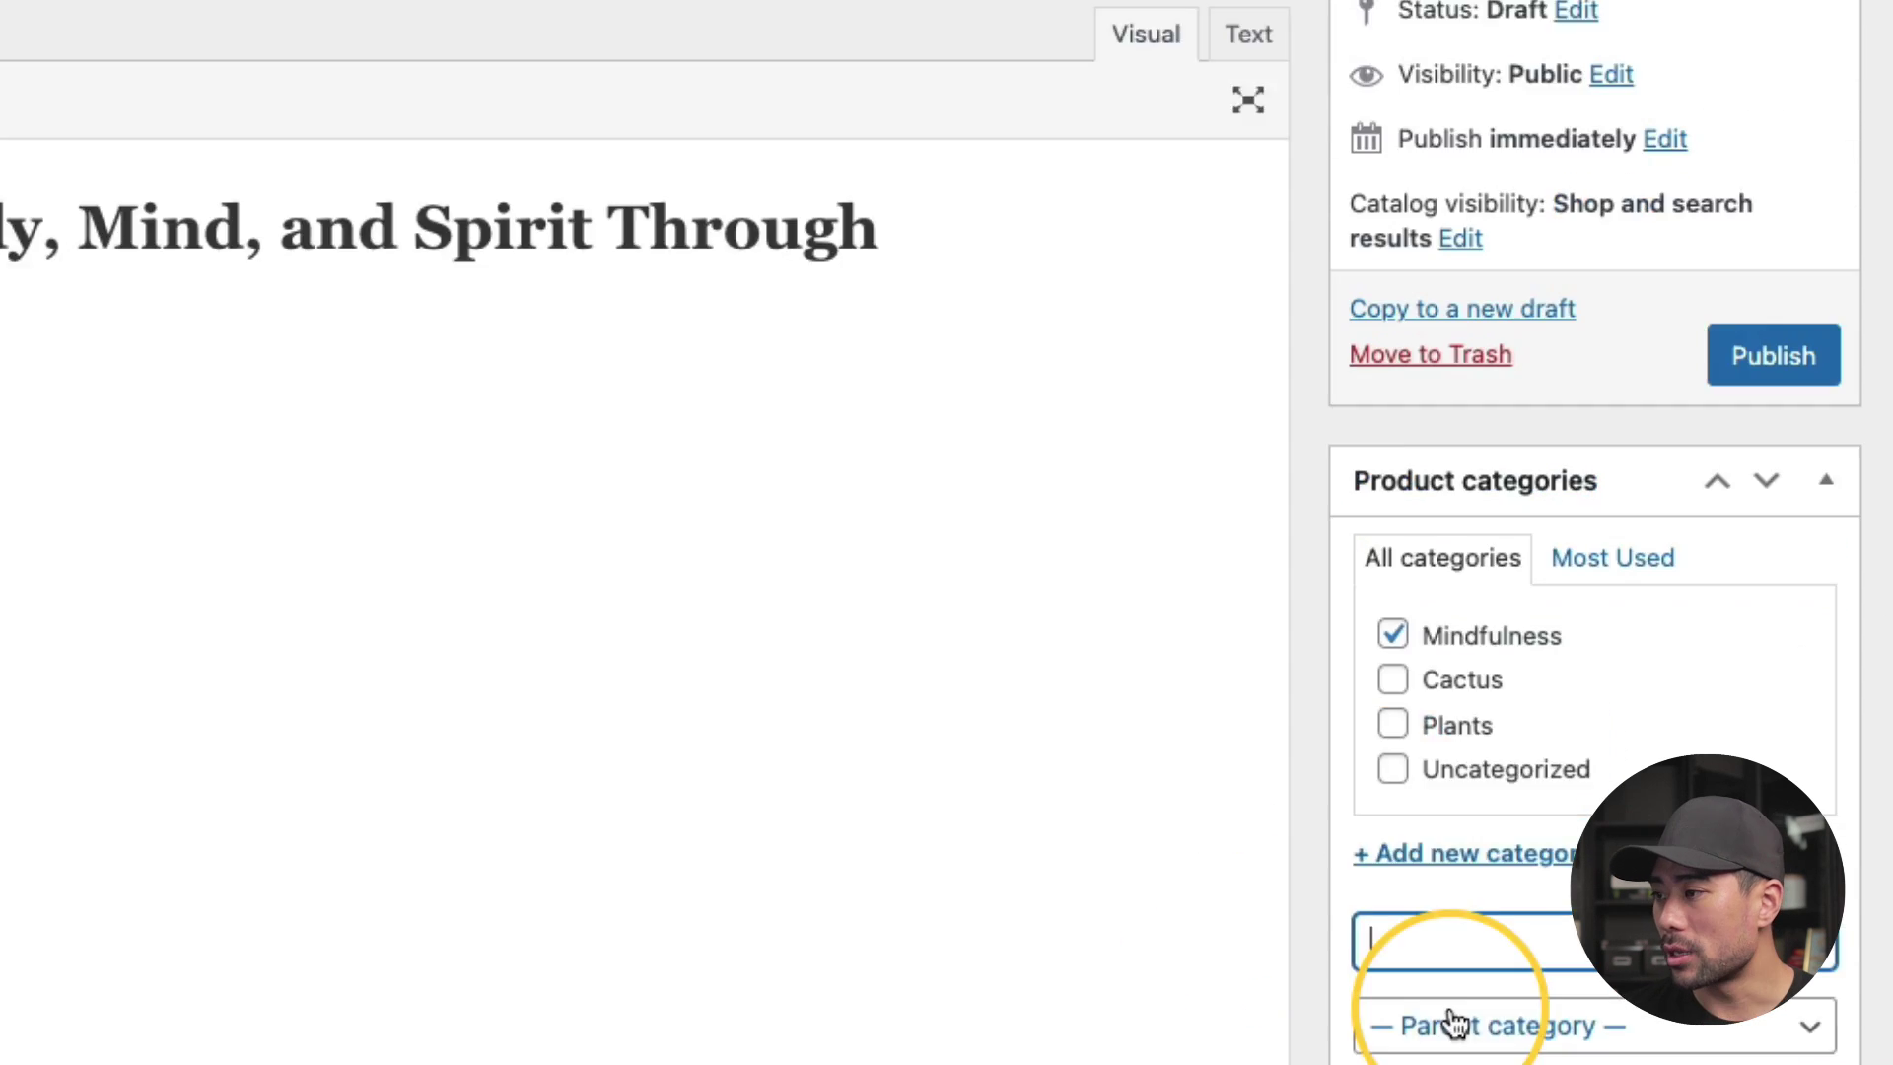
pyautogui.scroll(-8, 1469, 340)
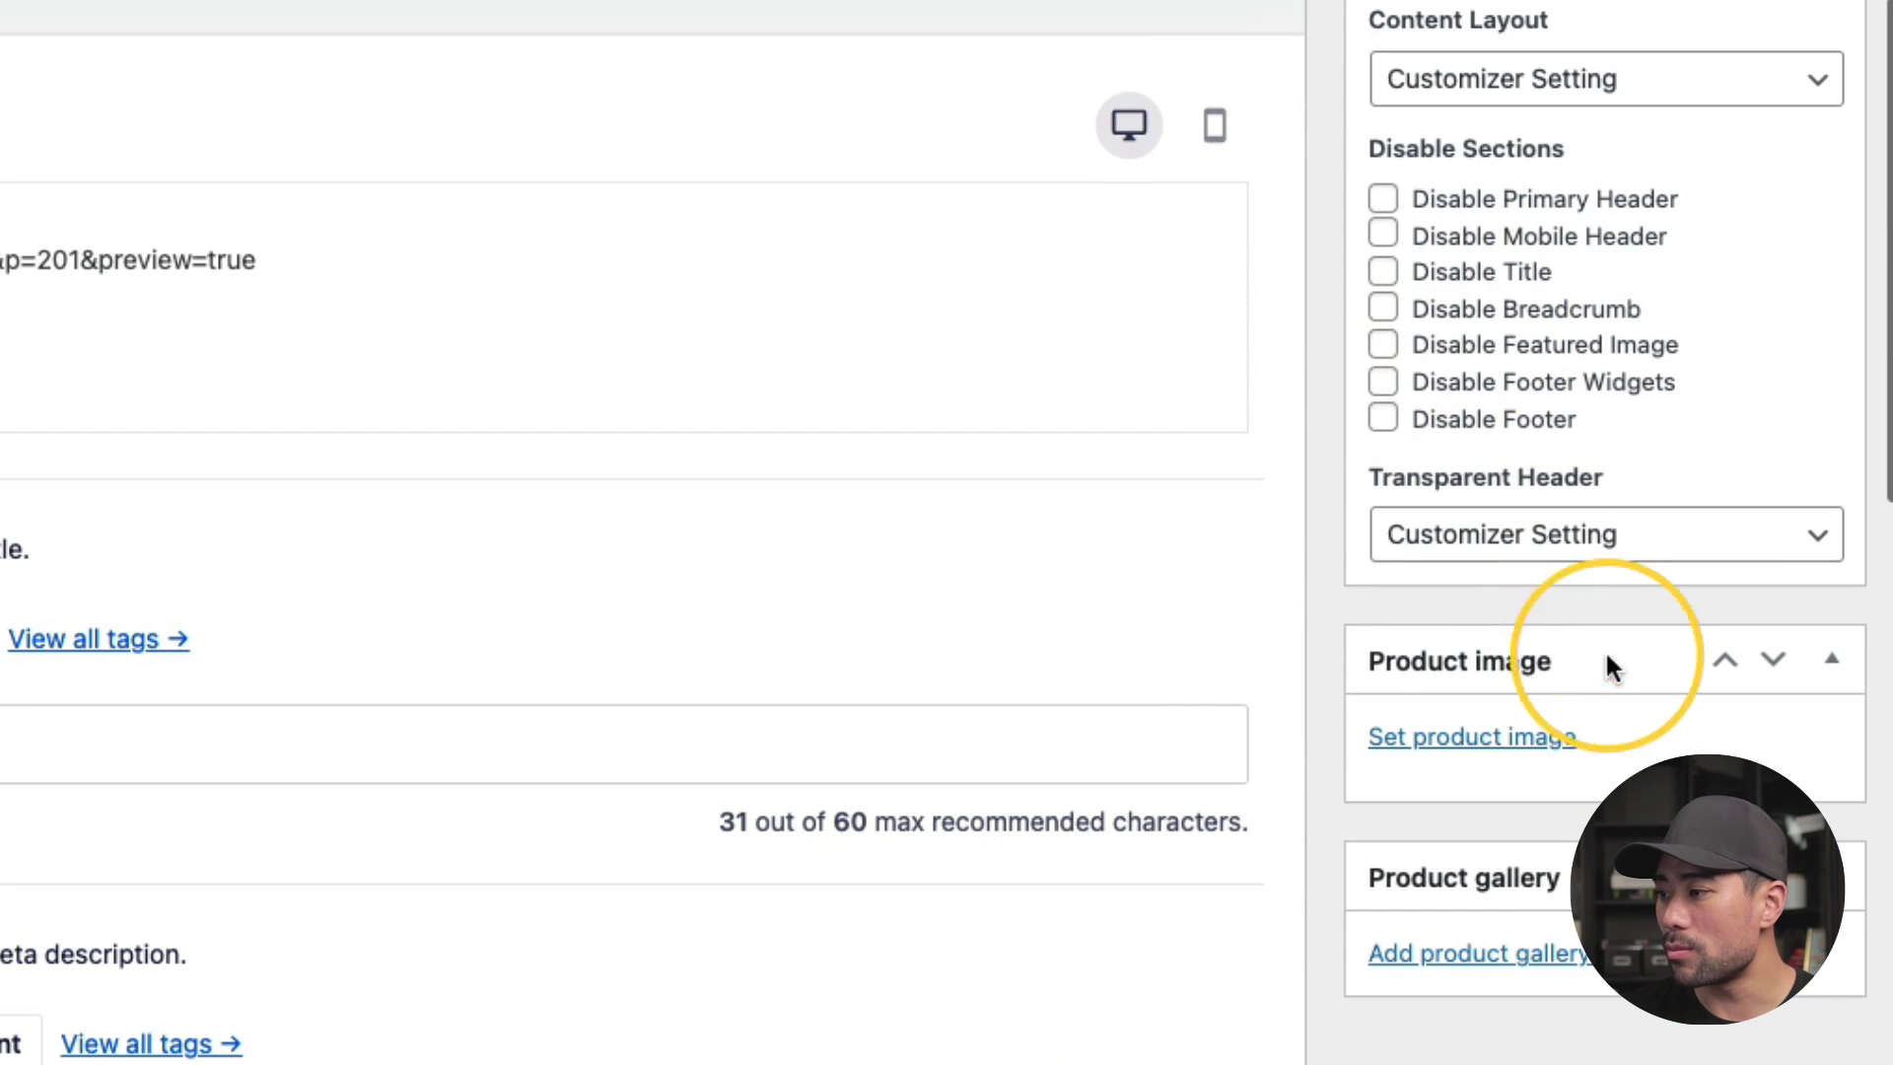
pyautogui.click(1476, 747)
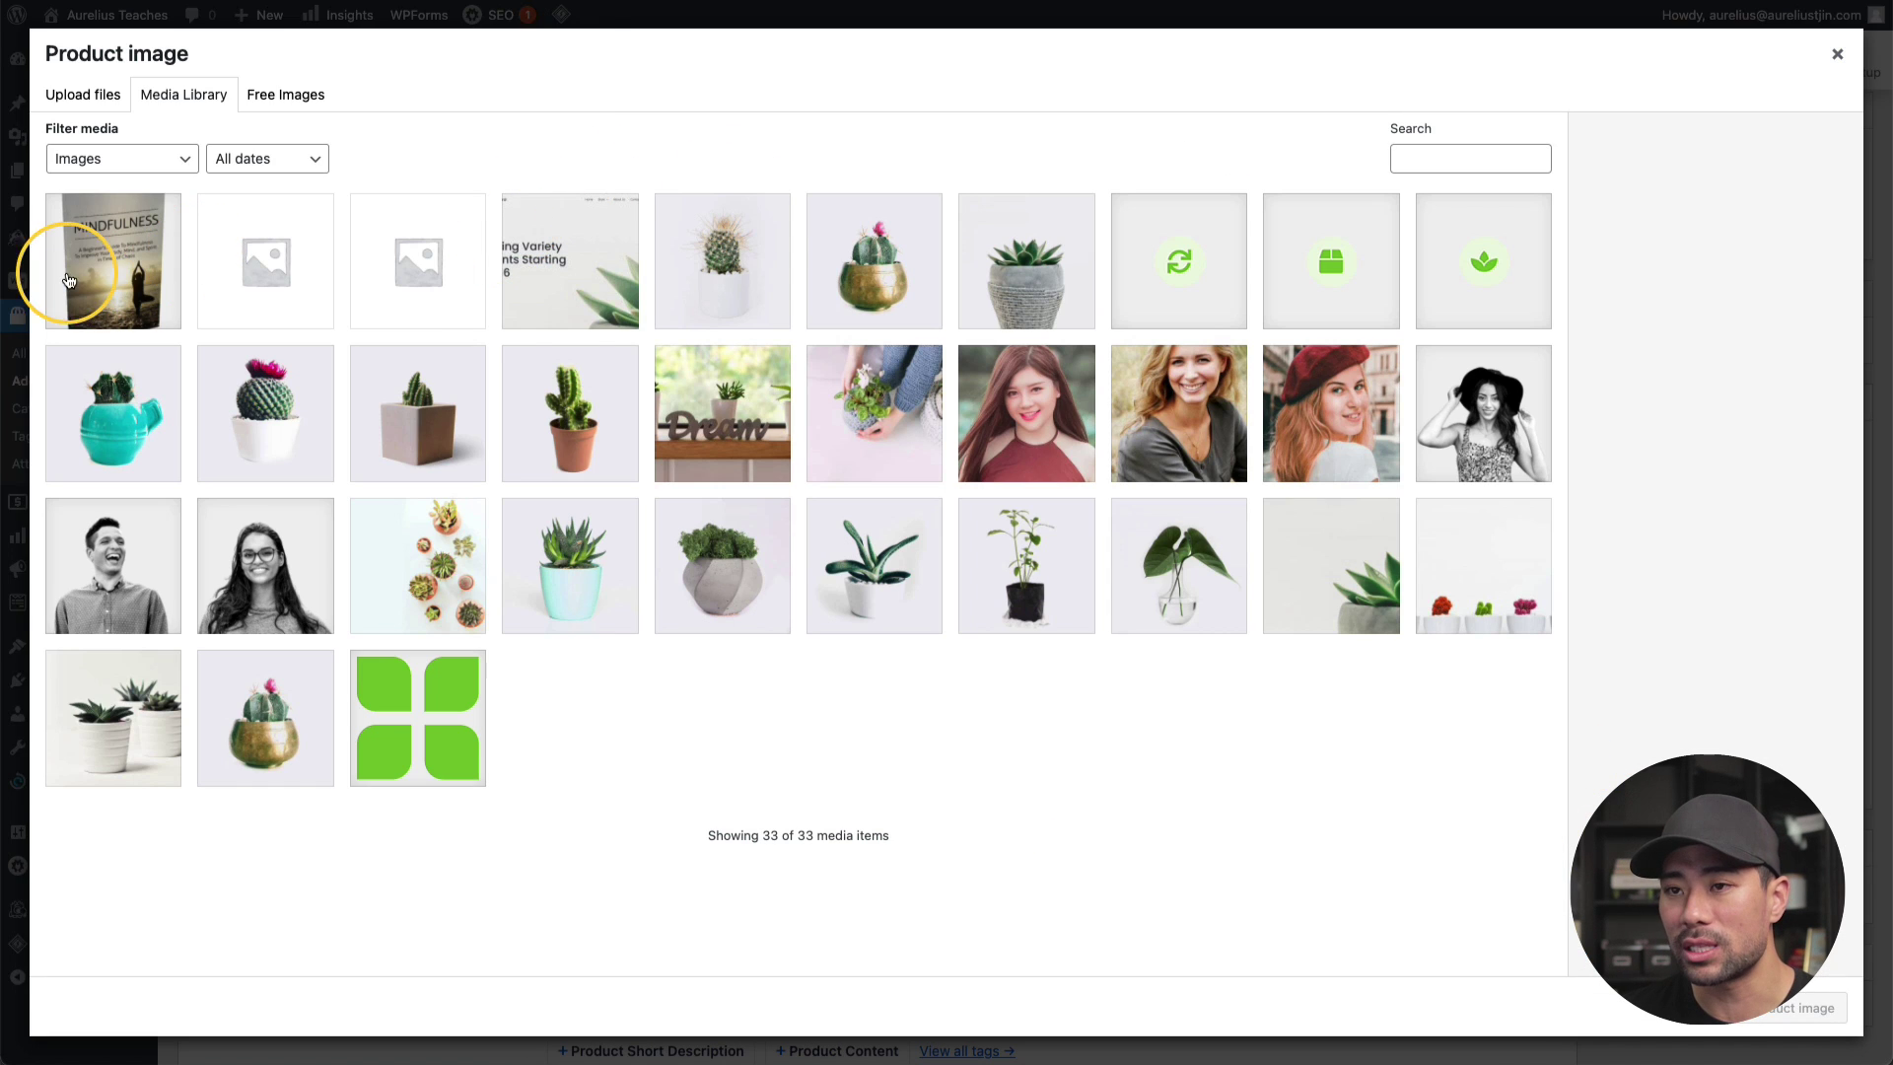
pyautogui.click(126, 271)
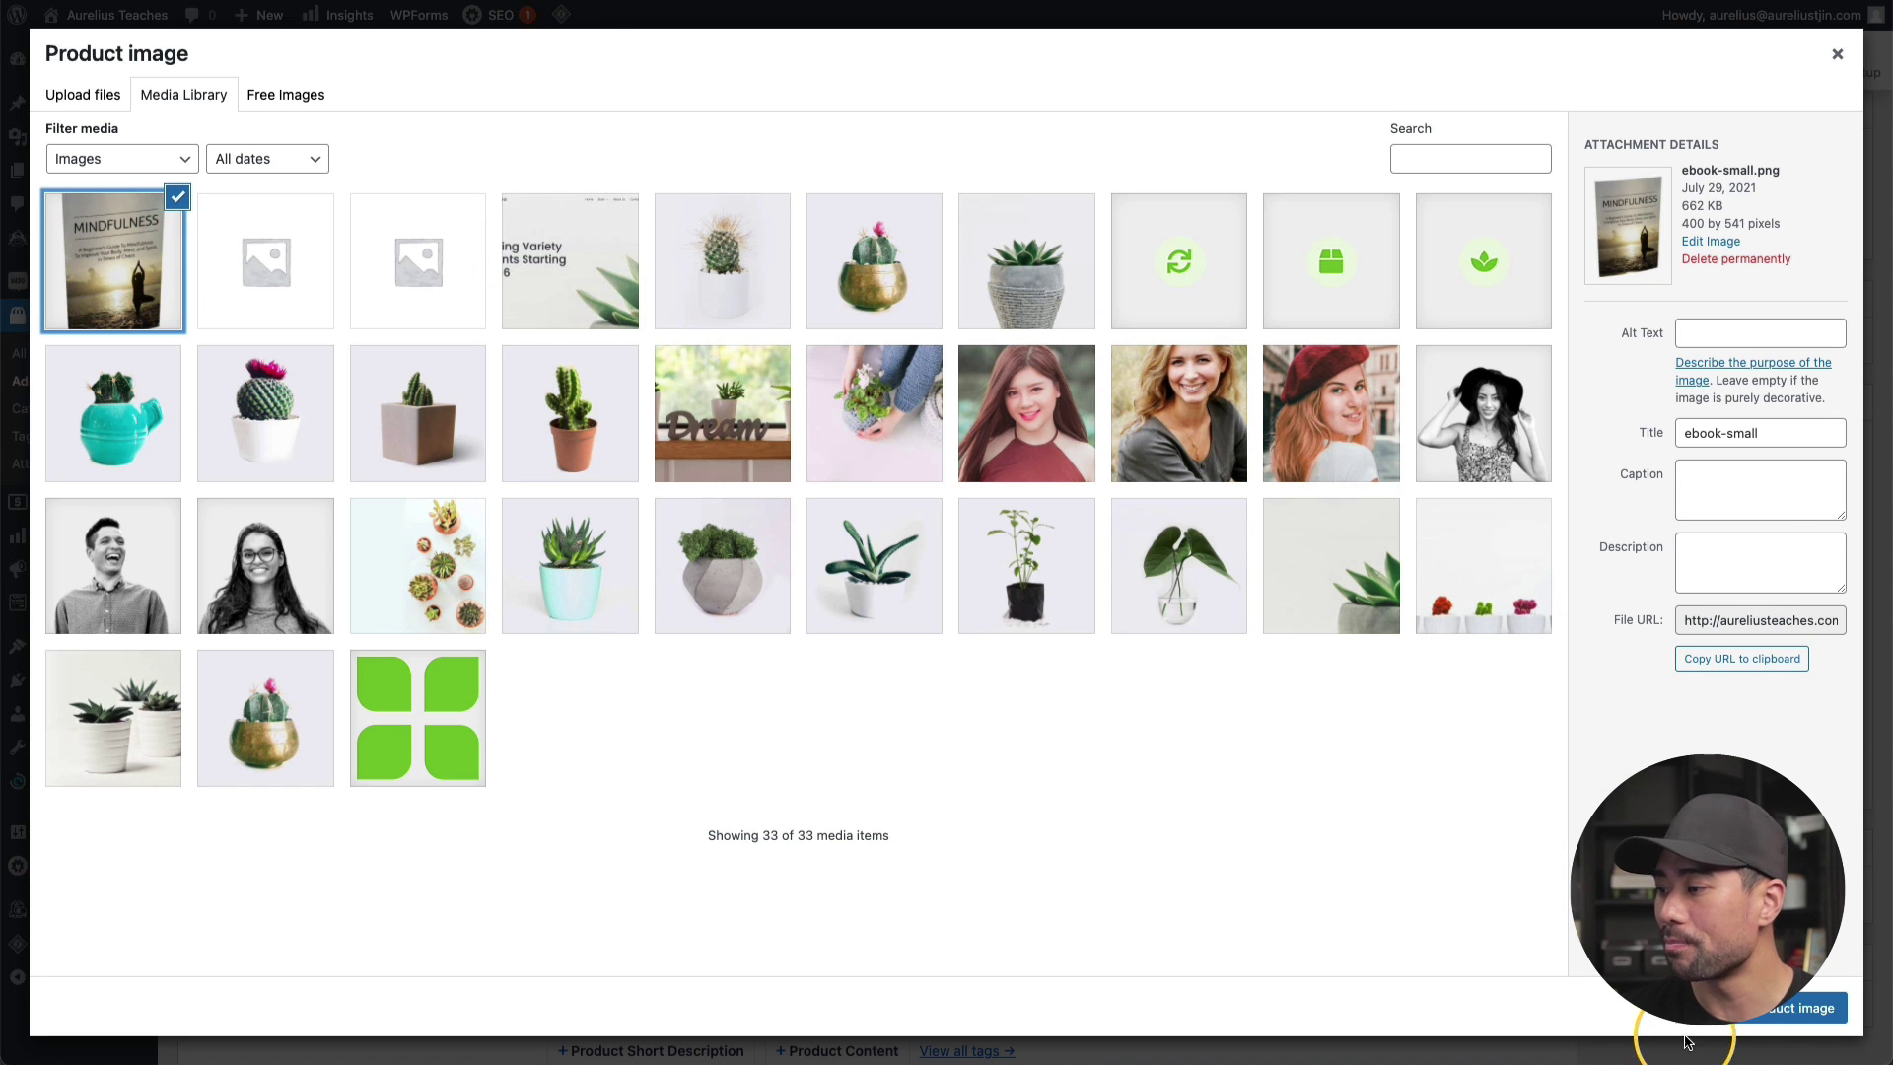
pyautogui.click(1785, 1008)
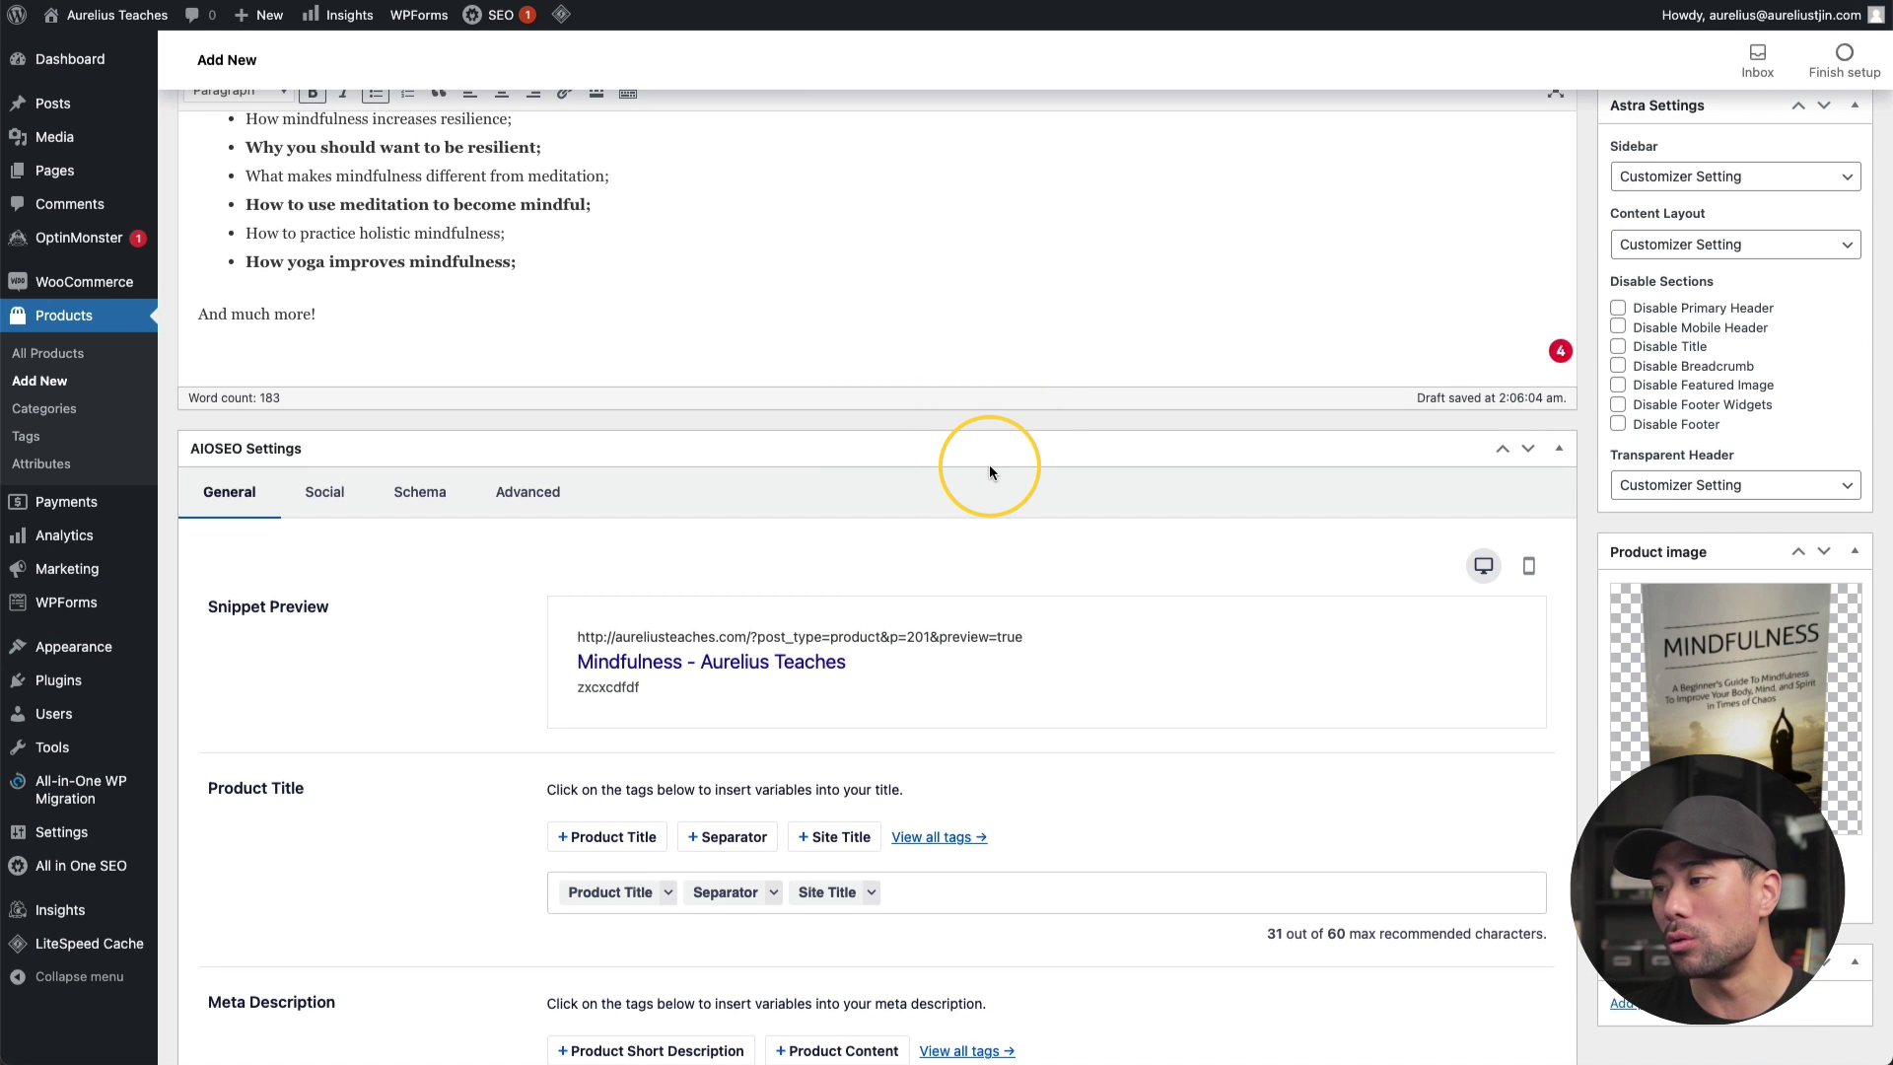
# Look over the completed Mindfulness product form and open its permalink to view the product page
pyautogui.scroll(10, 990, 464)
pyautogui.scroll(15, 973, 769)
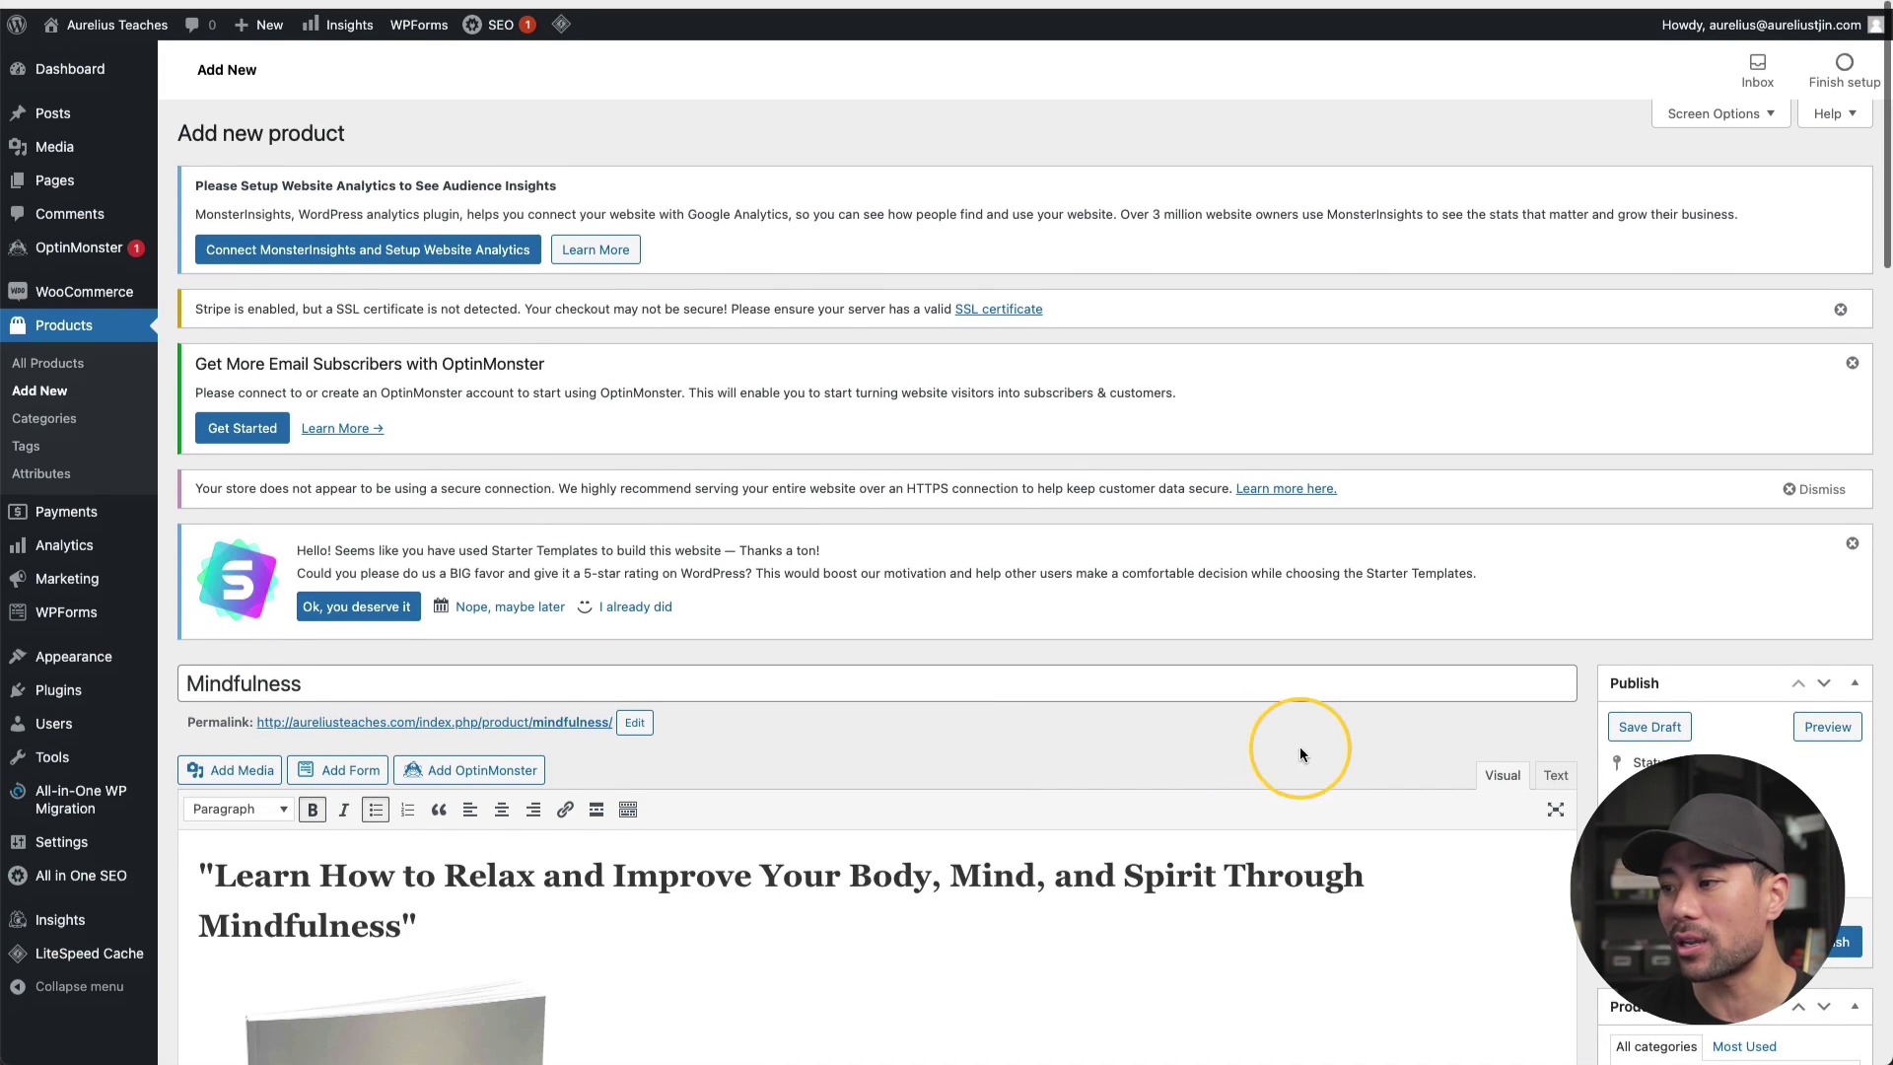
pyautogui.scroll(-10, 1319, 761)
pyautogui.scroll(-15, 1889, 510)
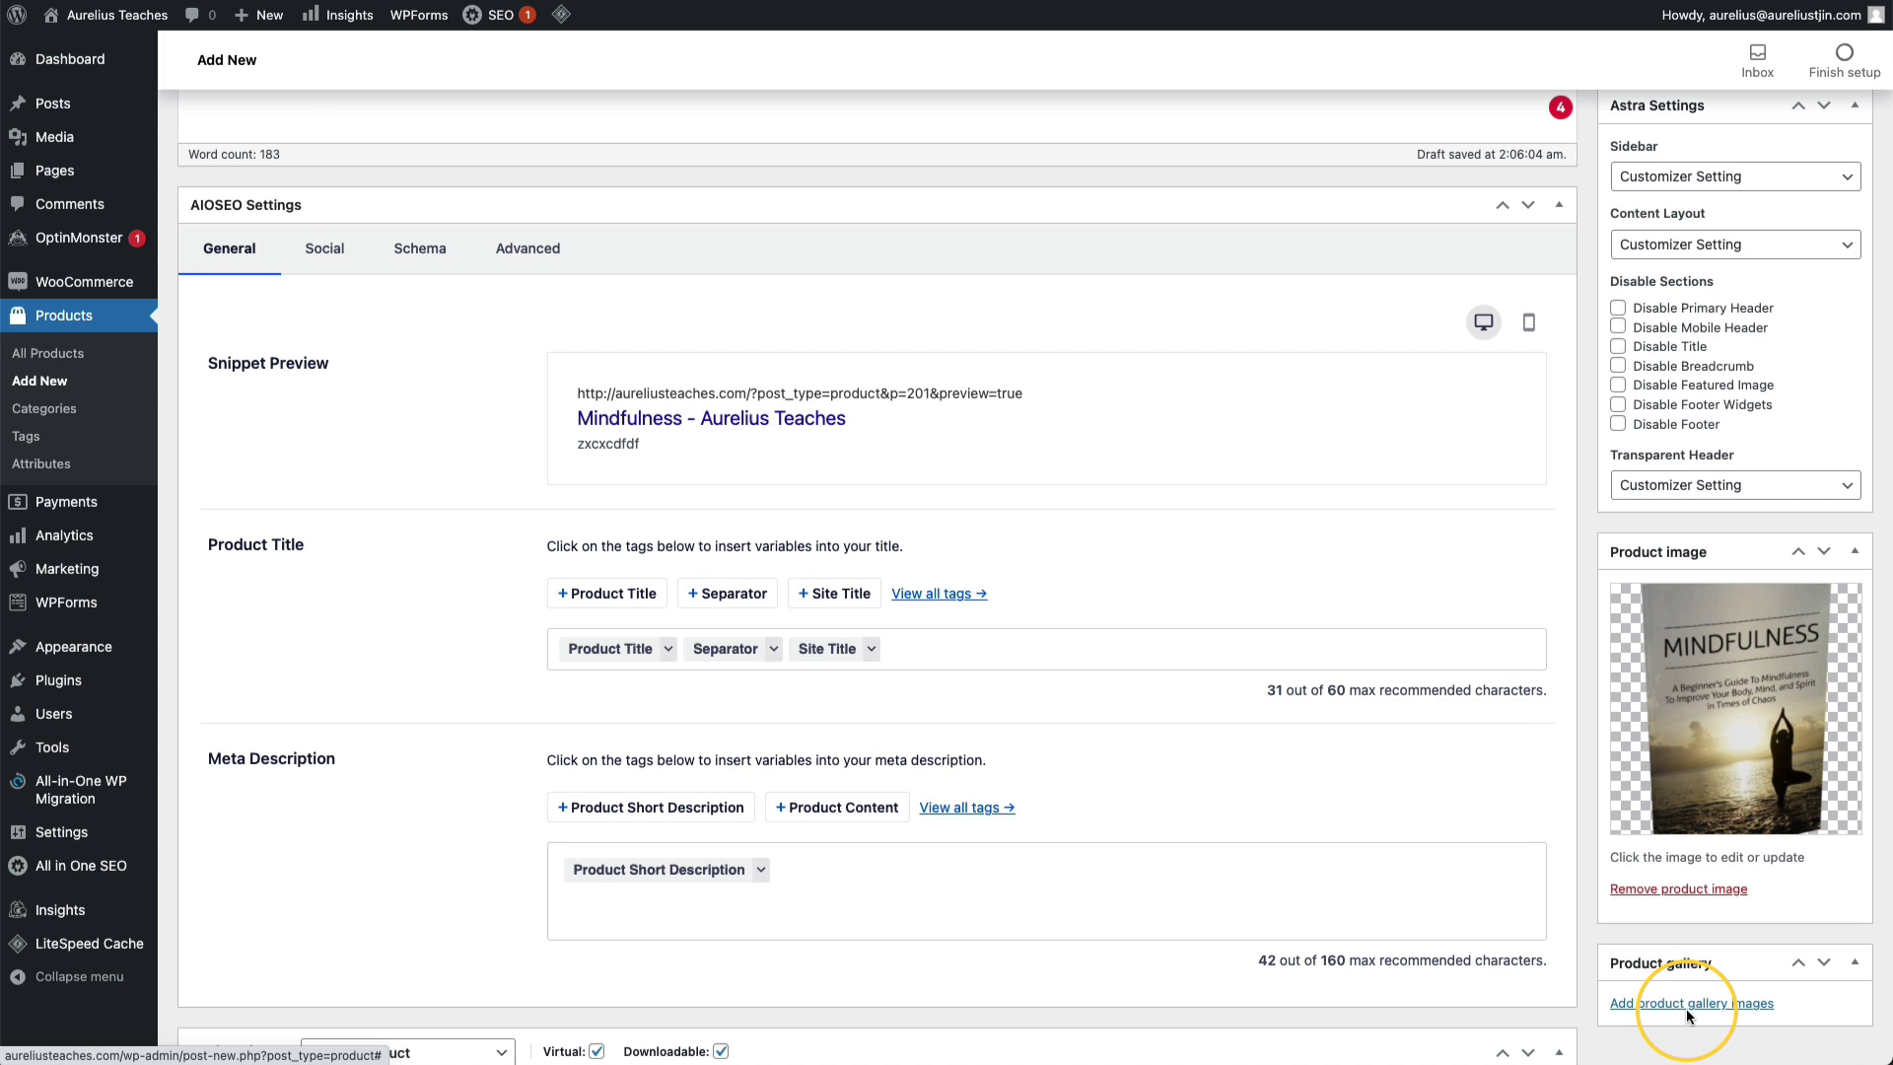
pyautogui.scroll(20, 1717, 811)
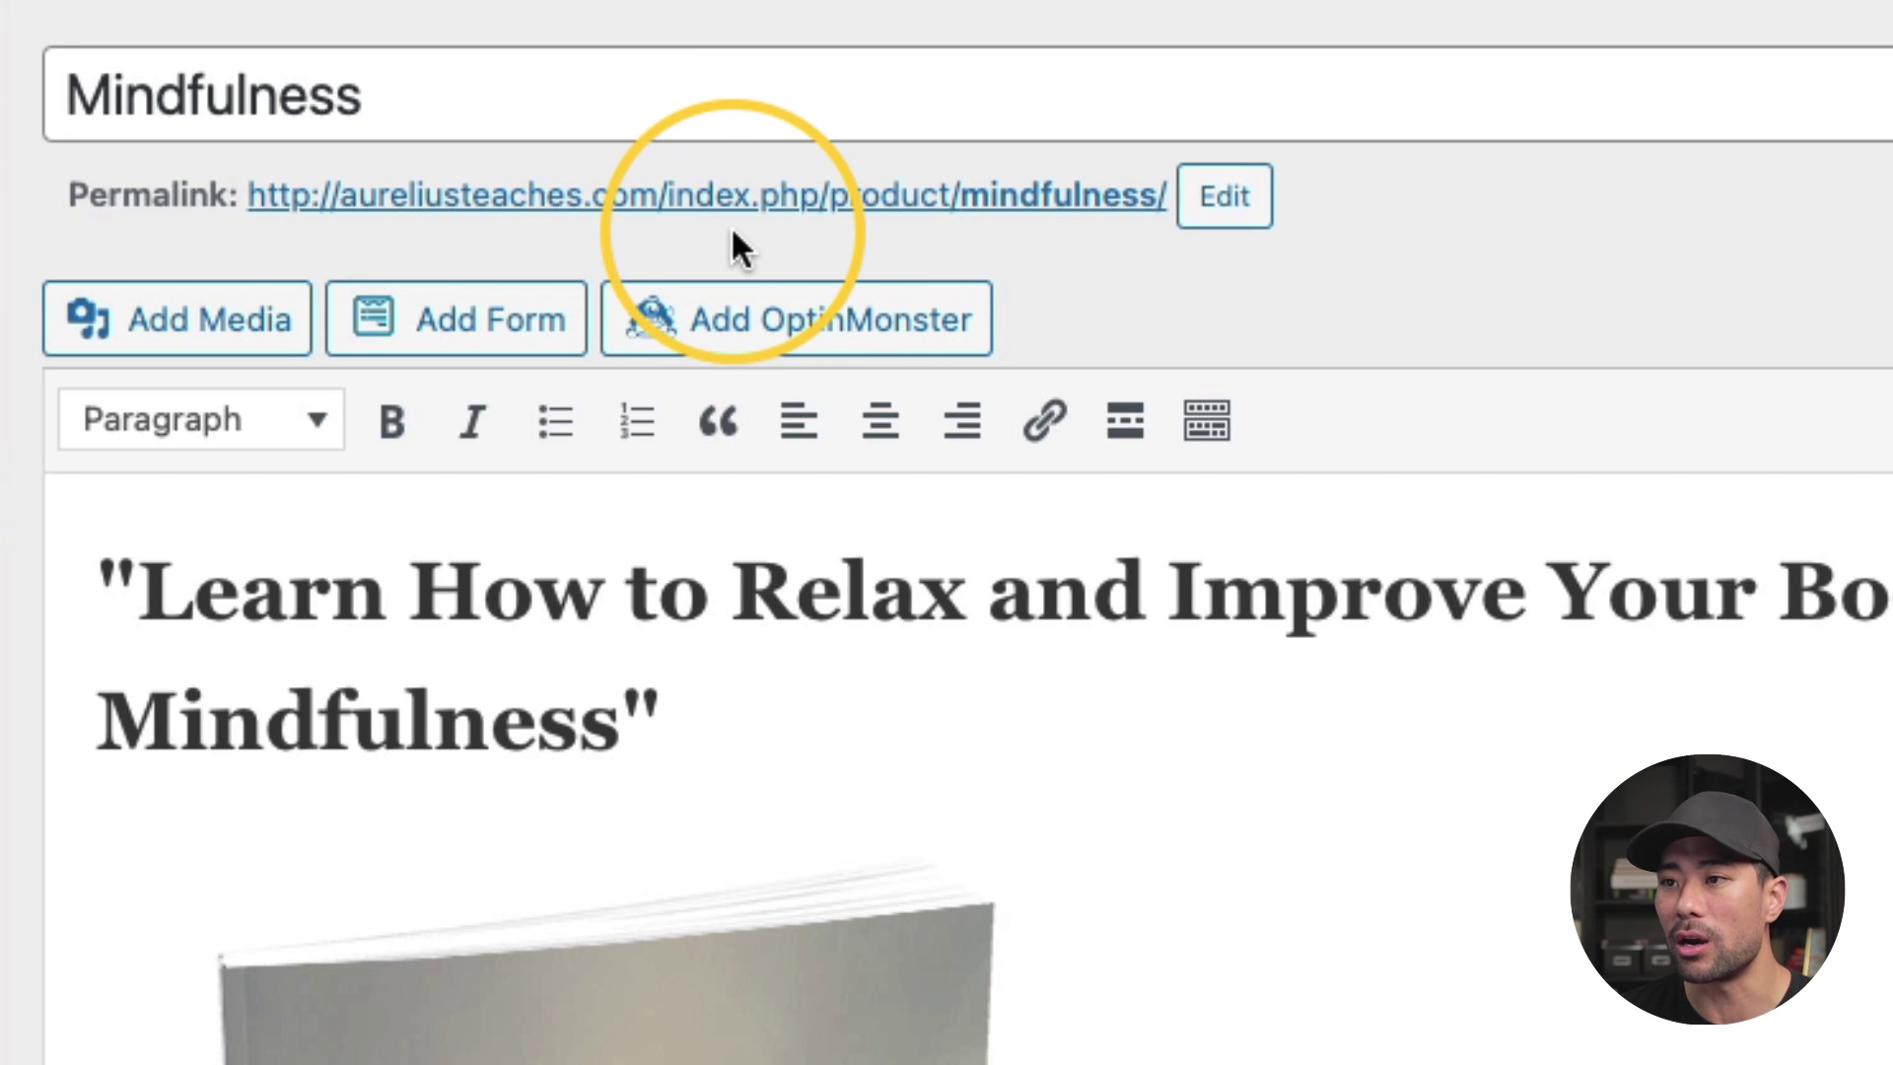
pyautogui.rightClick(830, 202)
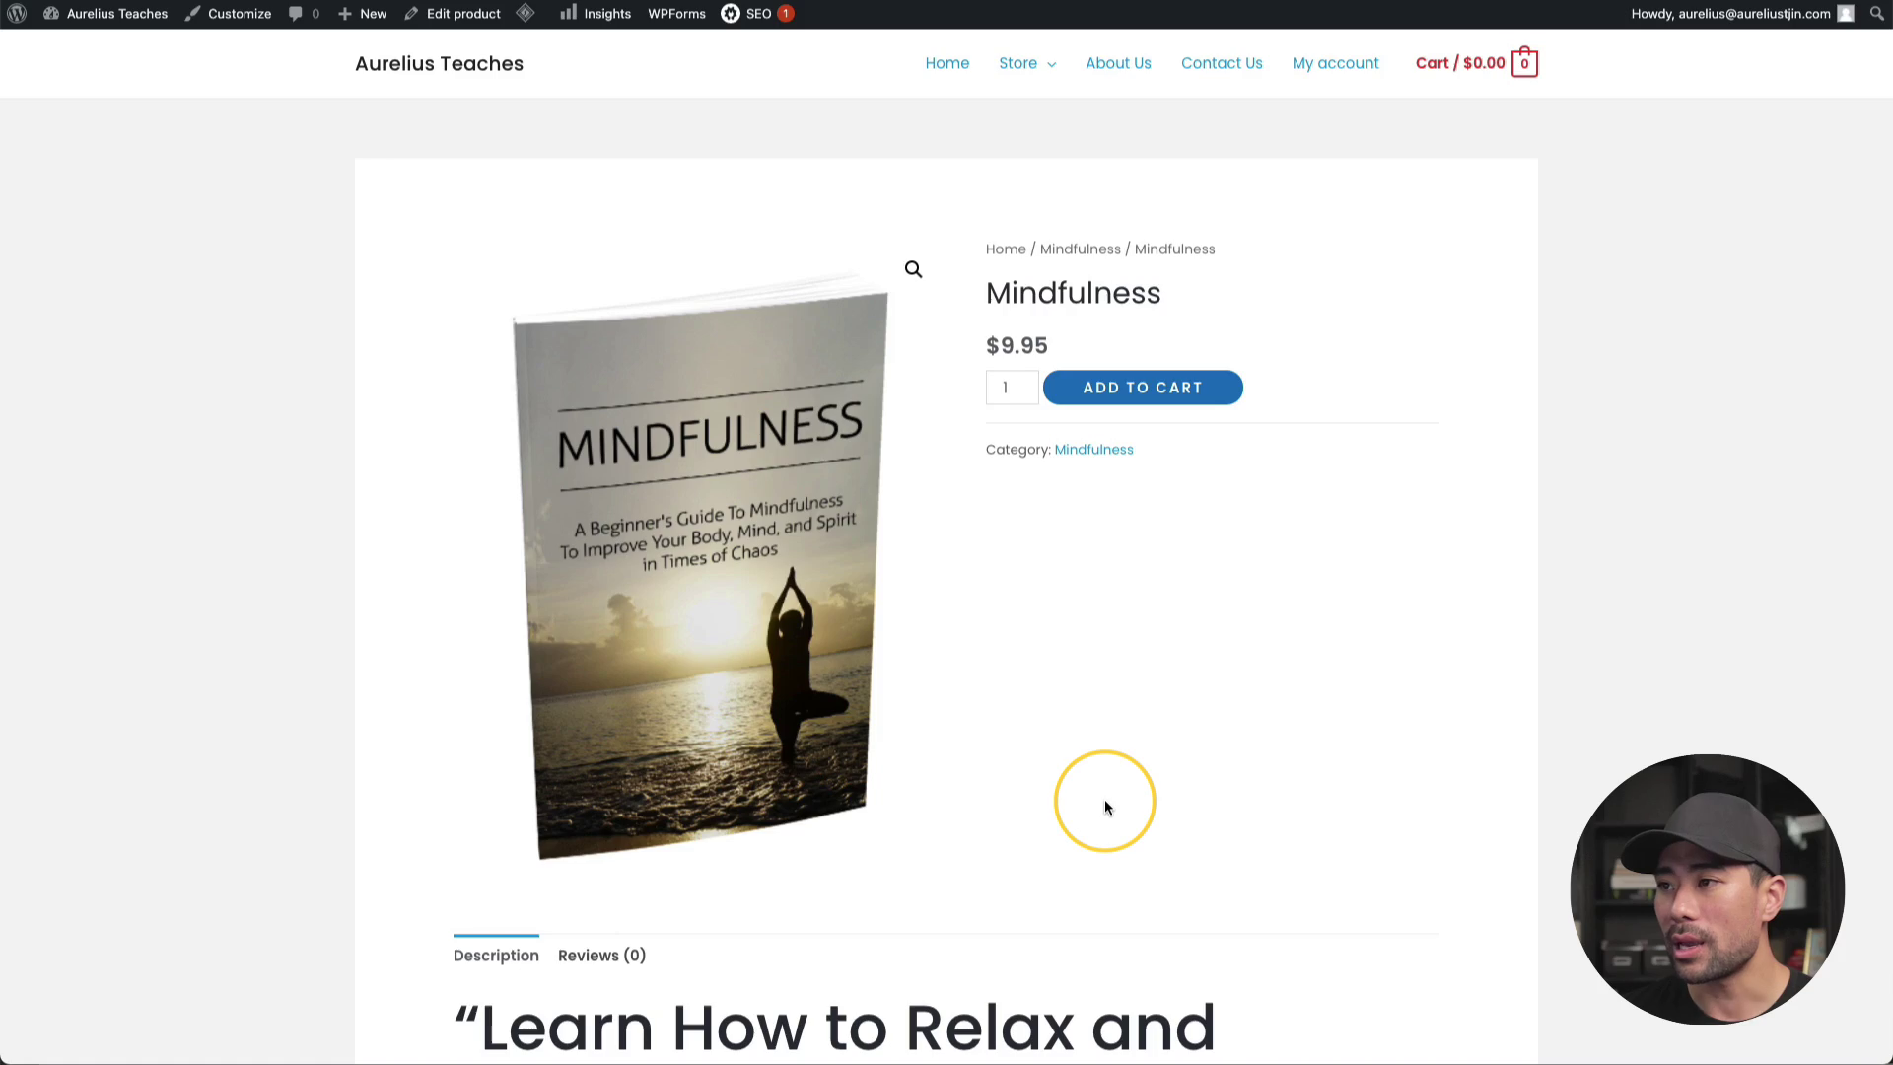
# Look over the Mindfulness product page, including its cover image, title, price, category and long description
pyautogui.scroll(-1, 946, 741)
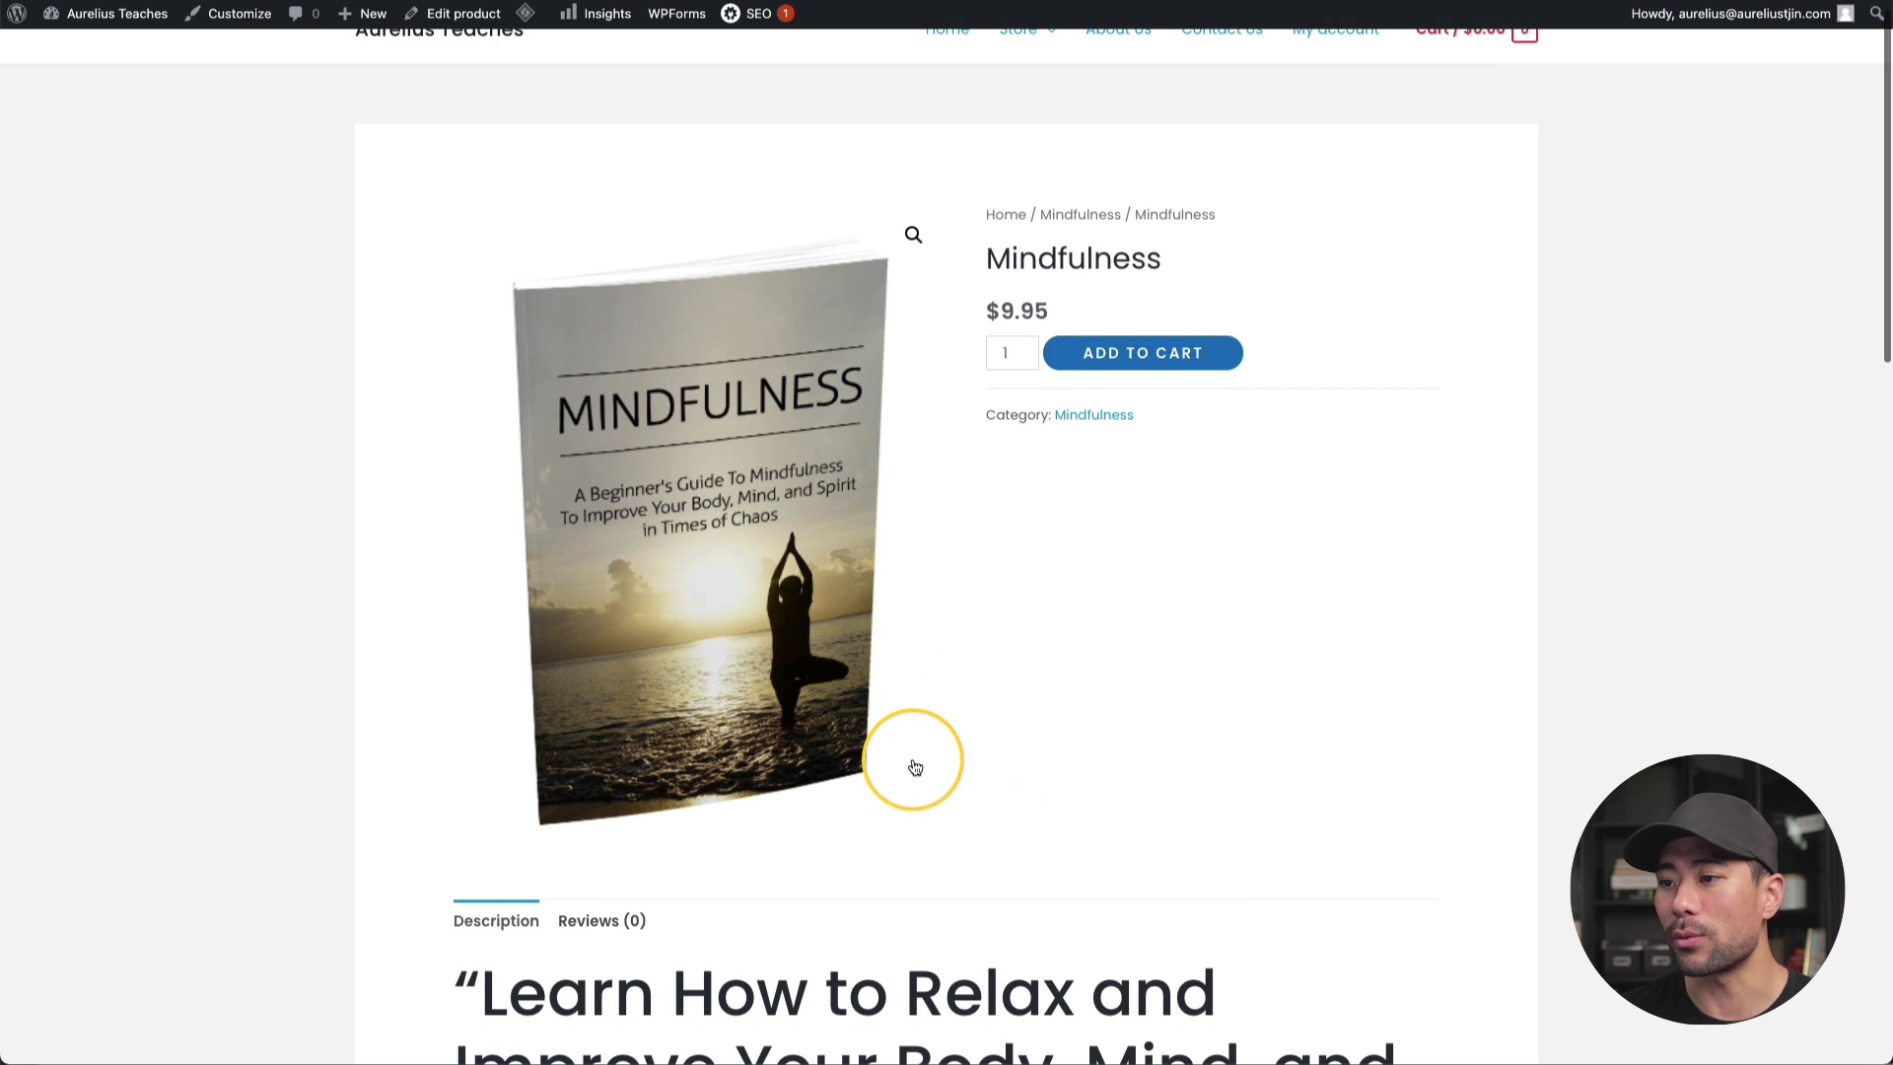
pyautogui.click(915, 767)
pyautogui.click(684, 574)
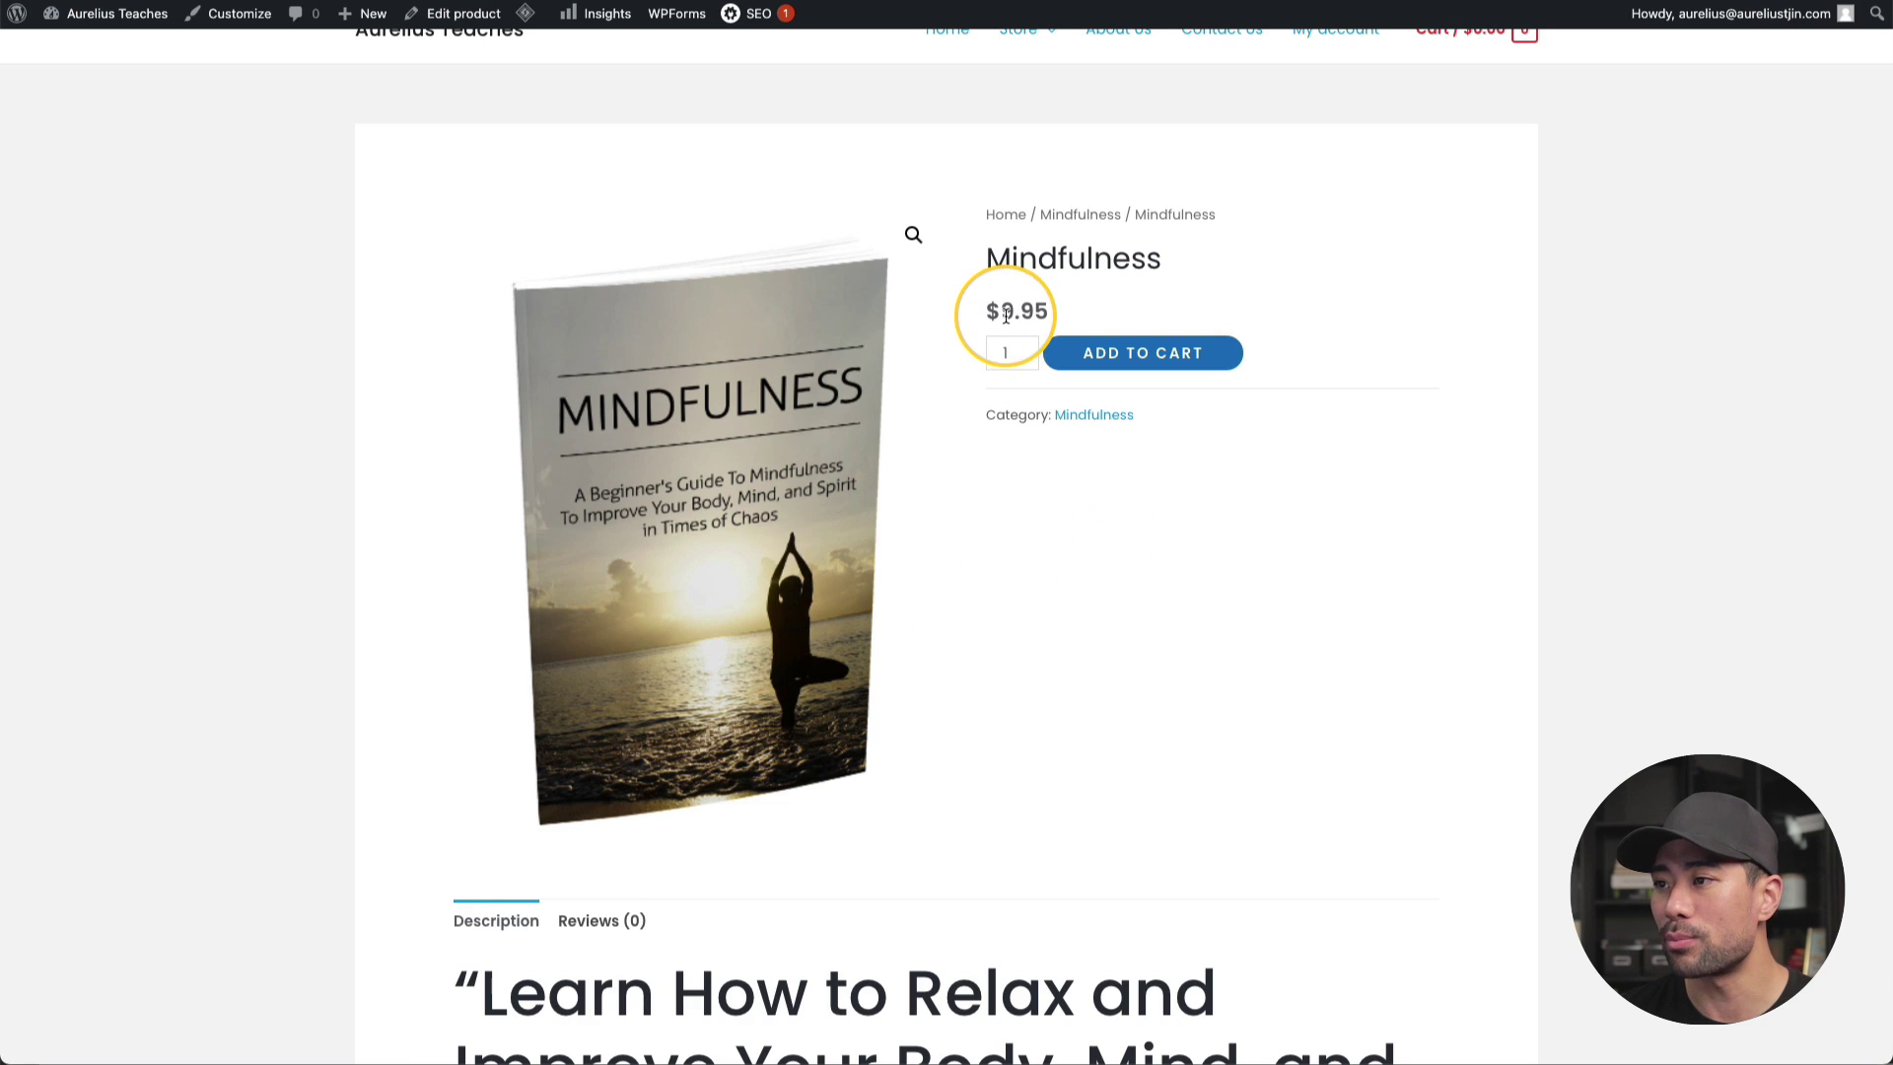
pyautogui.moveTo(1183, 246); pyautogui.dragTo(1002, 244)
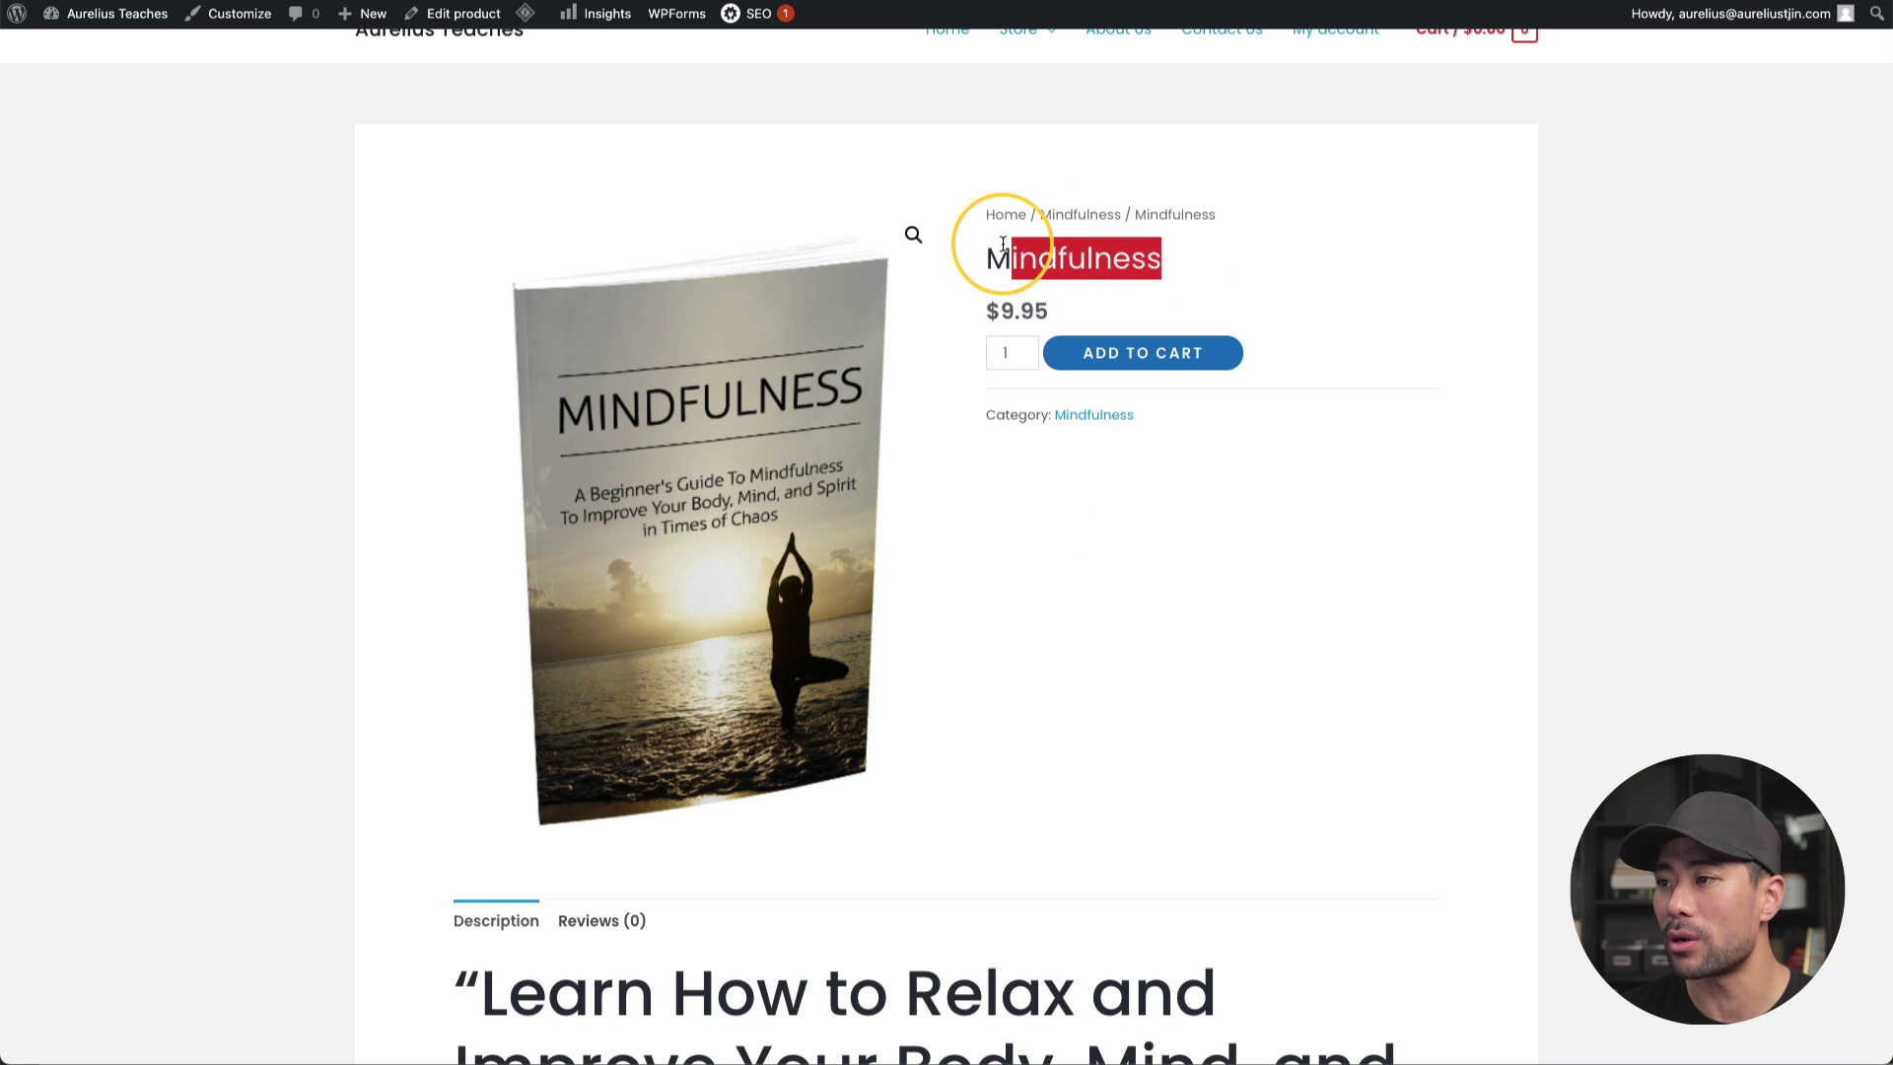
pyautogui.click(1059, 568)
pyautogui.moveTo(994, 415); pyautogui.dragTo(1141, 413)
pyautogui.click(1078, 575)
pyautogui.scroll(-7, 1077, 574)
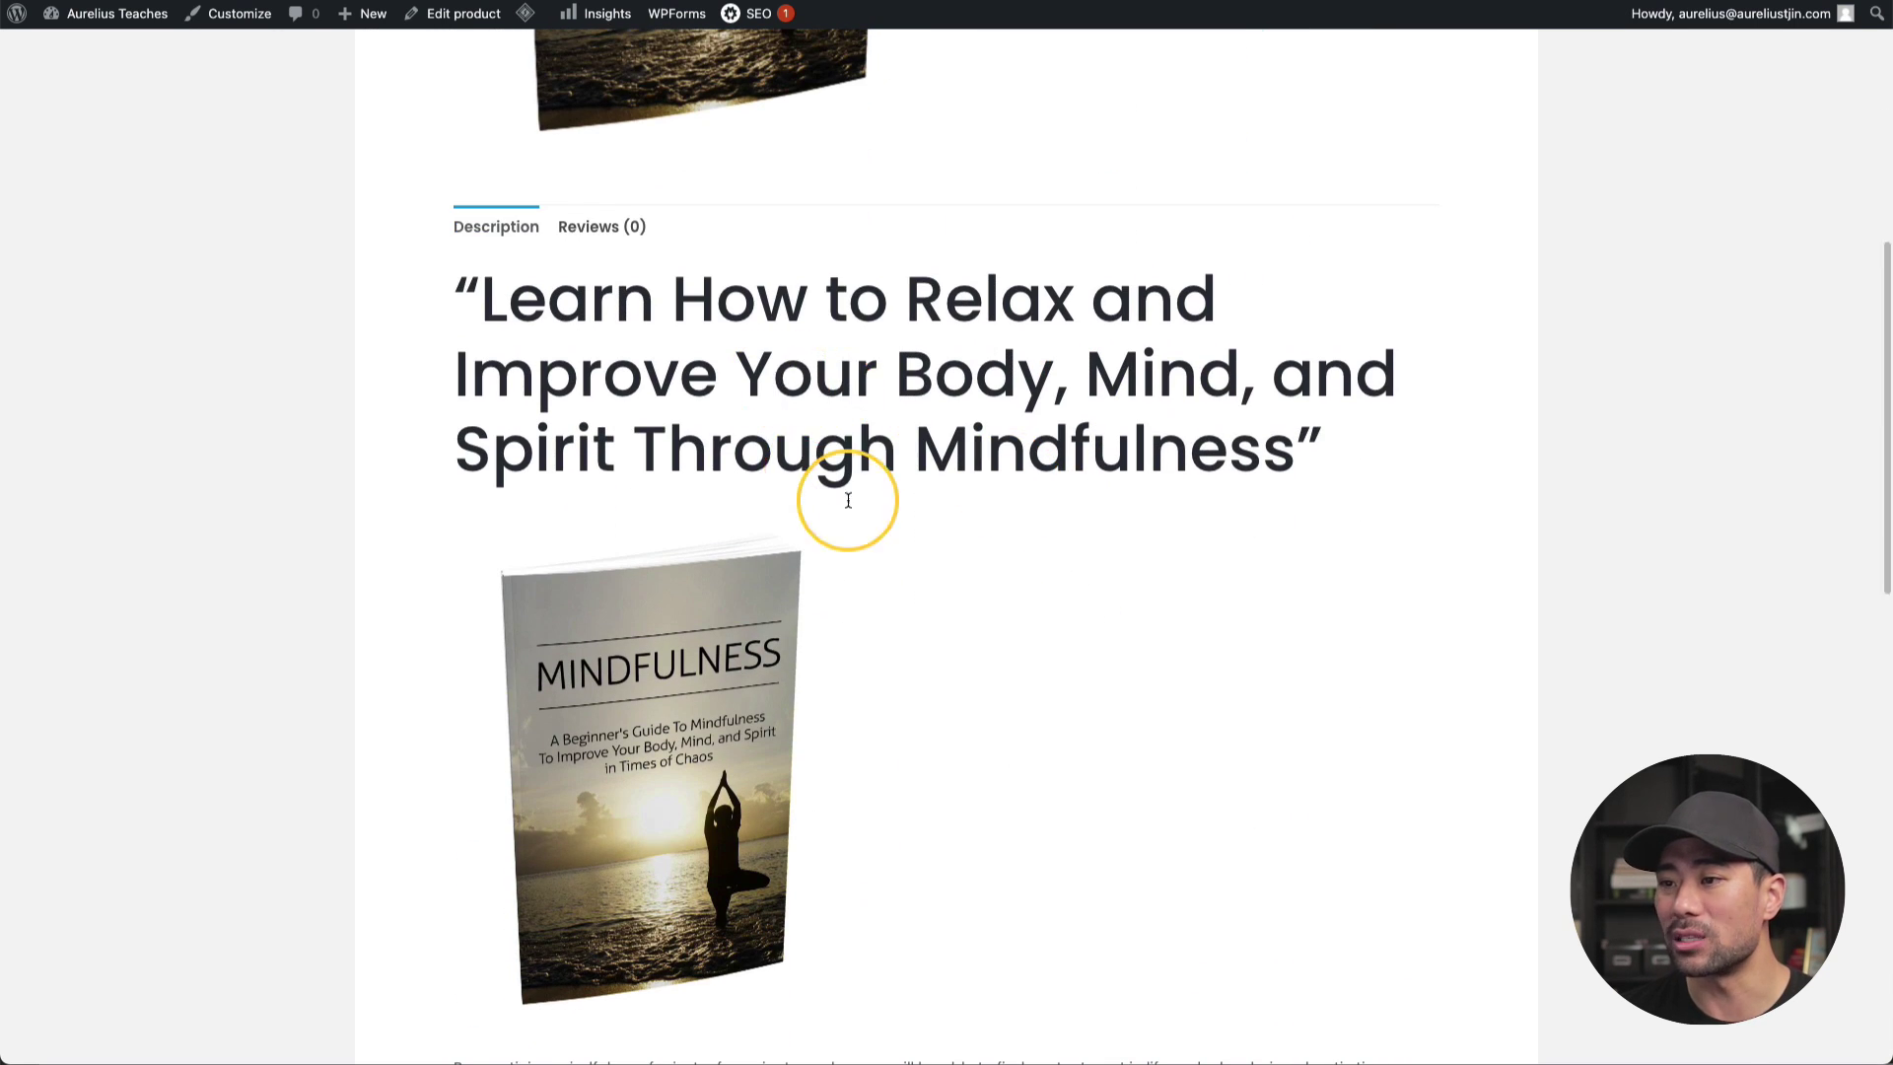
pyautogui.scroll(-1, 846, 488)
pyautogui.scroll(-8, 667, 725)
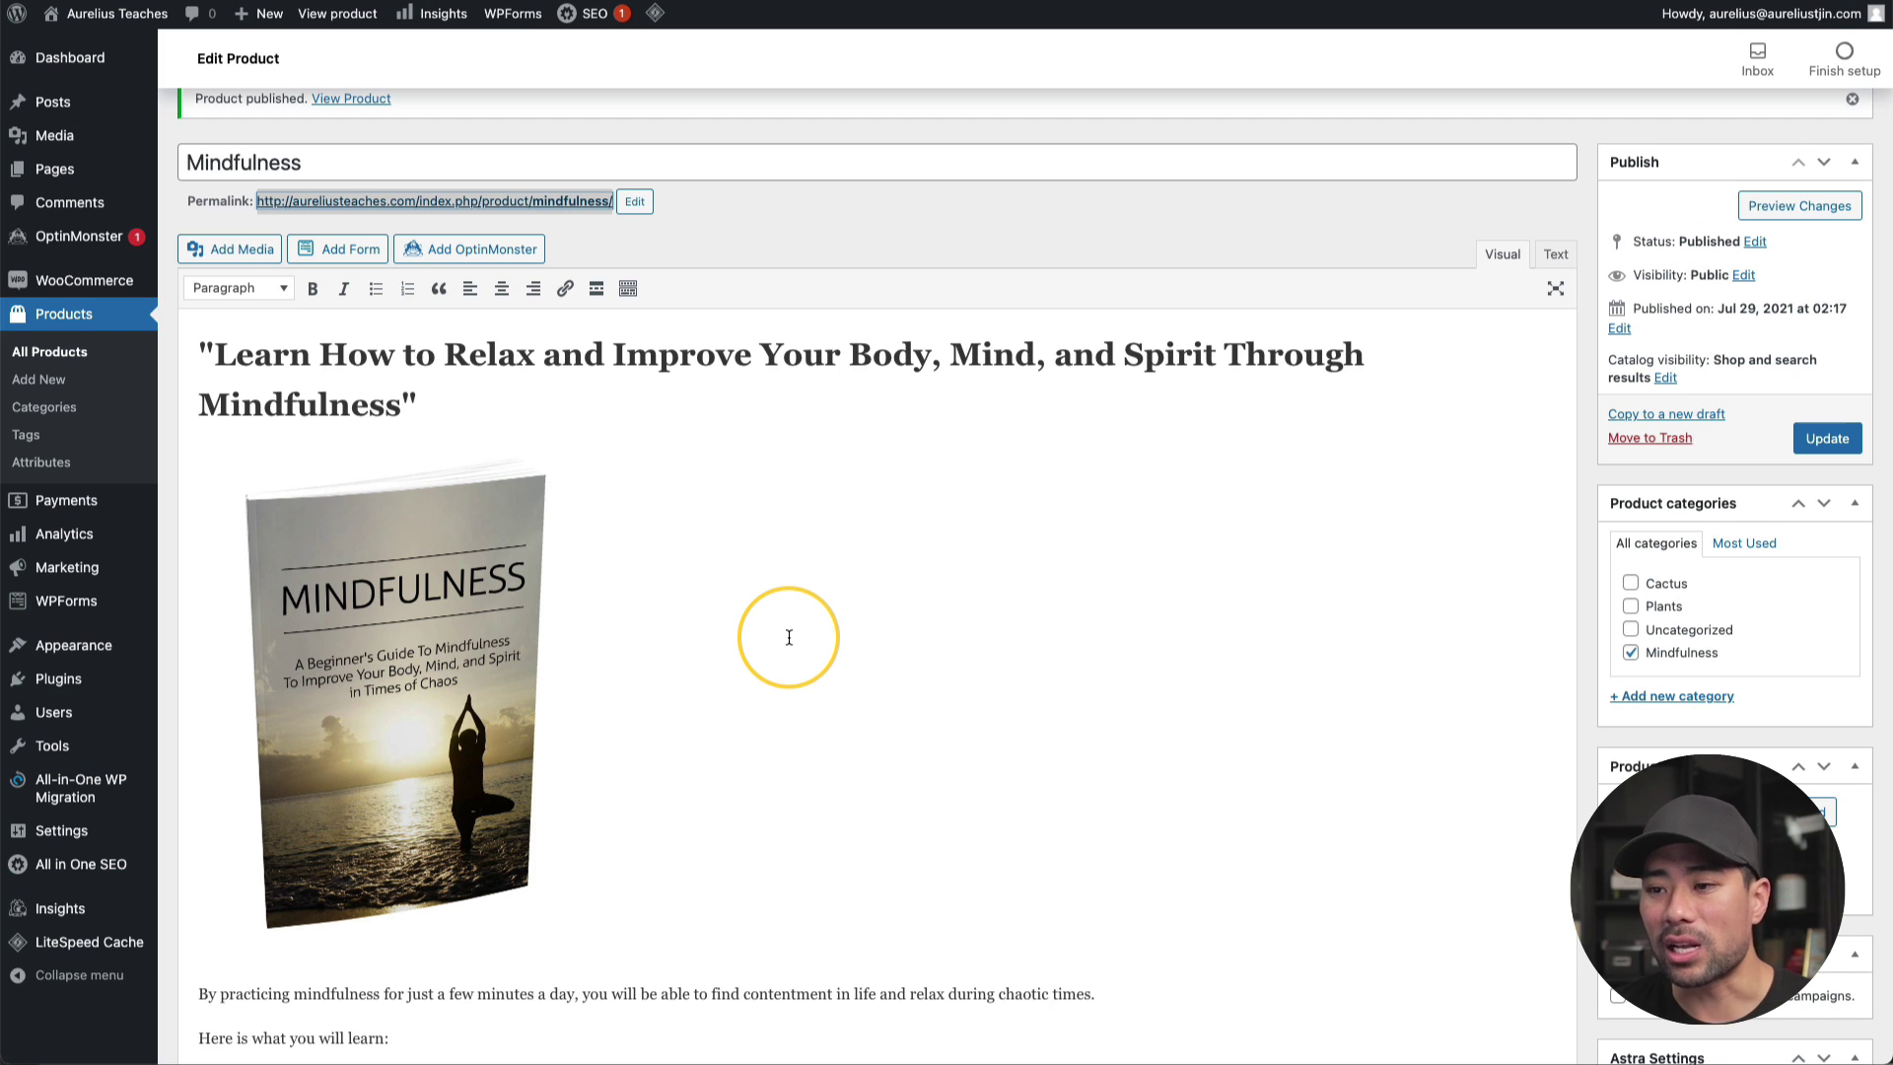
# From the products area, bulk-delete the demo product categories Cactus and Plants
pyautogui.click(50, 388)
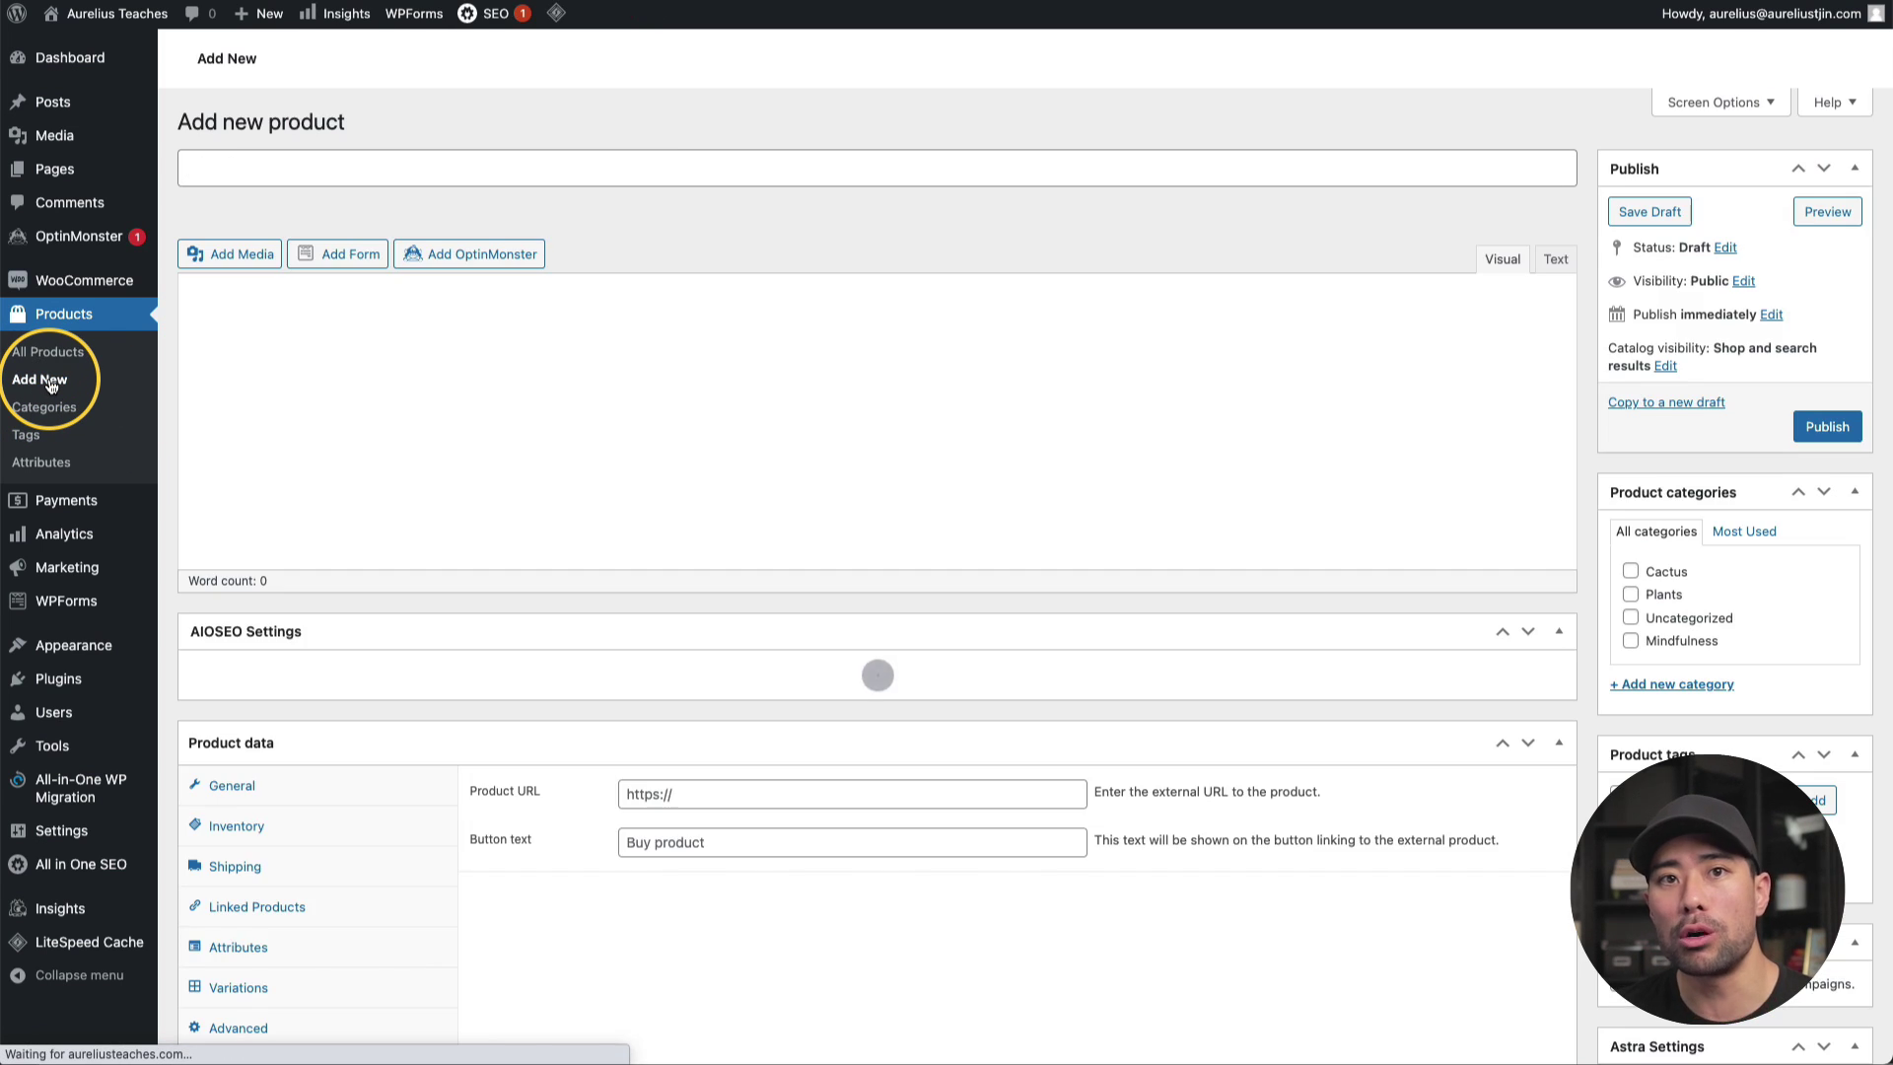
pyautogui.click(47, 352)
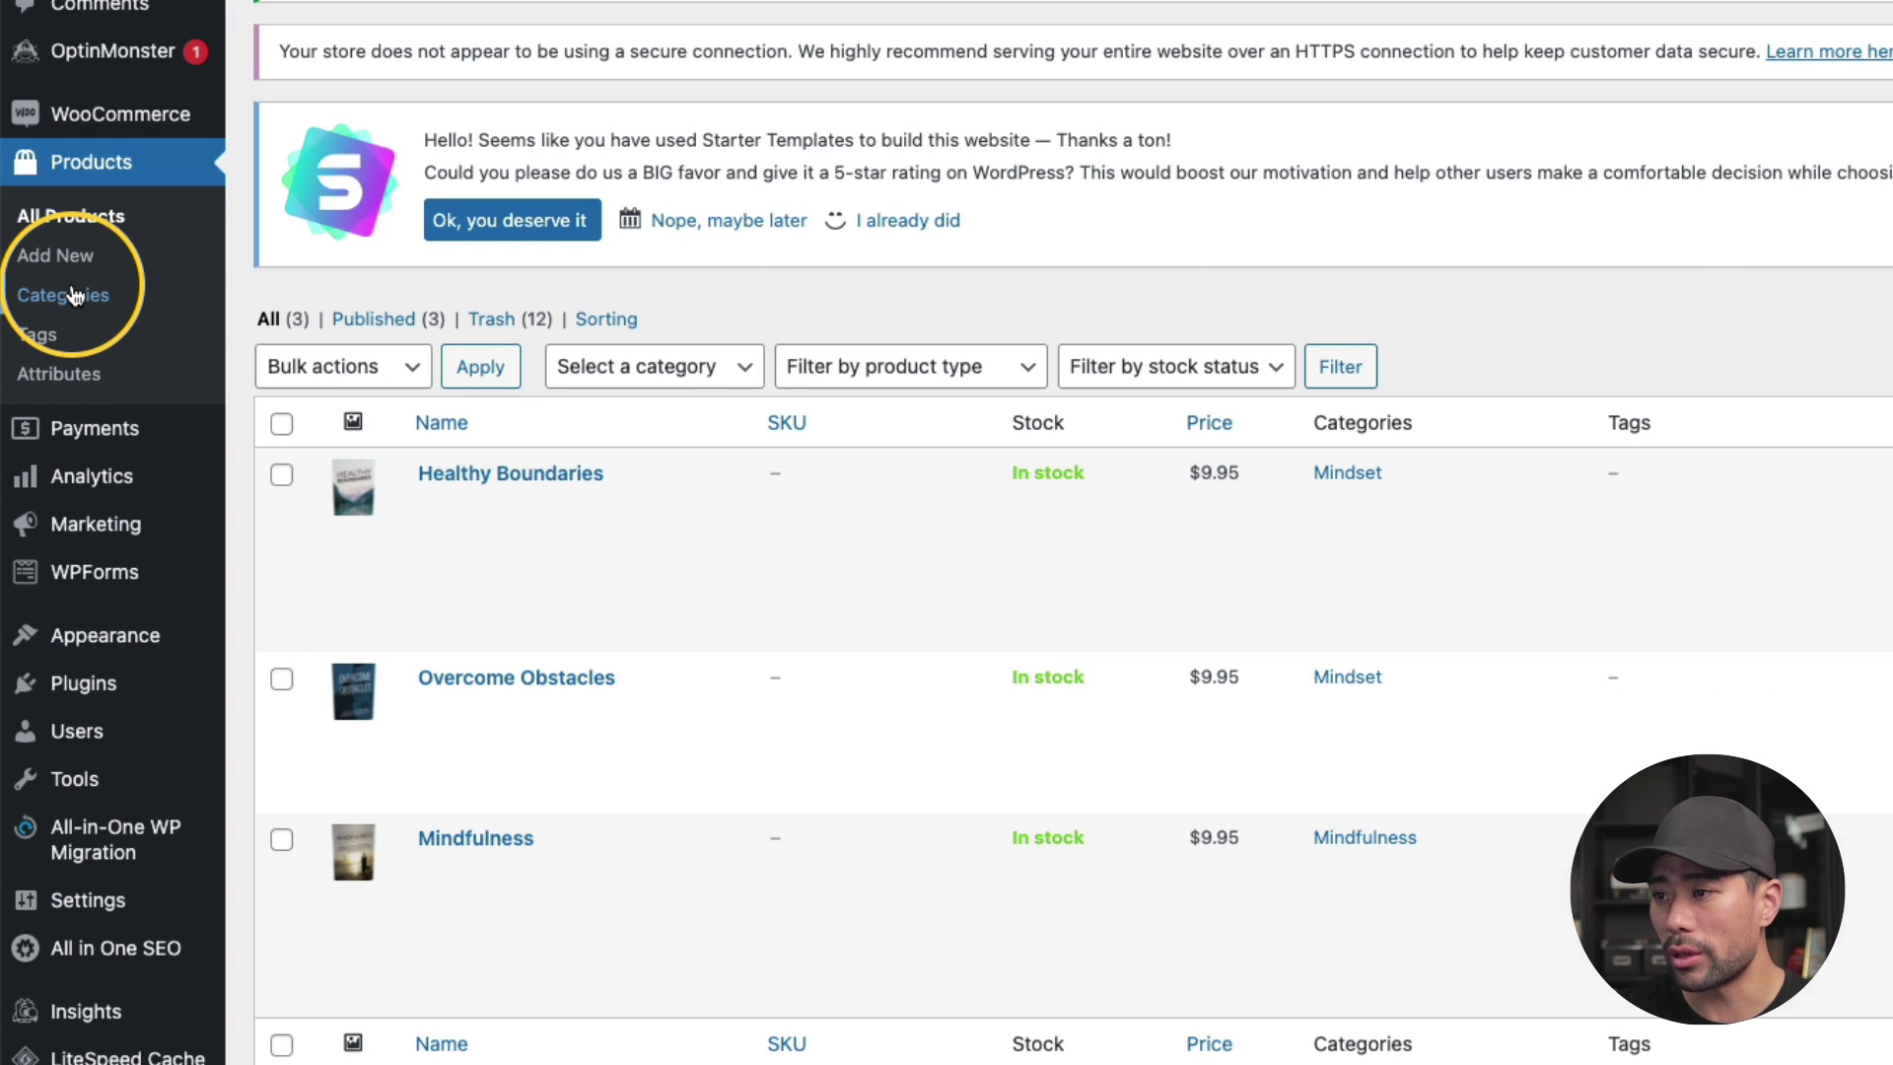
pyautogui.click(74, 294)
pyautogui.scroll(1, 1158, 242)
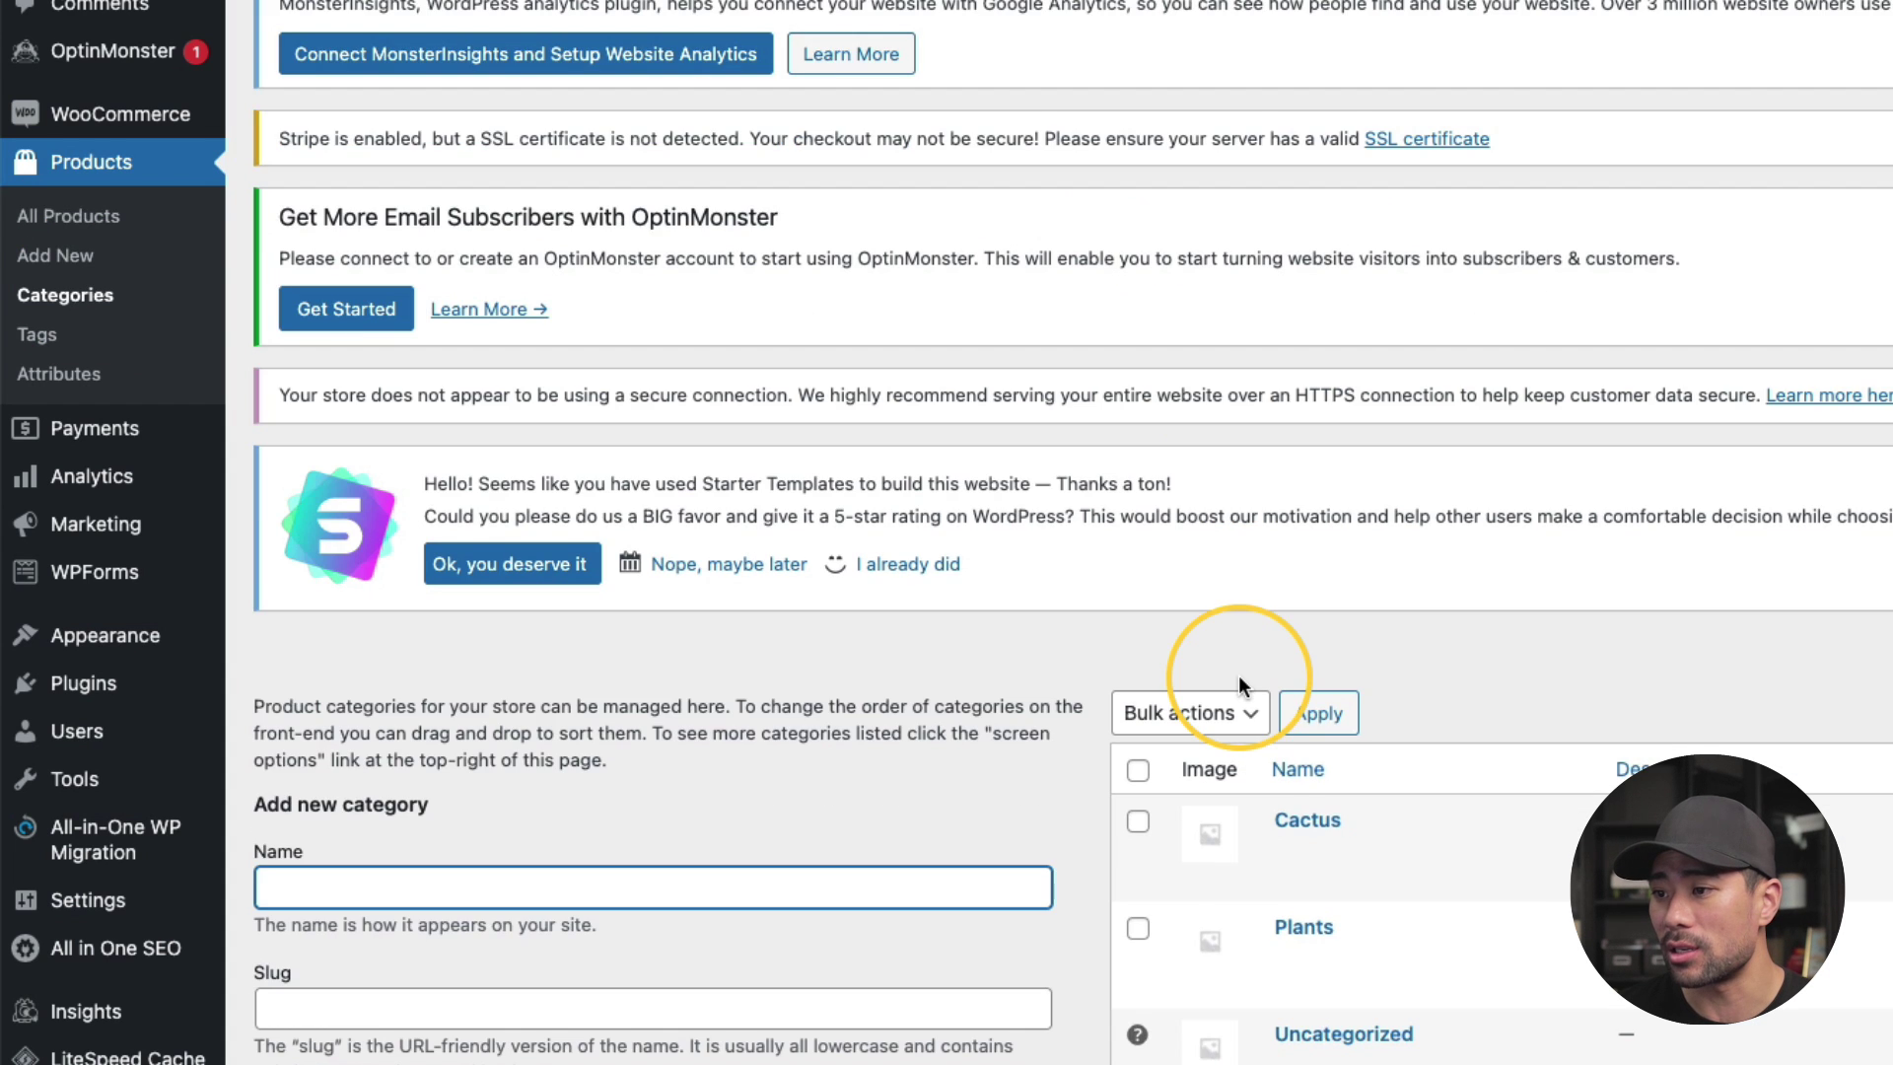
pyautogui.scroll(-4, 1238, 676)
pyautogui.click(1140, 375)
pyautogui.click(1138, 479)
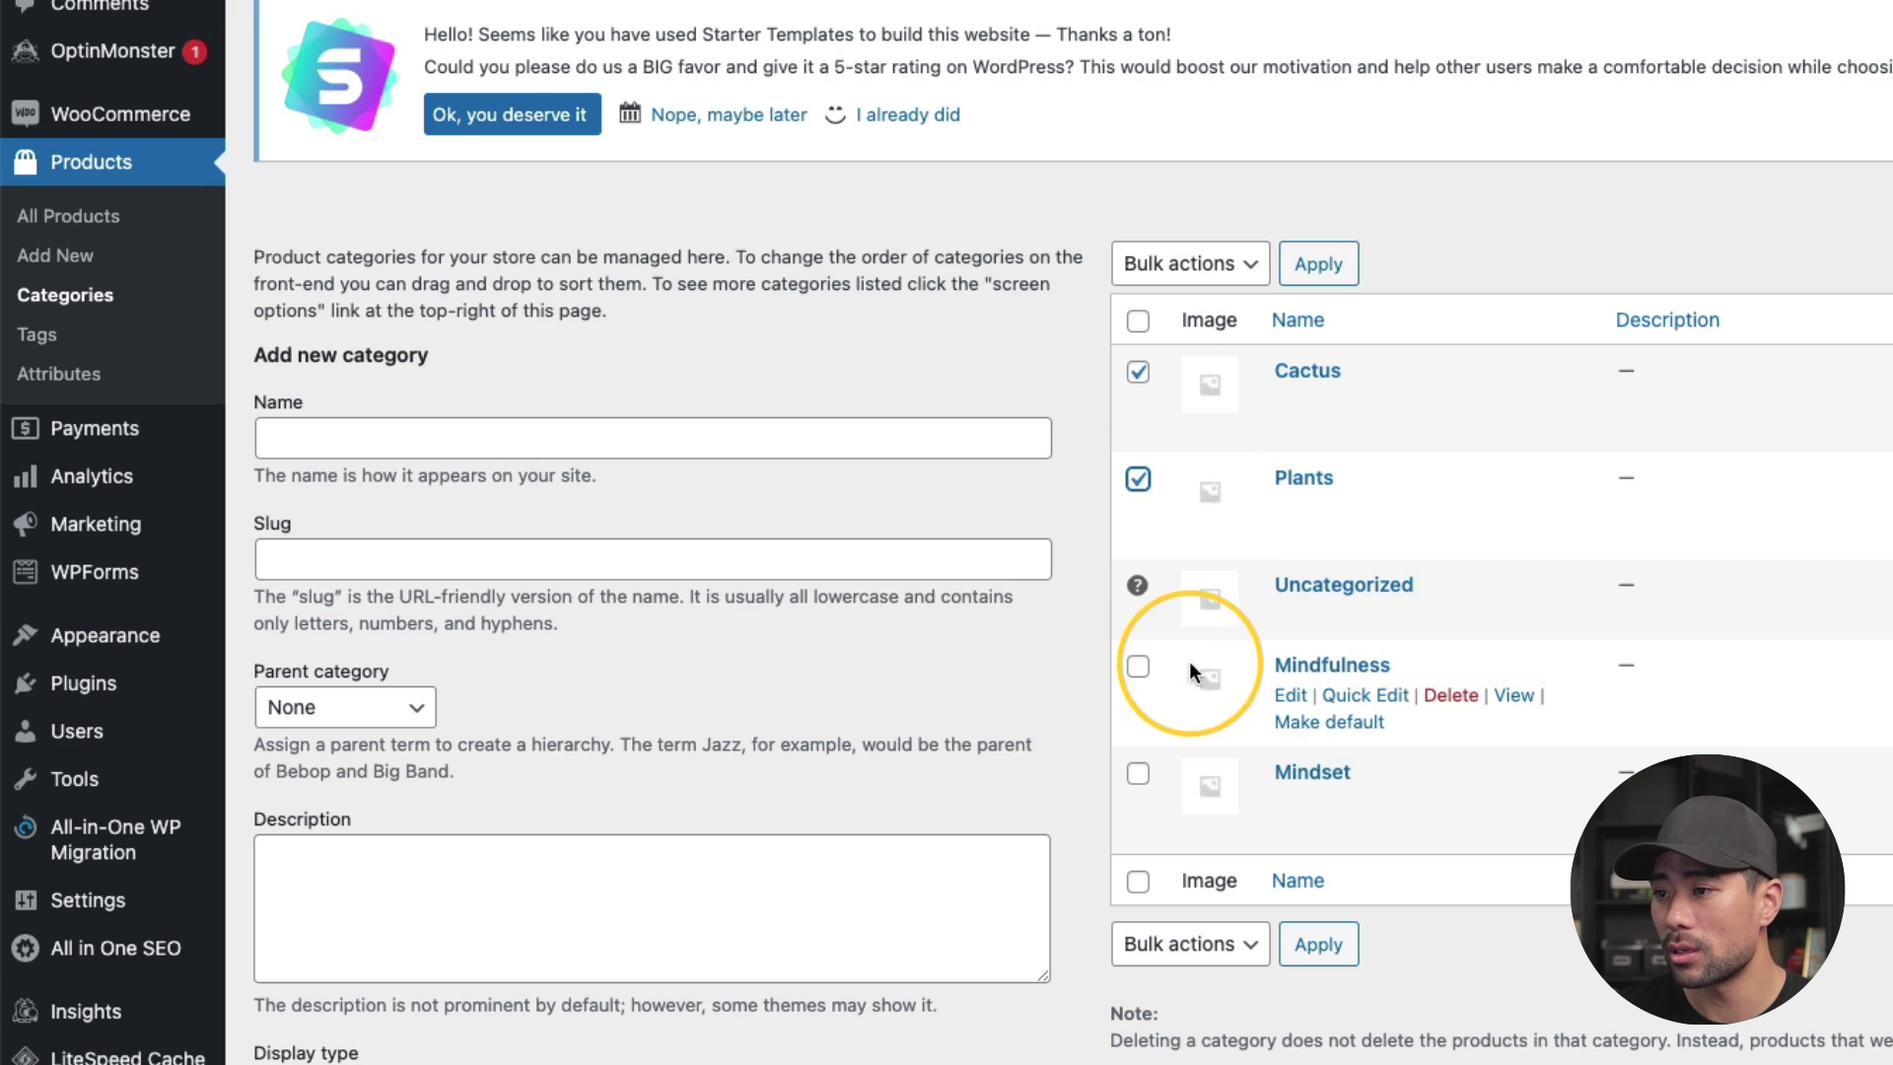
pyautogui.click(1179, 281)
pyautogui.click(1173, 292)
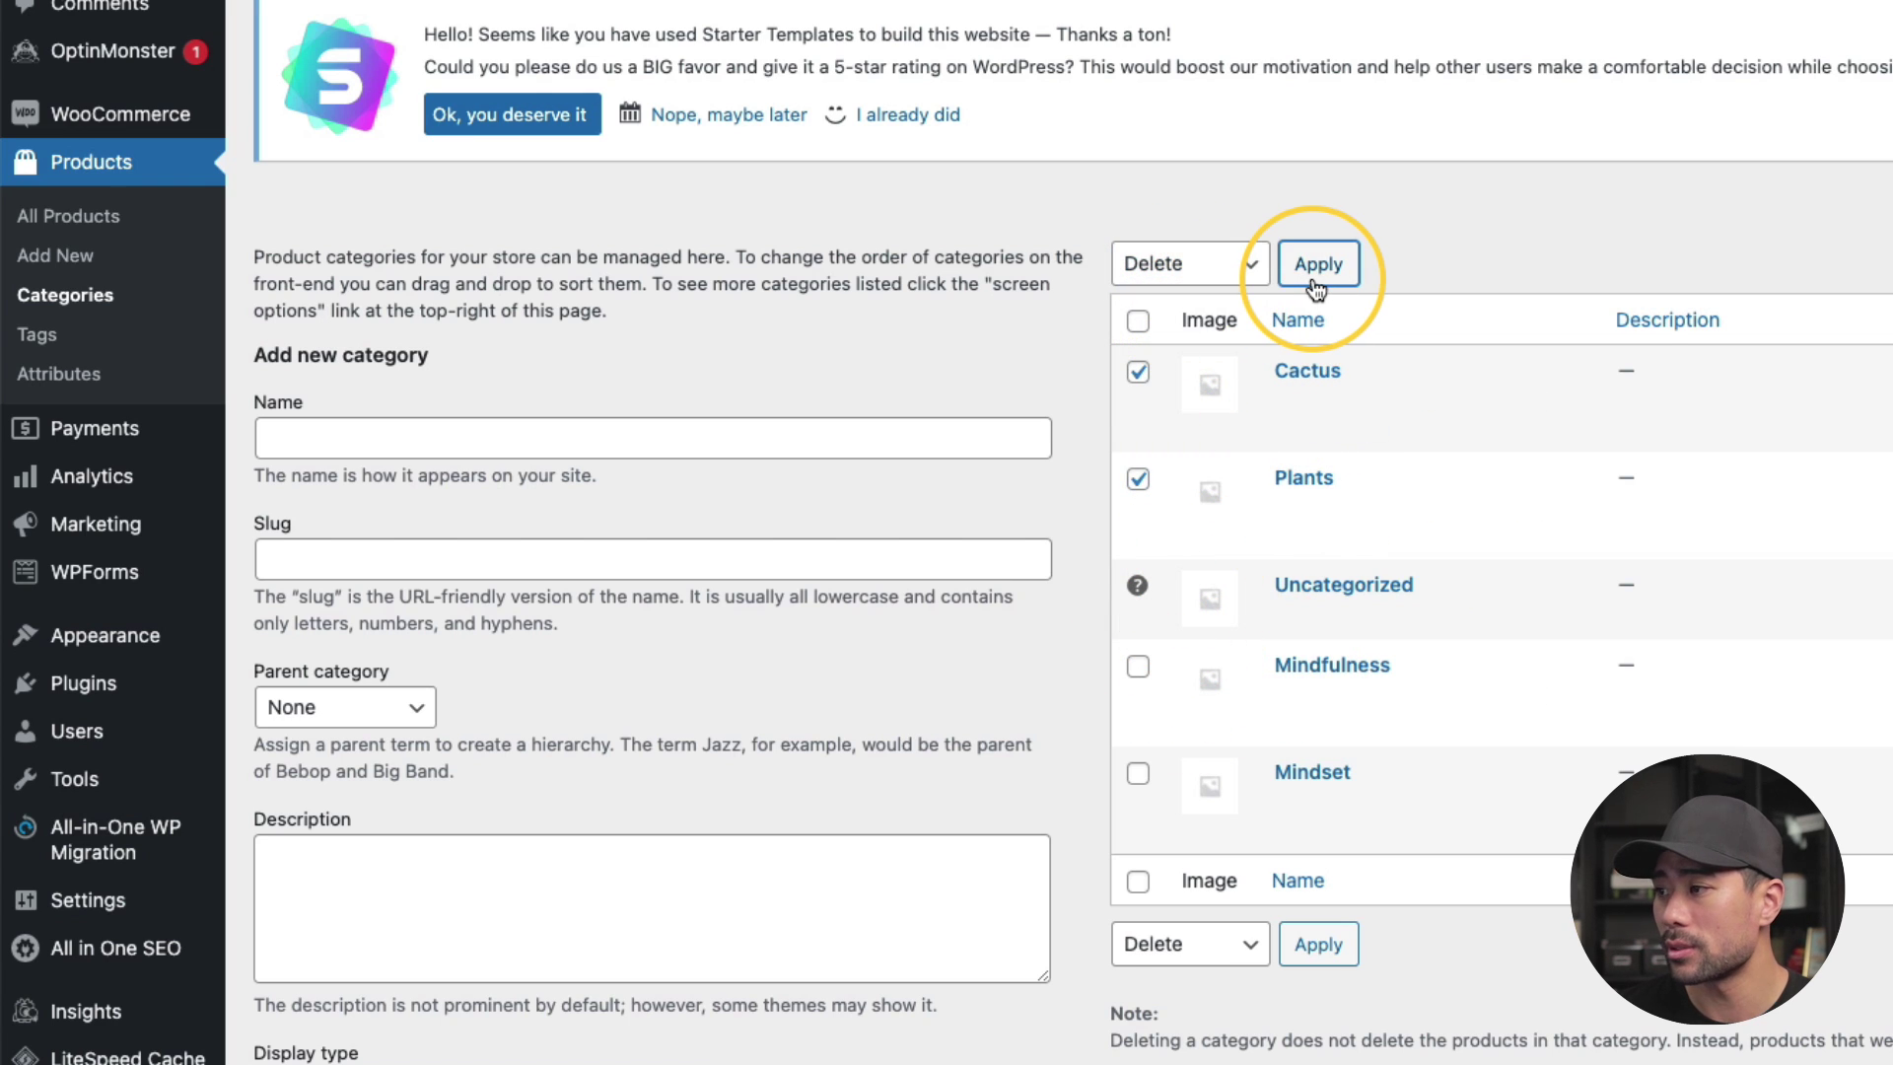
pyautogui.click(1318, 264)
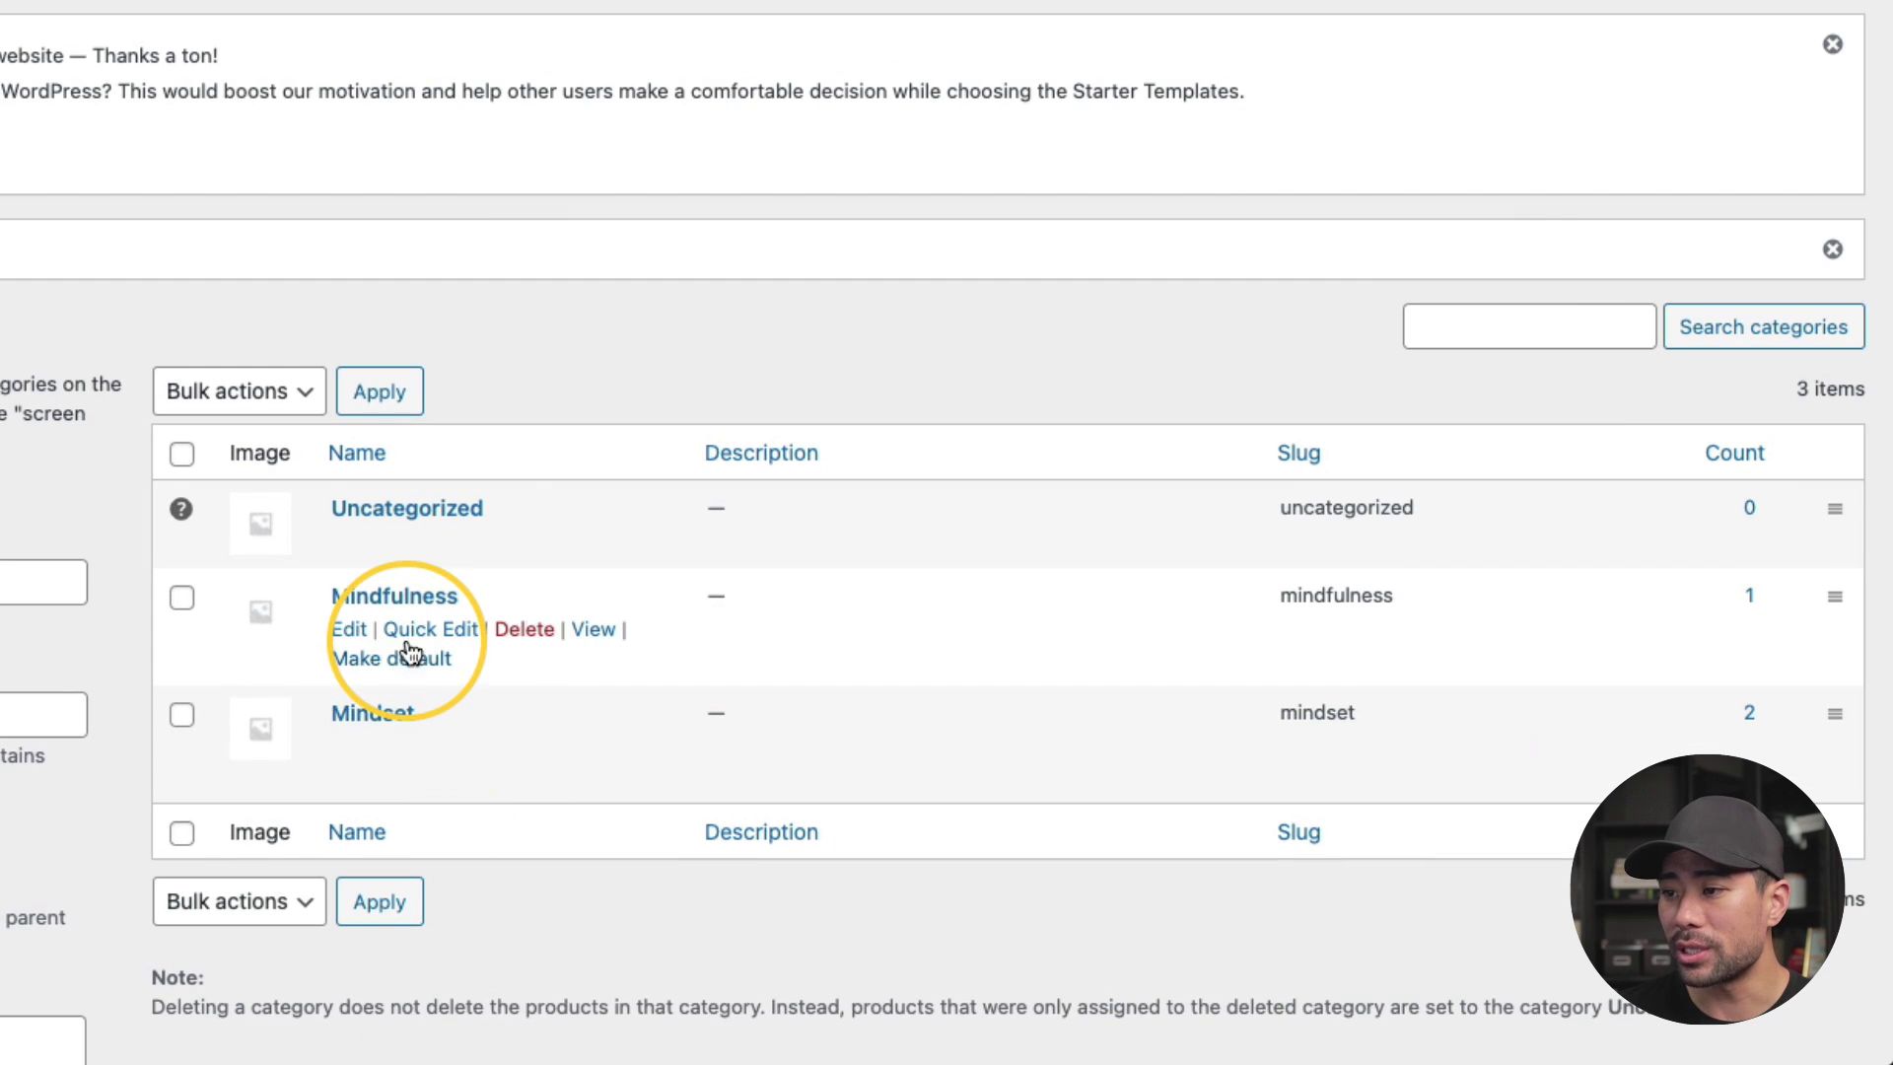
# Change the site's permalink structure to Post name and save the permalink settings
pyautogui.scroll(-1, 1343, 779)
pyautogui.scroll(-1, 406, 639)
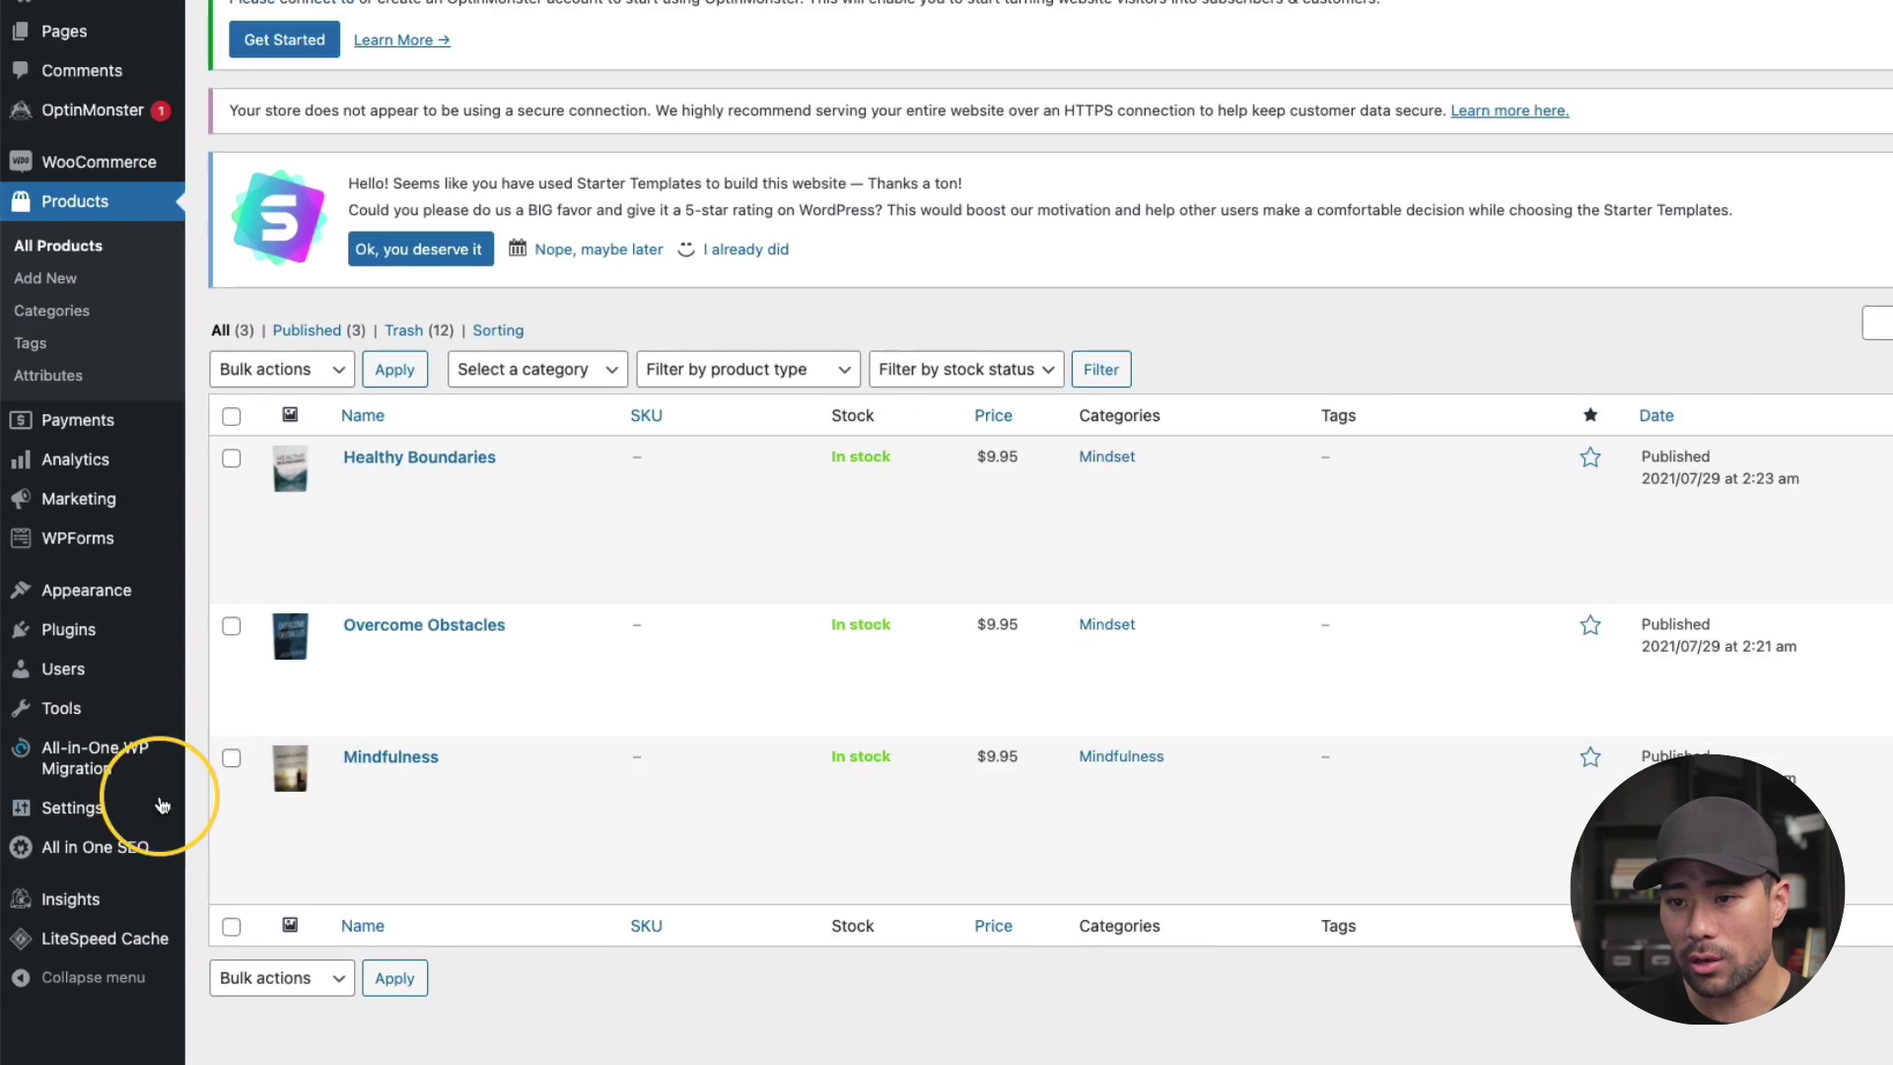
pyautogui.moveTo(63, 841)
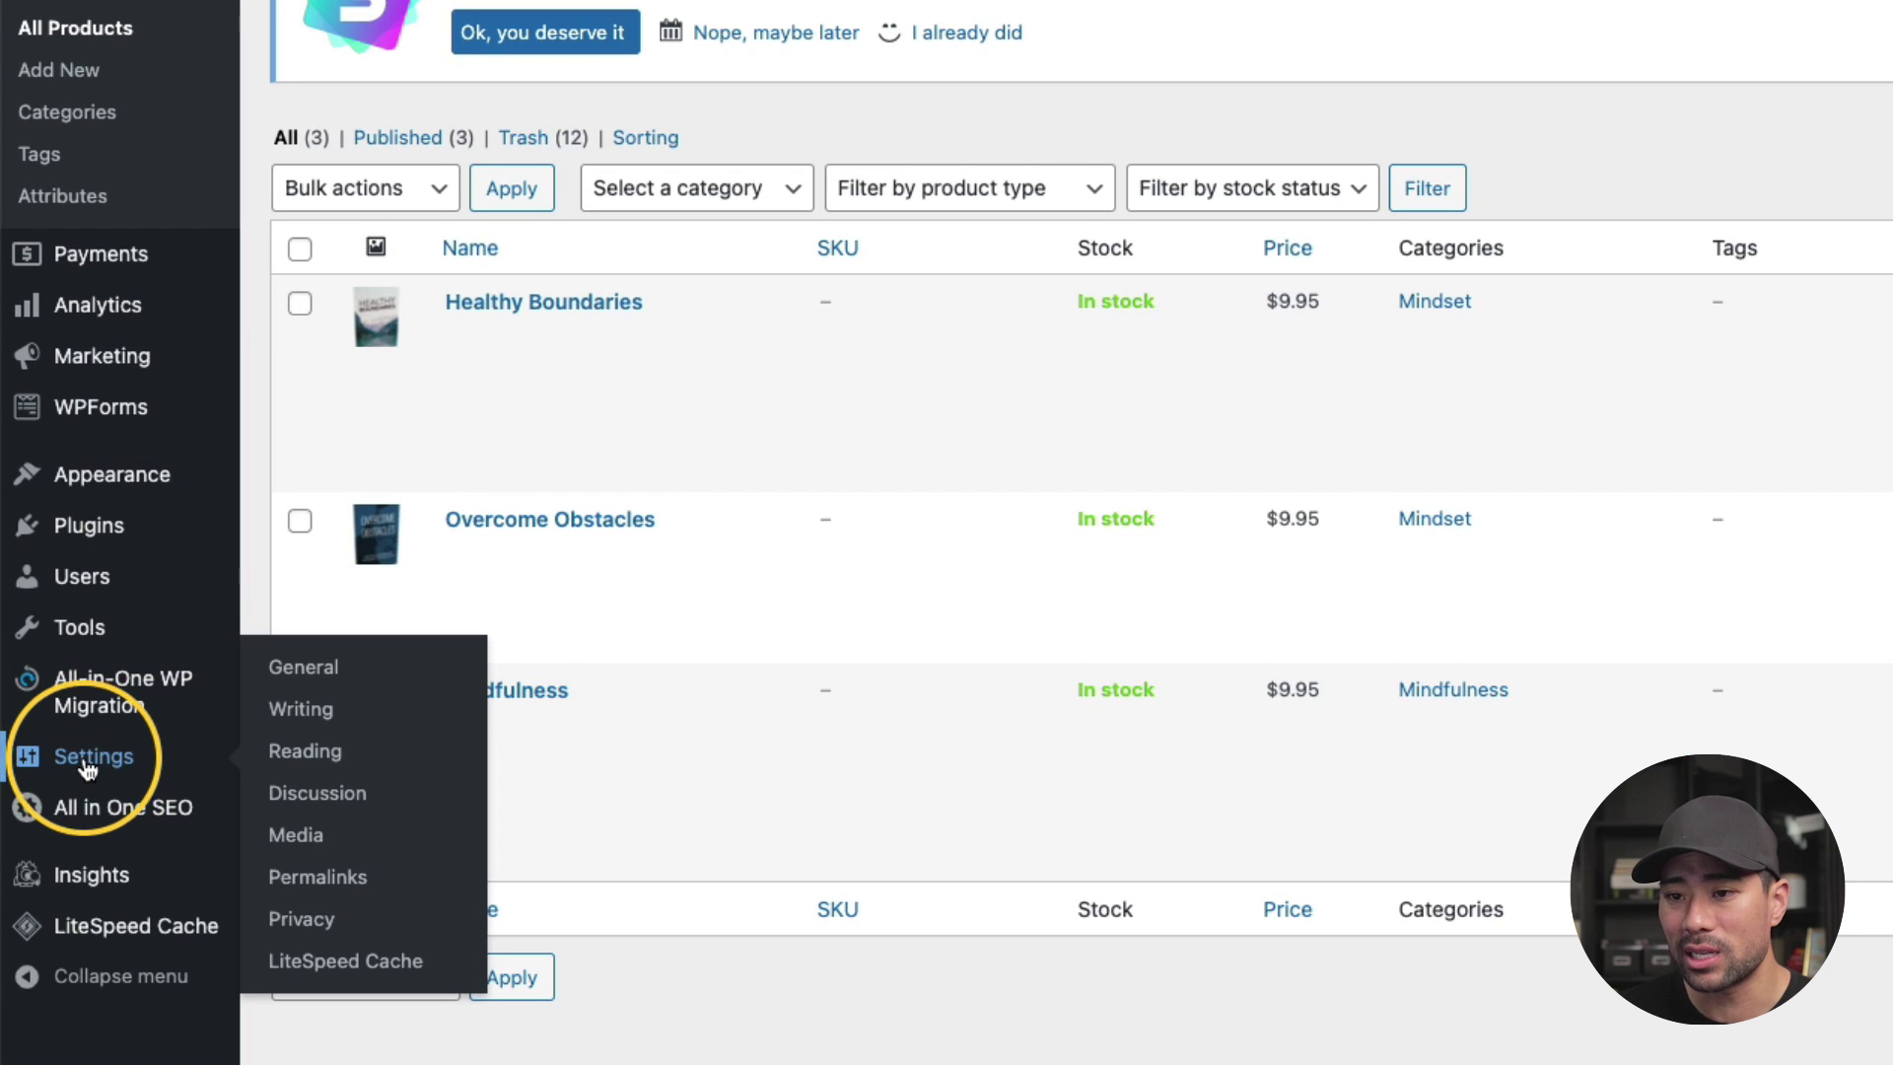
pyautogui.click(332, 878)
pyautogui.scroll(-2, 1351, 477)
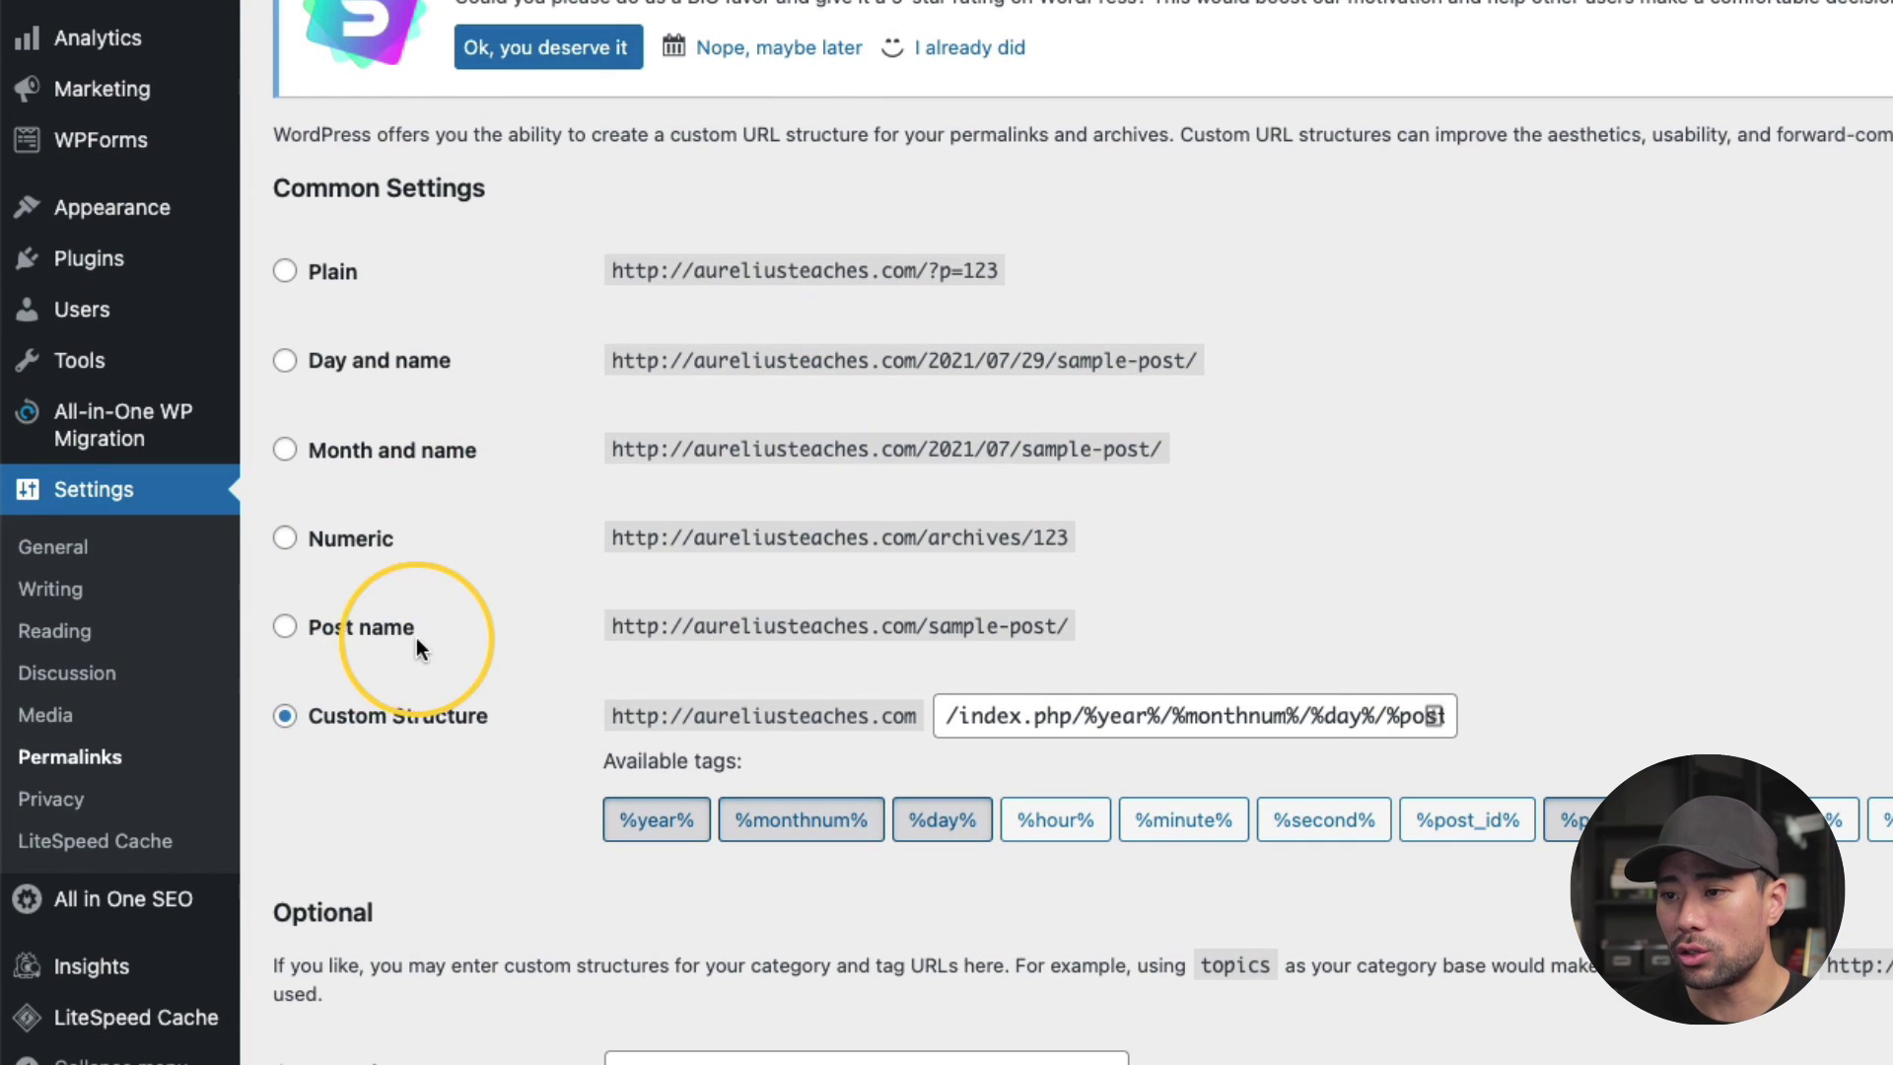
pyautogui.click(284, 627)
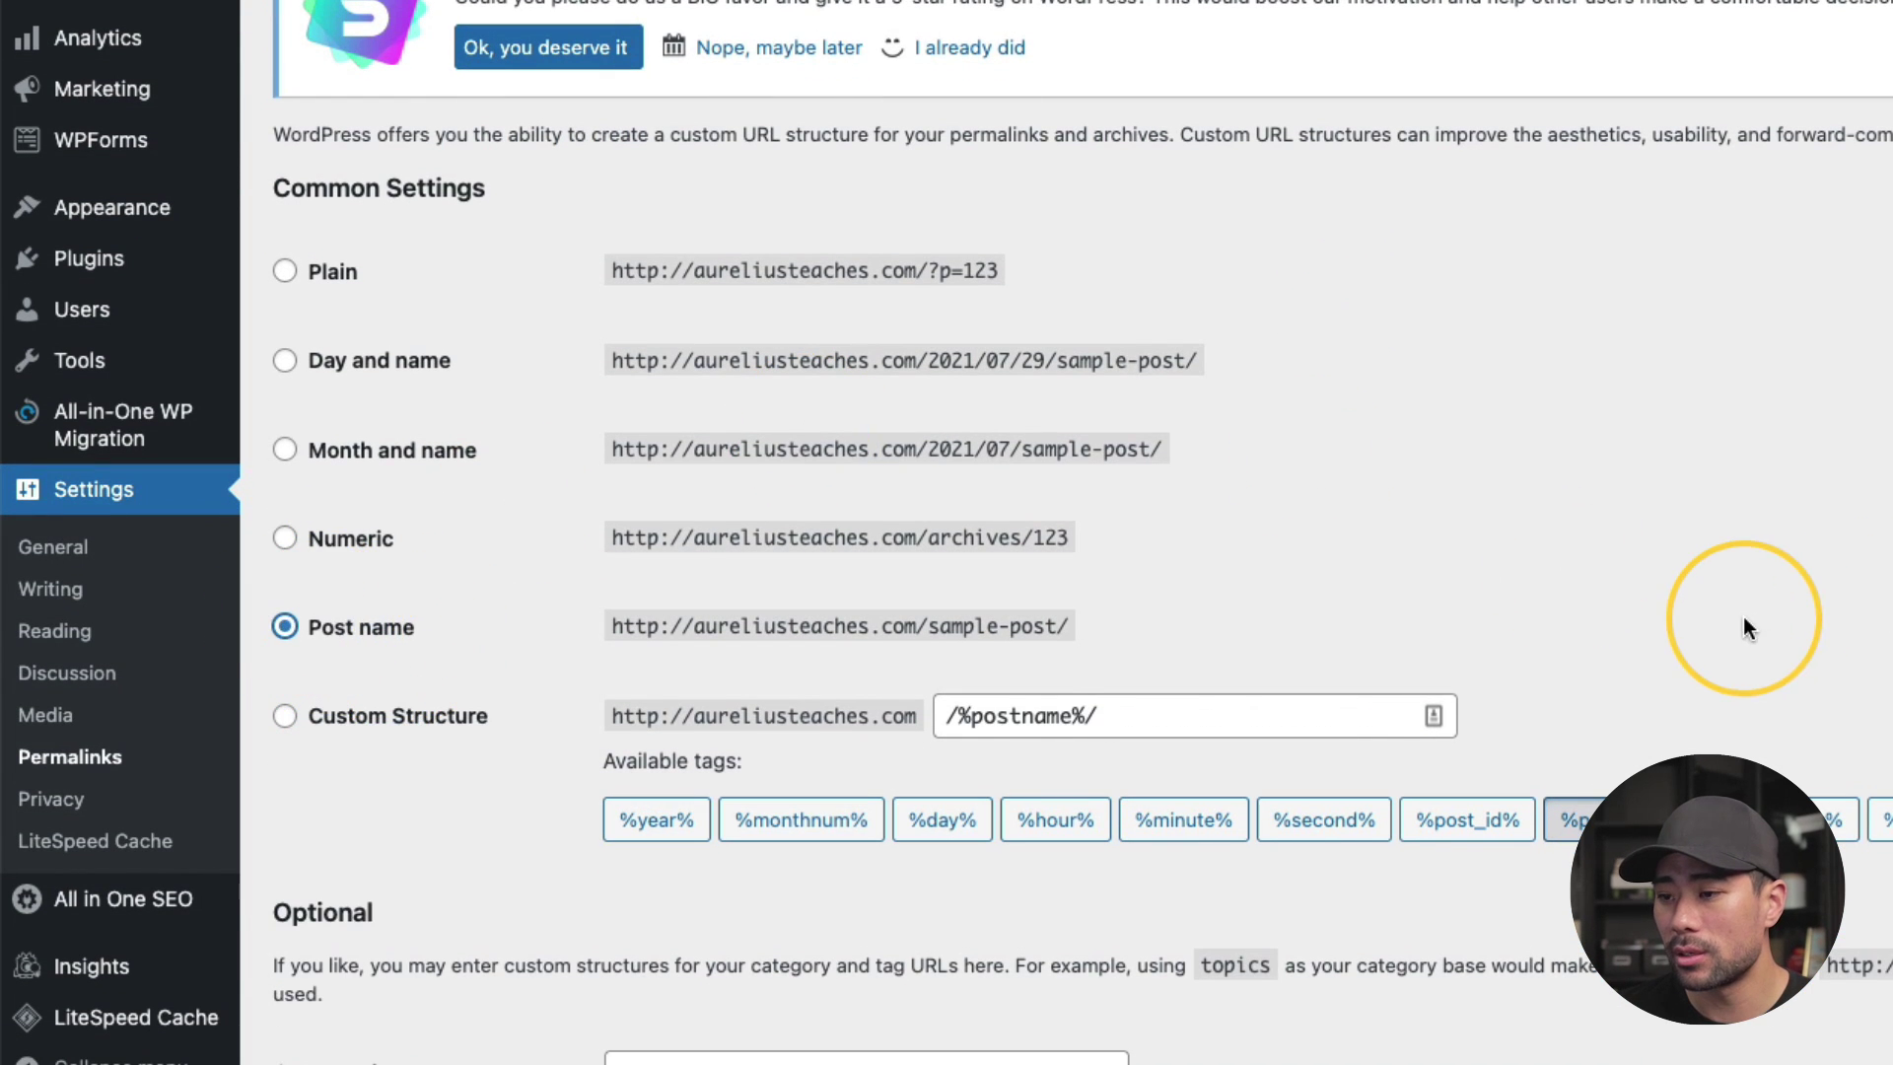
pyautogui.scroll(-10, 1743, 618)
pyautogui.click(309, 970)
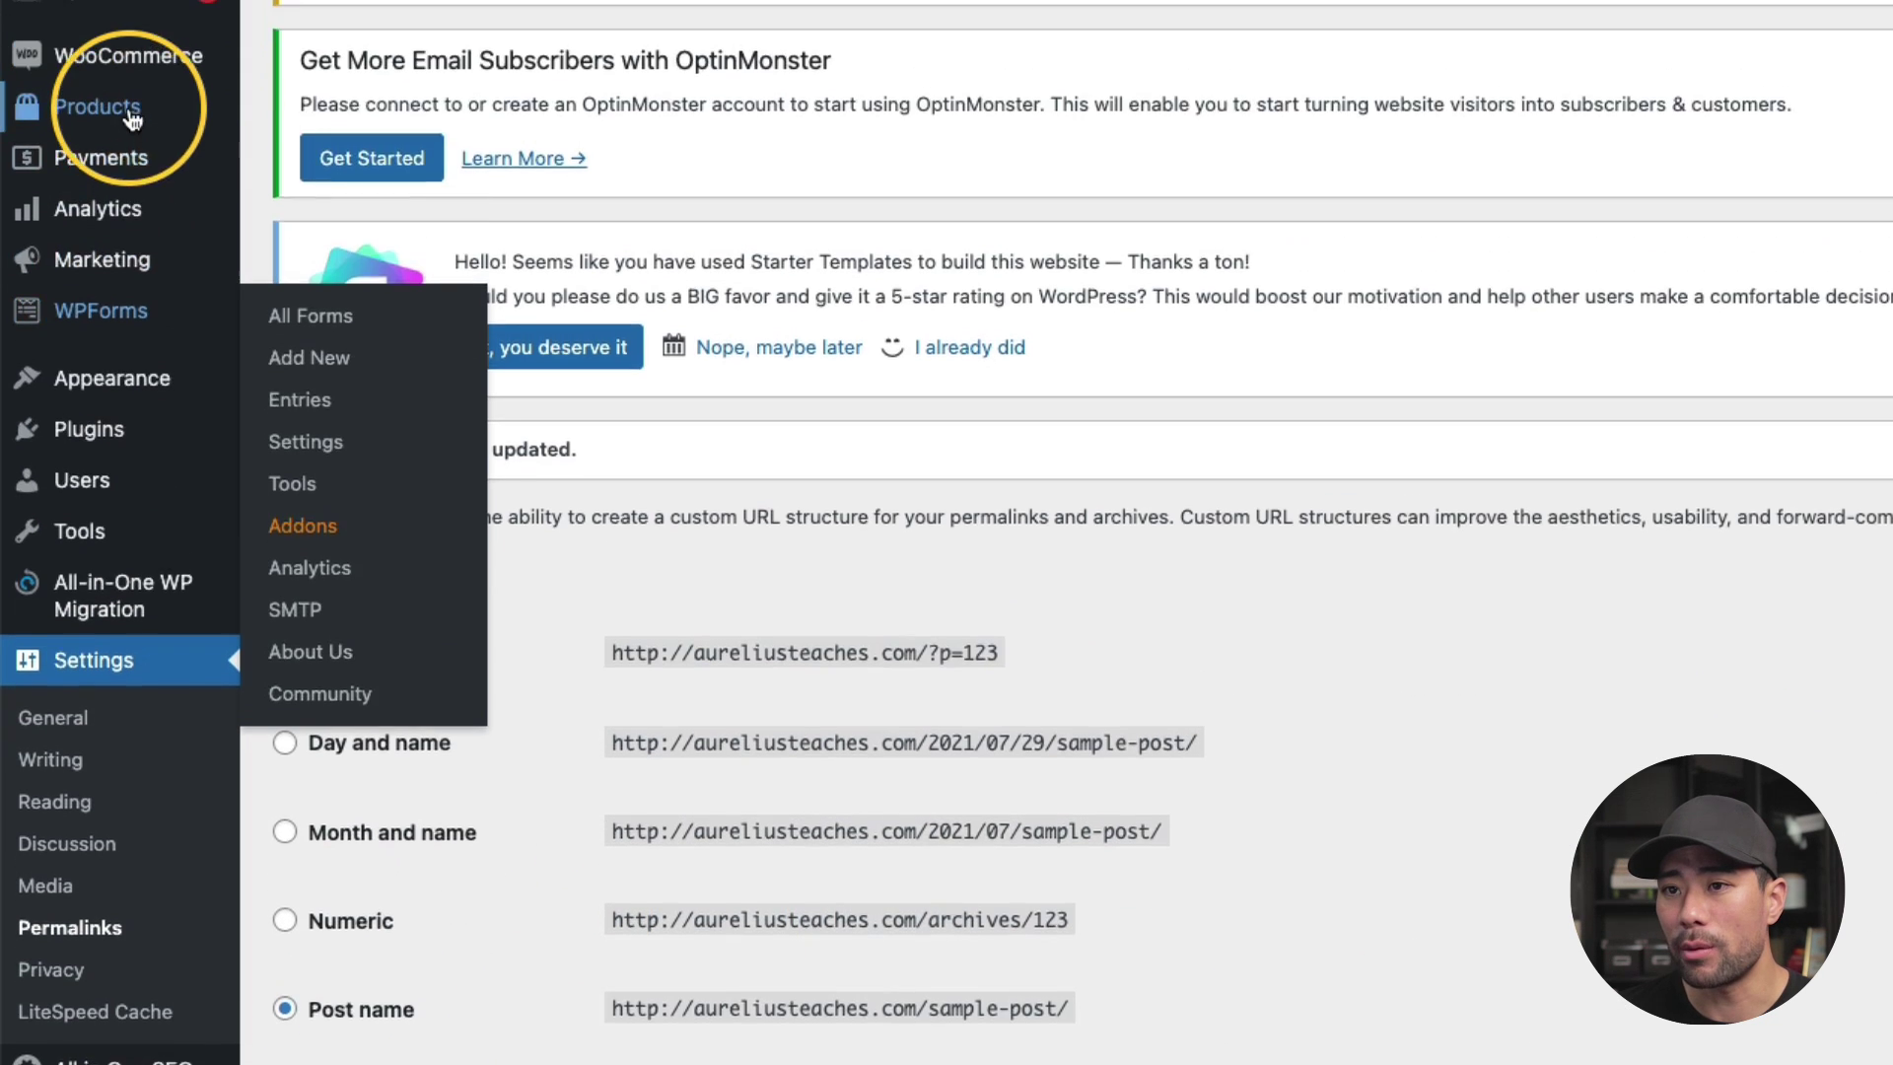
# Look over the product list and the site's homepage down to its Featured Products section
pyautogui.moveTo(99, 481)
pyautogui.click(337, 499)
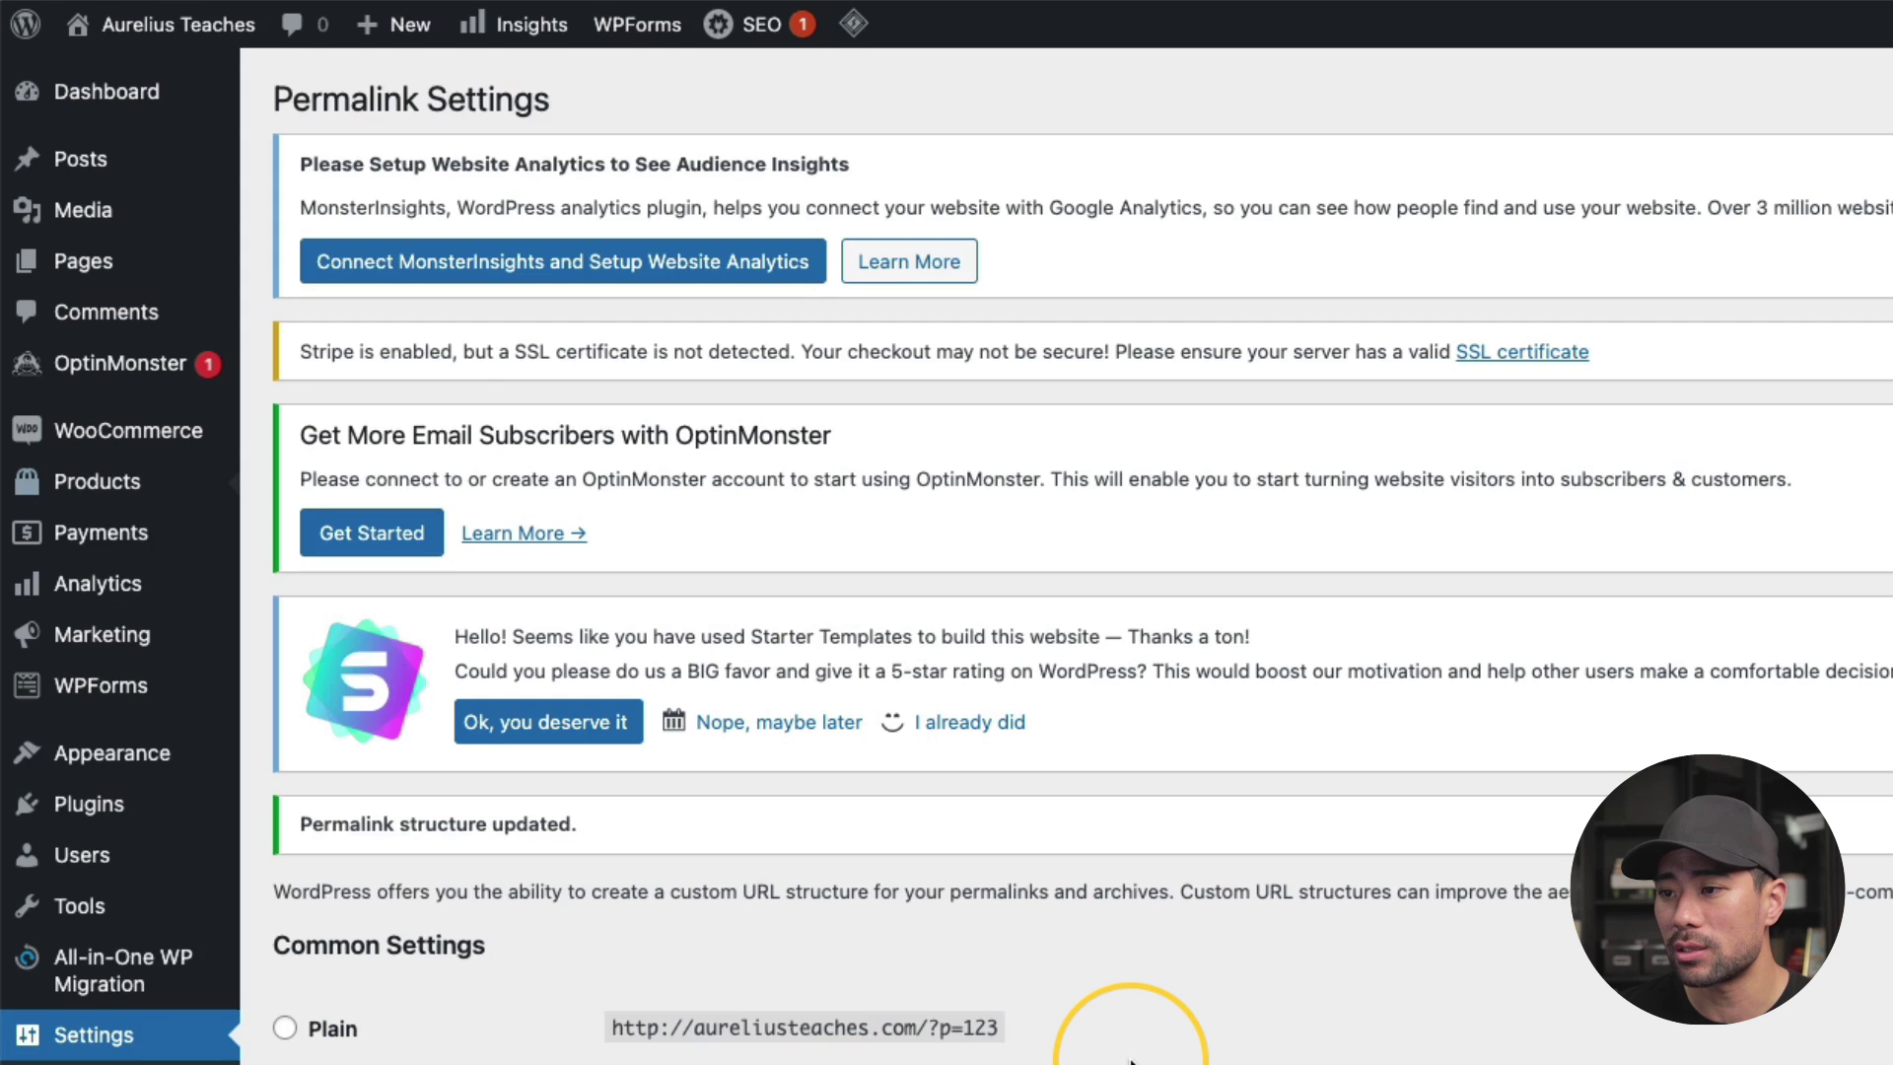
pyautogui.scroll(-5, 498, 532)
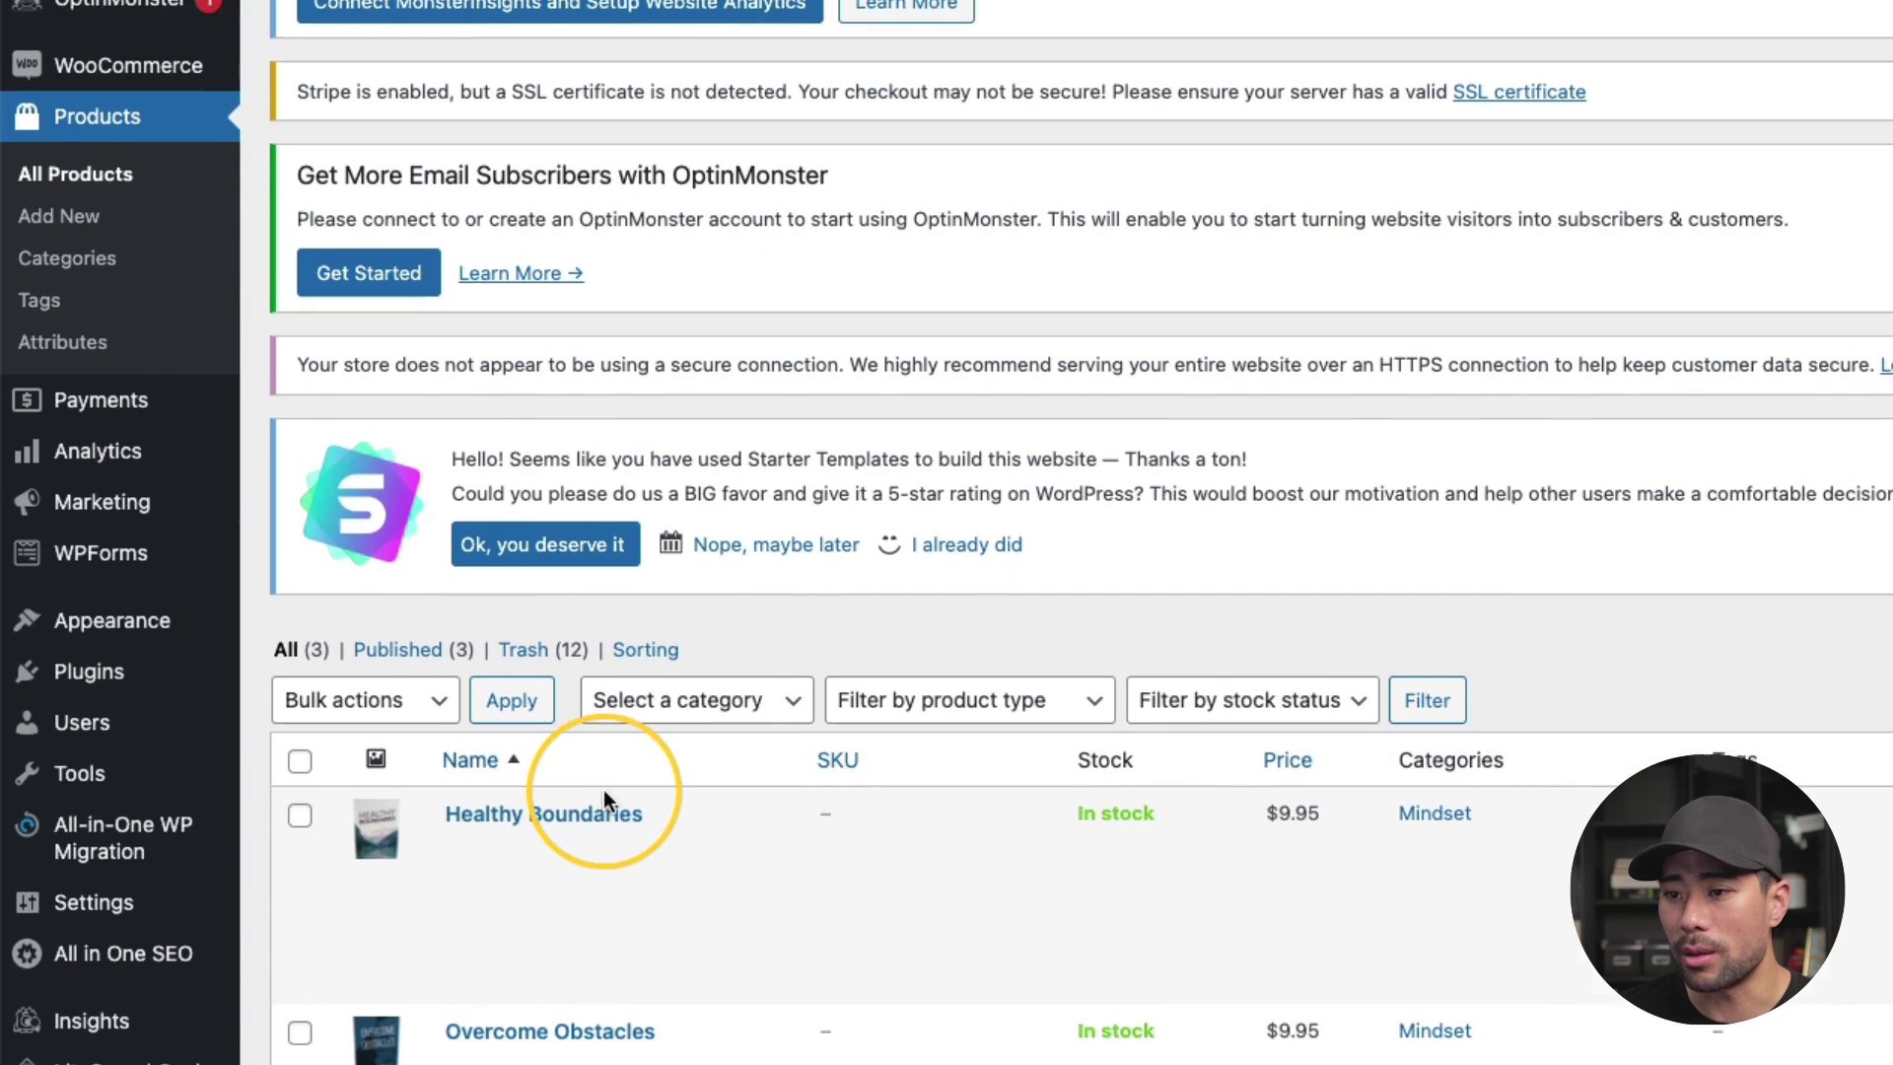
pyautogui.click(593, 764)
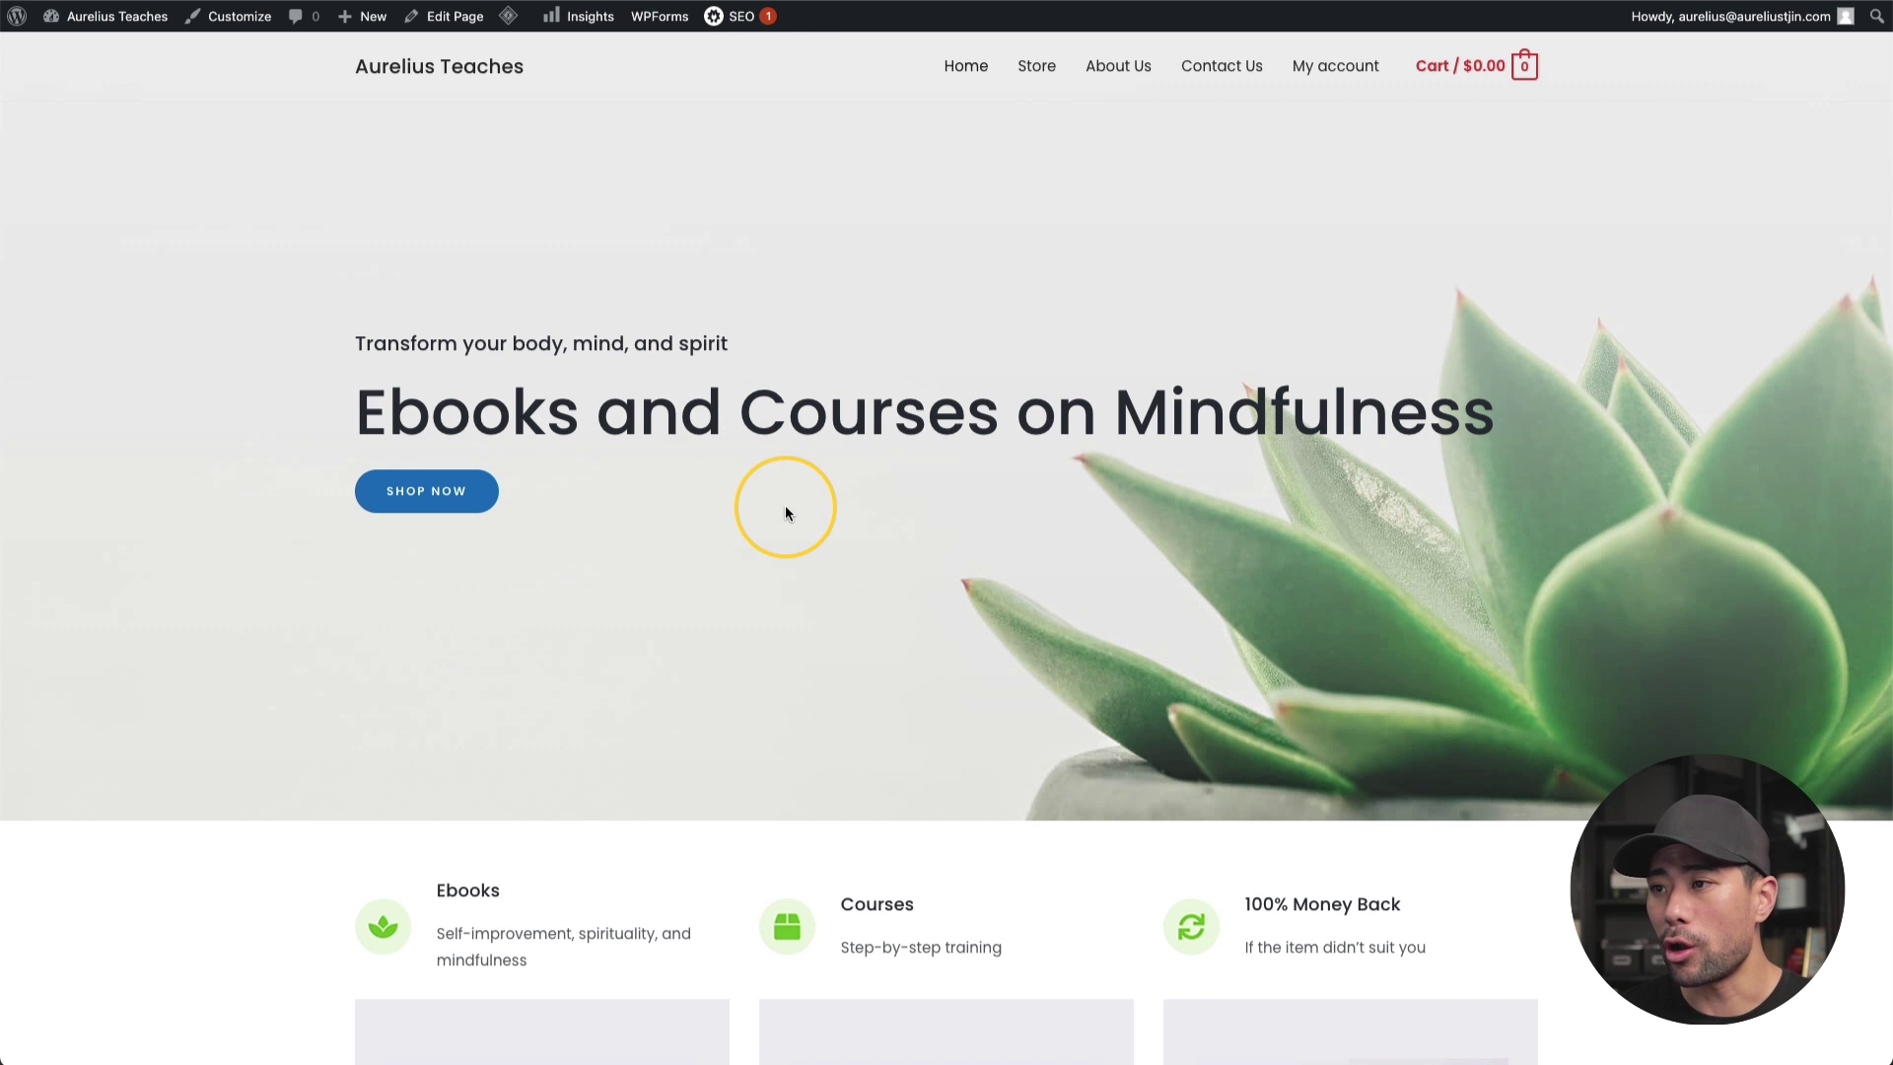
pyautogui.scroll(-15, 784, 505)
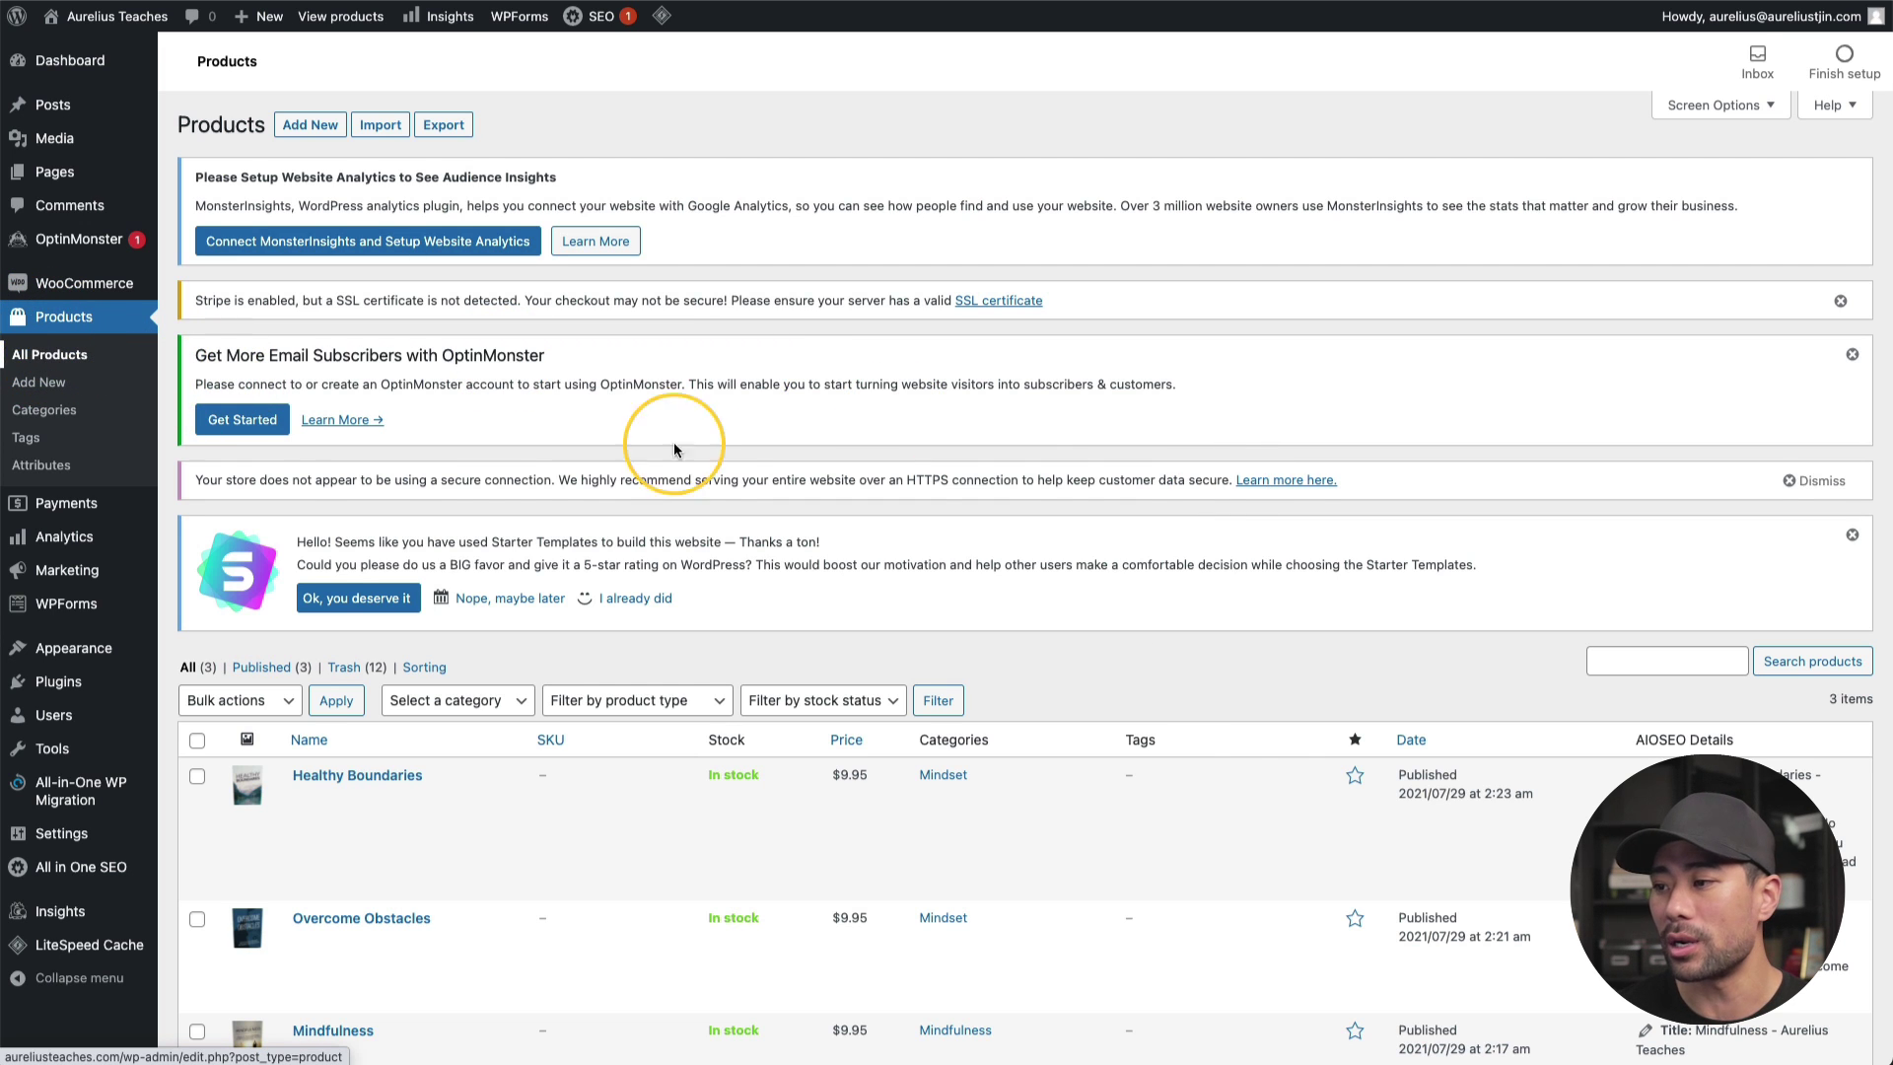
# Mark the Healthy Boundaries, Overcome Obstacles and Mindfulness products as featured
pyautogui.scroll(-2, 1257, 774)
pyautogui.scroll(-1, 1256, 780)
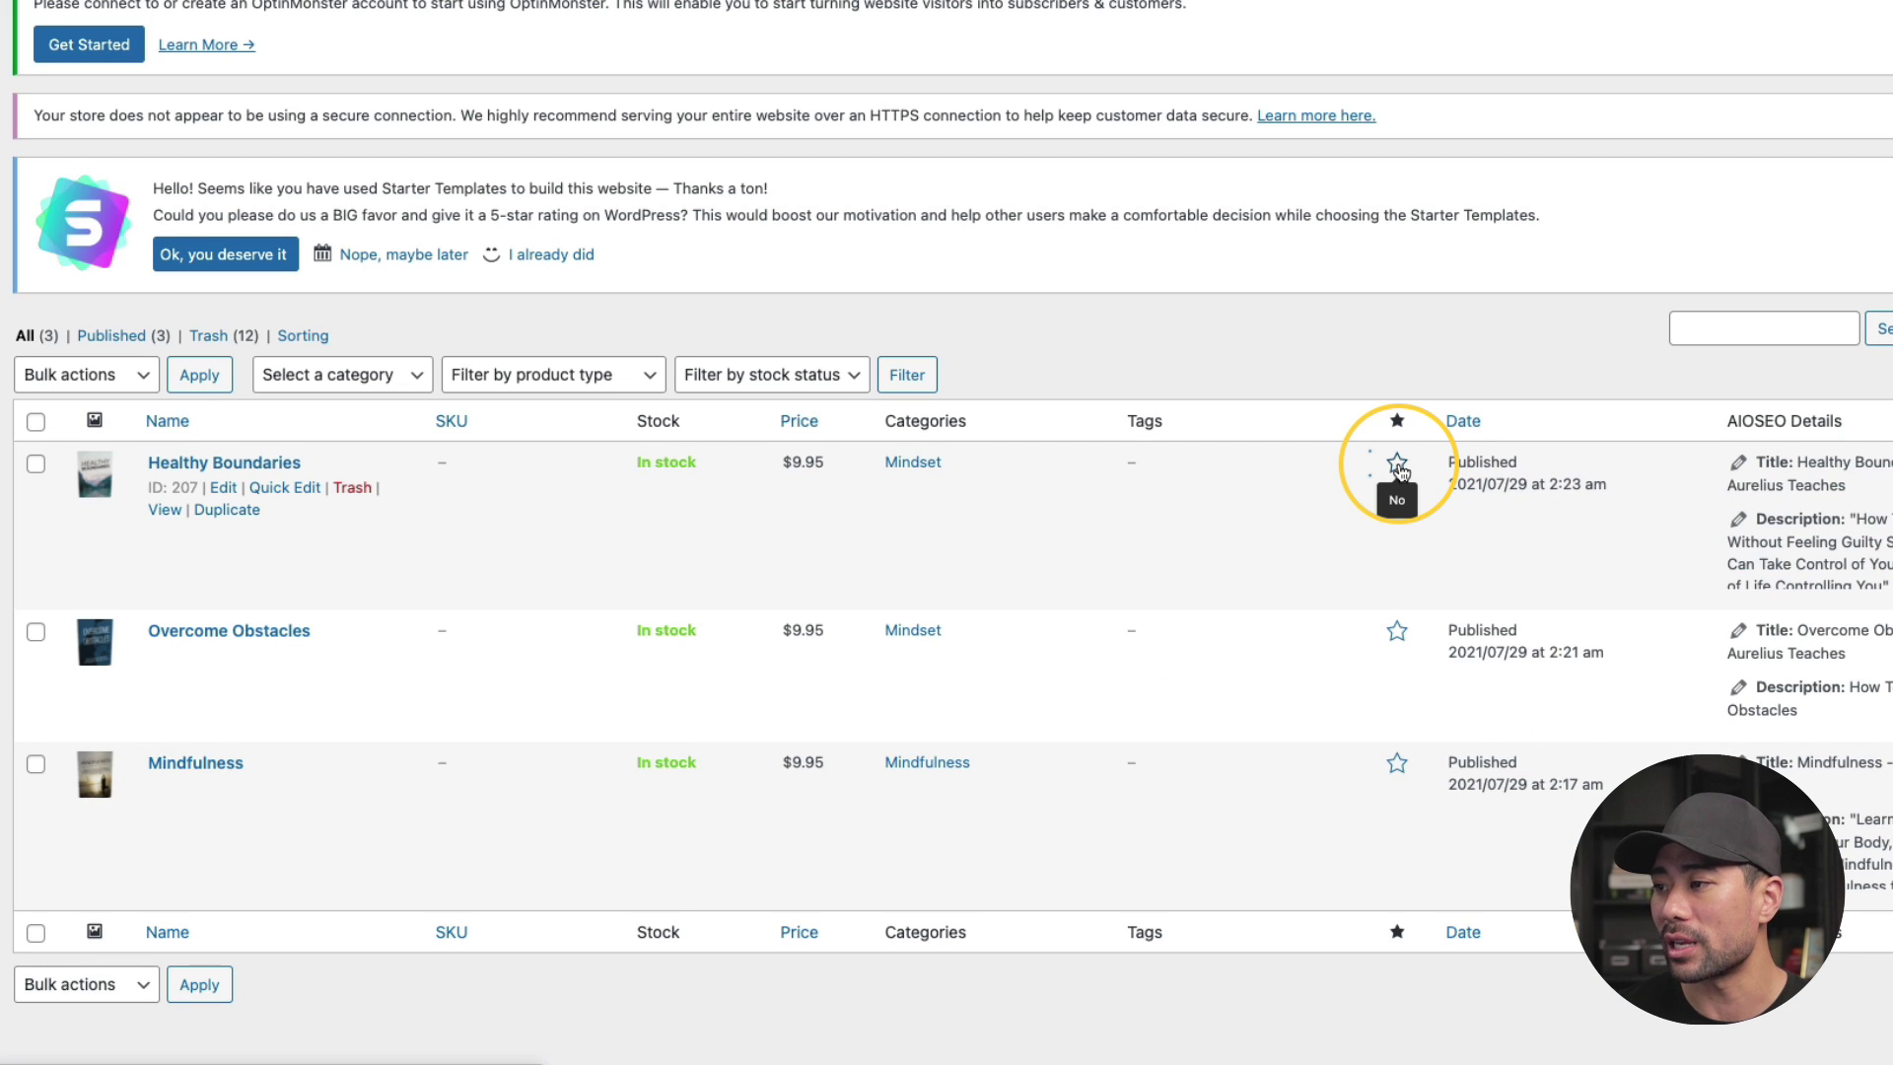
pyautogui.click(1398, 466)
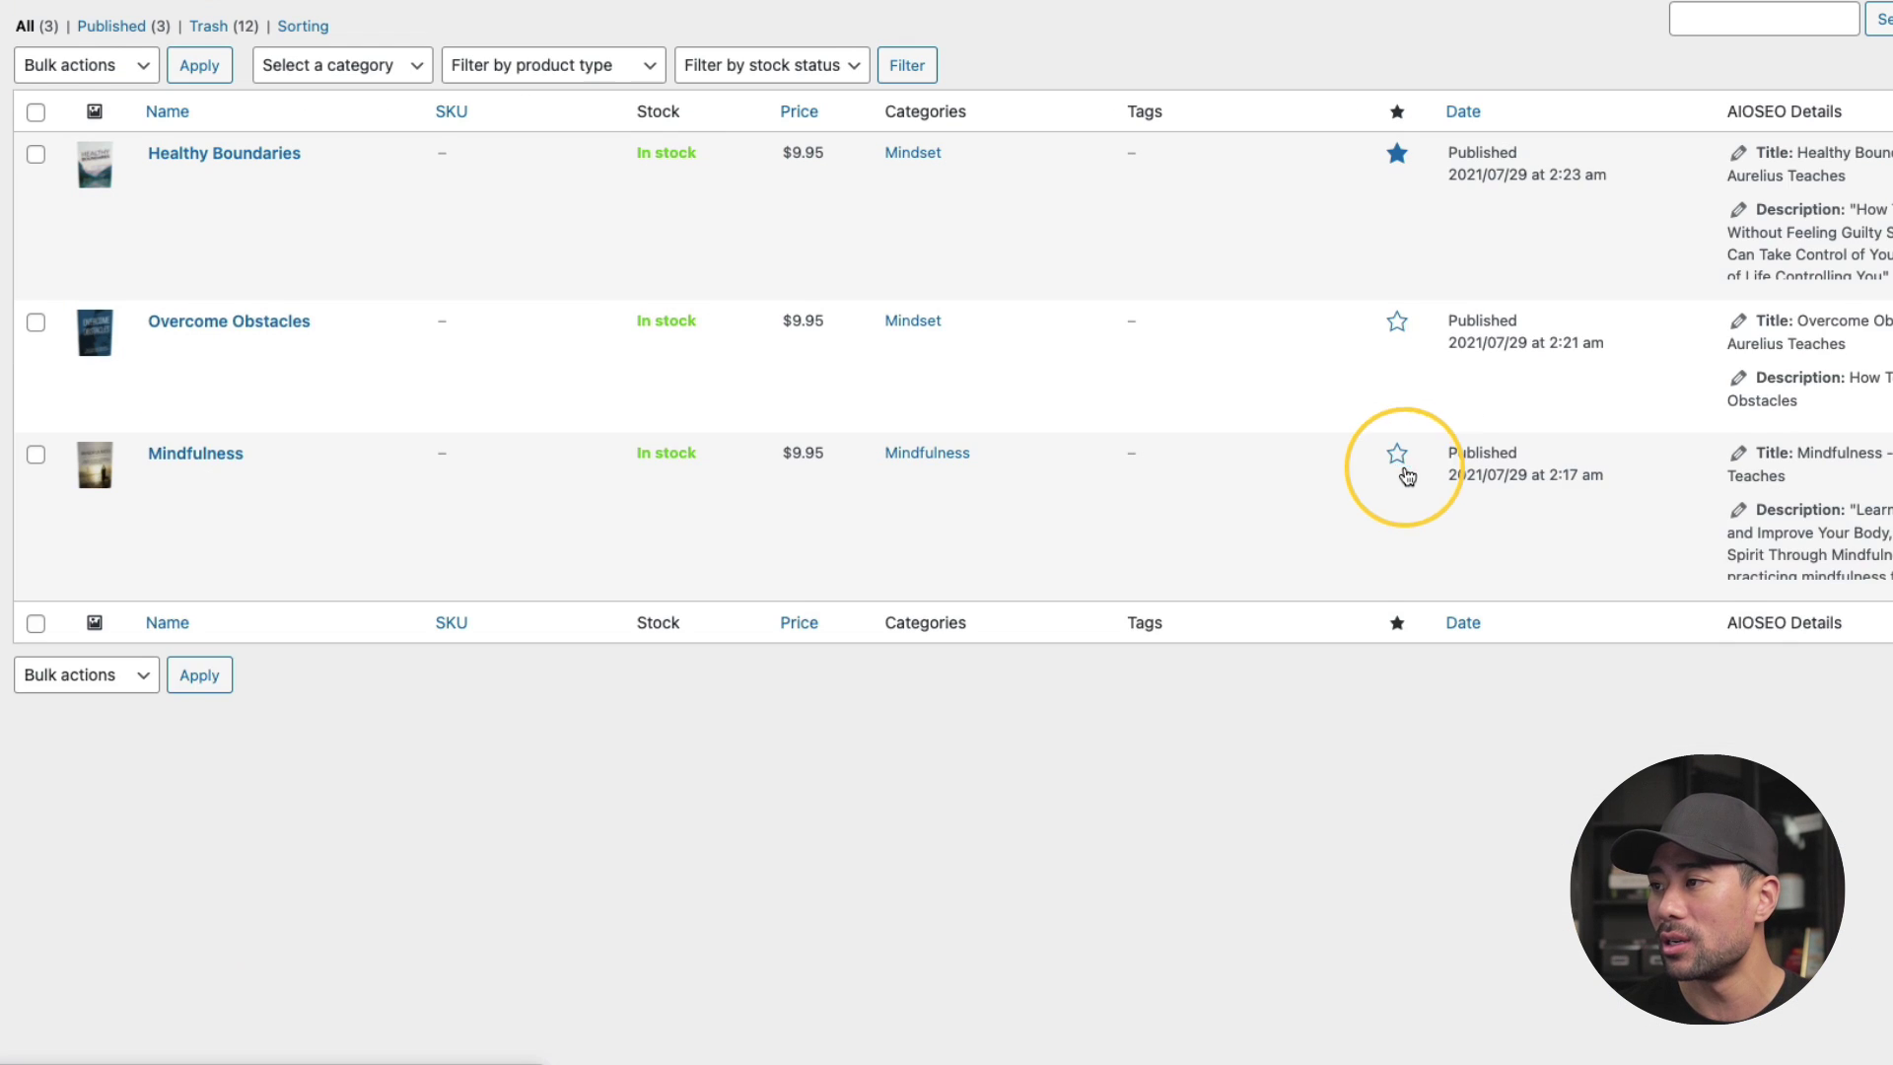
pyautogui.scroll(-3, 1459, 502)
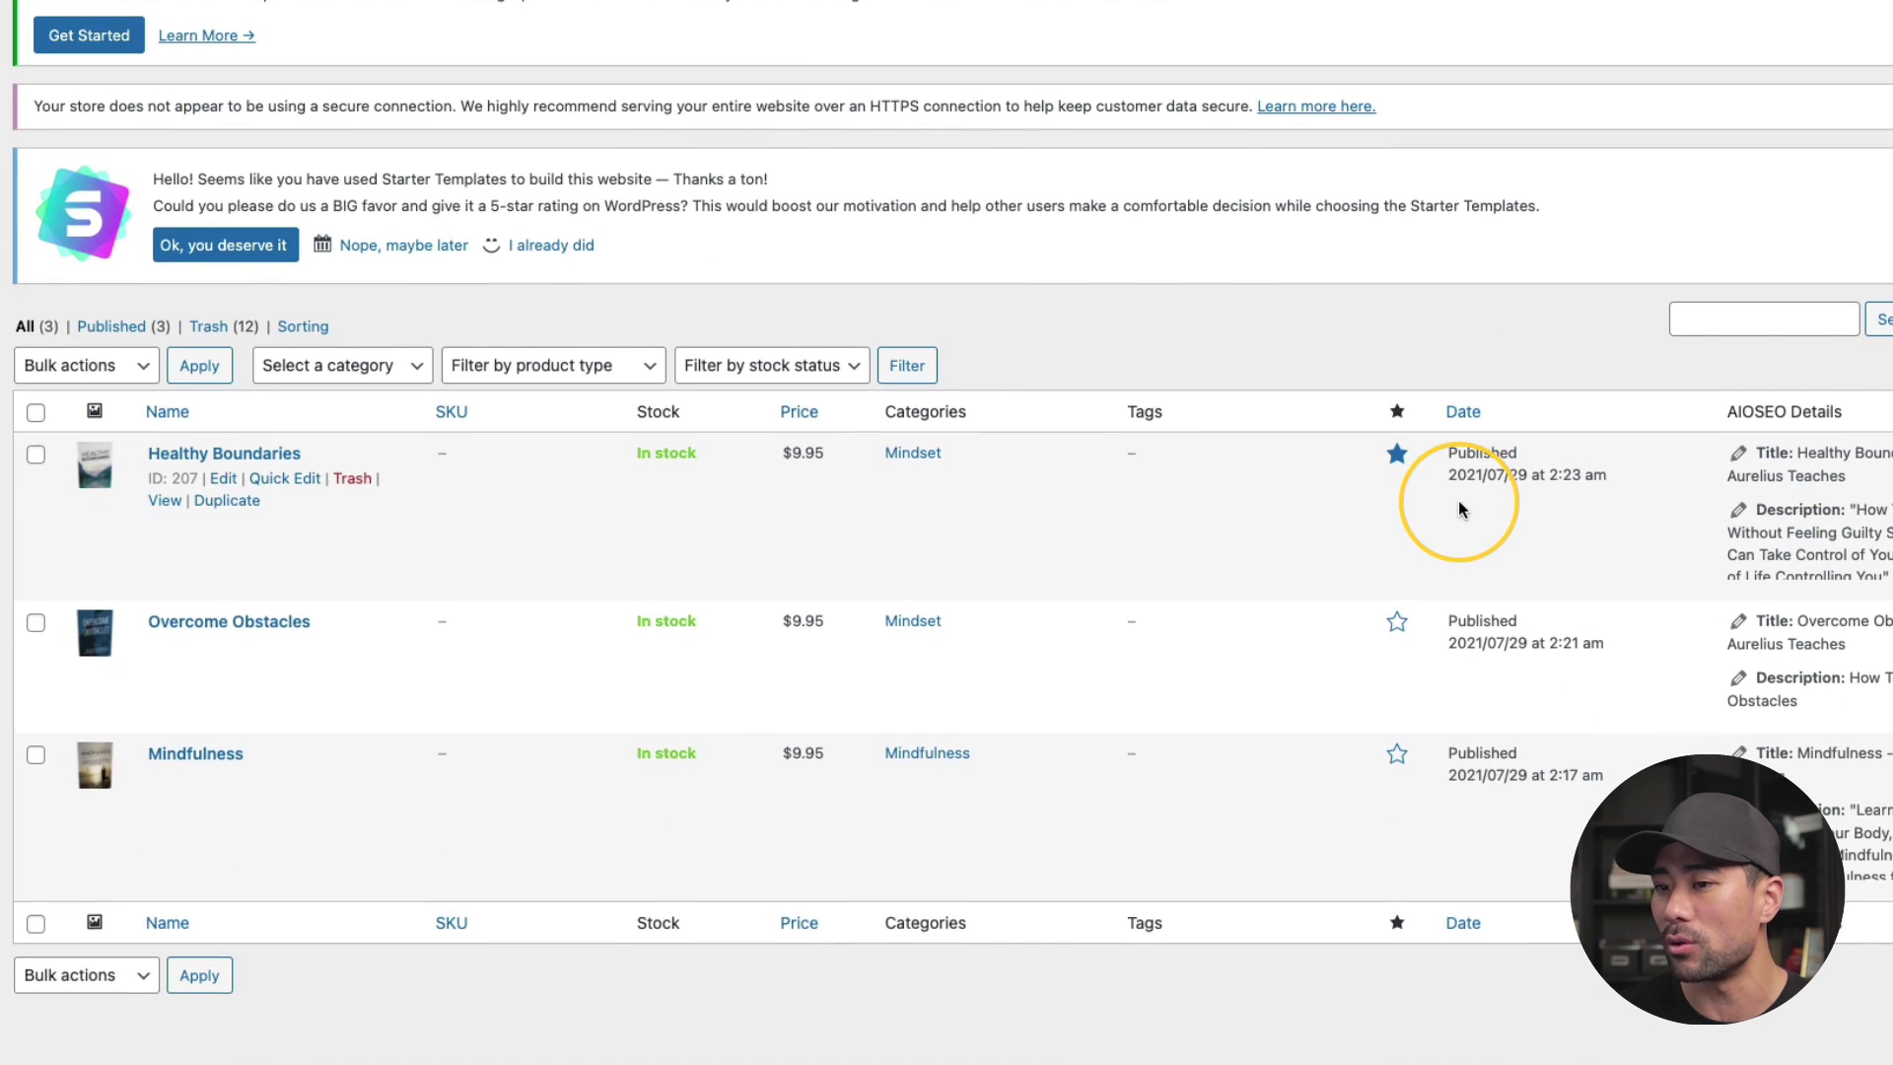
pyautogui.click(1398, 633)
pyautogui.click(1399, 763)
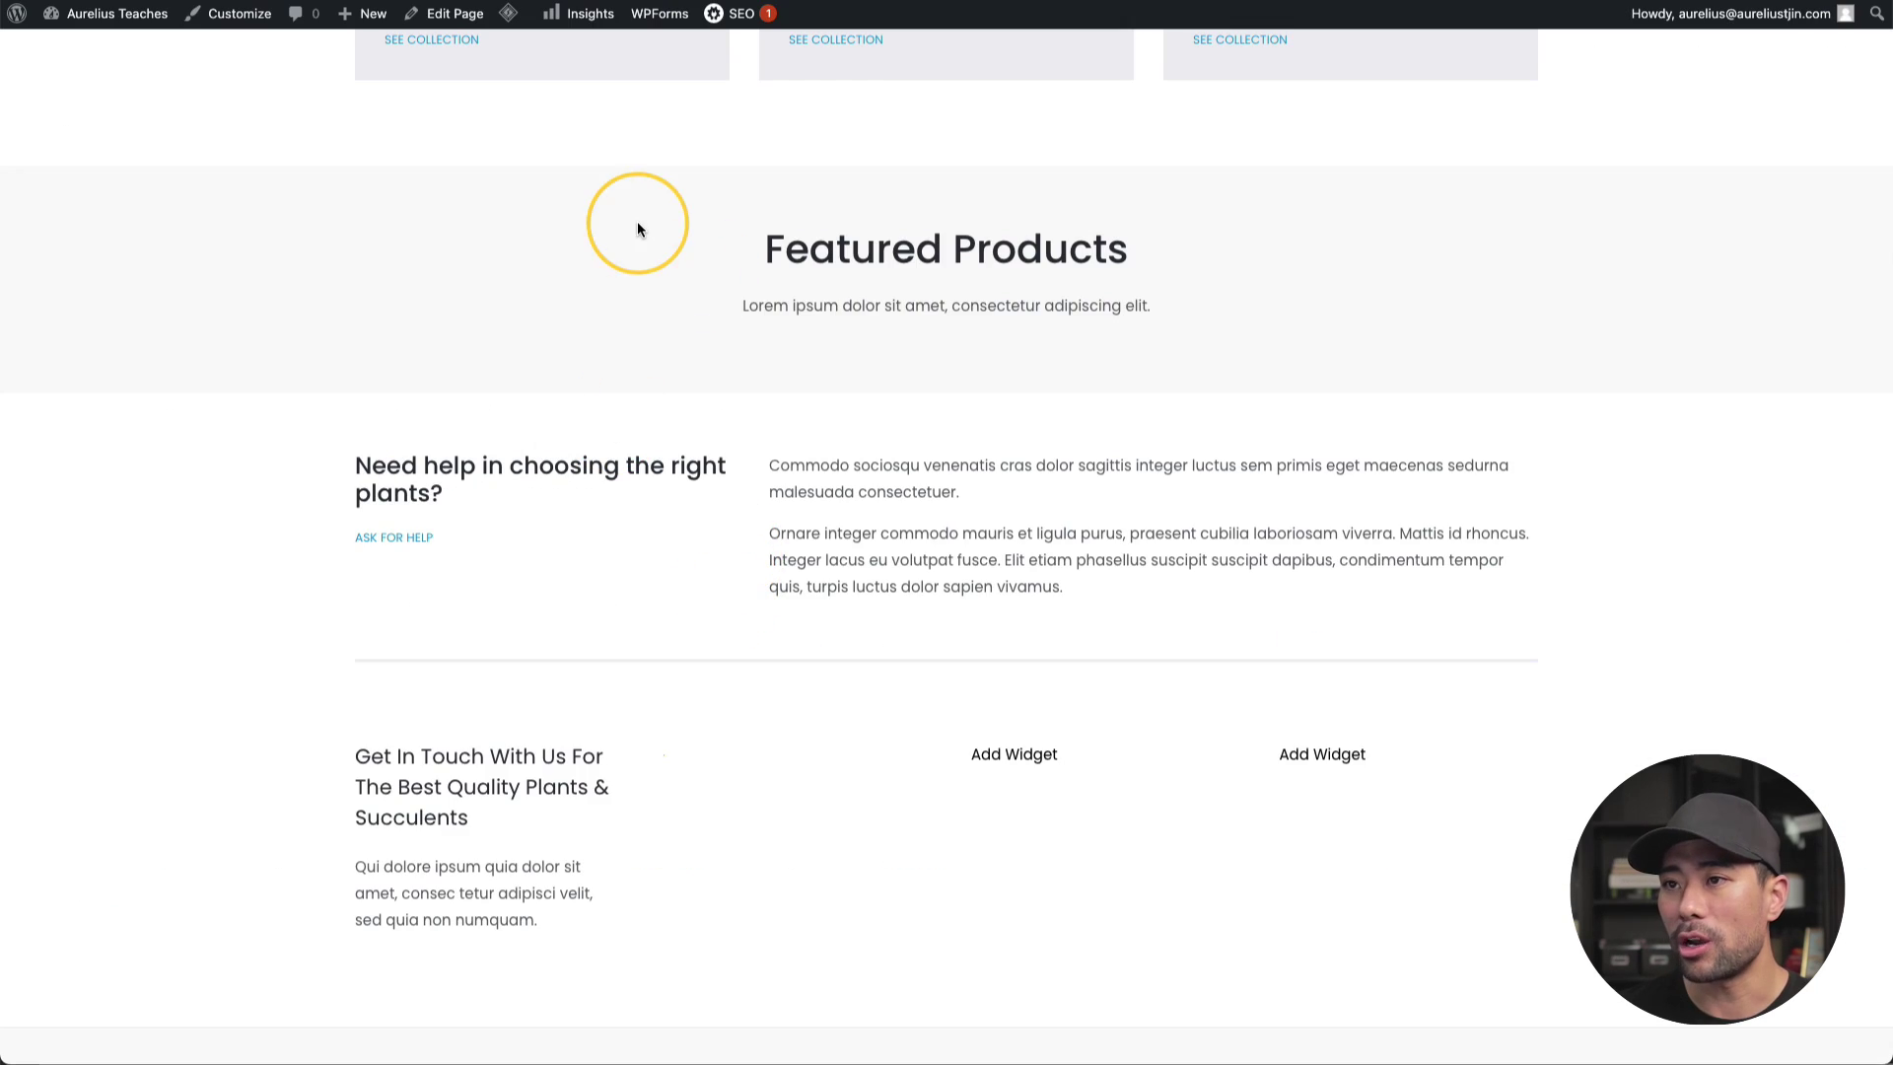
# Review the homepage from the hero banner down through the collection cards to the Featured Products section
pyautogui.click(91, 0)
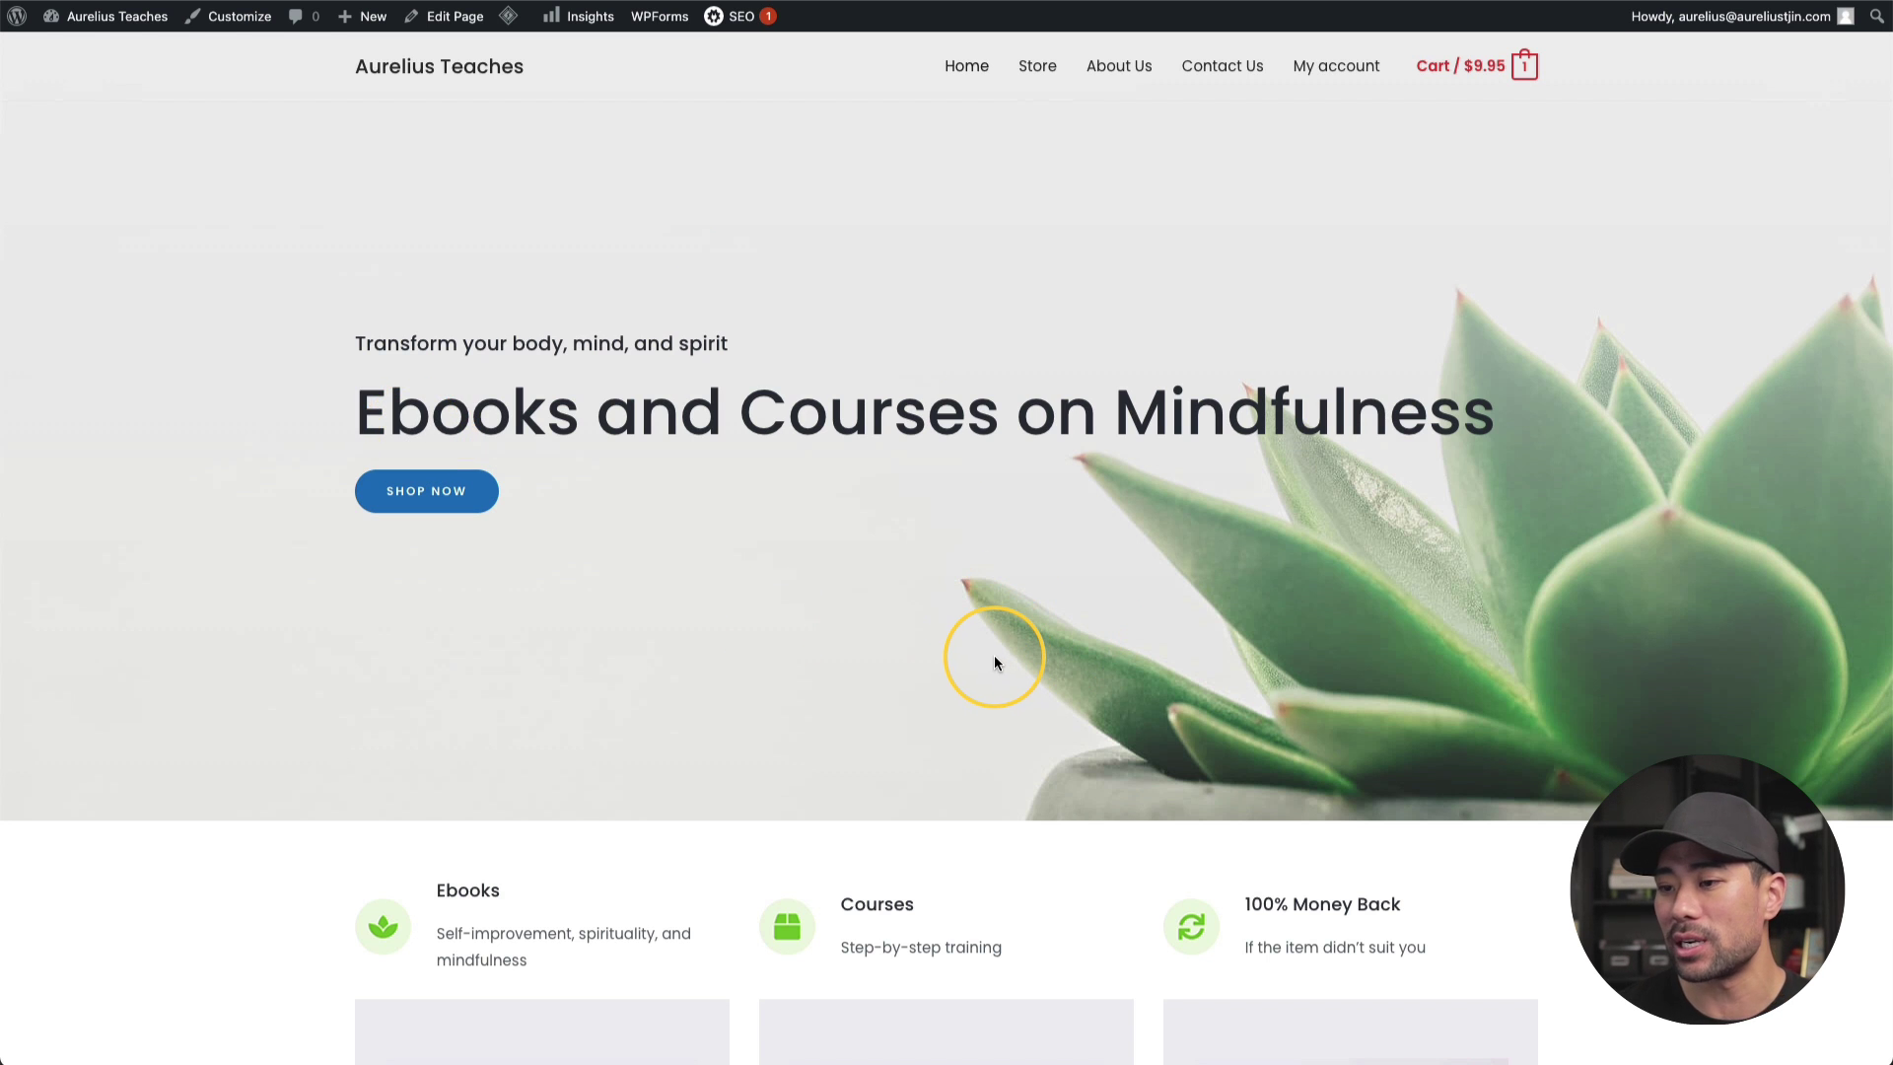
pyautogui.scroll(-5, 994, 659)
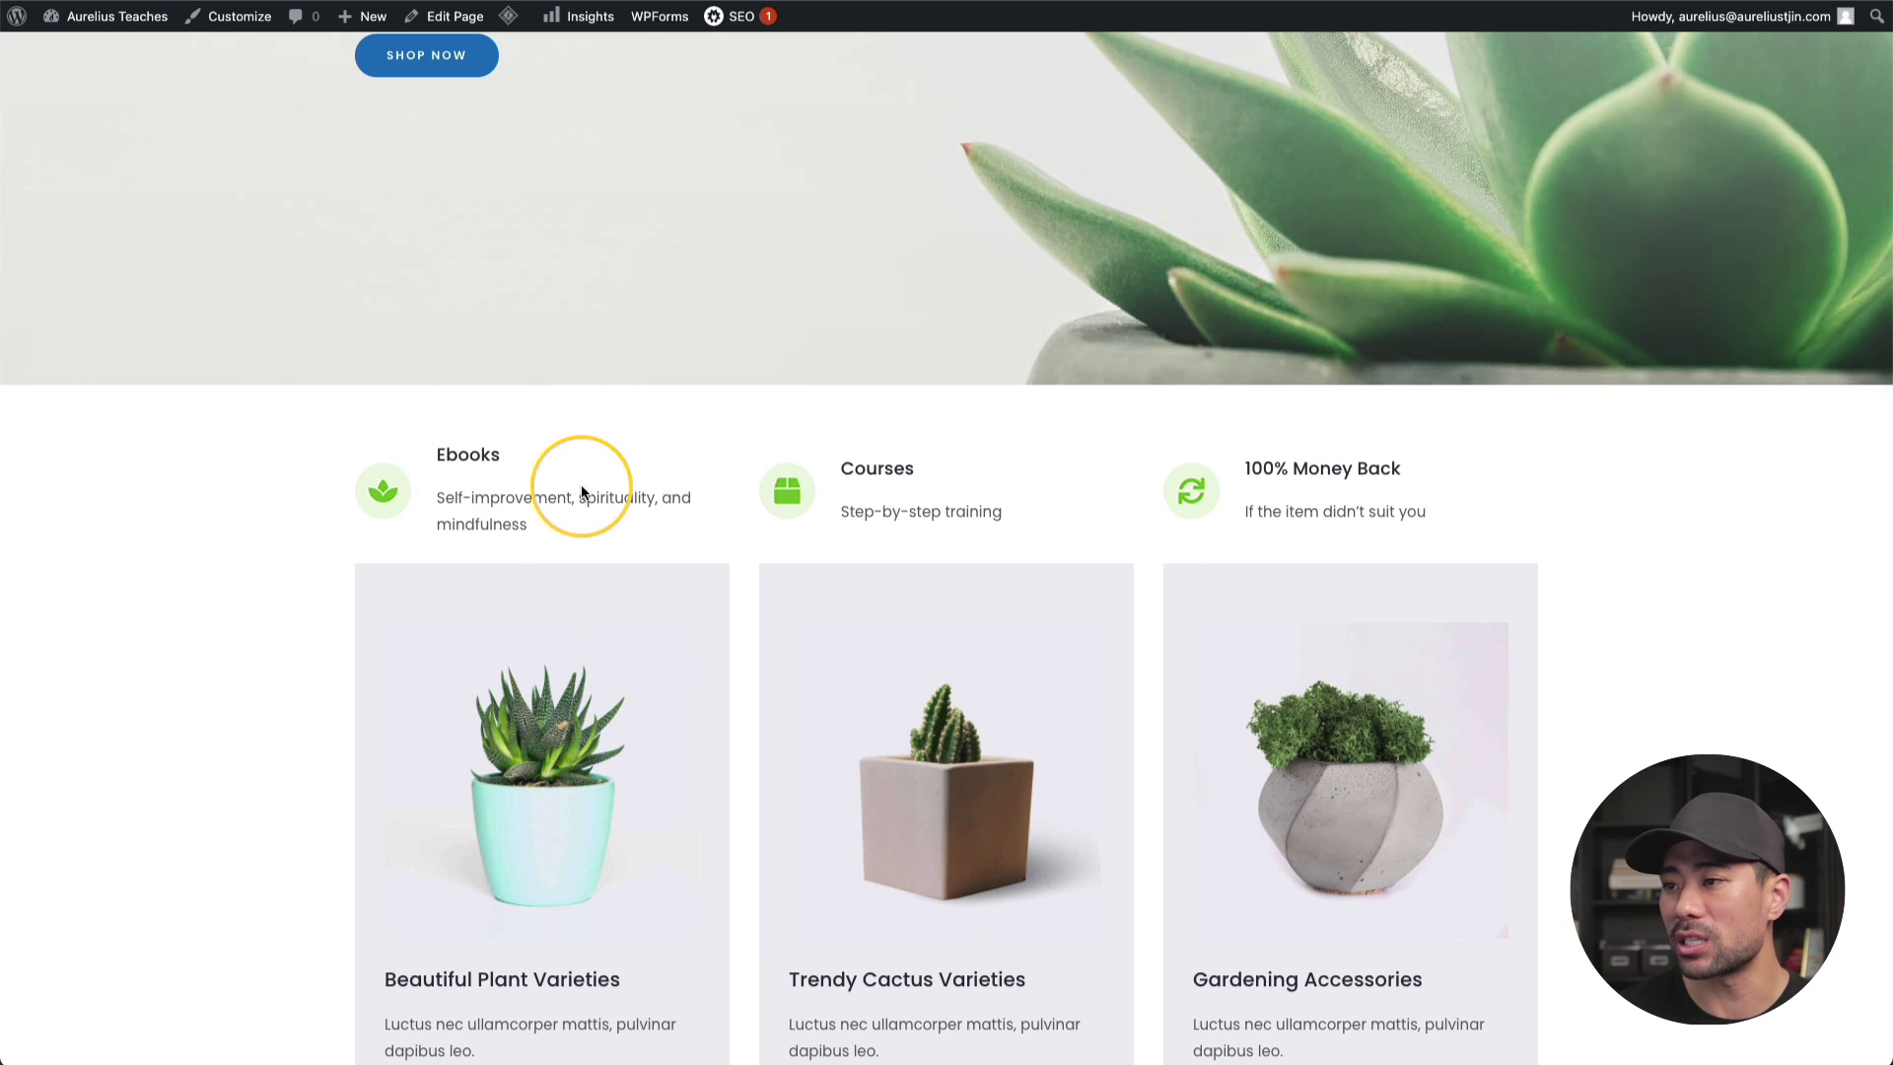
pyautogui.scroll(-3, 1331, 490)
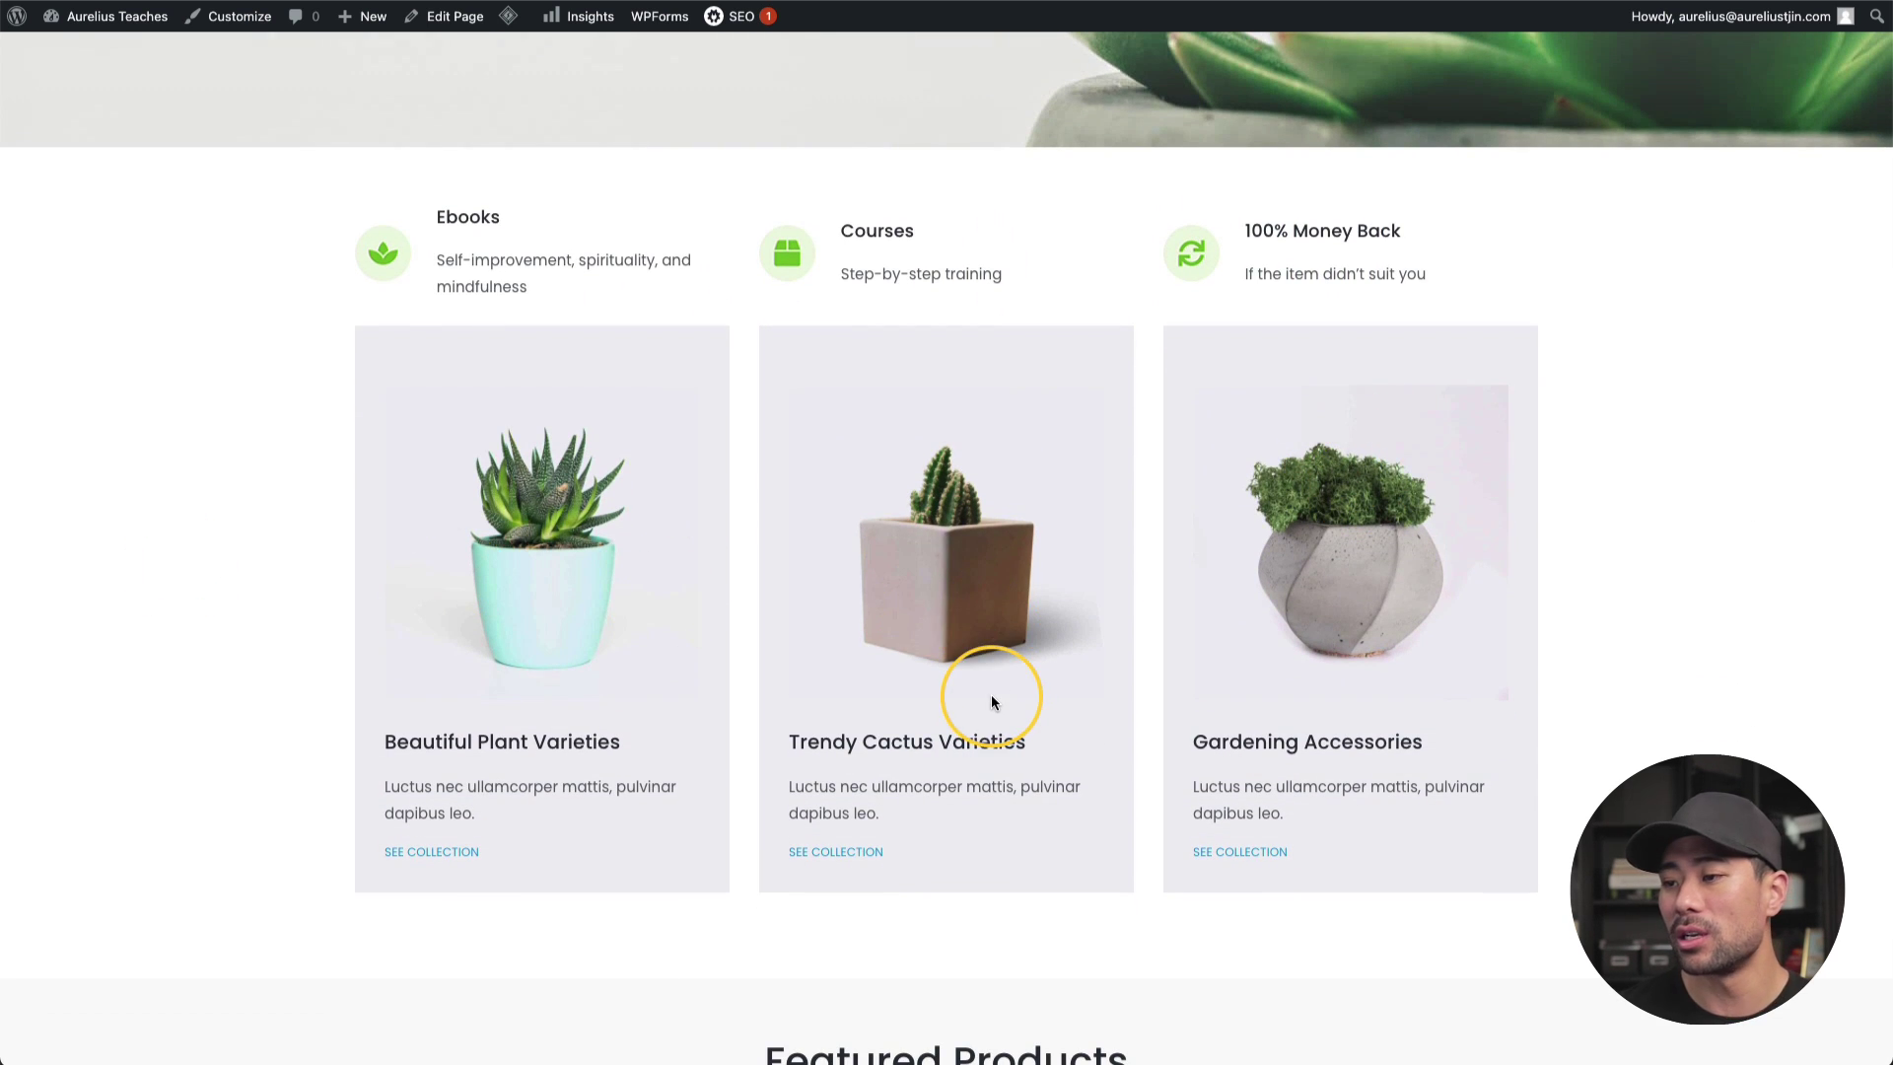
pyautogui.scroll(-2, 991, 698)
pyautogui.scroll(-5, 991, 696)
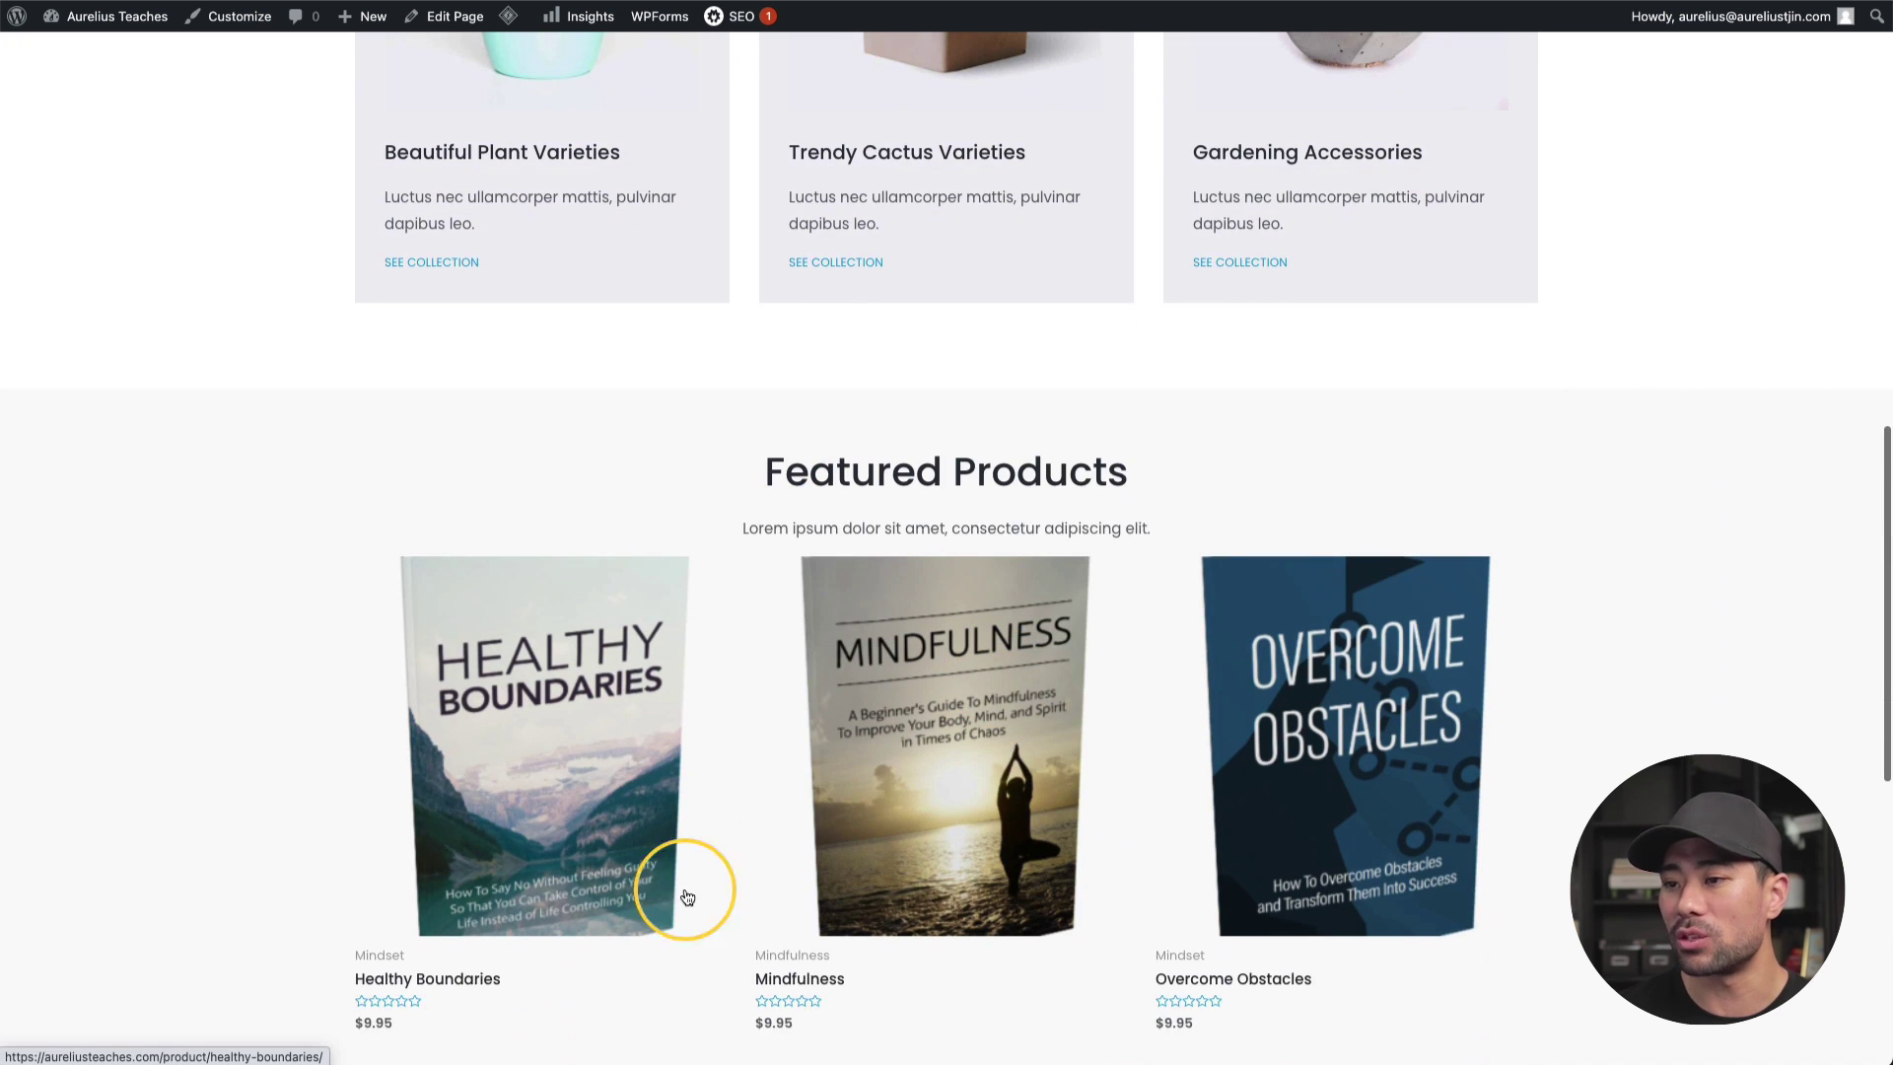
pyautogui.scroll(-2, 706, 779)
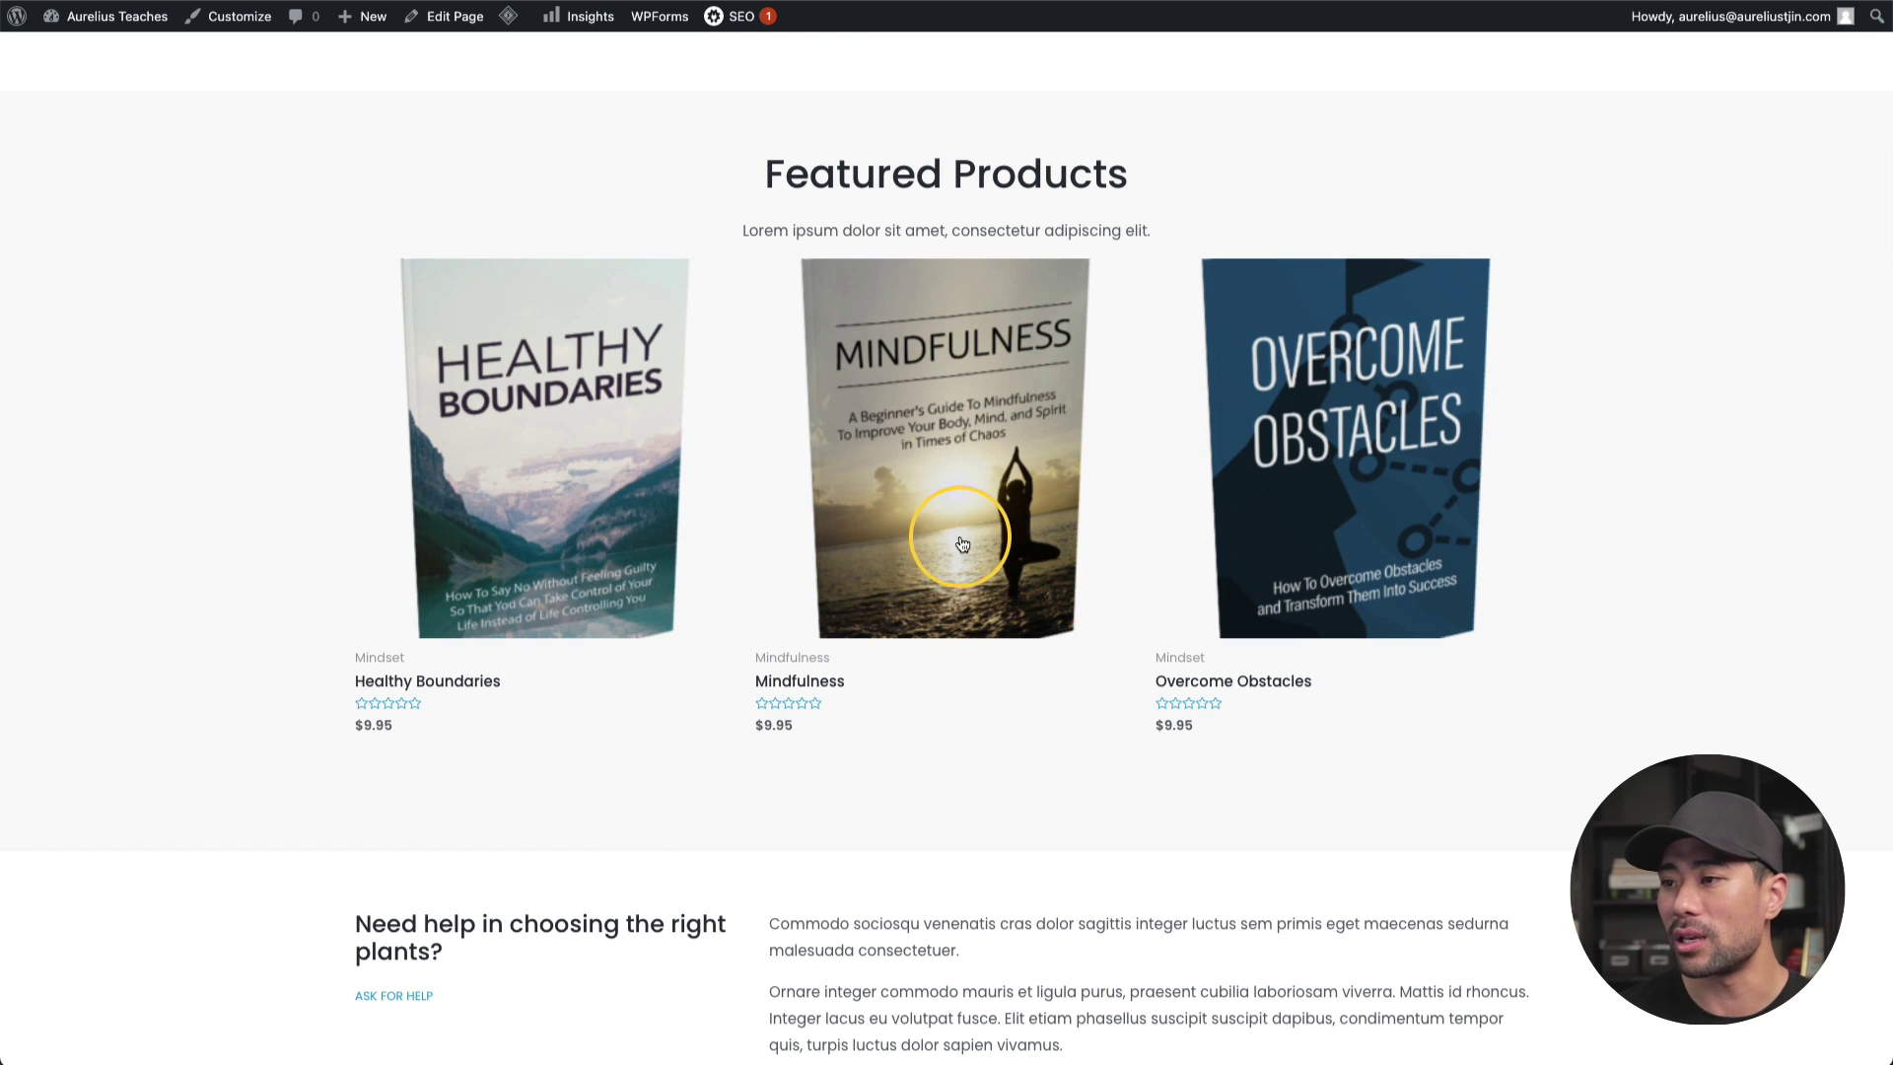
# Open the Healthy Boundaries product from the homepage and look over its price, short description and purchase options
pyautogui.click(519, 508)
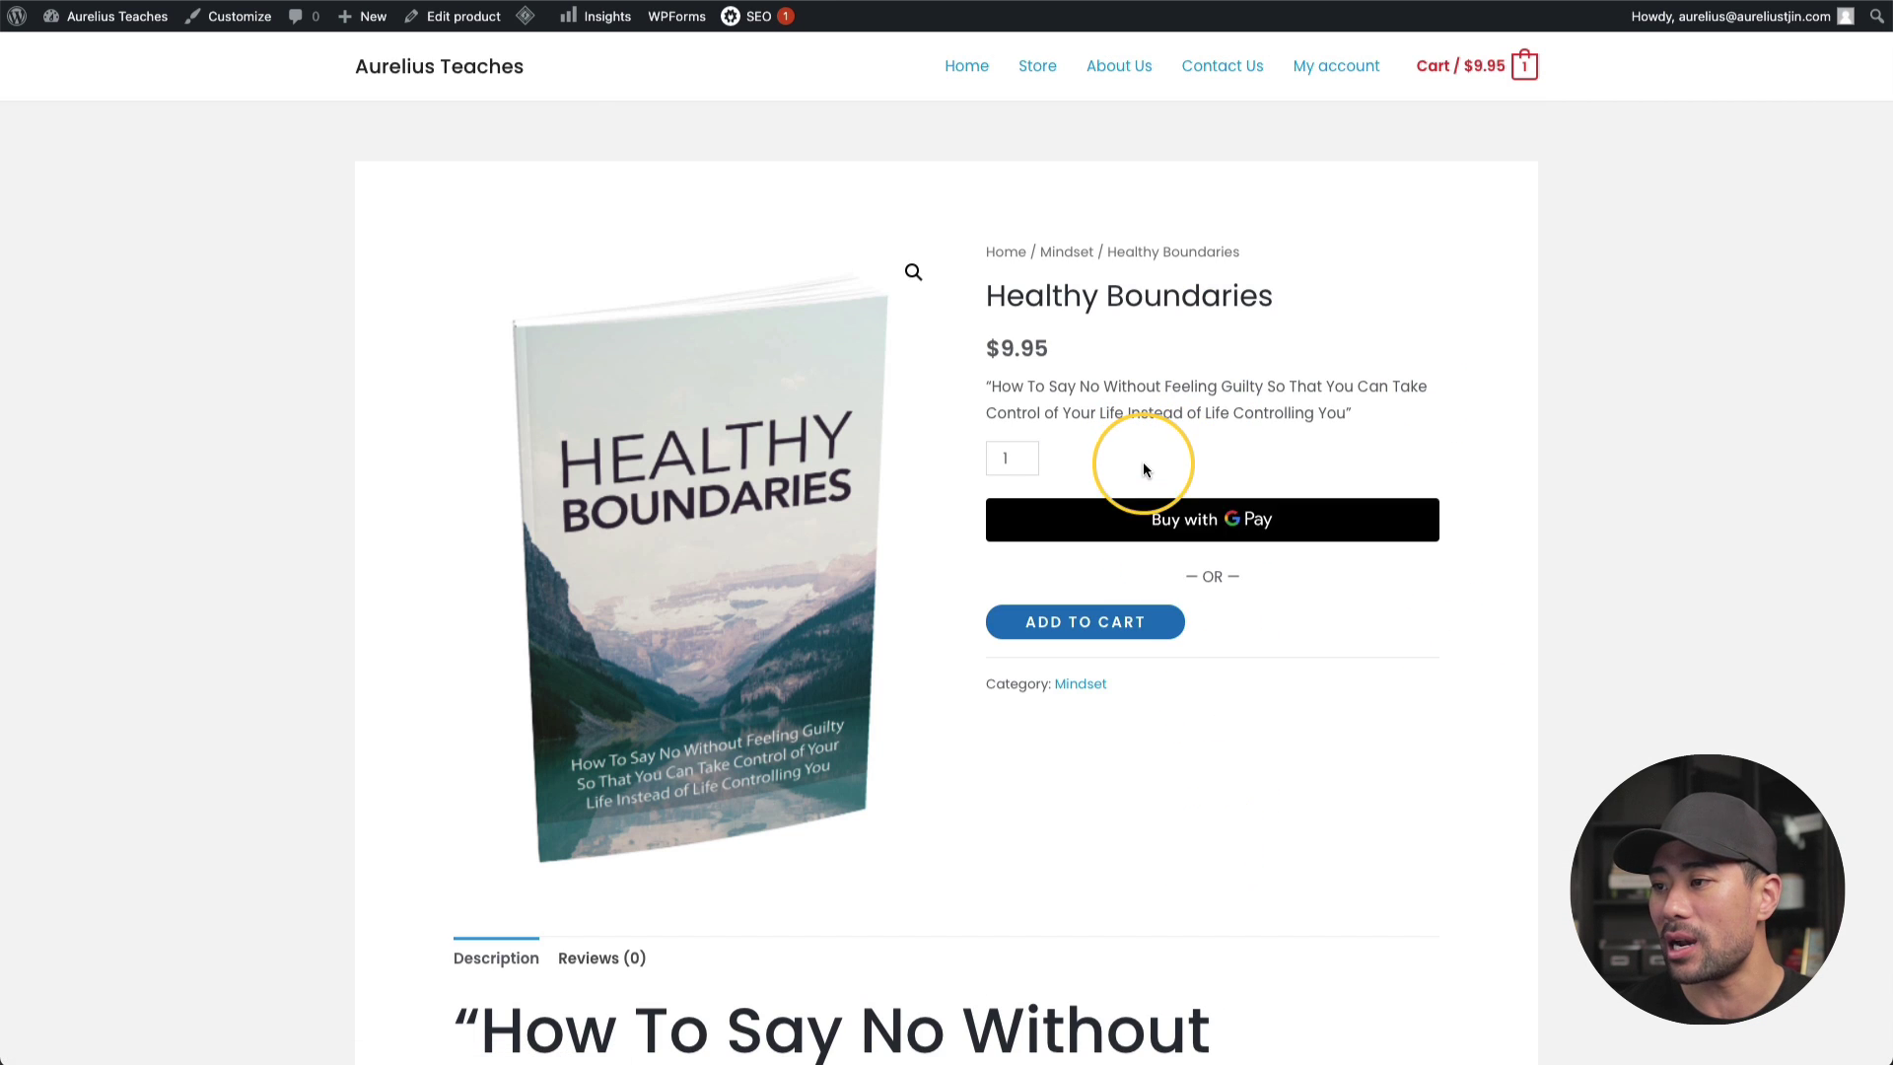
pyautogui.moveTo(1487, 79)
pyautogui.scroll(-1, 1231, 740)
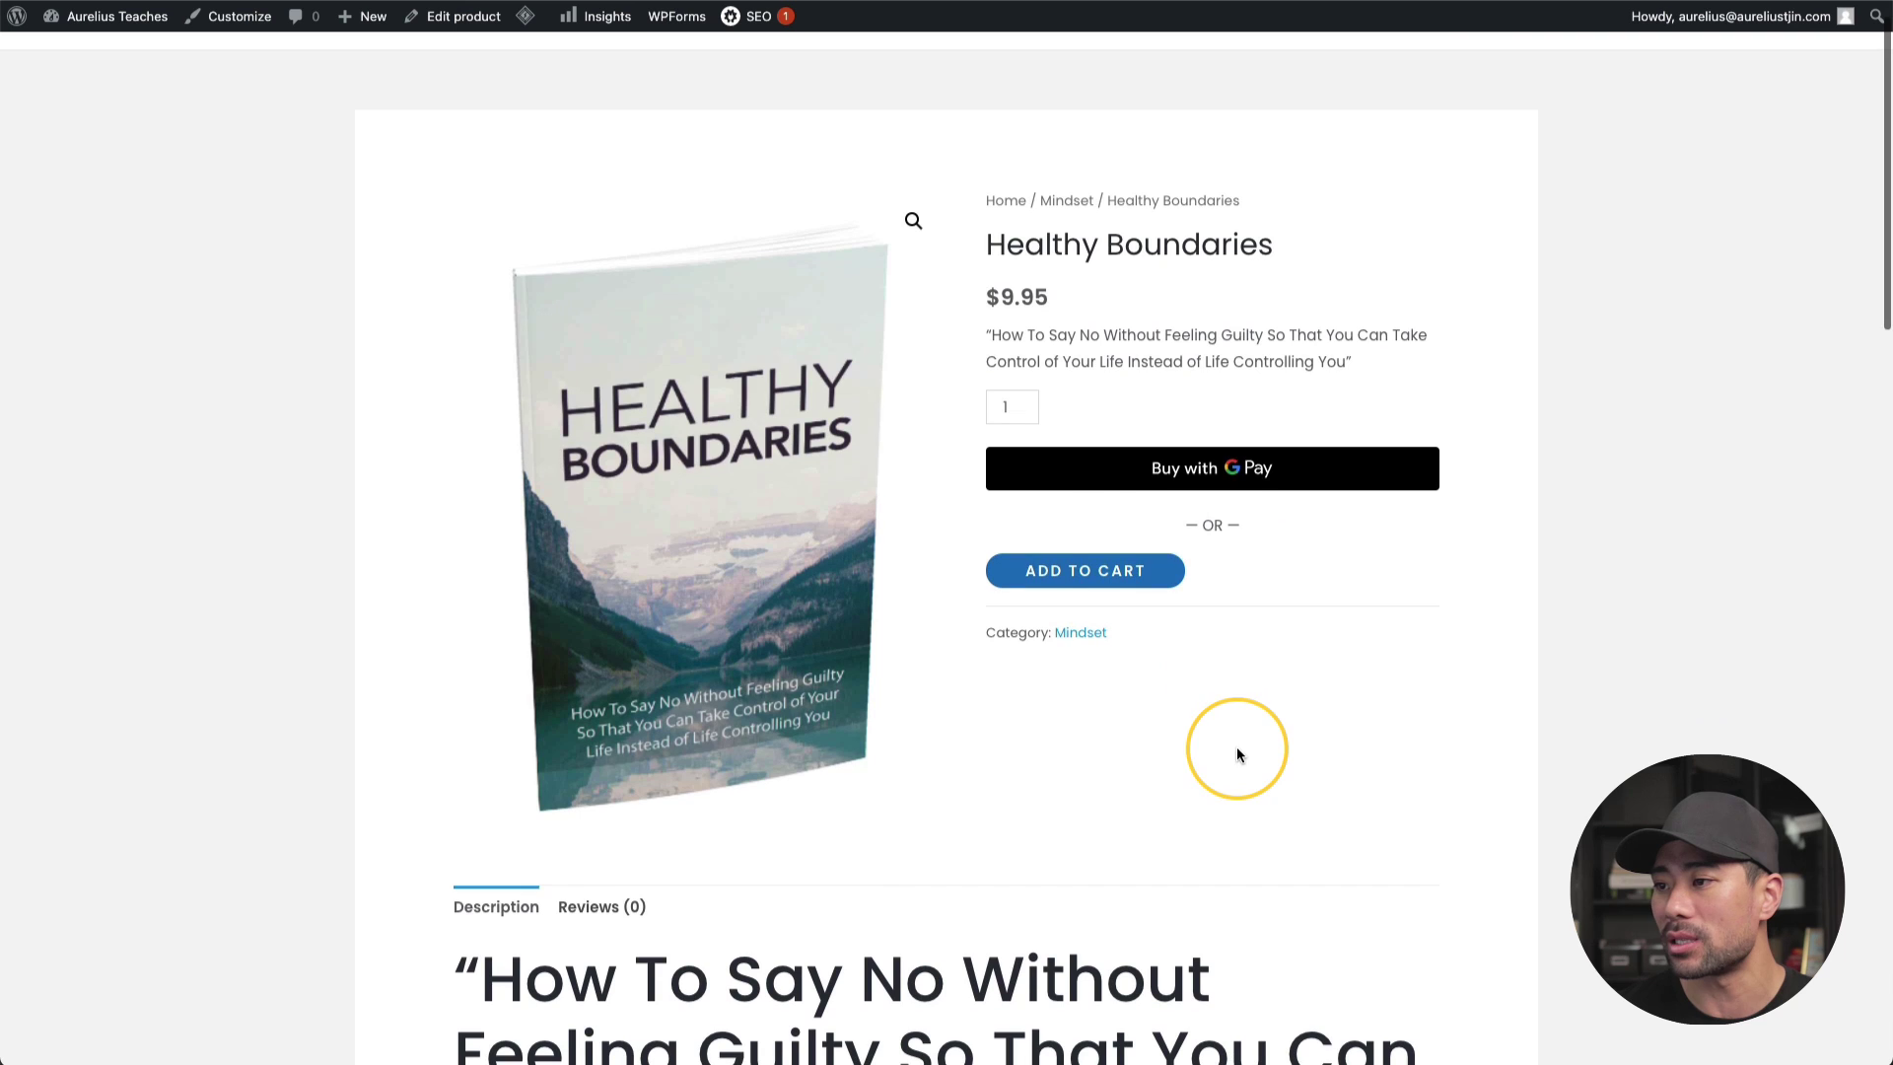
pyautogui.click(1080, 585)
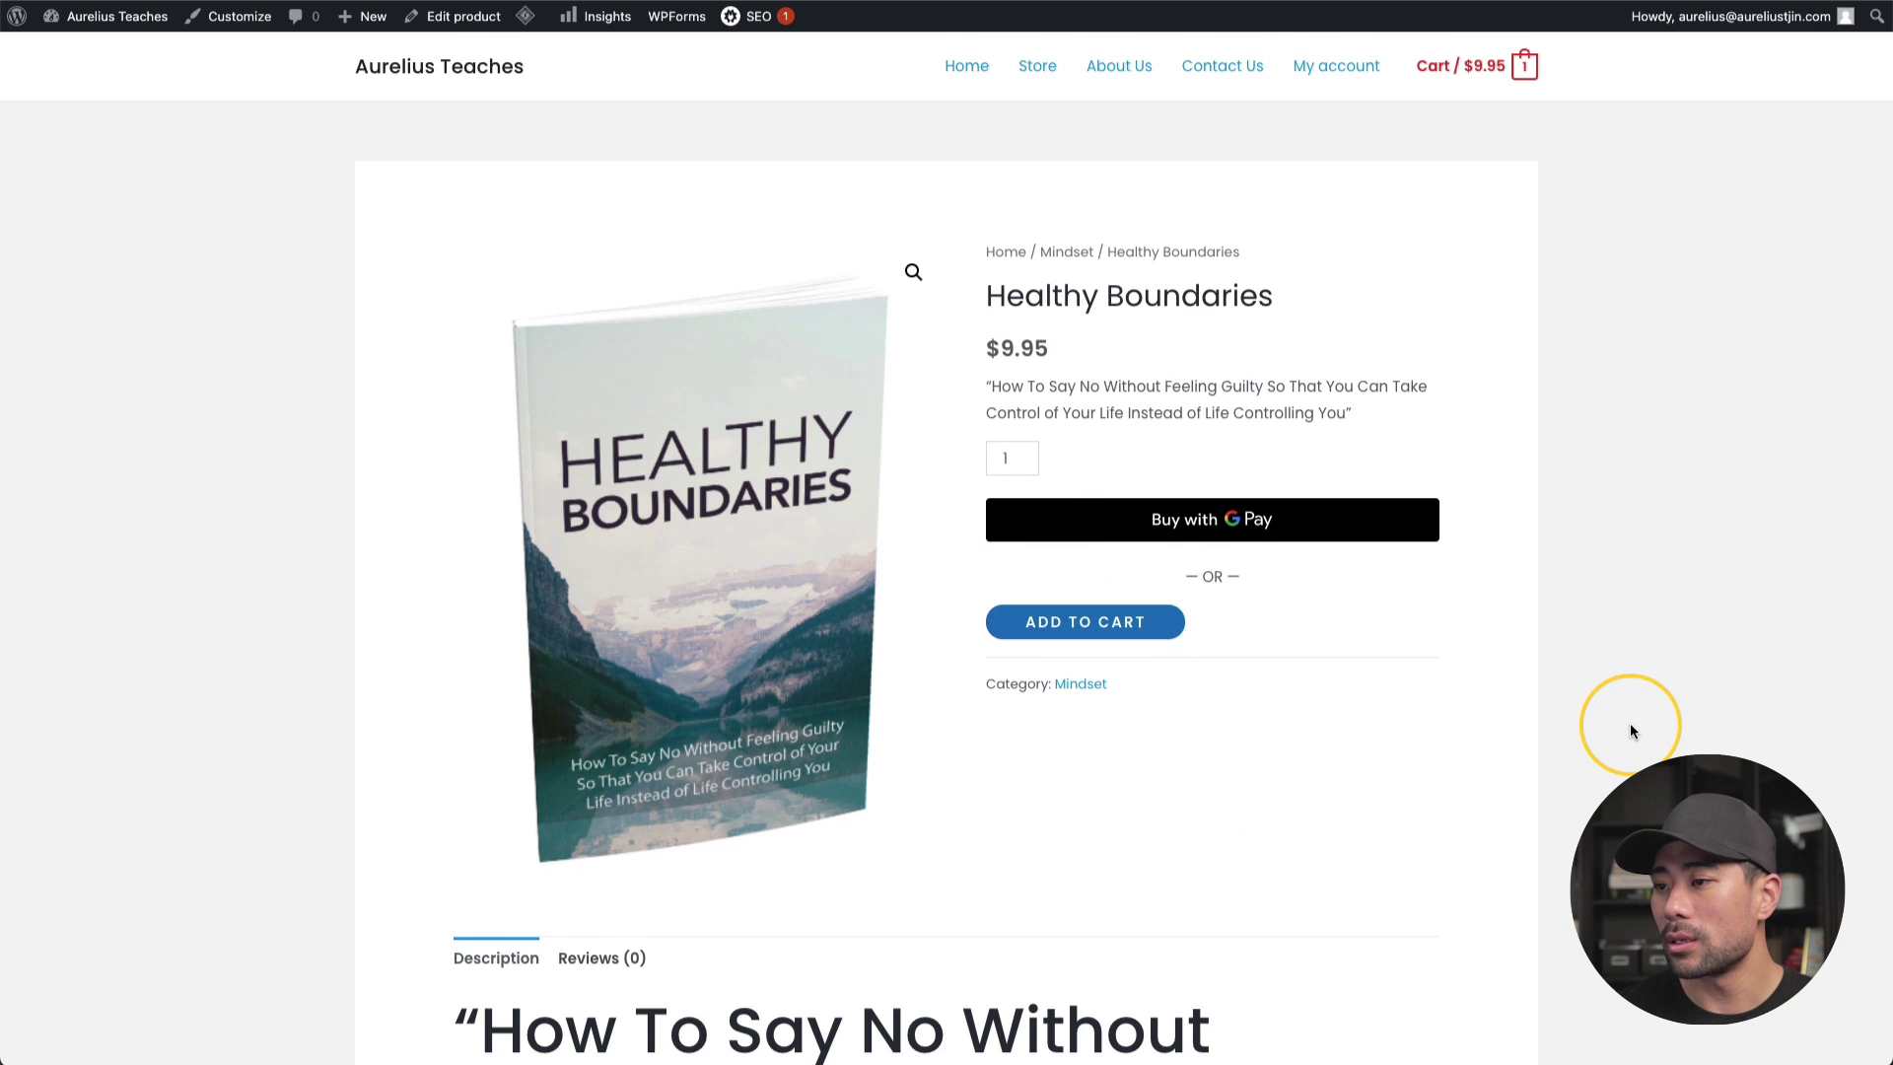
# View the cart containing the Healthy Boundaries ebook and proceed to checkout
pyautogui.moveTo(1487, 88)
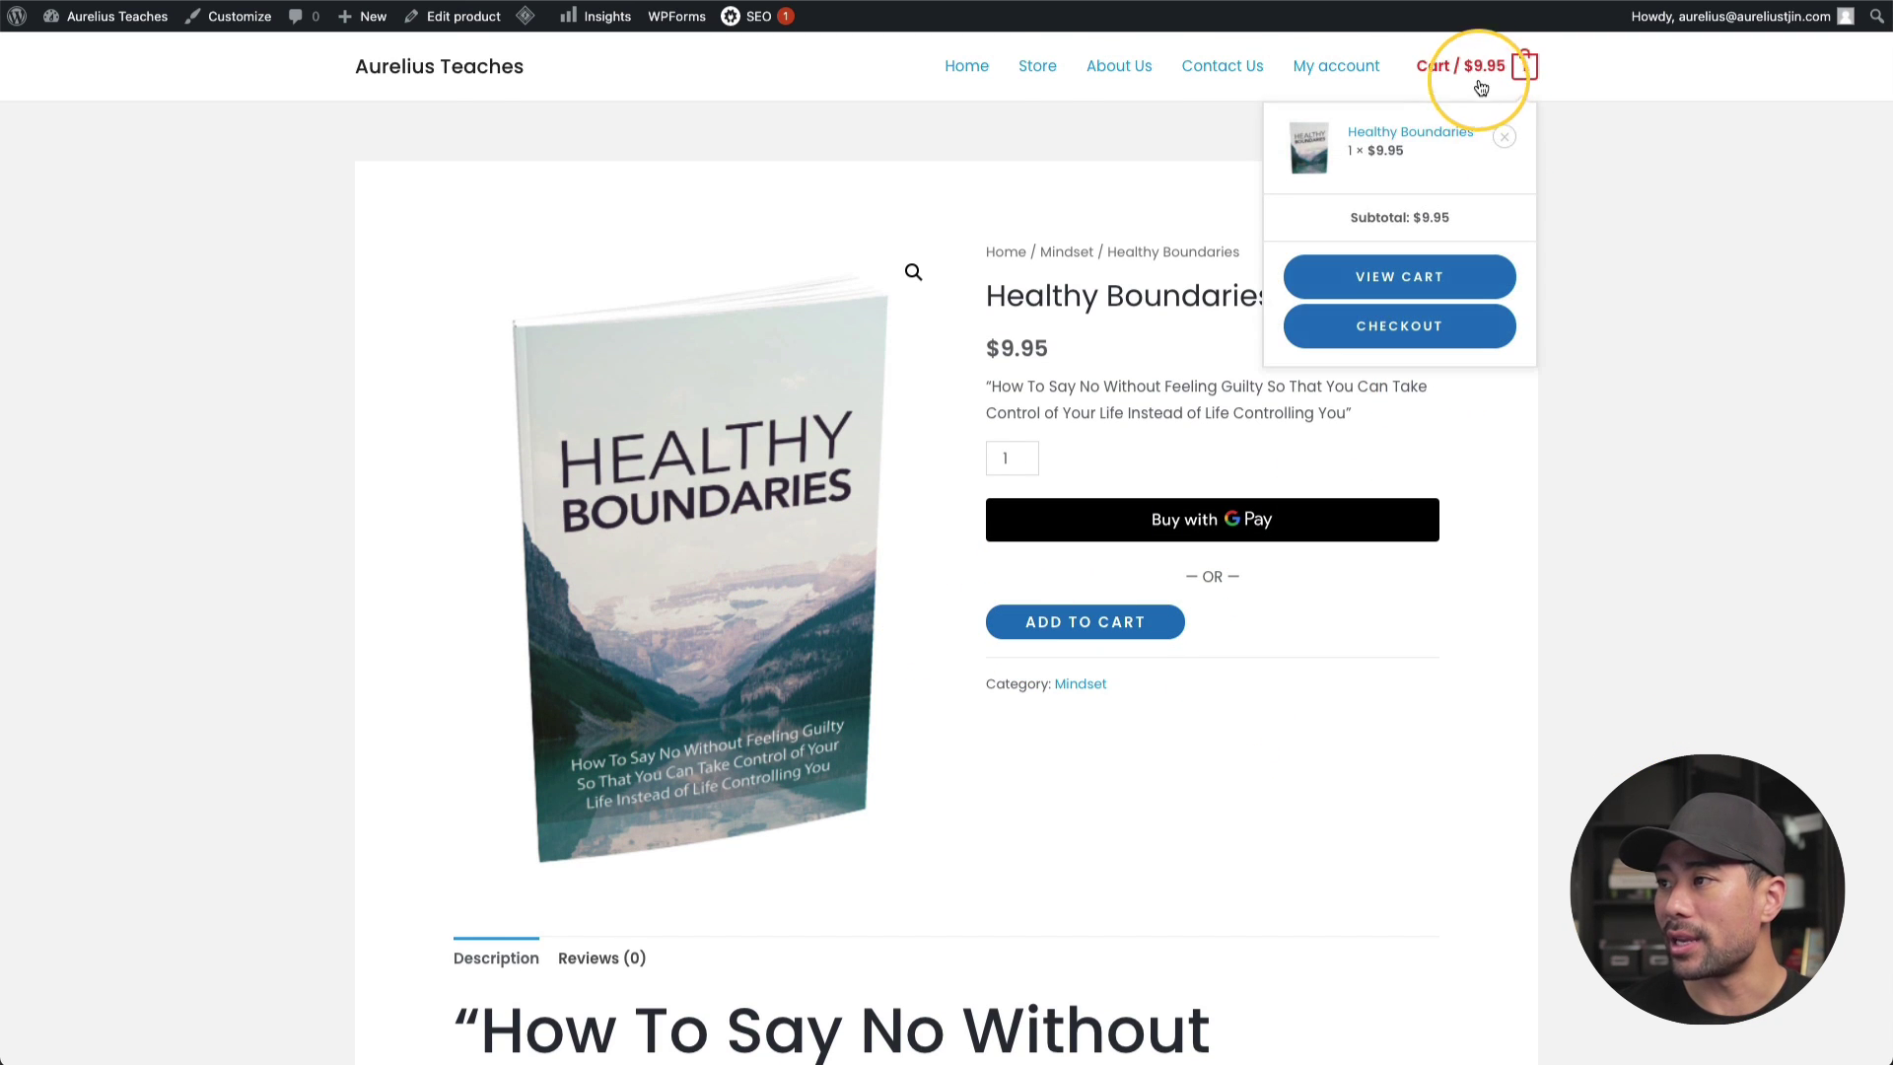
pyautogui.click(1405, 287)
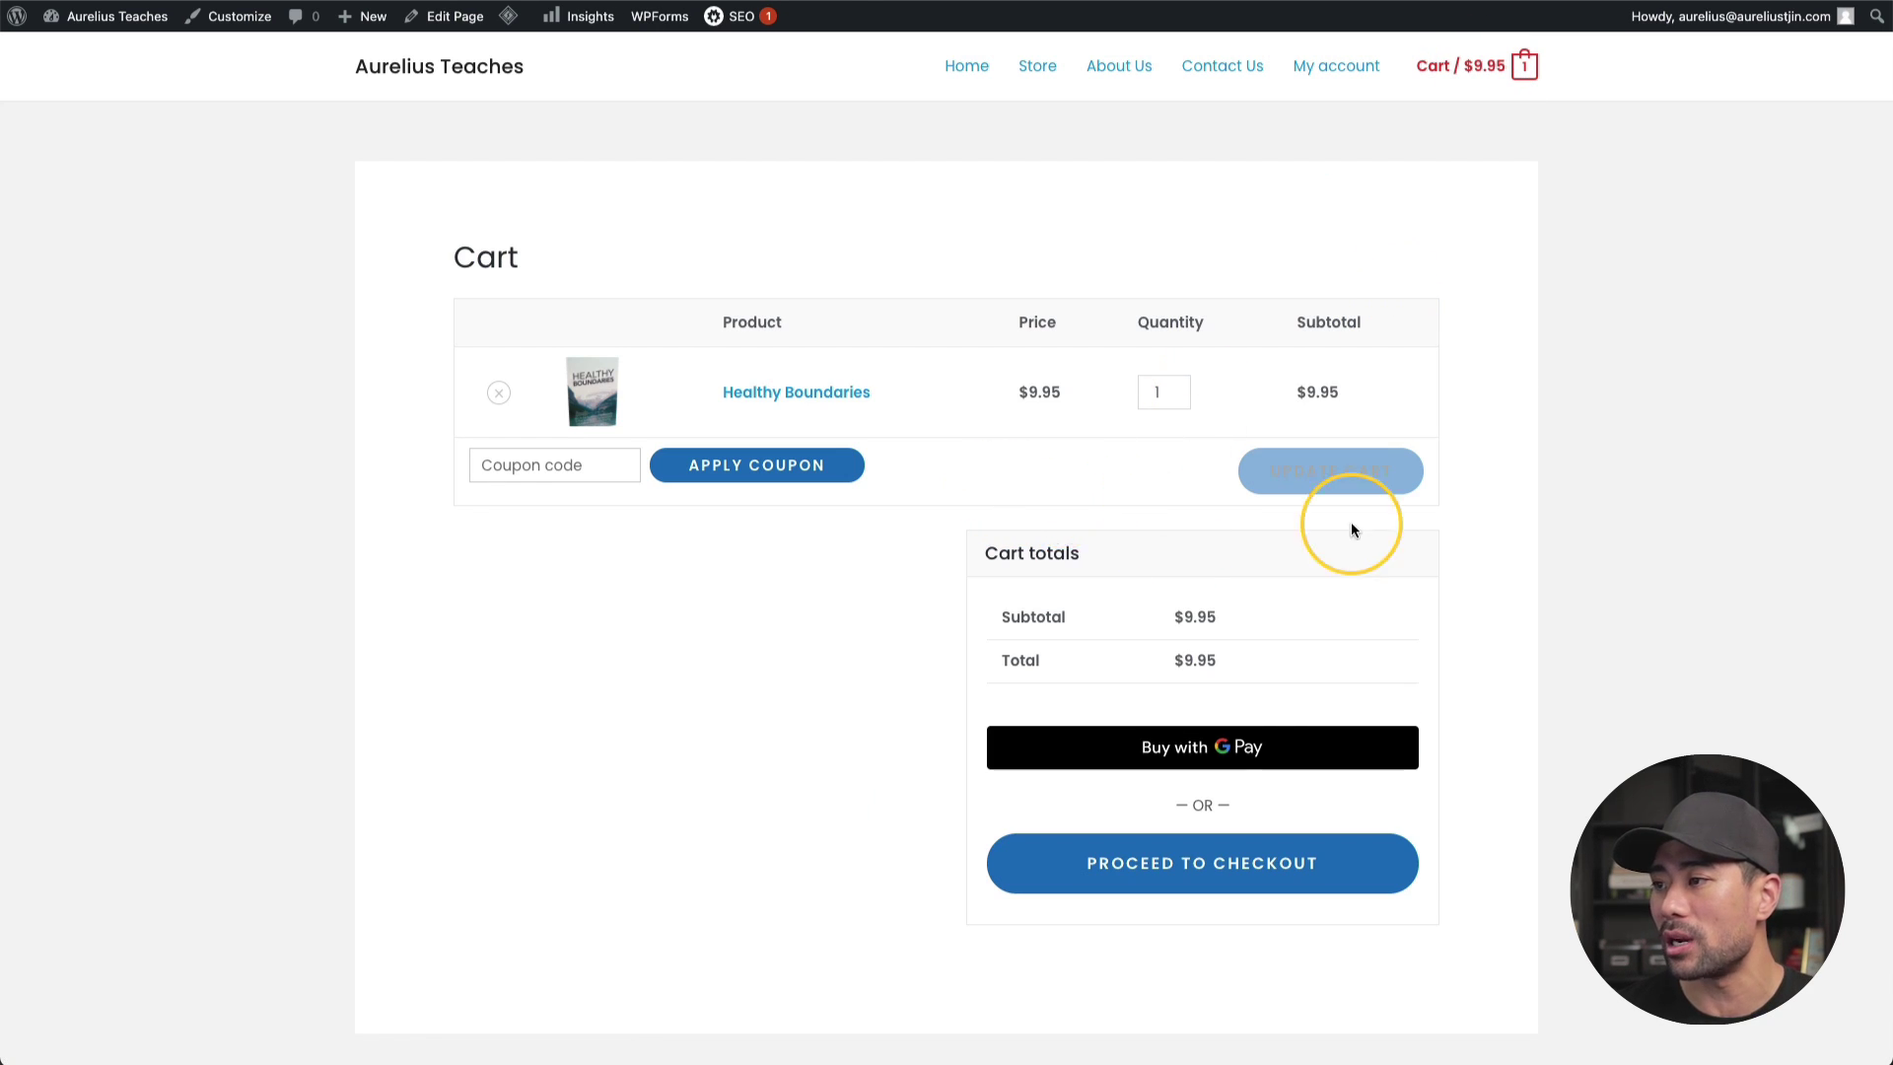
pyautogui.click(1205, 863)
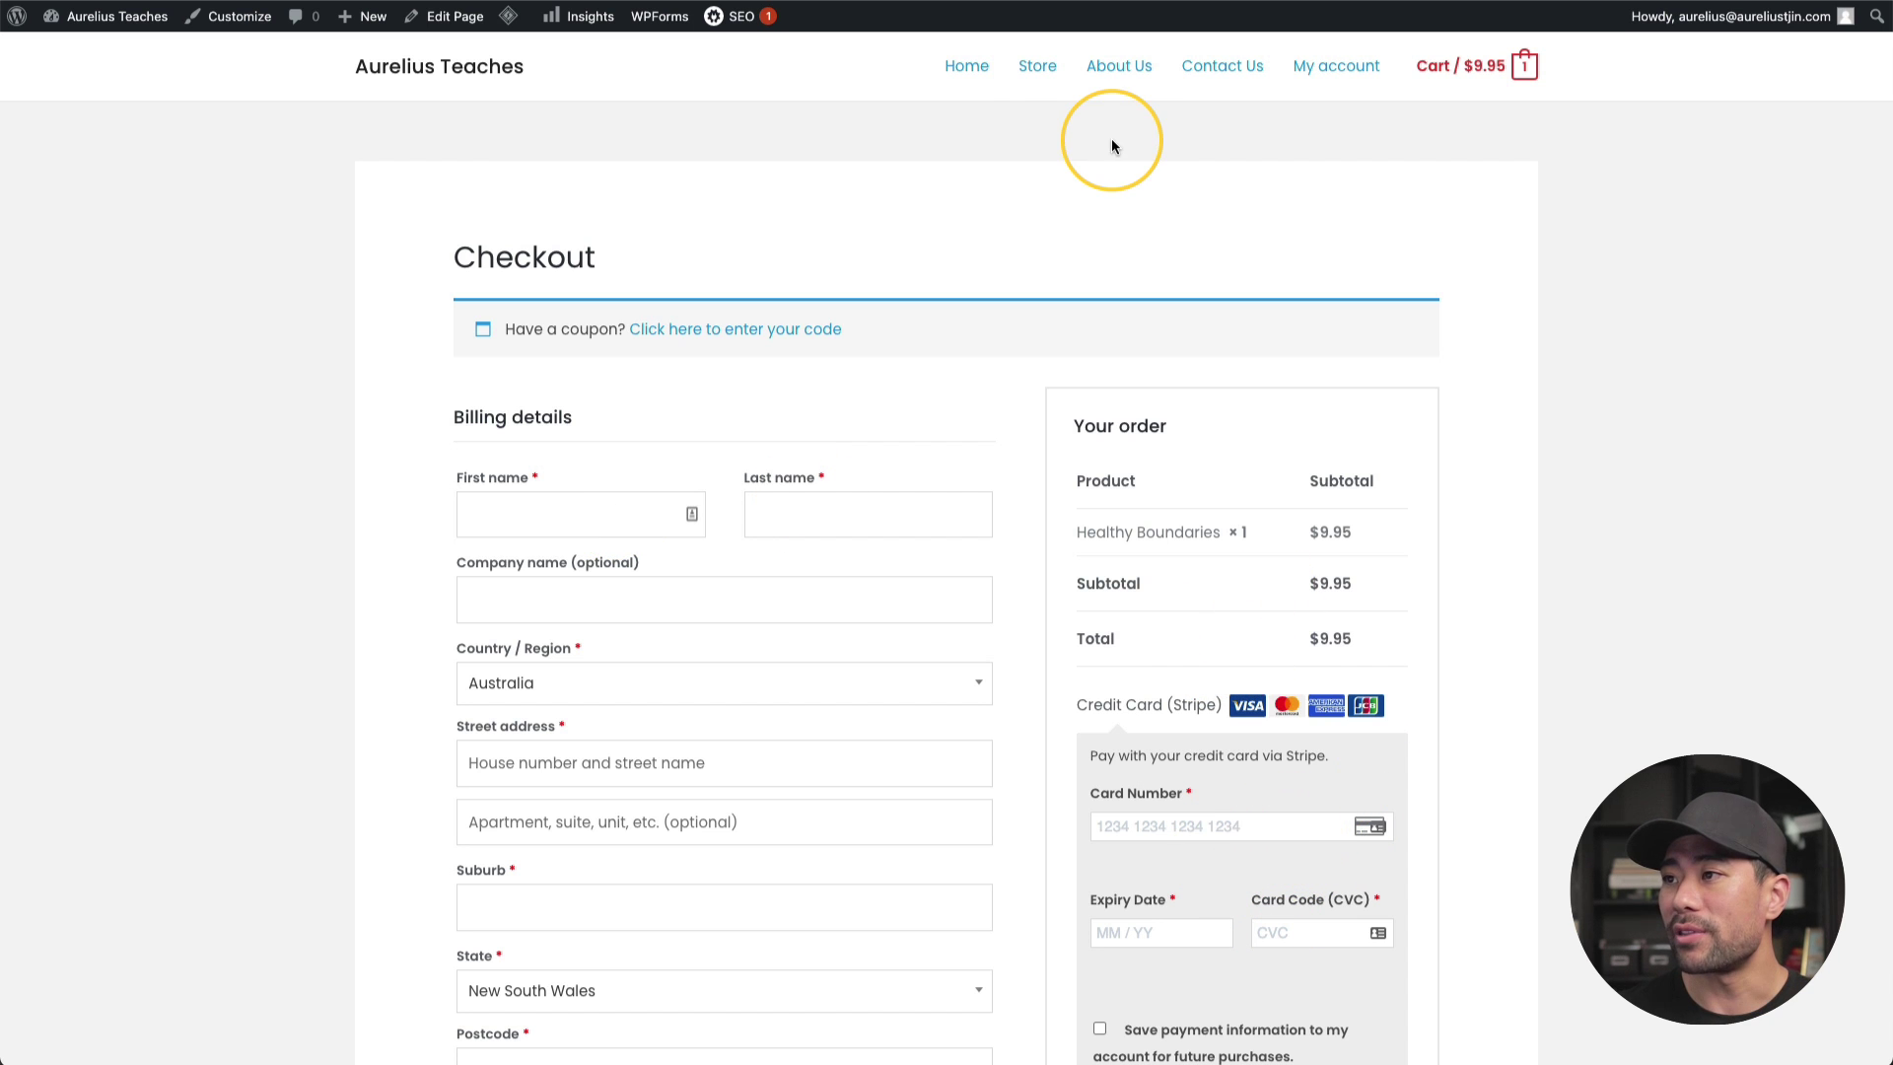
# Open the Store page from the checkout and look over its product sections
pyautogui.click(1043, 69)
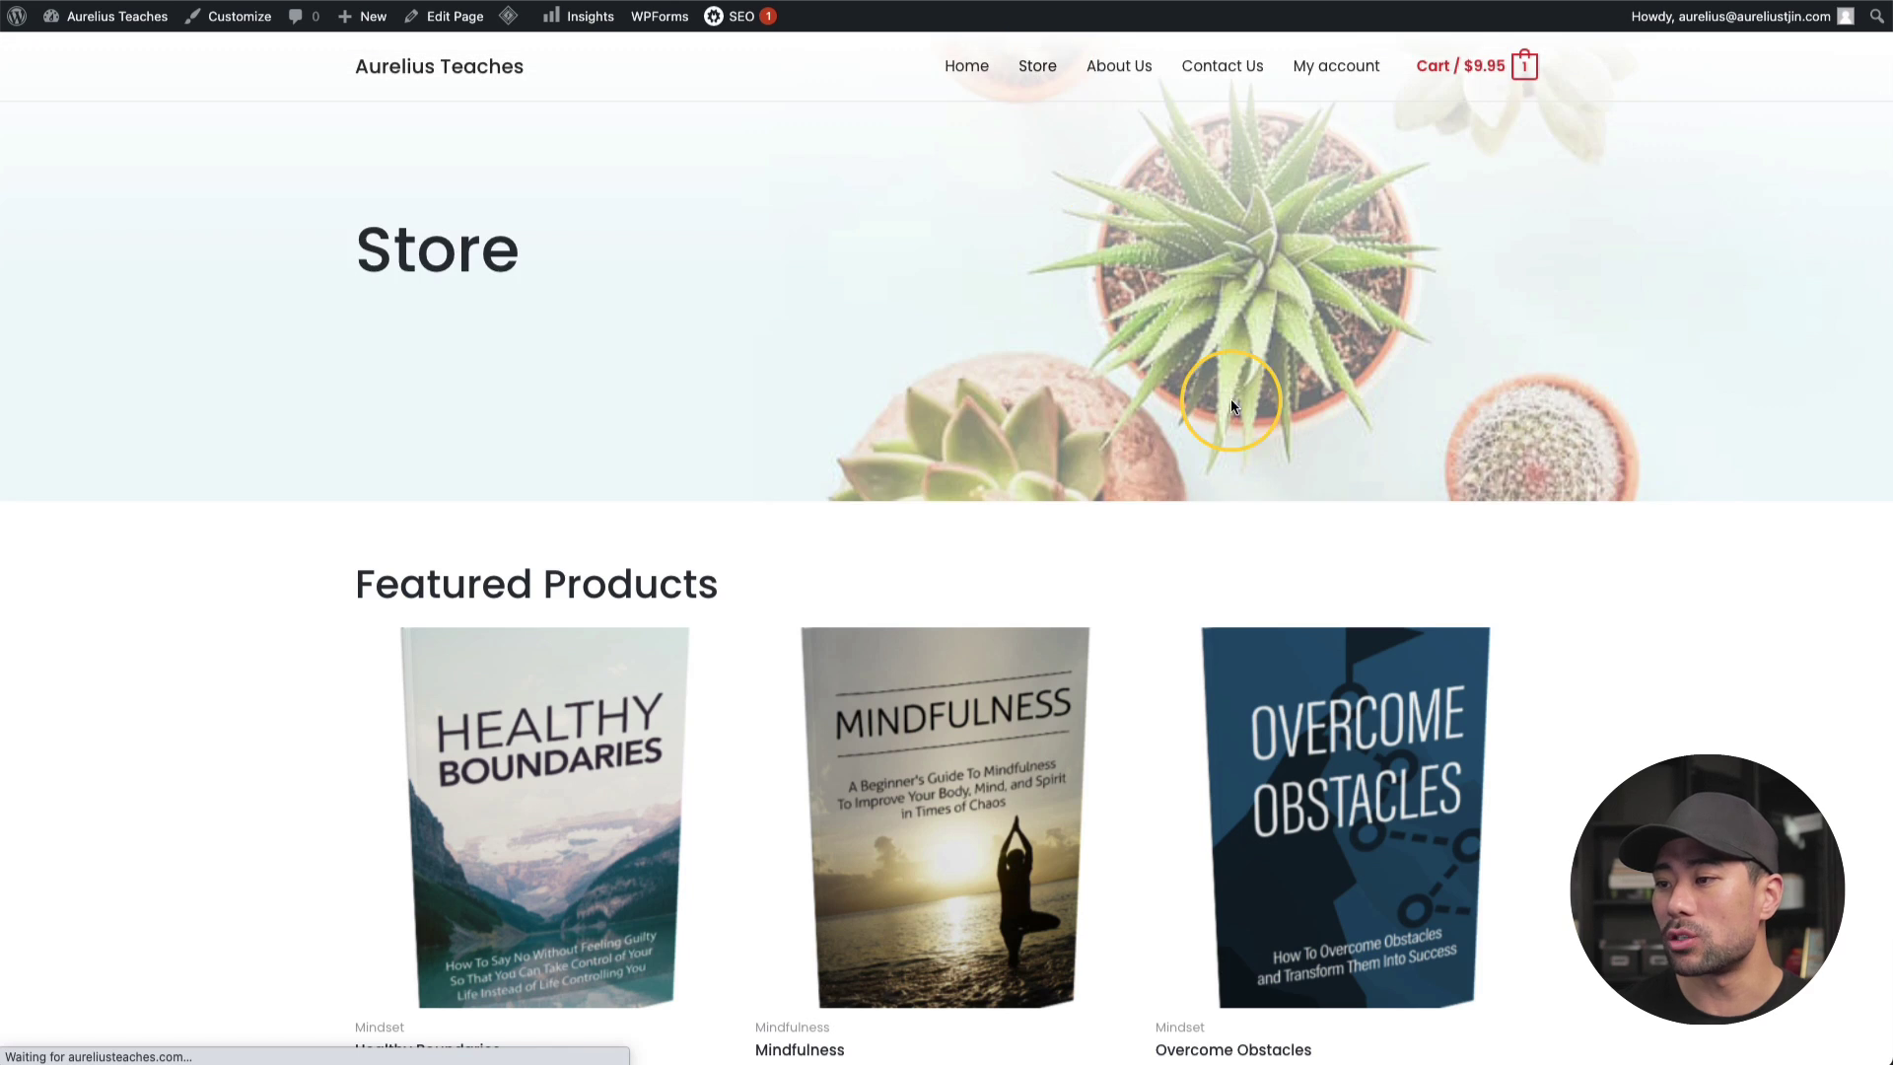
pyautogui.scroll(-5, 1171, 577)
pyautogui.scroll(5, 1245, 477)
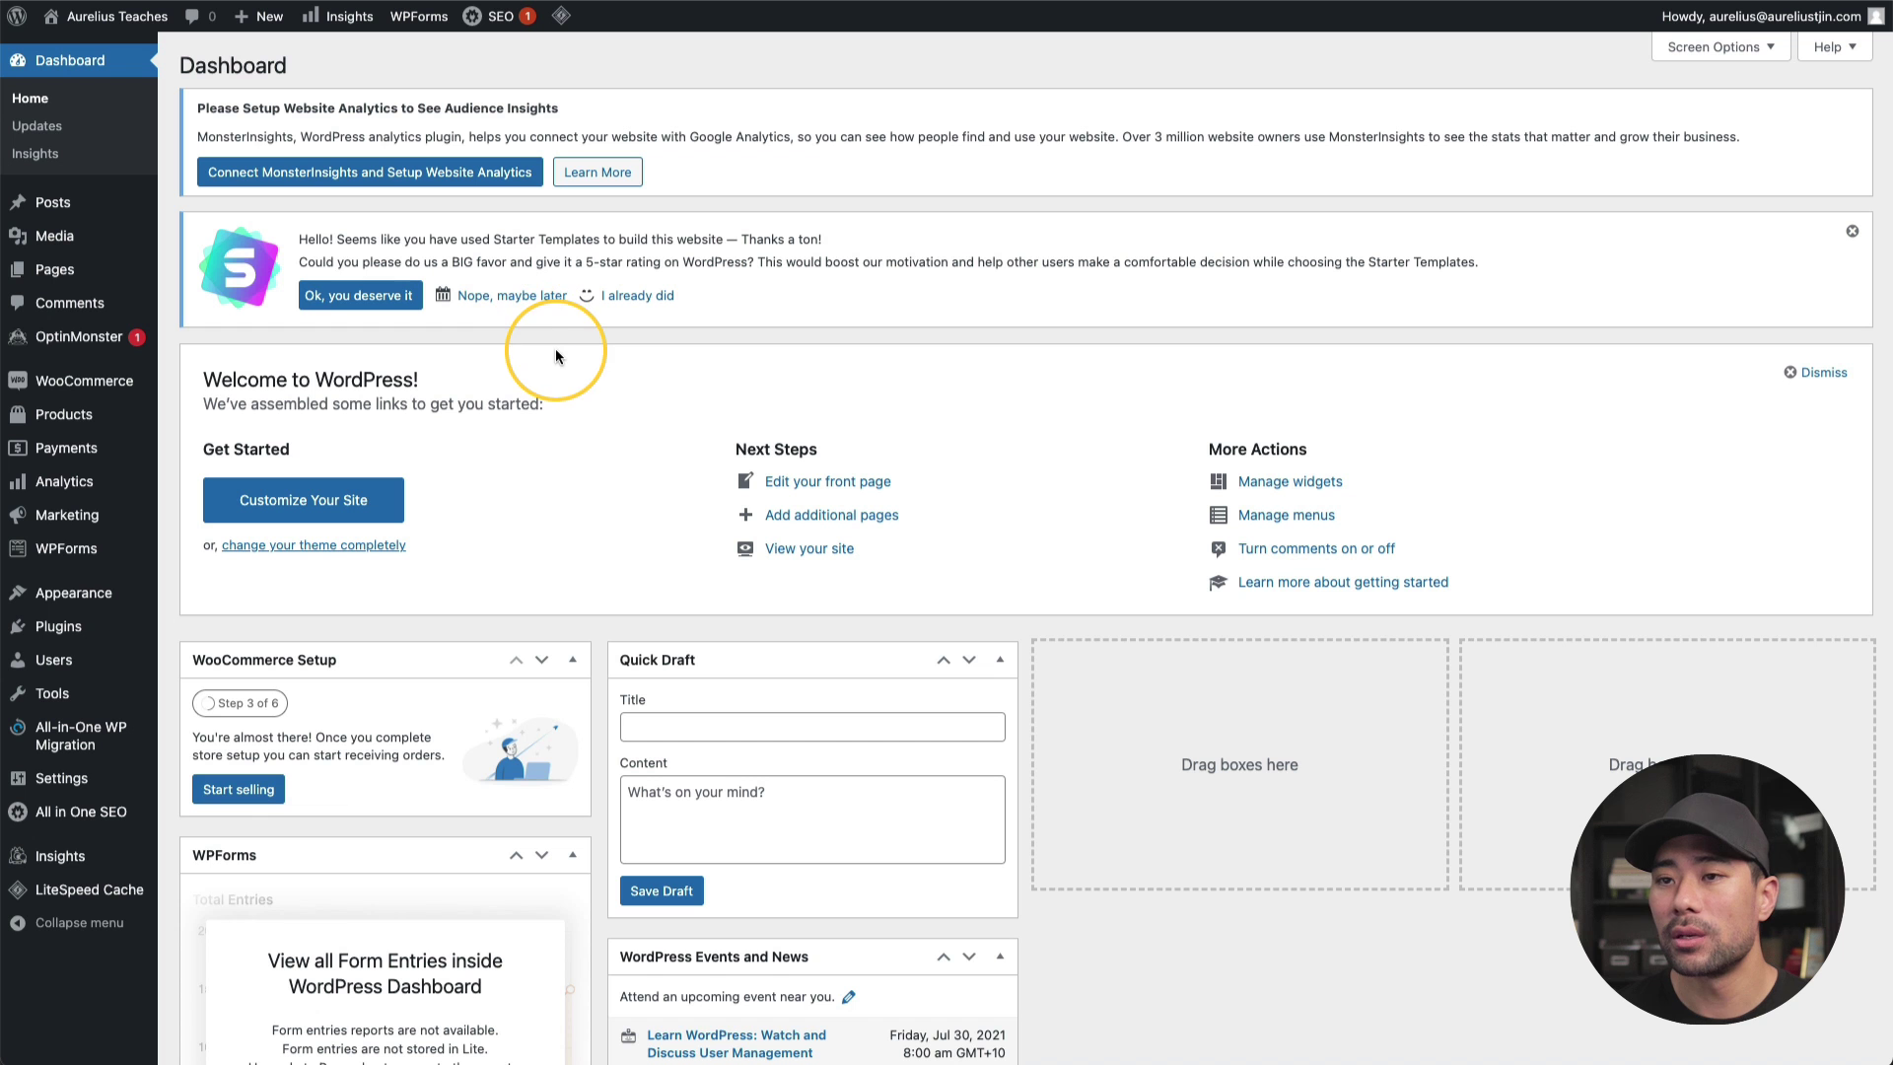
# Open the list of all pages in the WordPress admin and look through it
pyautogui.moveTo(59, 270)
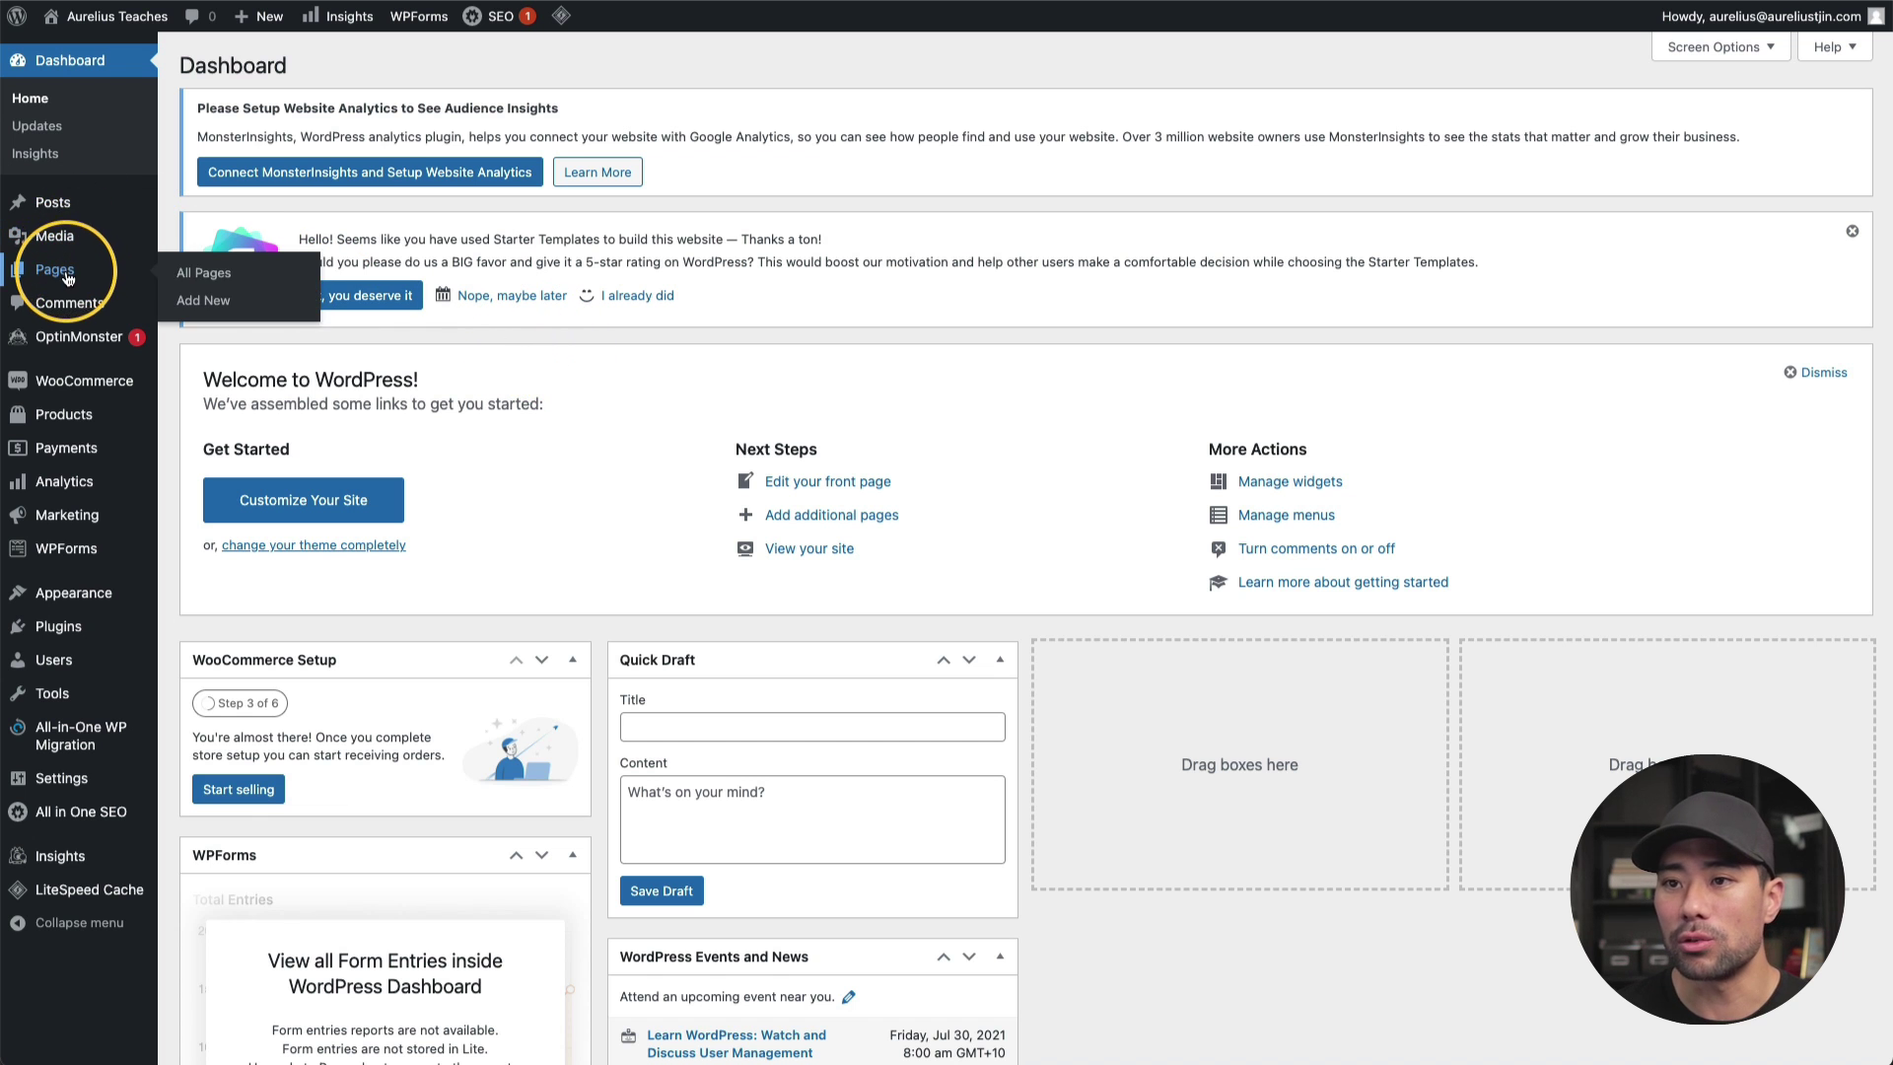
pyautogui.click(226, 272)
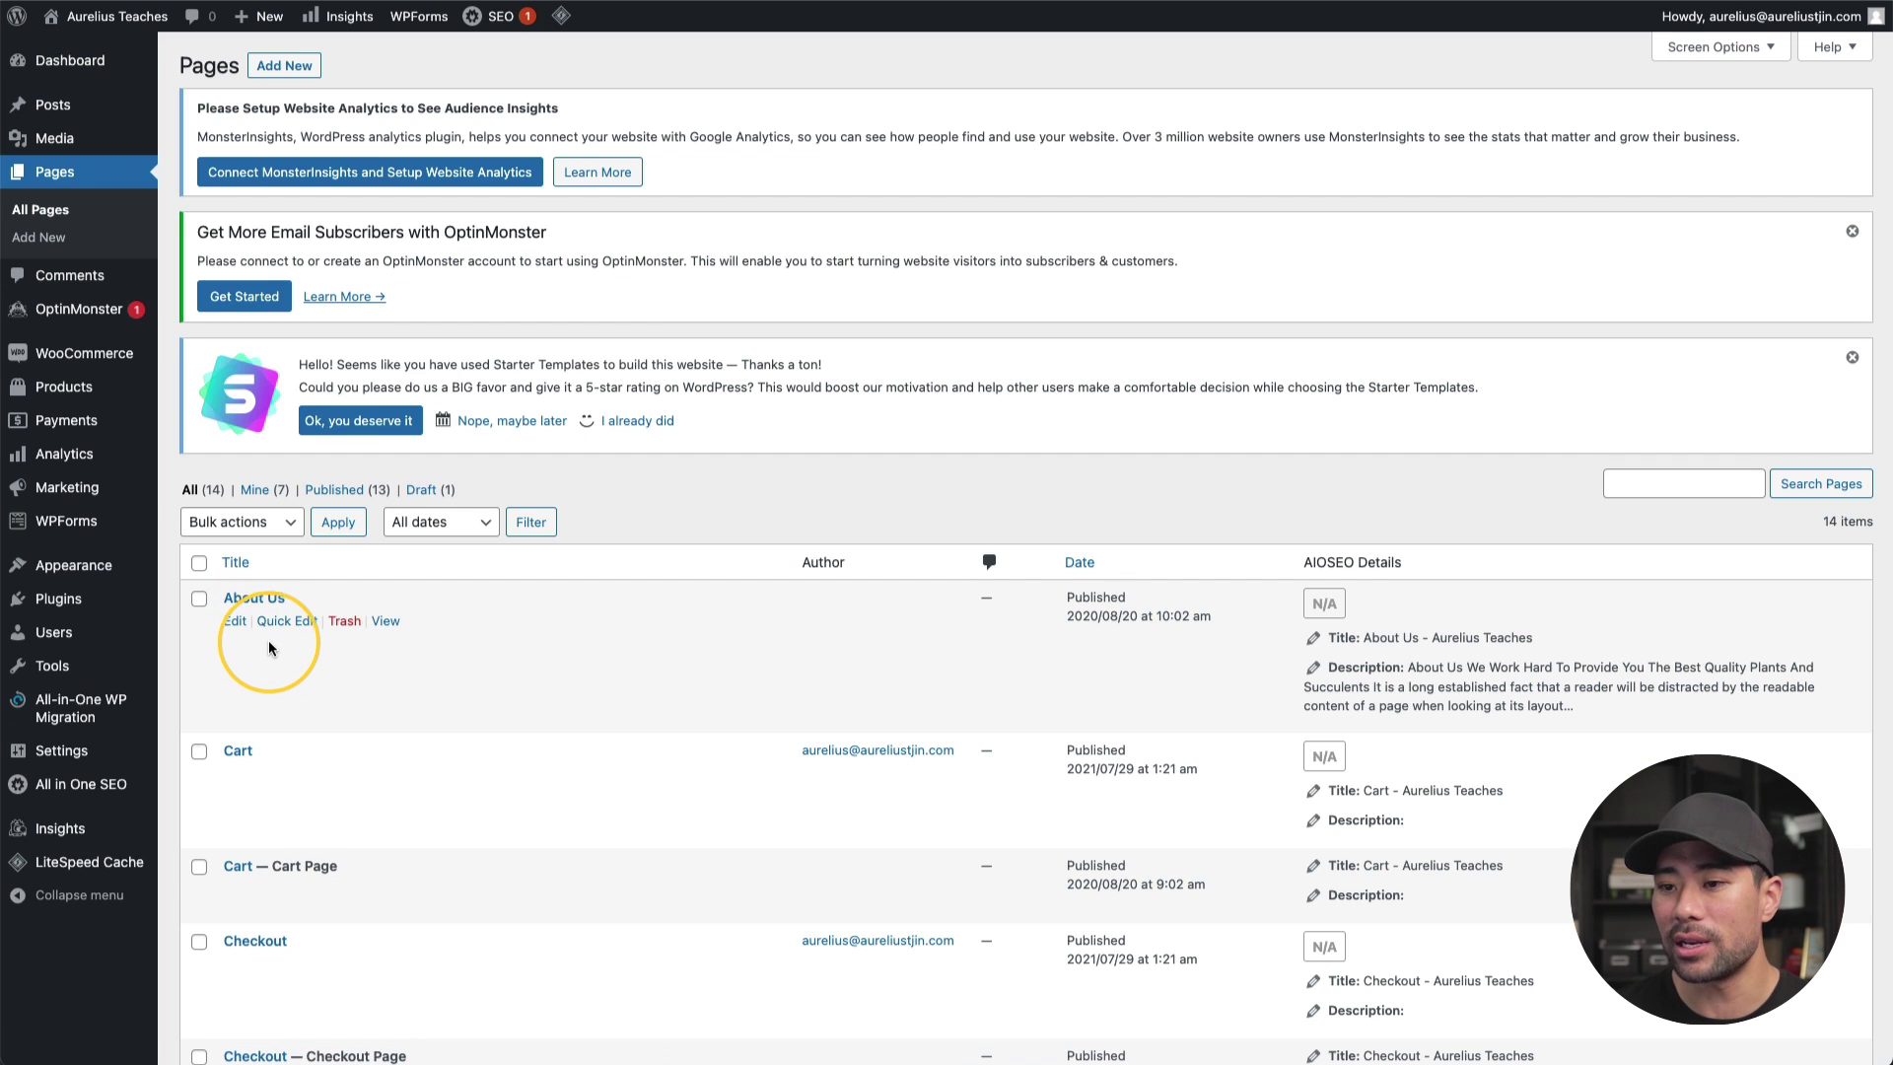
pyautogui.scroll(-3, 268, 643)
pyautogui.scroll(-4, 271, 653)
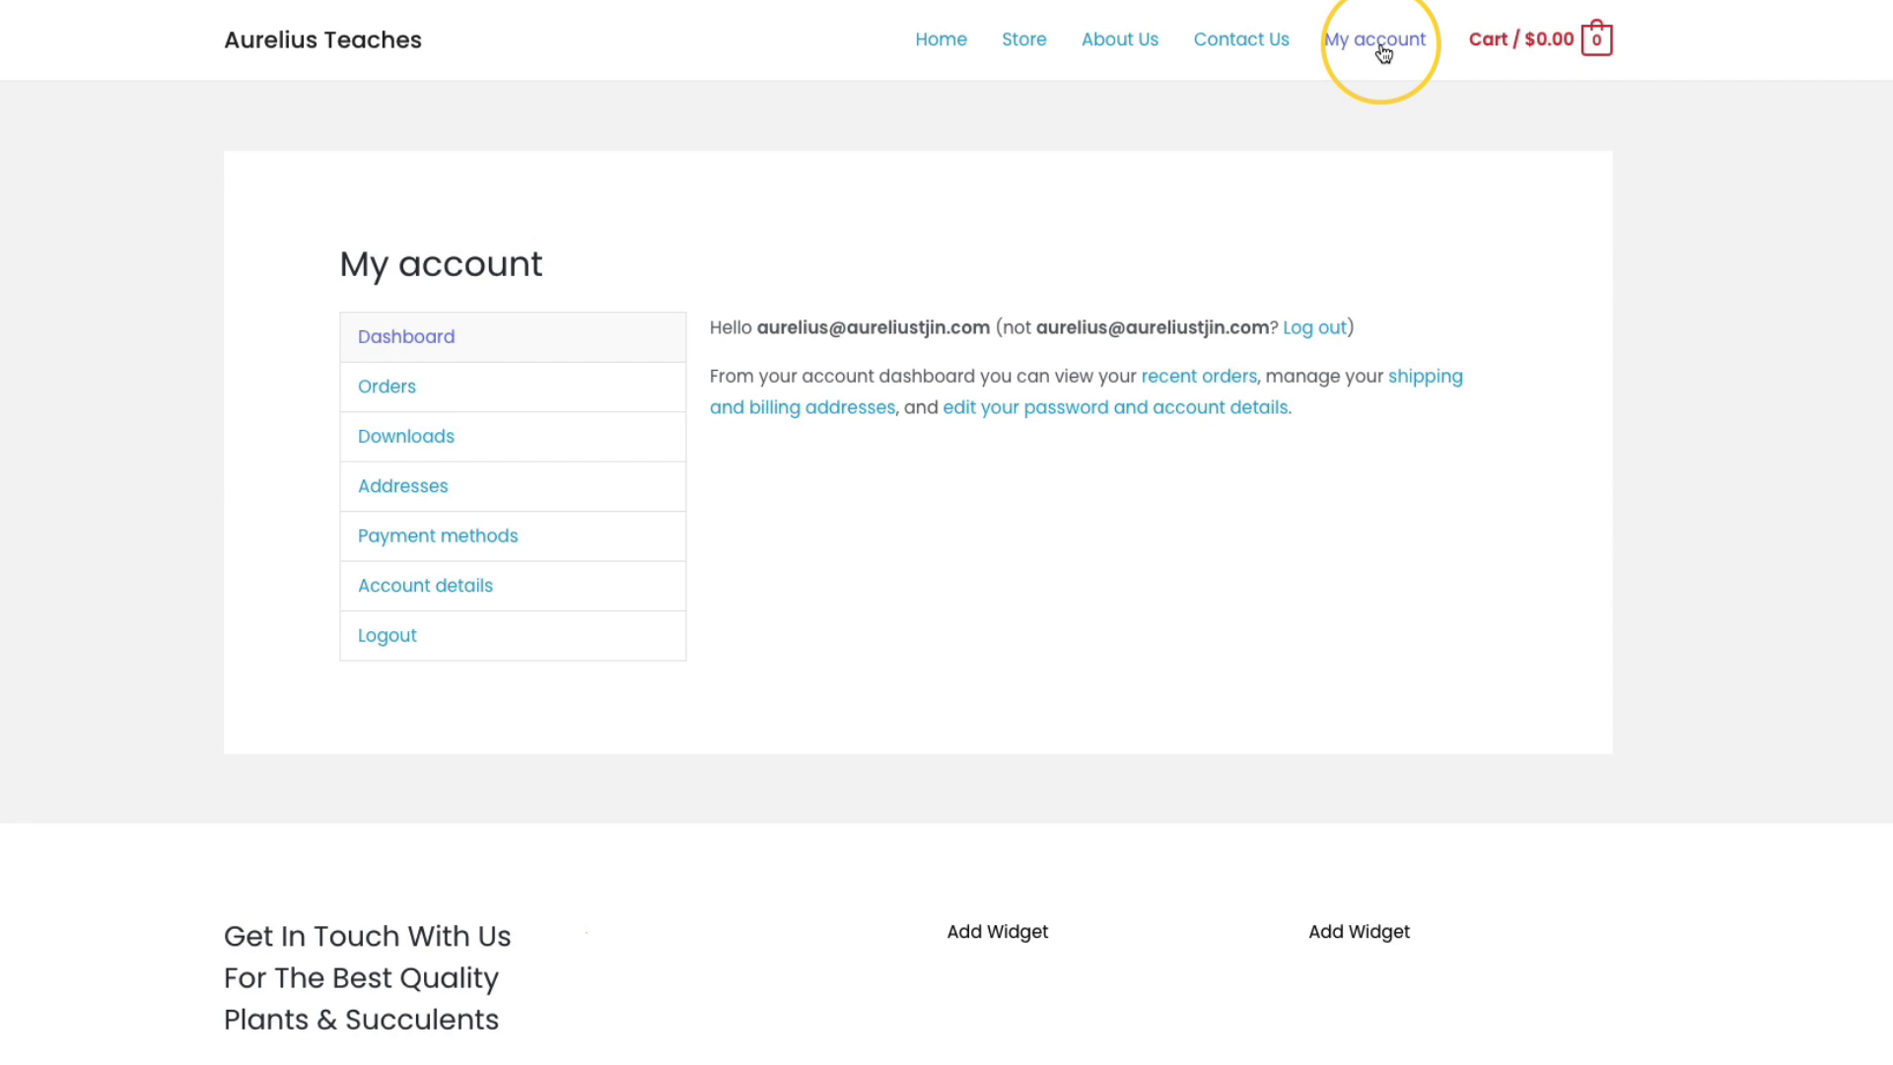
# View the orders, downloads and payment methods sections of the customer's My account page
pyautogui.click(404, 395)
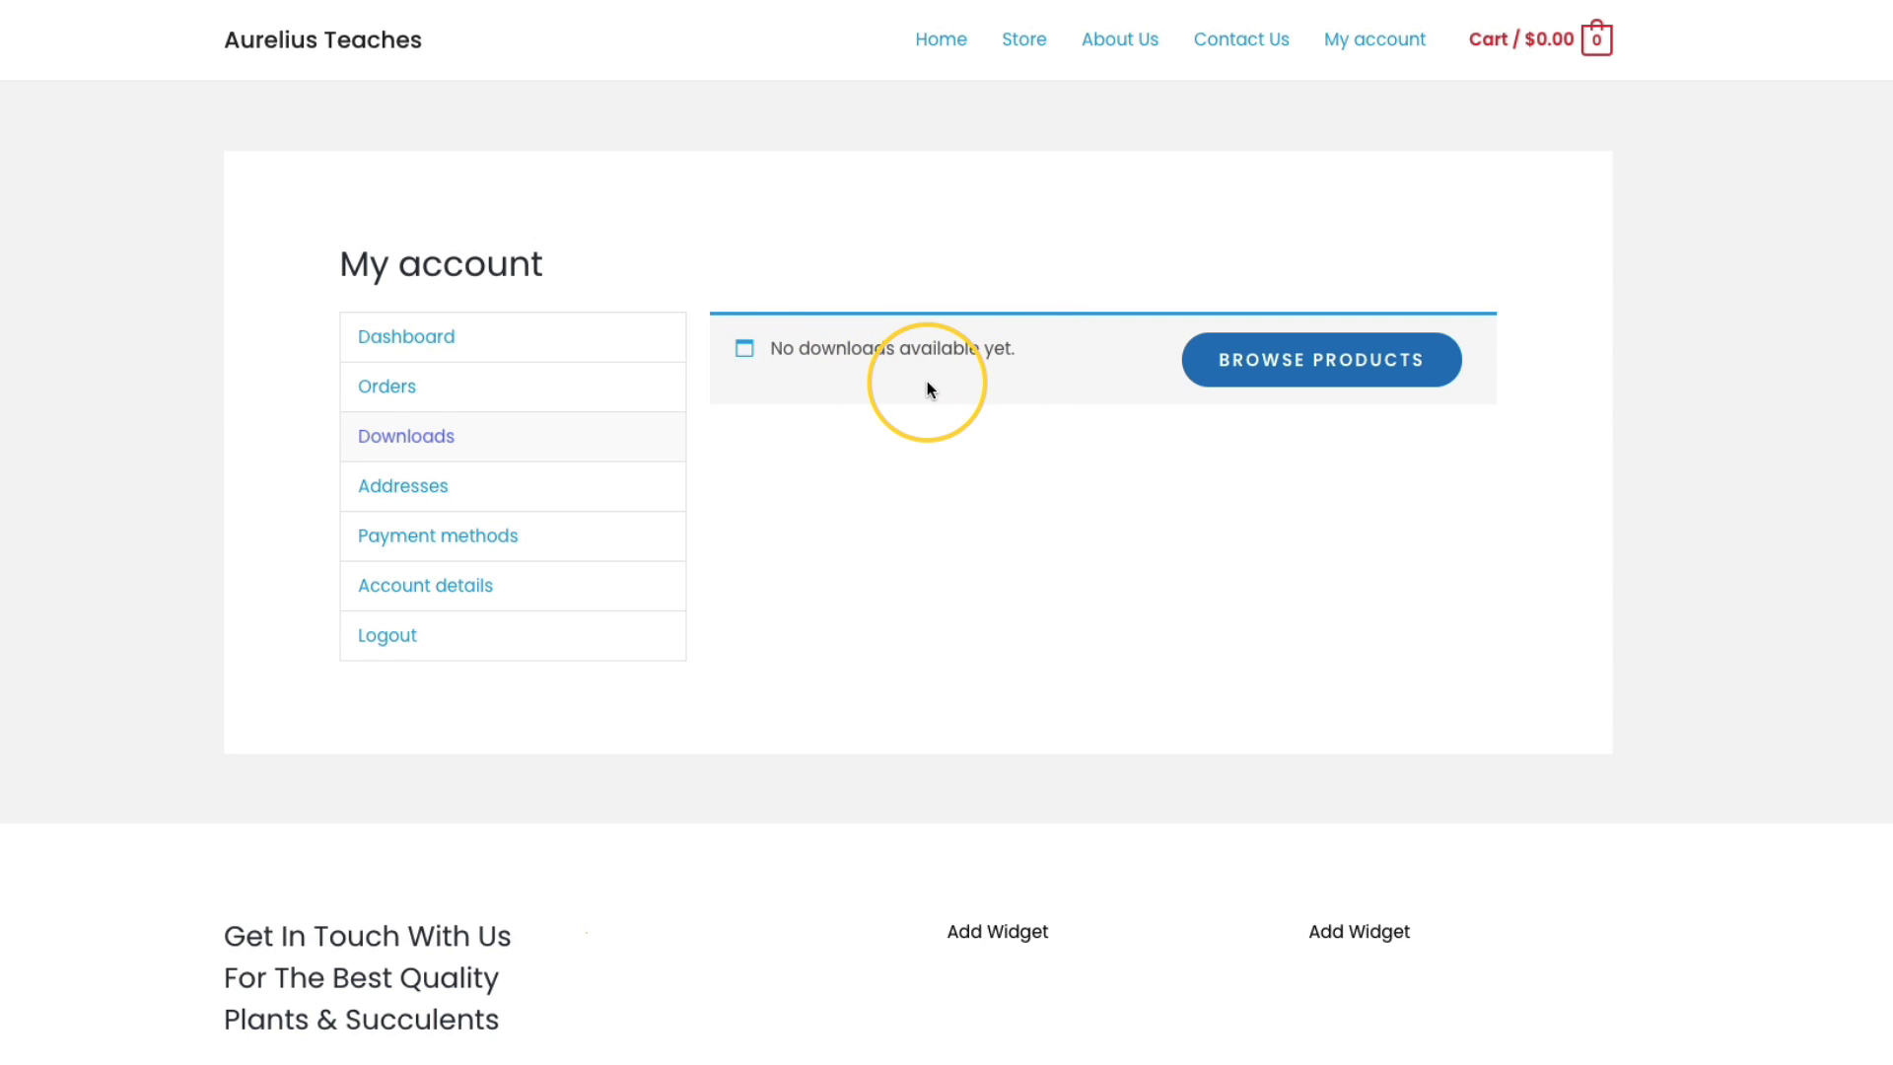
pyautogui.click(444, 542)
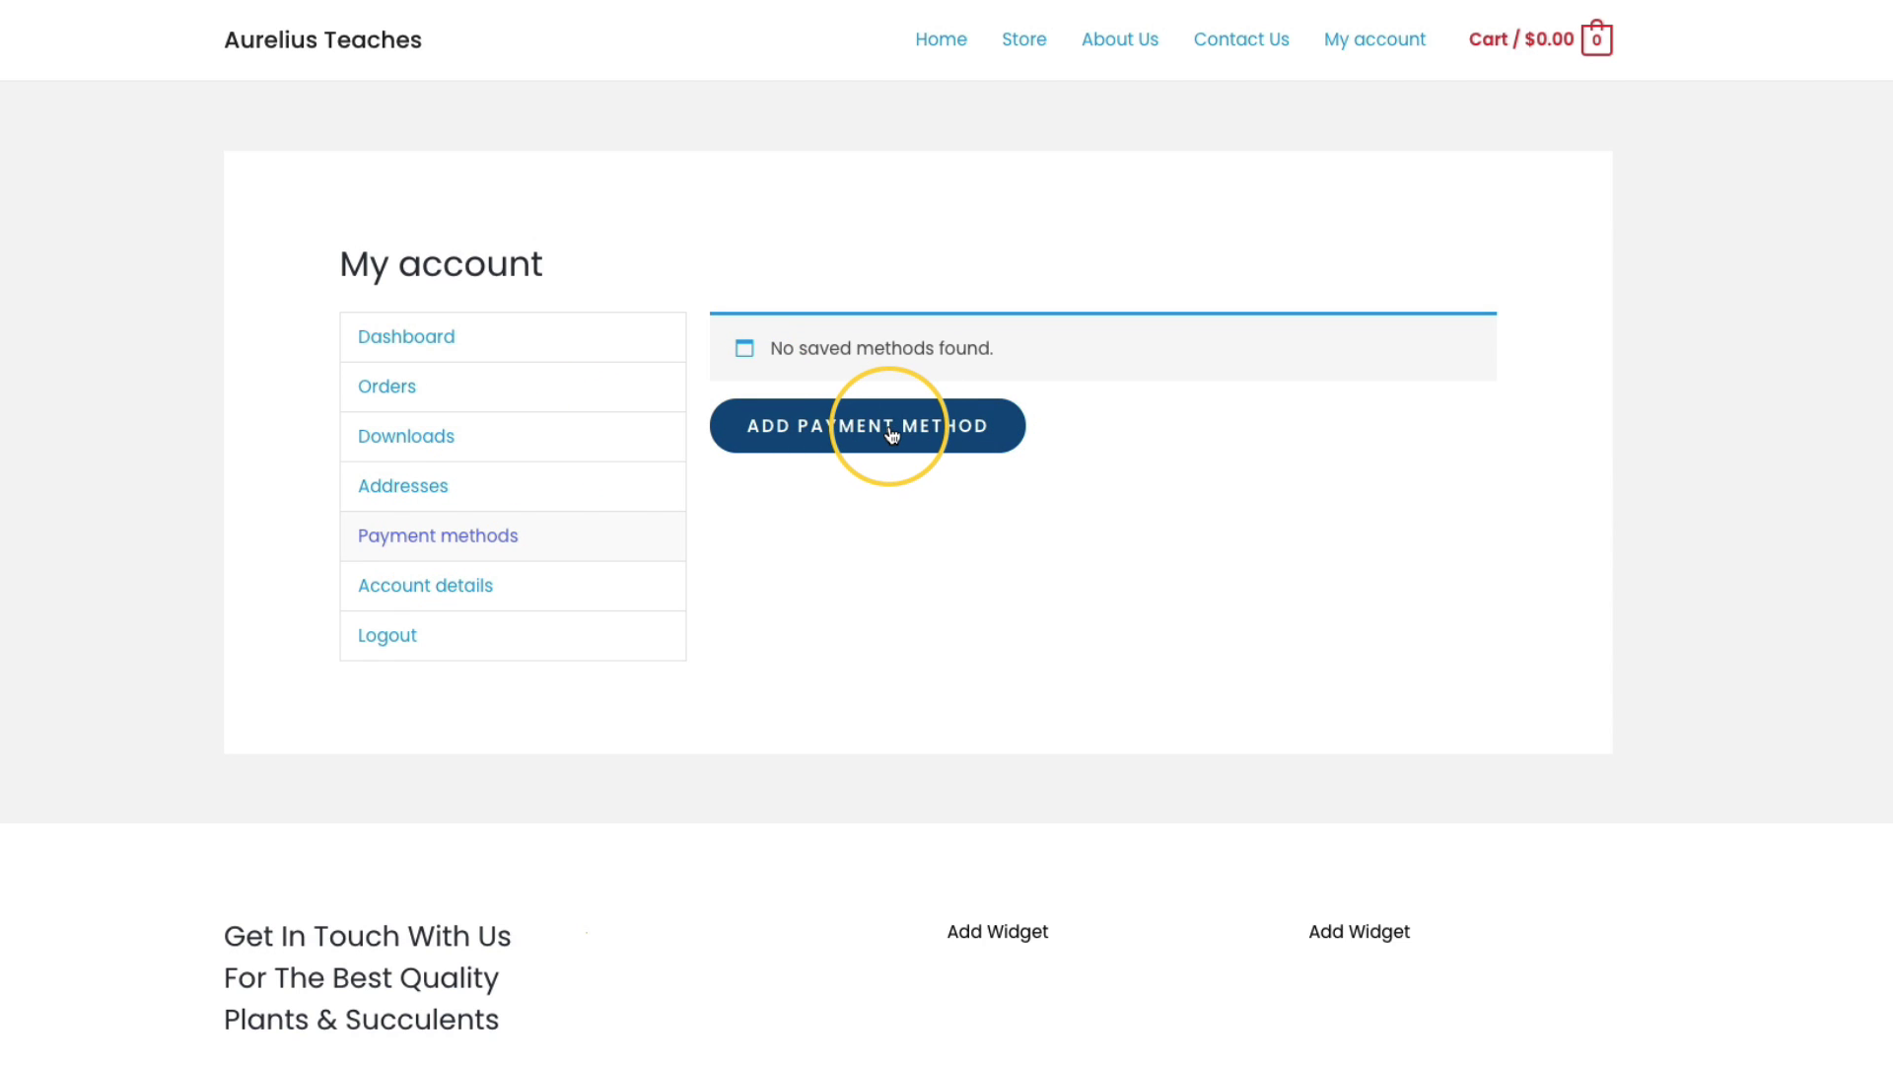
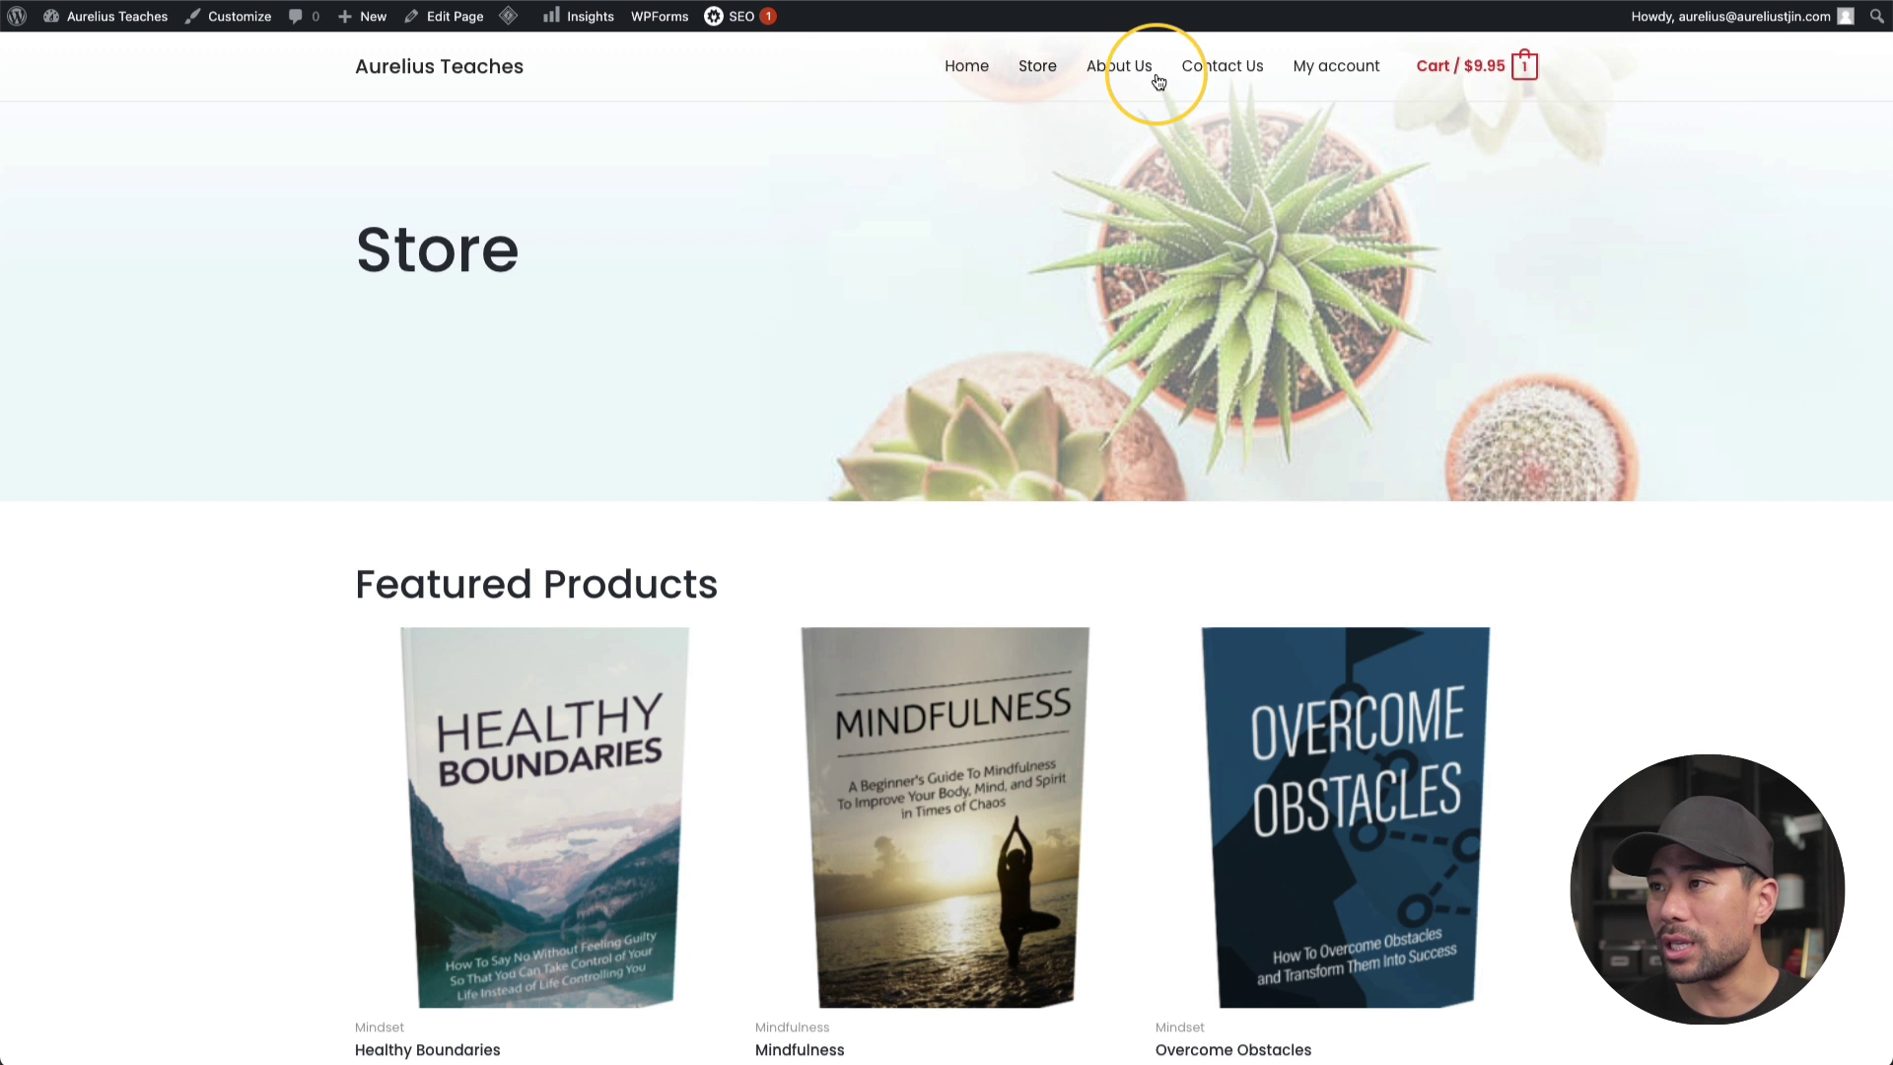
# Review the Featured Products section on the live Store page
pyautogui.scroll(-1, 1025, 397)
pyautogui.scroll(-5, 1025, 396)
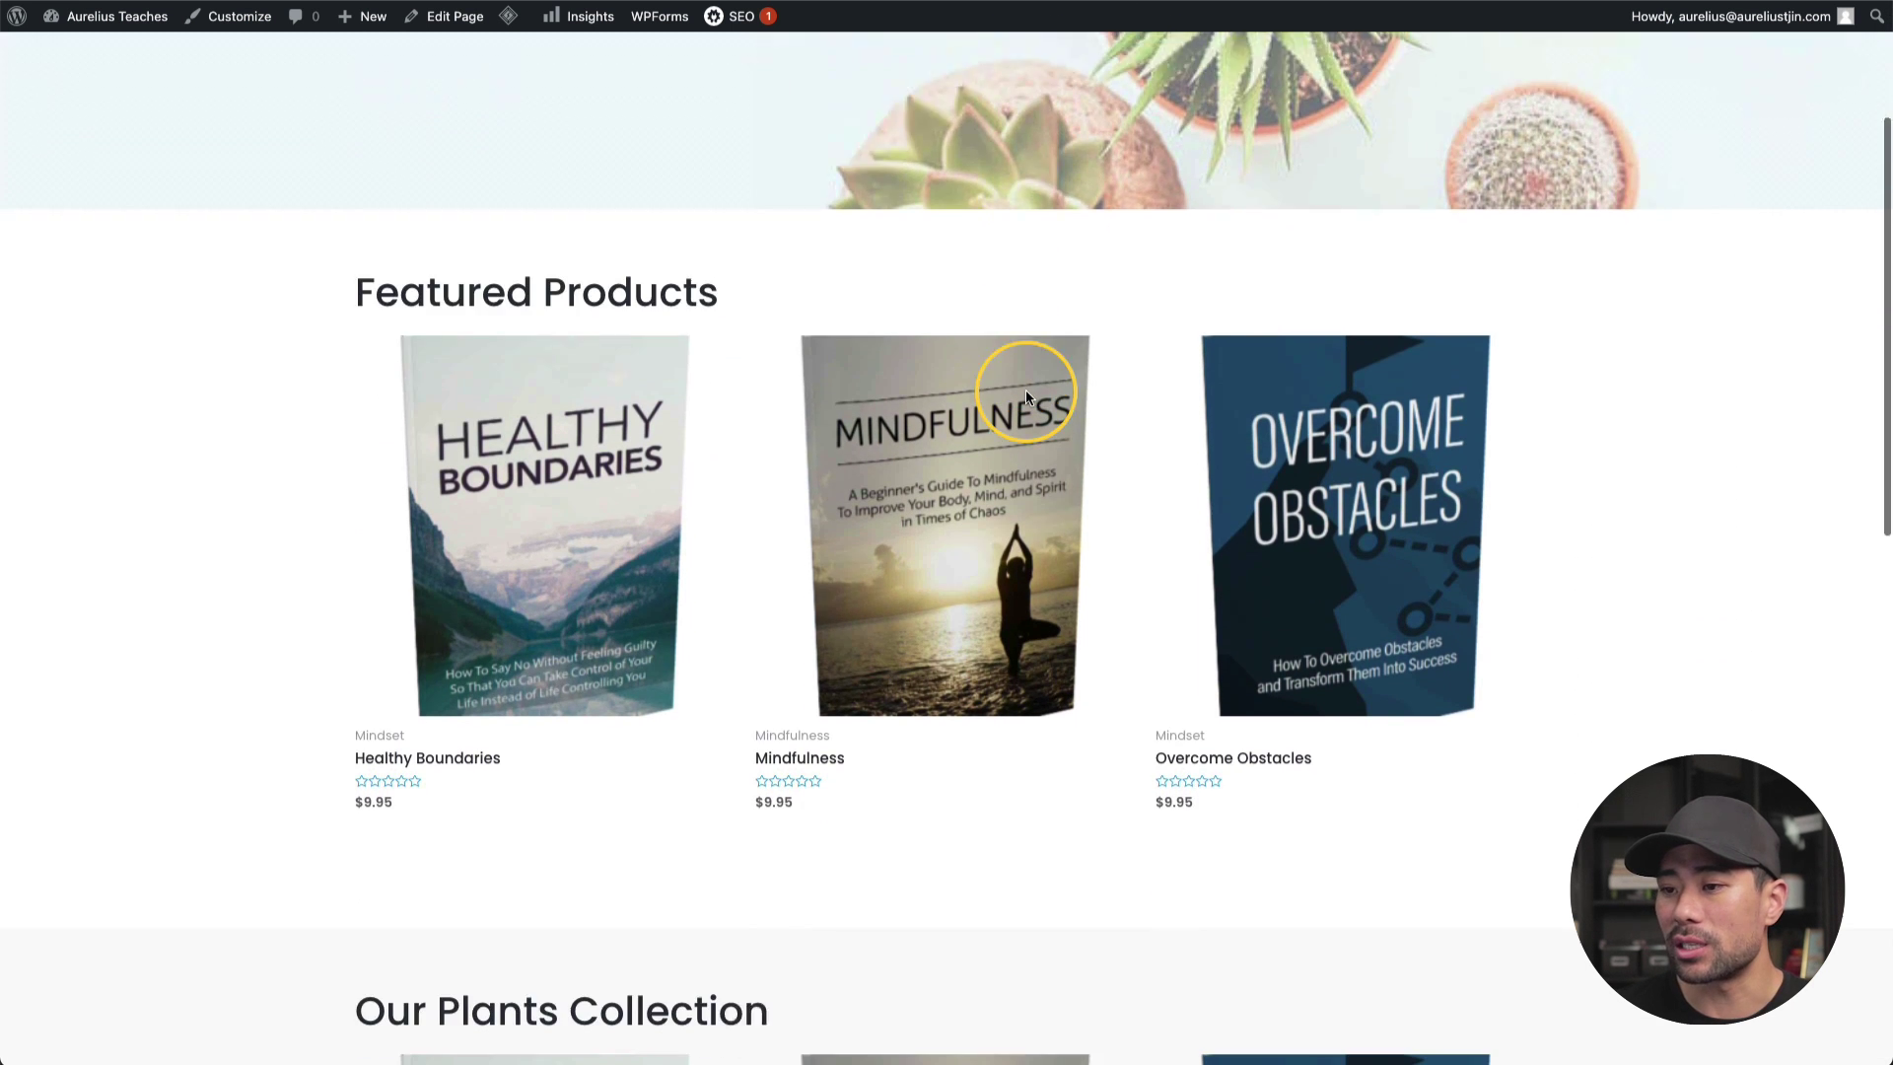
pyautogui.scroll(2, 1035, 385)
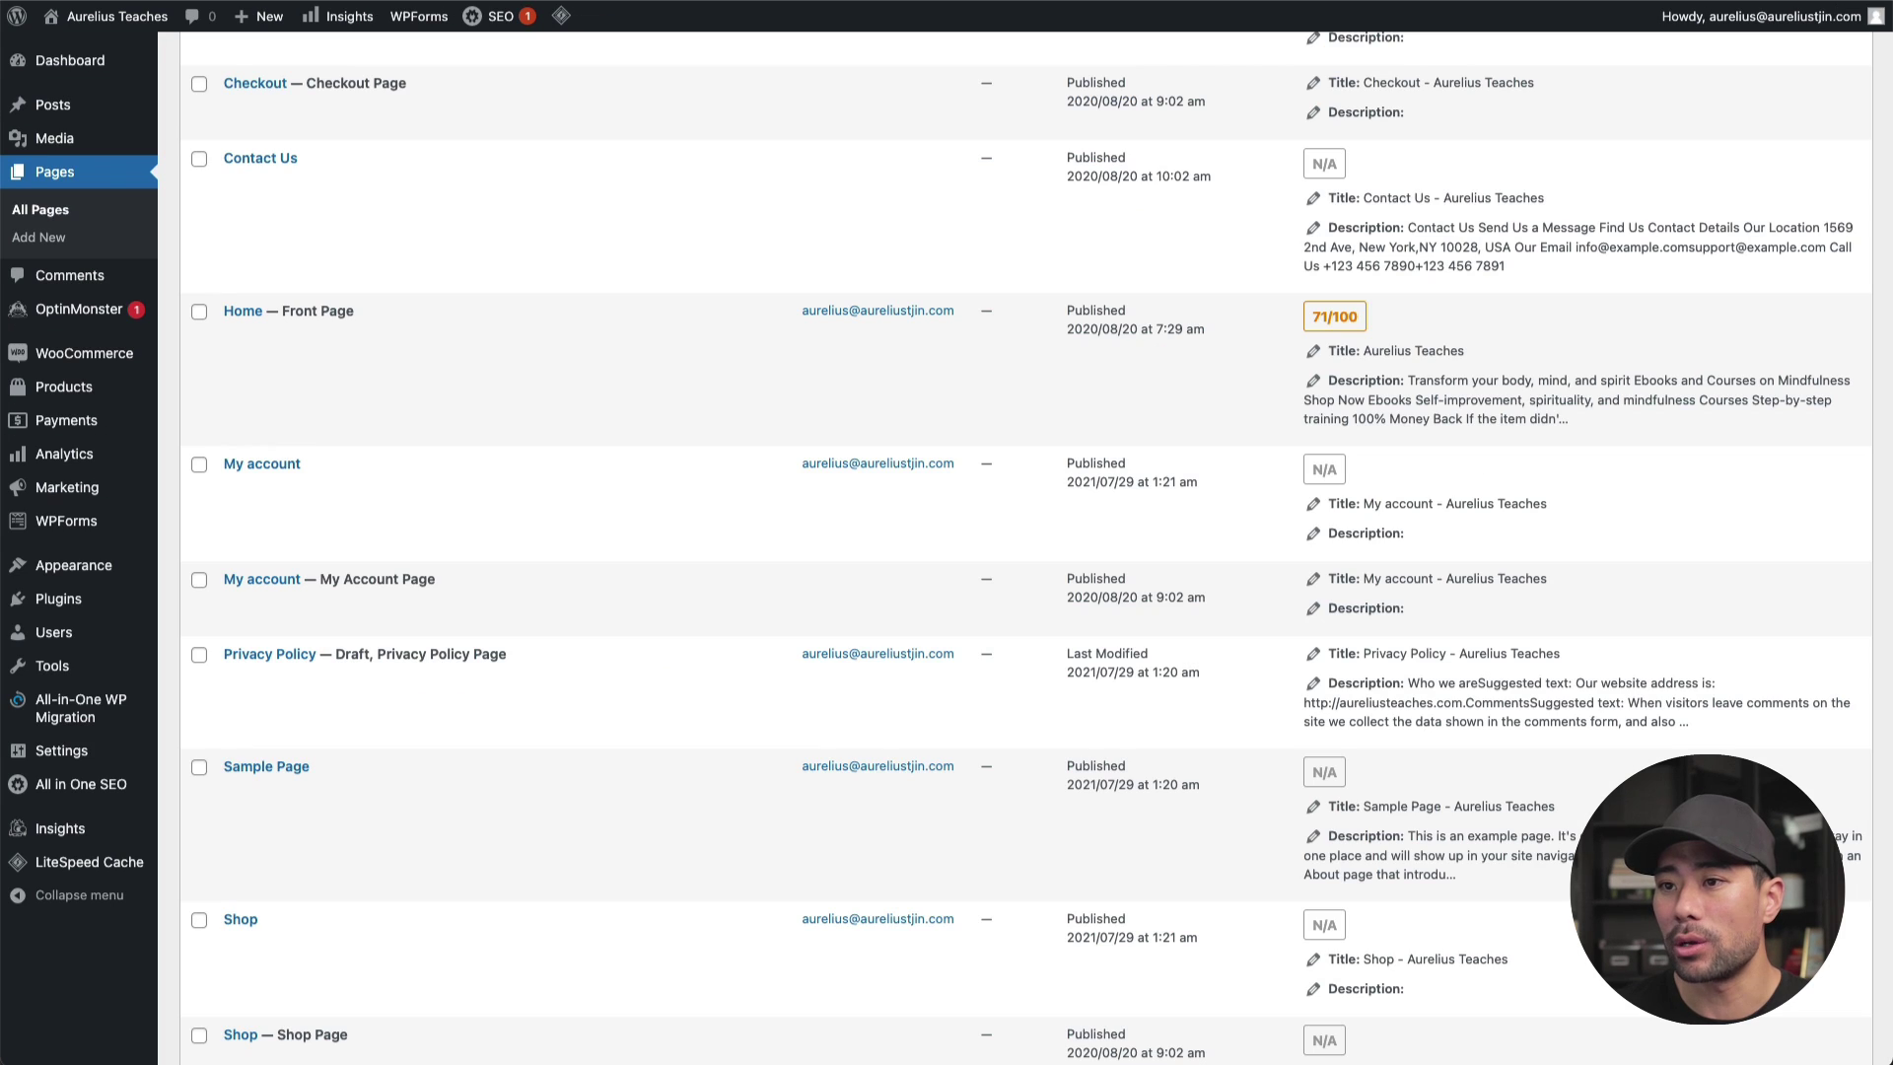
# Open the Store page for editing from the pages list and select its cover banner block
pyautogui.moveTo(369, 589)
pyautogui.scroll(-4, 346, 641)
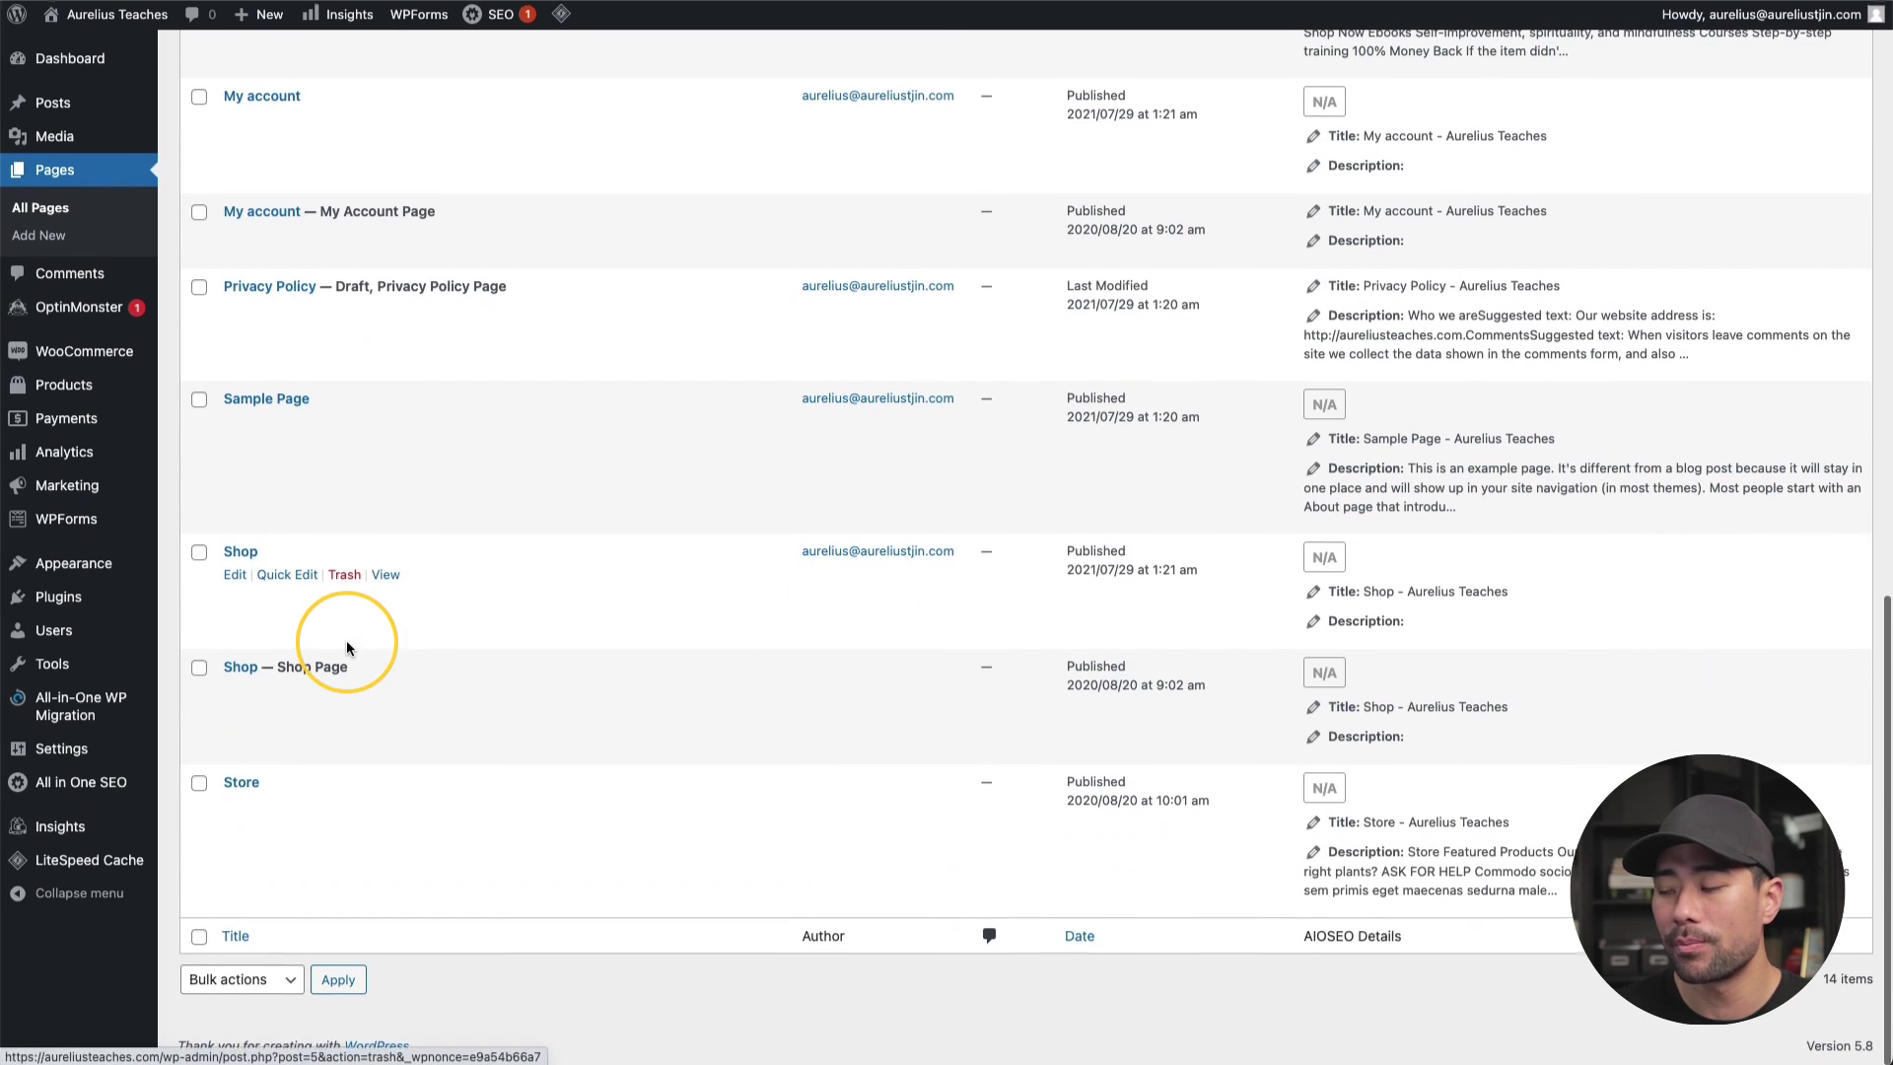
pyautogui.moveTo(249, 827)
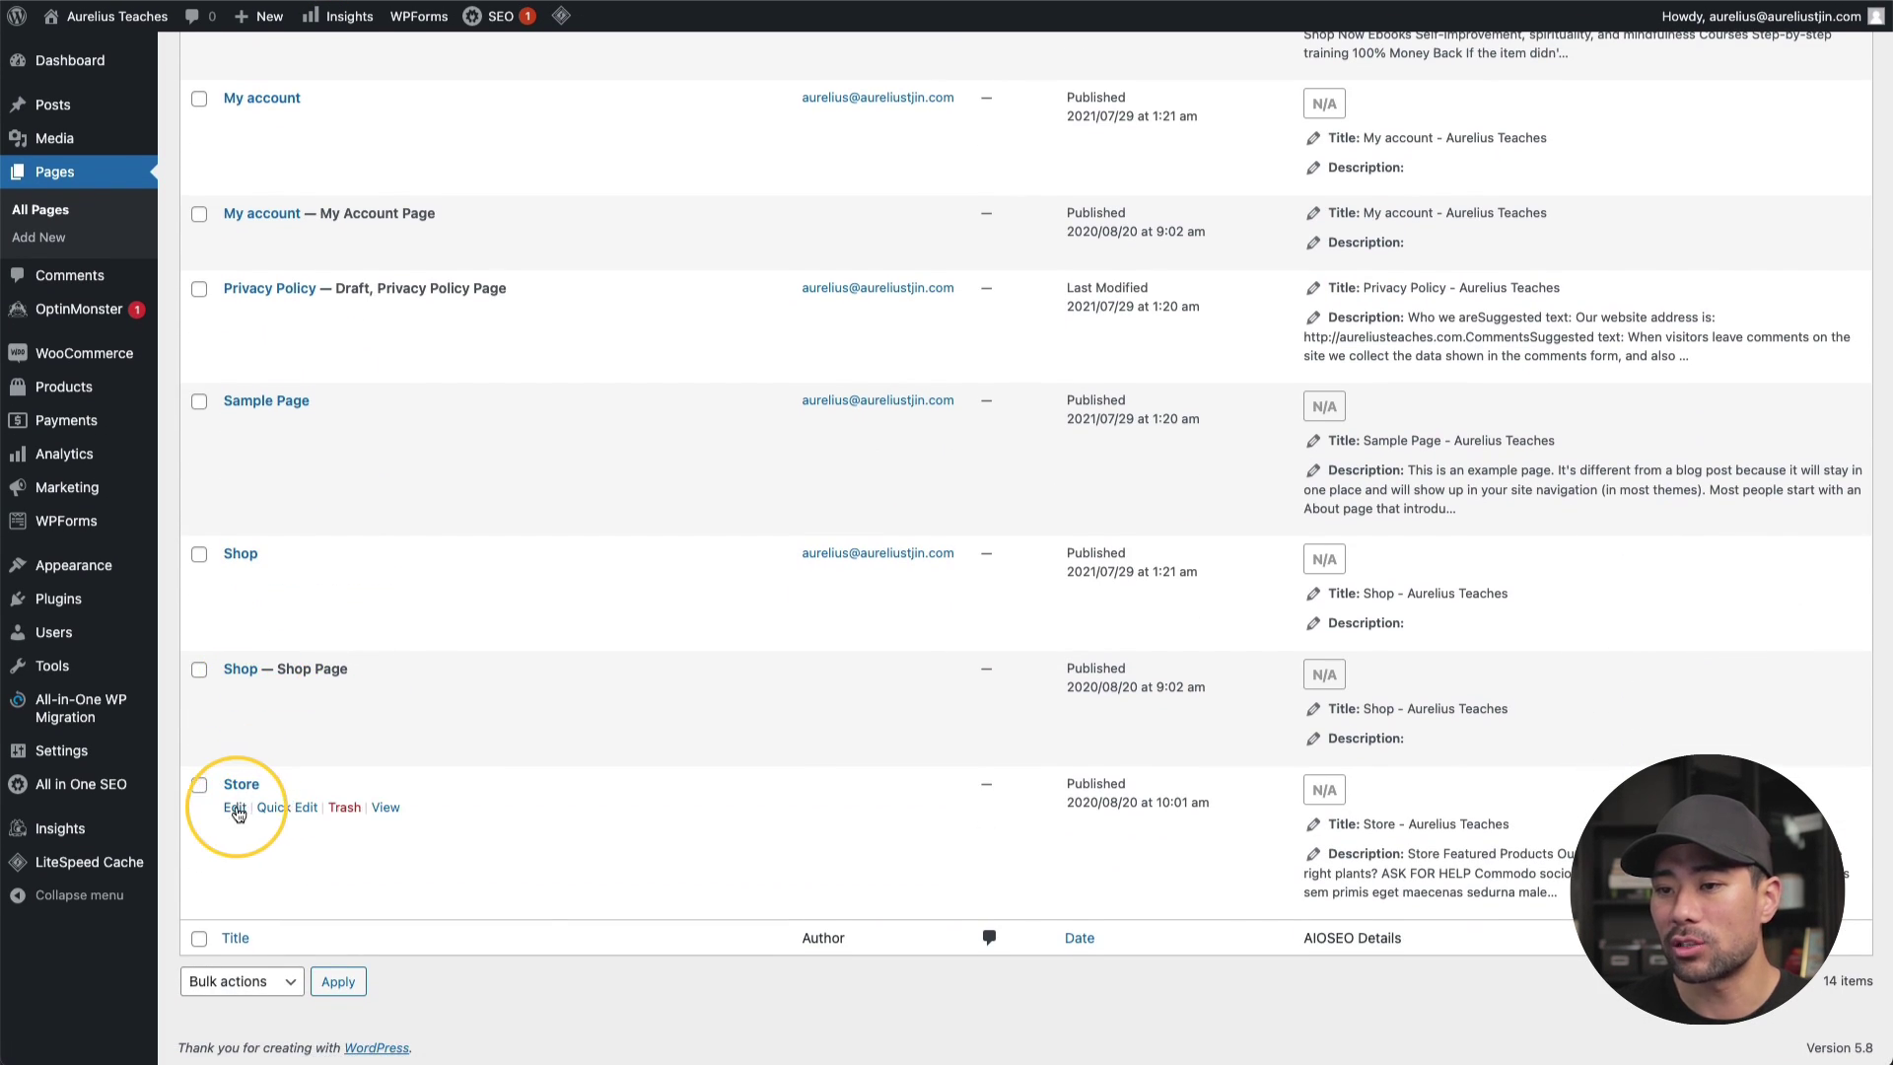
pyautogui.click(236, 812)
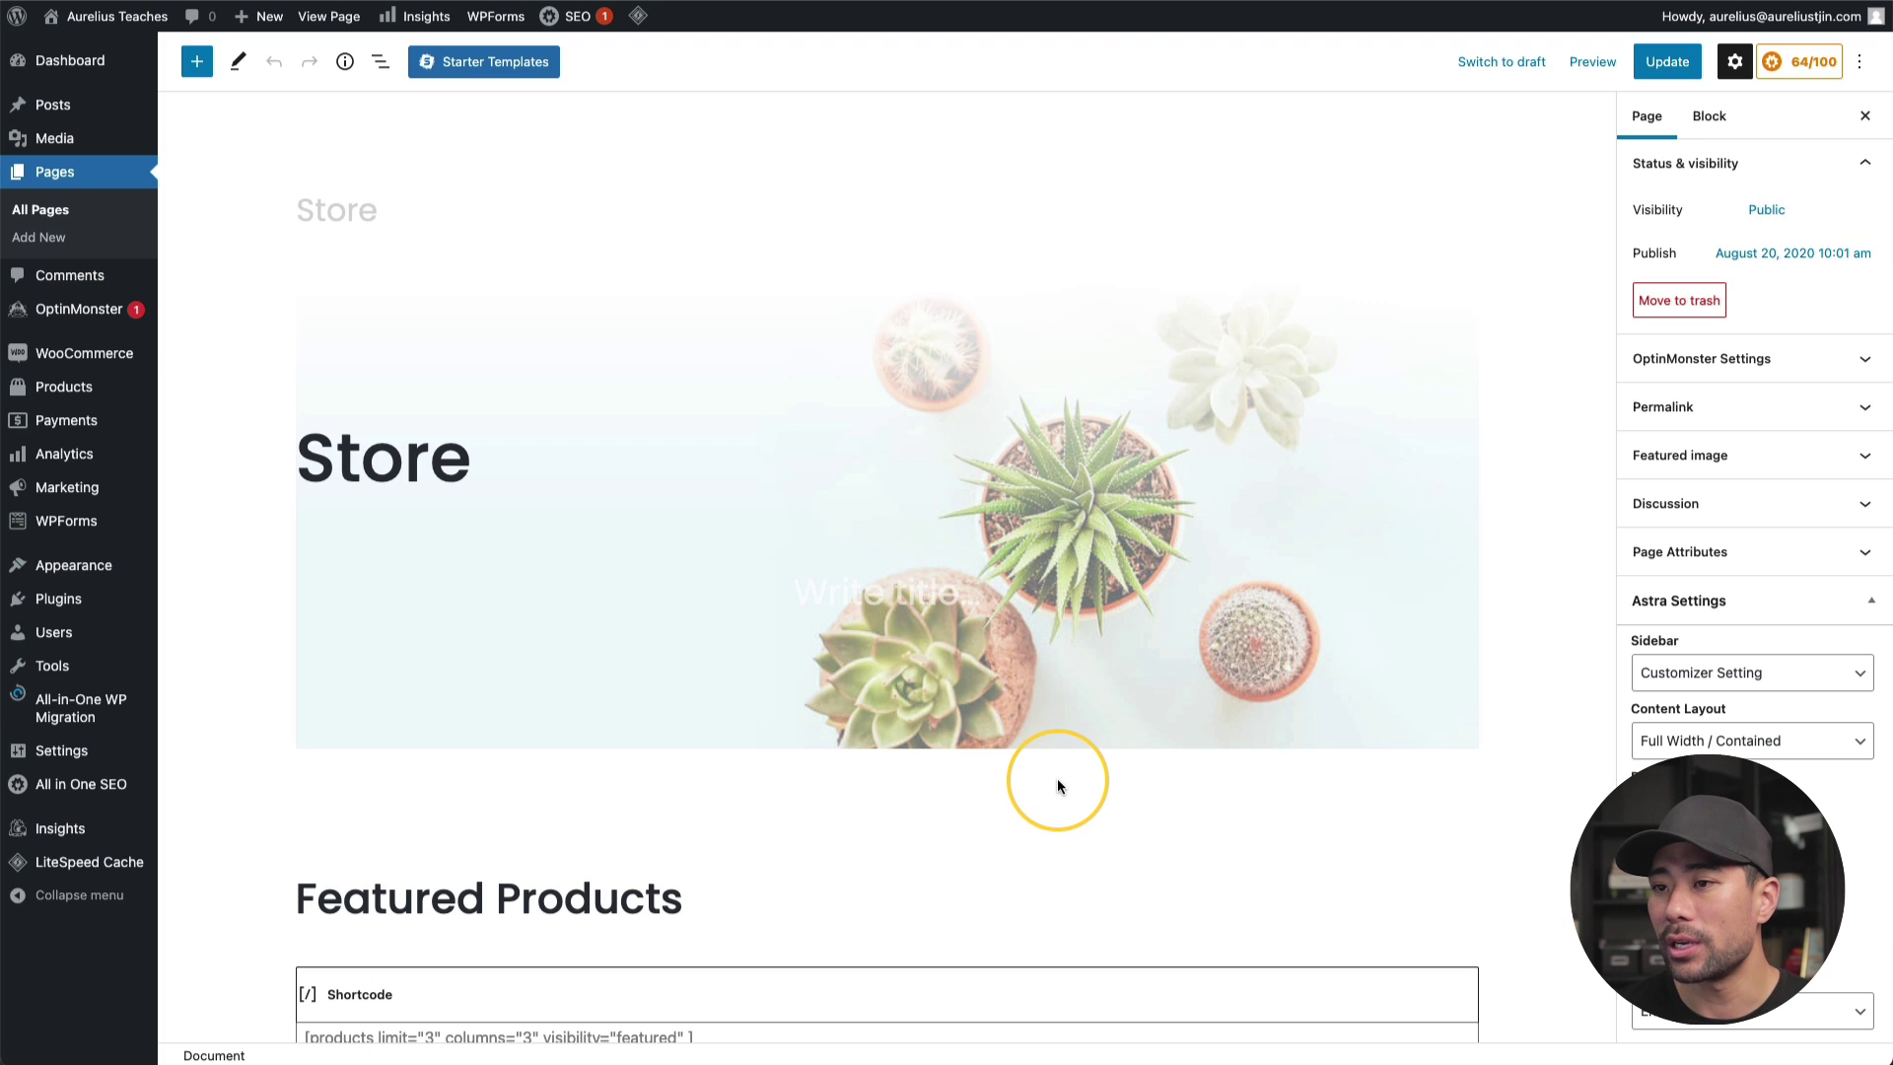
pyautogui.click(631, 627)
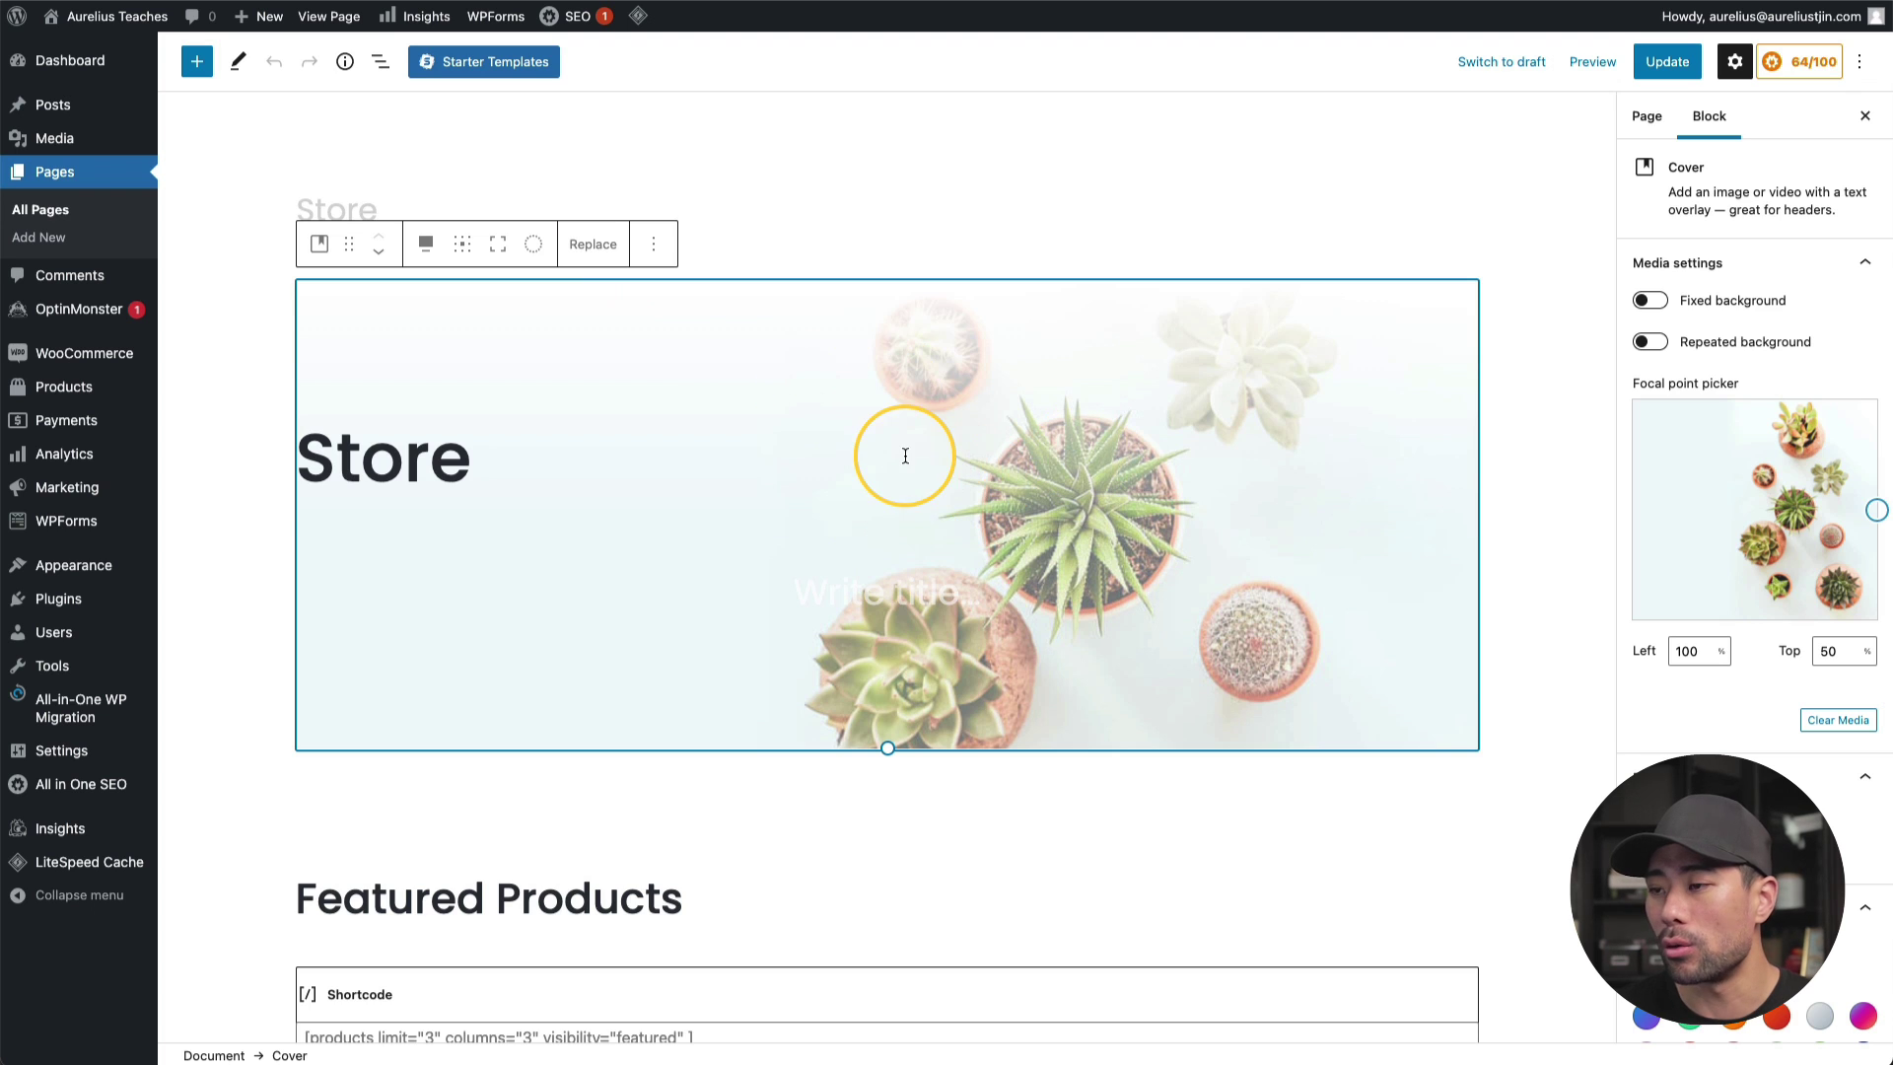
# Move the Featured Products group below Our Plants Collection and change the plants collection heading to "Products"
pyautogui.scroll(-5, 938, 557)
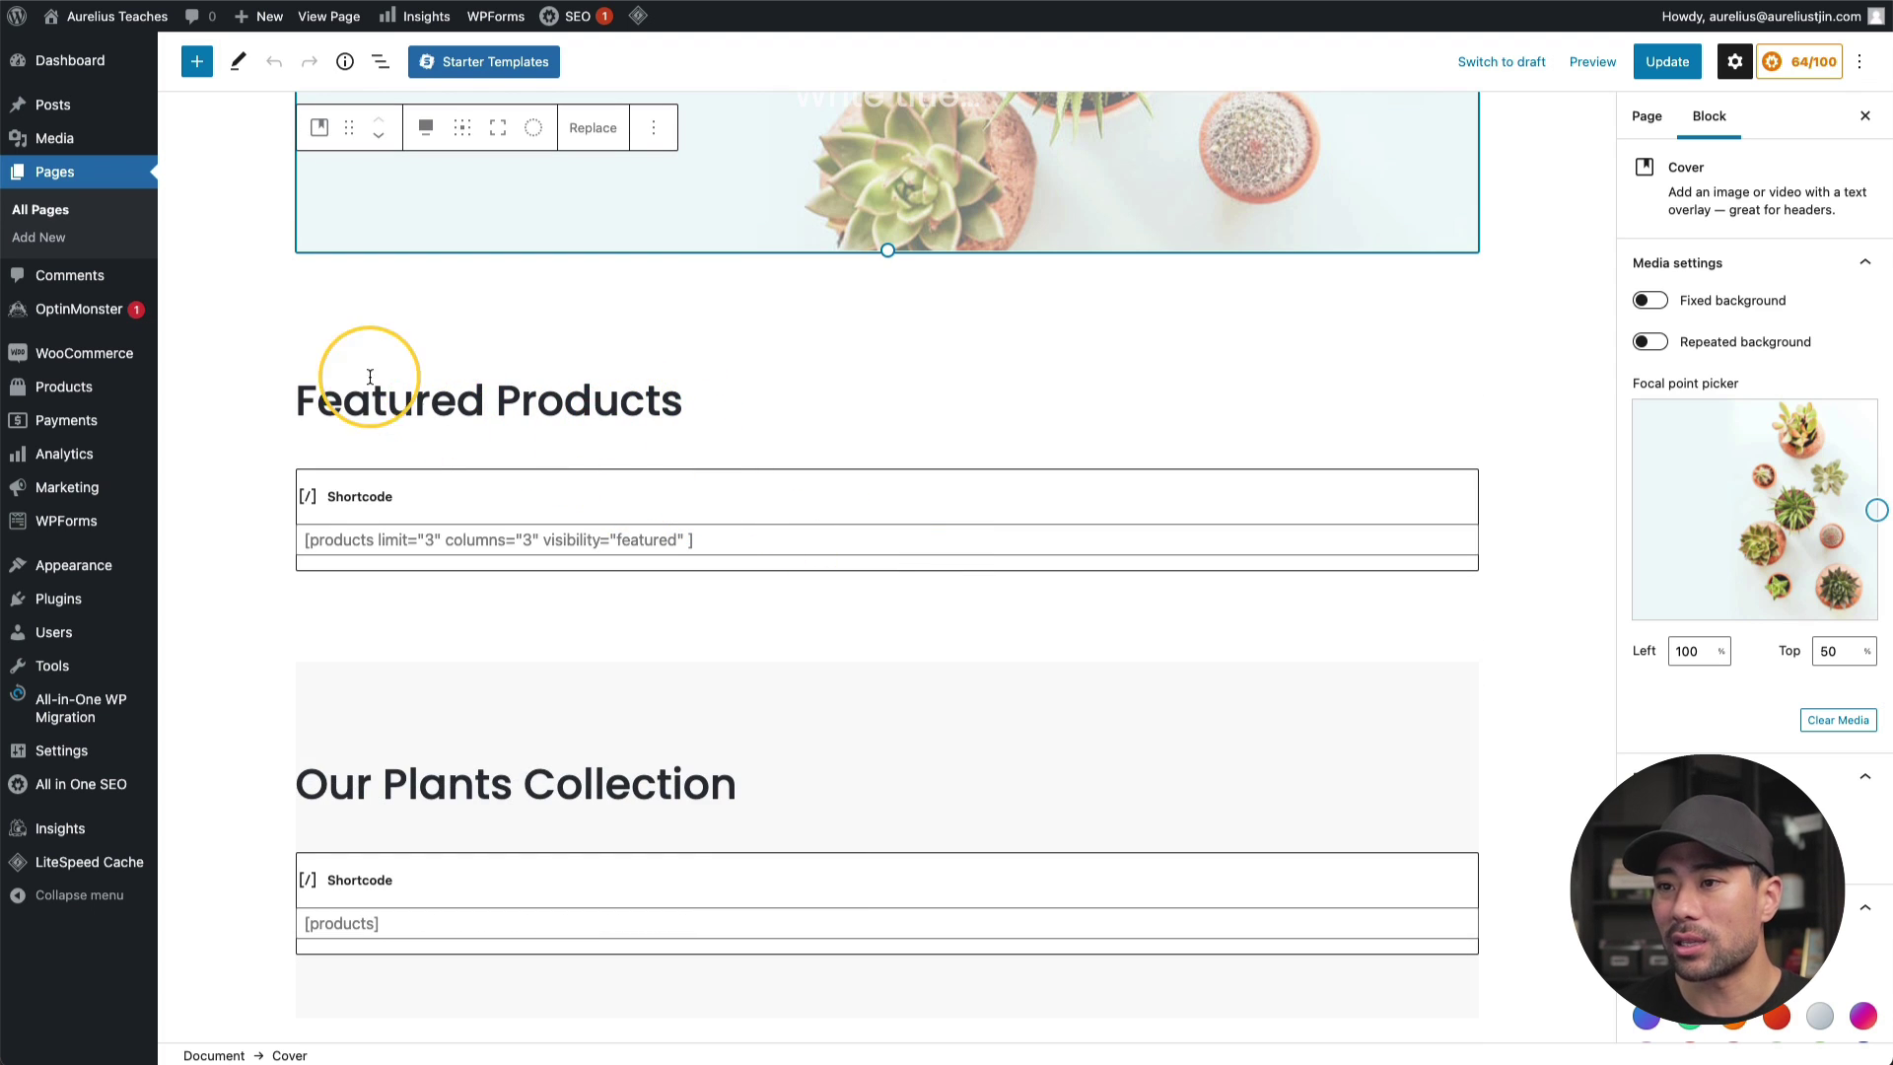
pyautogui.click(371, 347)
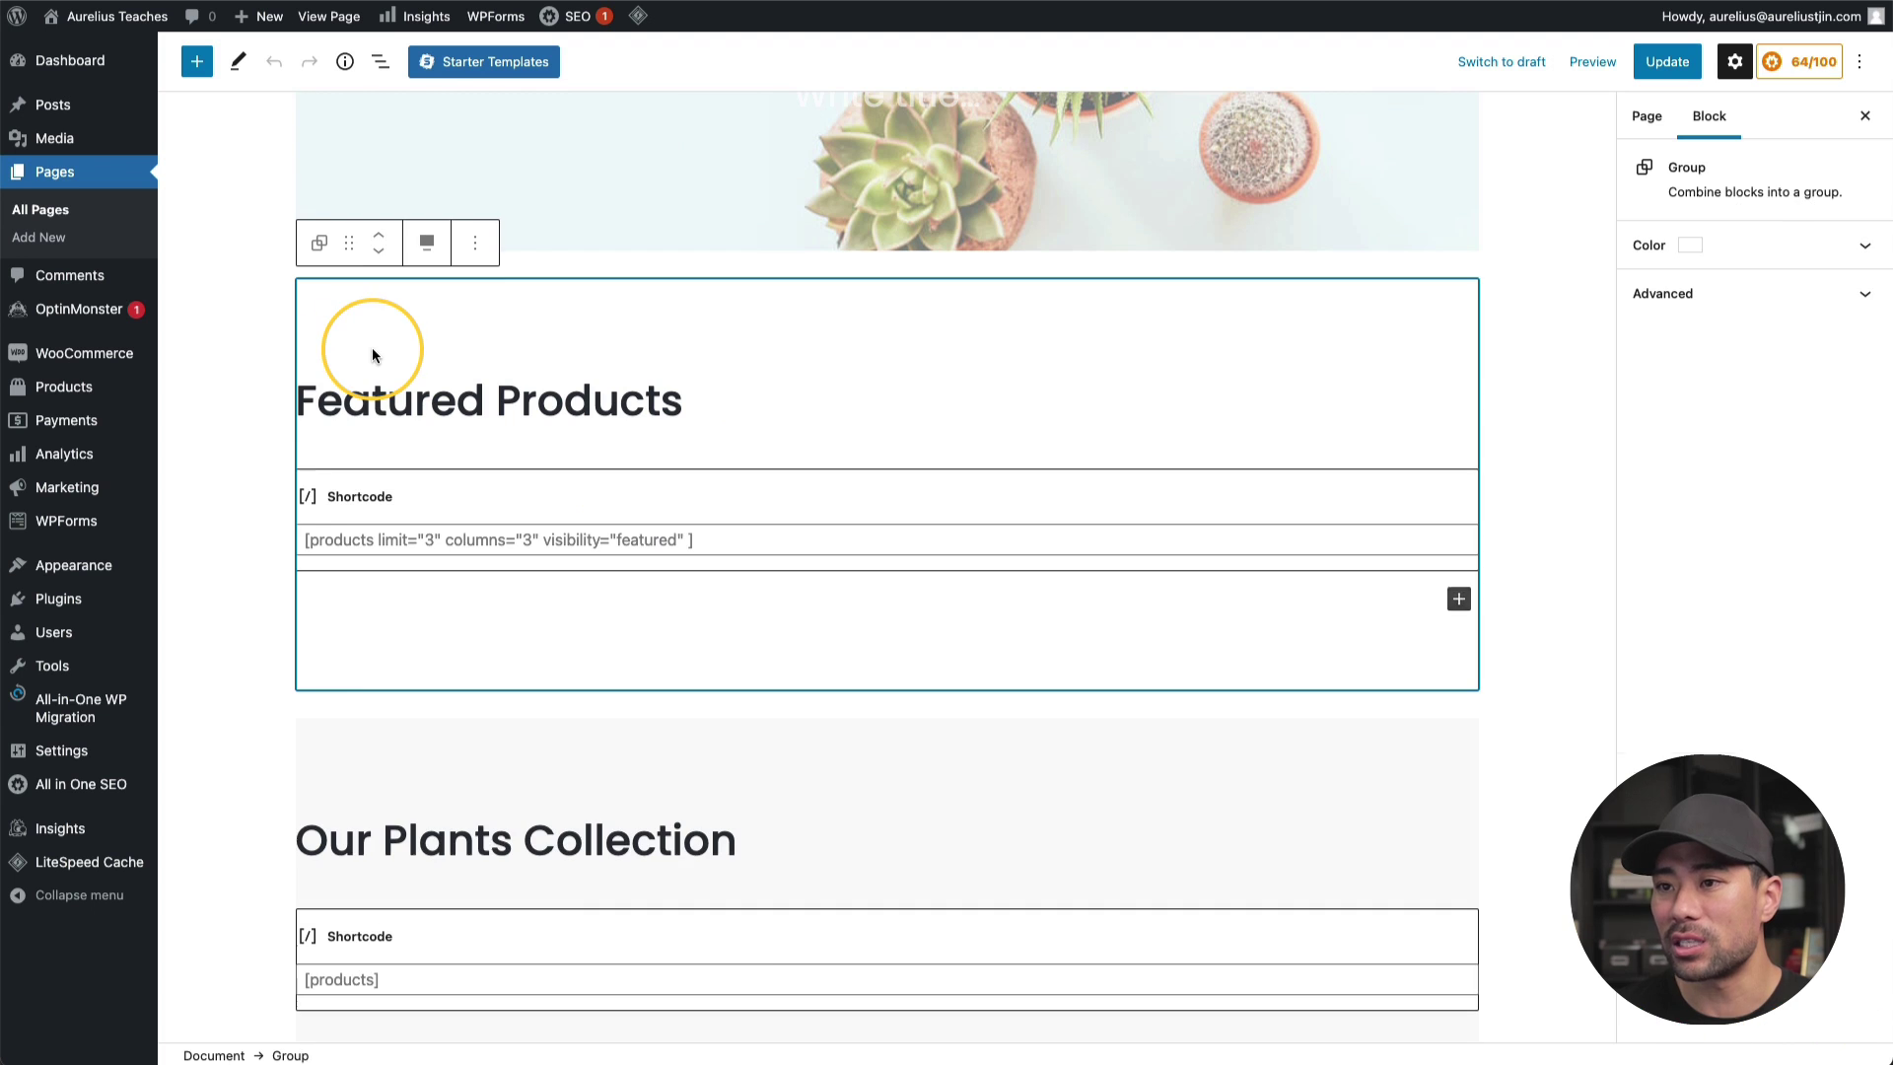
pyautogui.click(380, 258)
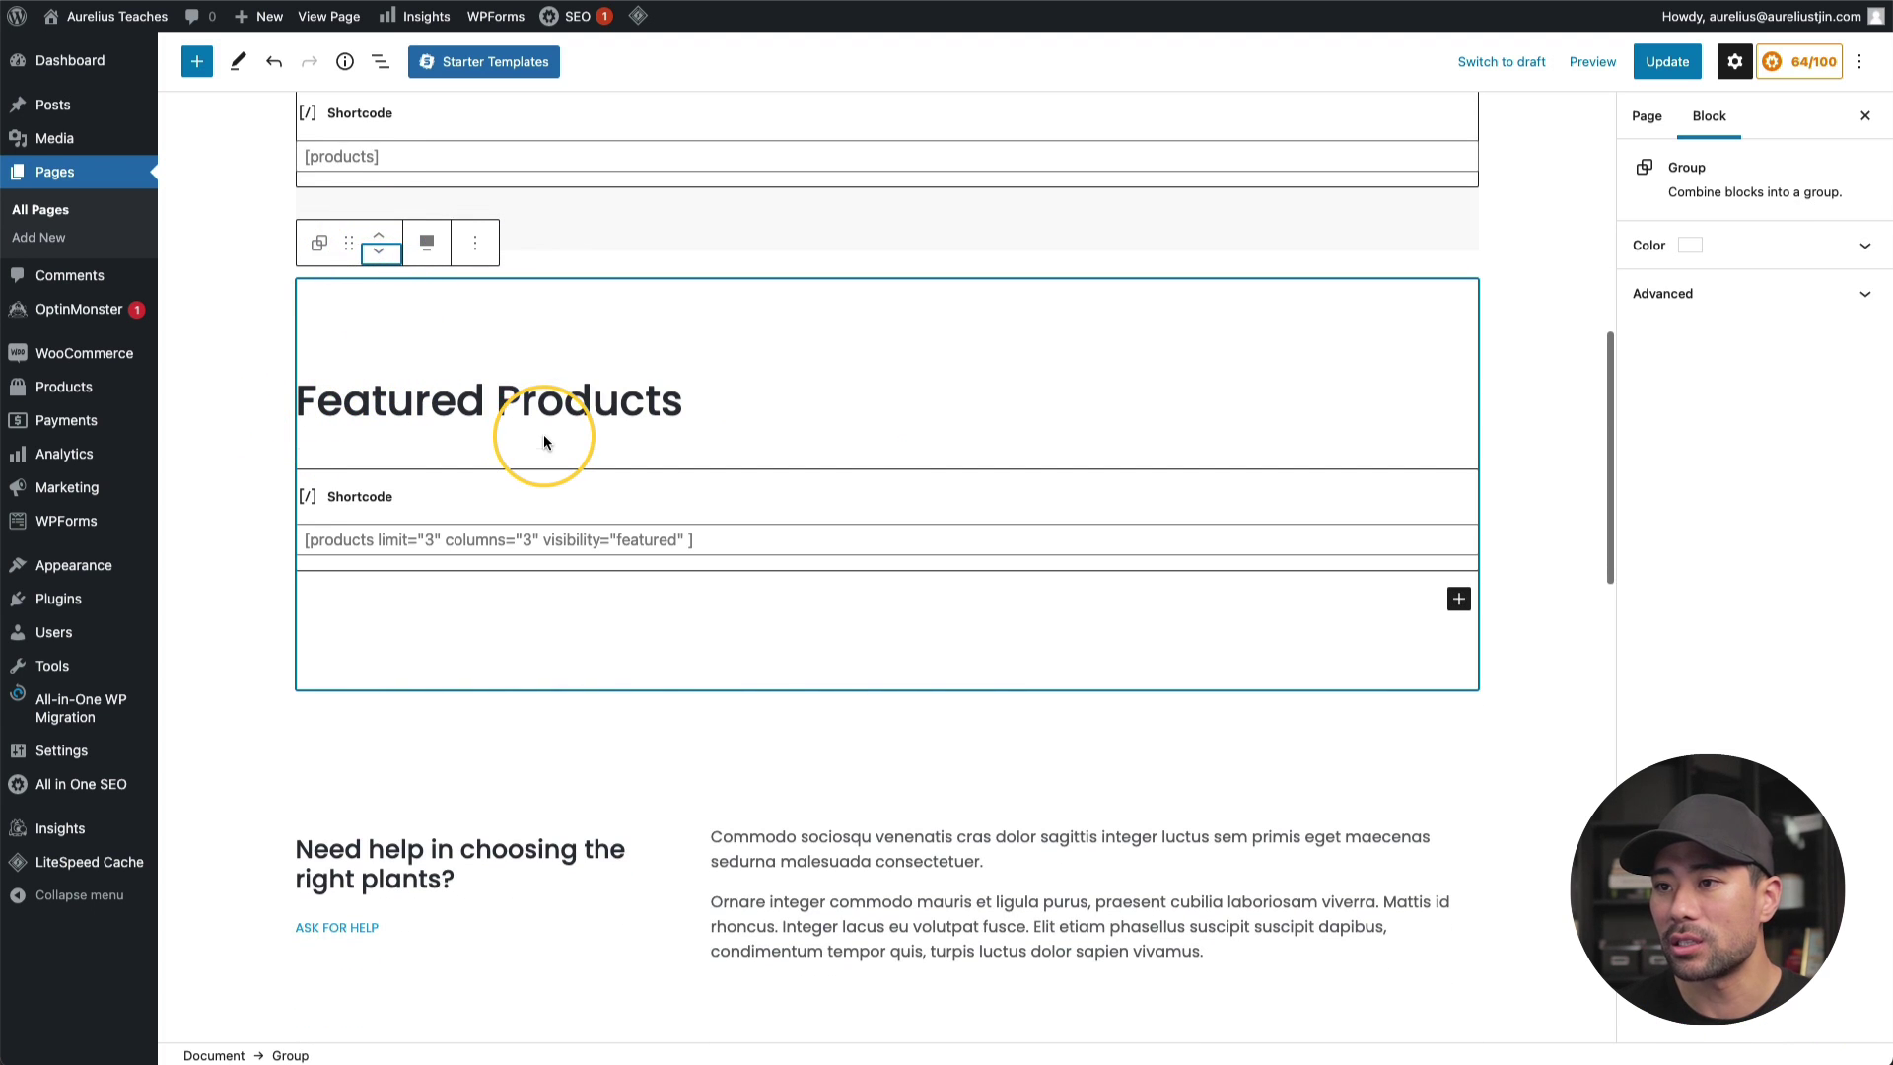
pyautogui.scroll(5, 541, 439)
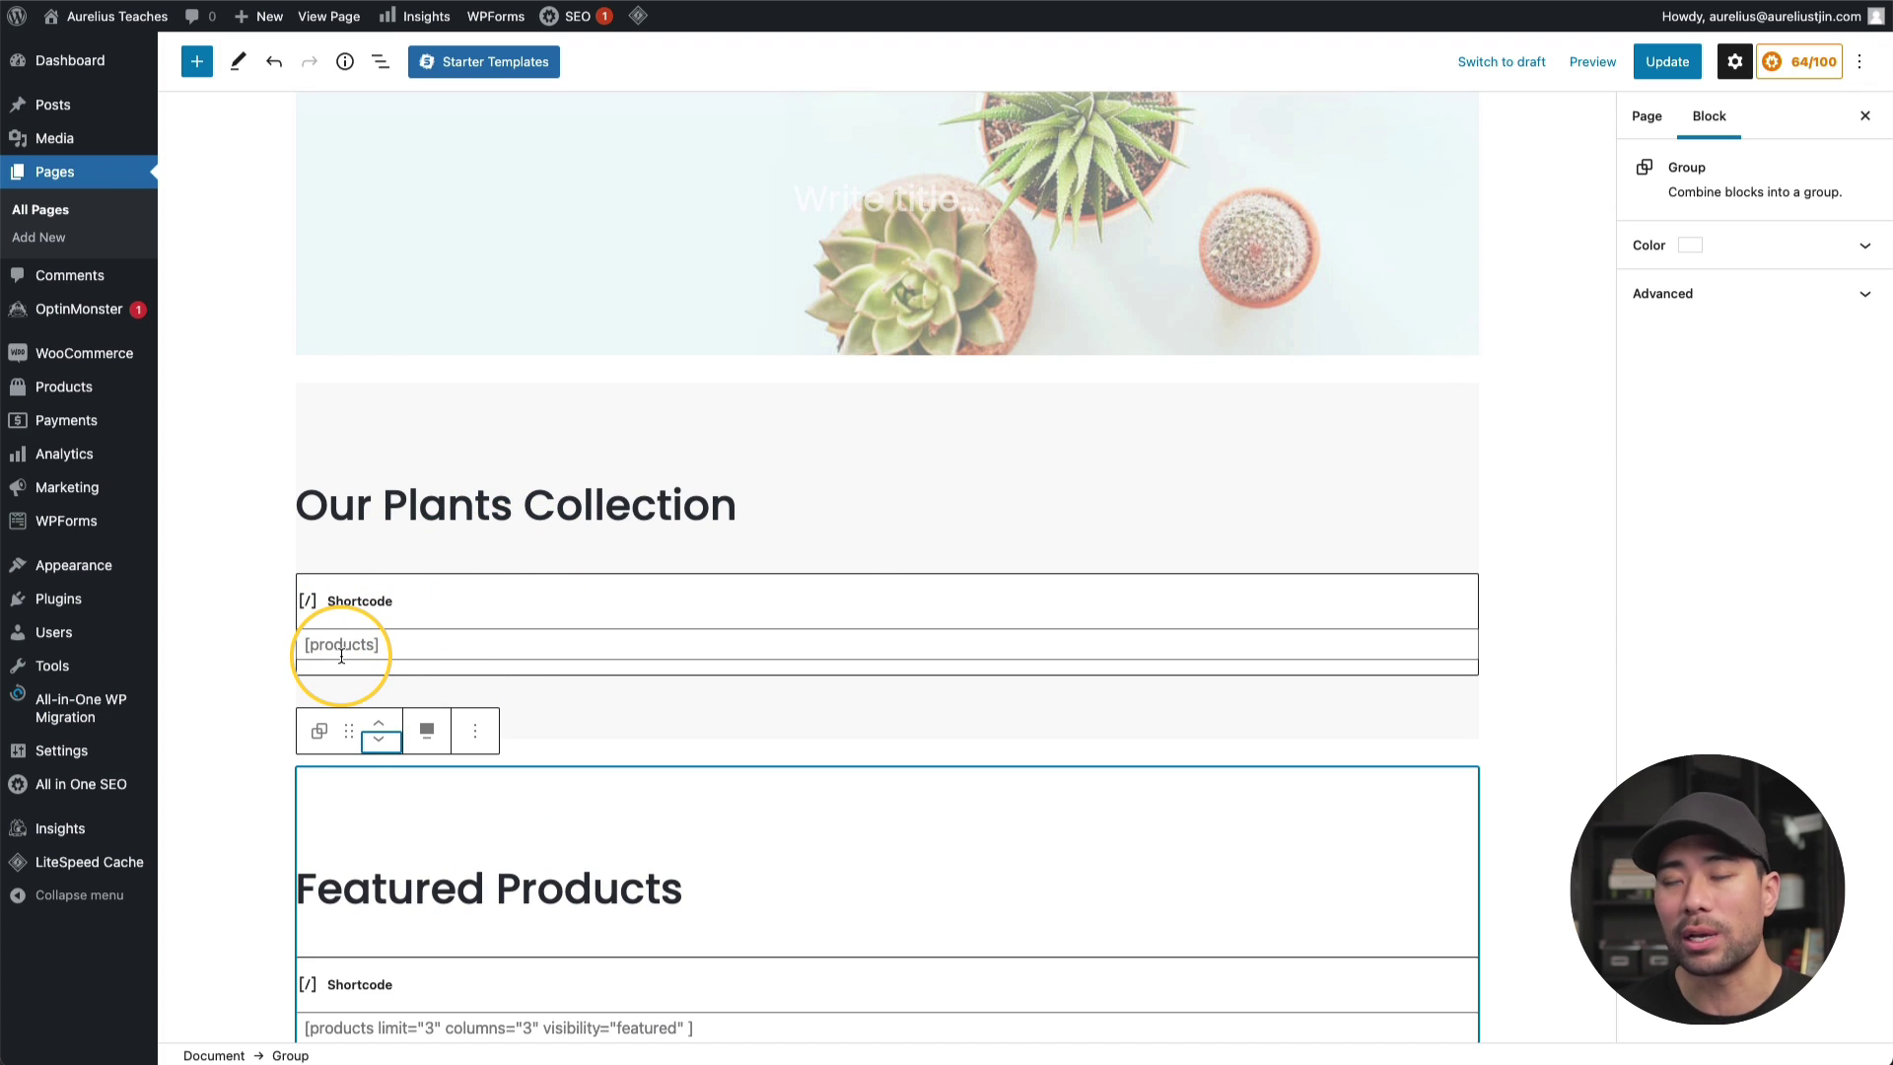
pyautogui.tripleClick(542, 513)
pyautogui.write('Products')
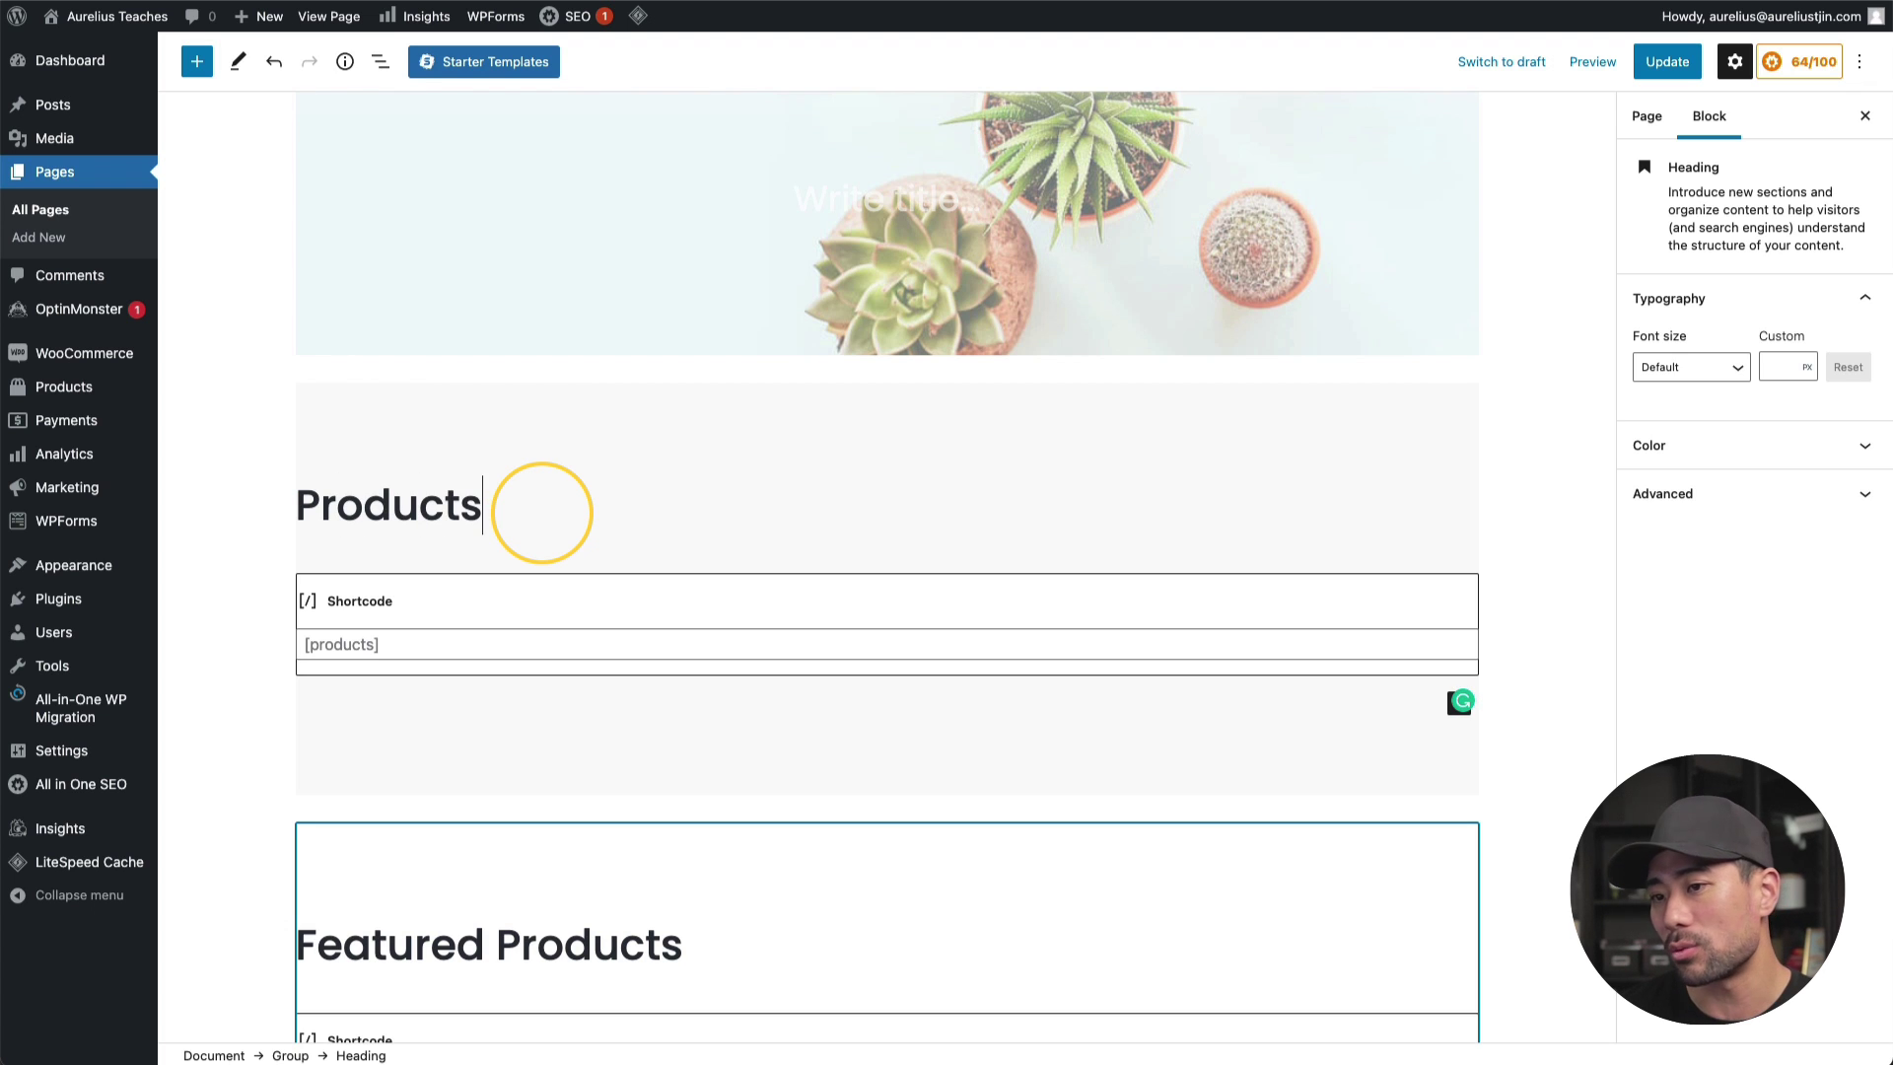
# Examine the heading column and paragraphs of the "Need help in choosing the right plants?" section
pyautogui.scroll(-7, 543, 512)
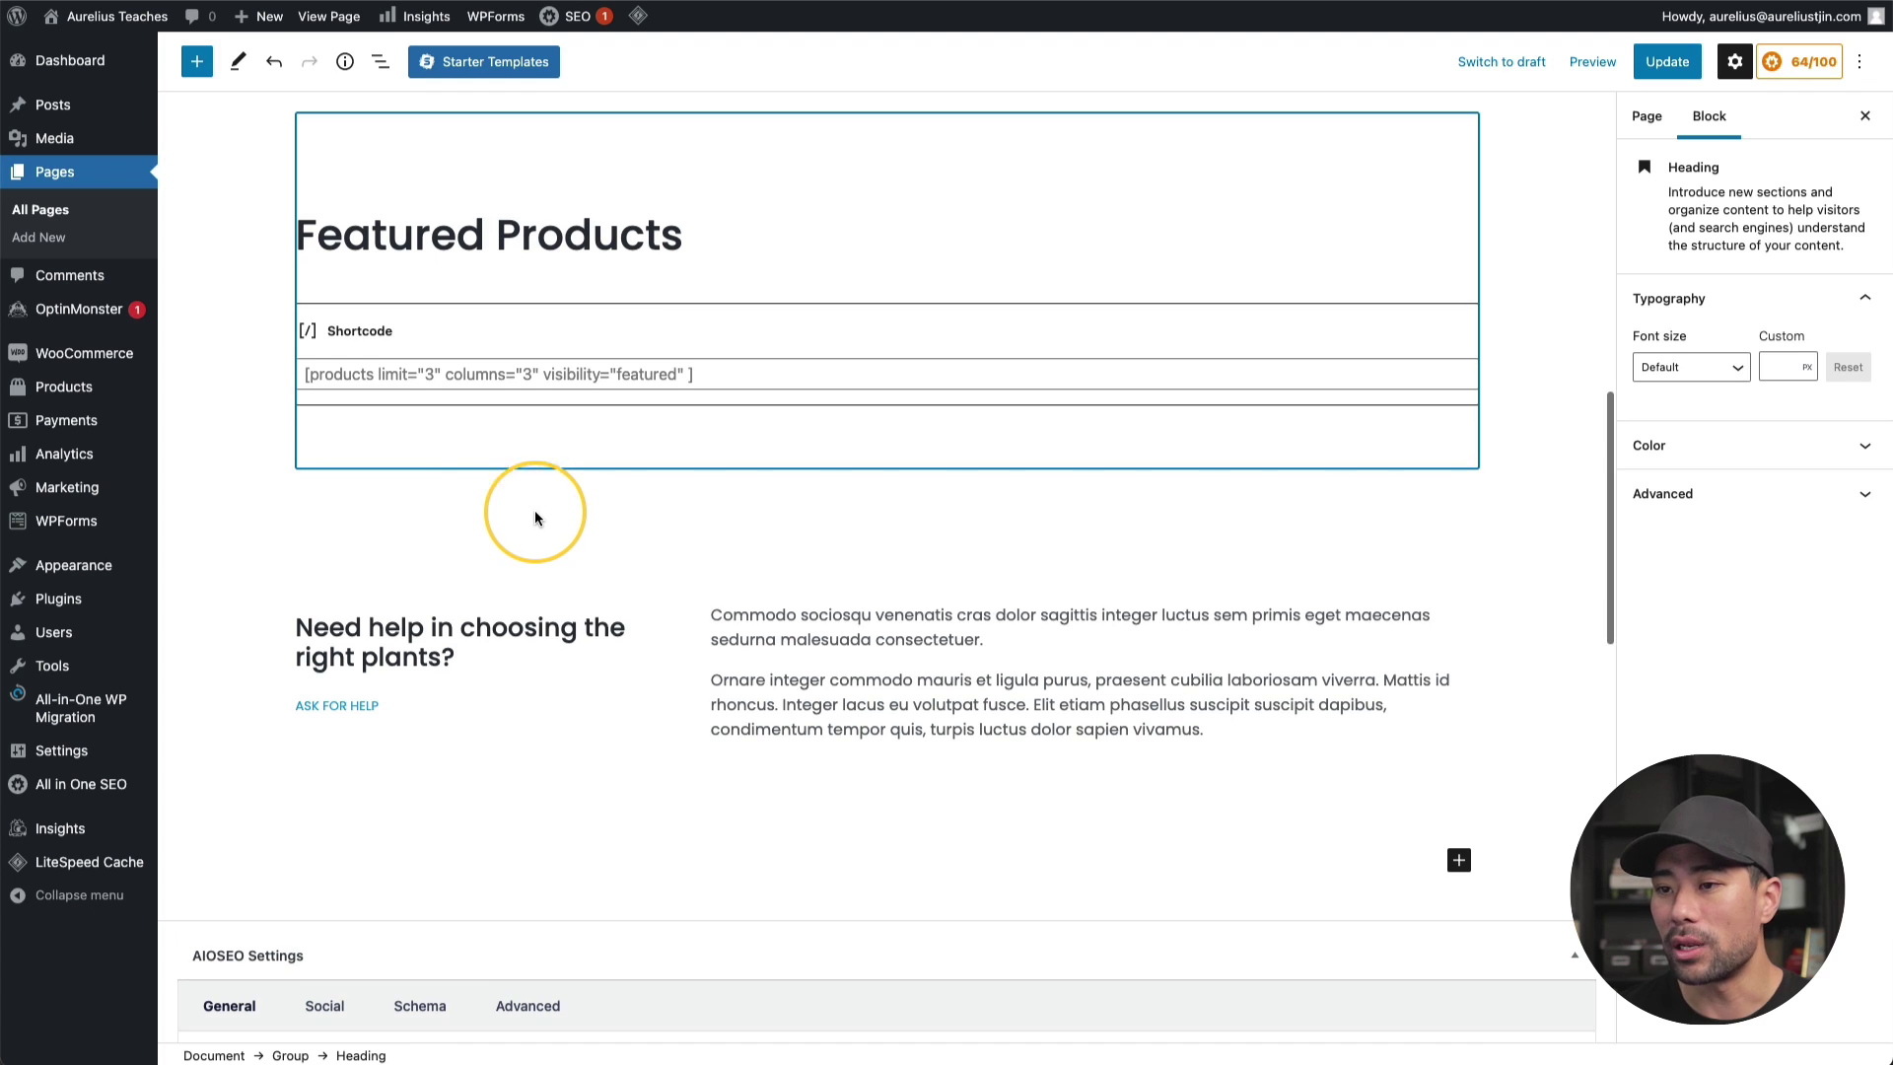
pyautogui.click(424, 611)
pyautogui.click(779, 678)
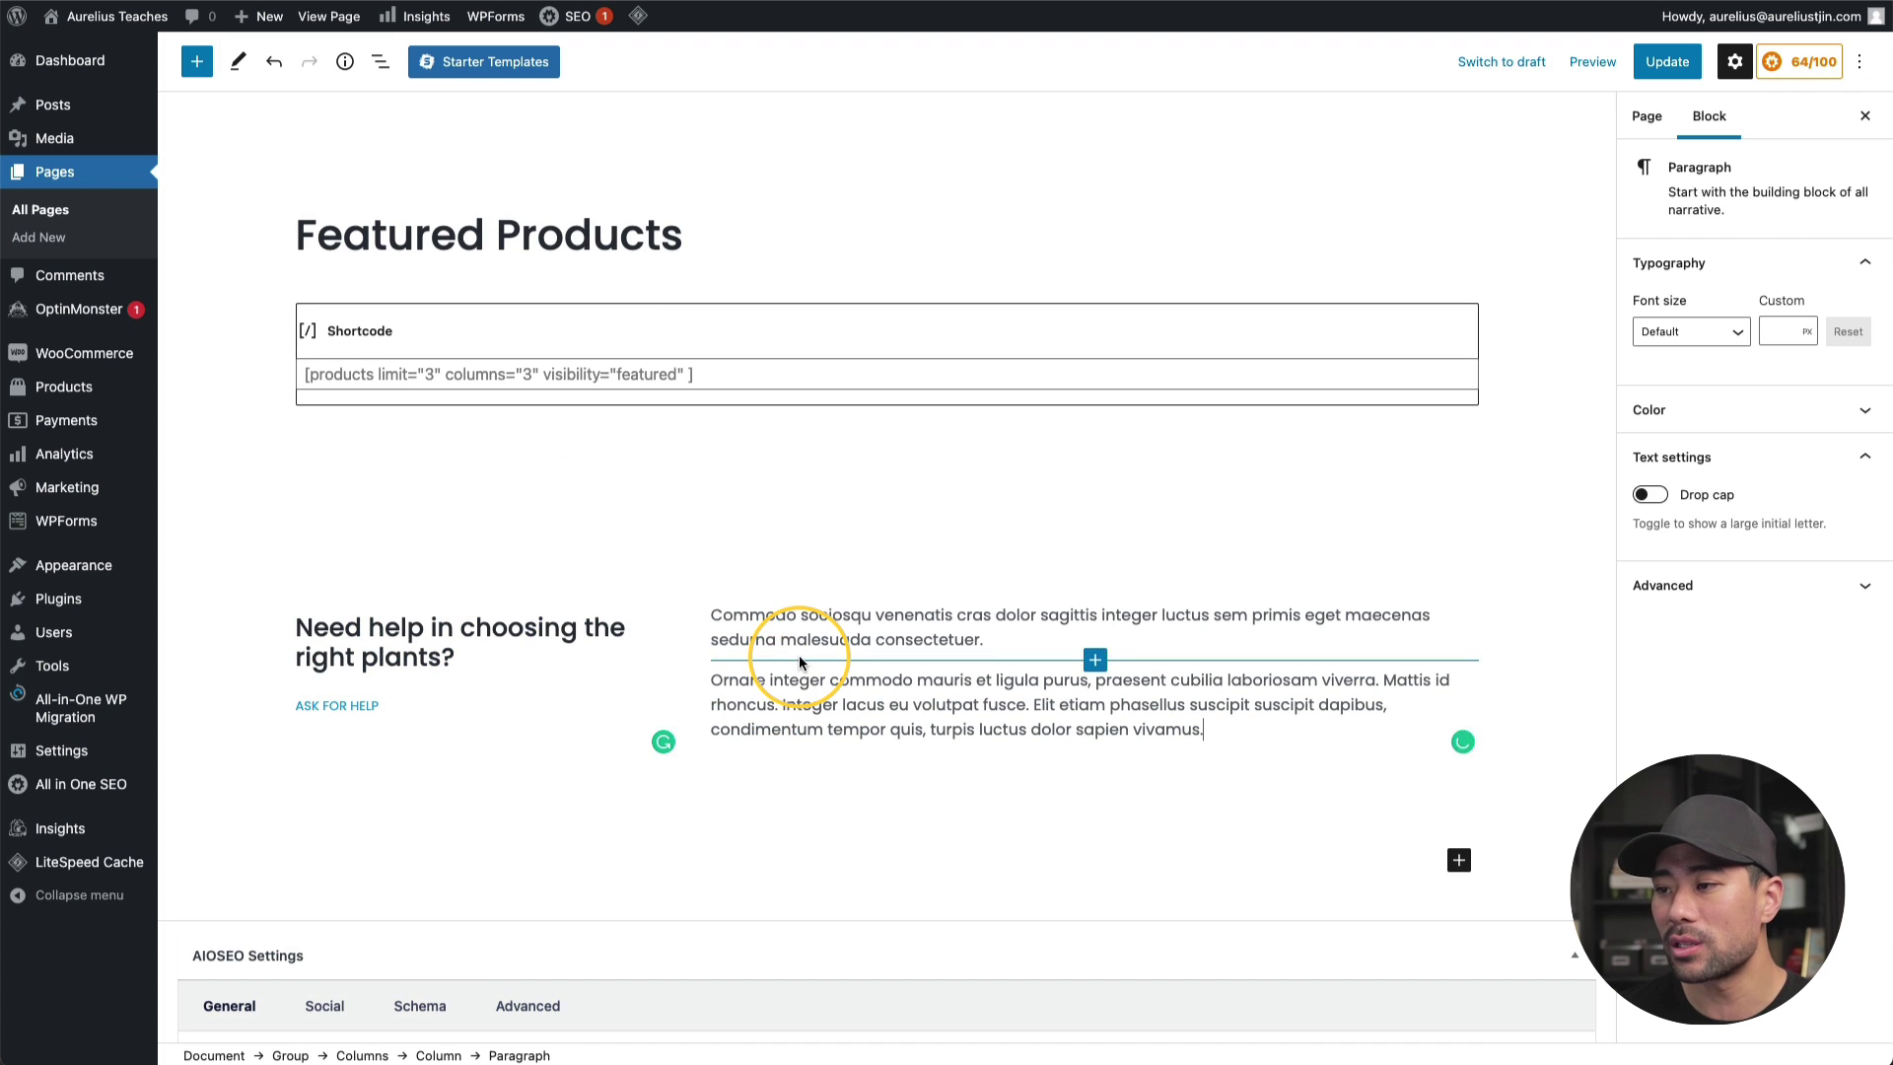
pyautogui.click(315, 596)
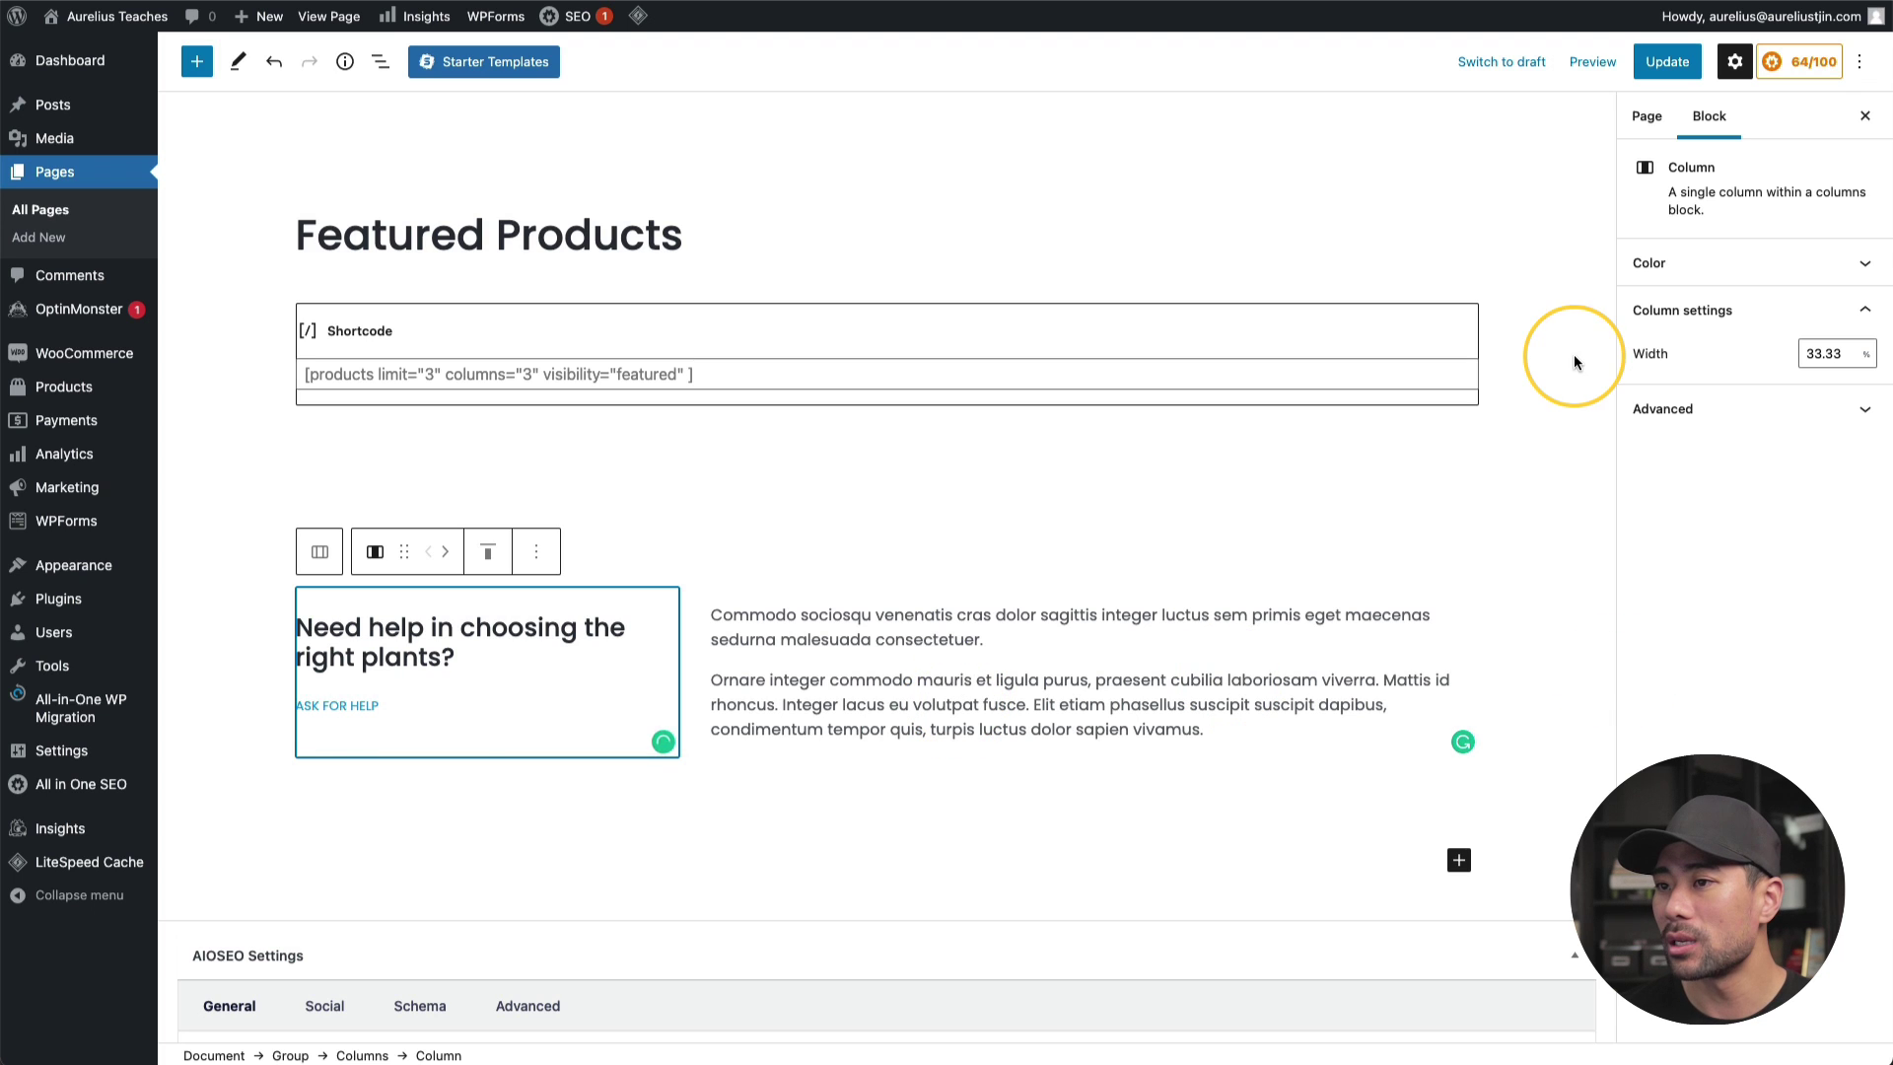
# Update the Store page and preview it in a new tab, checking the Products and Featured Products sections
pyautogui.click(1670, 63)
pyautogui.click(1591, 61)
pyautogui.click(1484, 246)
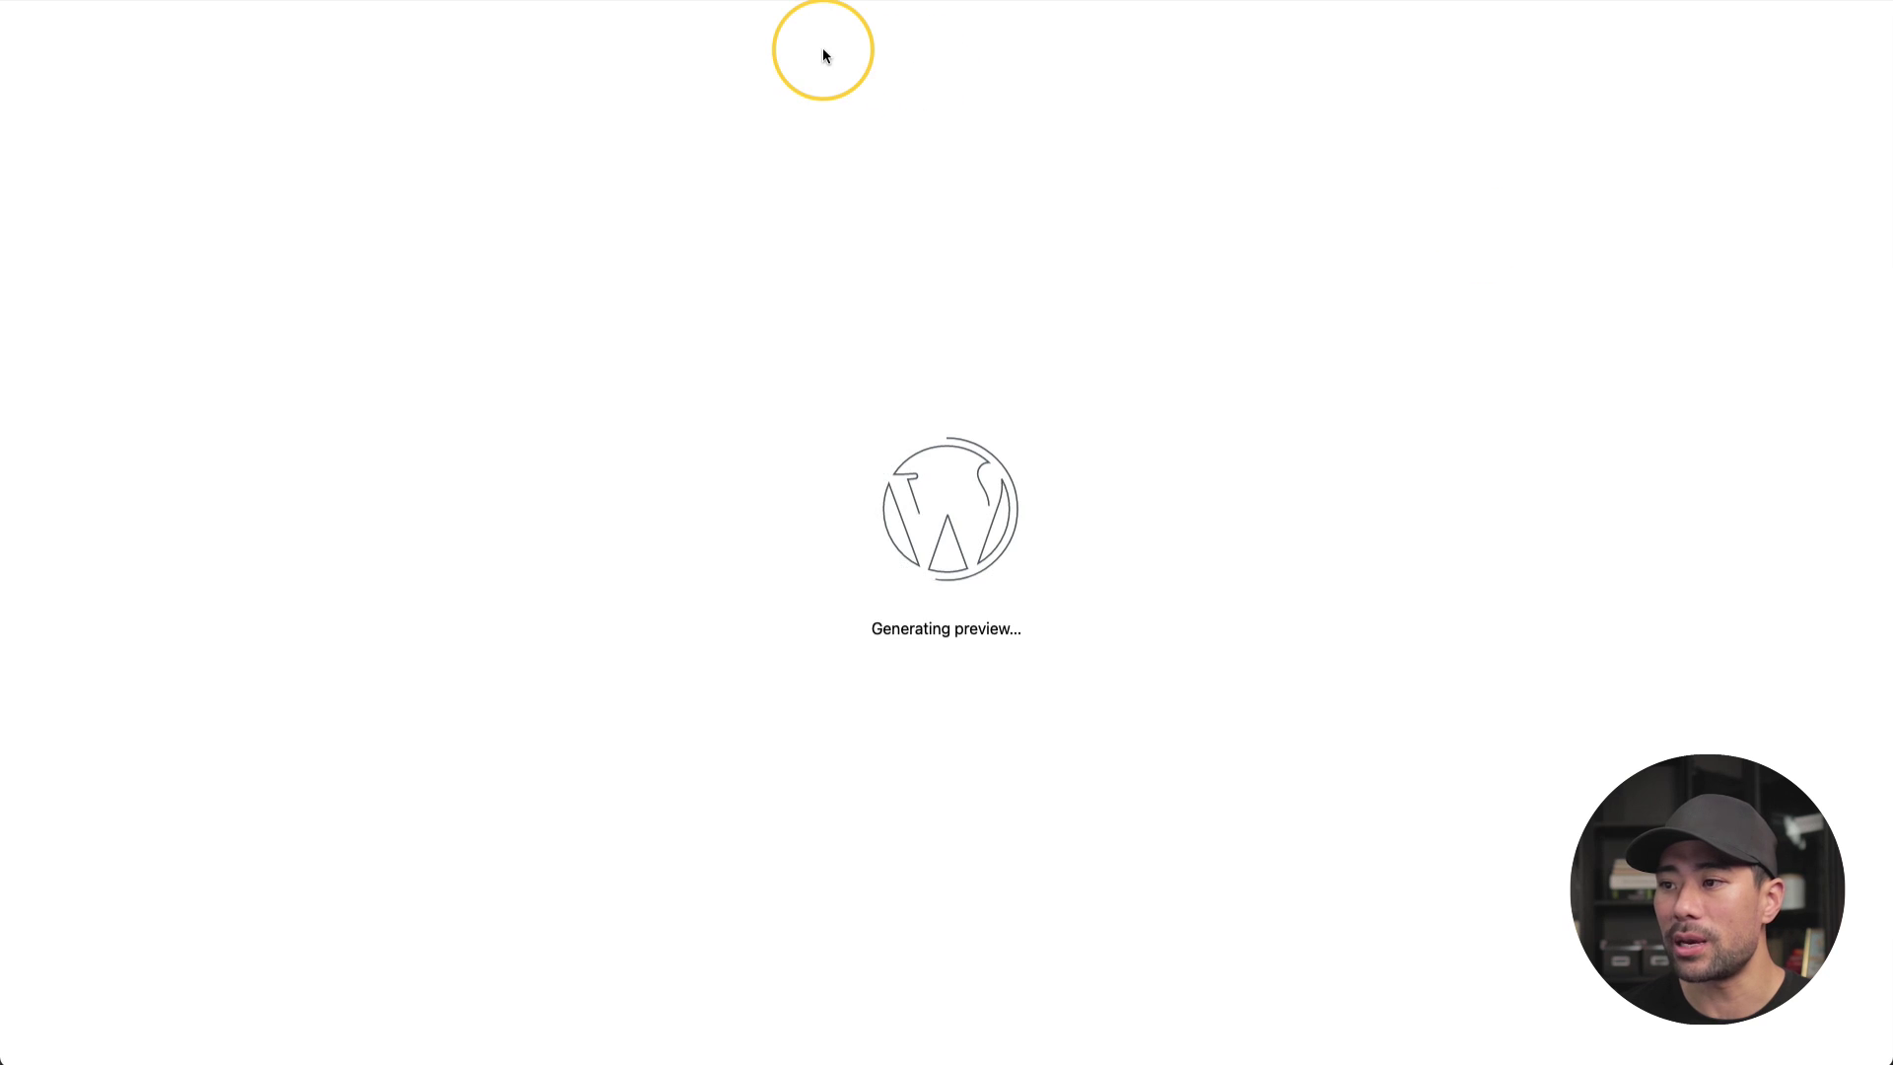
pyautogui.scroll(-3, 1369, 521)
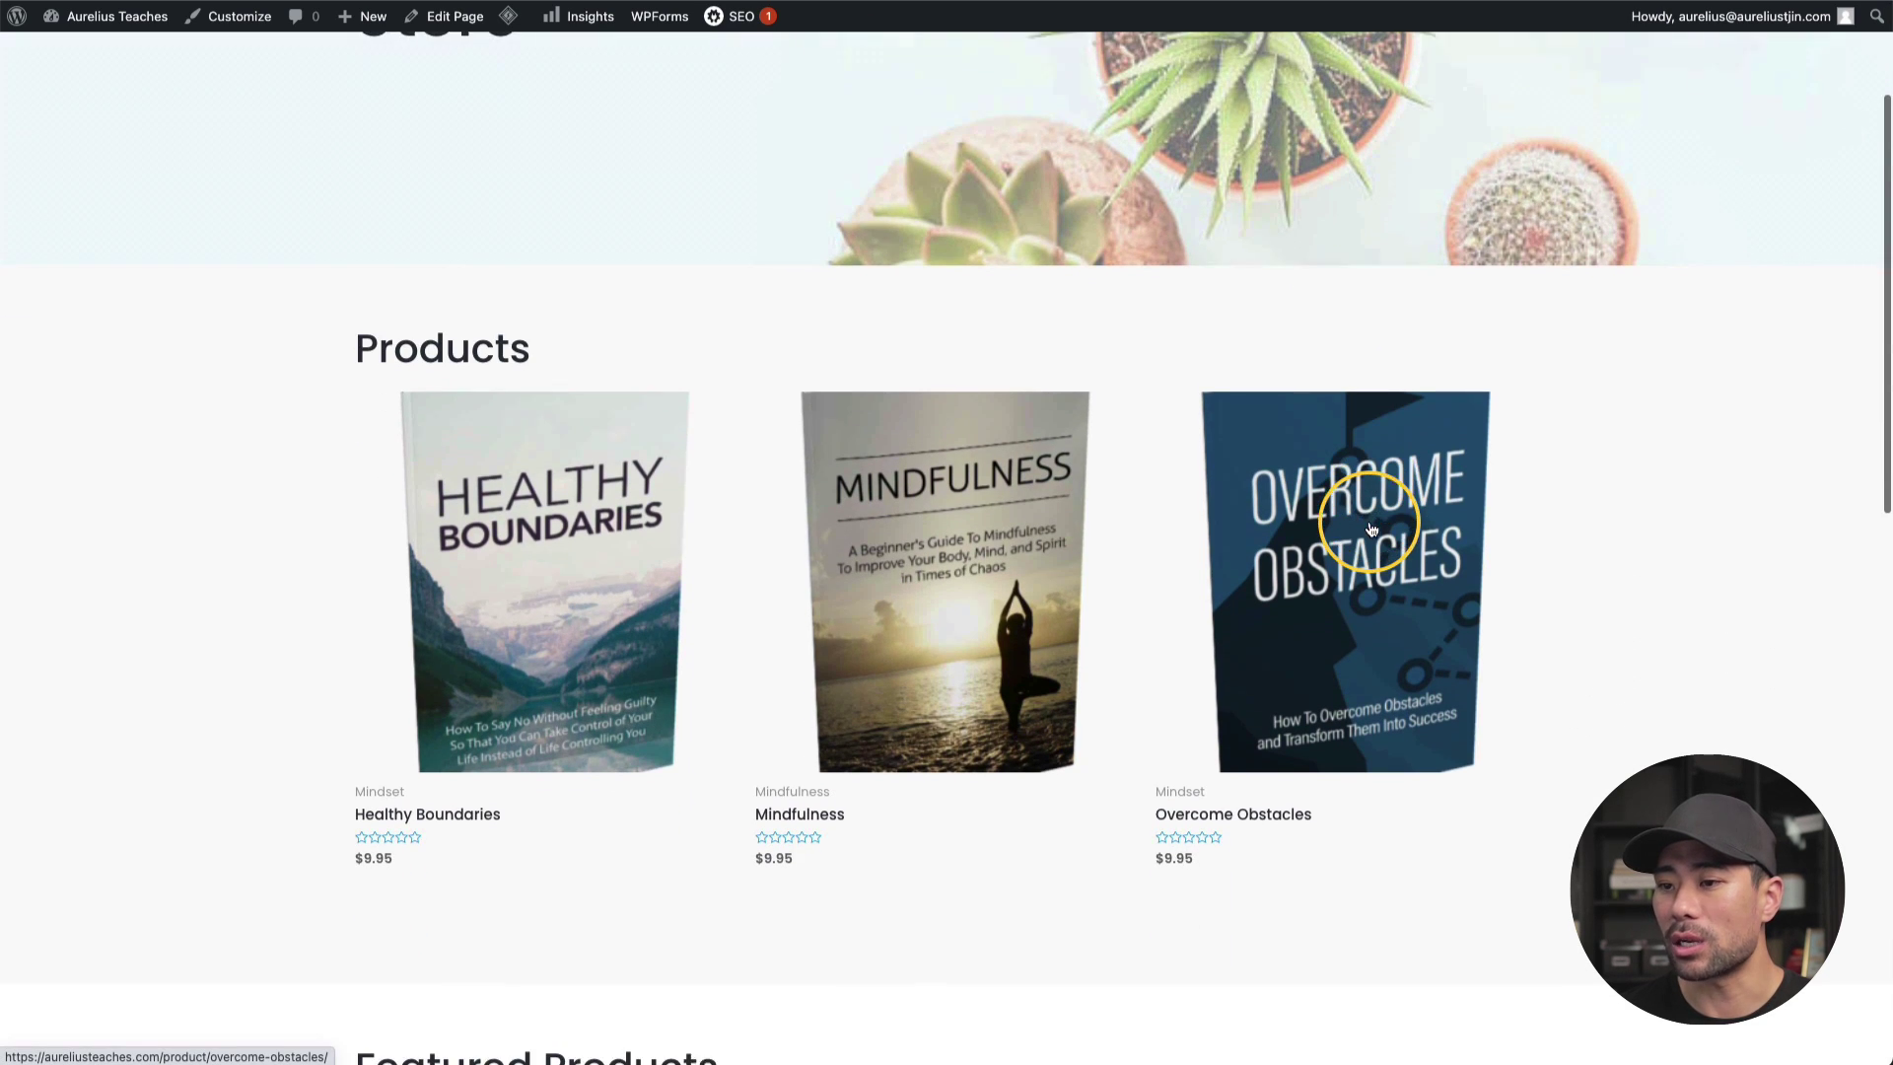
pyautogui.scroll(-6, 527, 473)
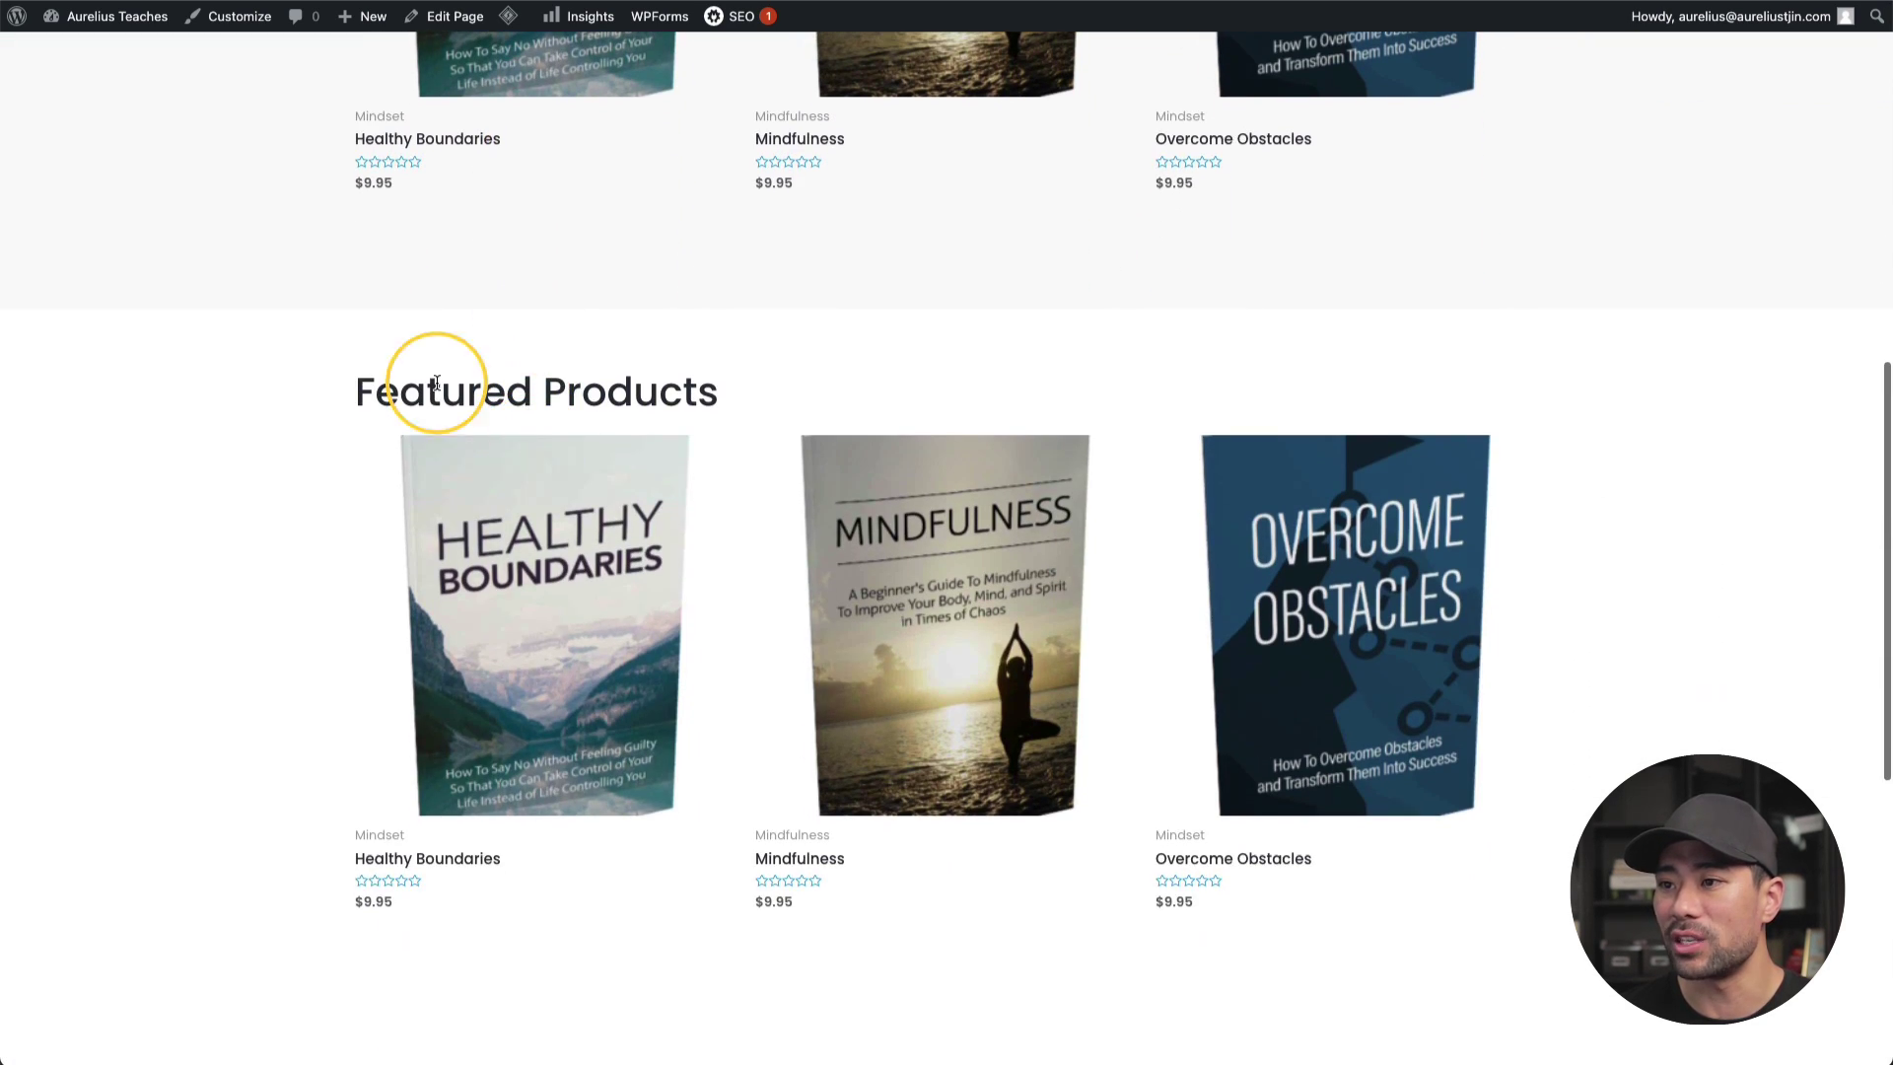
# Return to the Store page editor and examine the shortcodes behind the Products and Featured Products sections
pyautogui.hotkey('ctrl', 'shift', 'Tab')
pyautogui.scroll(-5, 644, 559)
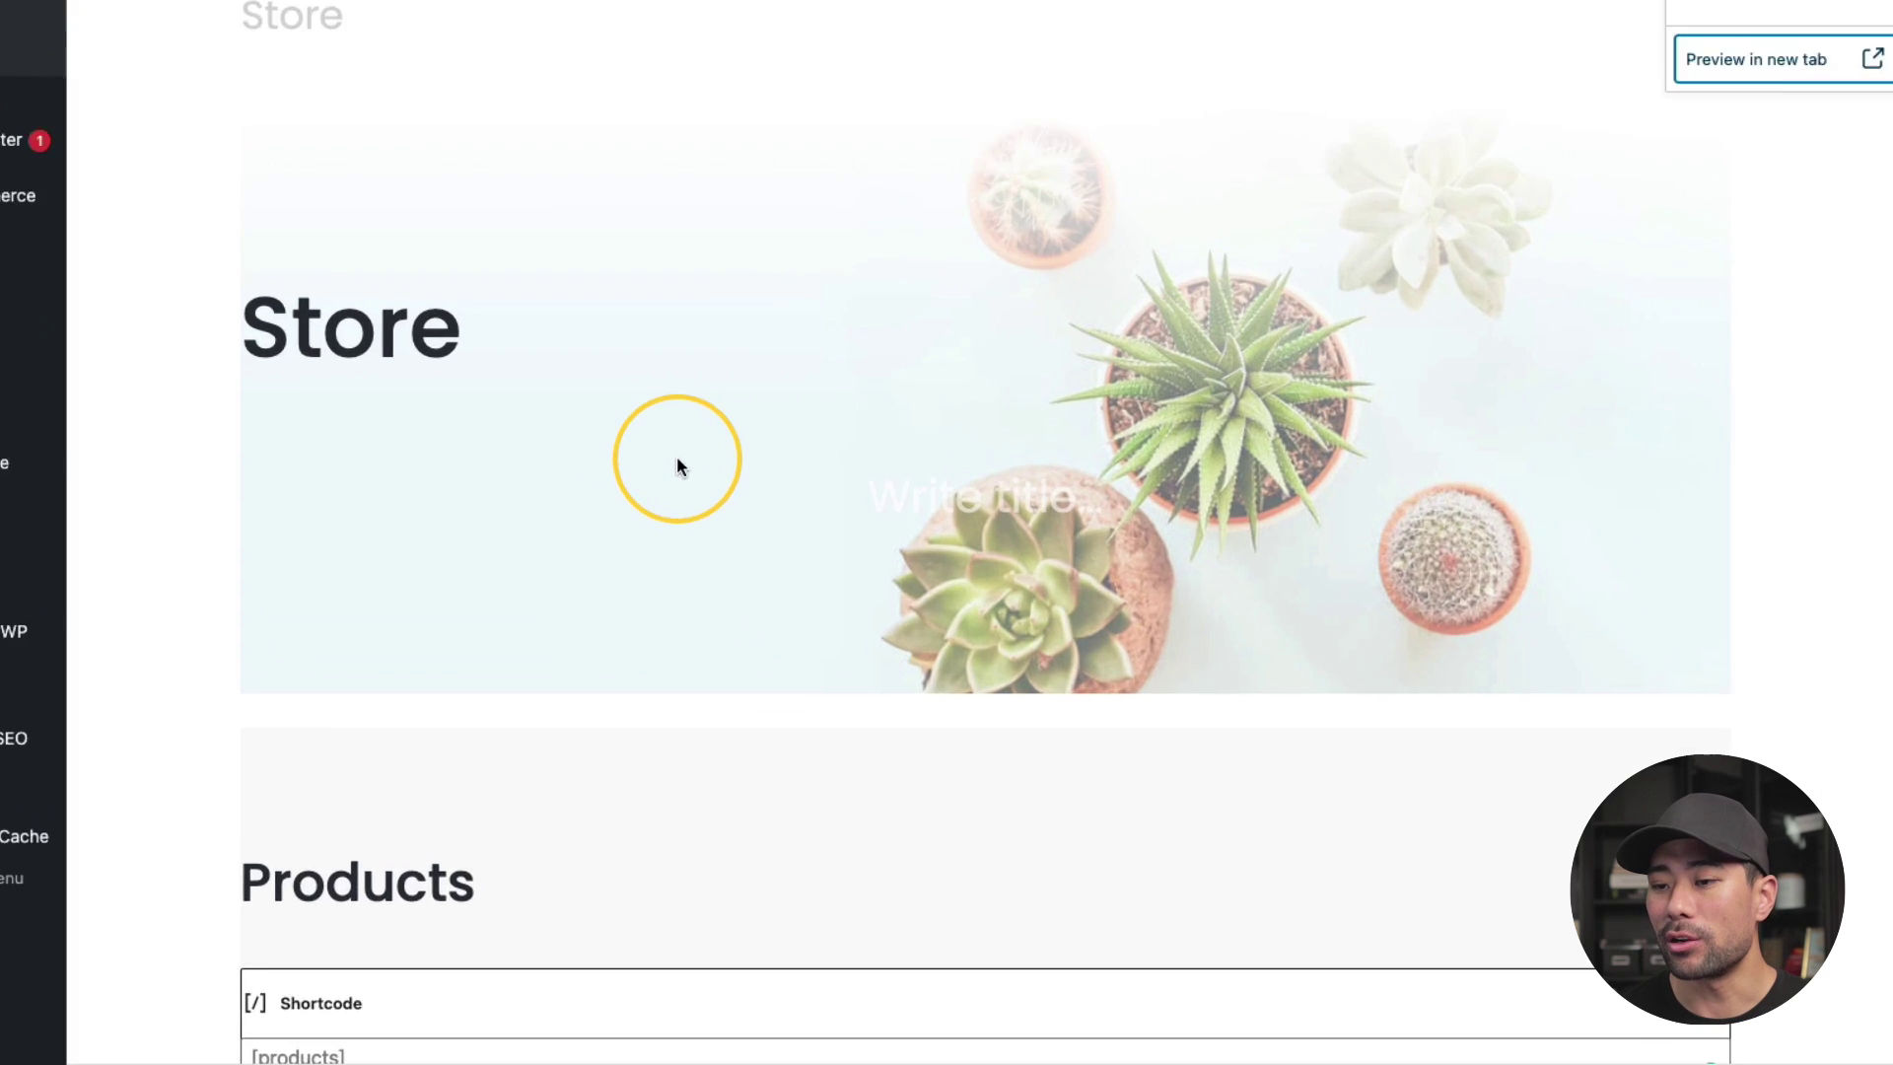
pyautogui.scroll(-1, 718, 340)
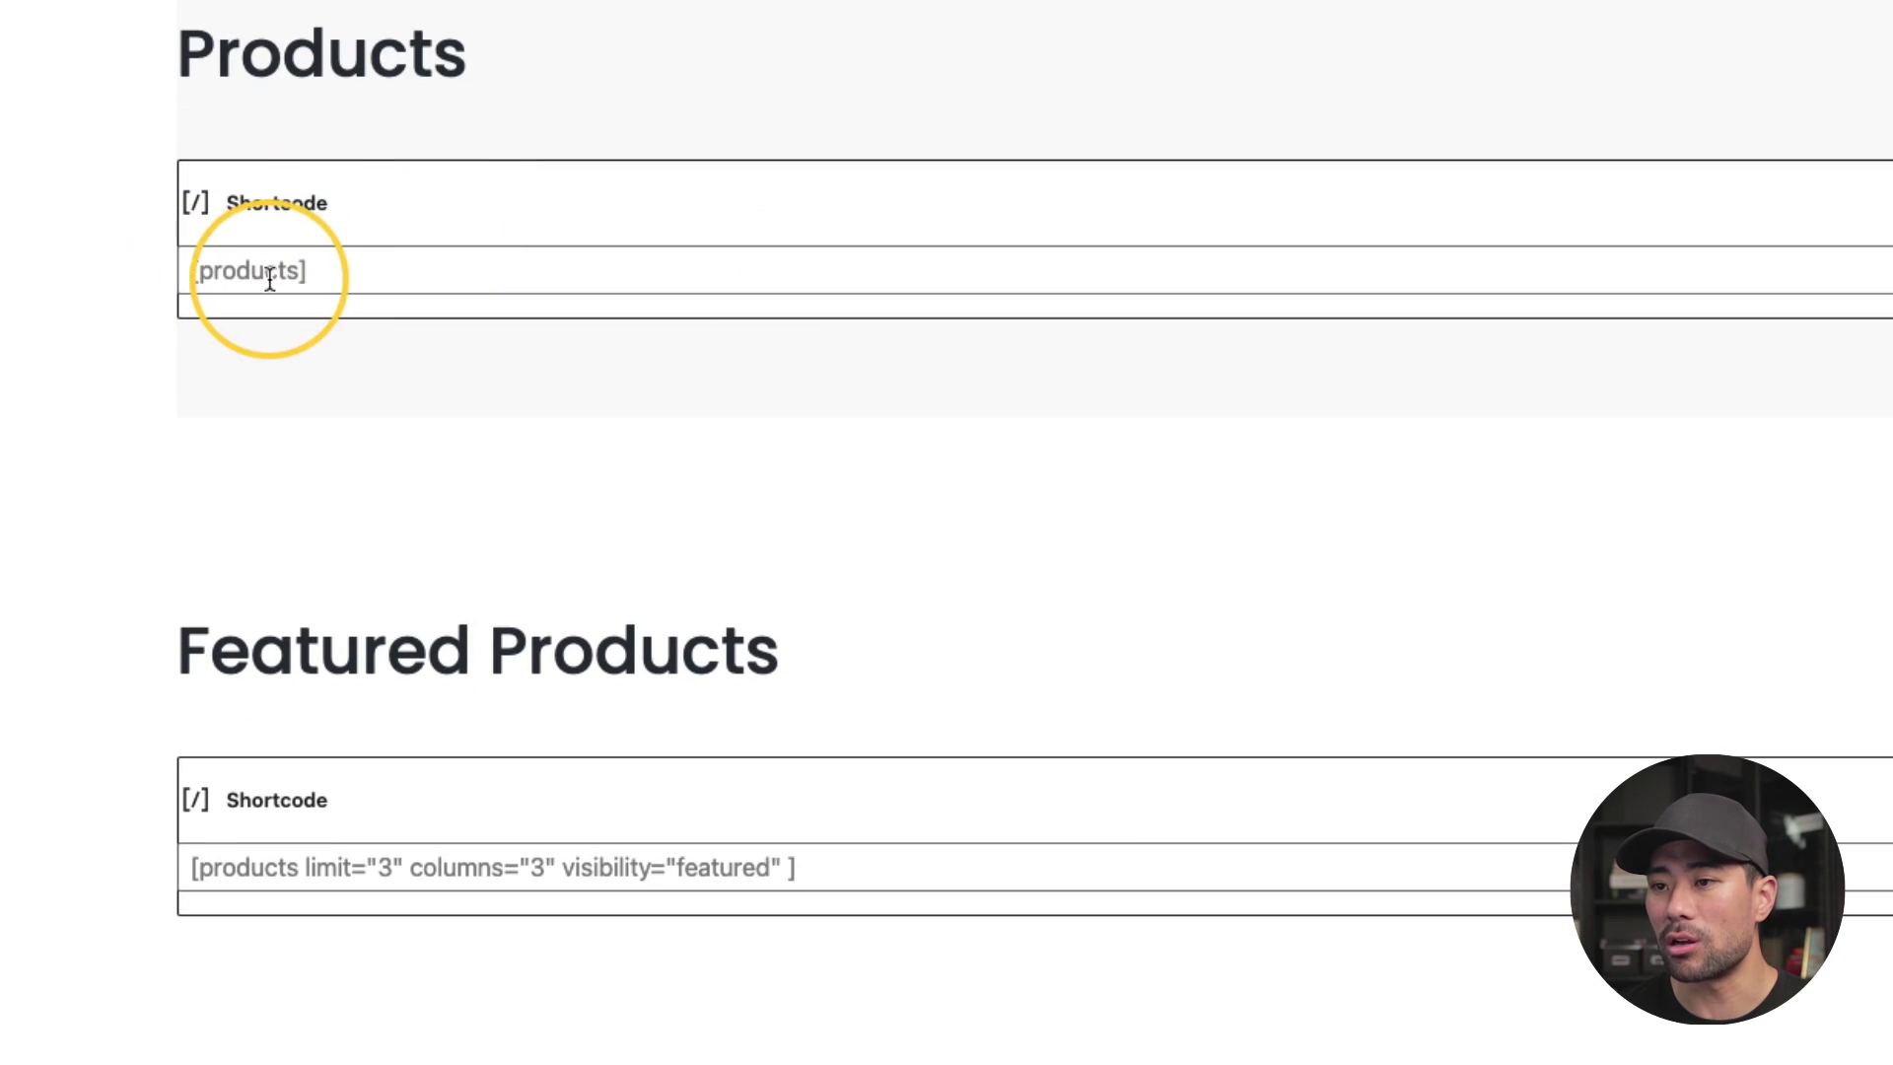
pyautogui.scroll(-5, 327, 400)
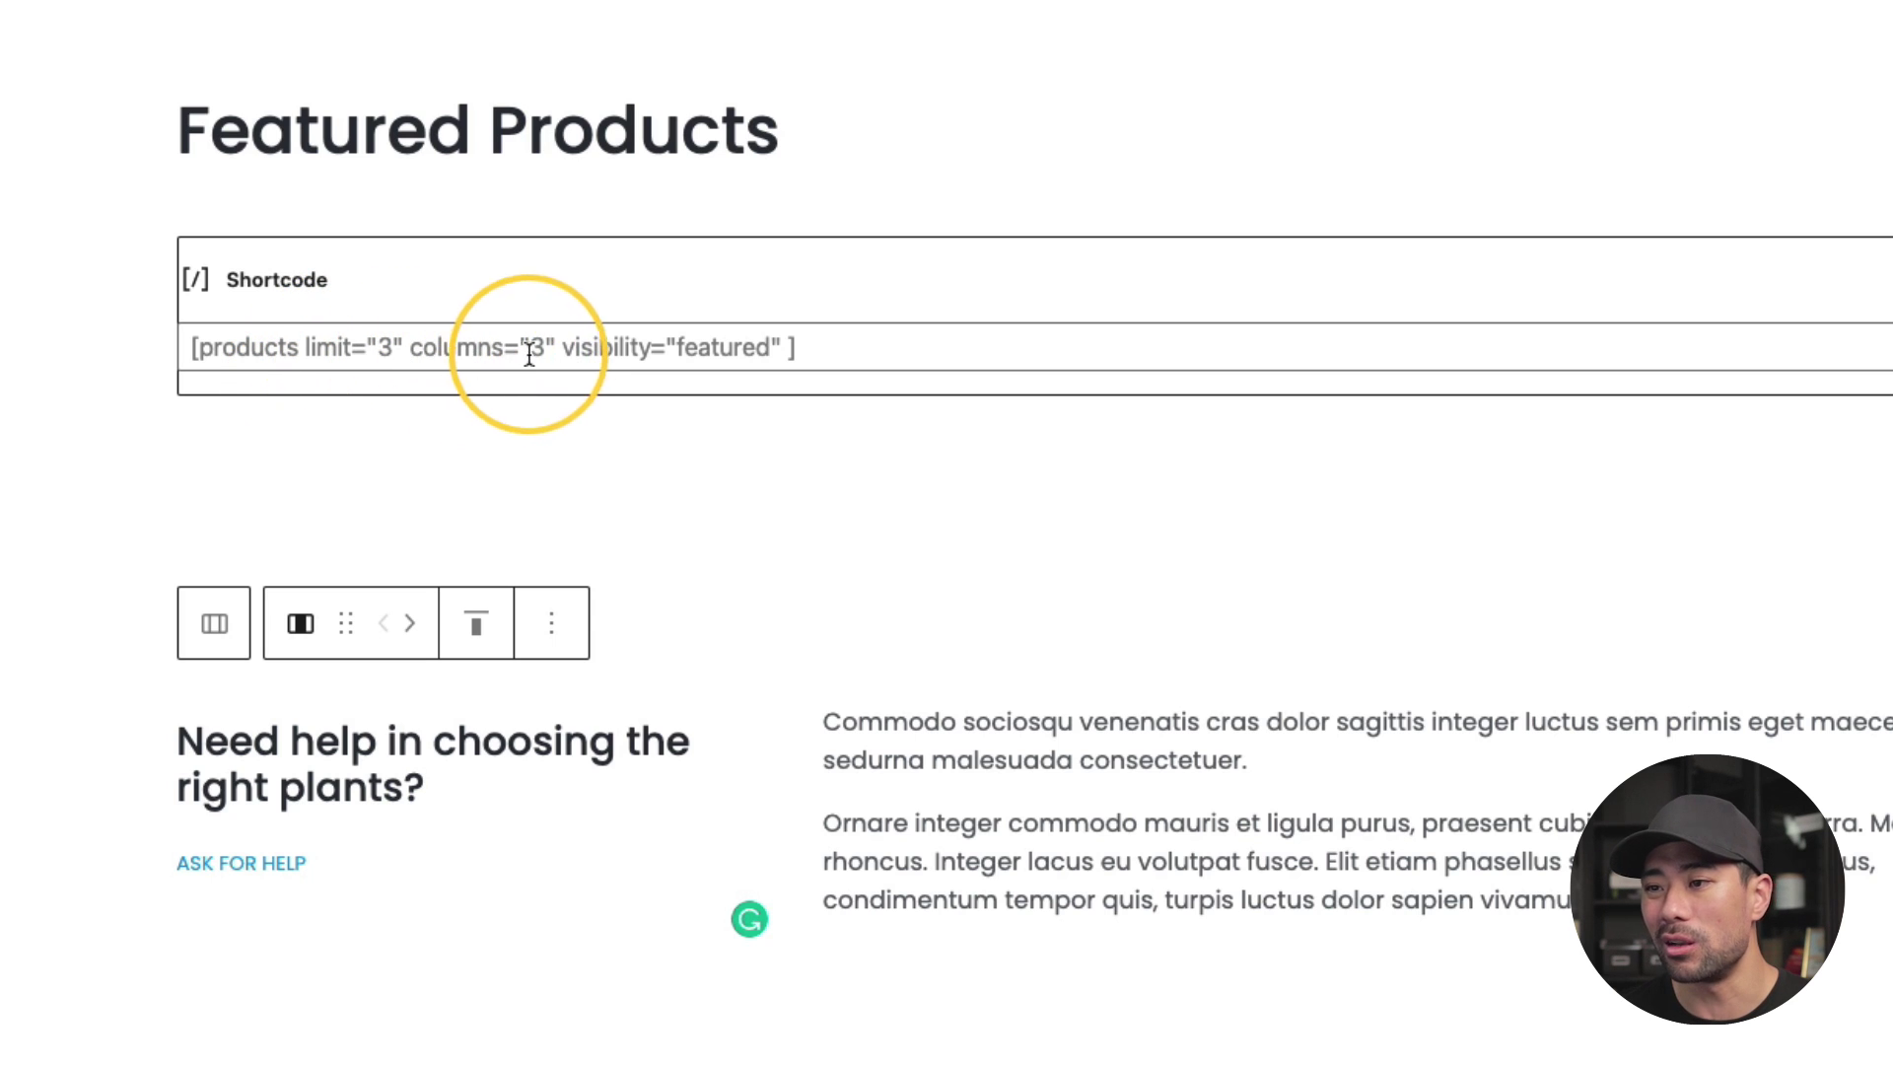
pyautogui.scroll(-1, 731, 392)
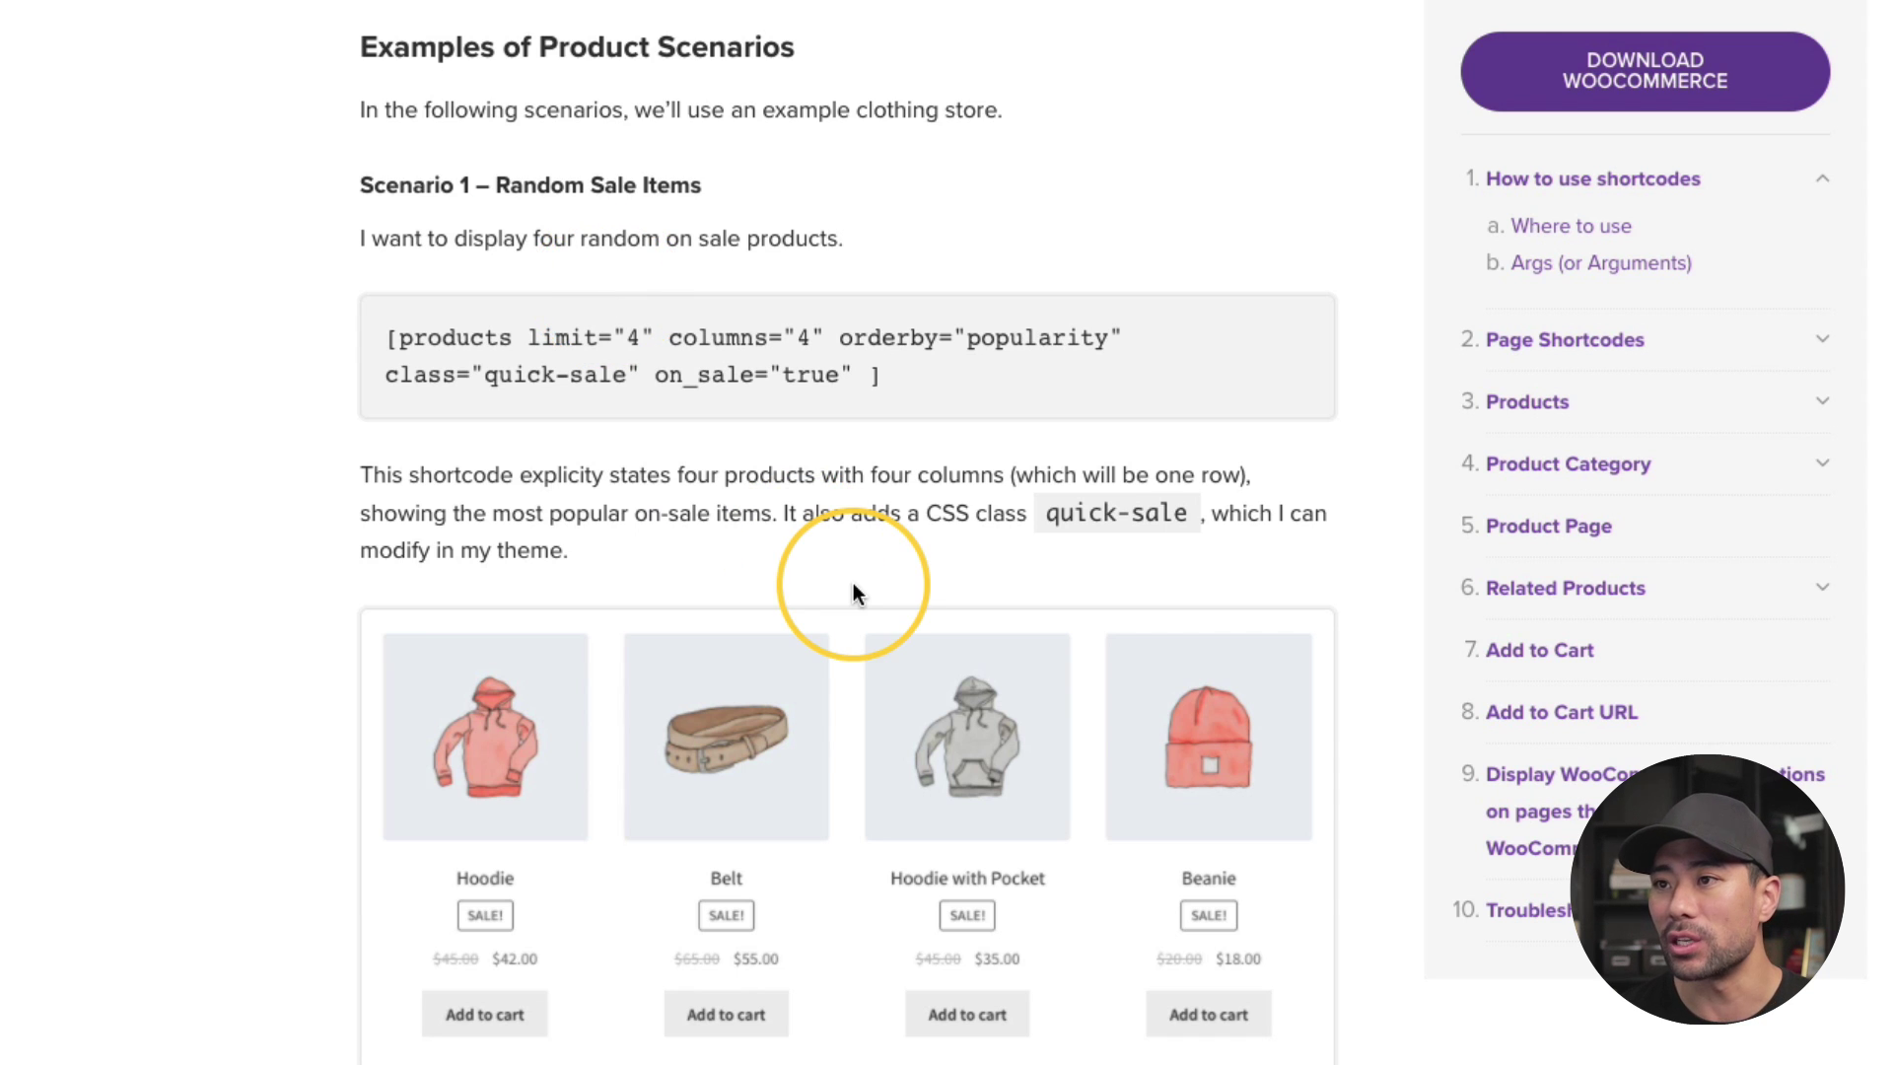
# Read the example product scenarios in the WooCommerce shortcode documentation, from random sale items to the specific categories shortcode
pyautogui.moveTo(499, 188); pyautogui.dragTo(712, 187)
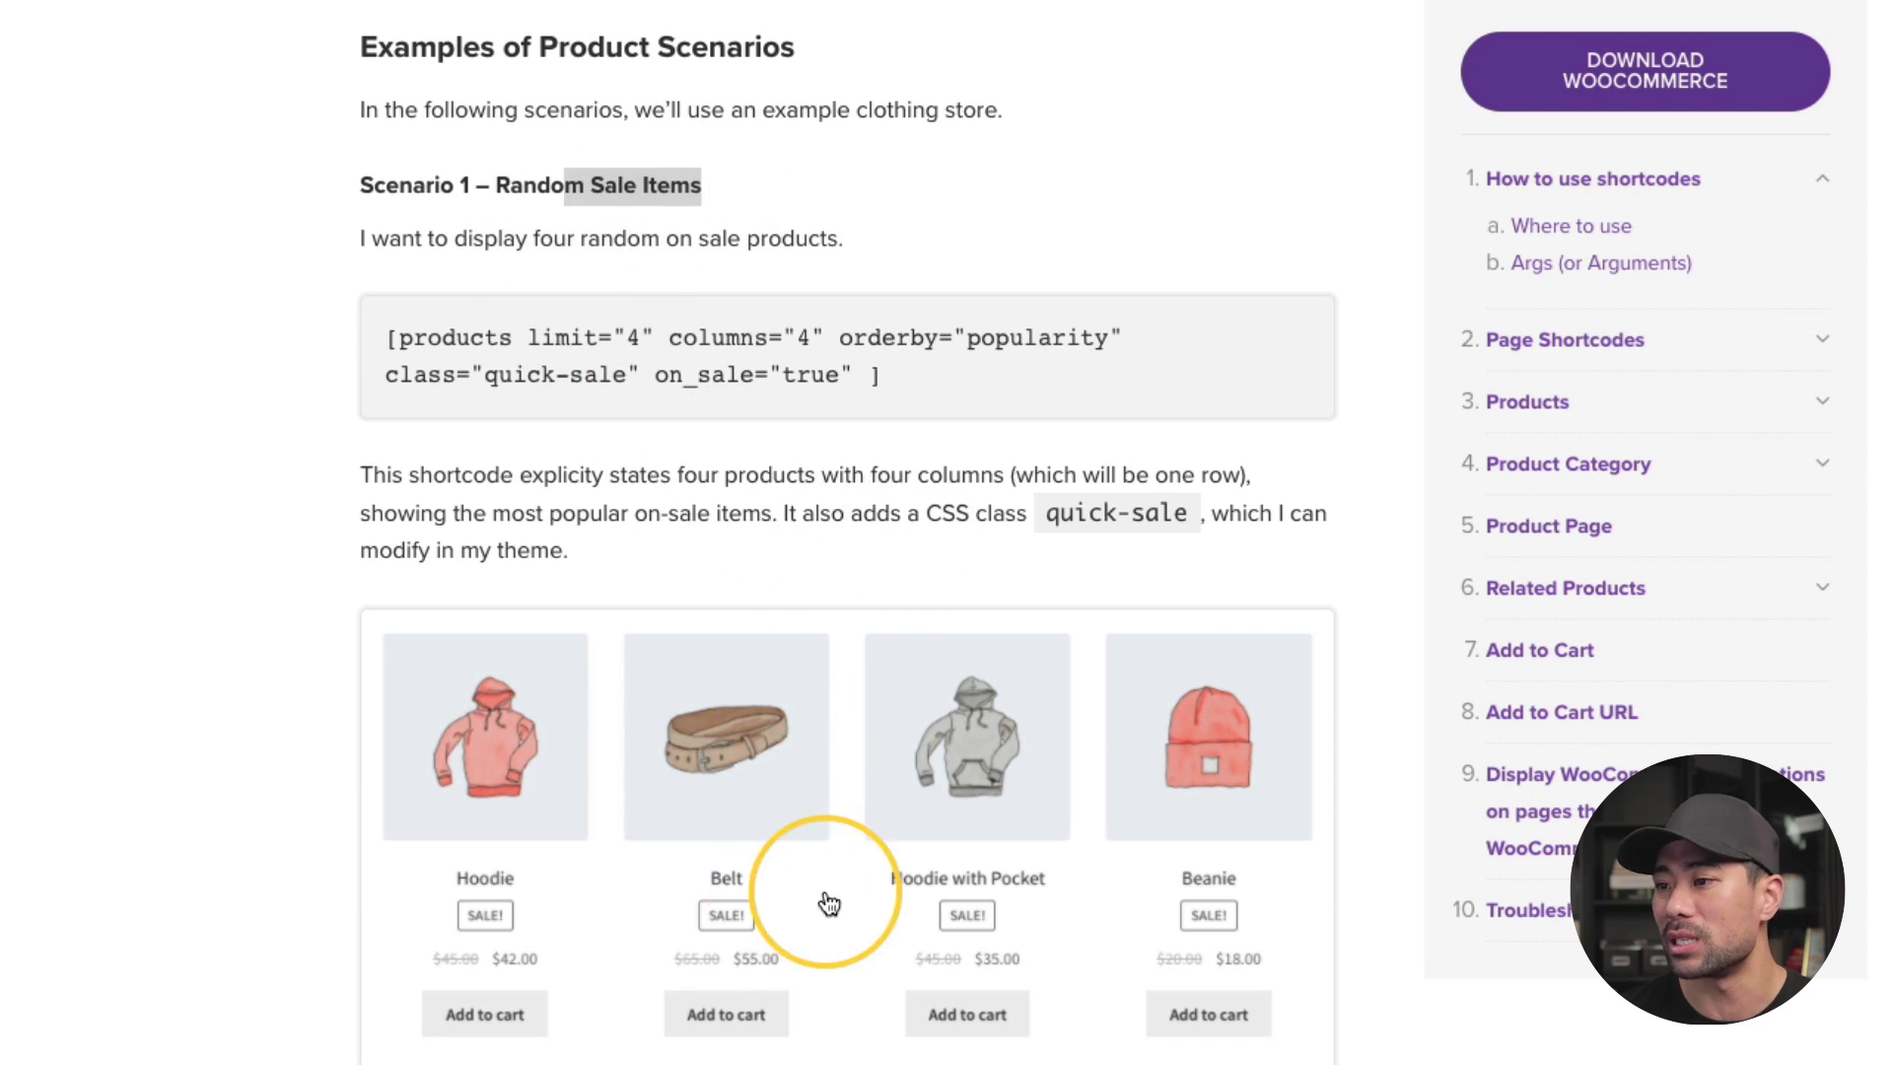
pyautogui.scroll(-8, 946, 944)
pyautogui.scroll(-2, 949, 944)
pyautogui.moveTo(570, 121); pyautogui.dragTo(754, 119)
pyautogui.scroll(-12, 731, 669)
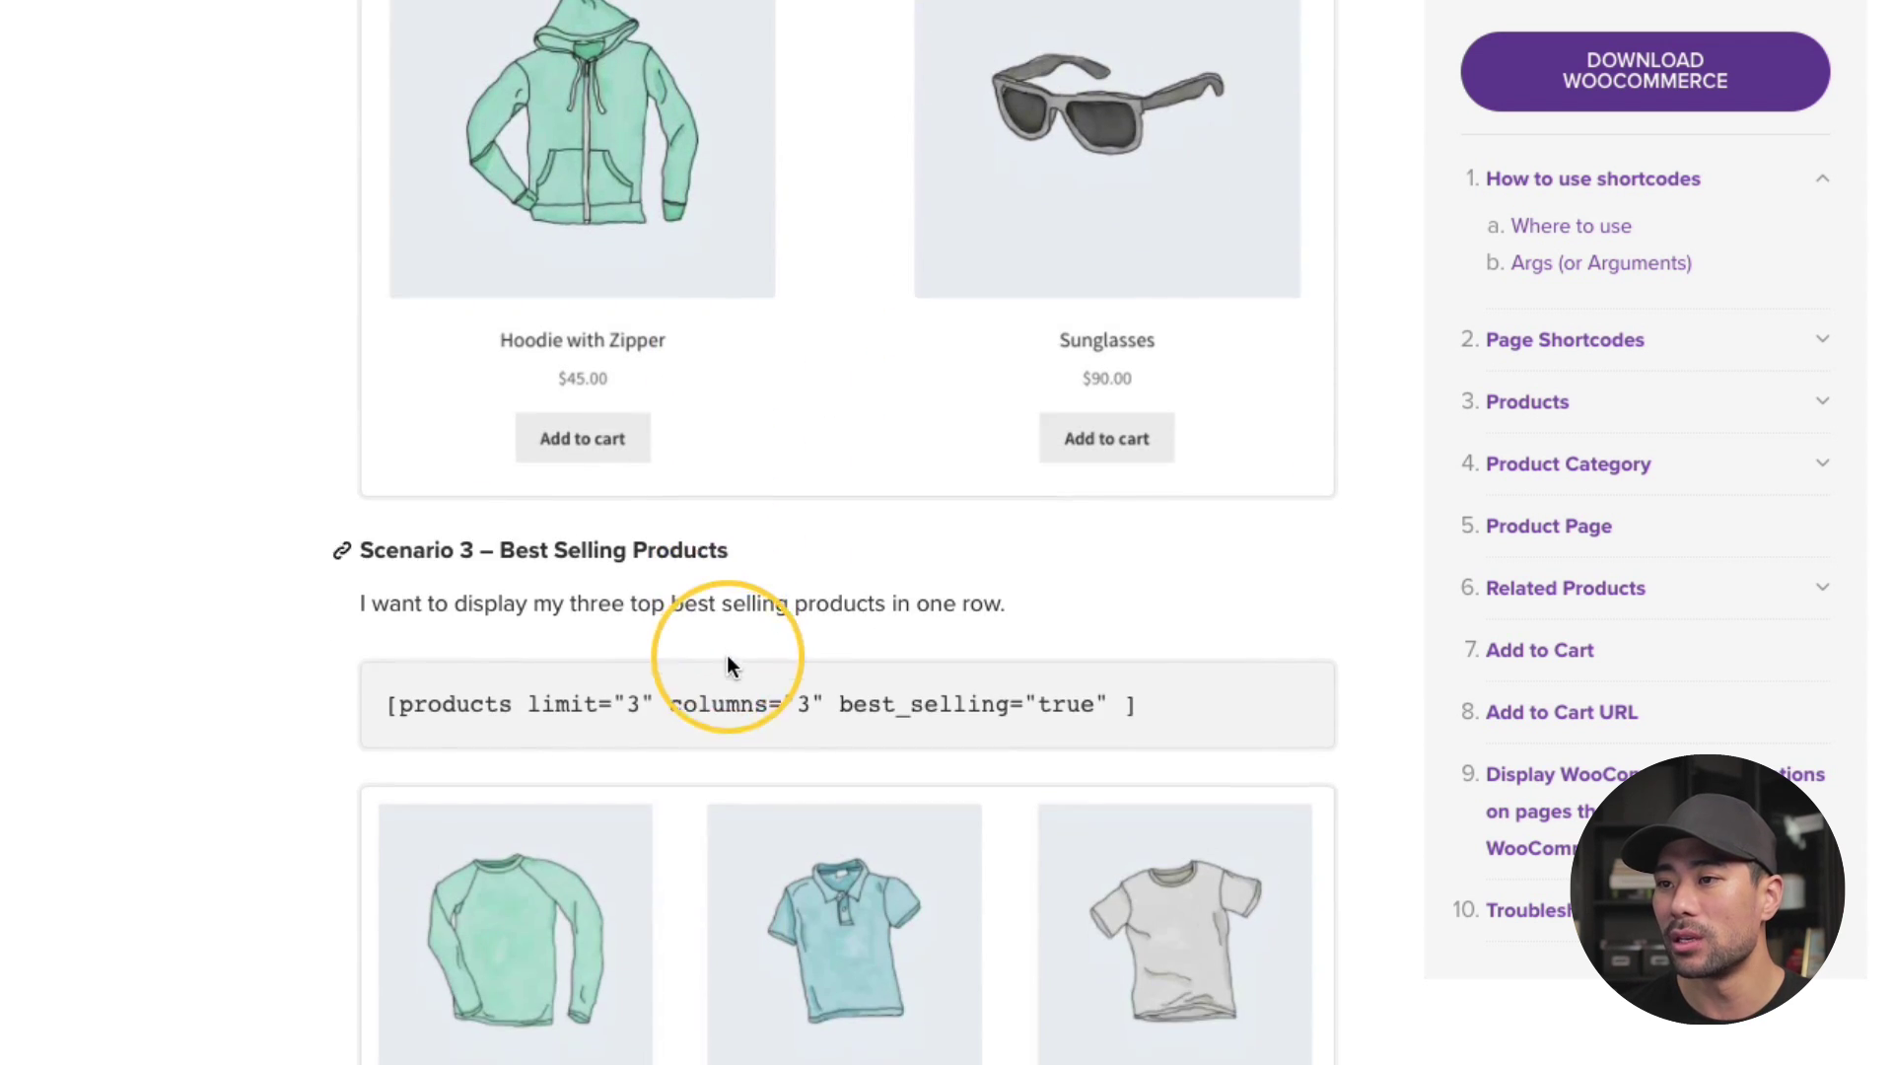
pyautogui.moveTo(593, 543); pyautogui.dragTo(789, 551)
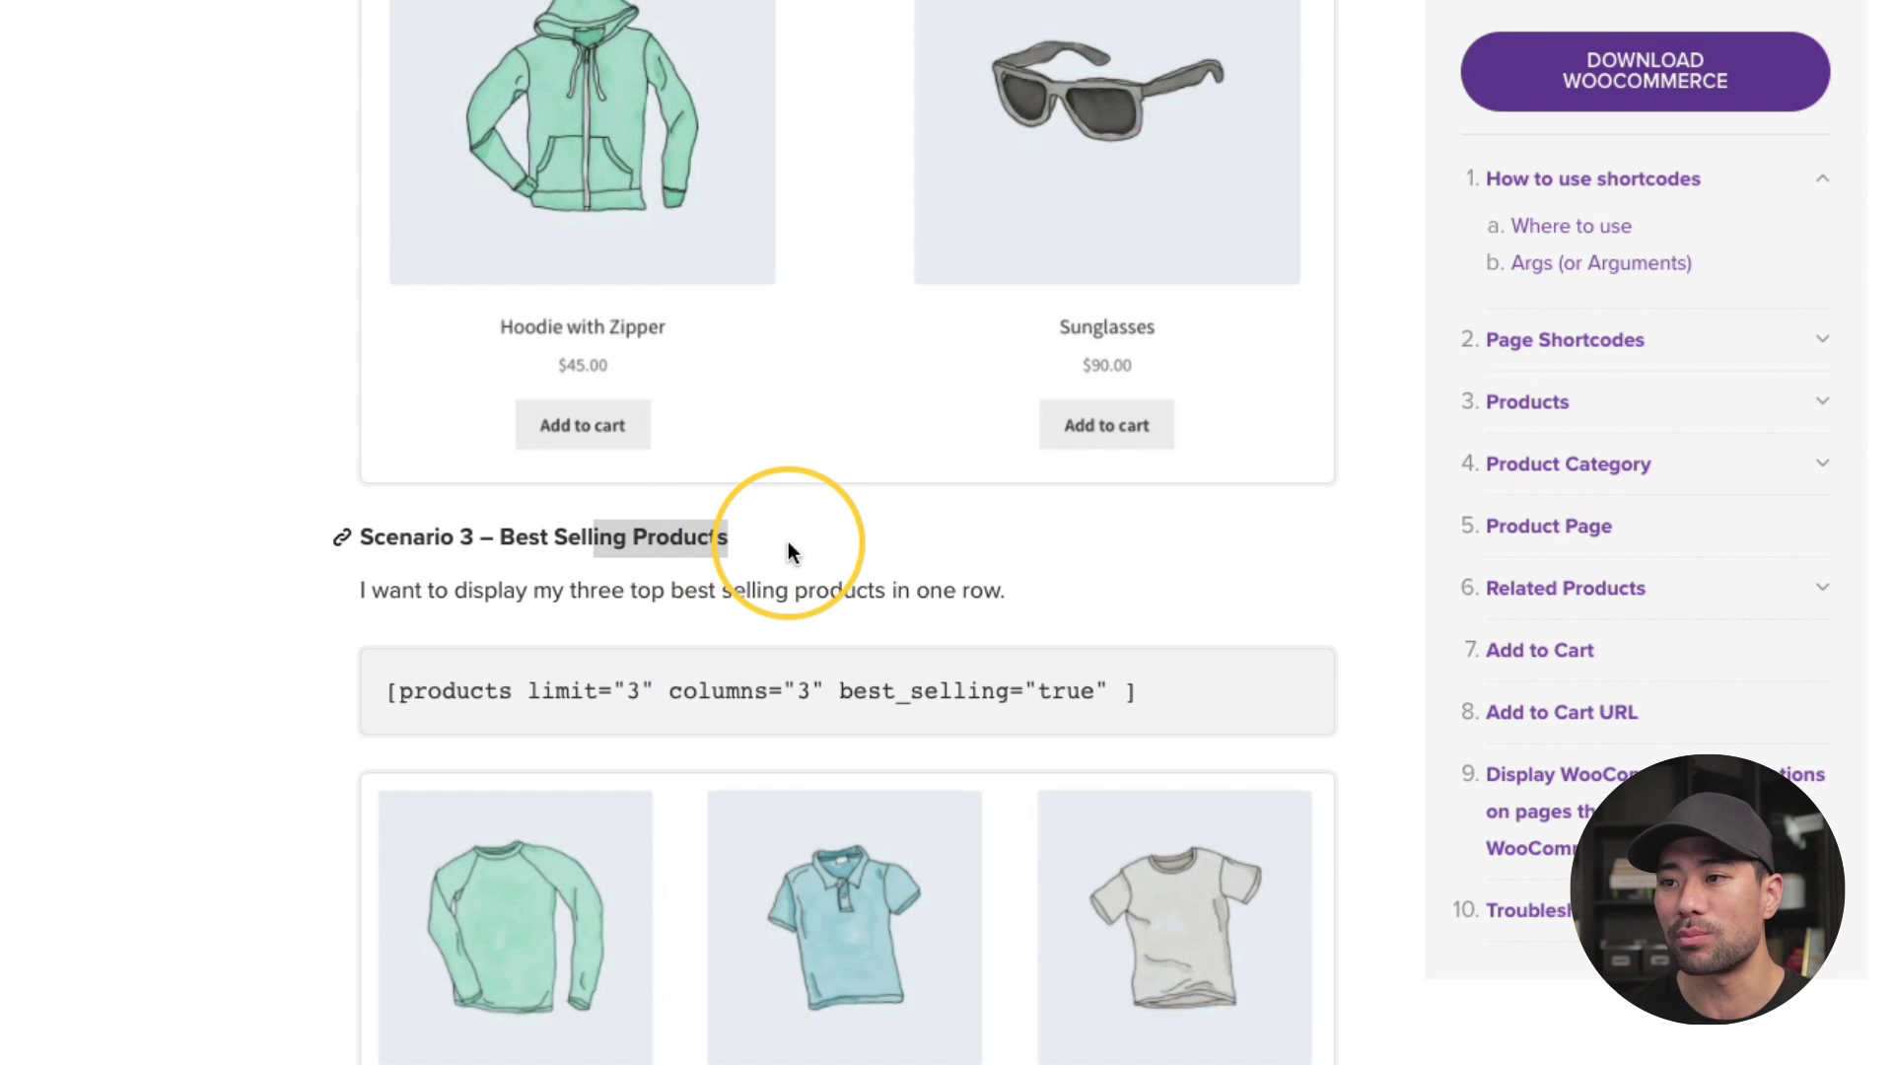
pyautogui.scroll(-9, 779, 612)
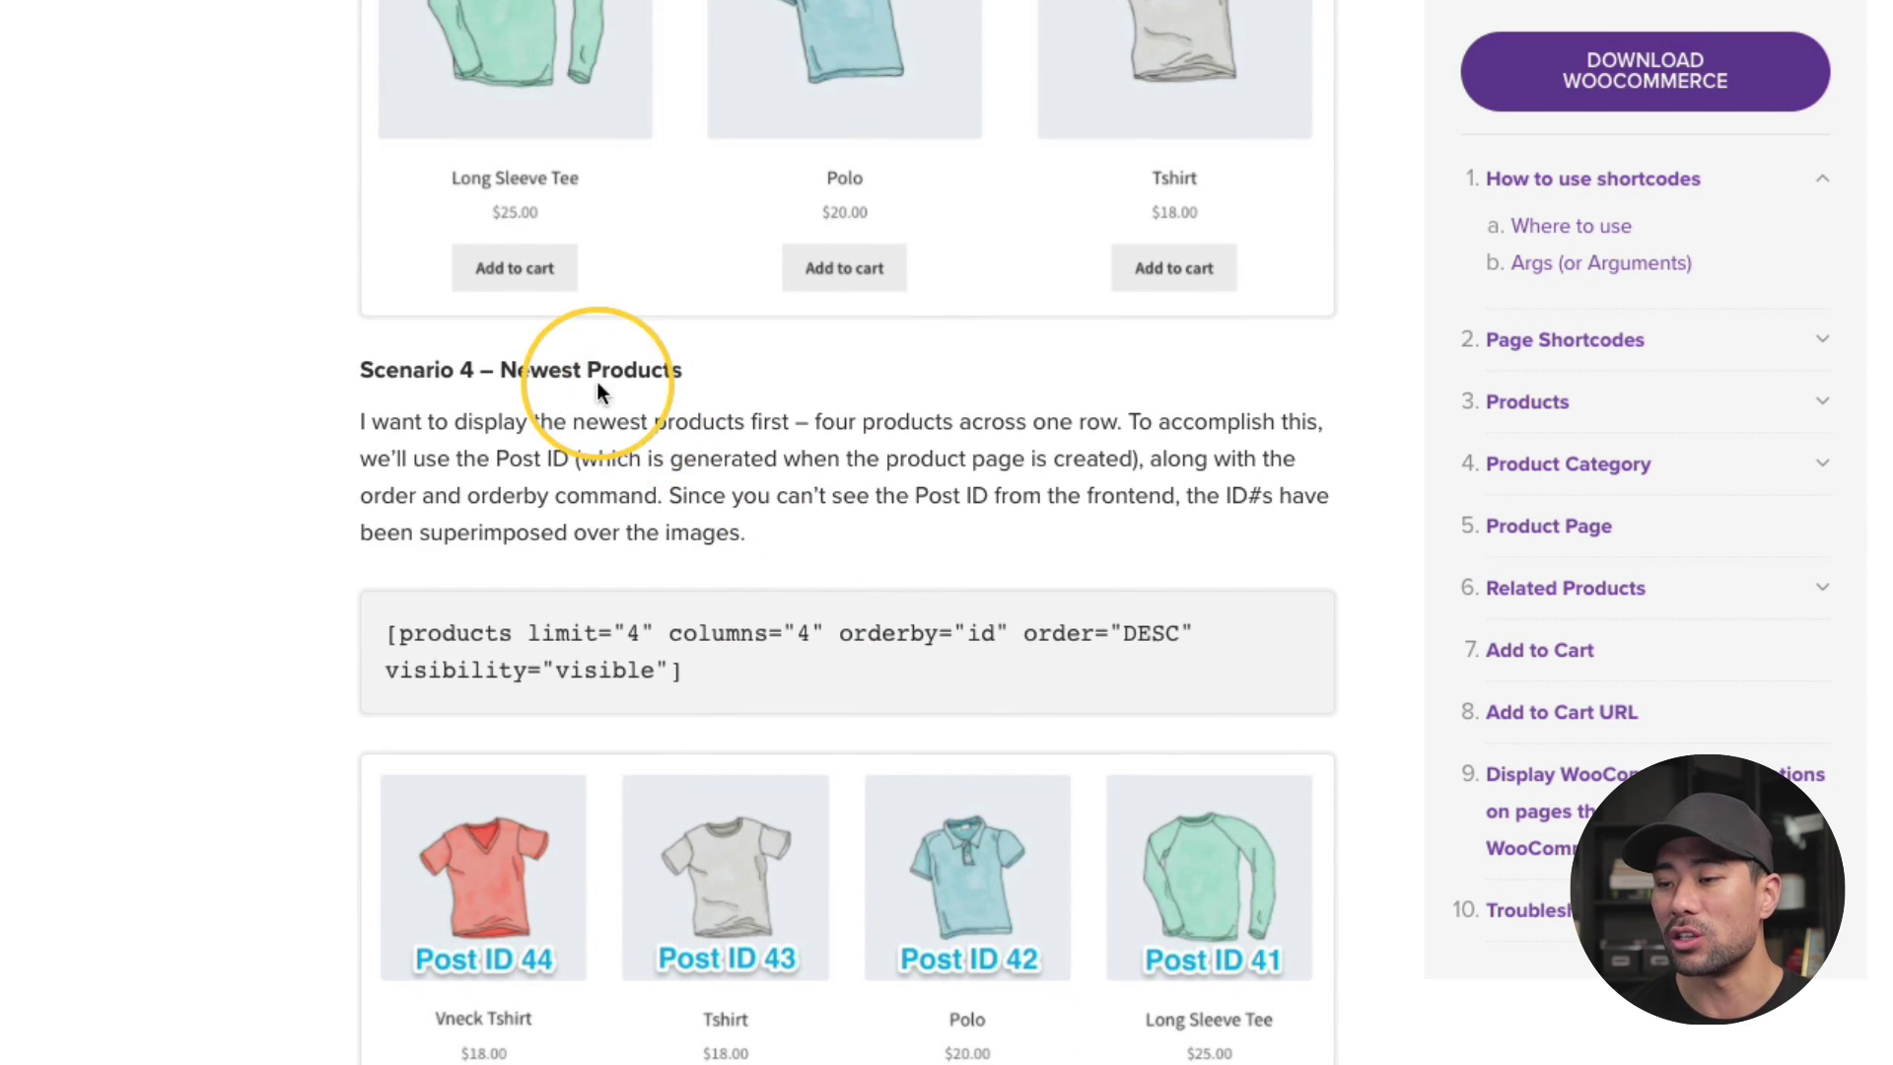
pyautogui.scroll(-5, 811, 790)
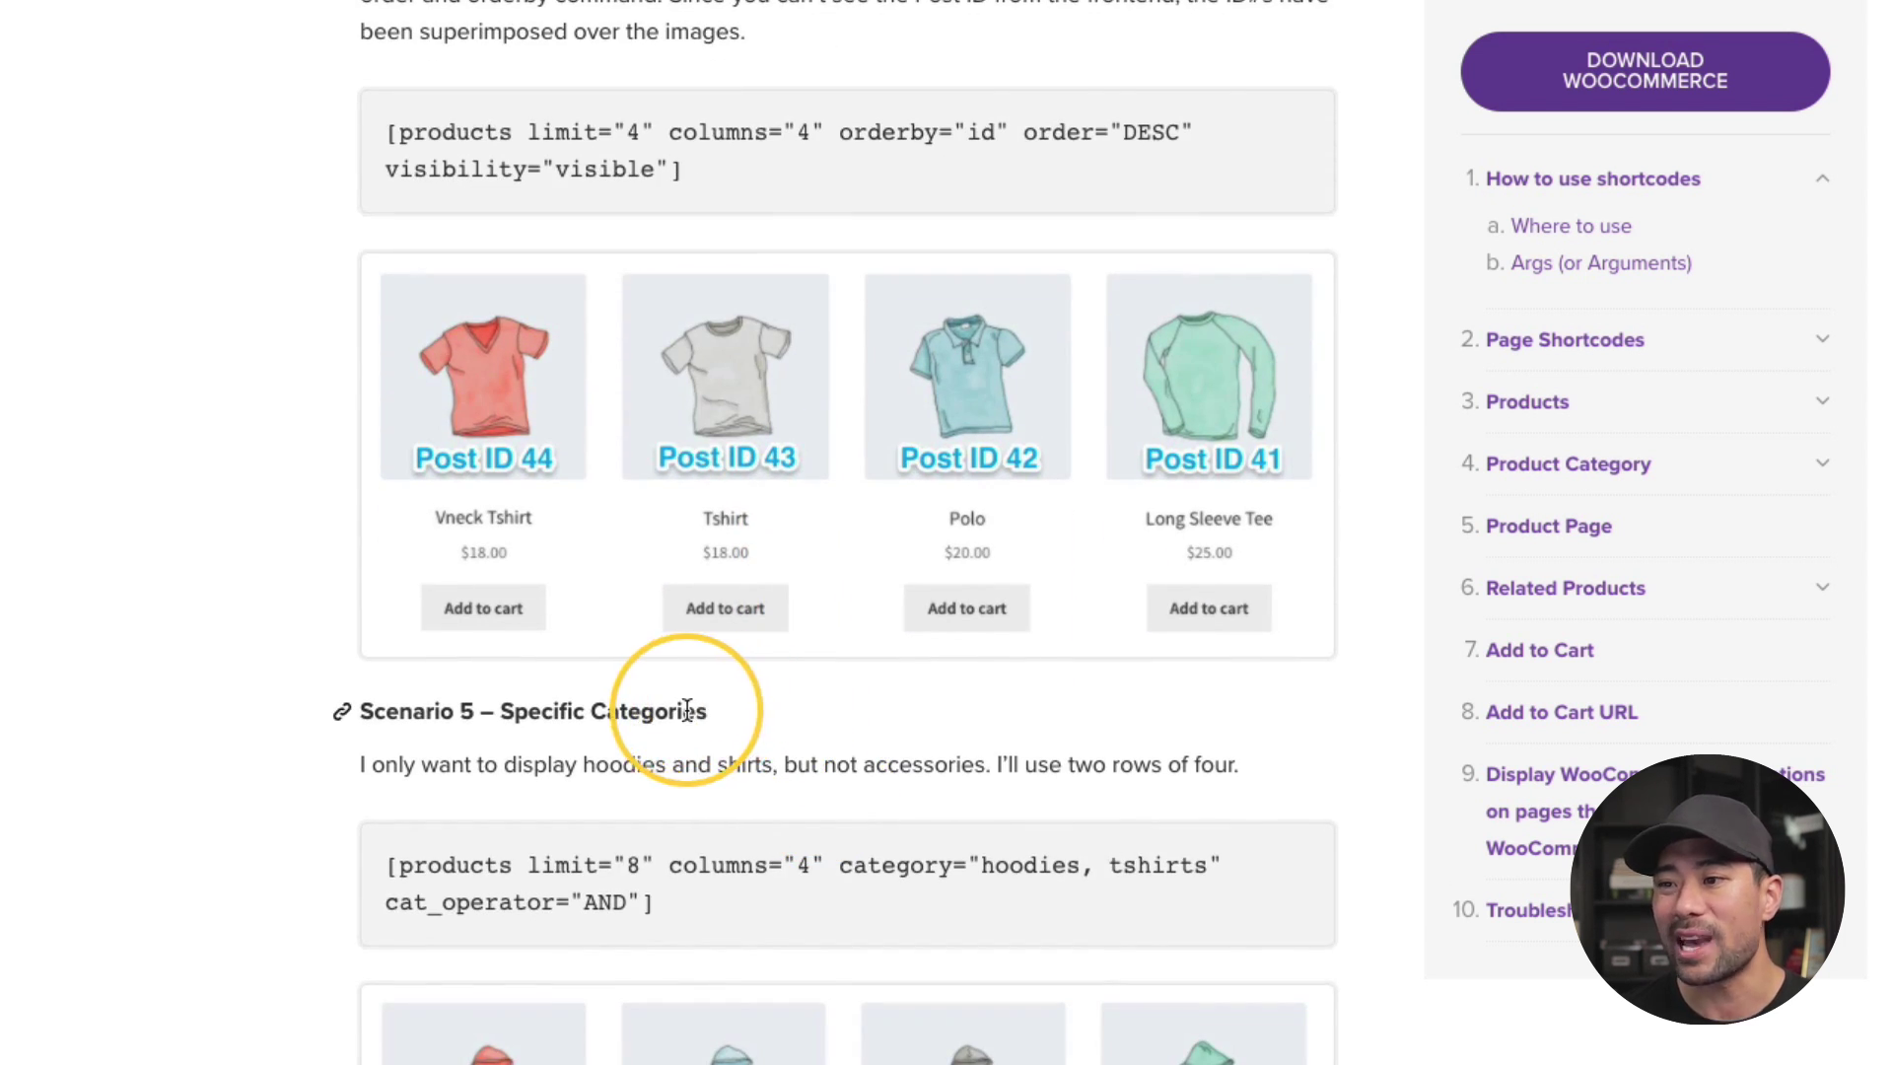
pyautogui.tripleClick(753, 917)
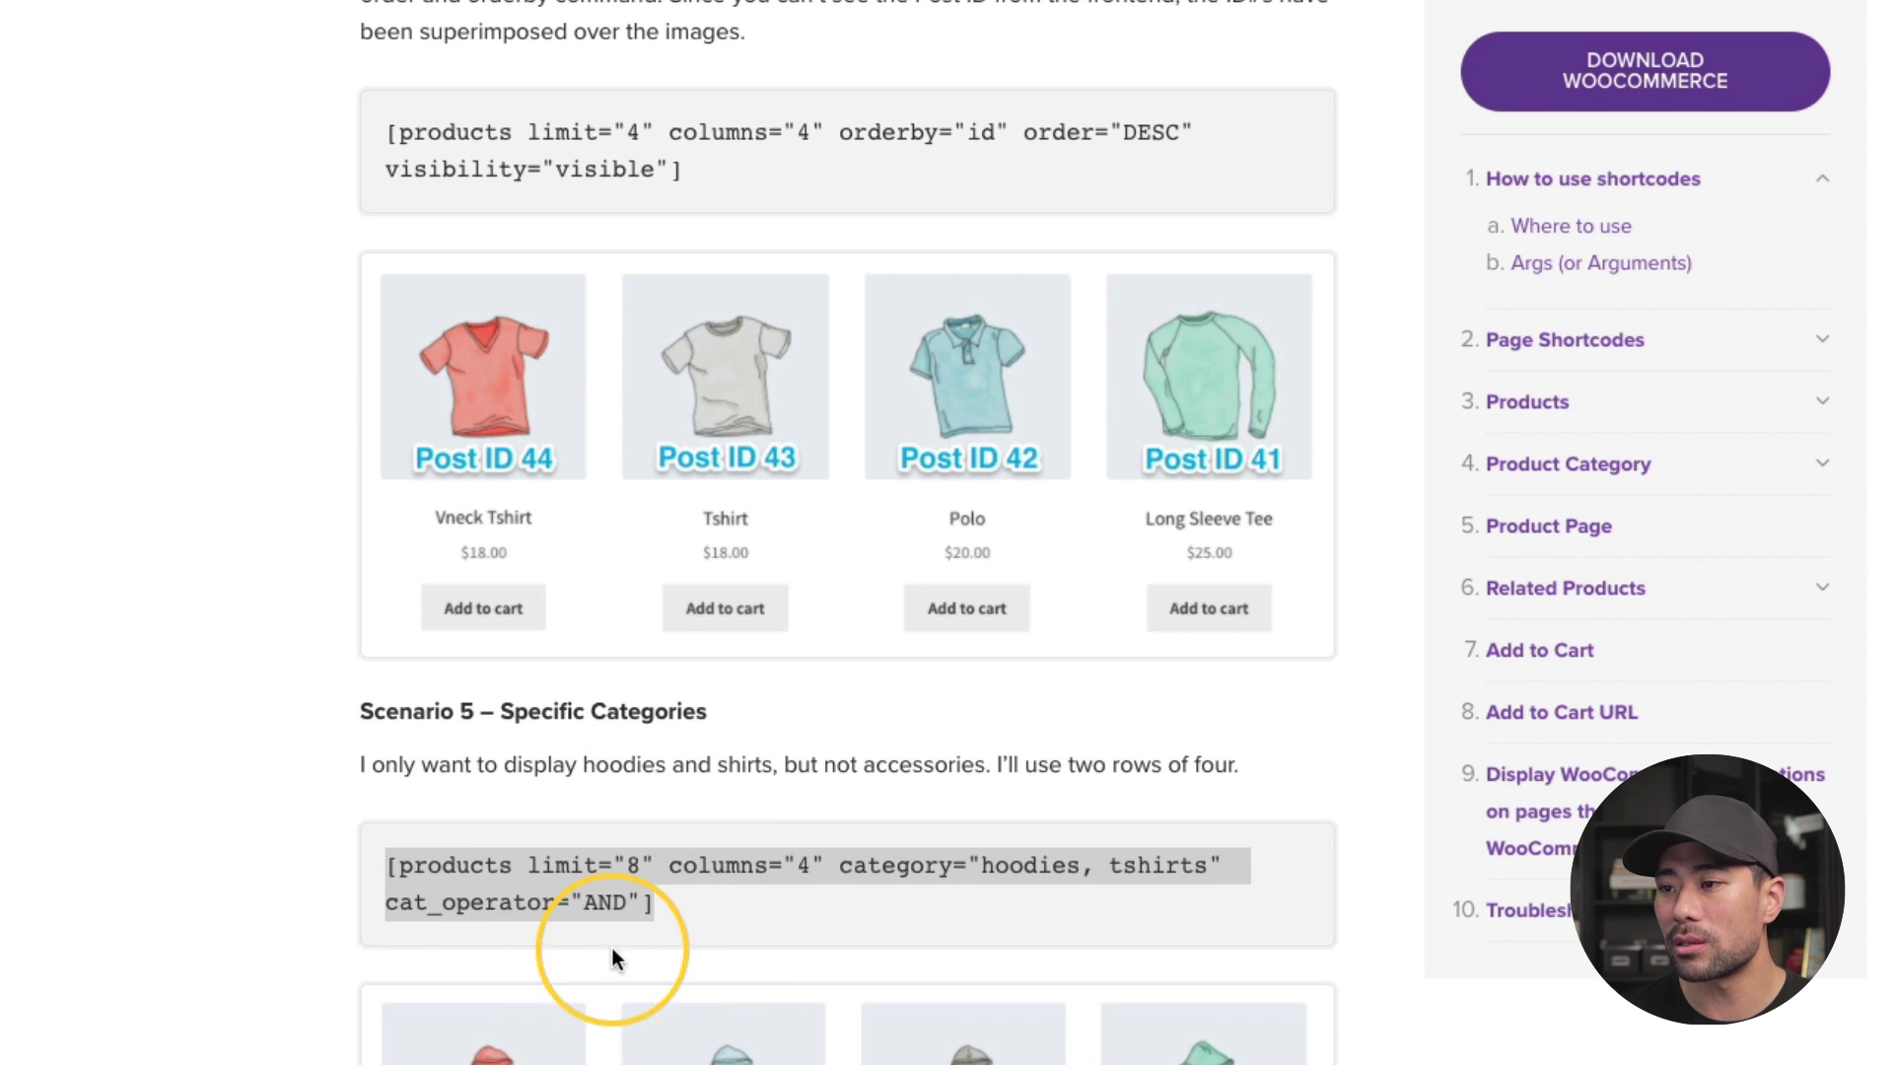
# Copy the specific categories shortcode from the documentation and replace the shortcode under Featured Products on the Store page with it
pyautogui.rightClick(495, 872)
pyautogui.click(530, 935)
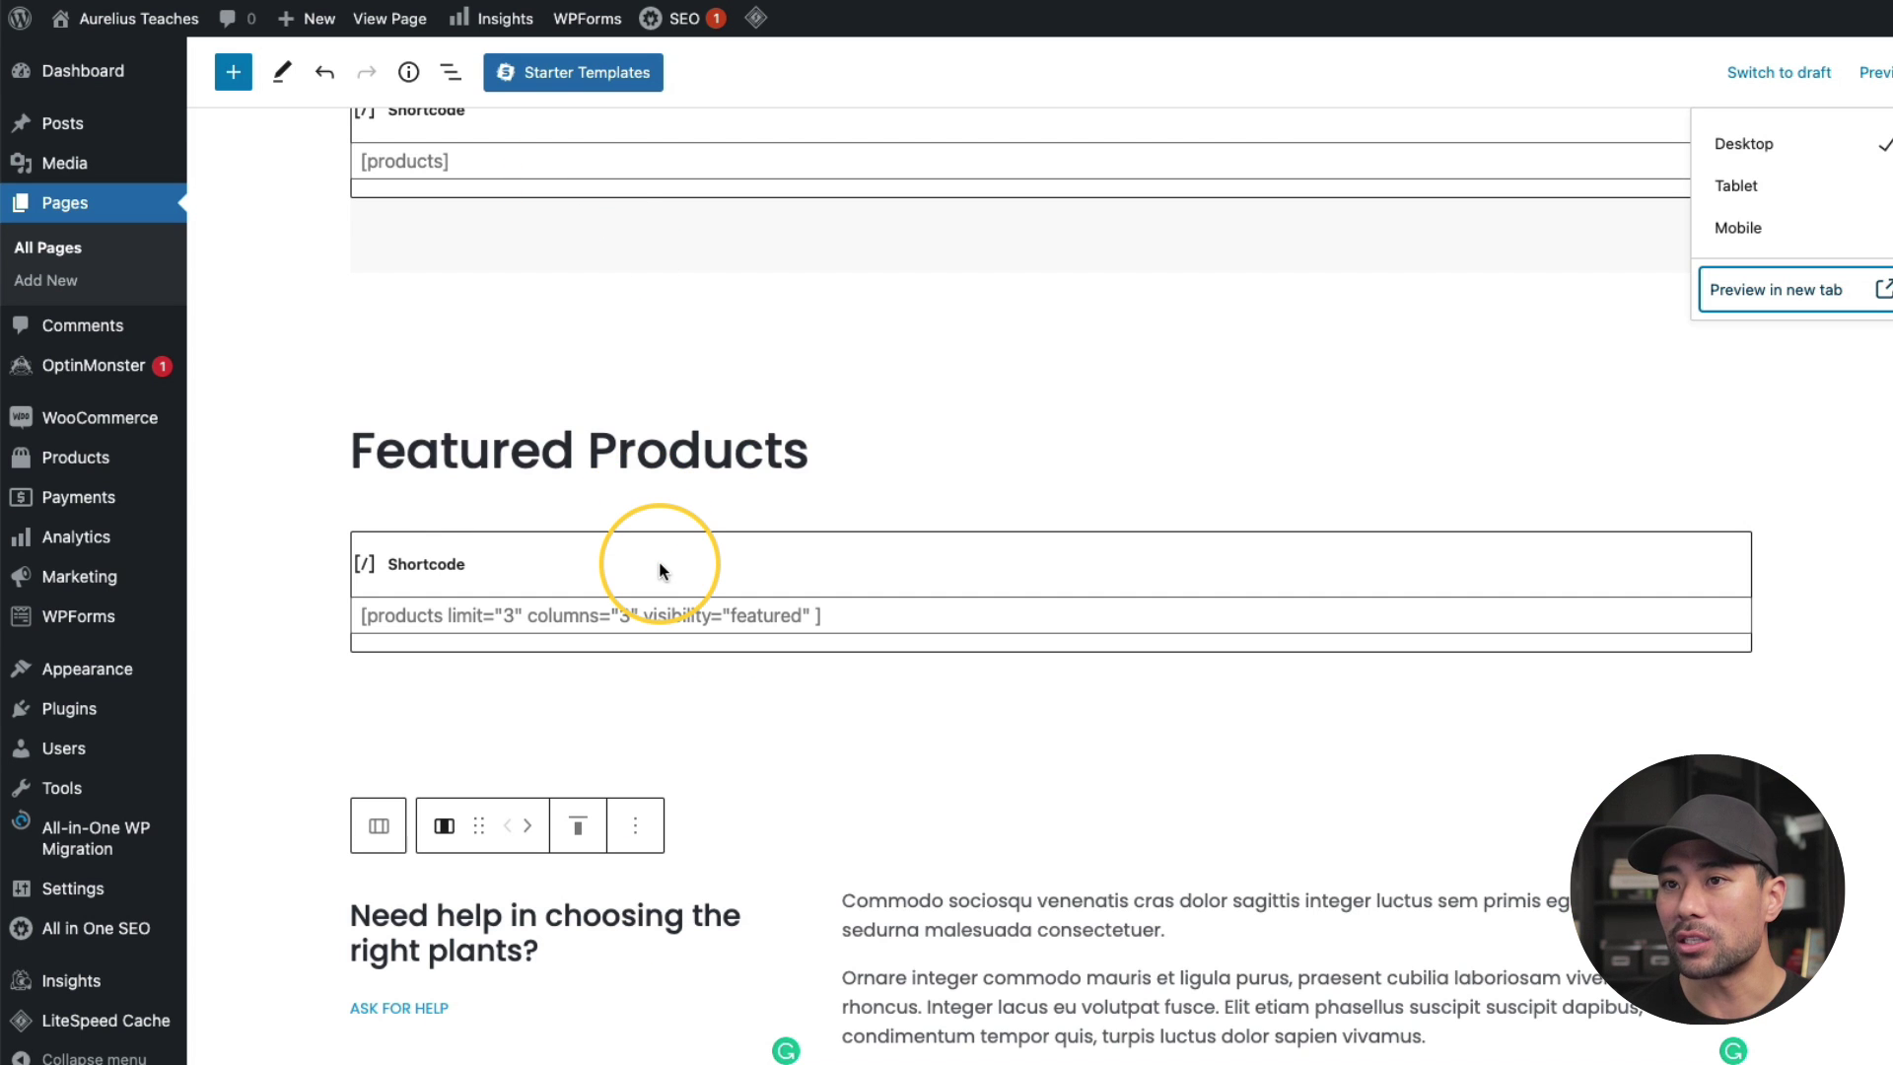
pyautogui.scroll(10, 659, 560)
pyautogui.scroll(-12, 680, 814)
pyautogui.scroll(4, 682, 814)
pyautogui.scroll(1, 582, 488)
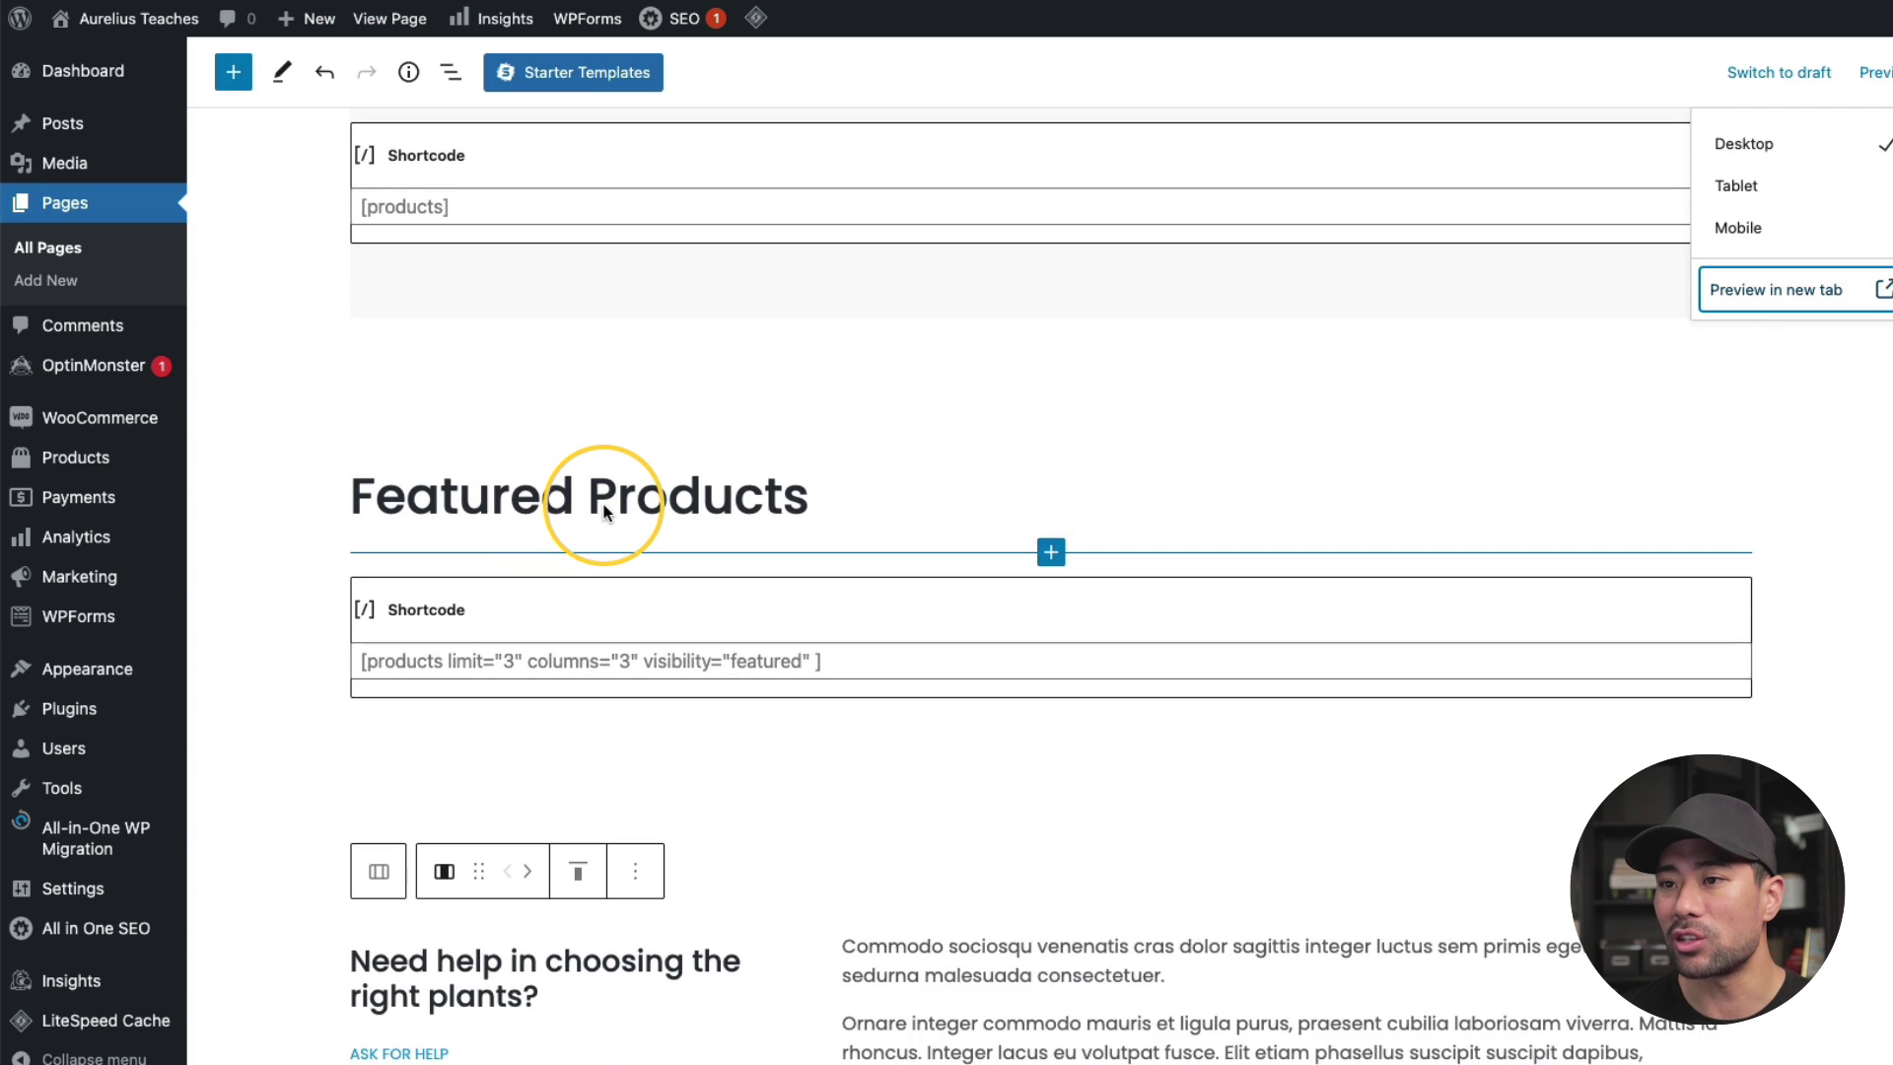
pyautogui.scroll(1, 603, 463)
pyautogui.tripleClick(628, 714)
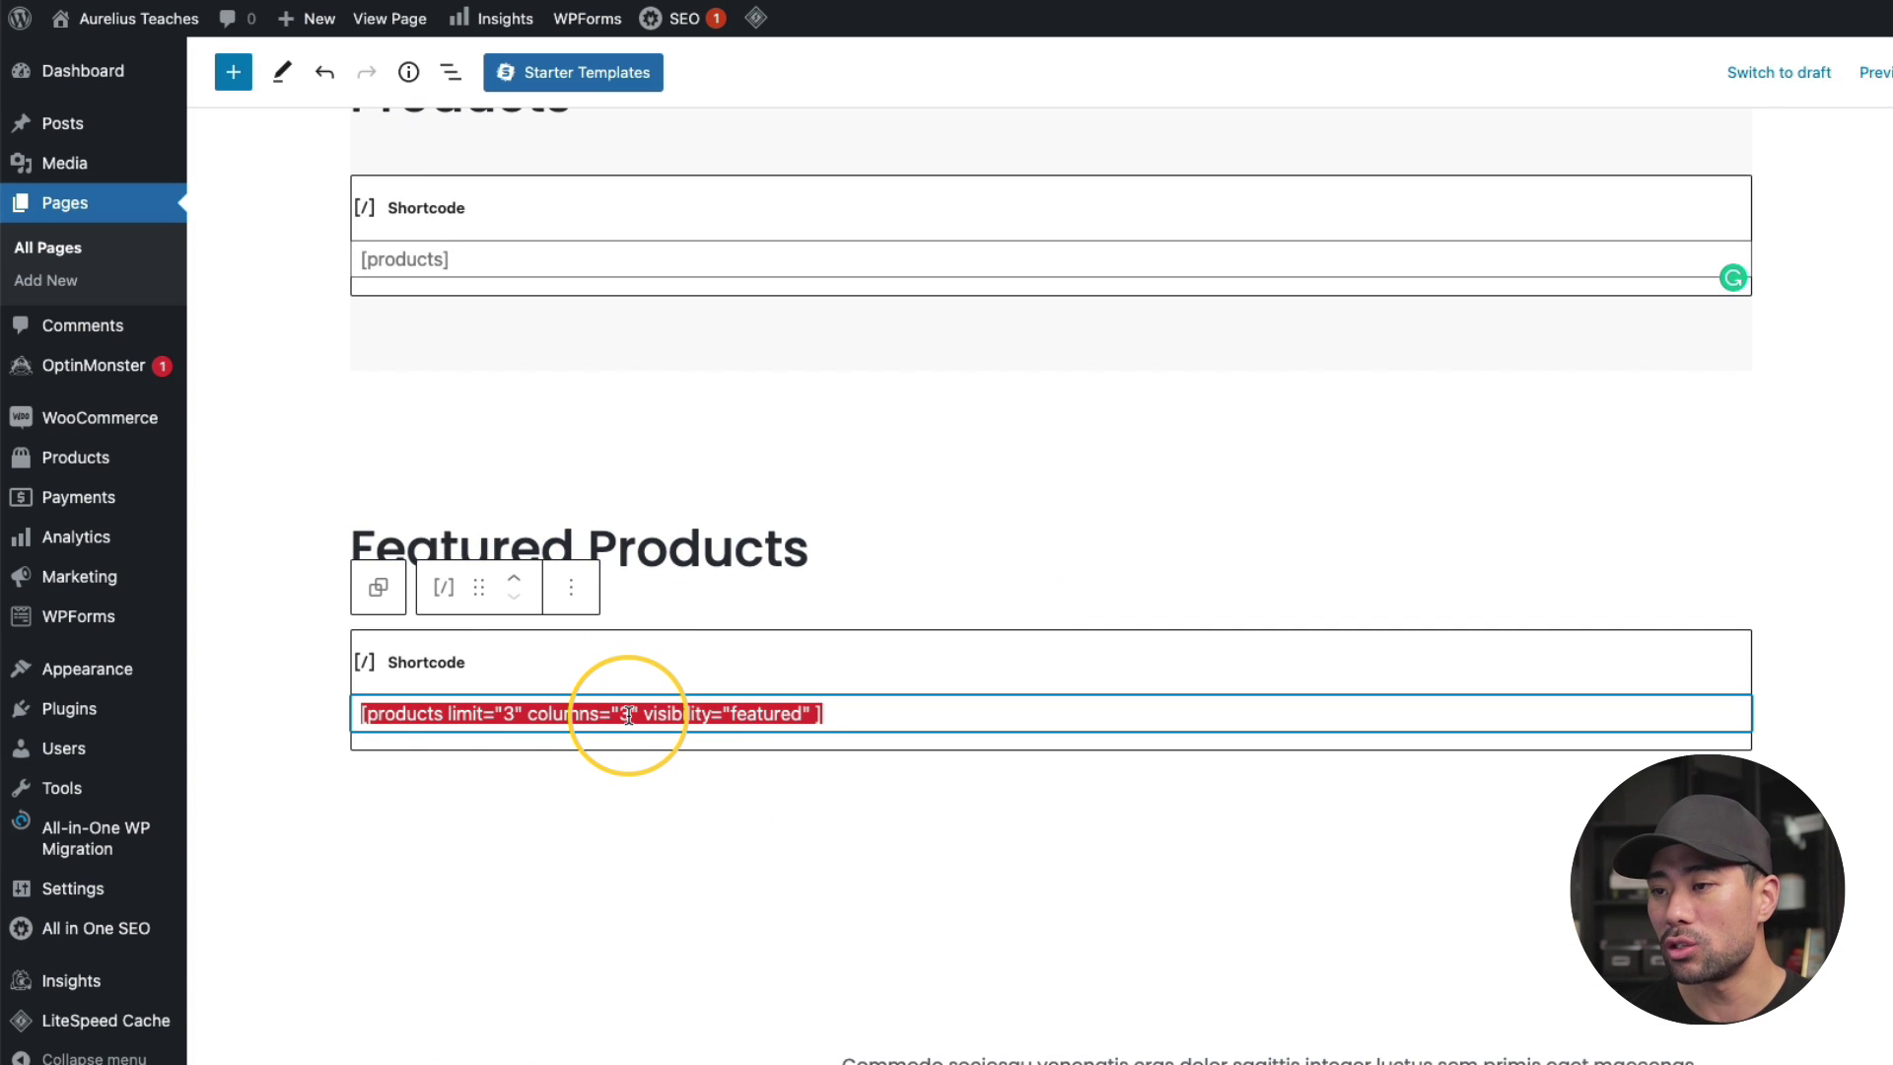
pyautogui.hotkey('ctrl', 'v')
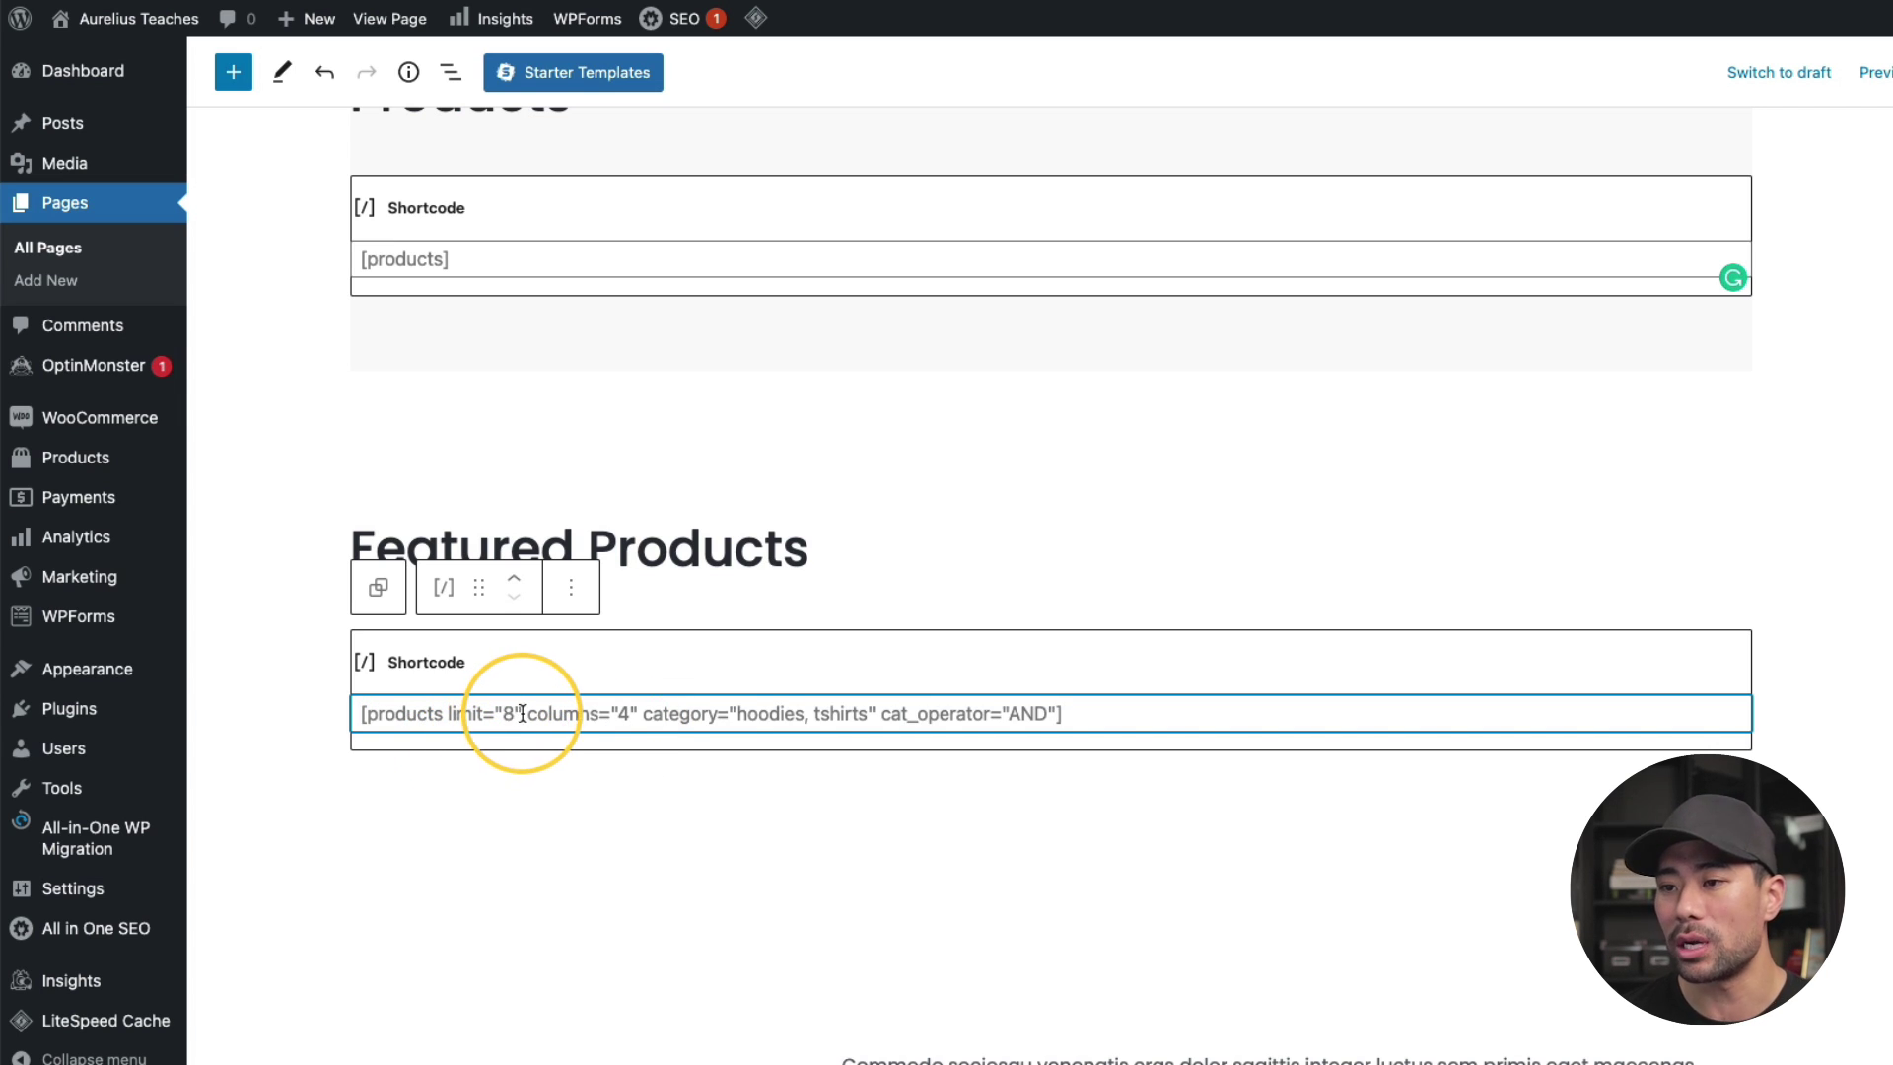
# Set the columns value in the Featured Products shortcode to 3
pyautogui.click(624, 710)
pyautogui.press('BackSpace')
pyautogui.write('3')
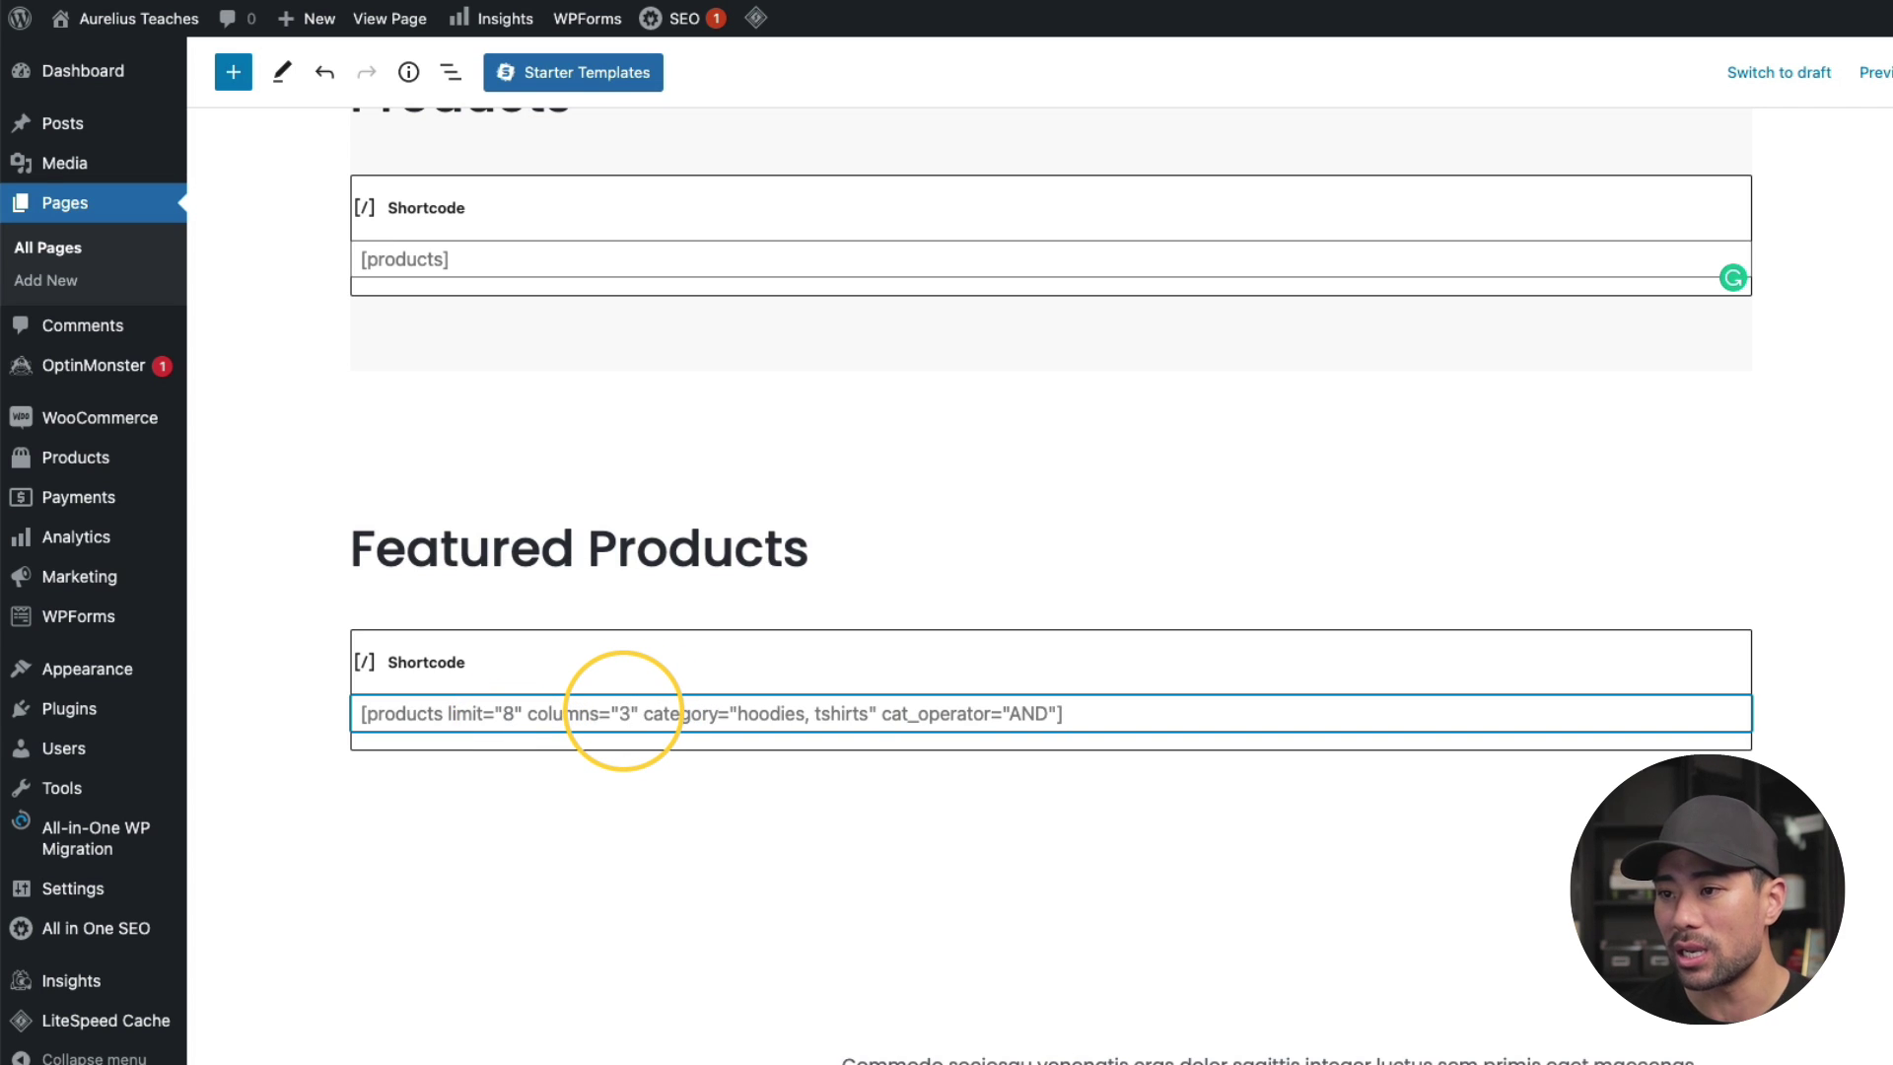
# Open the product categories in a new tab for reference and set the Featured Products shortcode's category to "mindfulness"
pyautogui.moveTo(737, 712); pyautogui.dragTo(866, 712)
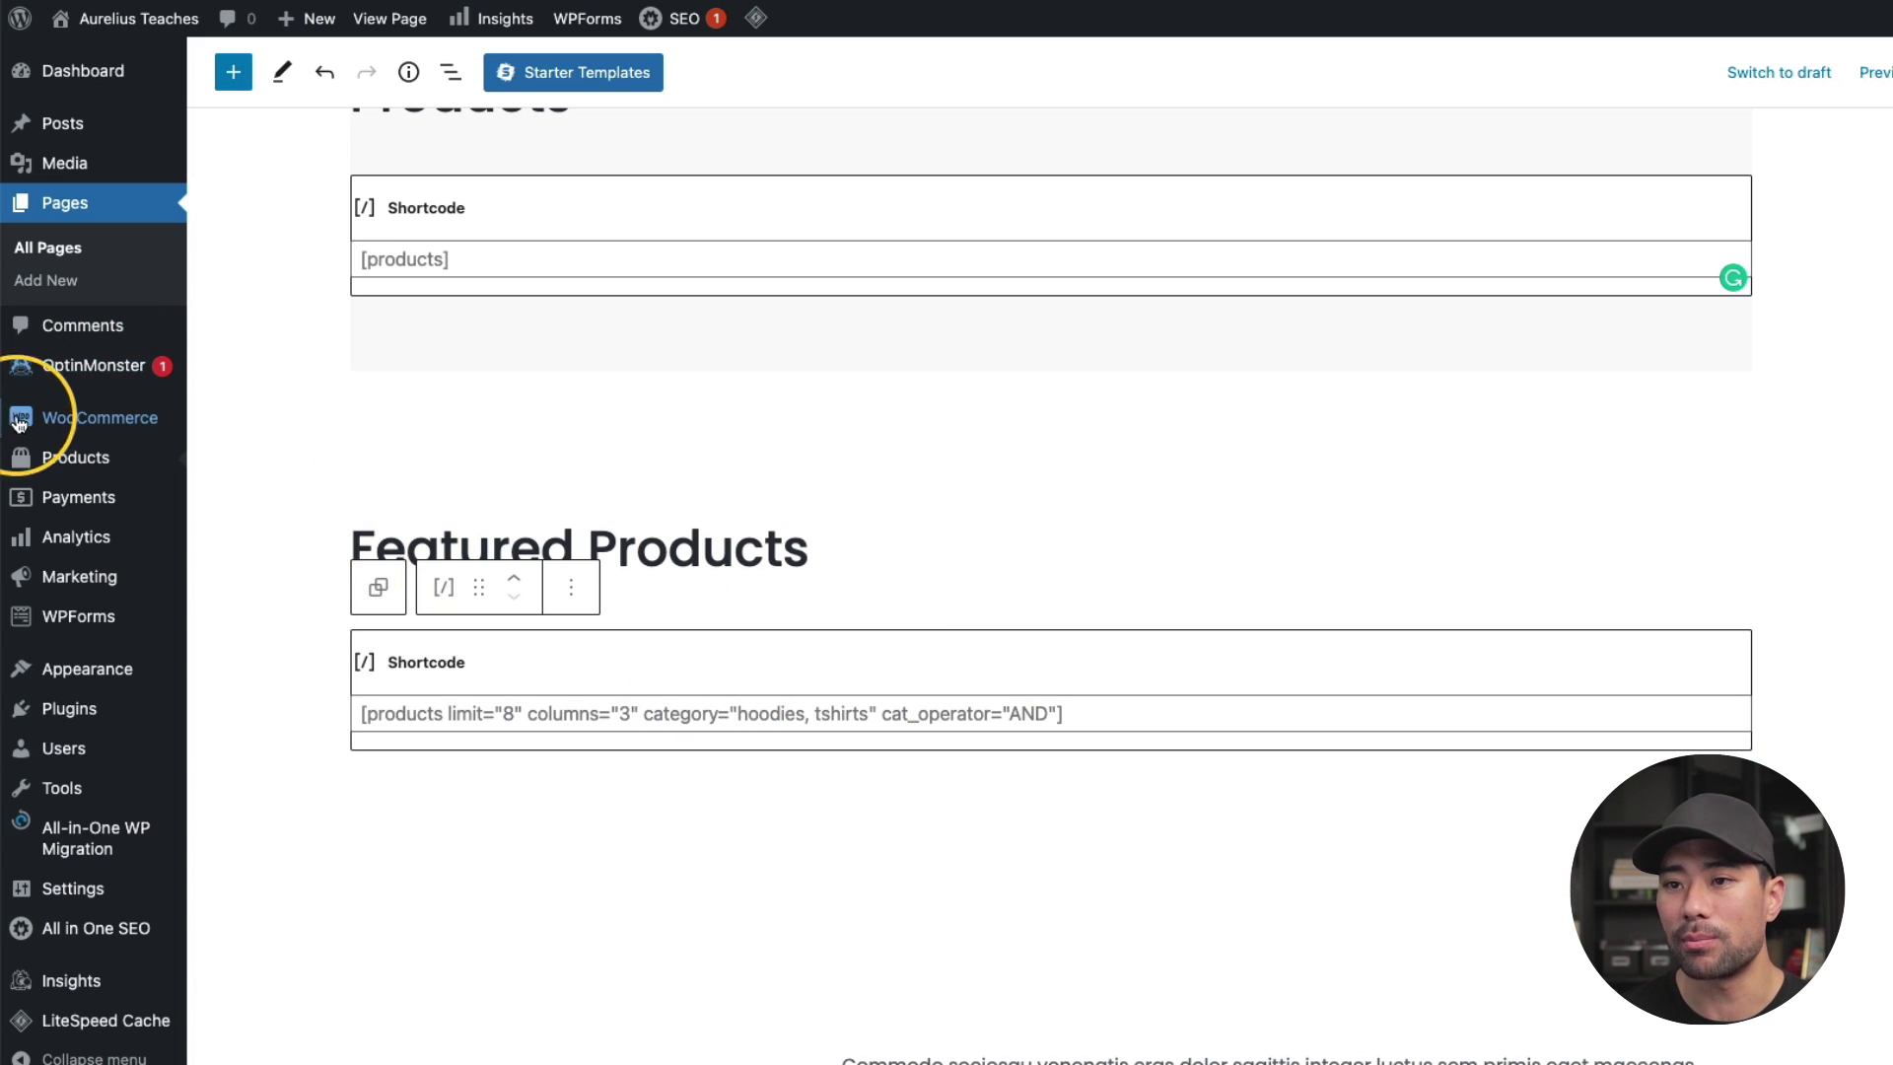
pyautogui.moveTo(59, 457)
pyautogui.rightClick(237, 530)
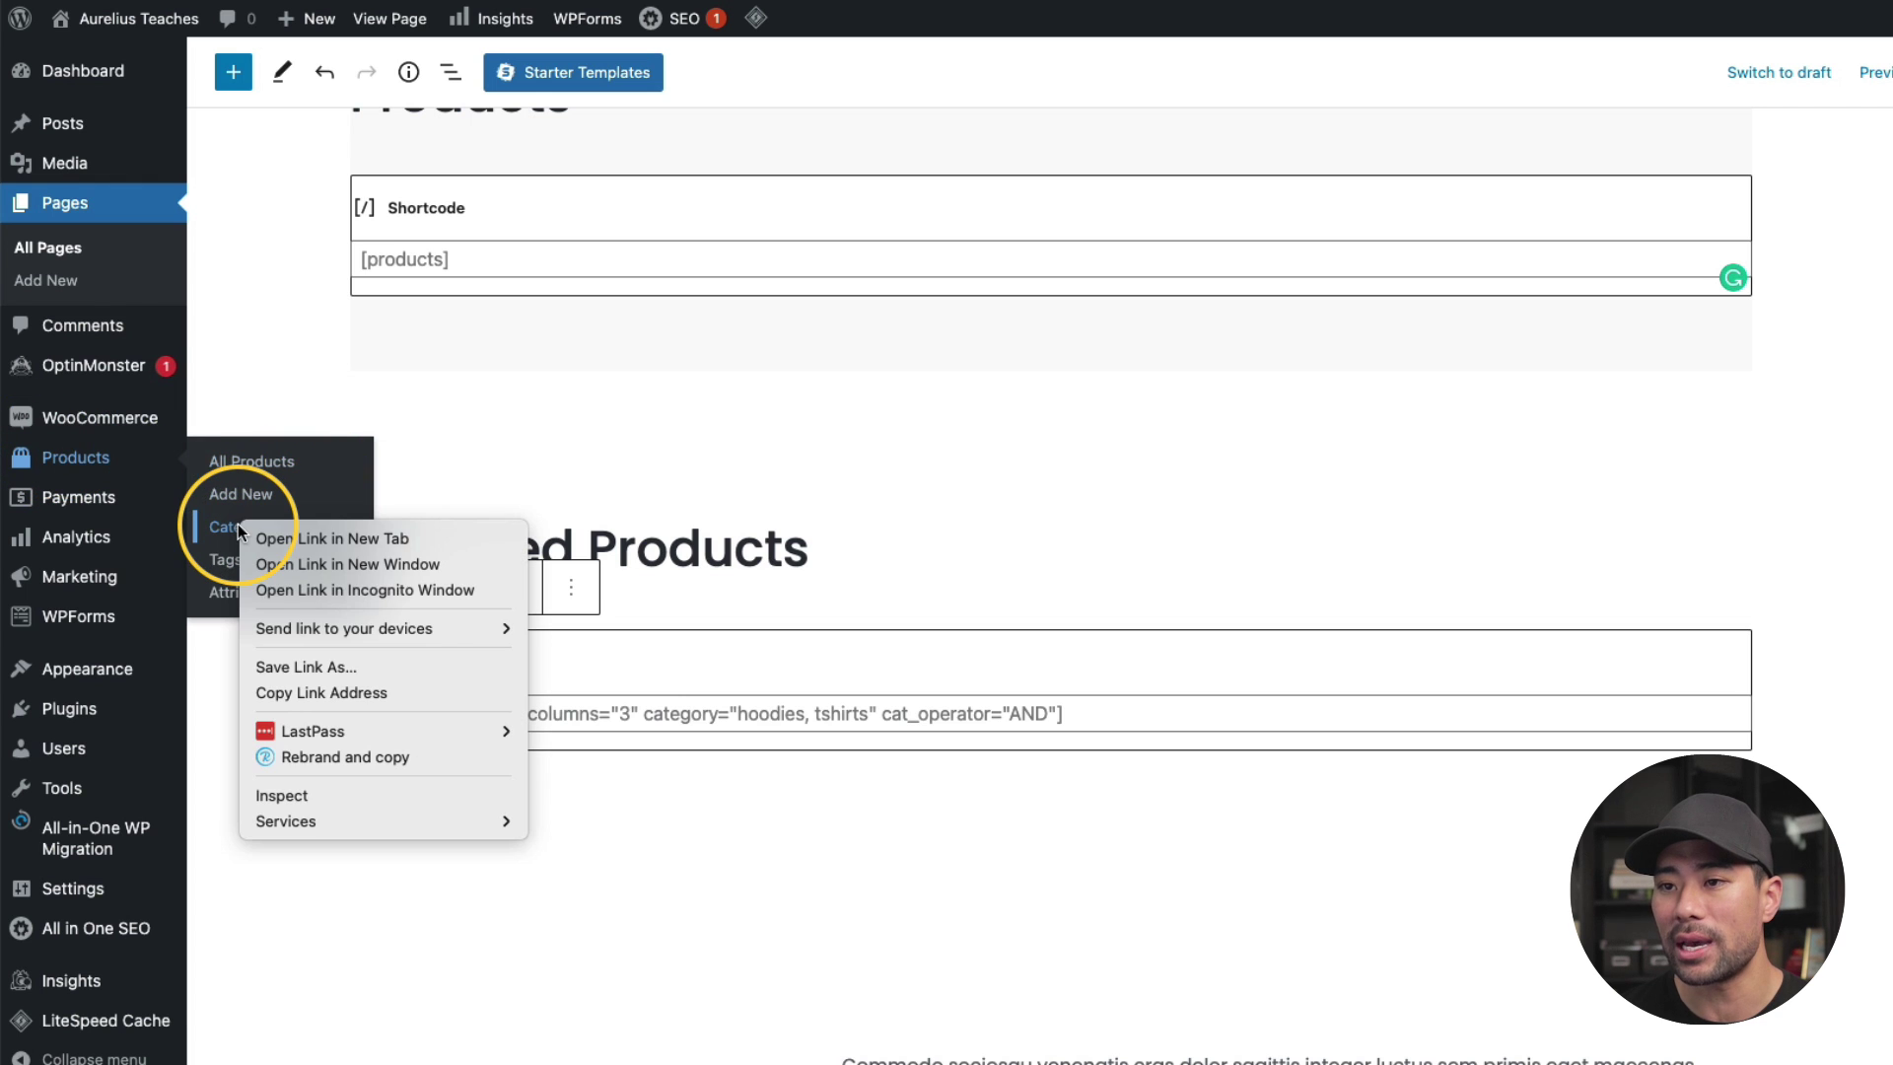
pyautogui.click(250, 538)
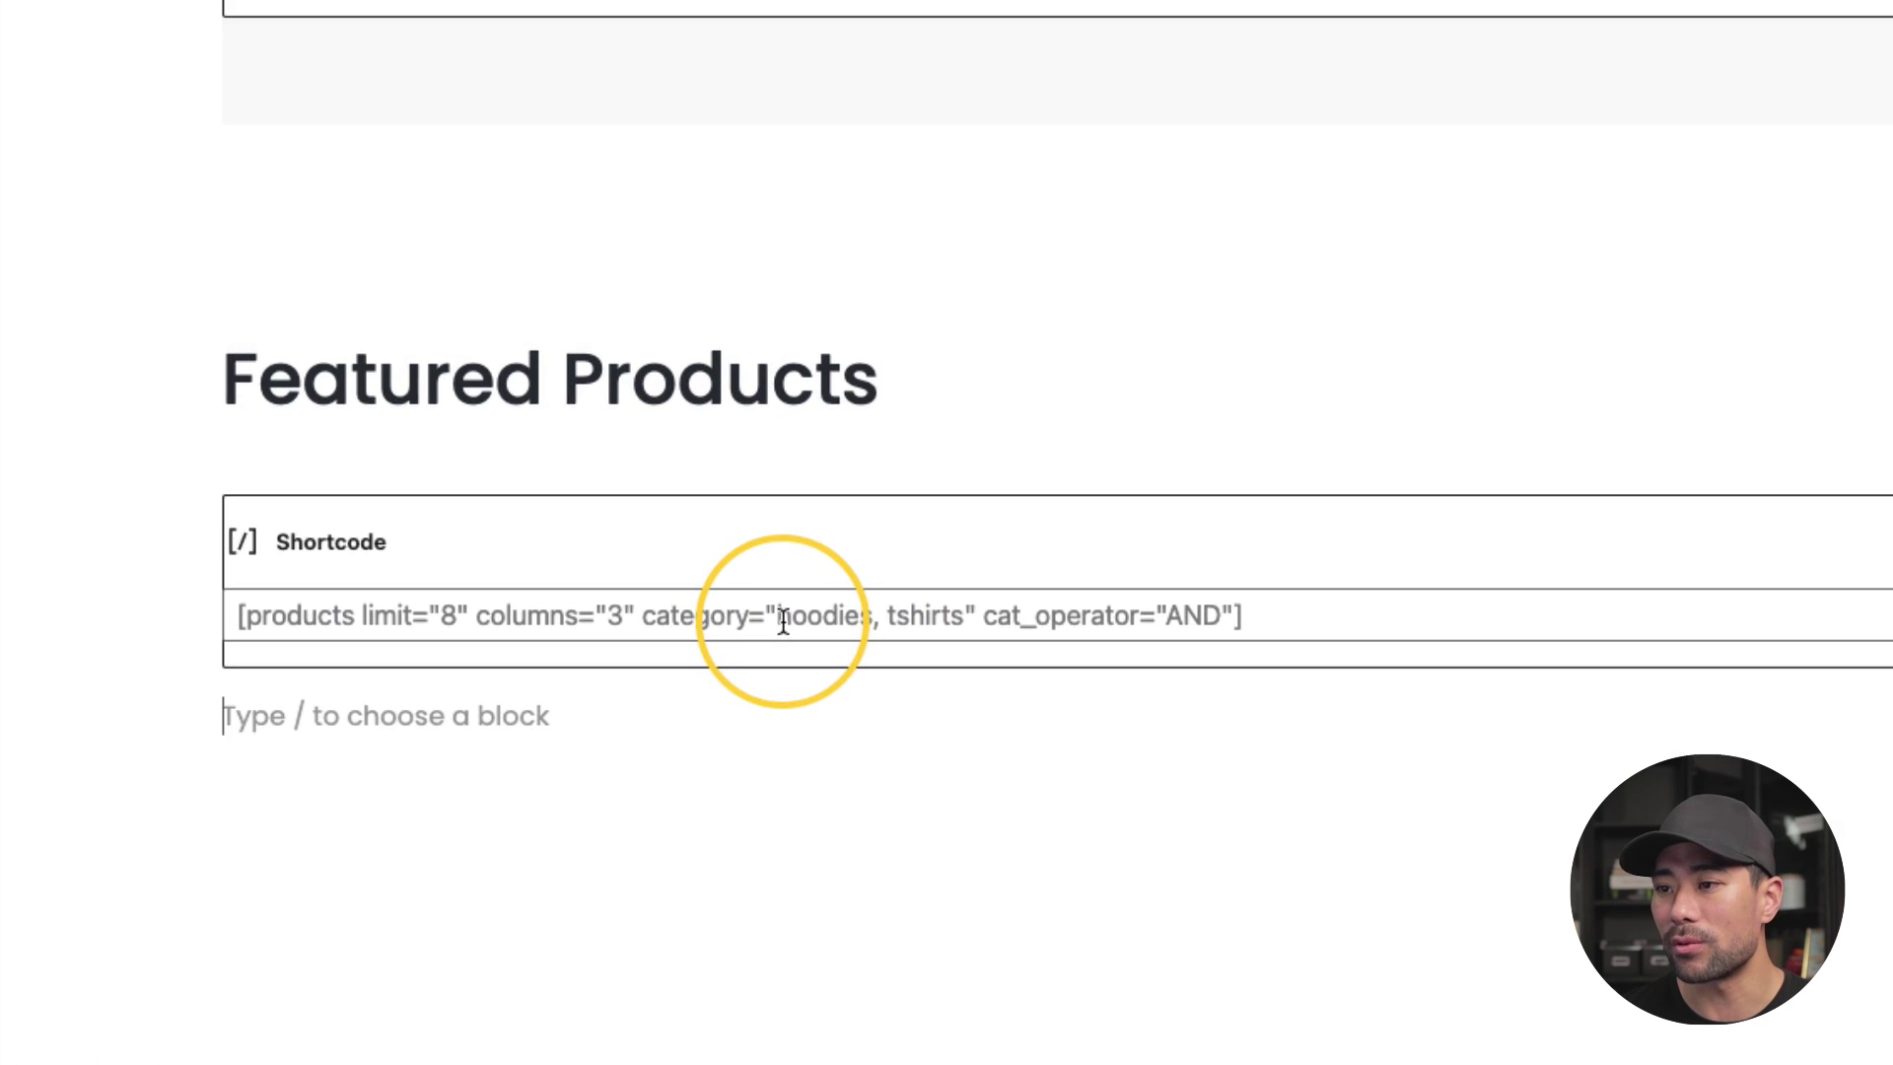
pyautogui.moveTo(779, 616); pyautogui.dragTo(964, 611)
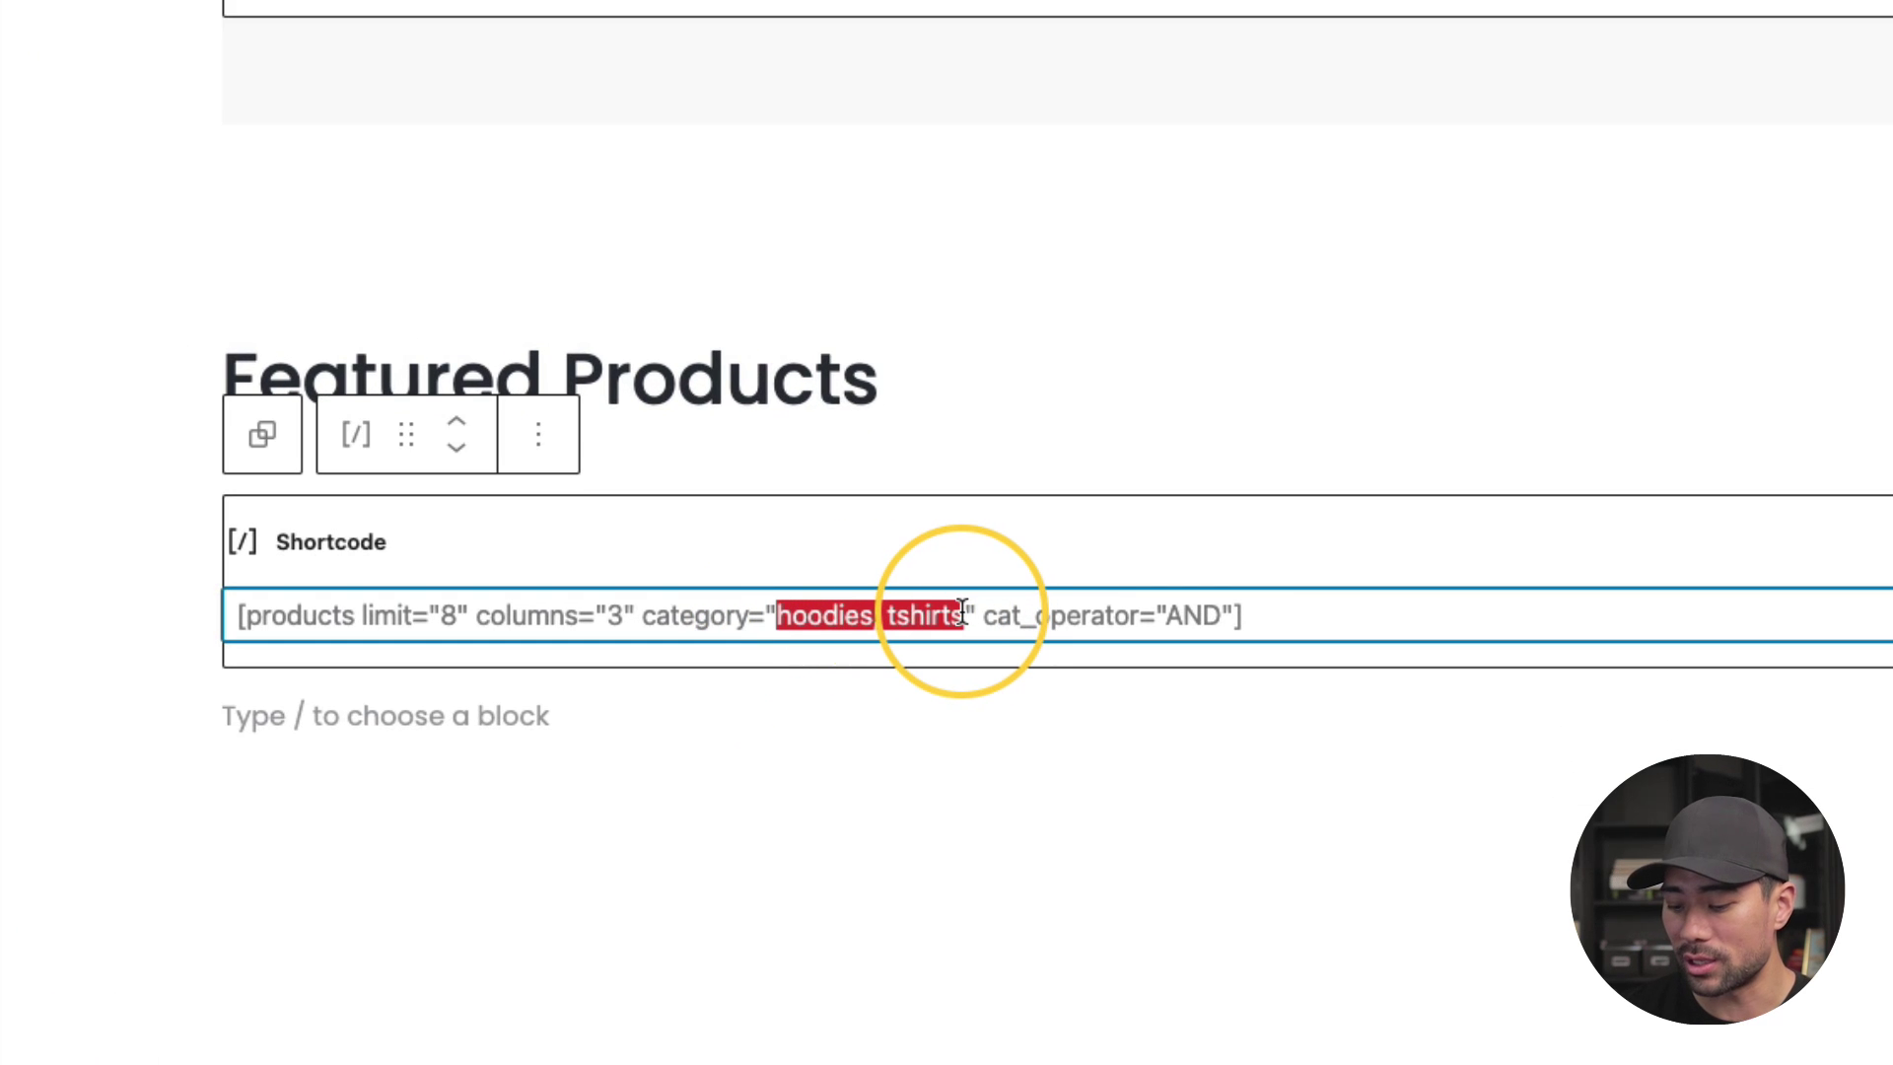
pyautogui.press('BackSpace')
pyautogui.write('mindfulness')
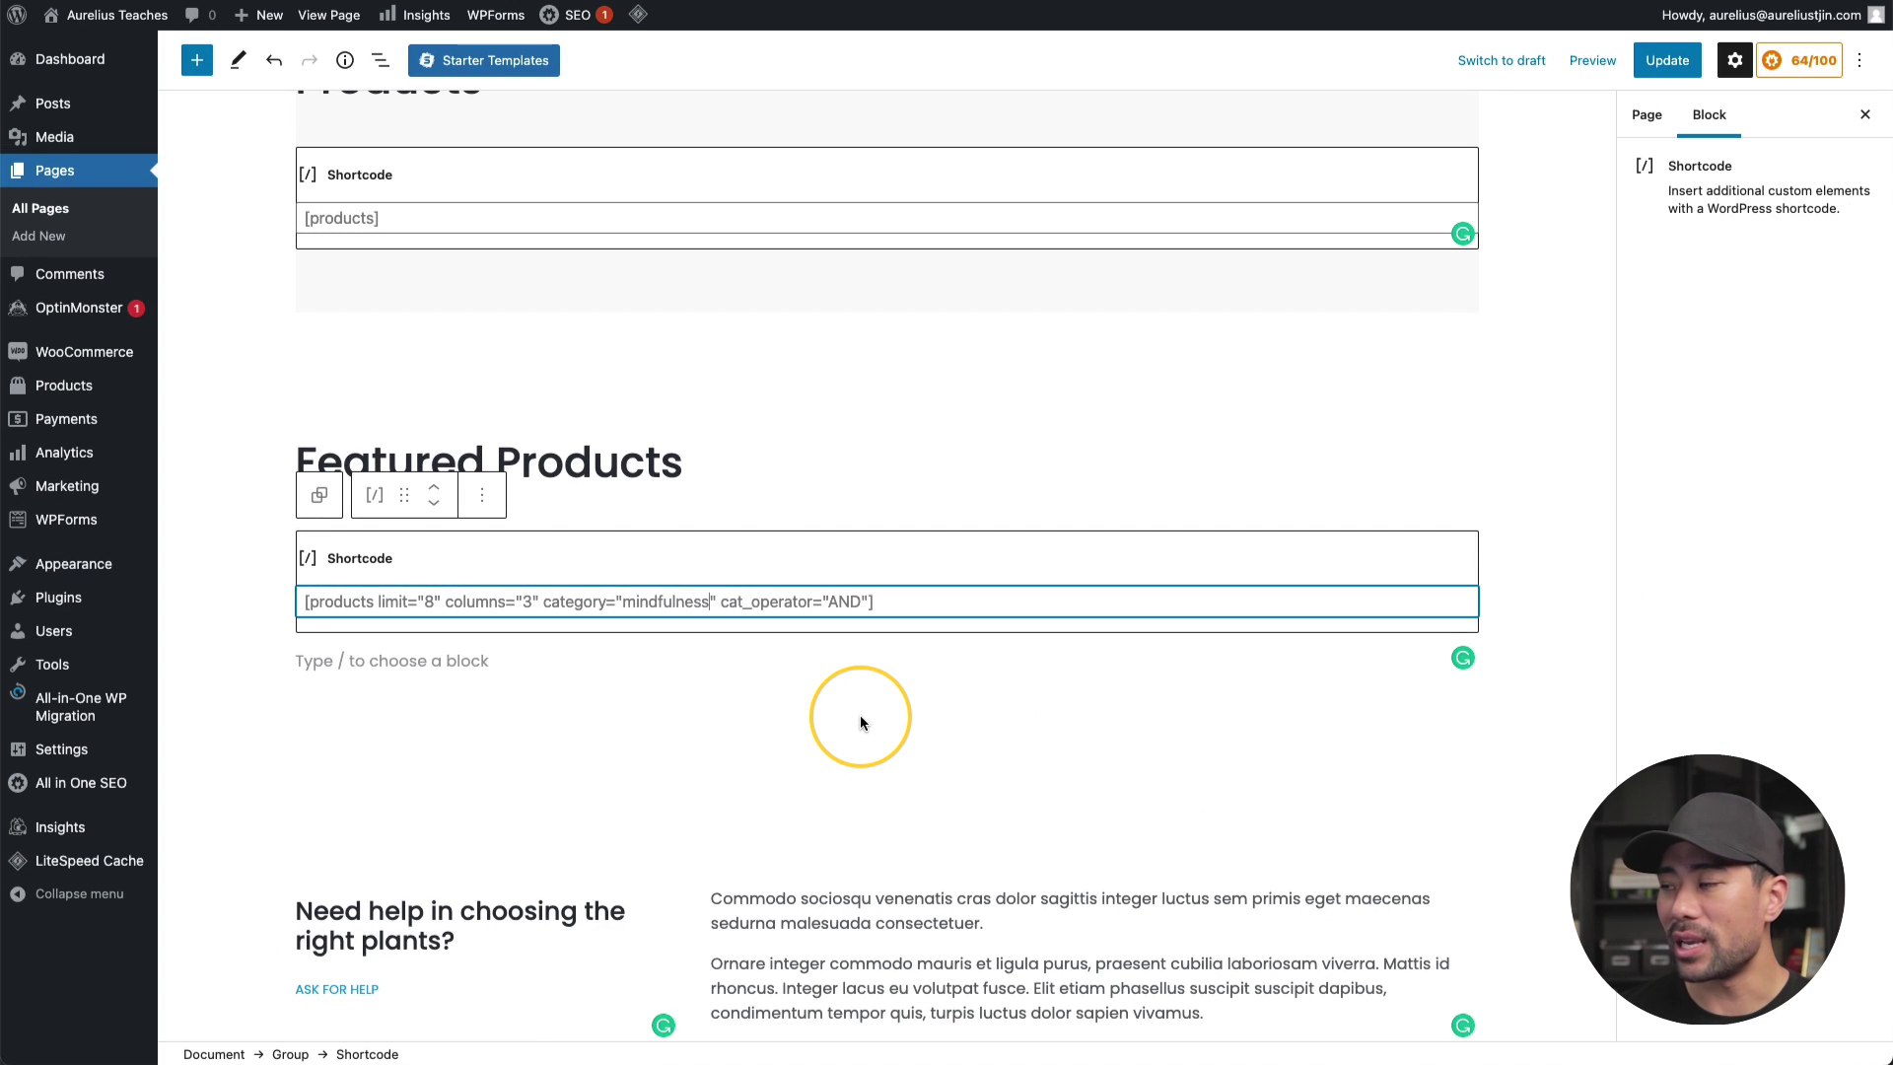
# Update the Store page and preview it in a new tab, checking the Products and Featured Products sections
pyautogui.scroll(4, 861, 723)
pyautogui.click(1666, 63)
pyautogui.click(1592, 61)
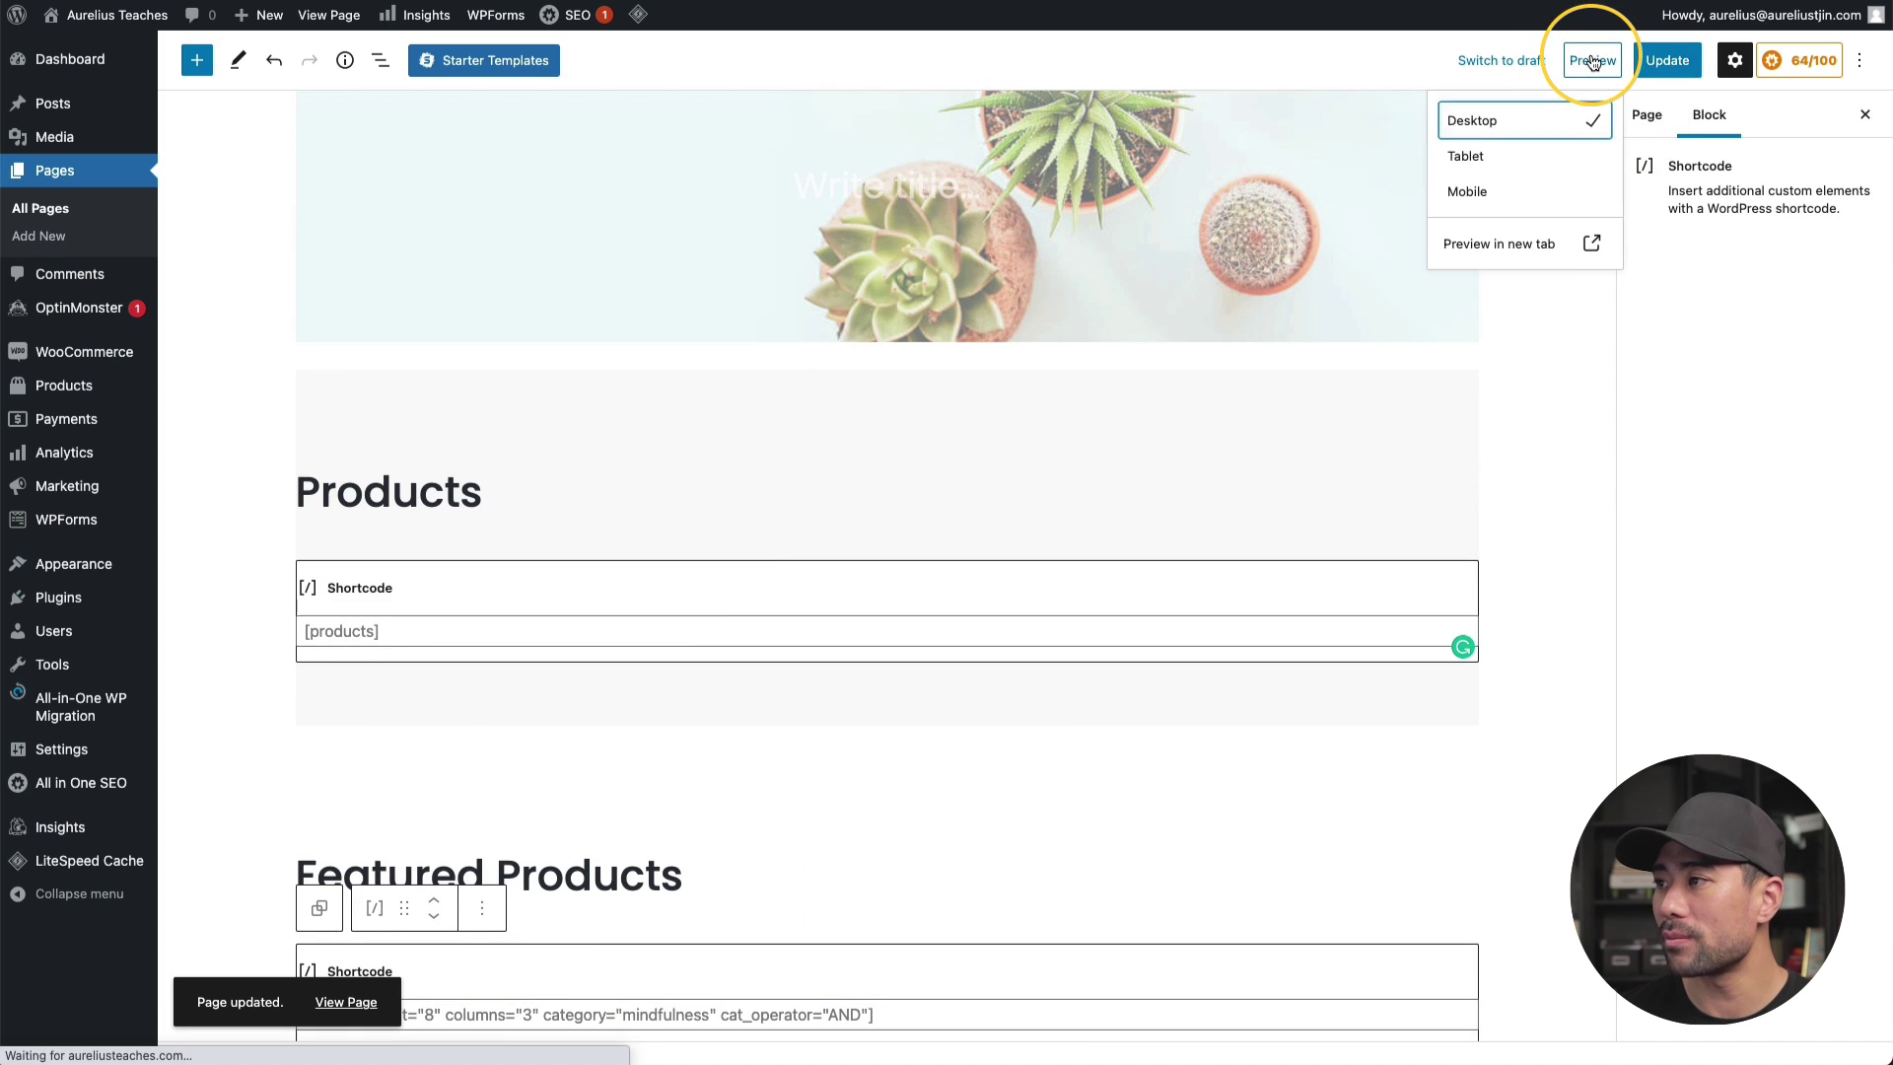
pyautogui.click(1524, 236)
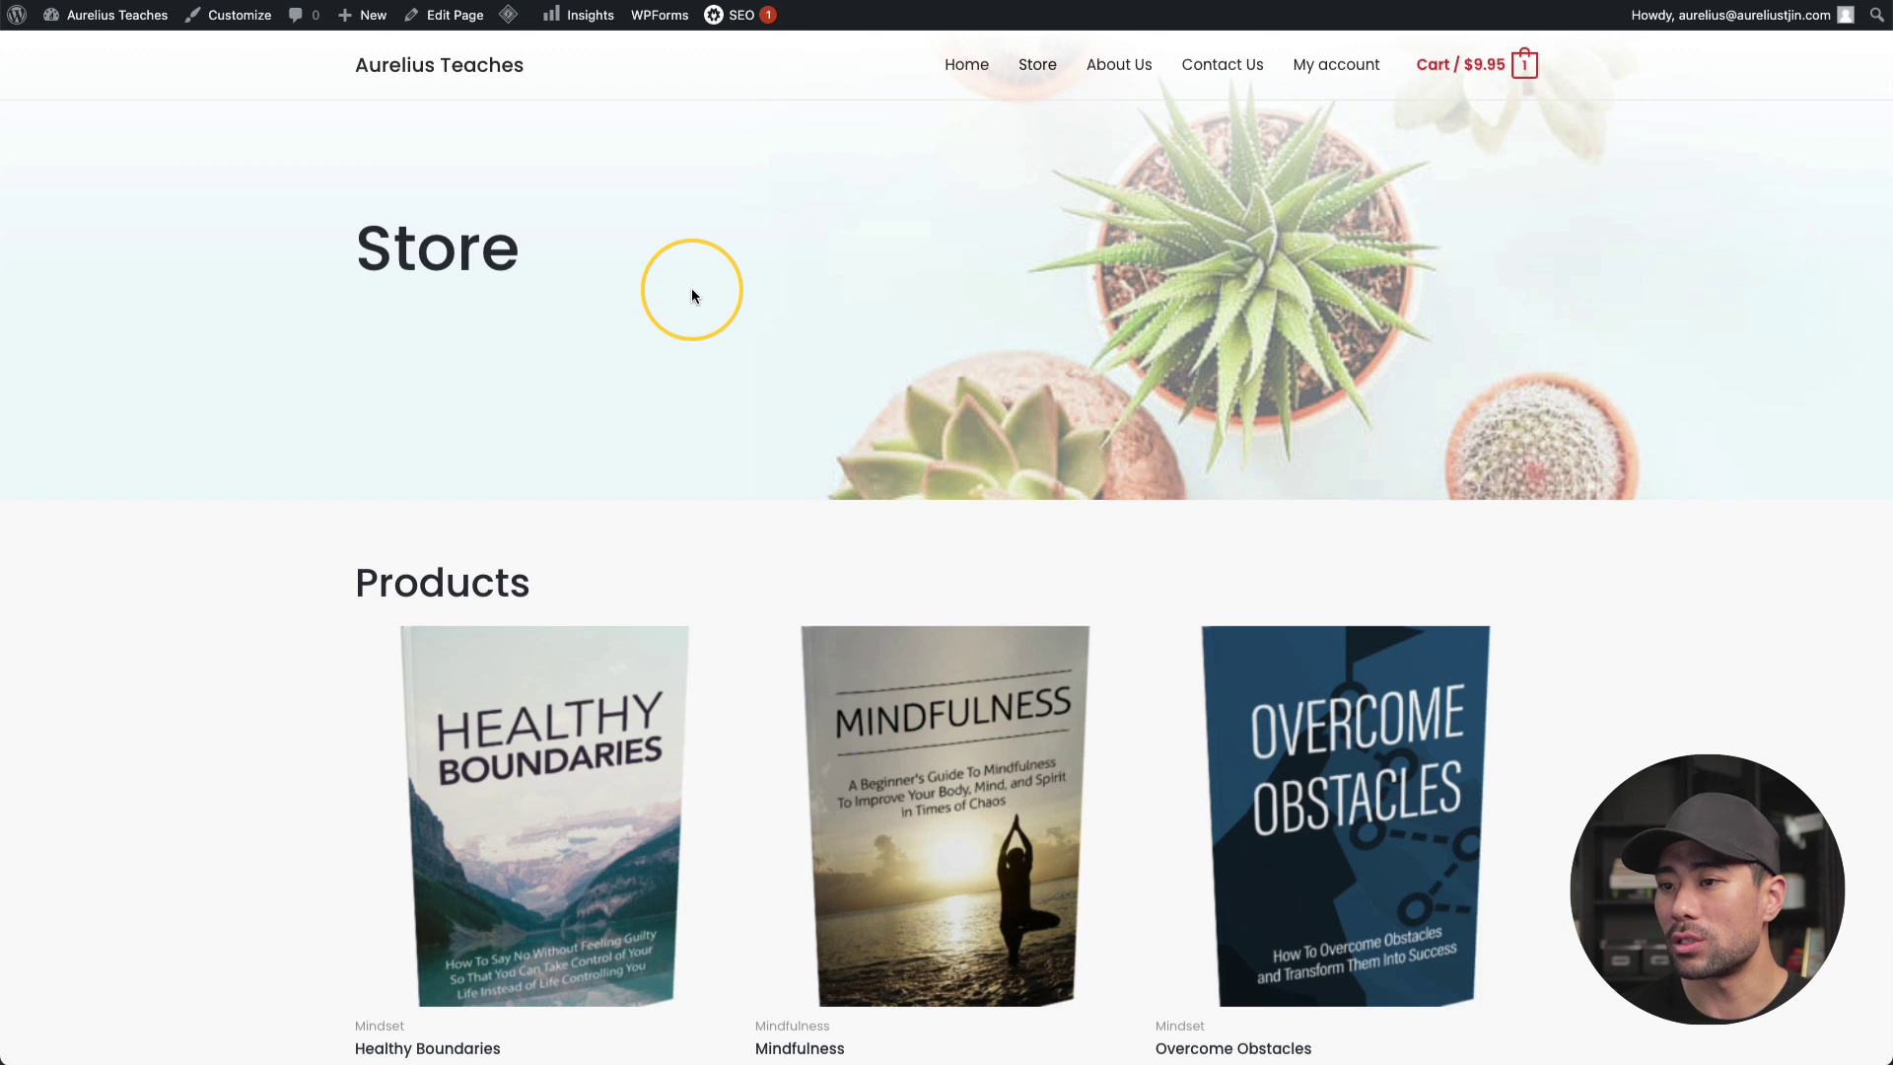
pyautogui.scroll(-6, 691, 293)
pyautogui.scroll(-3, 692, 294)
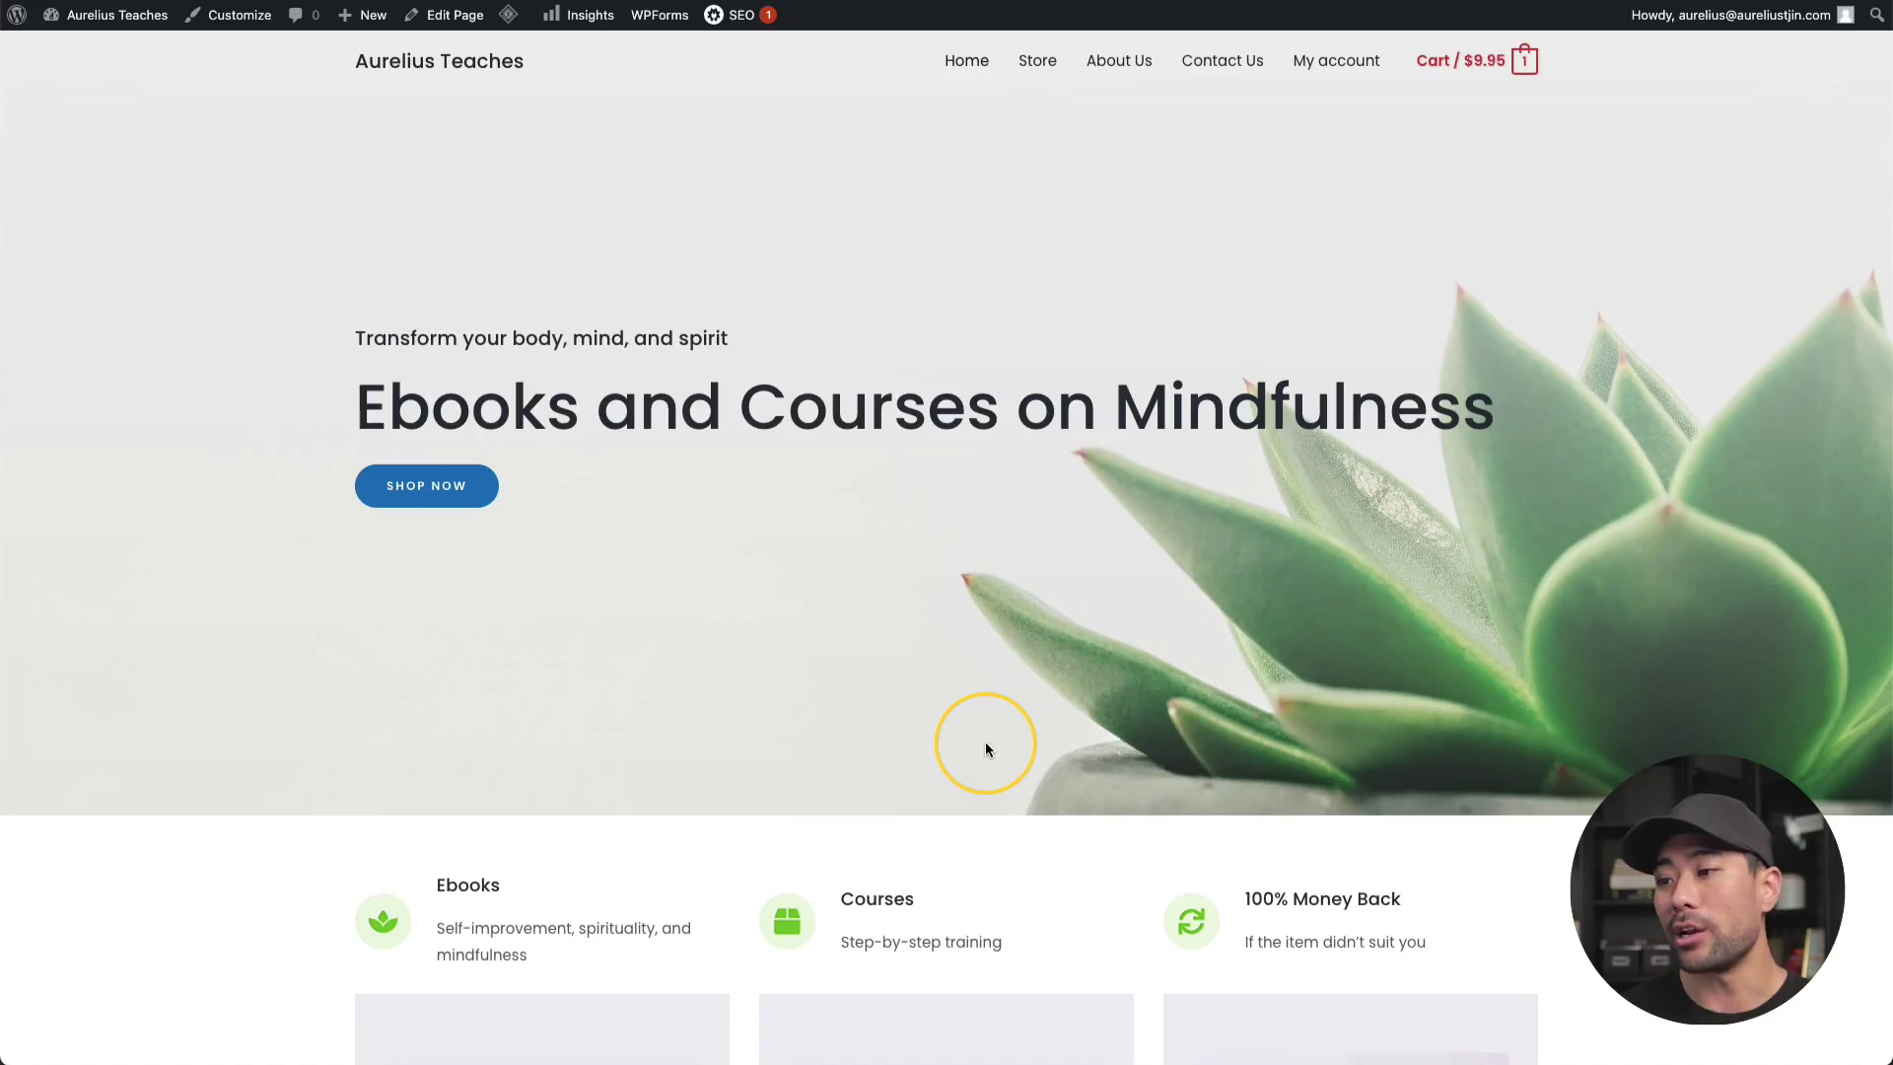
# Review the homepage down to its three plant cards and open the Home front page for editing from the pages list
pyautogui.scroll(-3, 985, 742)
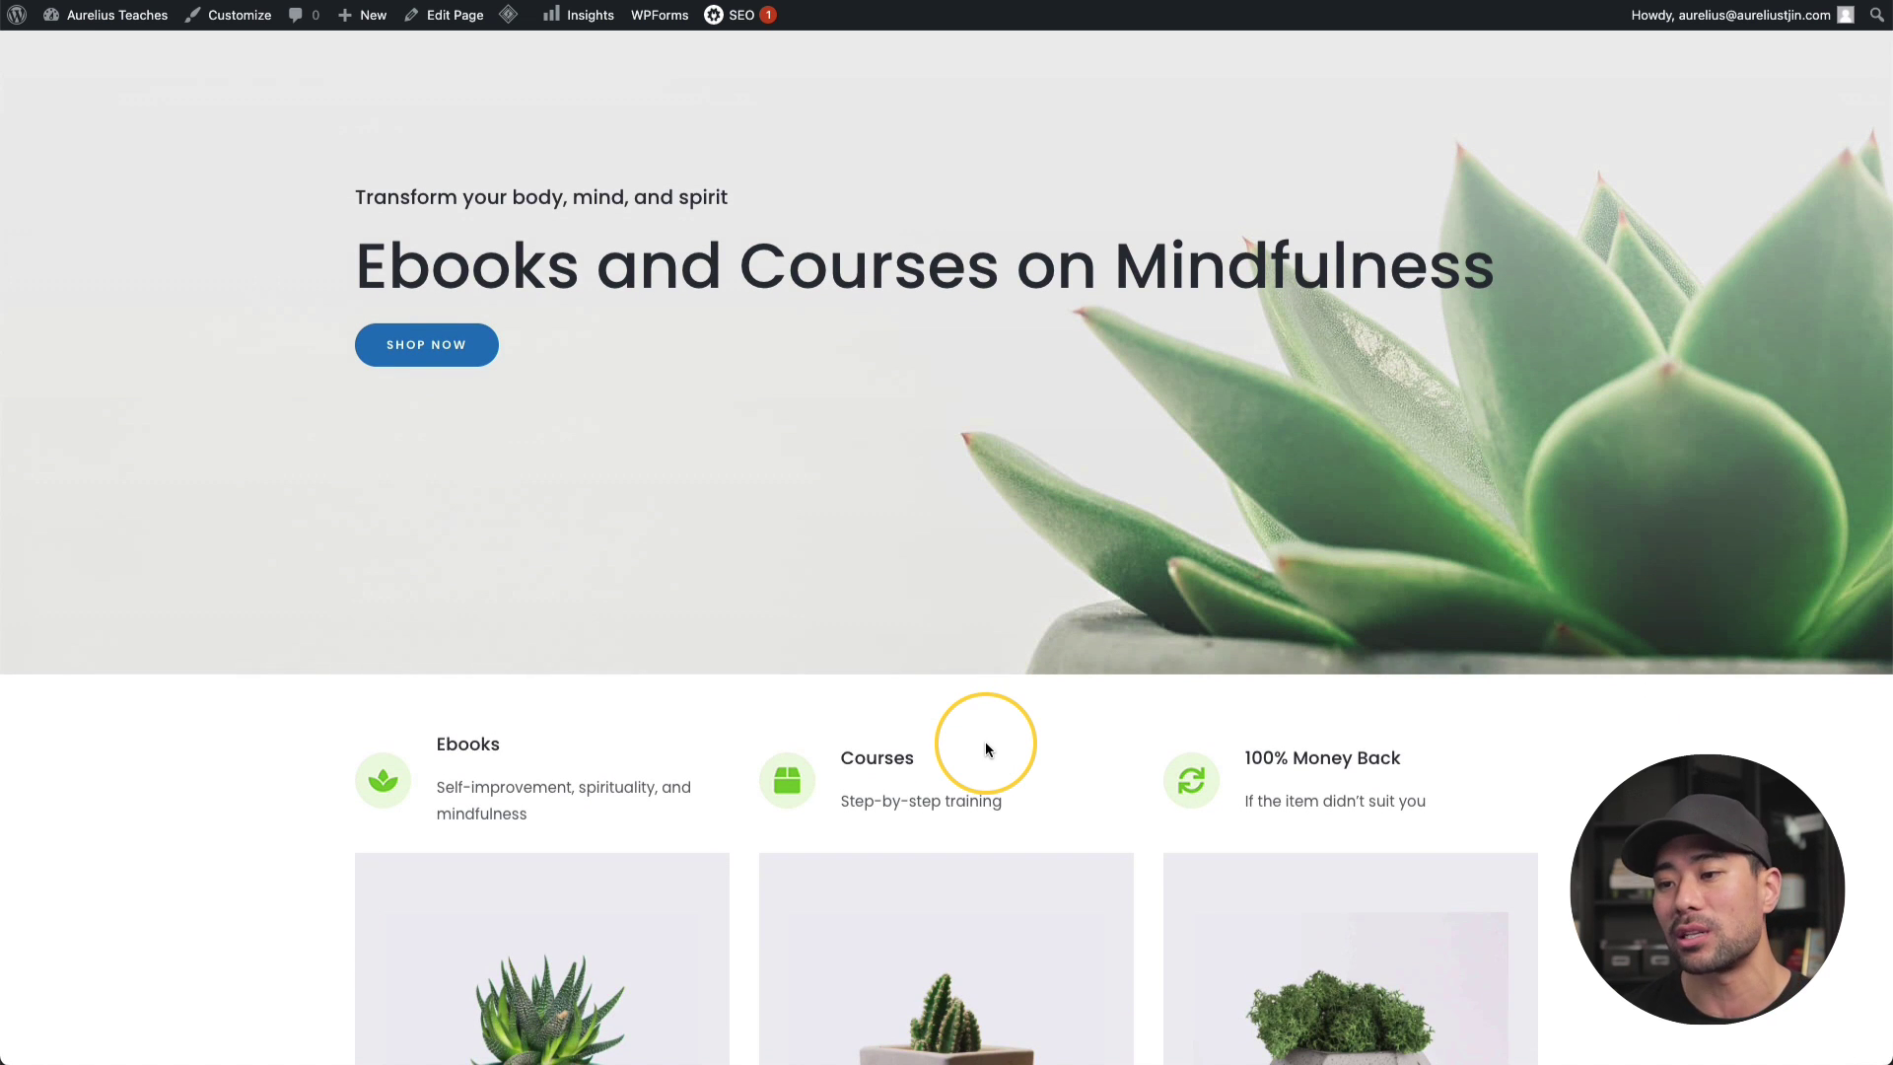
pyautogui.scroll(-5, 985, 750)
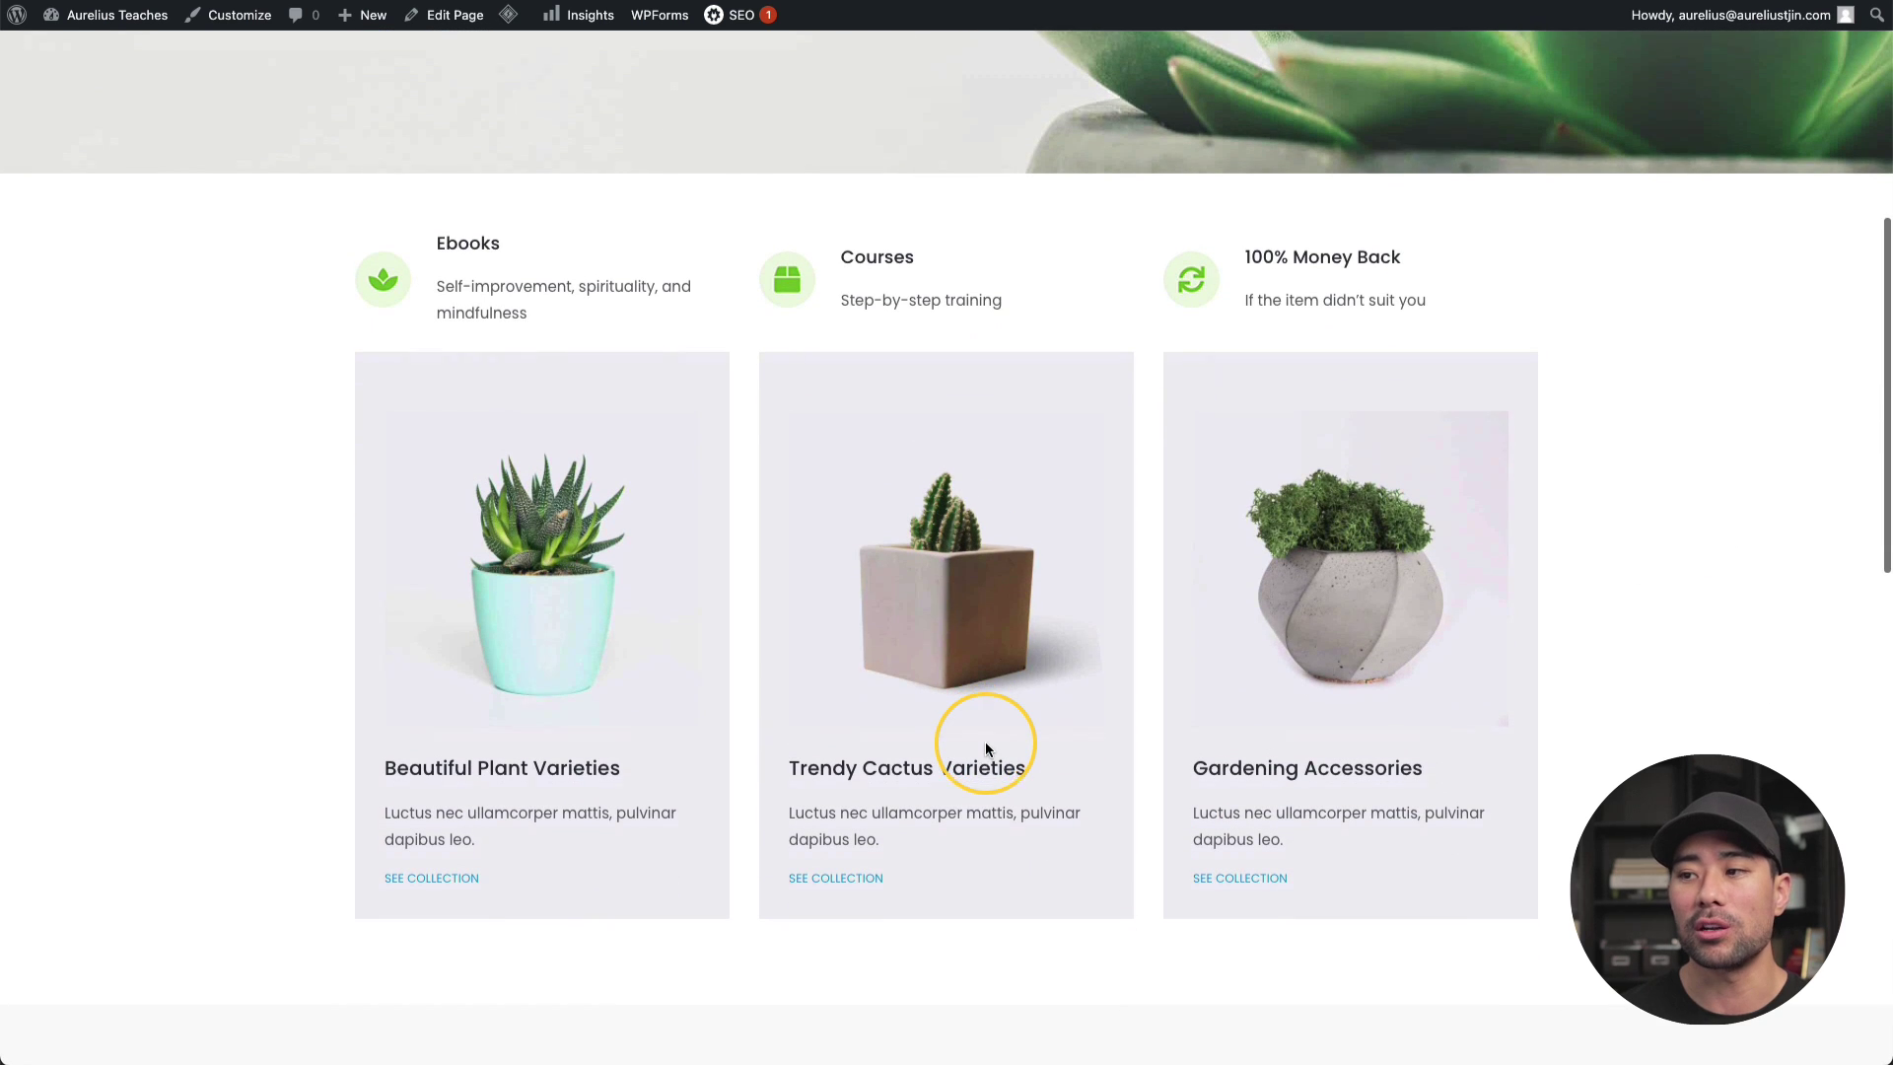
pyautogui.scroll(-1, 986, 750)
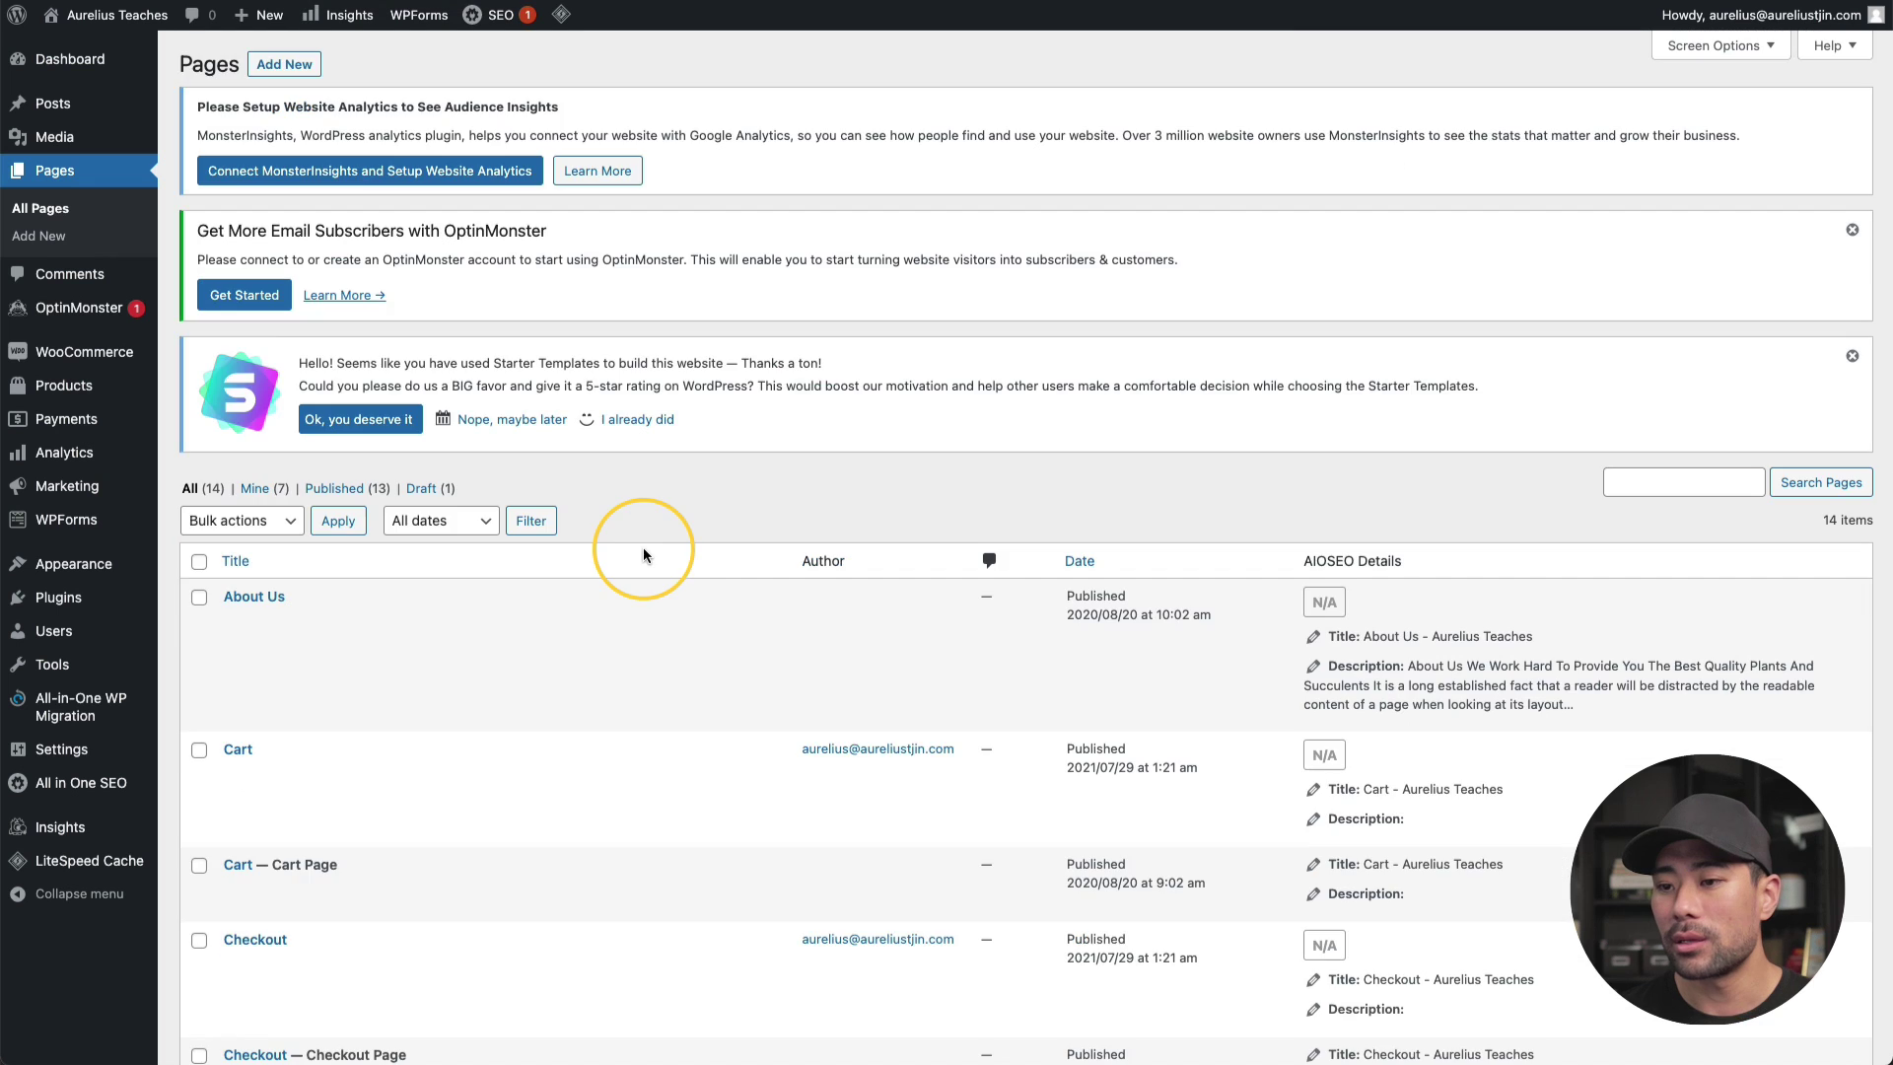
pyautogui.scroll(-10, 643, 547)
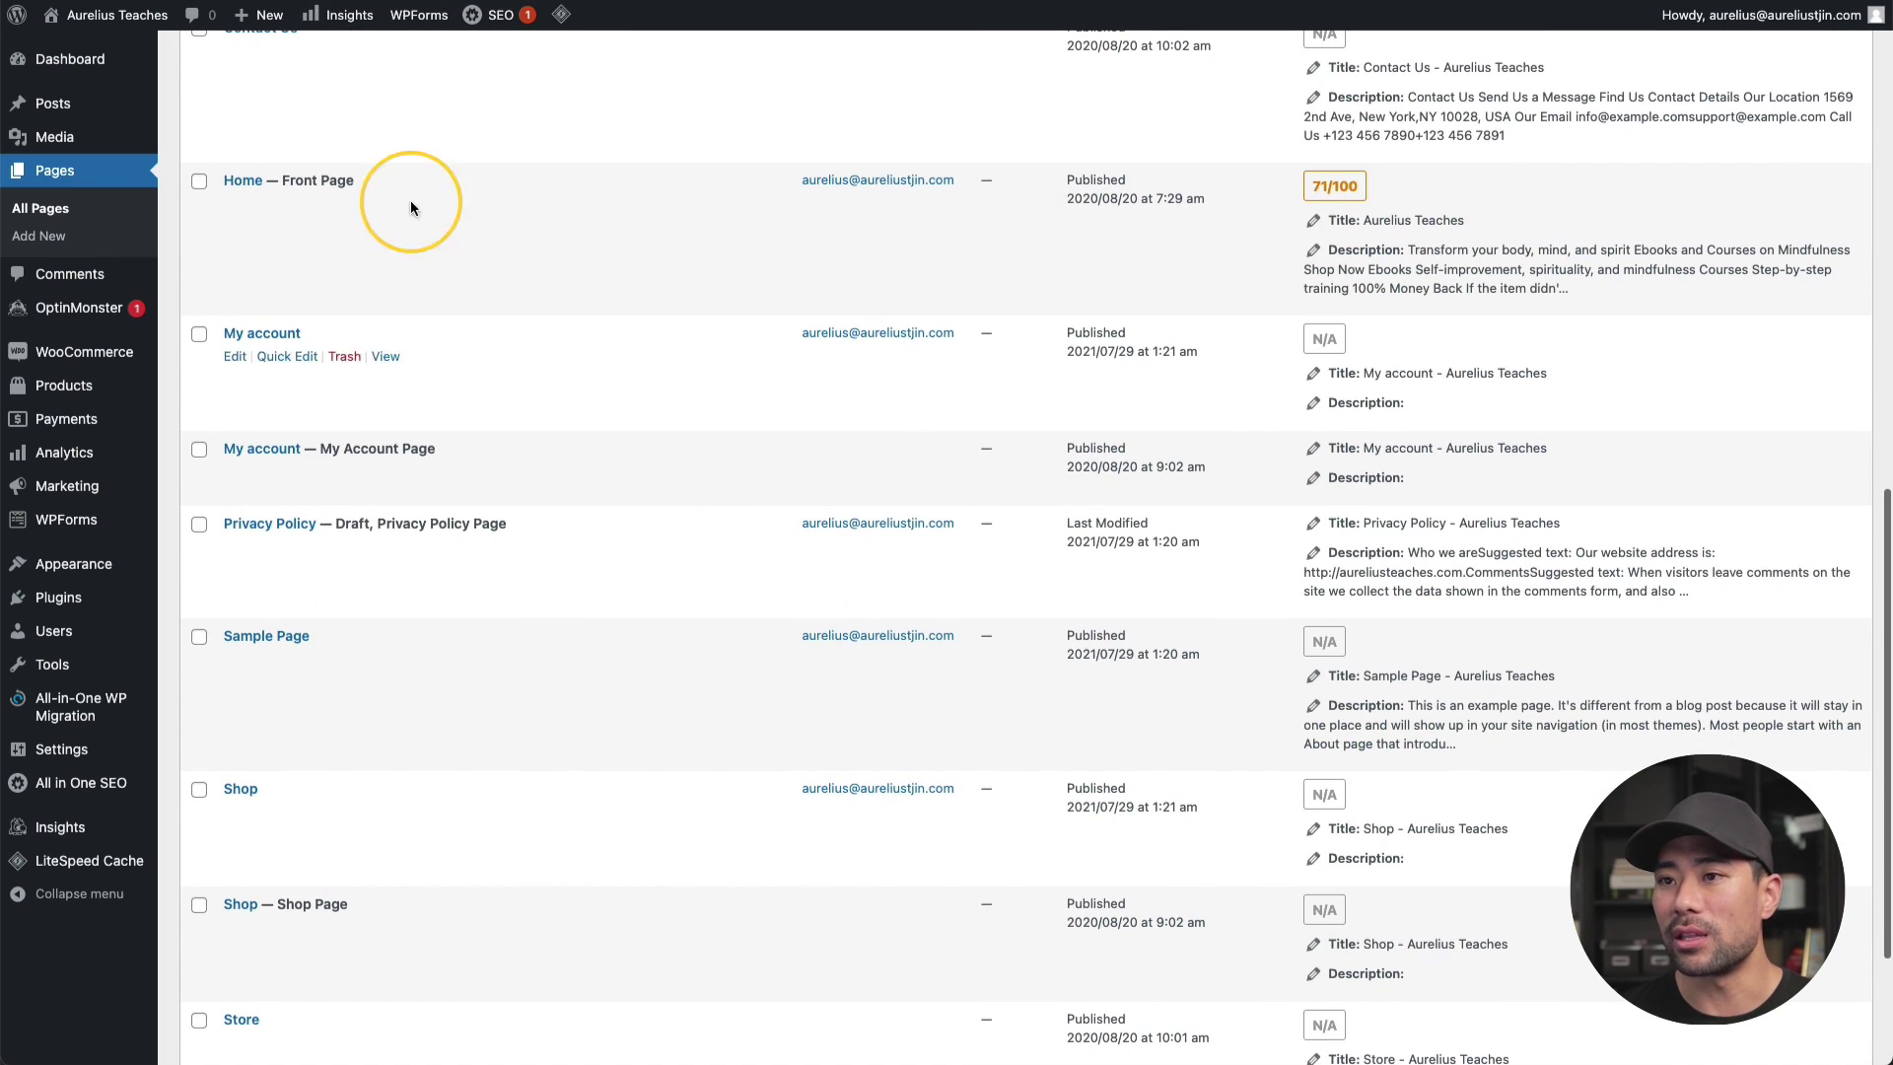
pyautogui.click(236, 205)
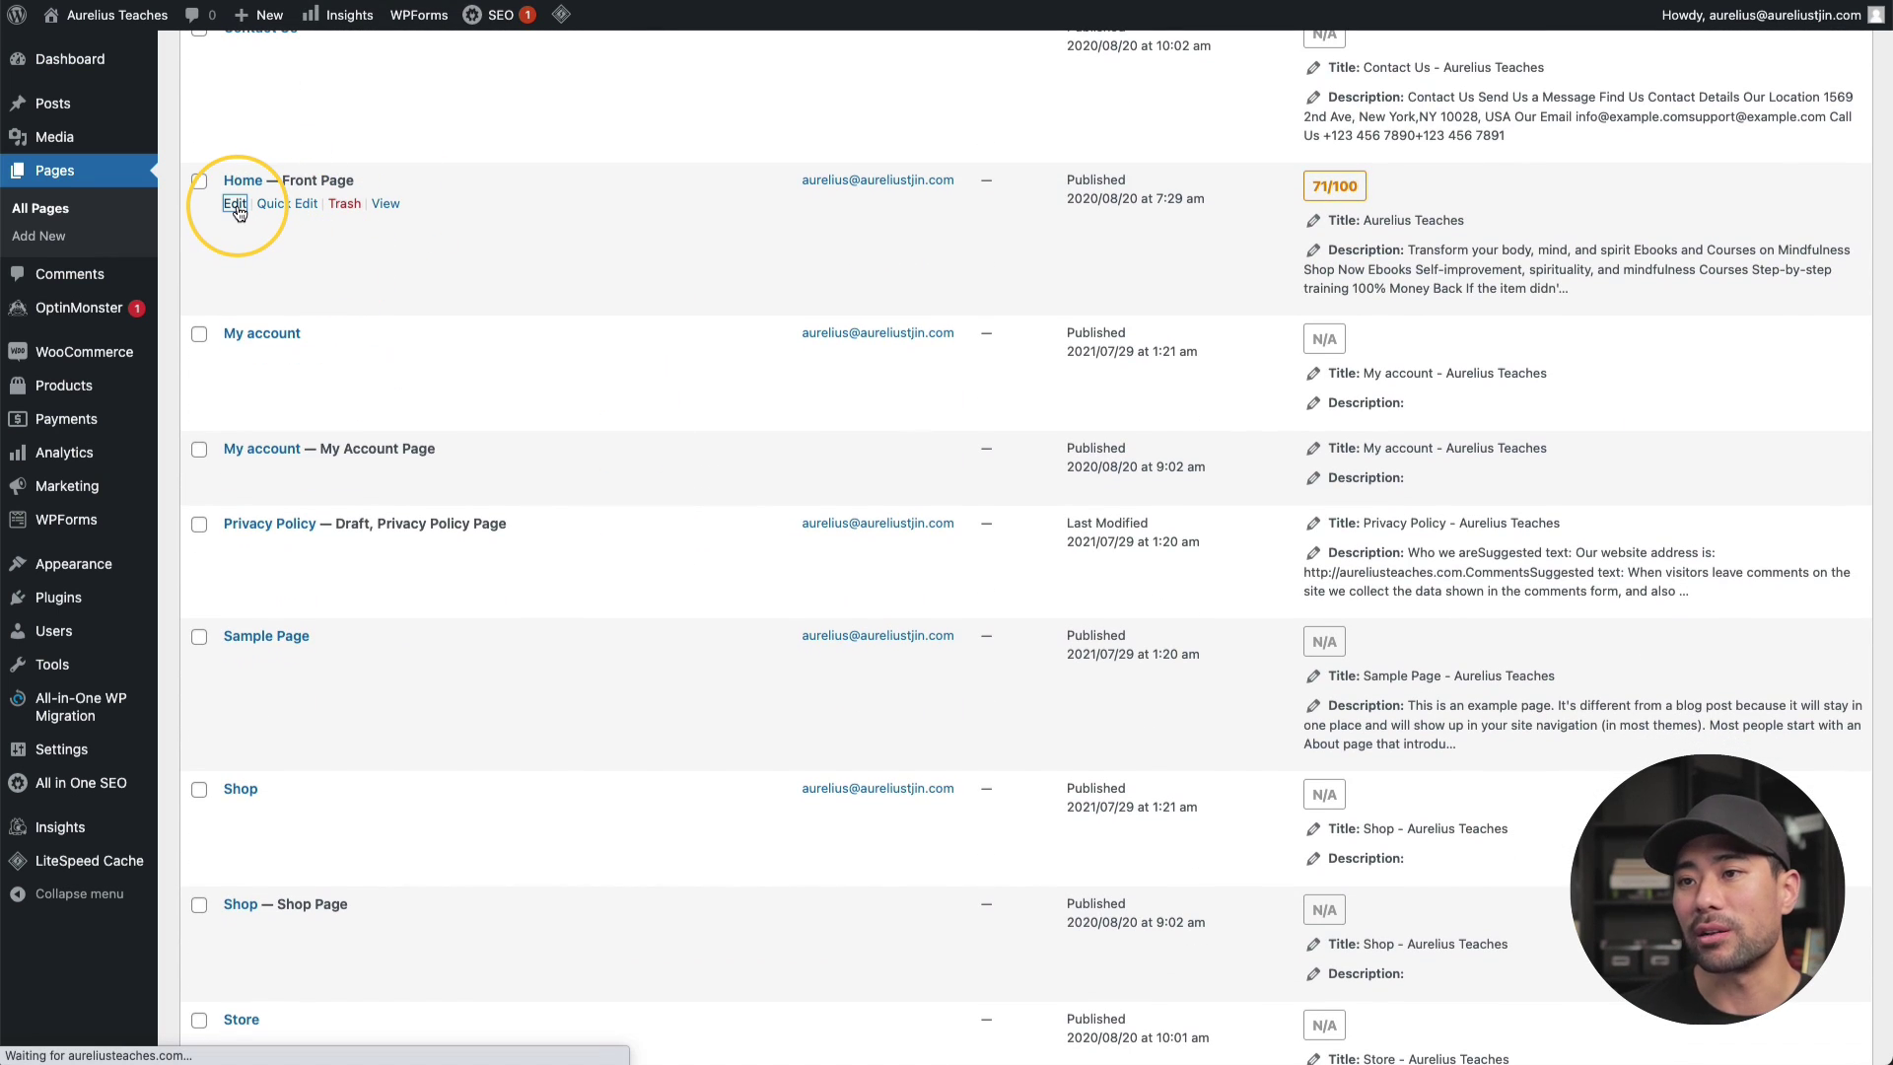
# Change the three plant card headings on the homepage to "Online Courses", "Ebooks" and "Free Articles"
pyautogui.scroll(-10, 1447, 580)
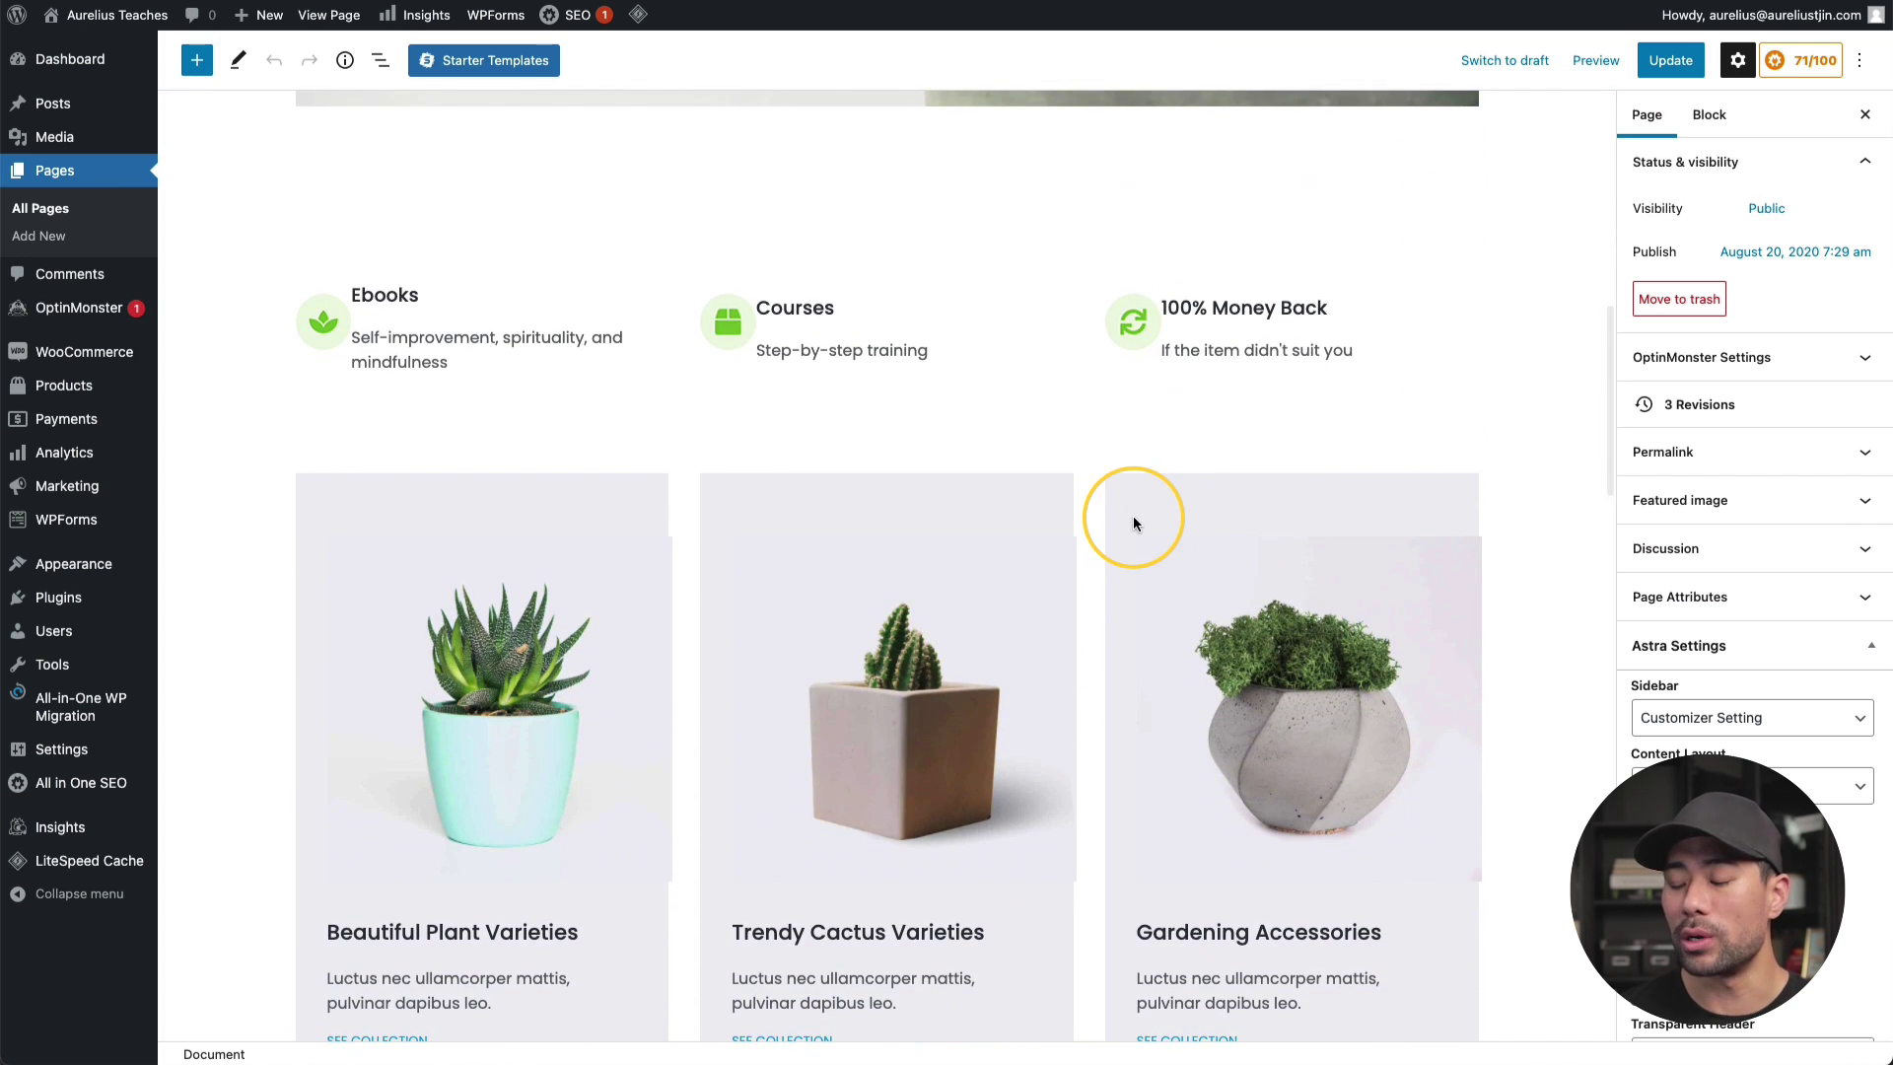
pyautogui.scroll(-1, 1134, 515)
pyautogui.click(314, 261)
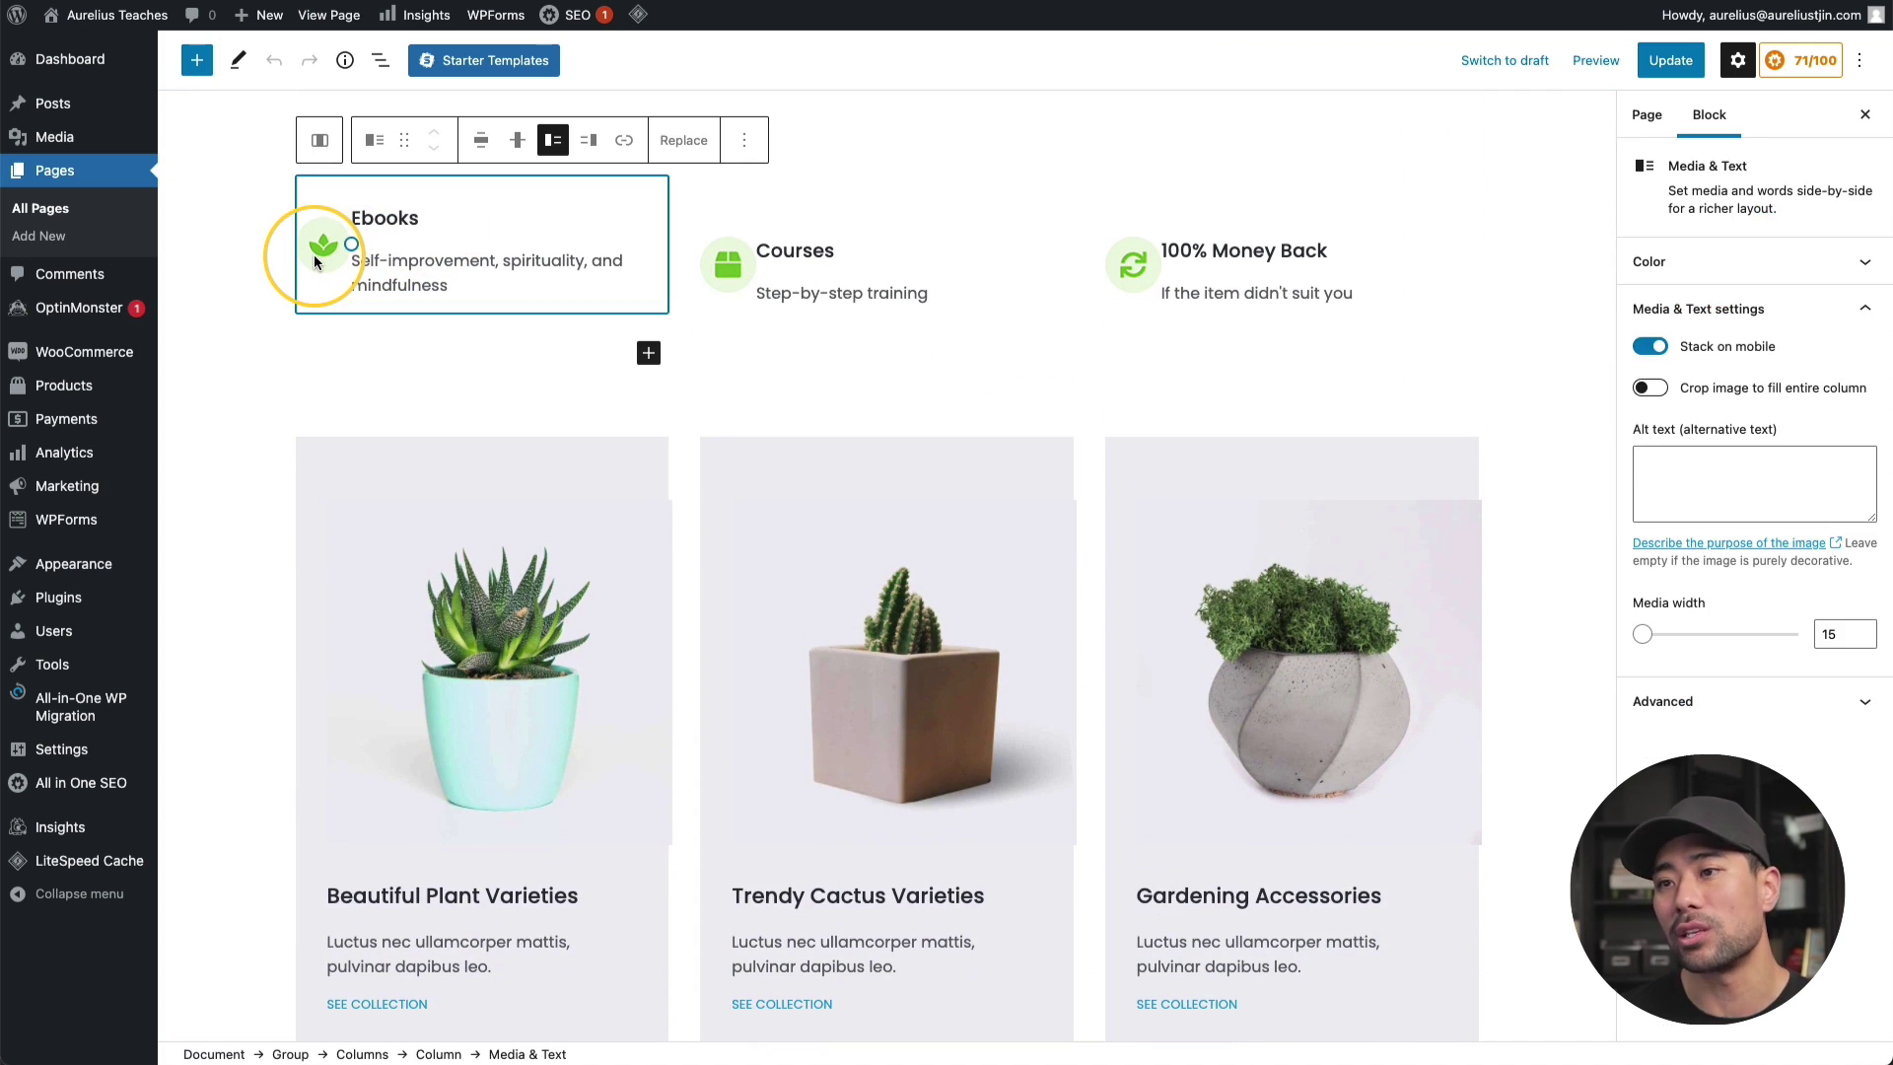
pyautogui.scroll(-2, 782, 605)
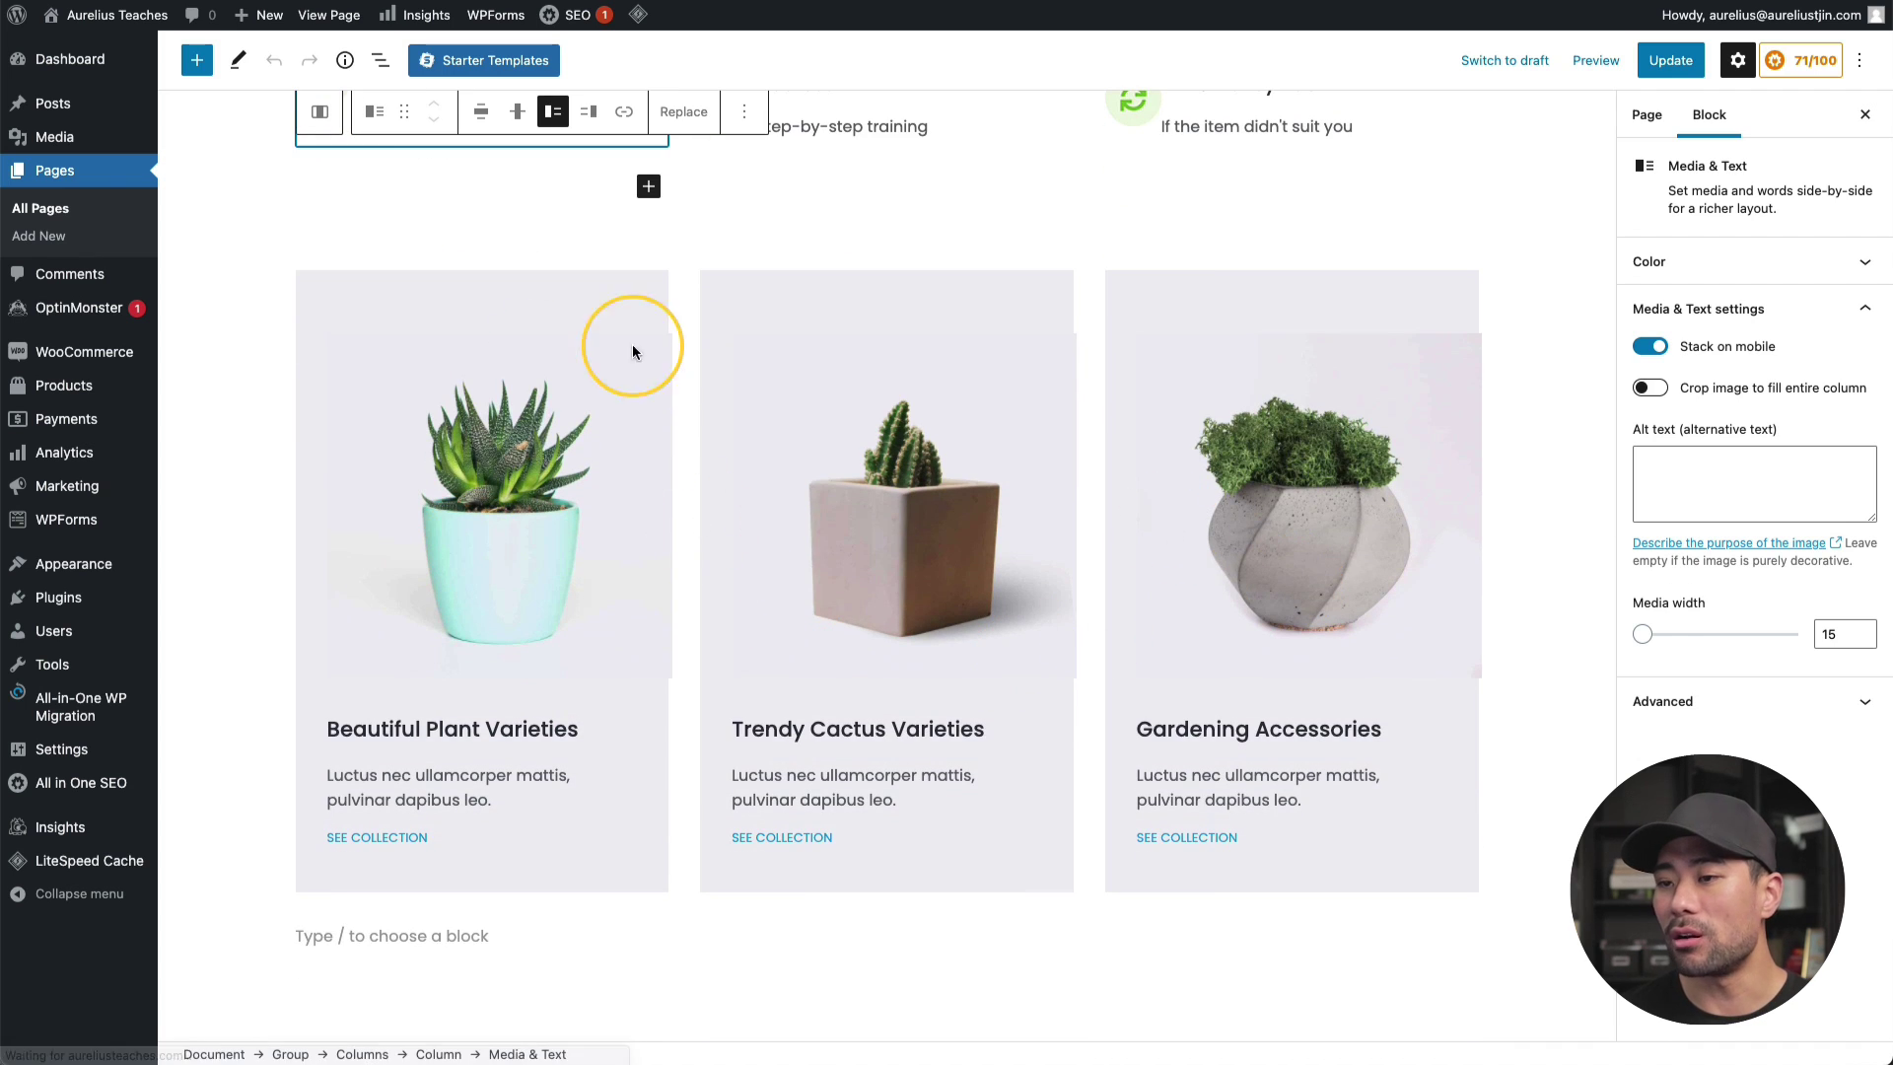
pyautogui.click(493, 486)
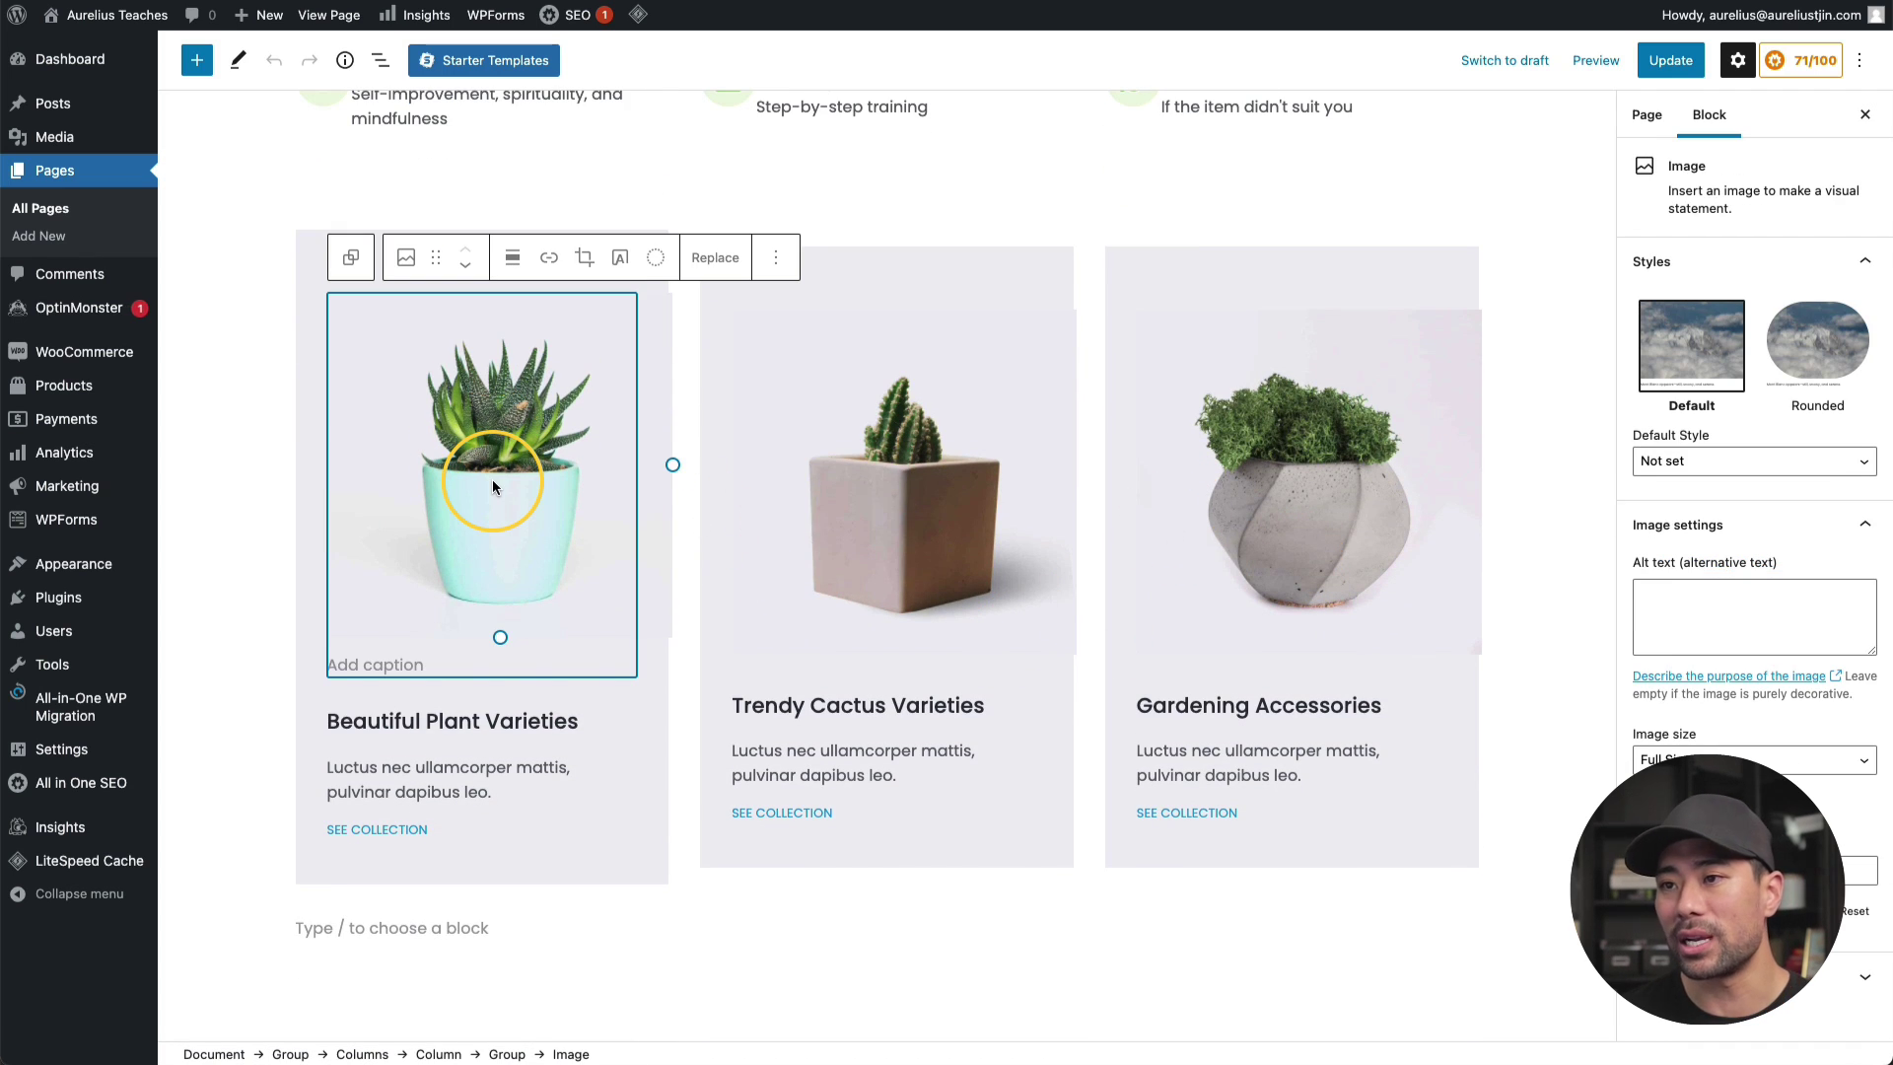
pyautogui.click(452, 717)
pyautogui.tripleClick(475, 692)
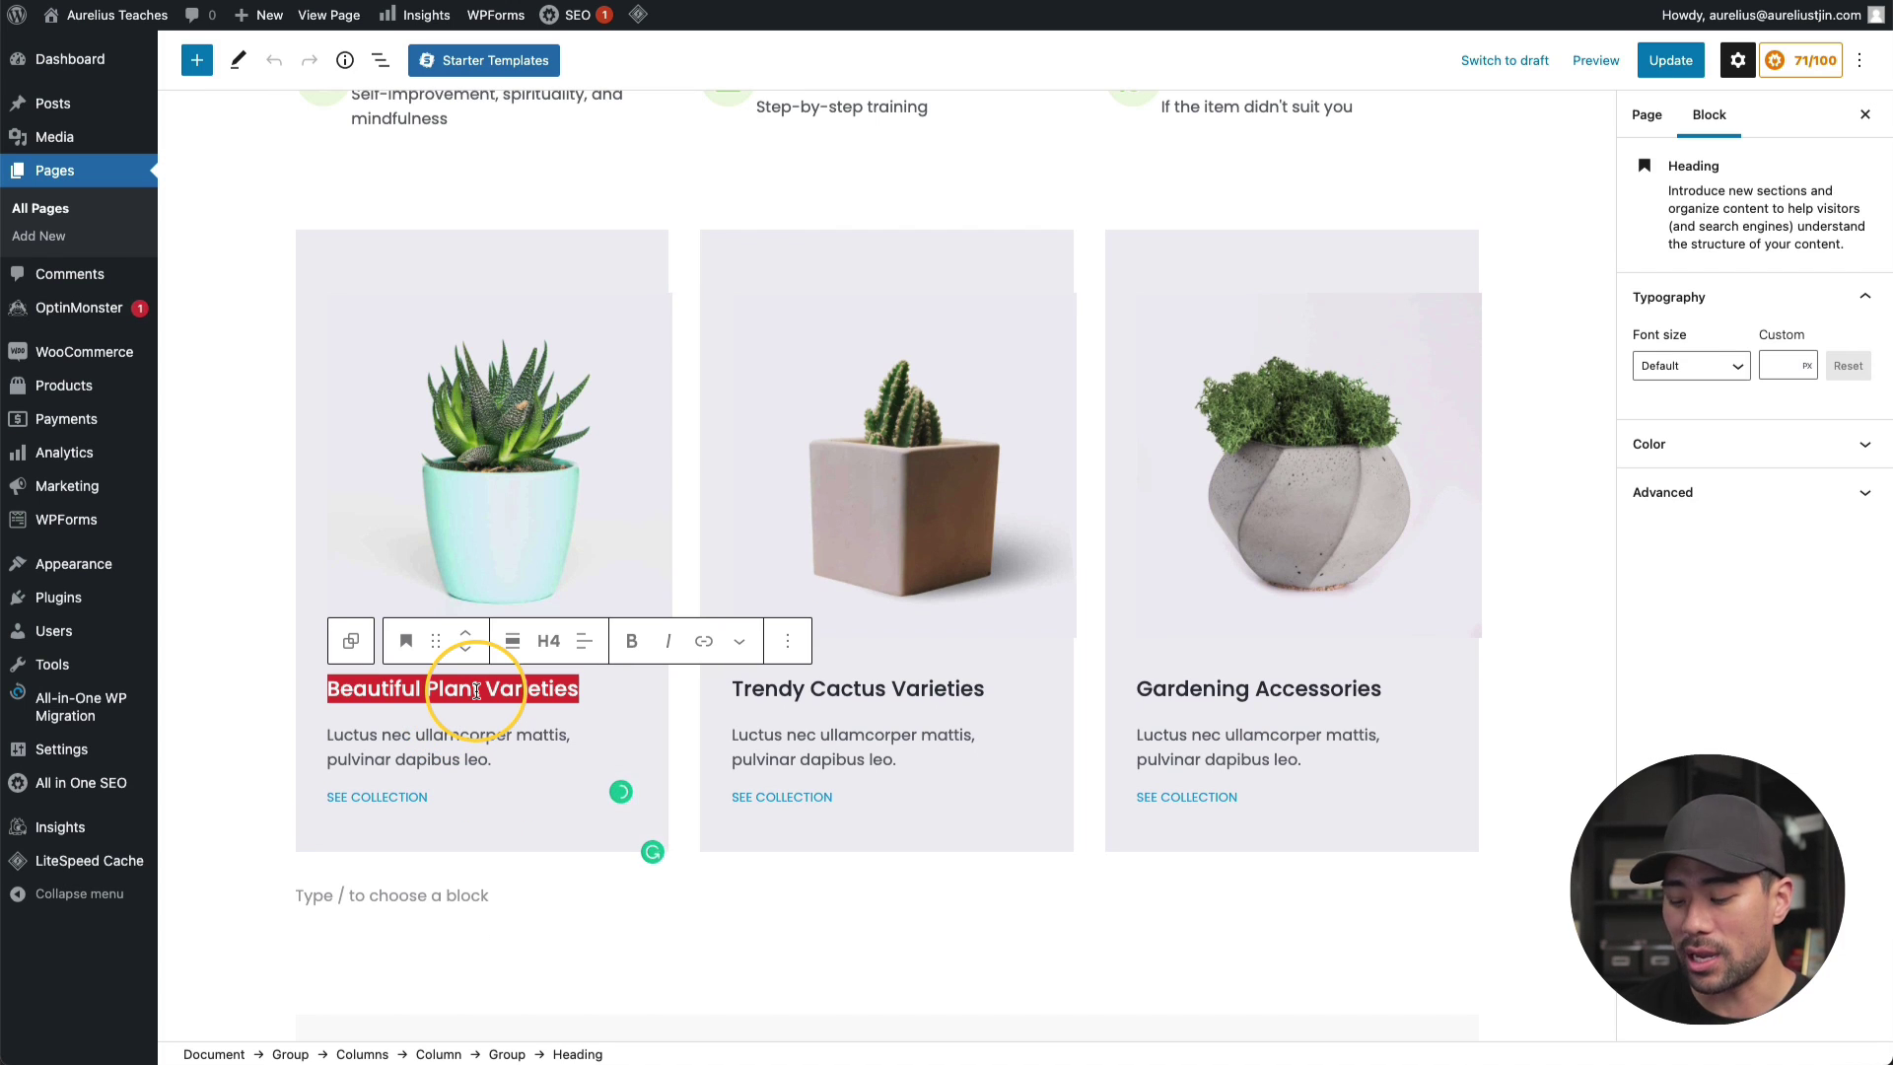
pyautogui.write('Online Courses')
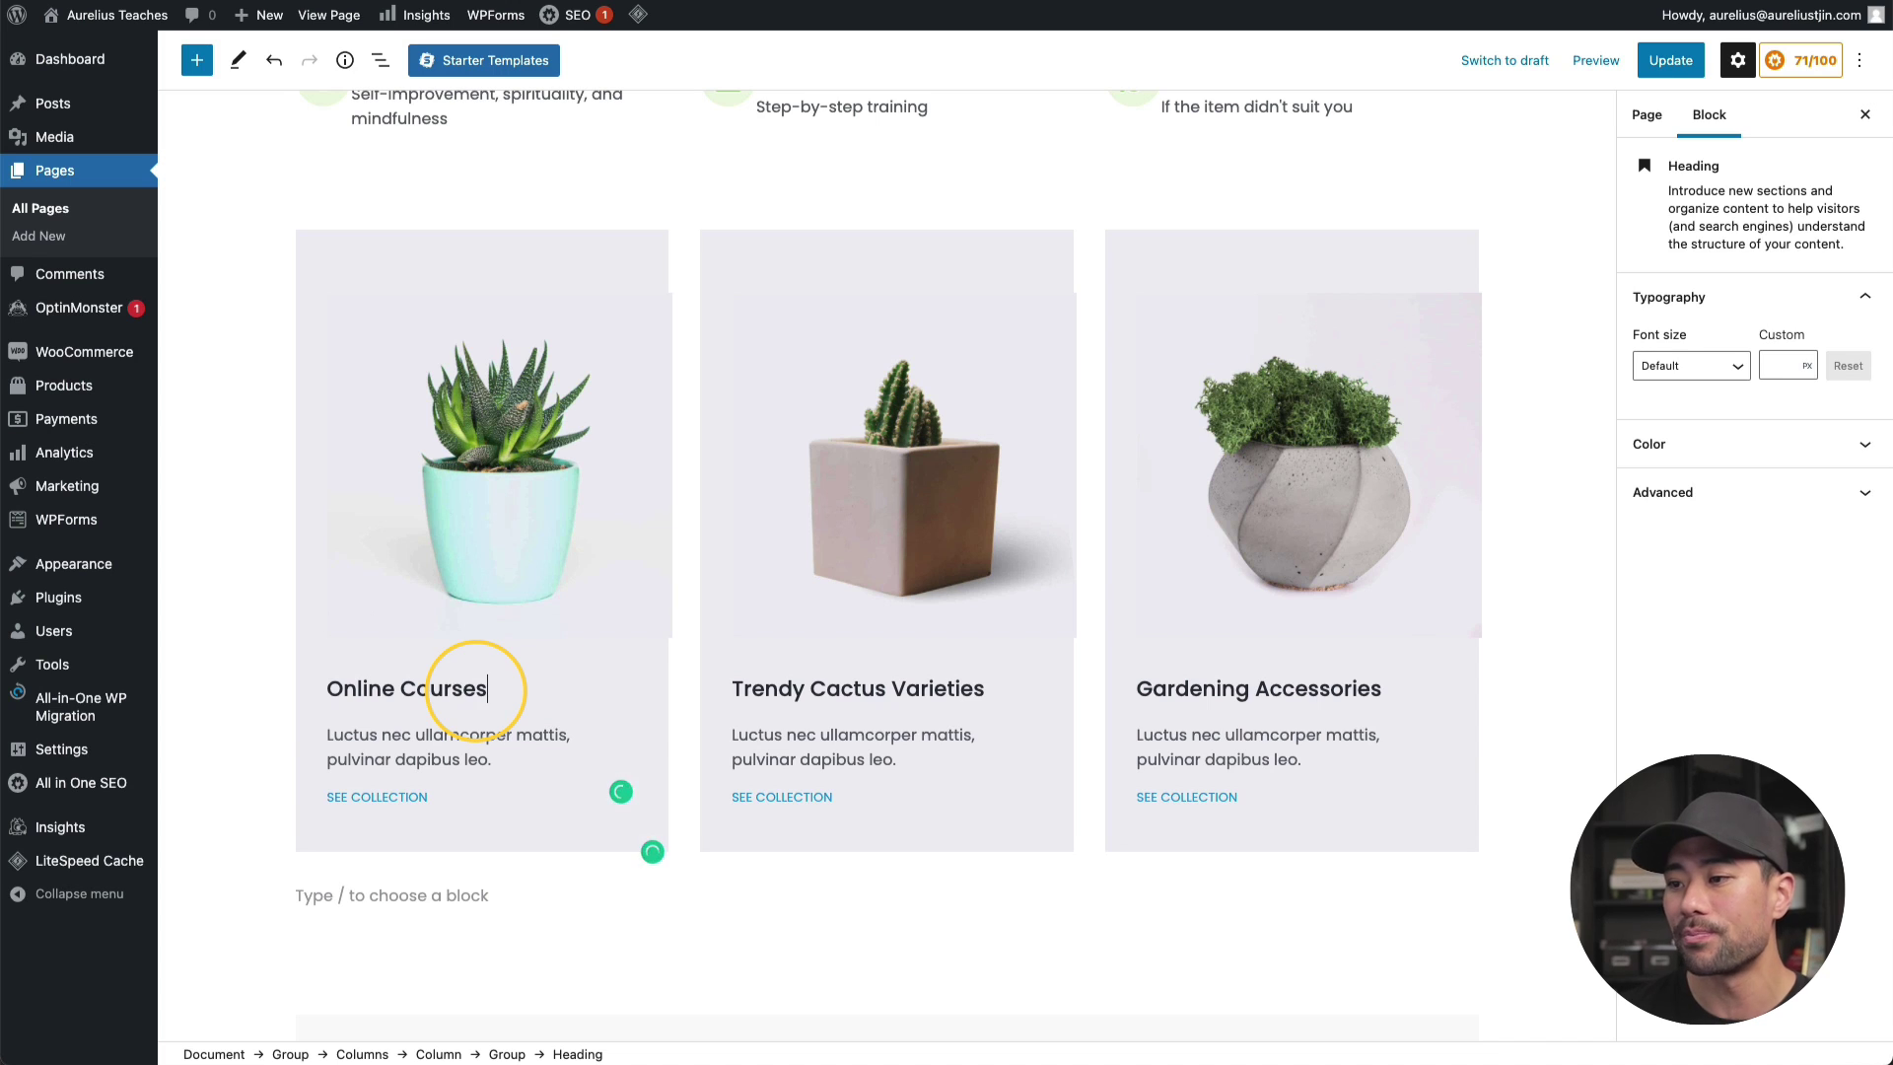
pyautogui.tripleClick(817, 701)
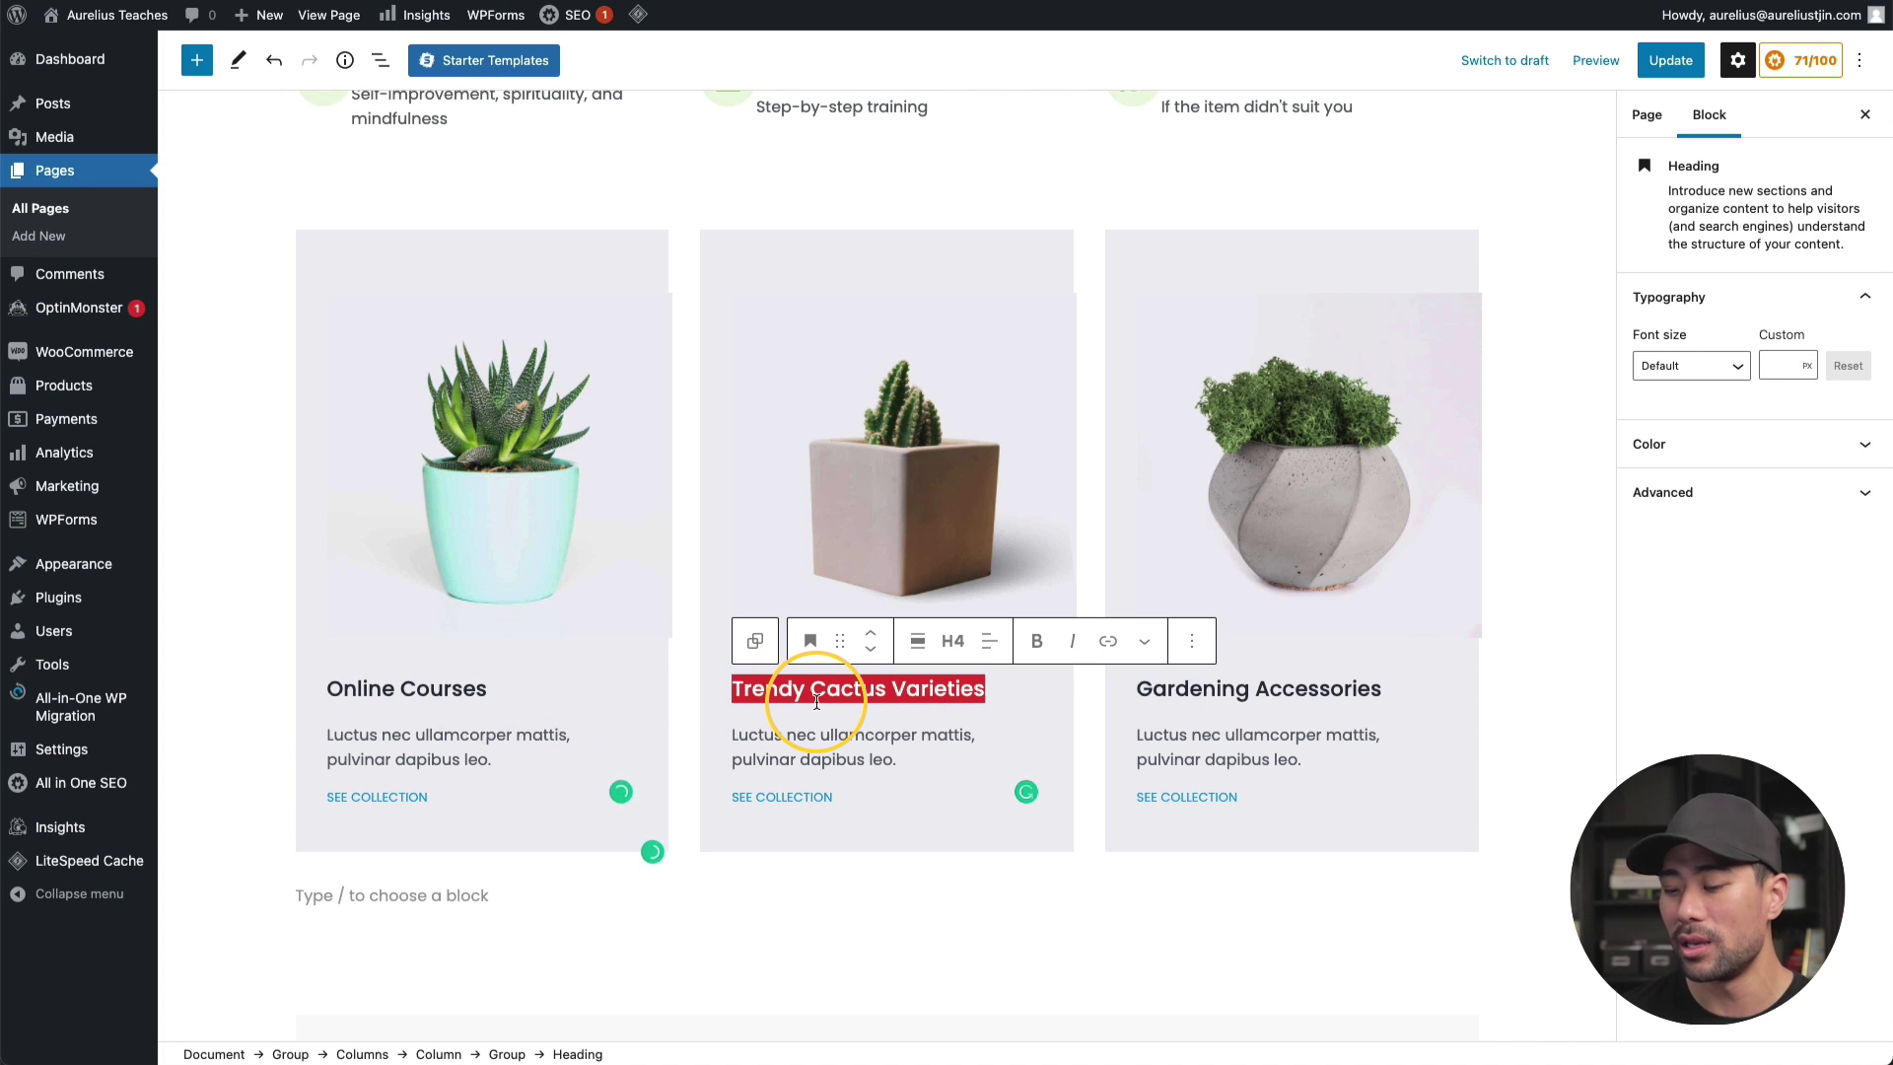
pyautogui.write('Ebooks')
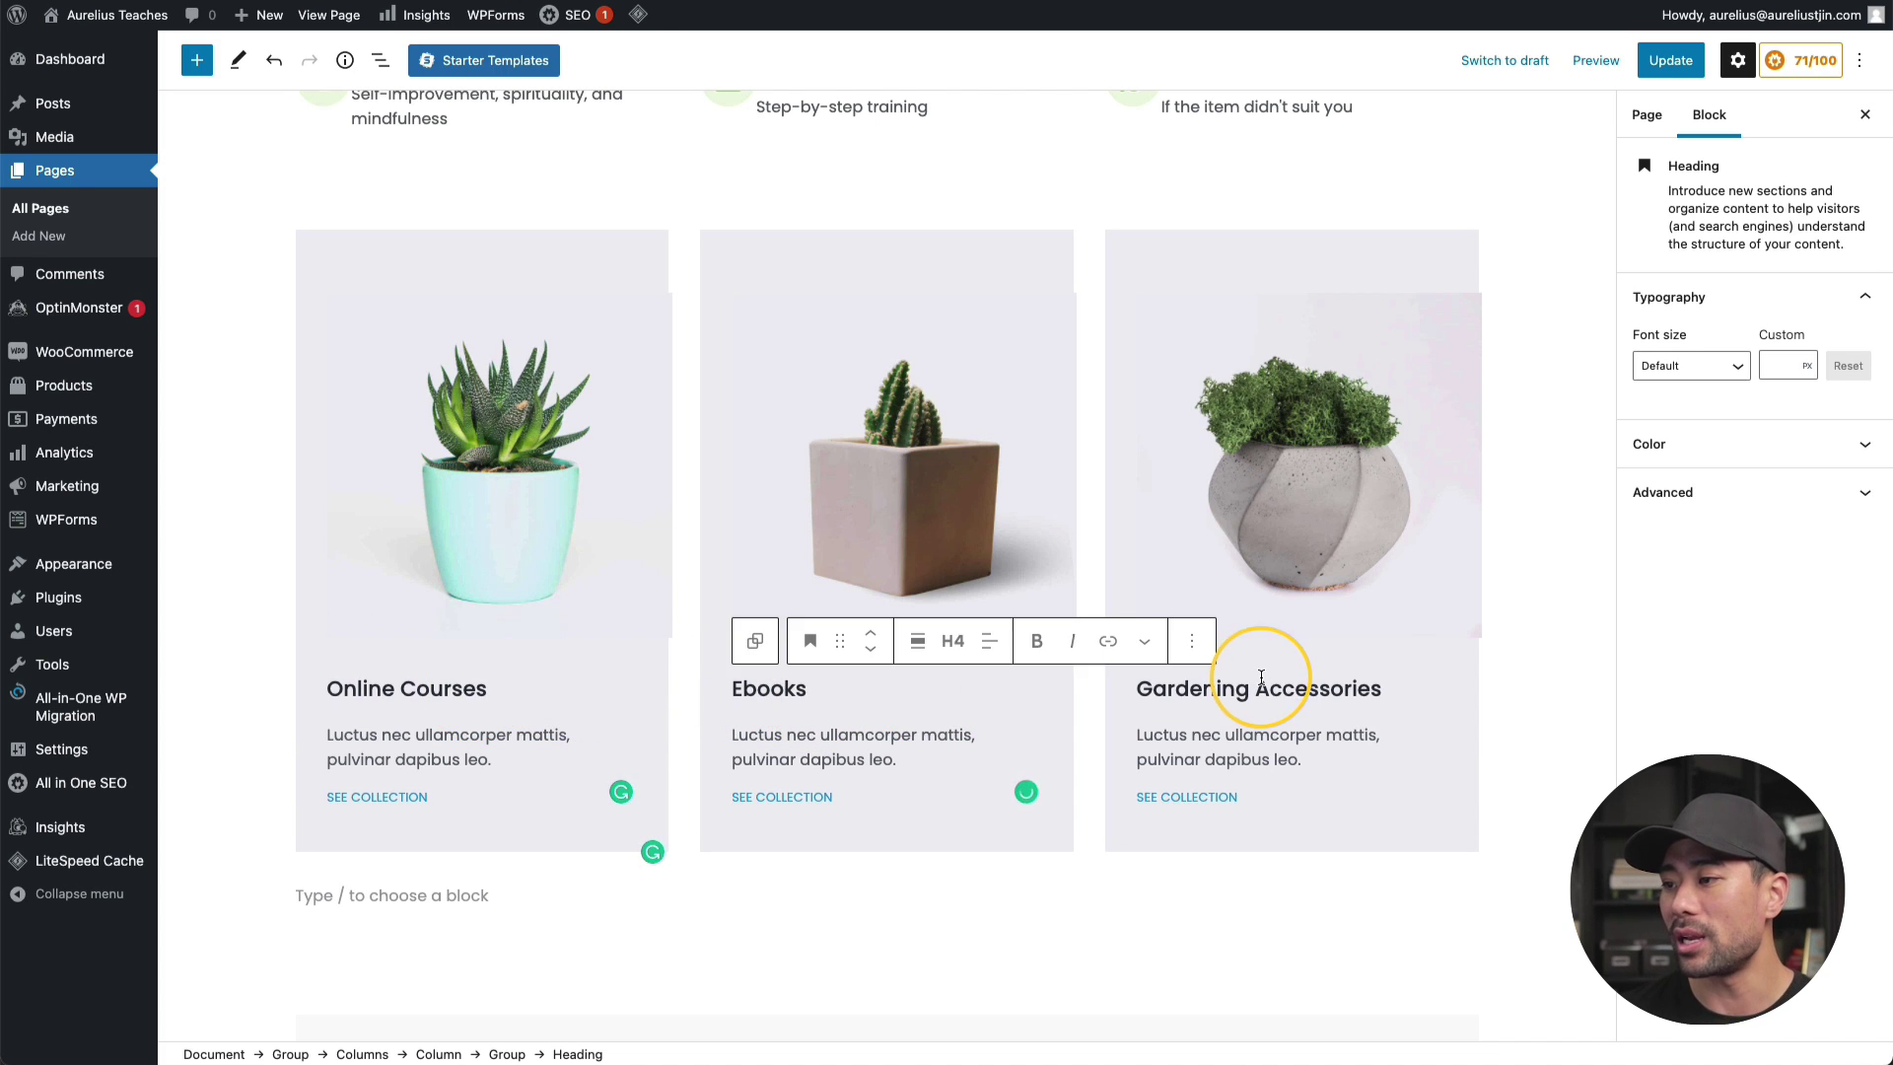
pyautogui.tripleClick(1280, 692)
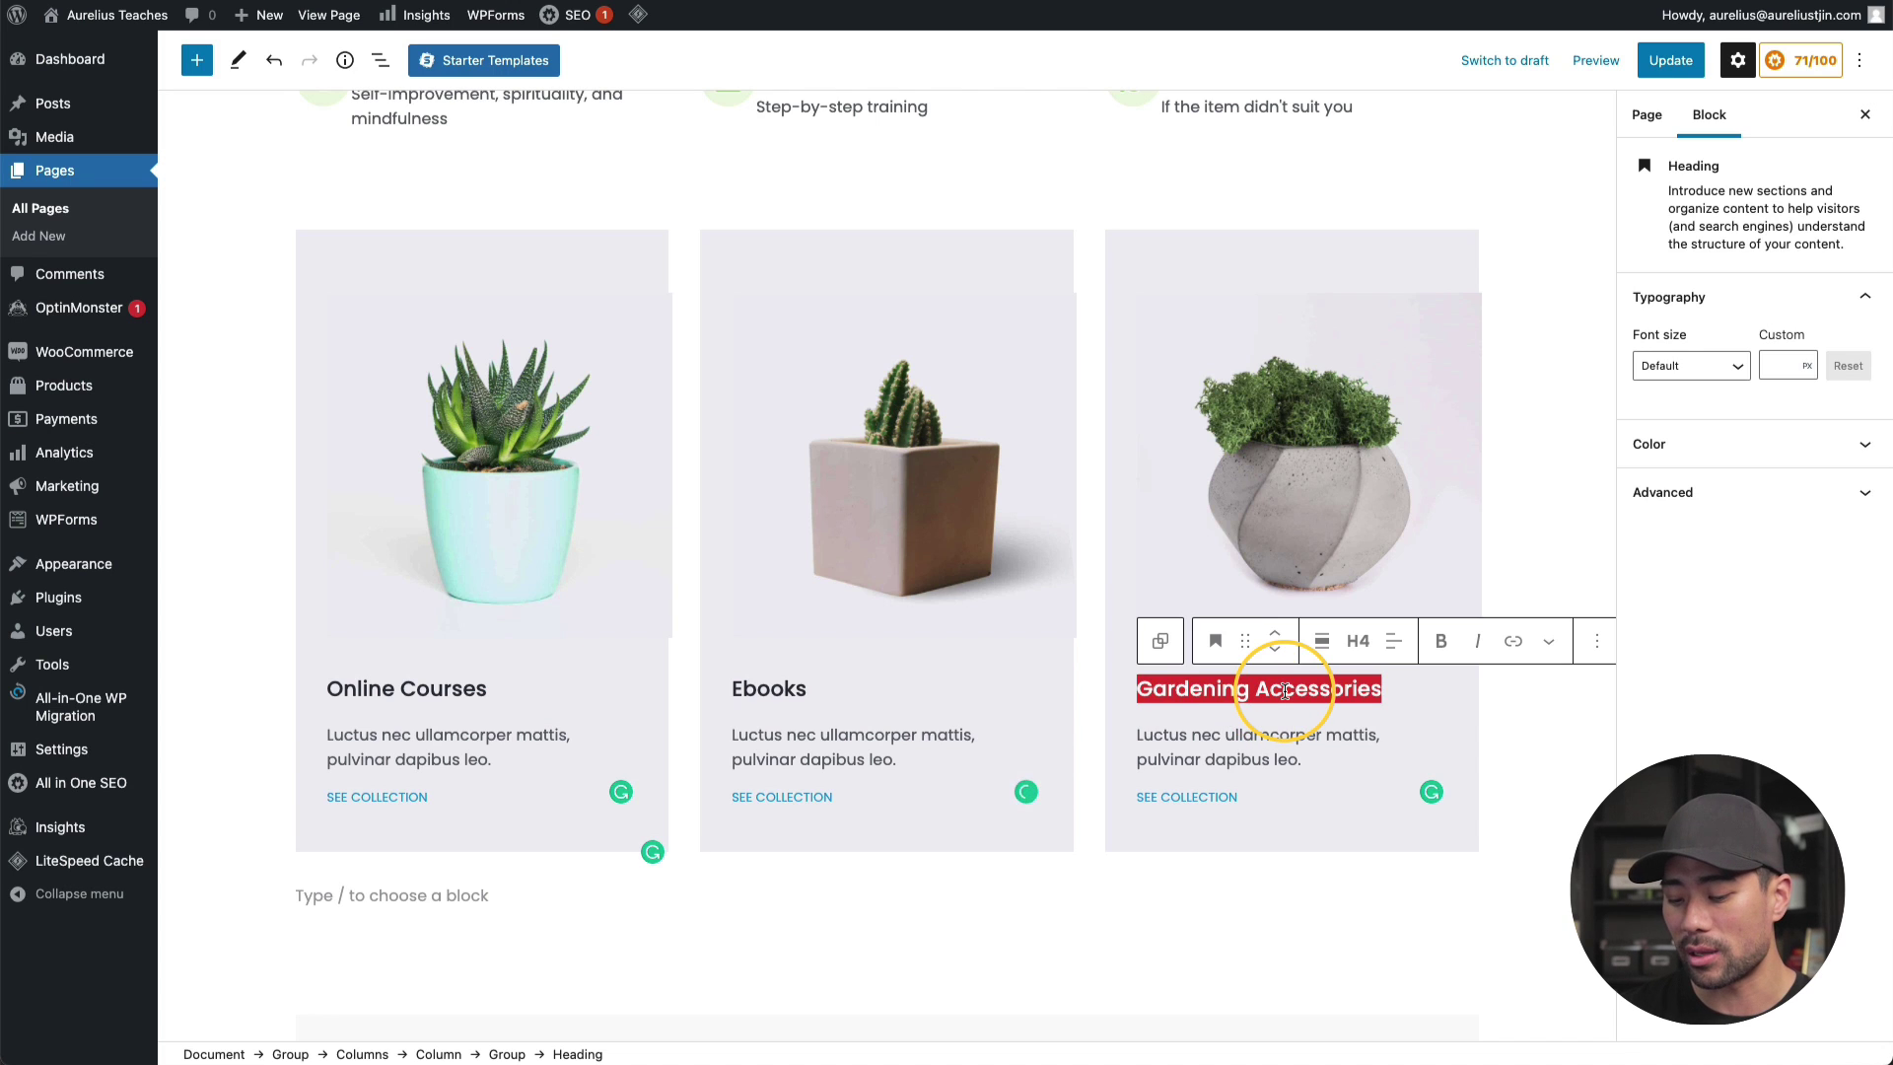
pyautogui.write('Free Arti')
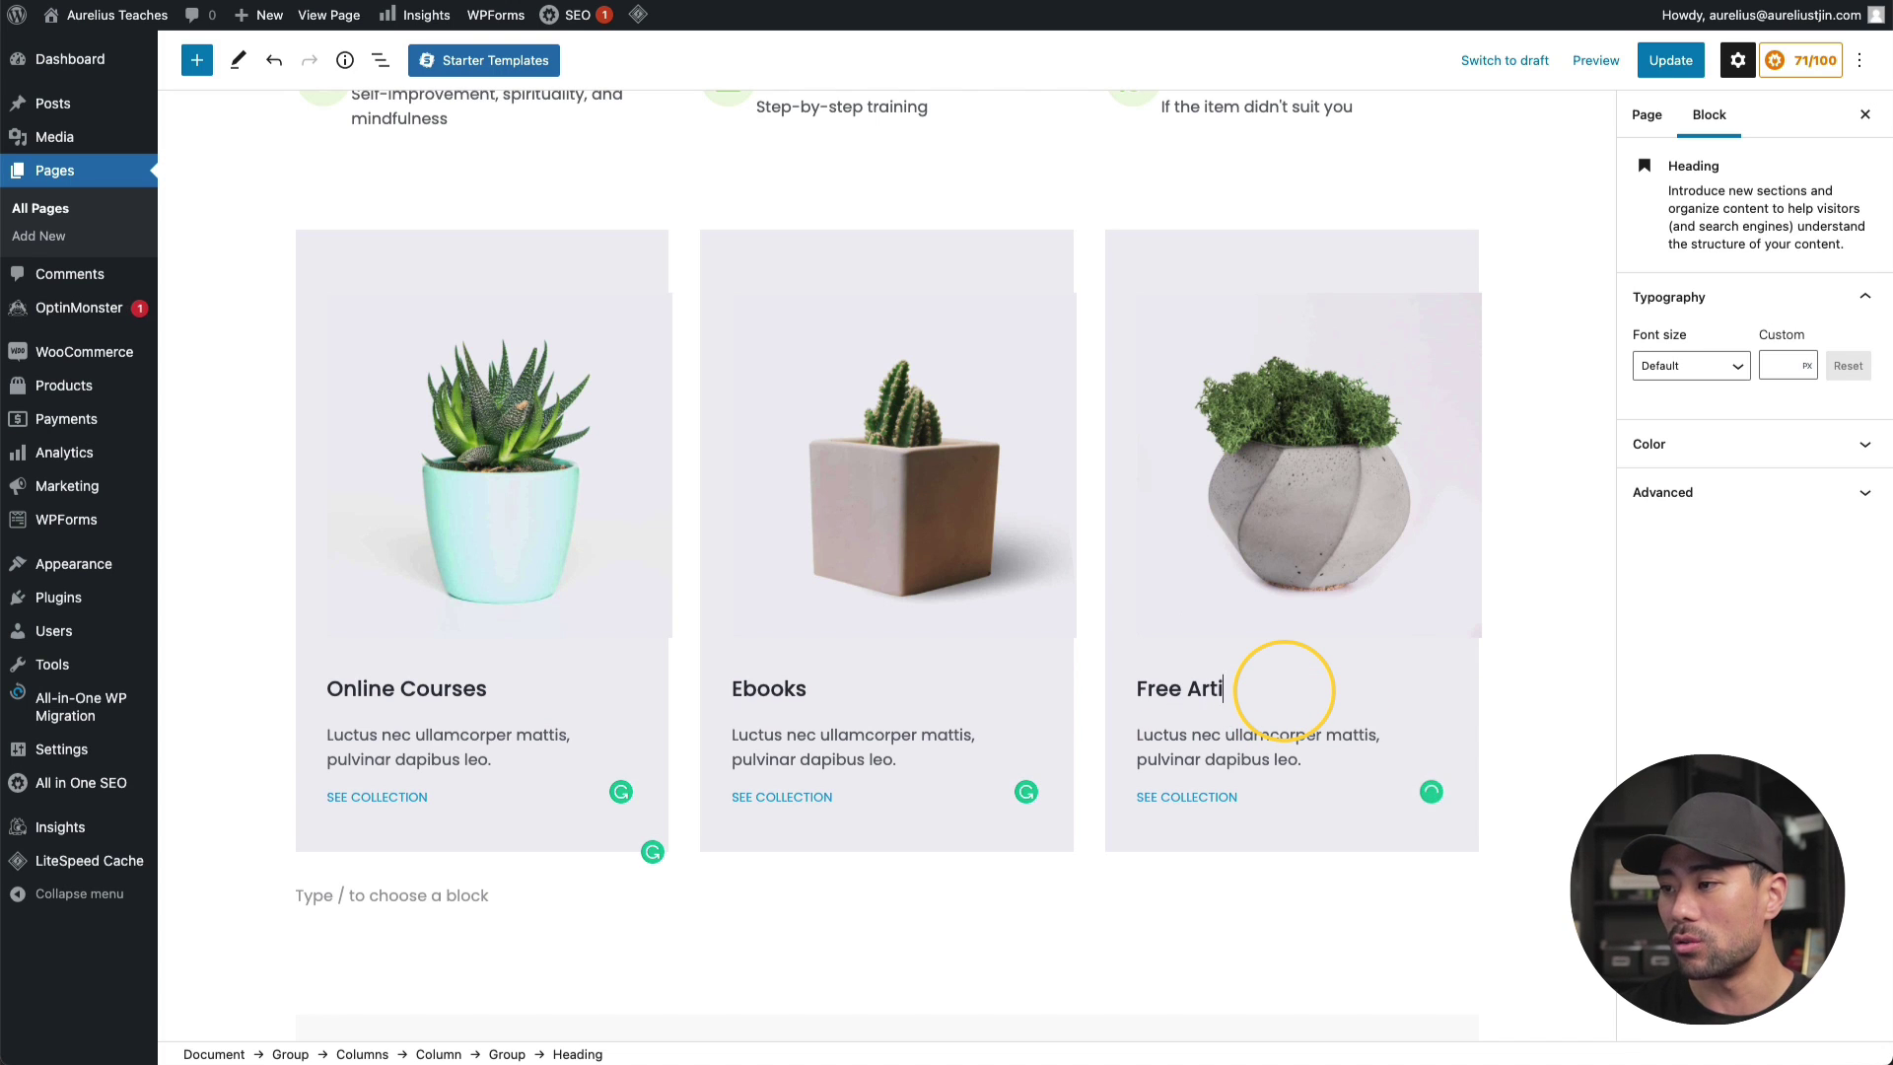
# Open the "SEE COLLECTION" link of the Online Courses card for editing
pyautogui.click(528, 517)
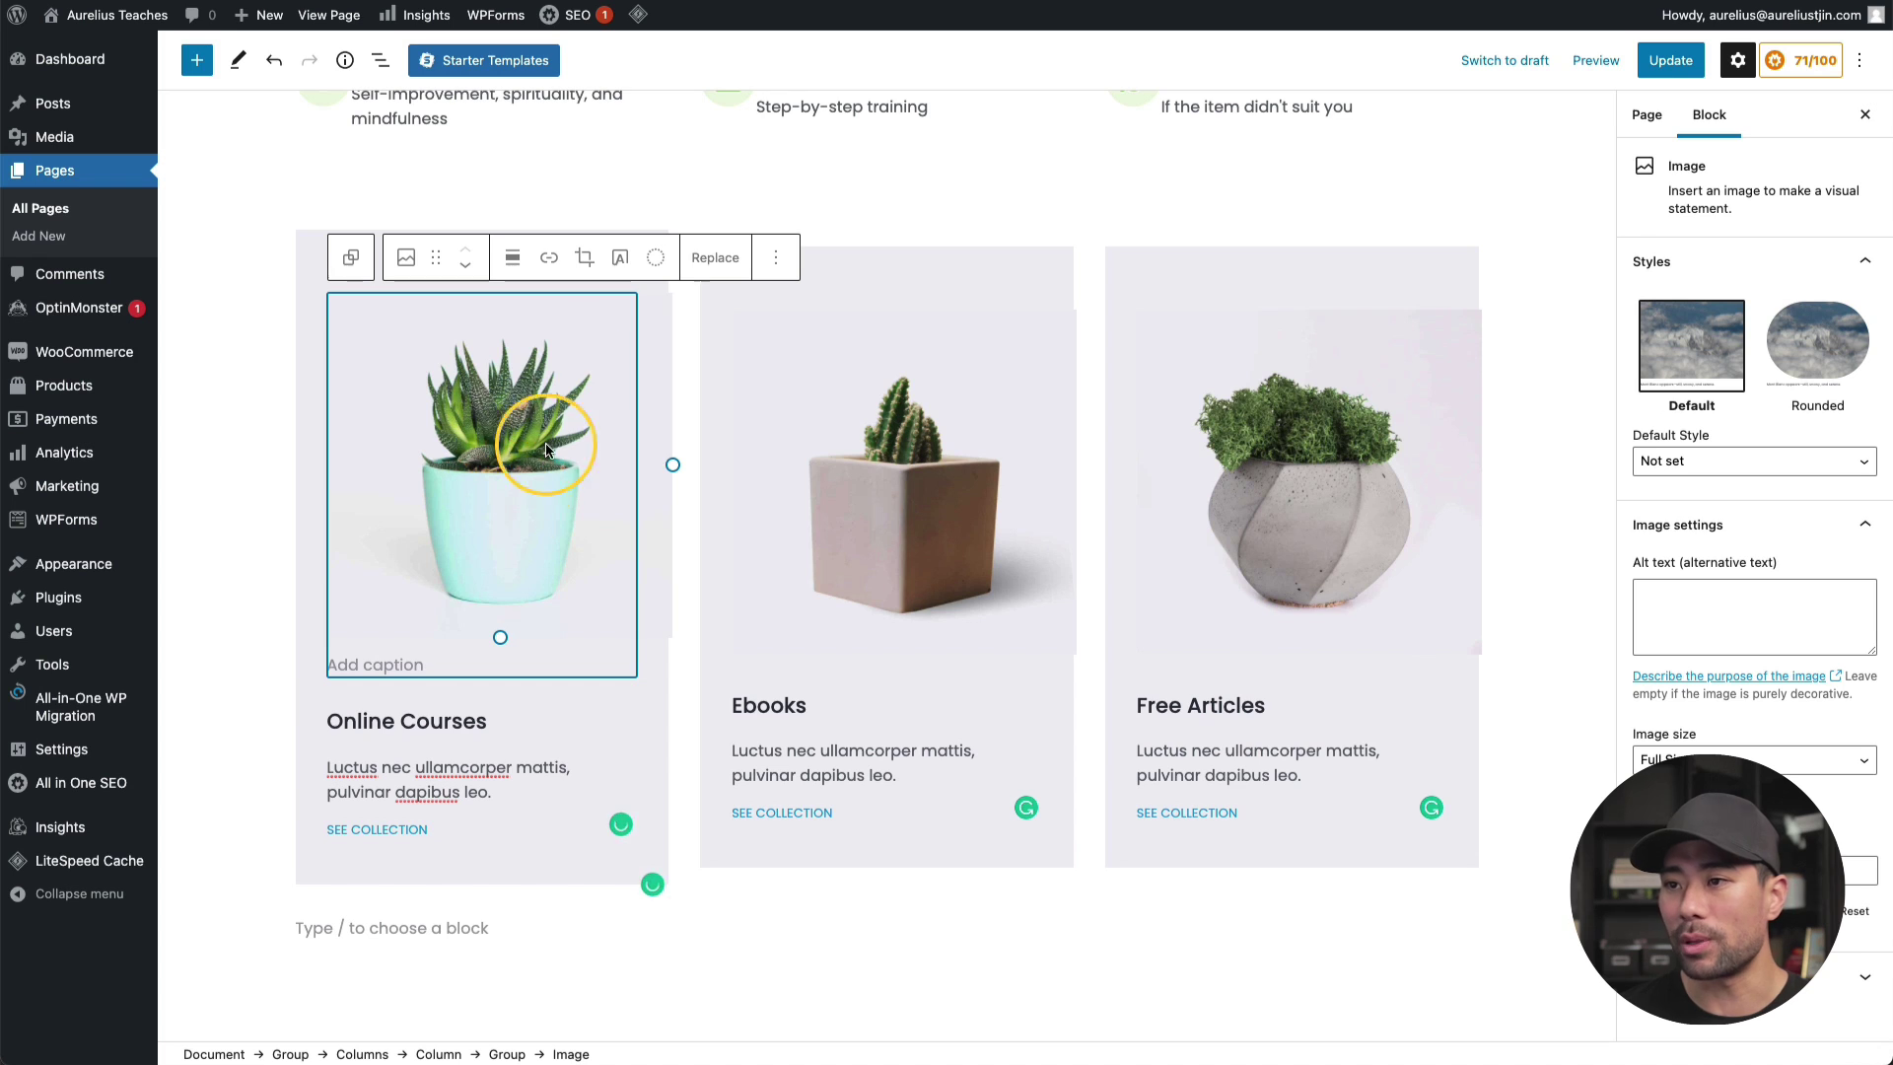
pyautogui.click(379, 837)
pyautogui.tripleClick(389, 799)
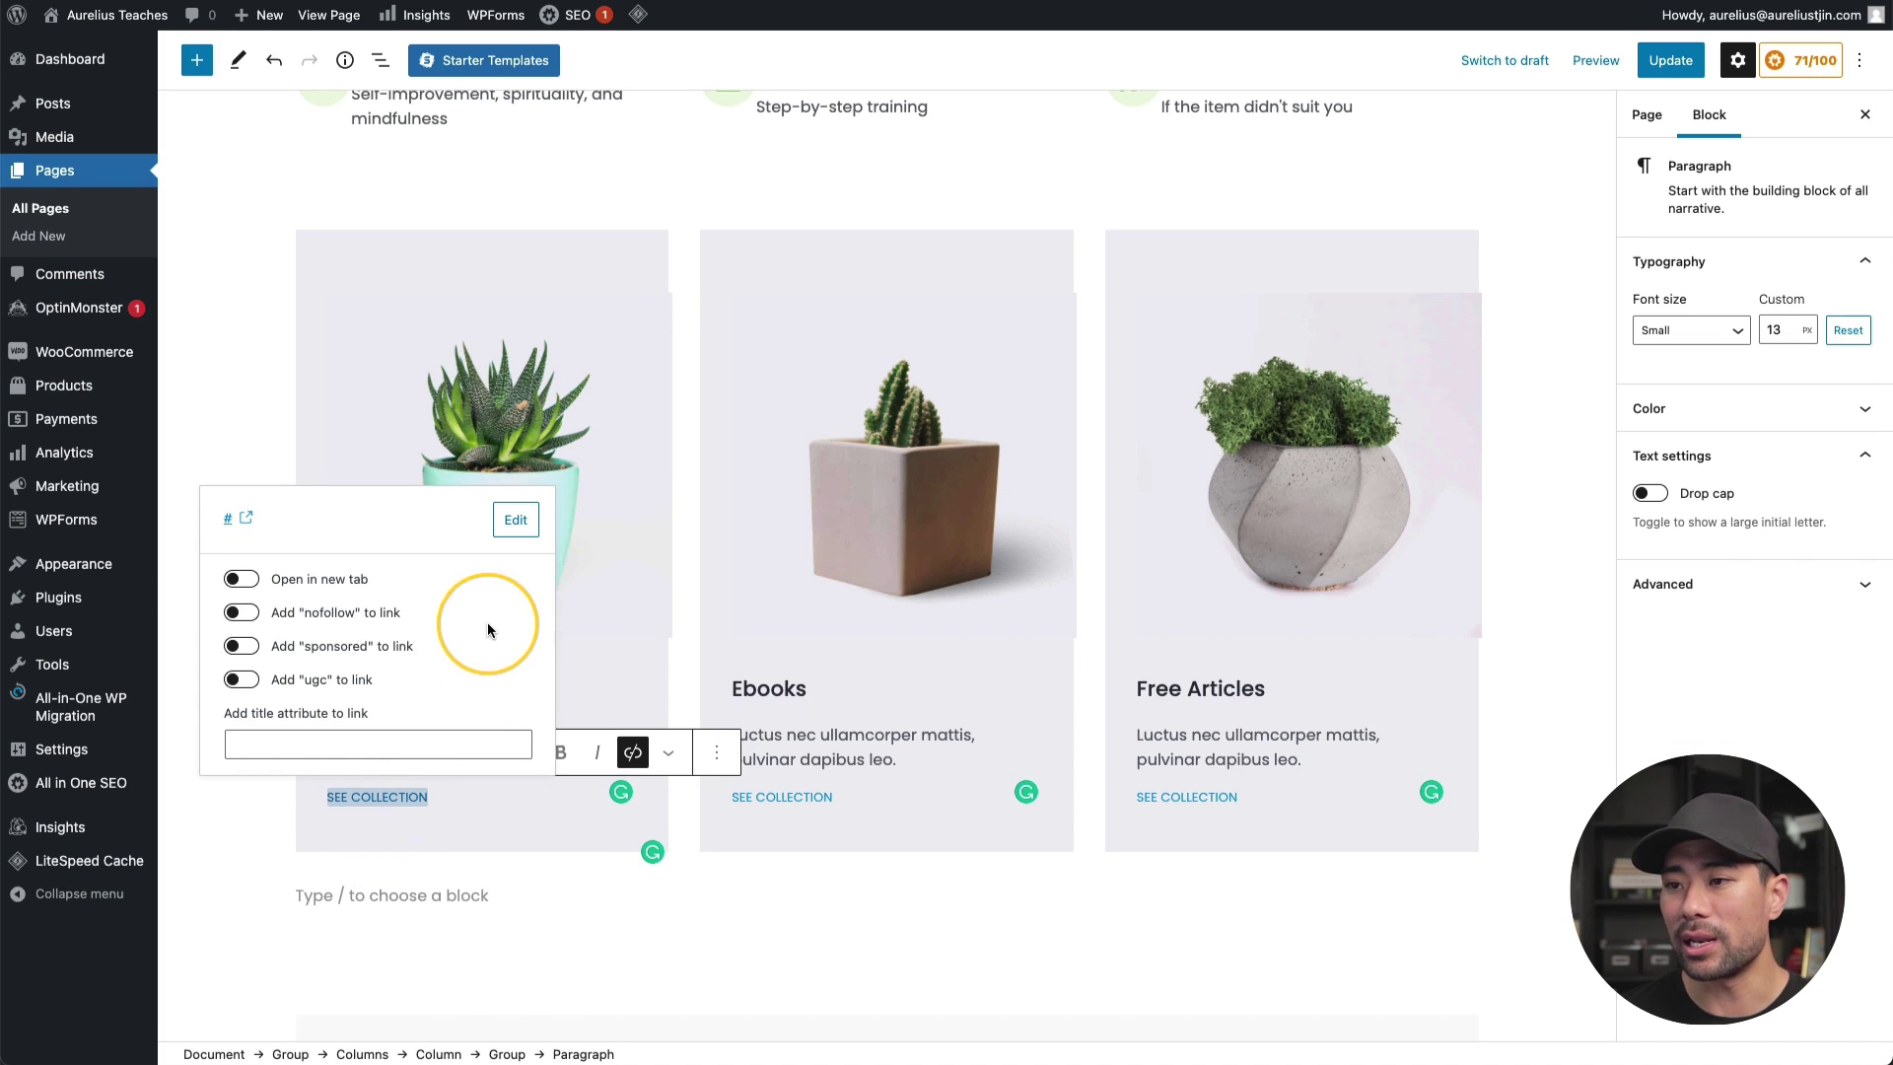
pyautogui.click(514, 529)
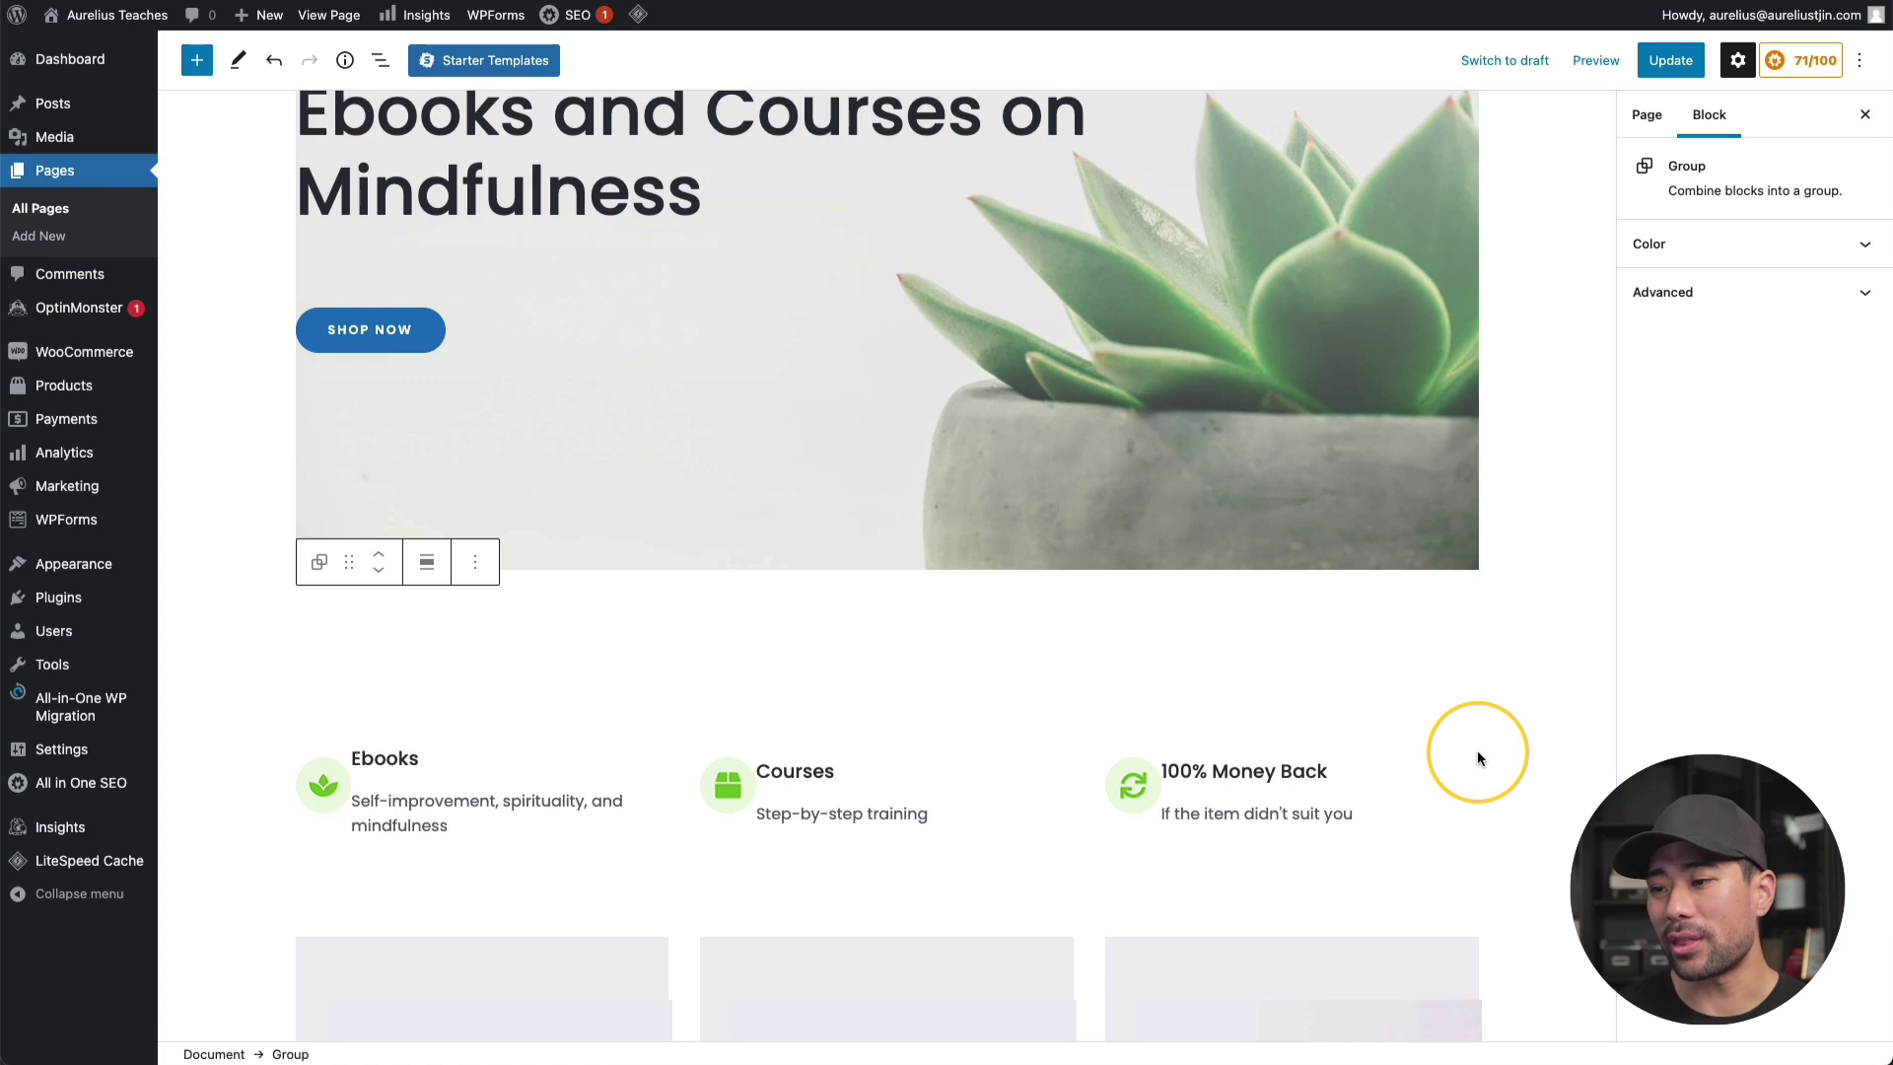
# Remove the whole three-column block holding the plant image cards from the homepage
pyautogui.scroll(-5, 1477, 757)
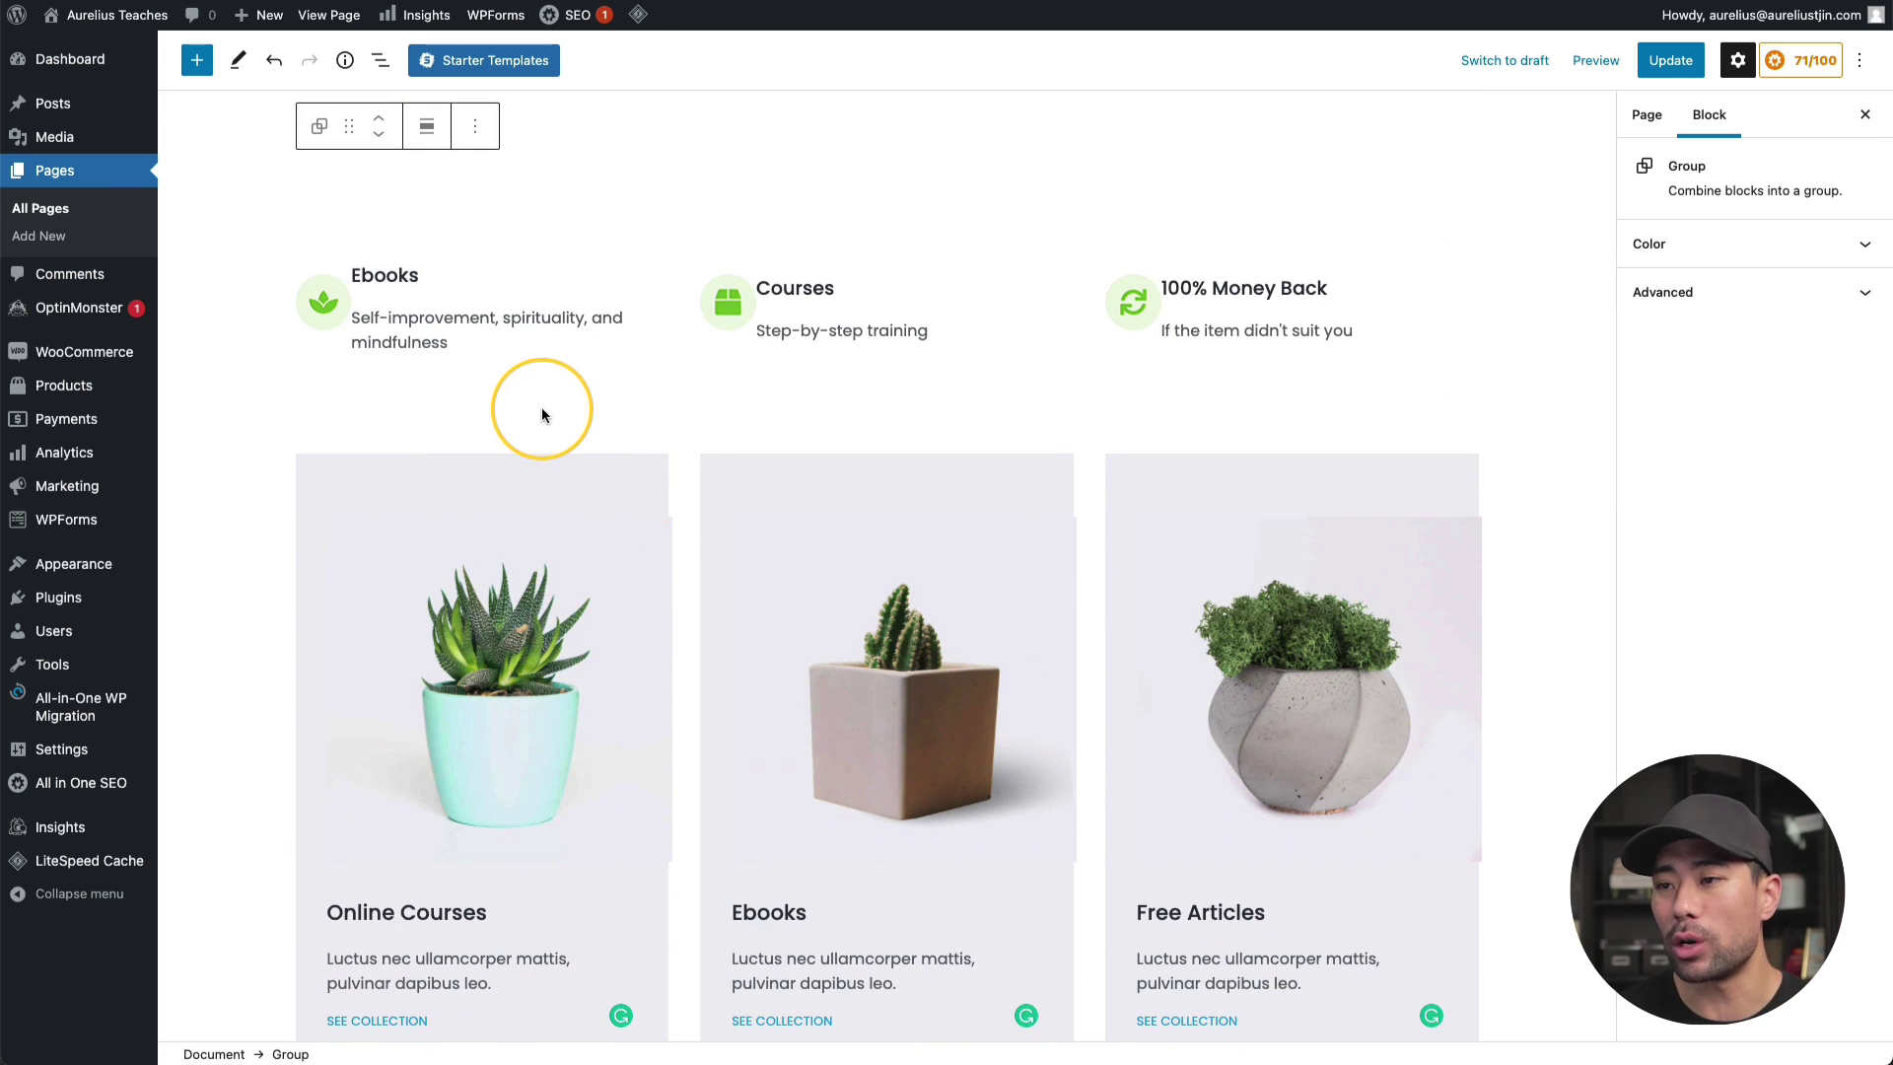
pyautogui.click(367, 483)
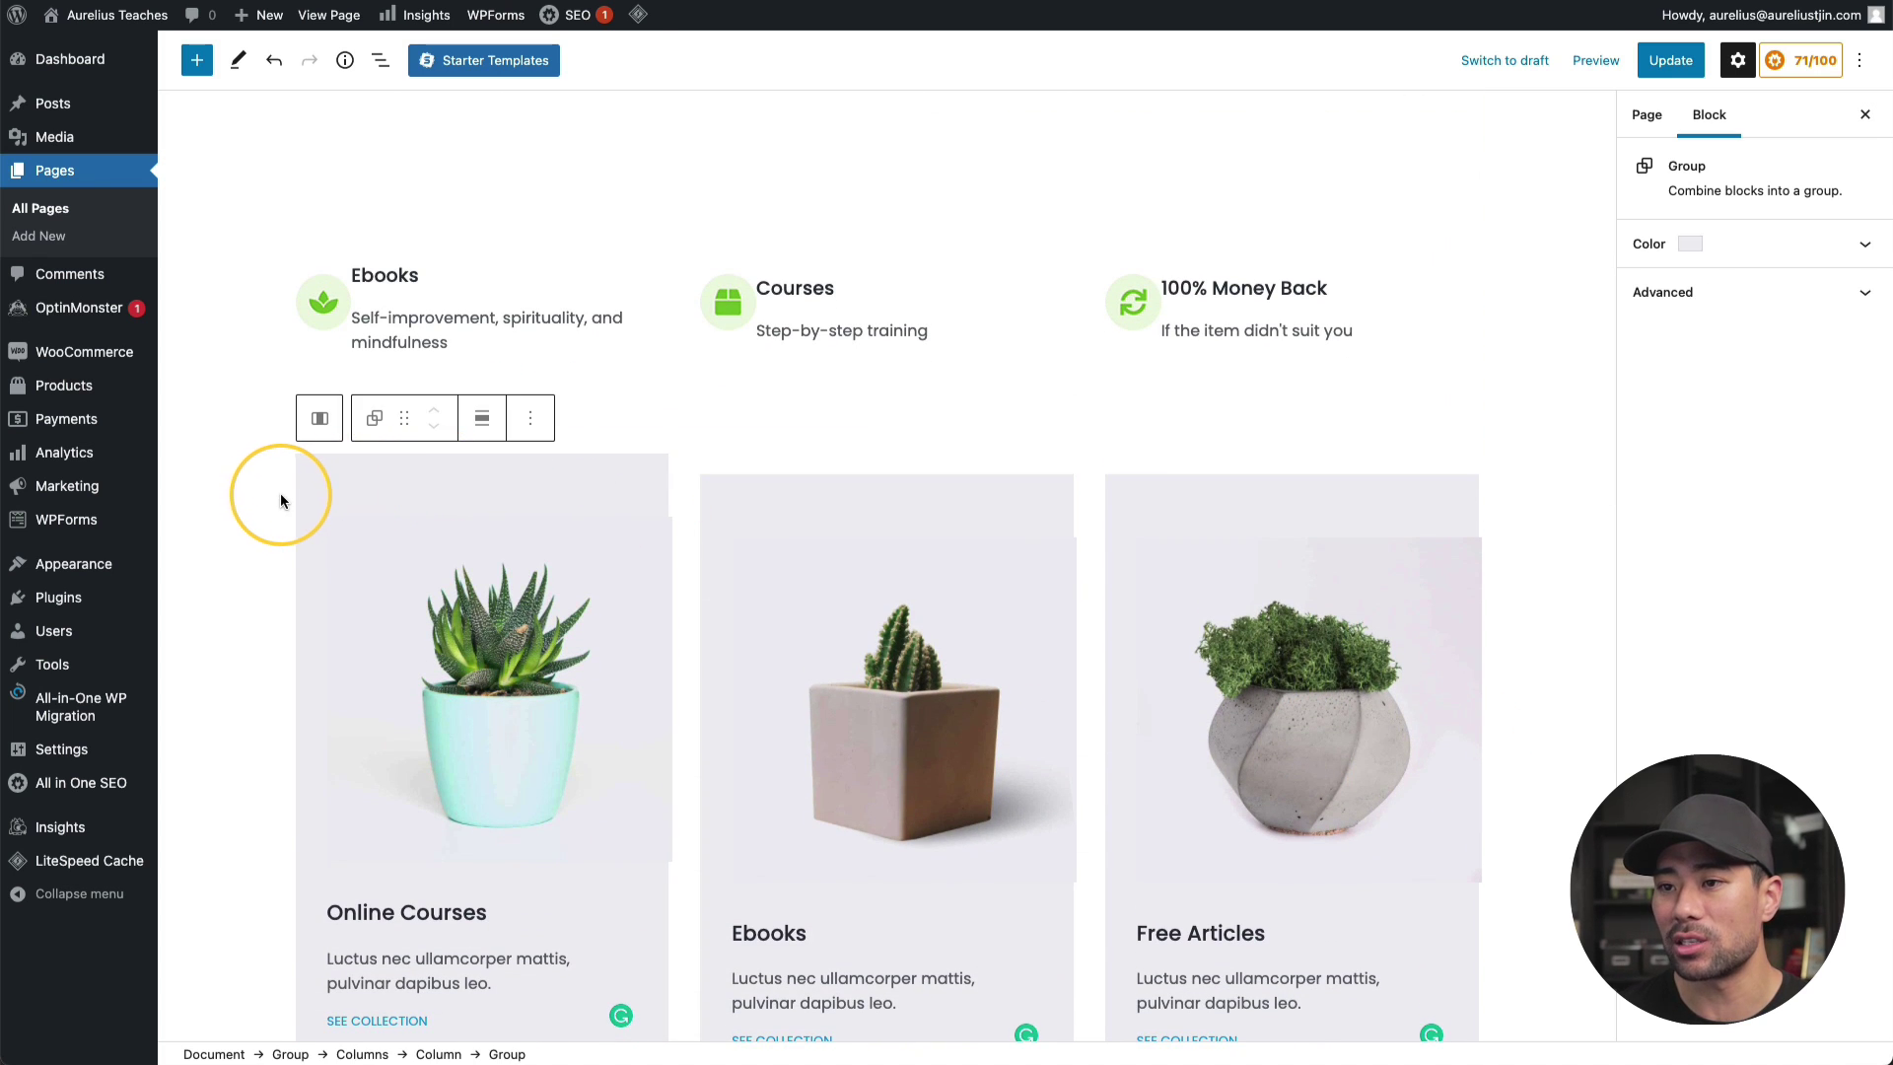
pyautogui.click(679, 436)
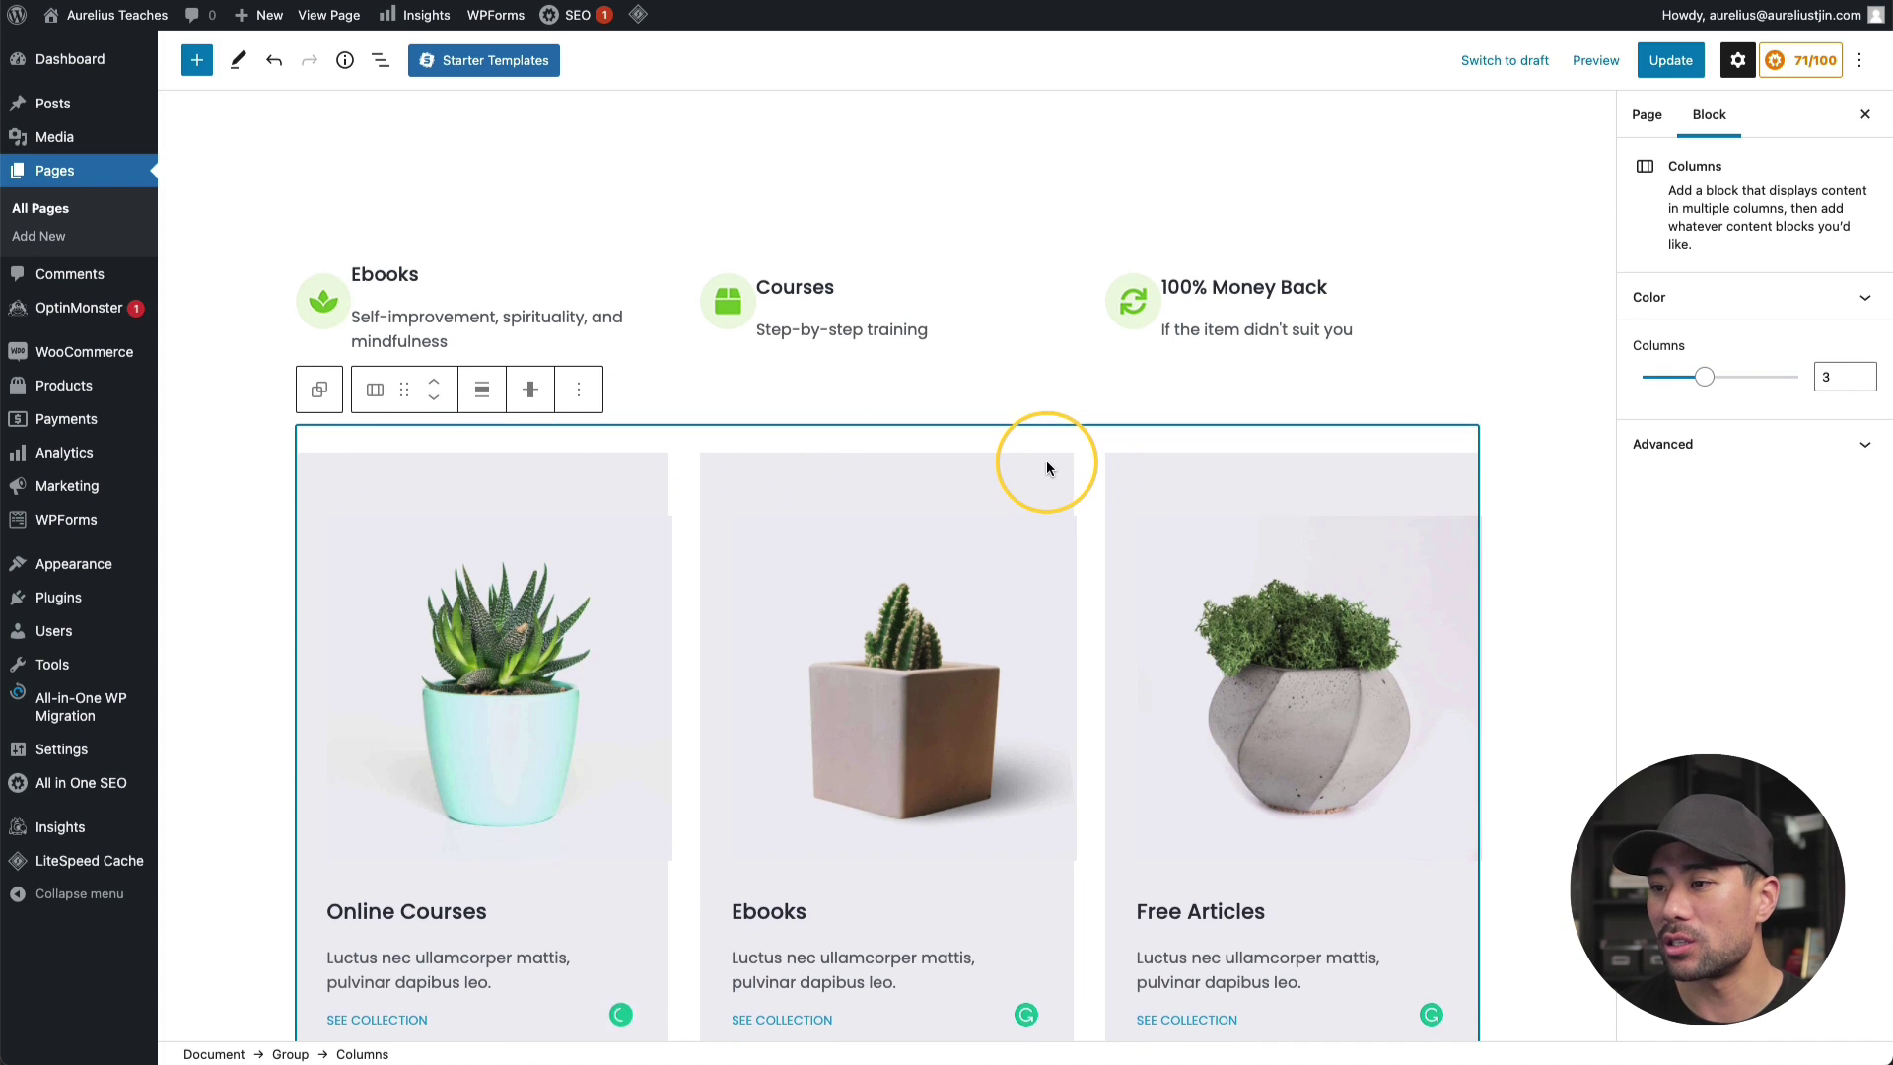
pyautogui.scroll(-2, 1043, 465)
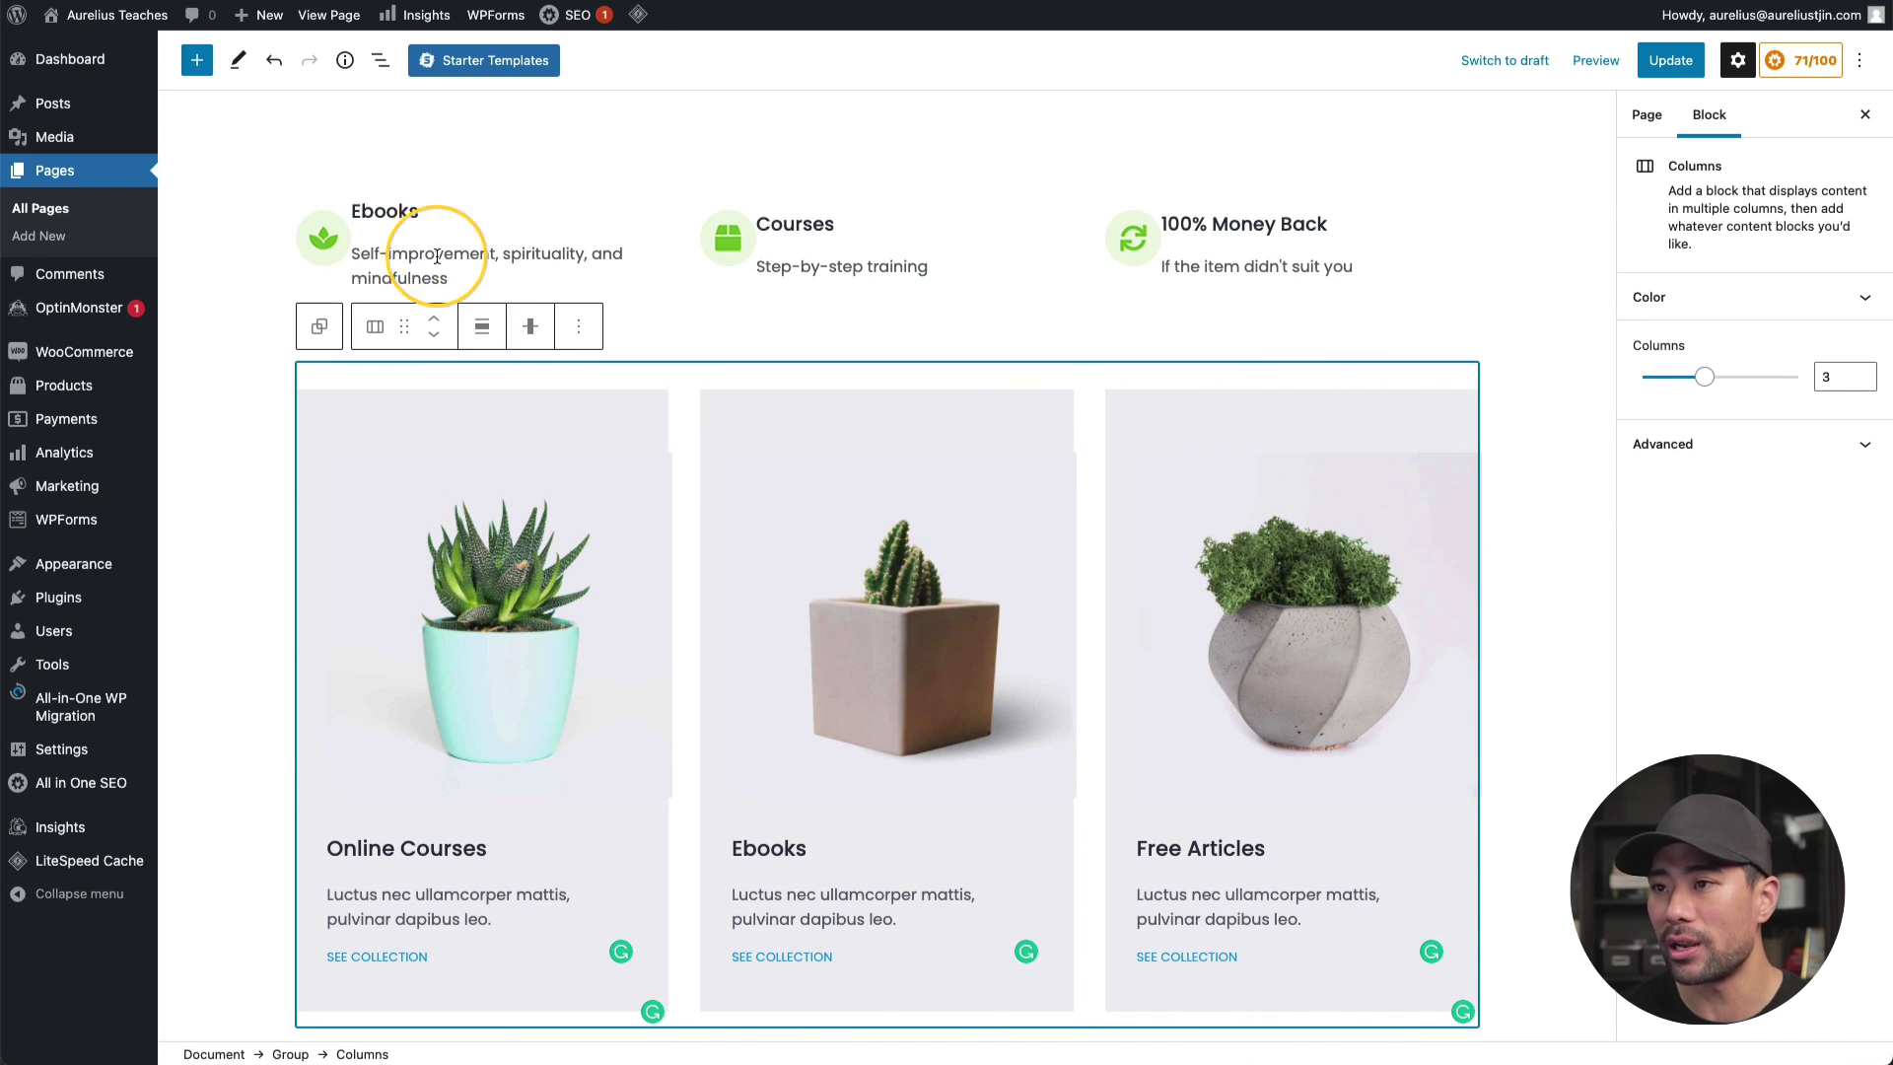
pyautogui.click(579, 326)
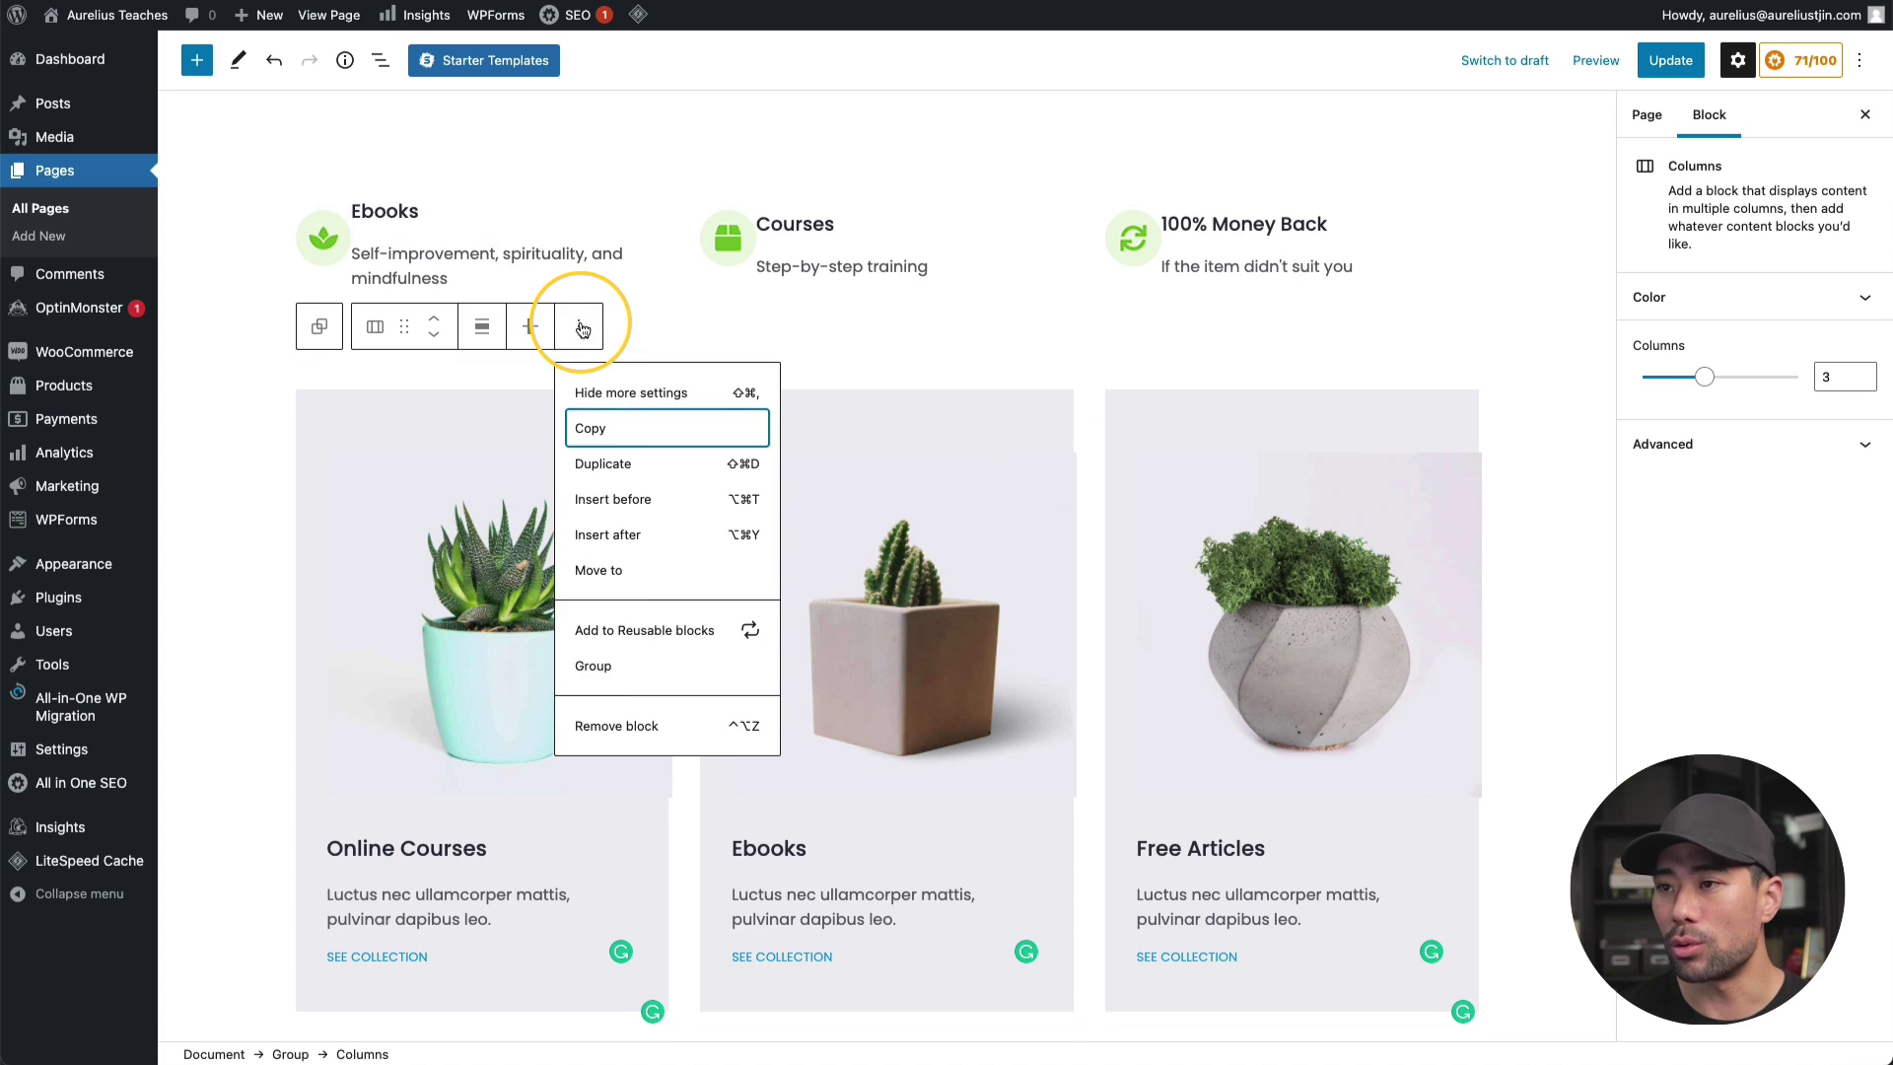
pyautogui.click(619, 725)
# Update the Home page and view it live, checking the icon row and the Featured Products section
pyautogui.click(1658, 60)
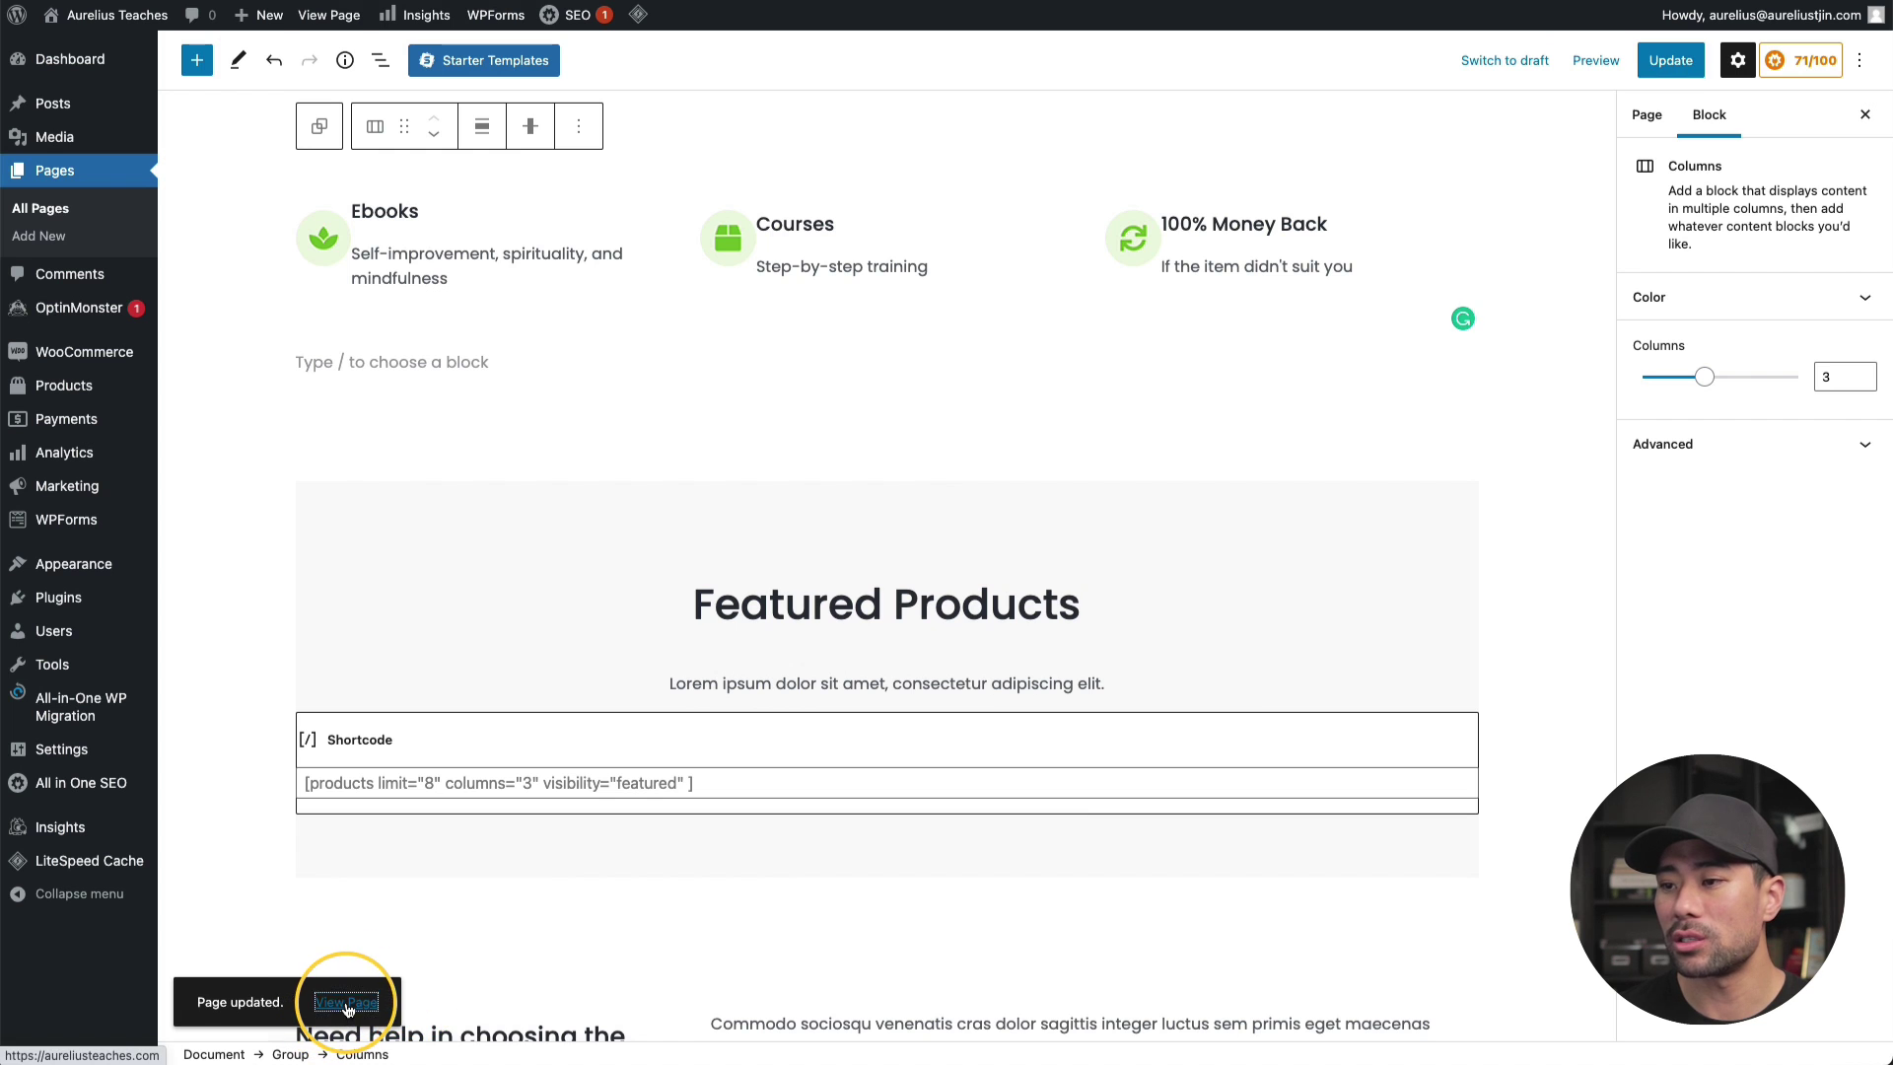
pyautogui.click(340, 1000)
pyautogui.scroll(-10, 688, 791)
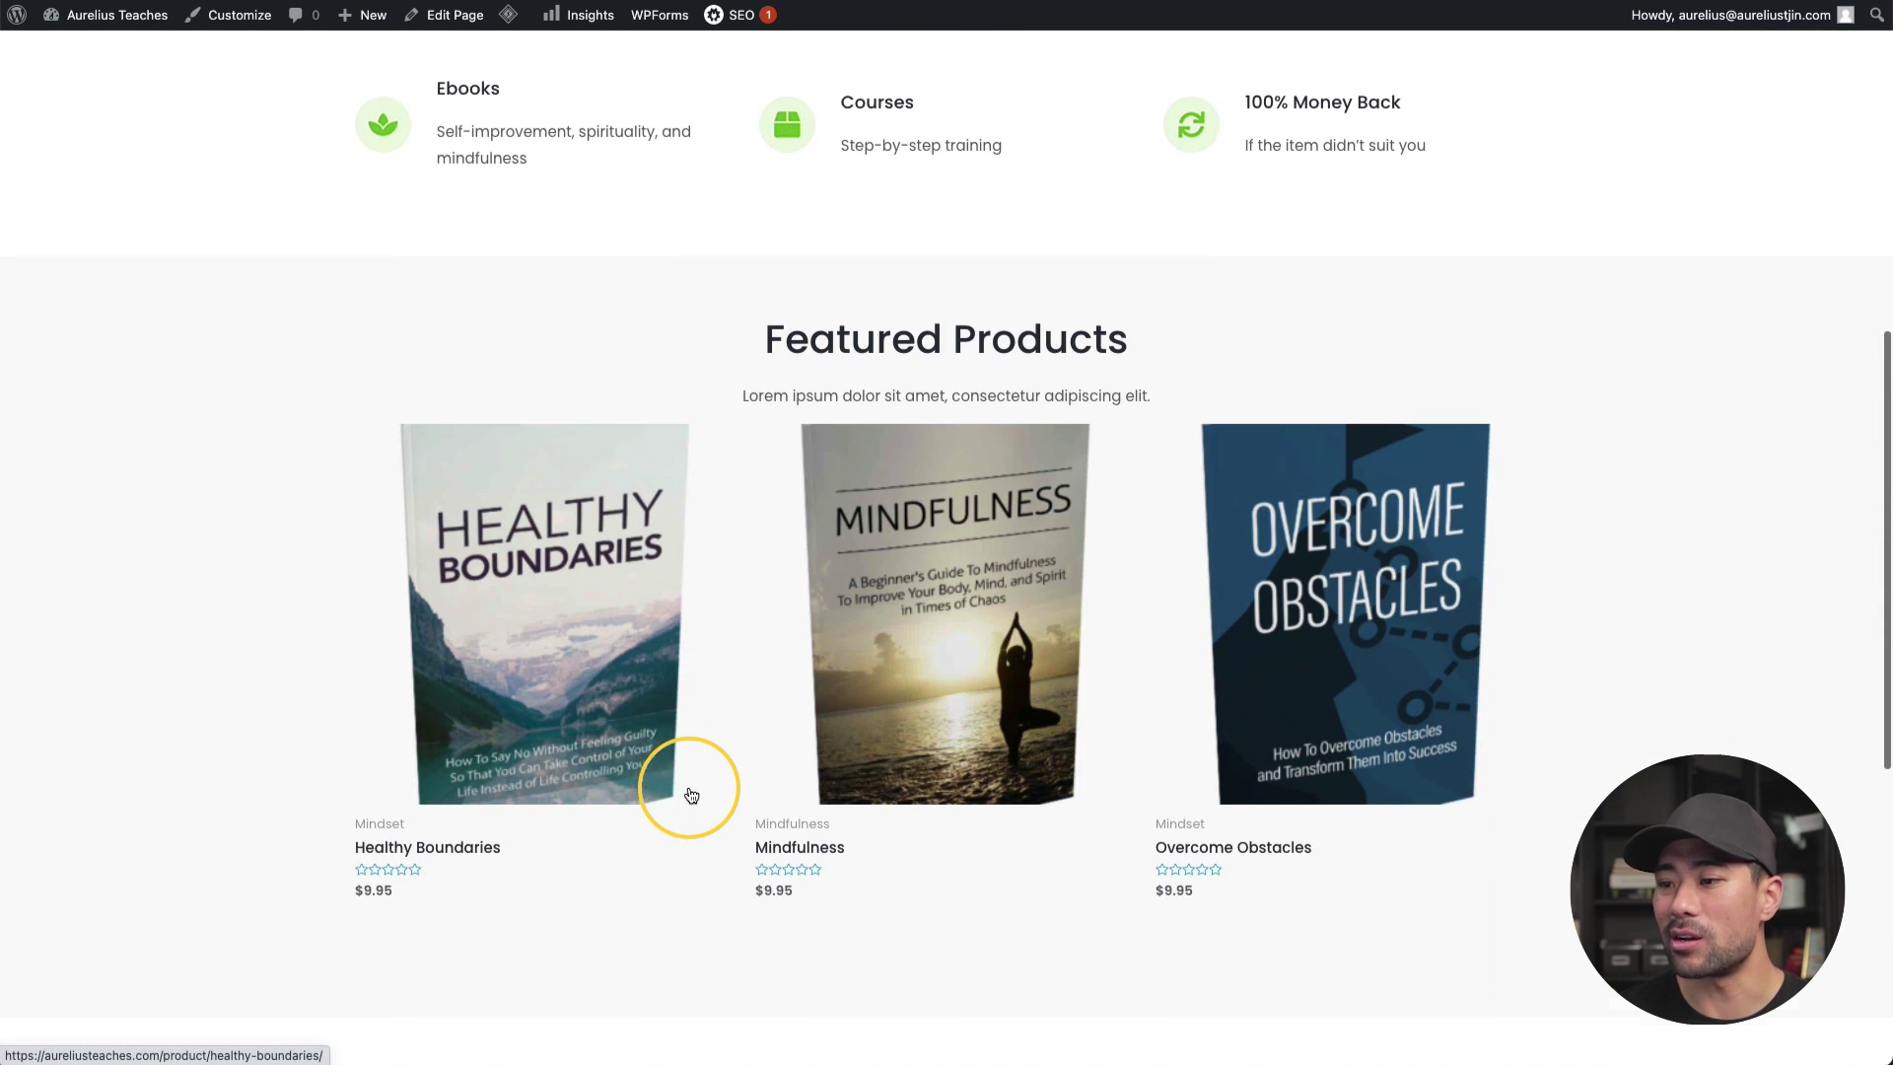
pyautogui.scroll(-1, 690, 794)
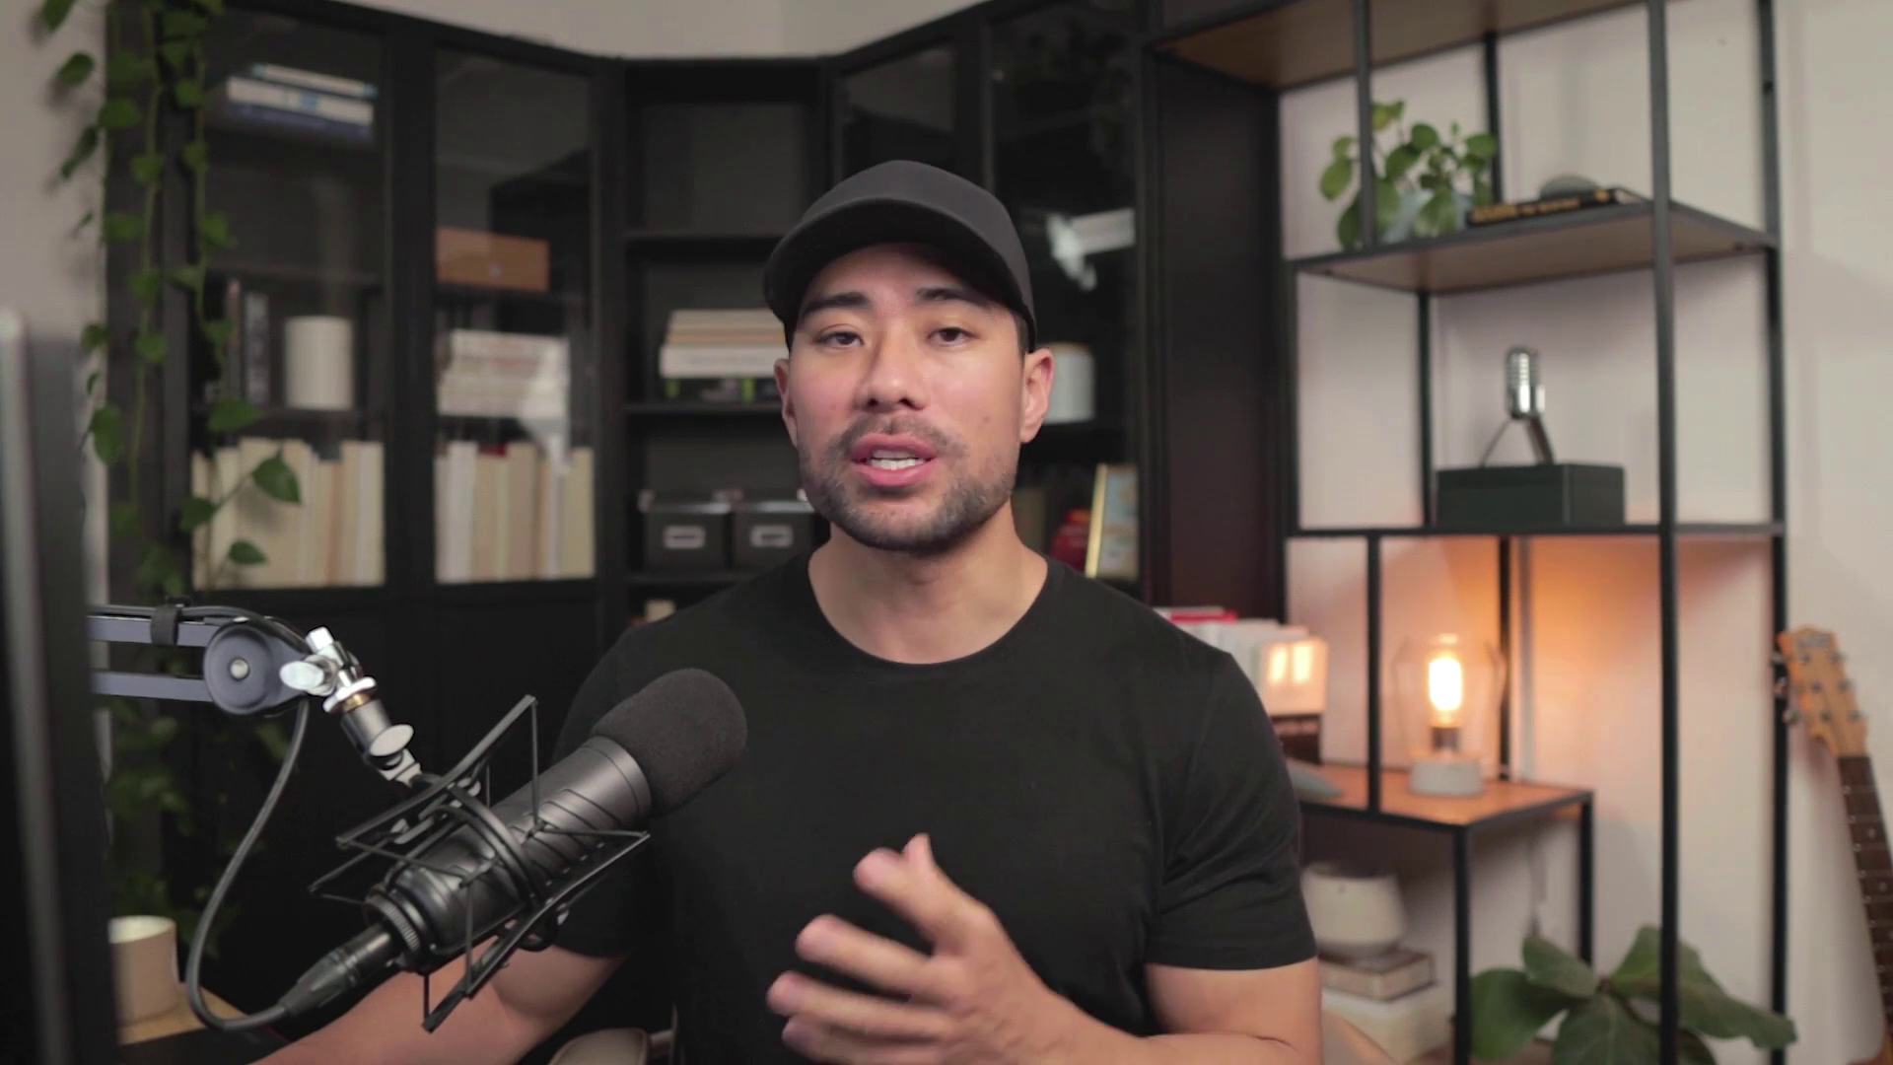